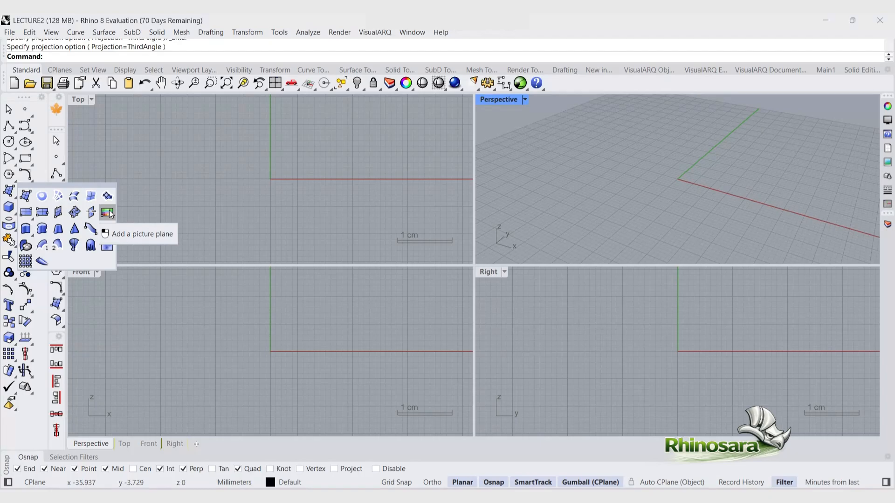
# Step: Insert a reference image from the Telegram Desktop downloads folder as a picture plane in the Top viewport
pyautogui.click(107, 213)
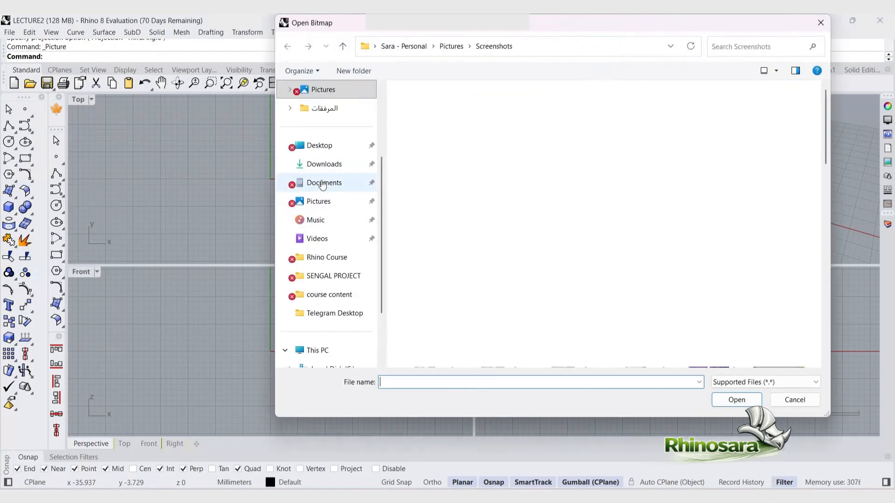
pyautogui.click(322, 168)
pyautogui.doubleClick(428, 128)
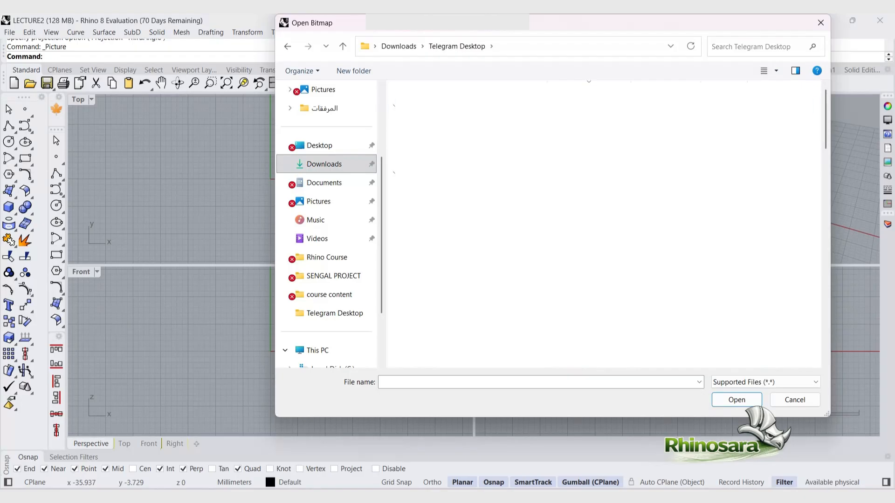
pyautogui.click(434, 156)
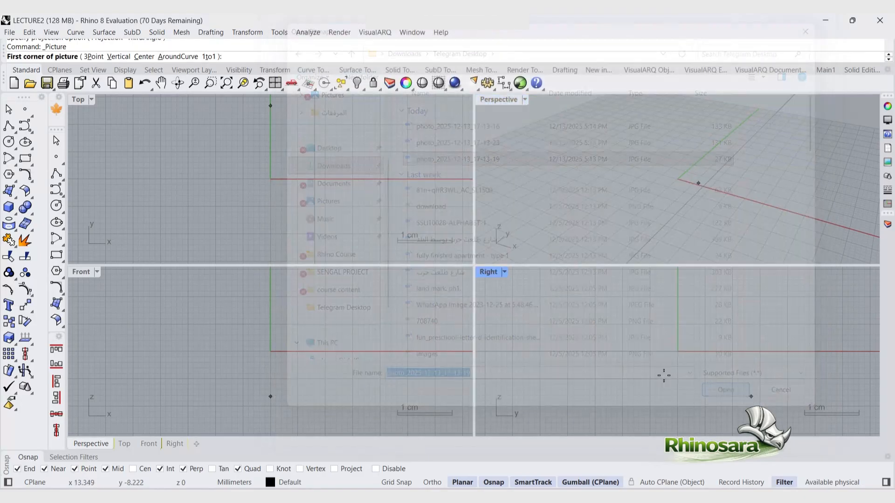
pyautogui.click(737, 399)
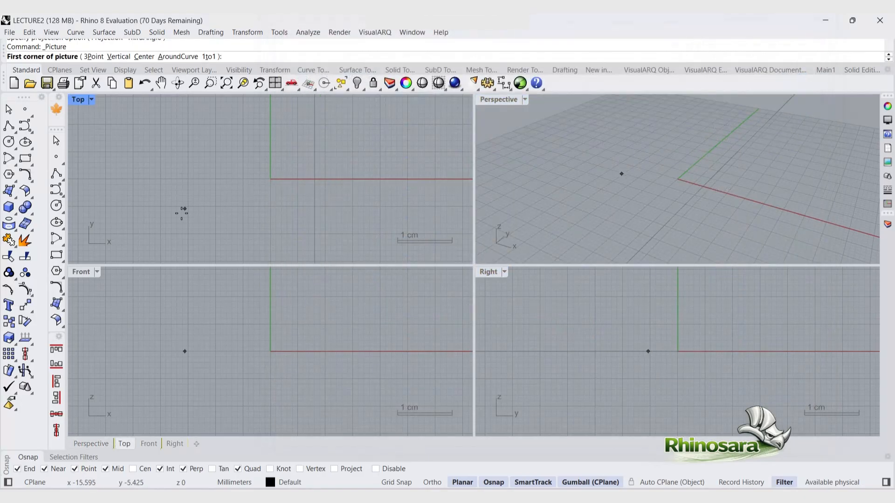
pyautogui.scroll(-4, 166, 230)
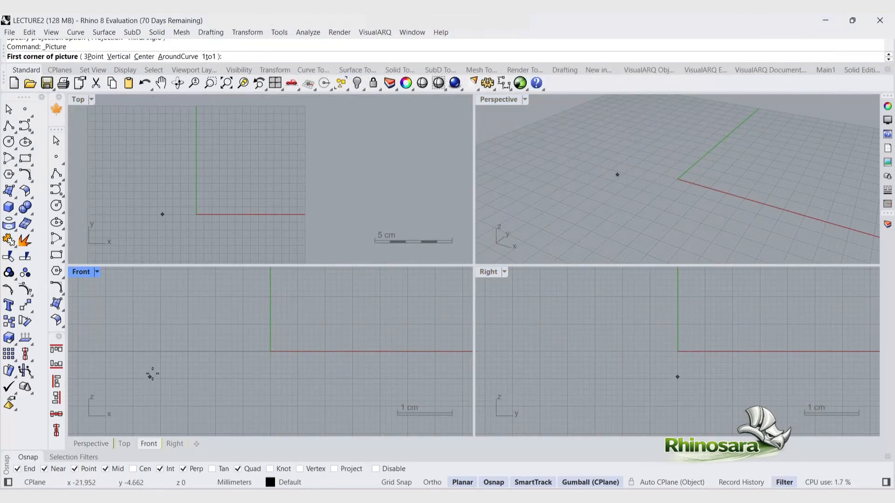
pyautogui.click(194, 216)
pyautogui.scroll(-3, 183, 259)
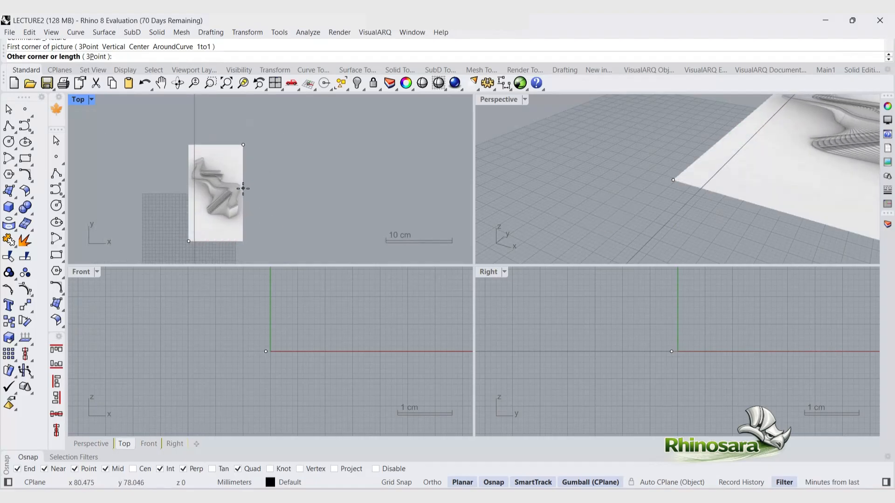
pyautogui.click(243, 190)
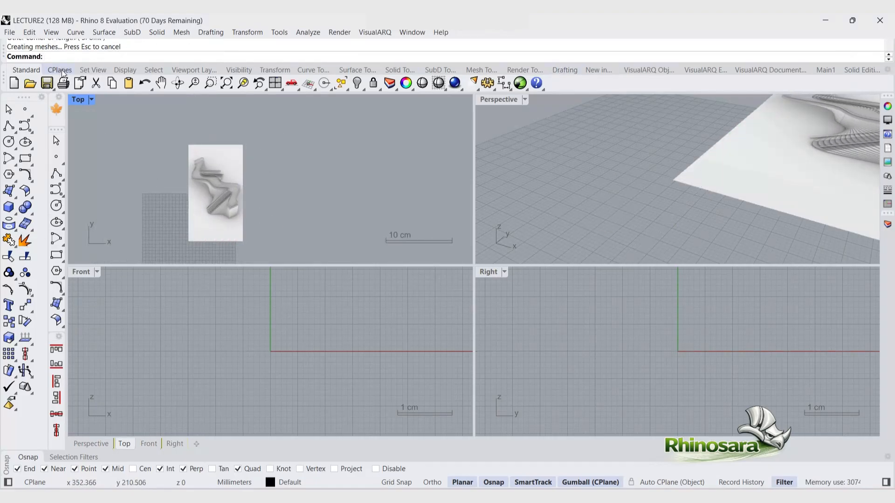
# Step: Remove the construction guide line running beside the first picture
pyautogui.click(313, 70)
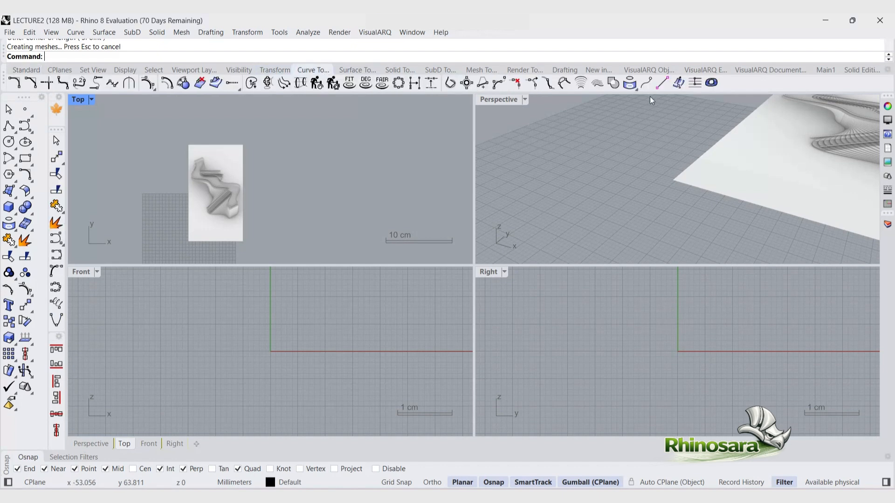
pyautogui.rightClick(693, 87)
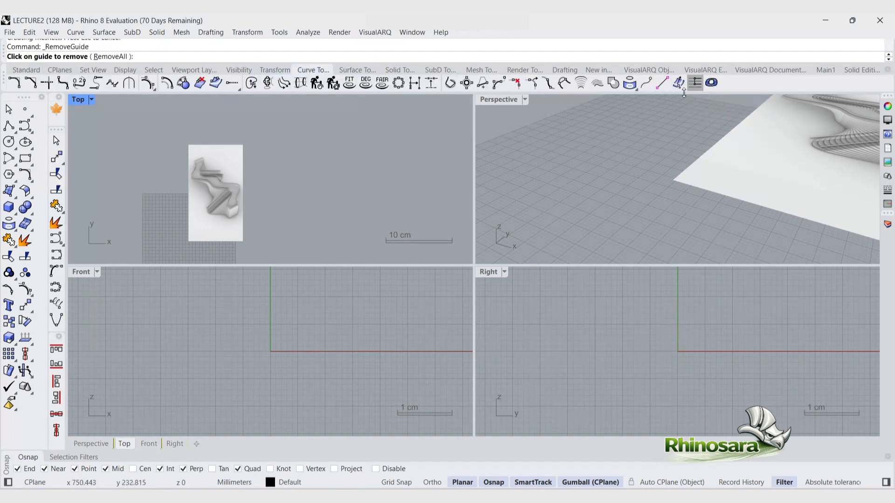
pyautogui.scroll(-5, 224, 186)
pyautogui.click(223, 146)
pyautogui.scroll(5, 244, 226)
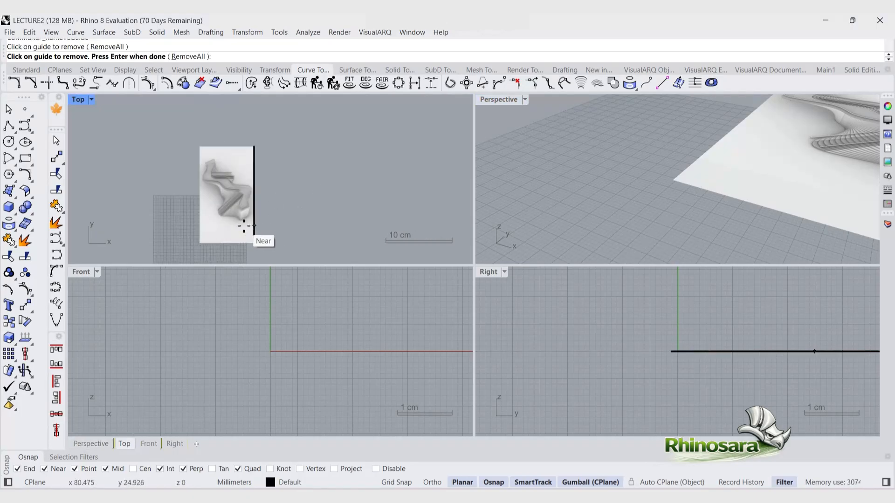
pyautogui.press('Return')
# Step: Insert a second reference image as a picture plane to the right of the first one
pyautogui.click(12, 207)
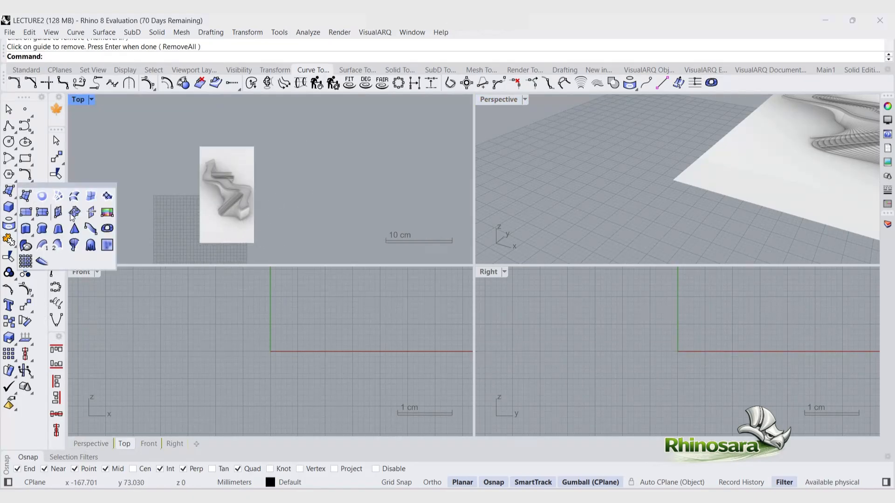
pyautogui.click(108, 214)
pyautogui.click(465, 145)
pyautogui.click(736, 400)
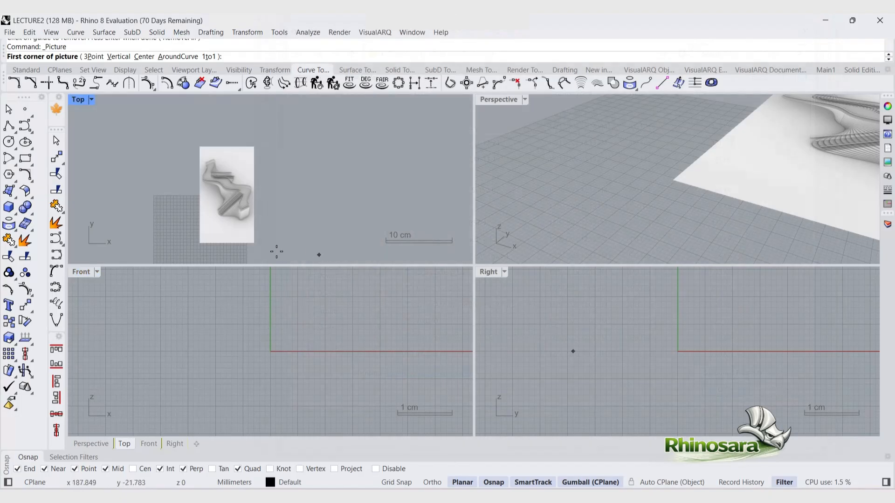
pyautogui.click(262, 242)
pyautogui.click(357, 147)
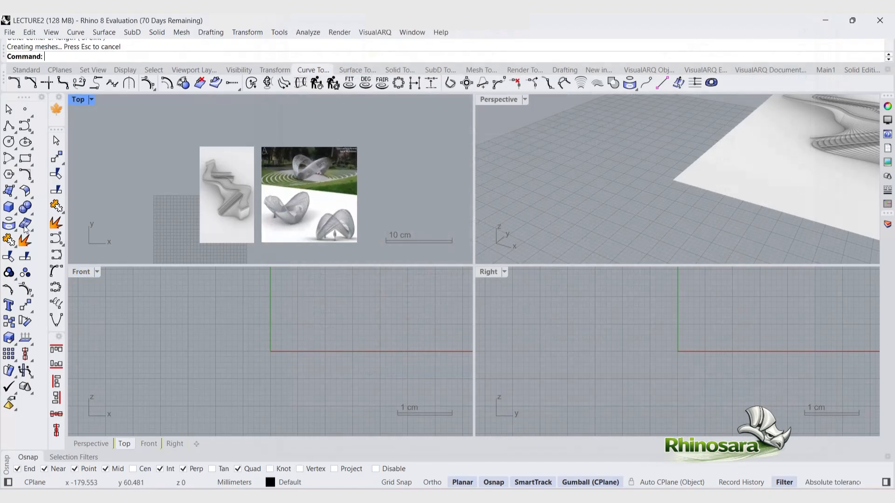
# Step: Insert a third reference picture, the geometric pattern sheet, to the right of the others
pyautogui.click(12, 208)
pyautogui.click(108, 214)
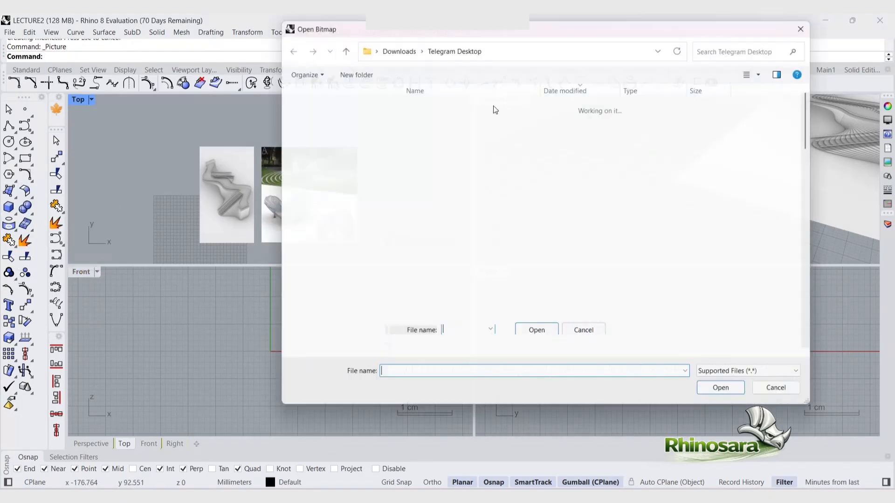
pyautogui.click(455, 122)
pyautogui.click(737, 400)
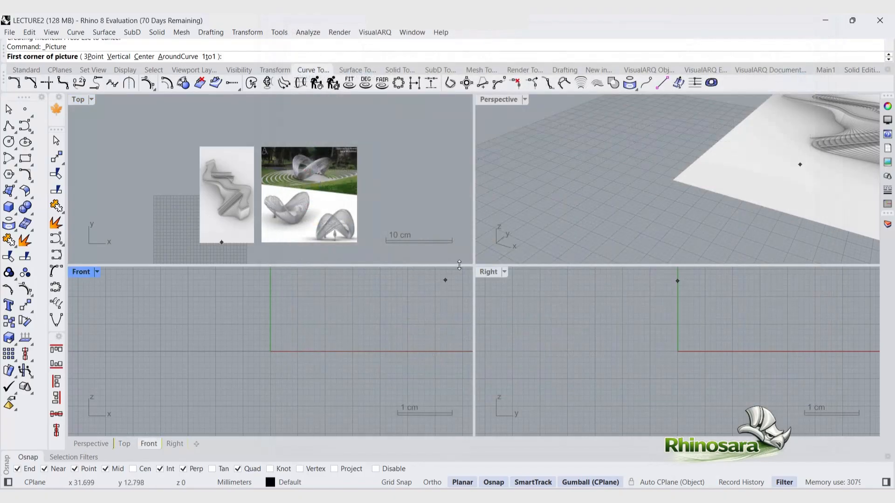
pyautogui.click(373, 241)
pyautogui.click(429, 172)
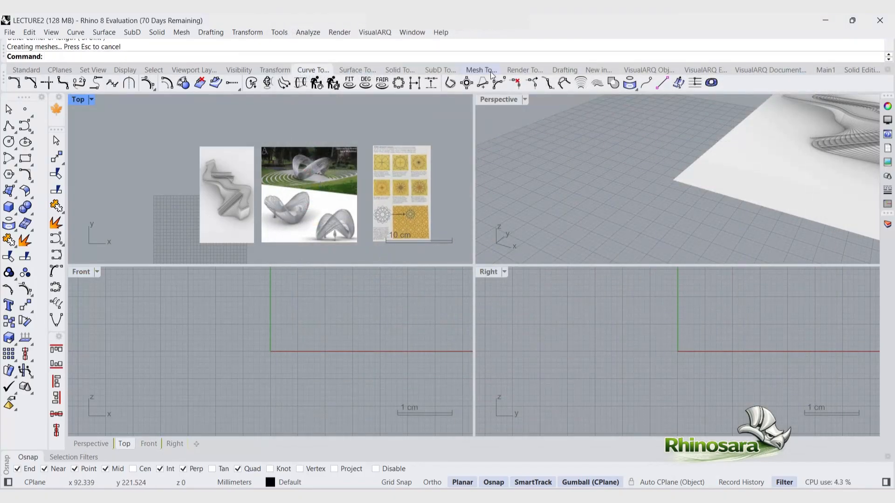
# Step: Hide the first two pictures so only the geometric pattern sheet remains in the Top view
pyautogui.doubleClick(499, 99)
pyautogui.scroll(-12, 400, 215)
pyautogui.moveTo(399, 217); pyautogui.dragTo(587, 346, button='right')
pyautogui.scroll(8, 610, 321)
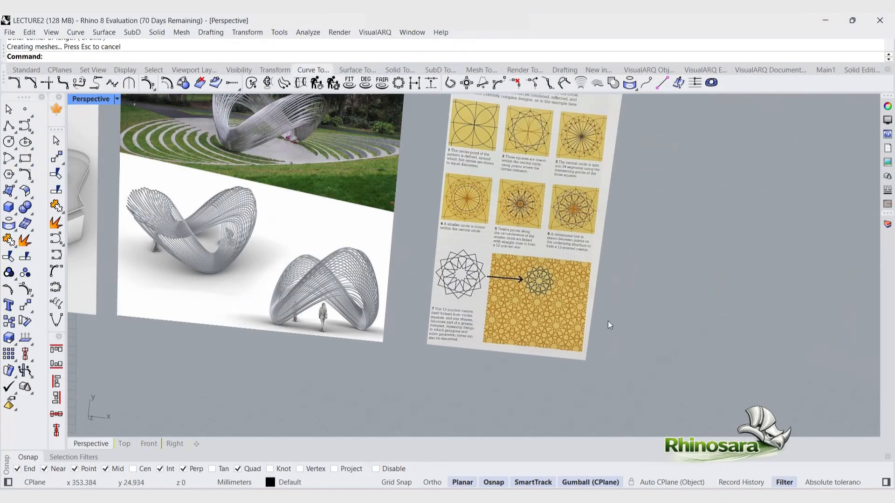
pyautogui.scroll(2, 624, 273)
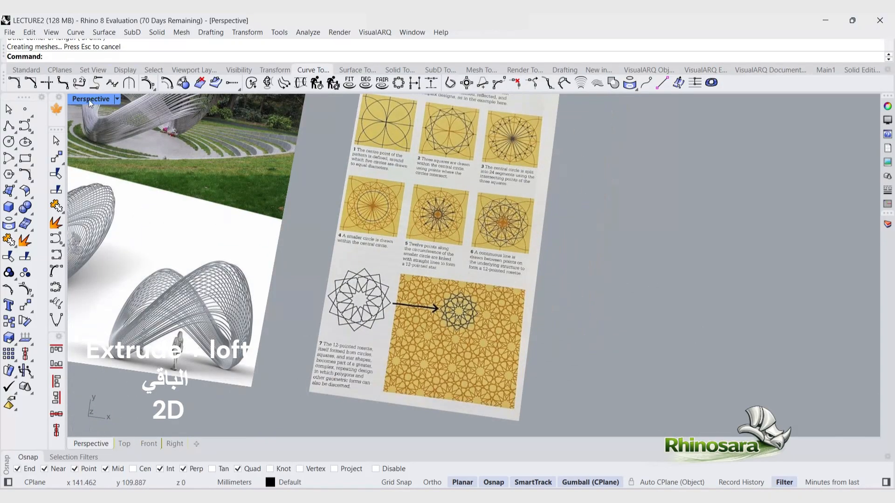
pyautogui.doubleClick(88, 100)
pyautogui.doubleClick(83, 99)
pyautogui.moveTo(584, 149); pyautogui.dragTo(320, 321)
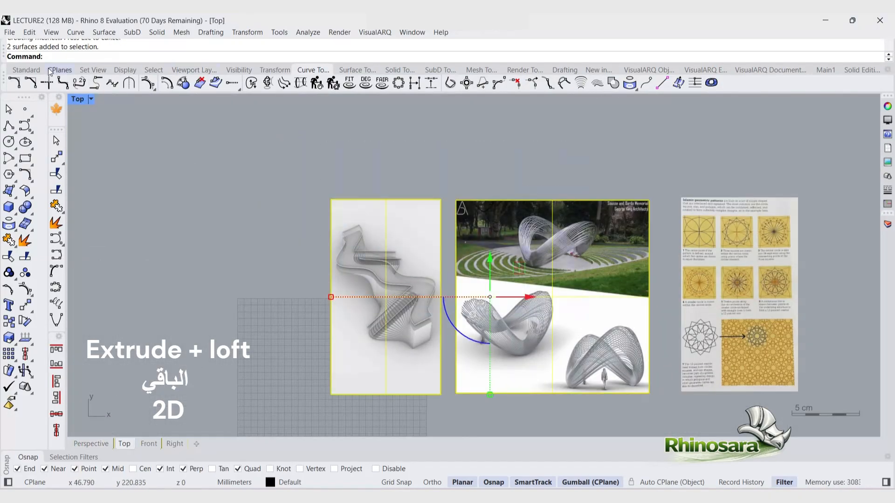
pyautogui.click(25, 71)
pyautogui.click(357, 83)
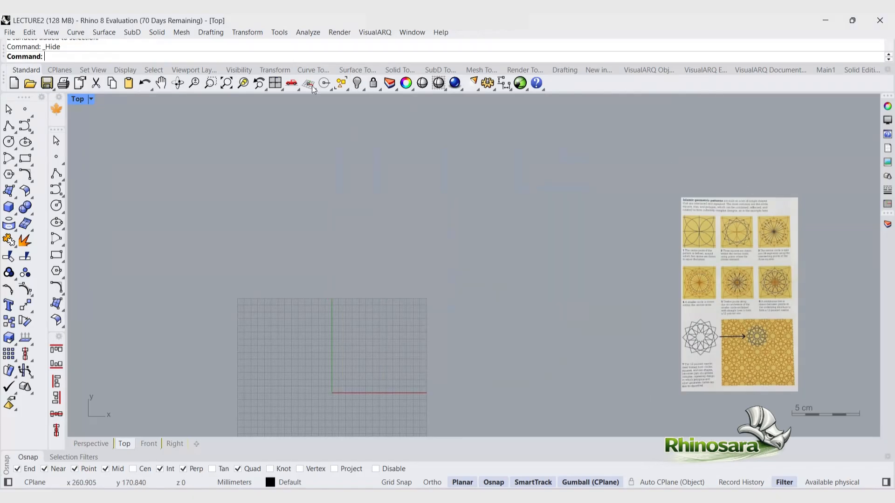
# Step: Zoom in to examine the Islamic geometric pattern sheet's construction steps
pyautogui.click(722, 224)
pyautogui.click(243, 83)
pyautogui.click(746, 247)
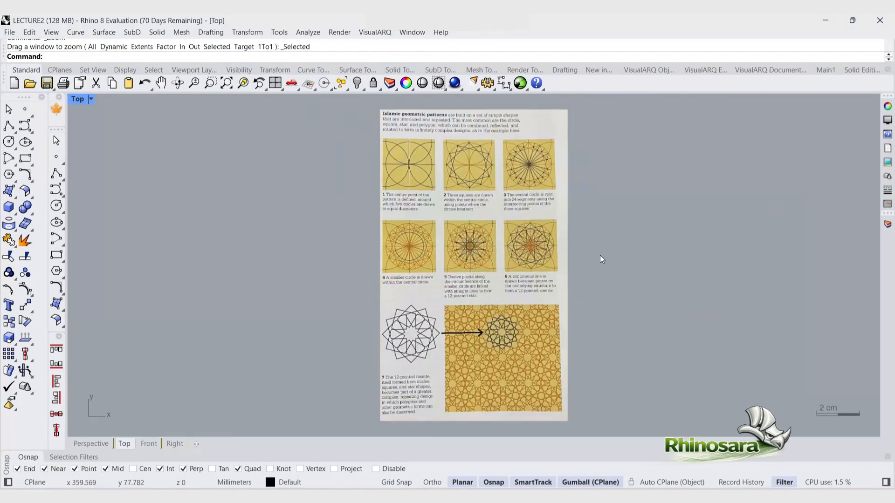
pyautogui.scroll(4, 346, 117)
pyautogui.scroll(-8, 392, 166)
pyautogui.scroll(4, 524, 268)
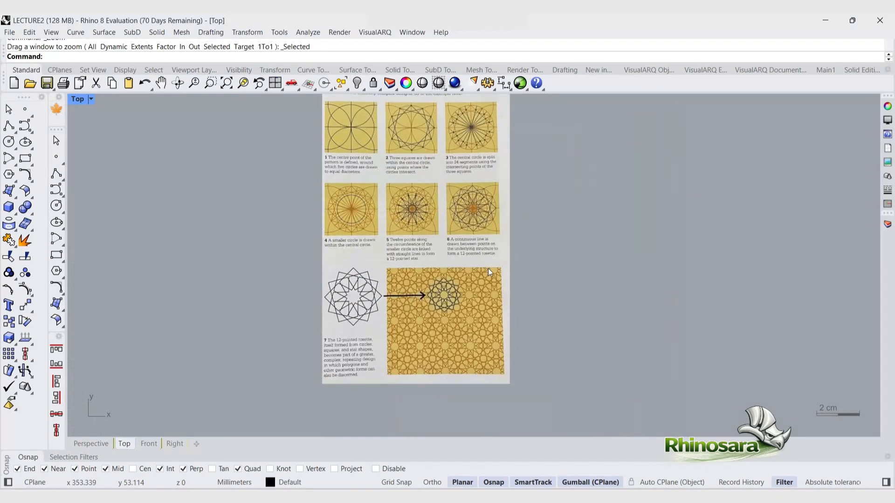
pyautogui.scroll(2, 396, 148)
pyautogui.scroll(-2, 337, 259)
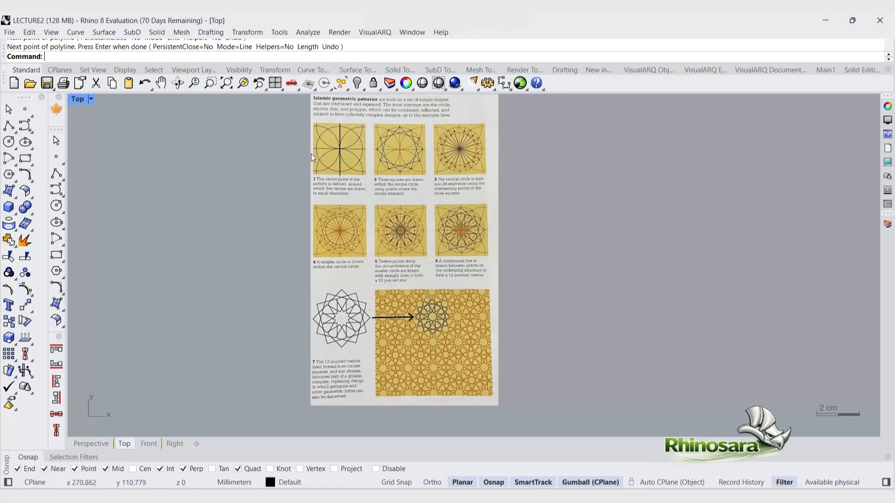
# Step: Draw a straight polyline line across the first circle pattern with Ortho turned on
pyautogui.rightClick(312, 149)
pyautogui.scroll(3, 311, 149)
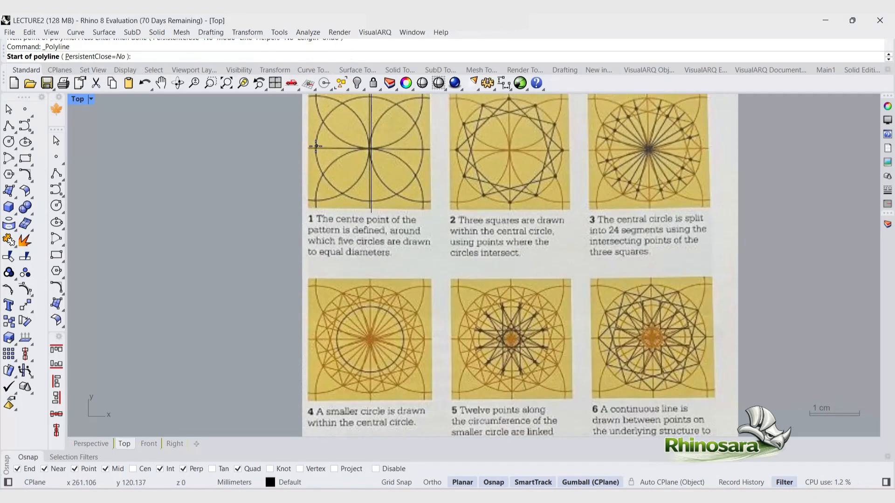
pyautogui.click(311, 148)
pyautogui.press('F8')
pyautogui.keyDown('shift'); pyautogui.click(433, 149); pyautogui.keyUp('shift')
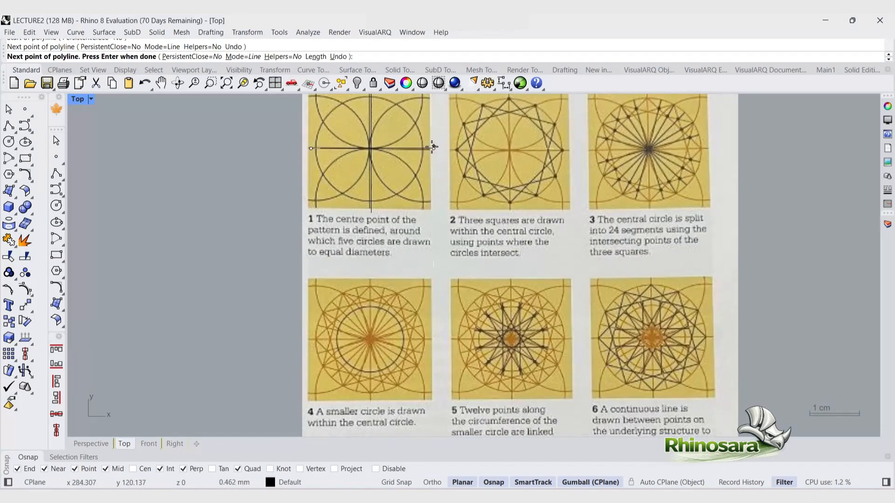
pyautogui.rightClick(397, 183)
# Step: Raise the pattern picture's object transparency in its material properties and lock the picture
pyautogui.click(396, 184)
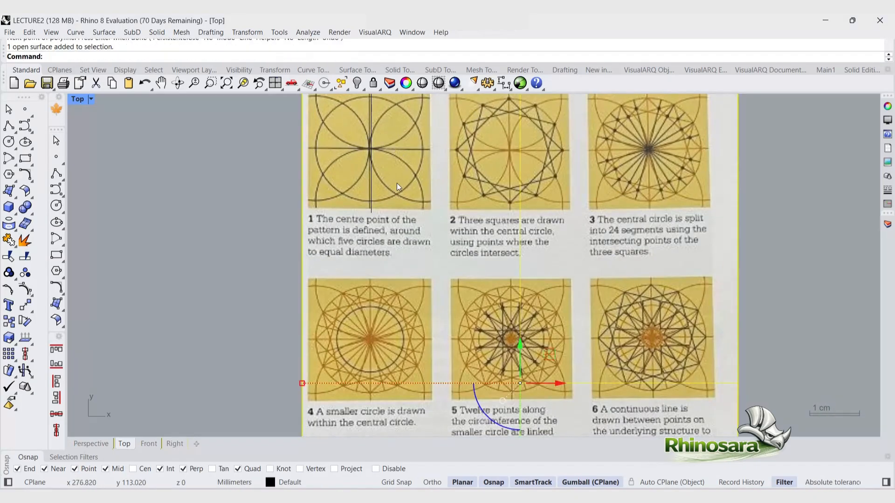
pyautogui.click(888, 107)
pyautogui.click(888, 106)
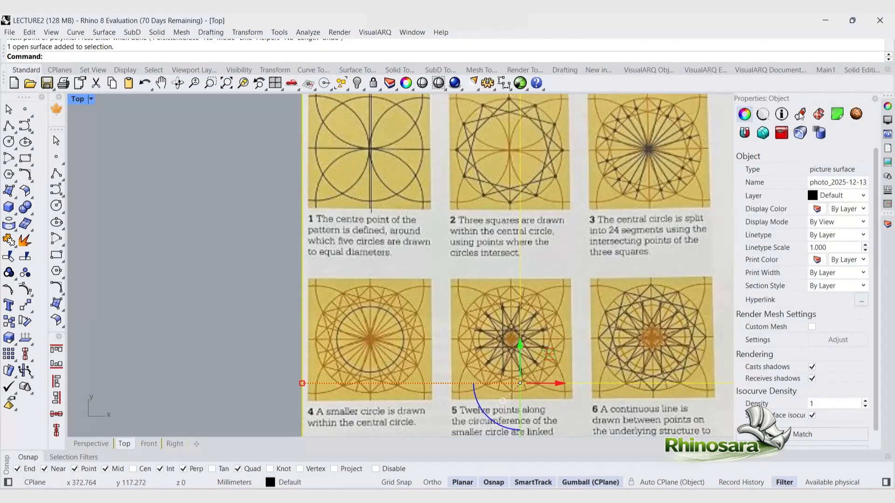
pyautogui.click(801, 114)
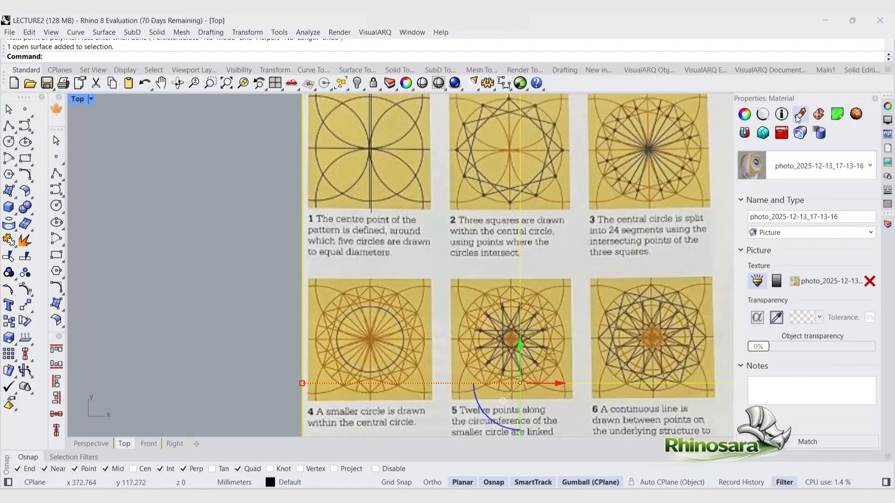
pyautogui.moveTo(759, 348); pyautogui.dragTo(817, 350)
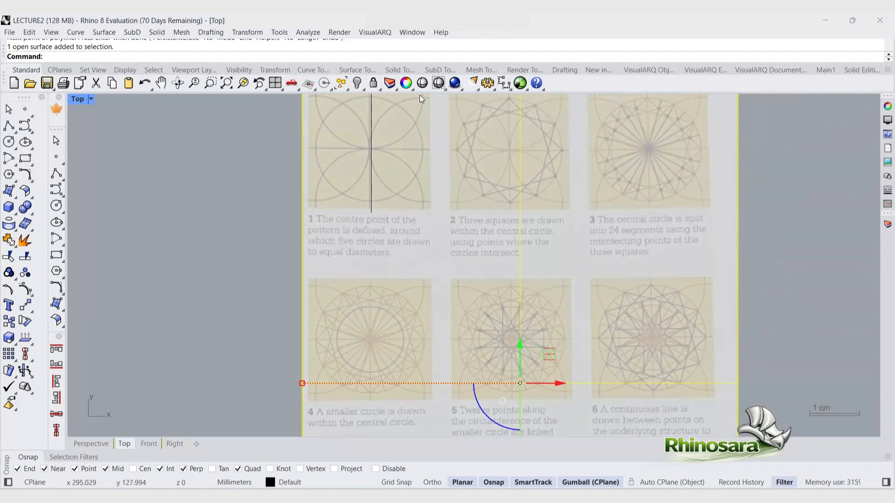
pyautogui.click(373, 83)
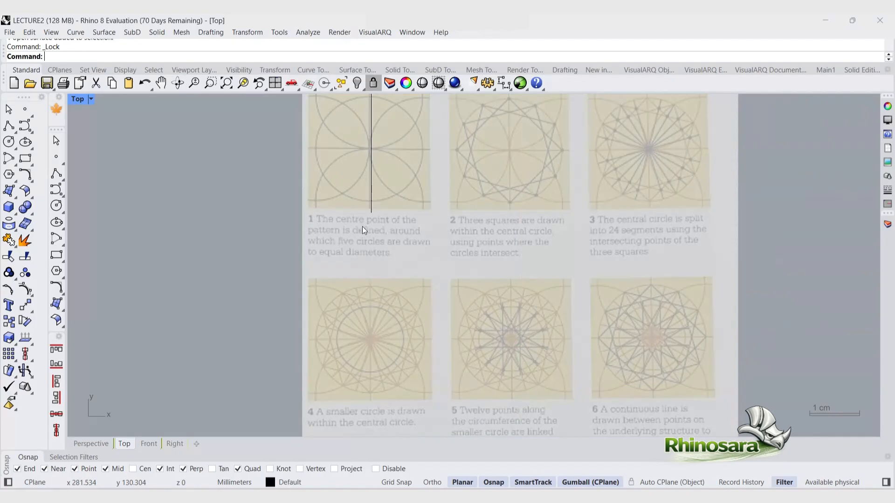
# Step: Try to select and lock the vertical centre line of the first pattern
pyautogui.moveTo(400, 227); pyautogui.dragTo(295, 205)
pyautogui.moveTo(564, 327); pyautogui.dragTo(339, 202)
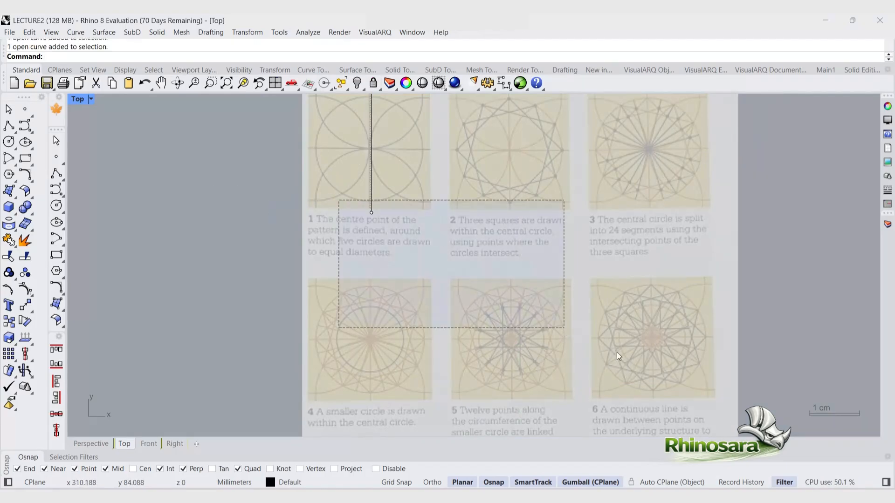
pyautogui.click(615, 352)
pyautogui.scroll(-8, 253, 258)
pyautogui.scroll(10, 299, 229)
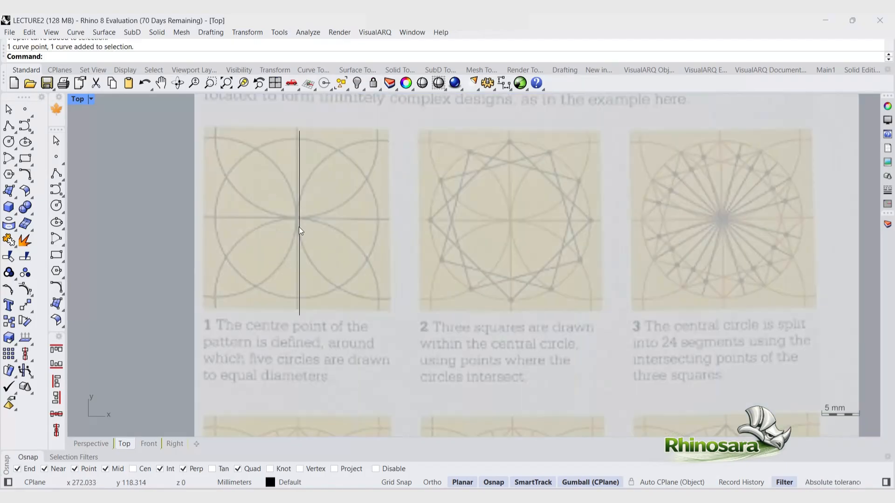
pyautogui.click(300, 222)
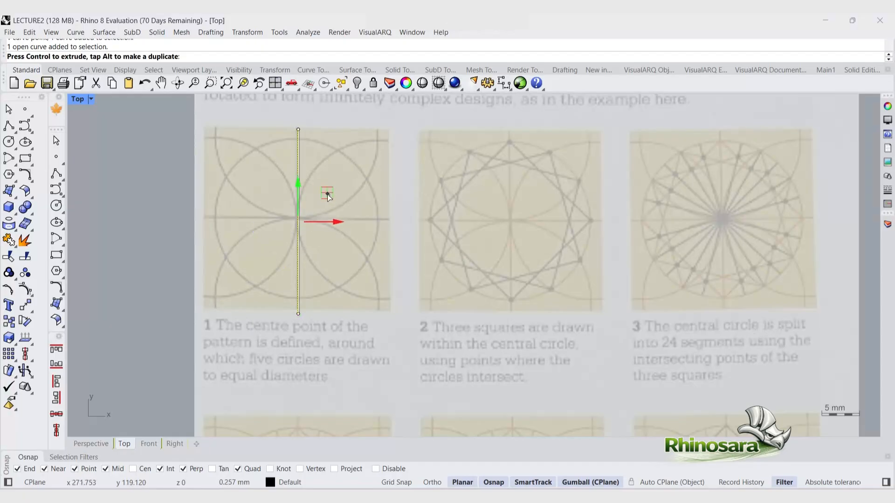
pyautogui.click(178, 221)
pyautogui.hotkey('ctrl', 'l')
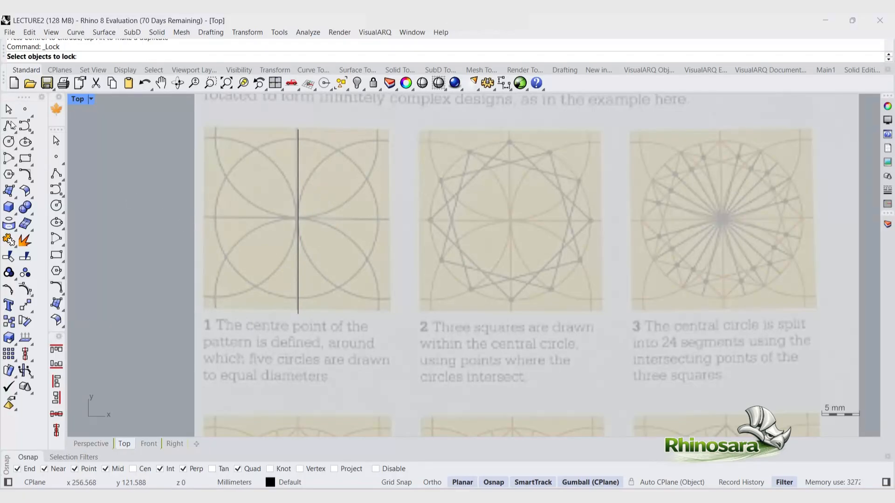
# Step: Draw a horizontal polyline line through the centre of the first circle pattern
pyautogui.click(9, 126)
pyautogui.click(205, 217)
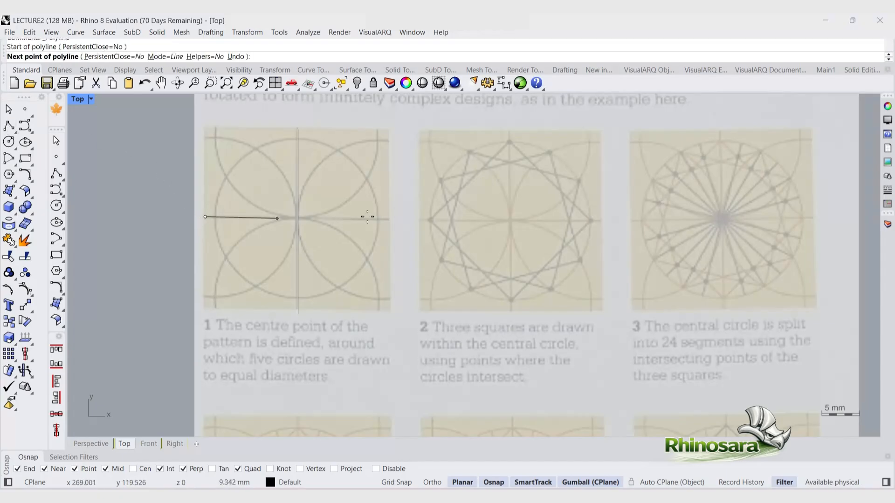
pyautogui.click(390, 217)
pyautogui.press('Return')
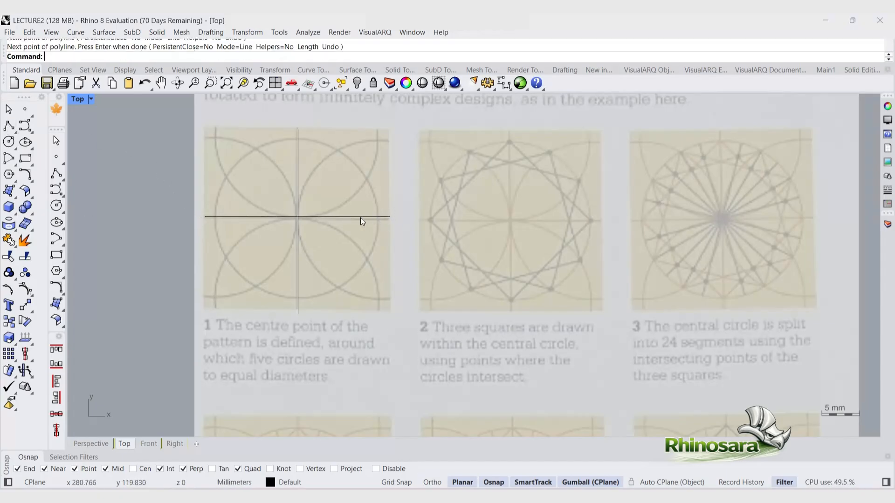
pyautogui.click(360, 217)
pyautogui.moveTo(328, 191); pyautogui.dragTo(325, 189)
pyautogui.click(112, 158)
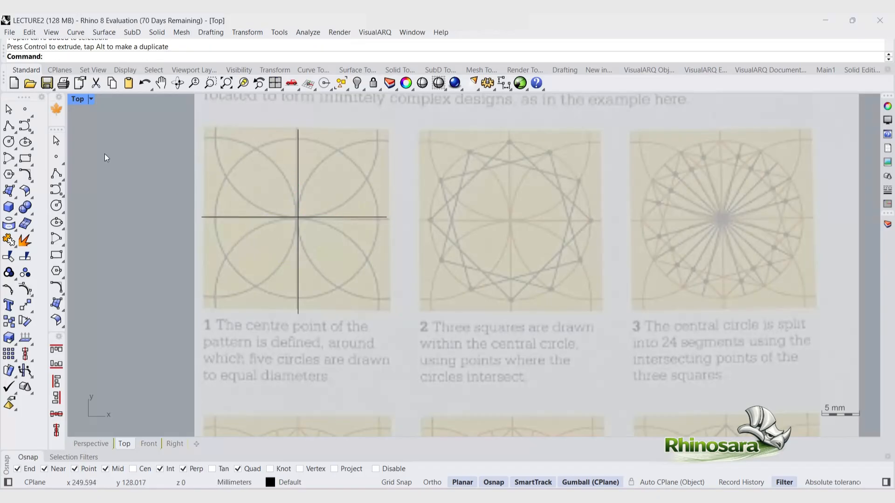
# Step: Draw a circle centred at the crossing of the two lines, matching the pattern's central circle
pyautogui.click(9, 142)
pyautogui.click(298, 217)
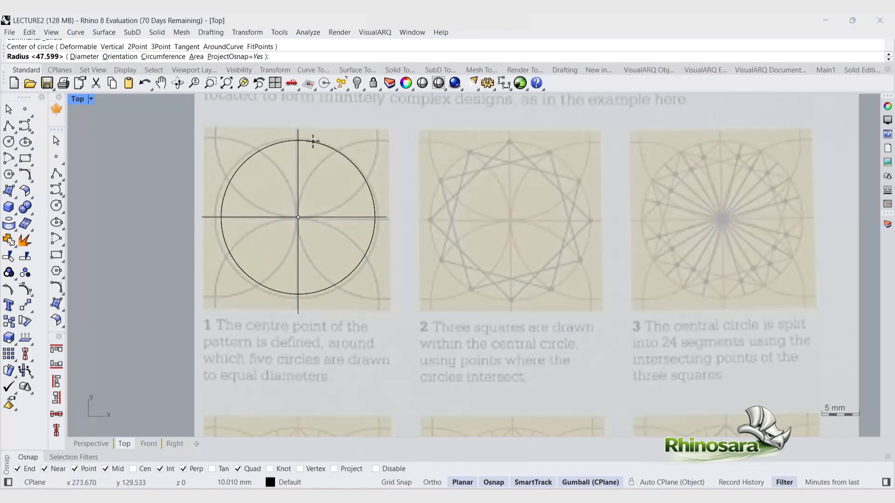
pyautogui.click(313, 142)
pyautogui.hotkey('ctrl', 'z')
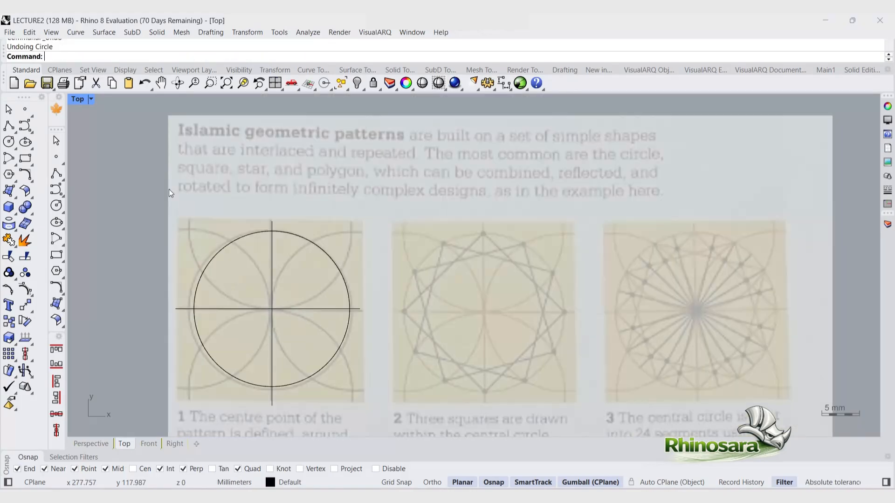
# Step: Draw a diameter circle from the pattern centre up to the top of the central circle and select it
pyautogui.click(15, 149)
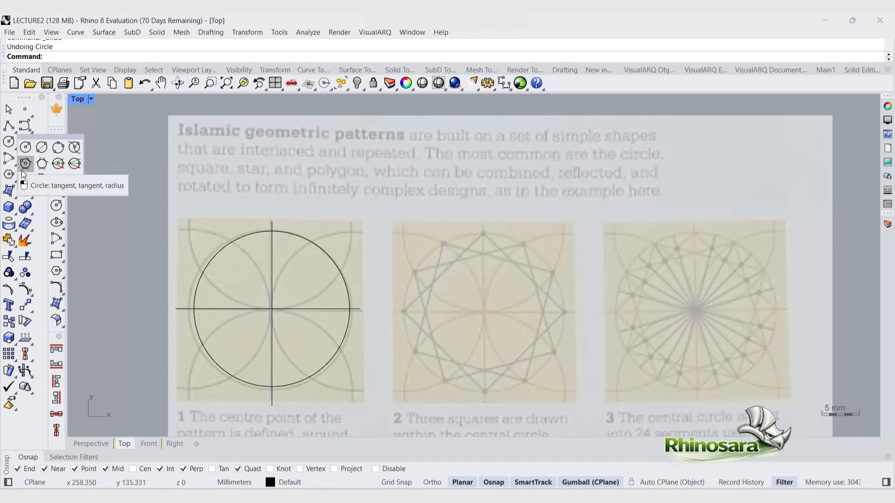
pyautogui.click(42, 147)
pyautogui.click(273, 304)
pyautogui.scroll(-3, 274, 350)
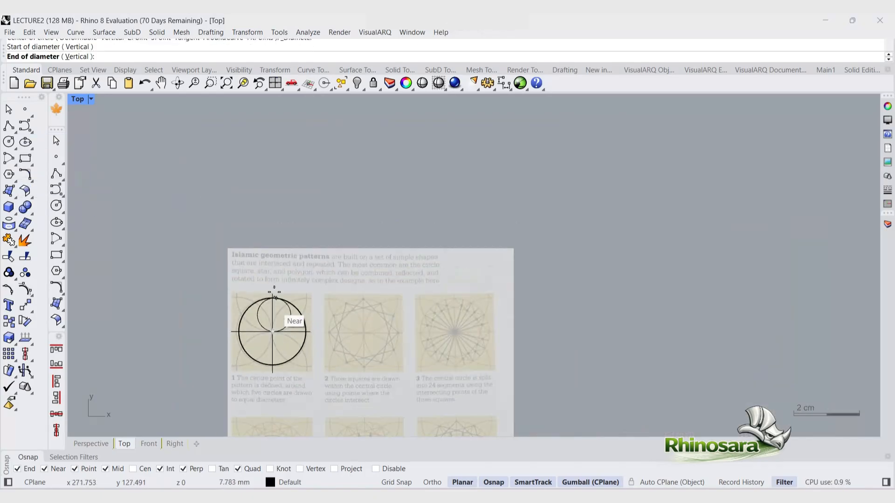
pyautogui.scroll(2, 279, 249)
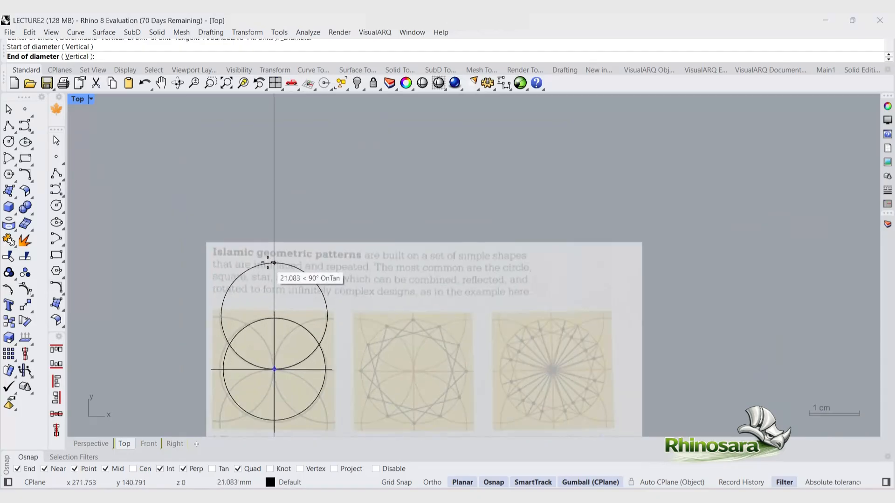
pyautogui.click(273, 262)
pyautogui.click(291, 266)
pyautogui.moveTo(303, 383); pyautogui.dragTo(289, 312, button='right')
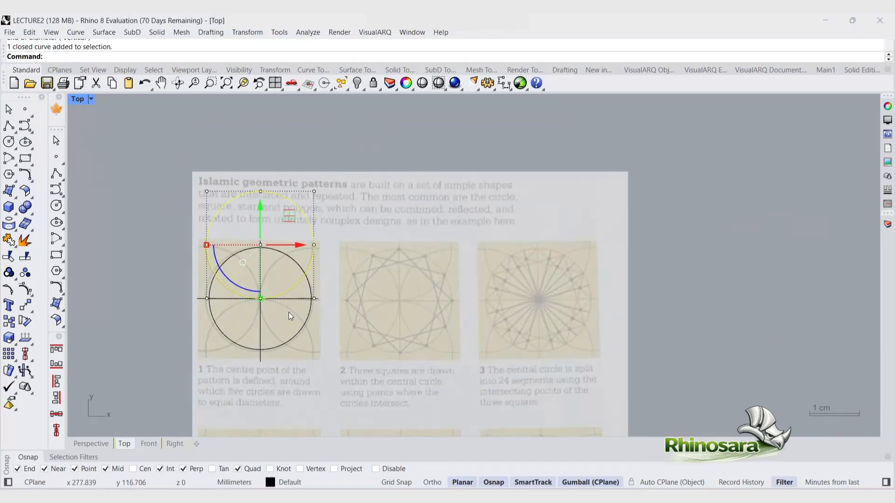
# Step: Mirror the top circle about the horizontal line to create a matching circle below the centre
pyautogui.write('mirror')
pyautogui.press('Return')
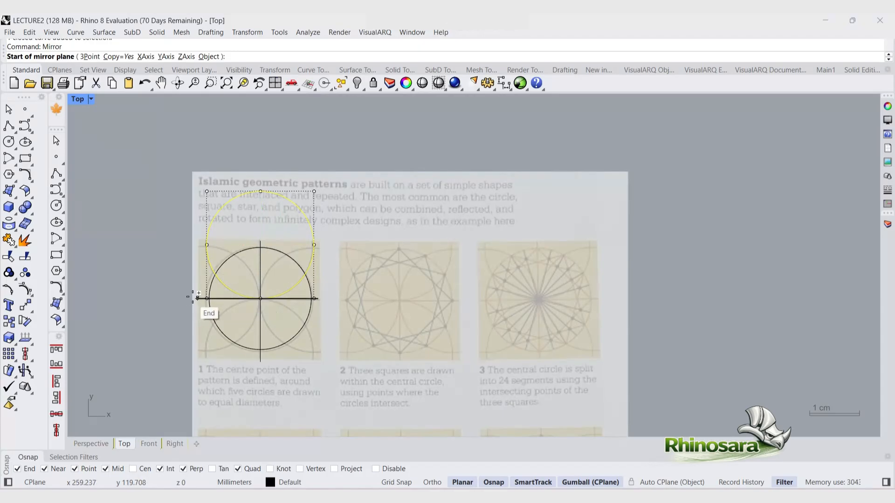
pyautogui.click(197, 298)
pyautogui.click(314, 299)
pyautogui.keyDown('shift'); pyautogui.click(302, 321); pyautogui.keyUp('shift')
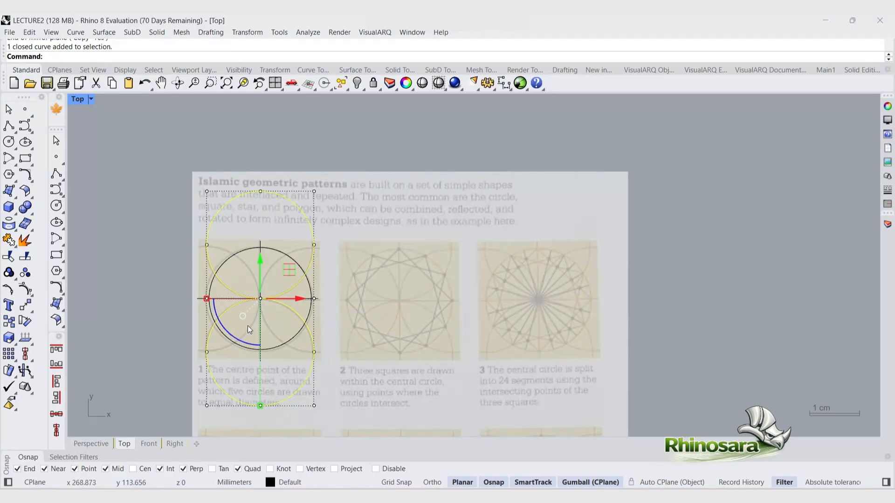
# Step: Rotate copies of the top and bottom circles -90 degrees about the centre to add left and right circles
pyautogui.click(247, 341)
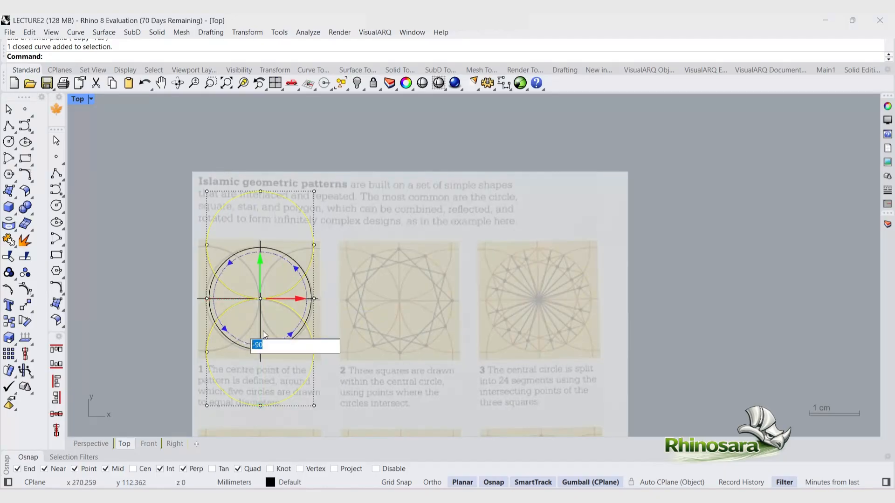
pyautogui.click(243, 343)
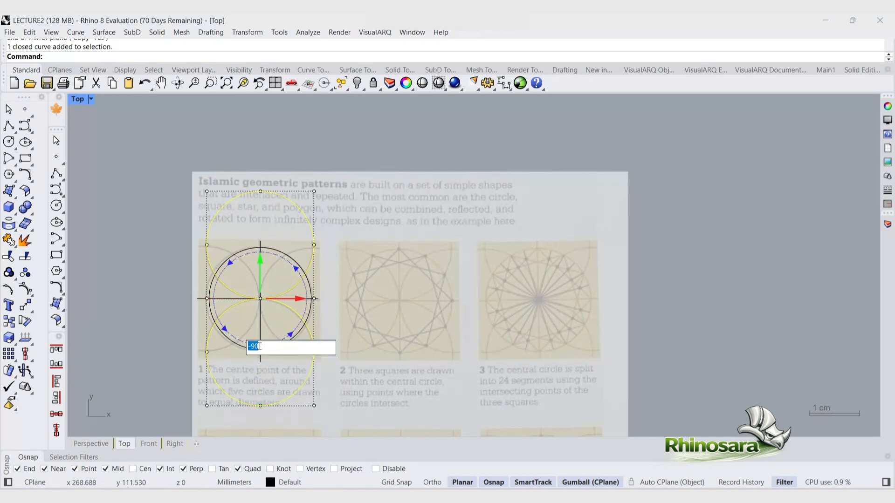
pyautogui.press('Return')
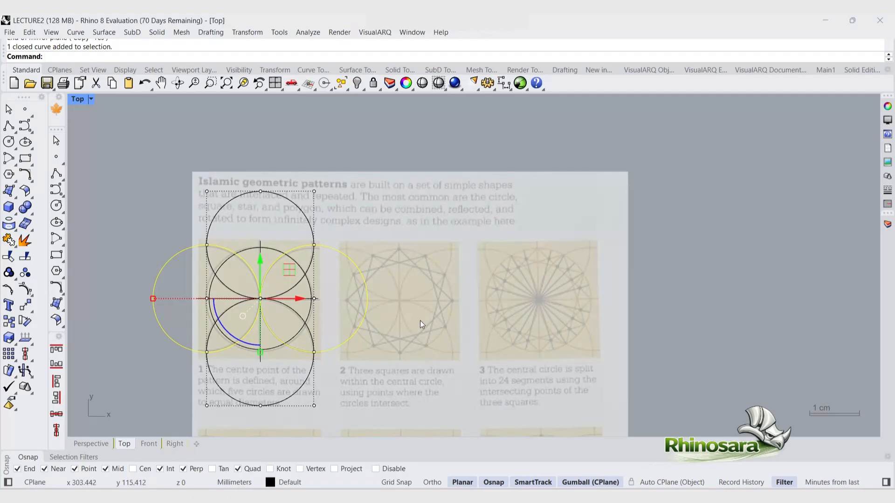
pyautogui.press('Escape')
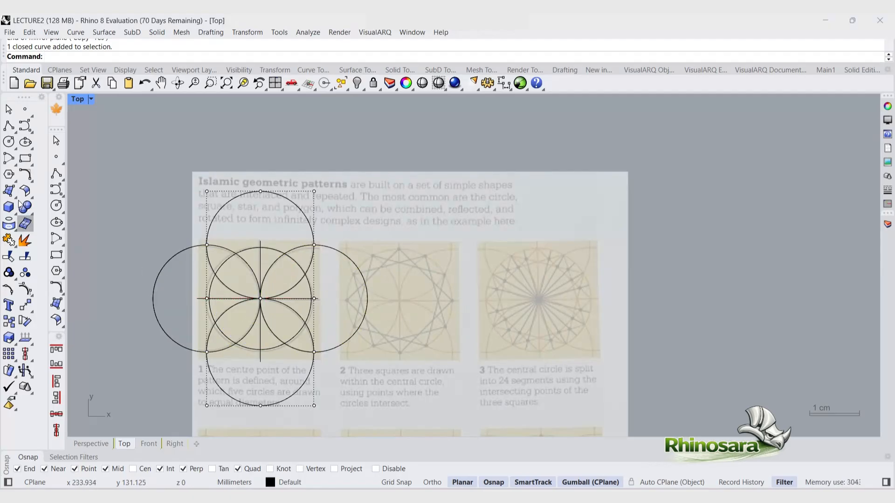
# Step: Draw a closed polyline square joining the top, left, bottom and right quadrant points of the central circle
pyautogui.click(8, 126)
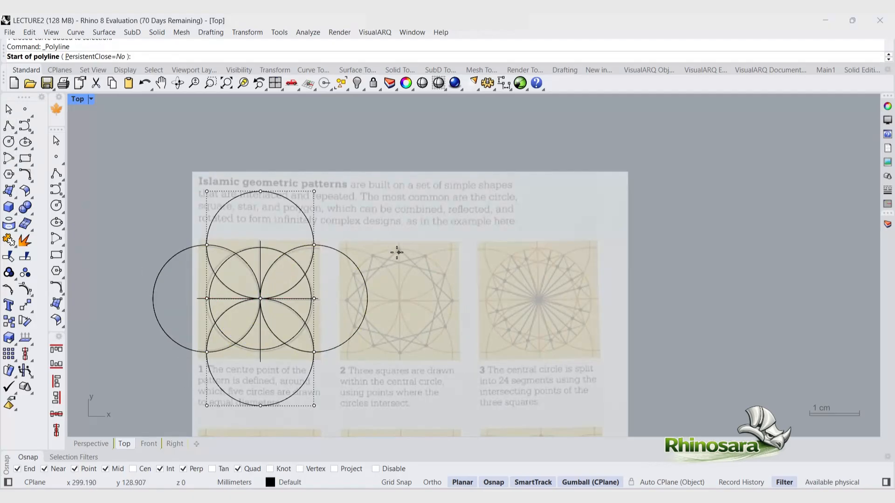
pyautogui.click(260, 244)
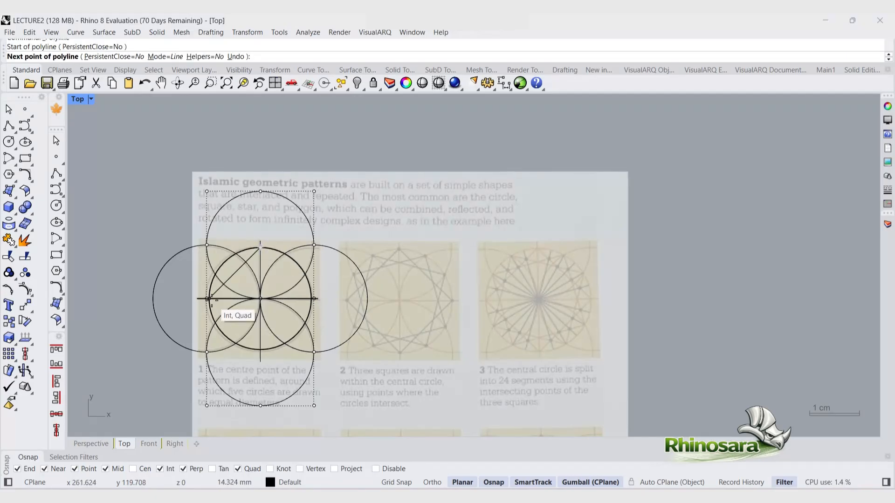
pyautogui.click(209, 298)
pyautogui.click(260, 350)
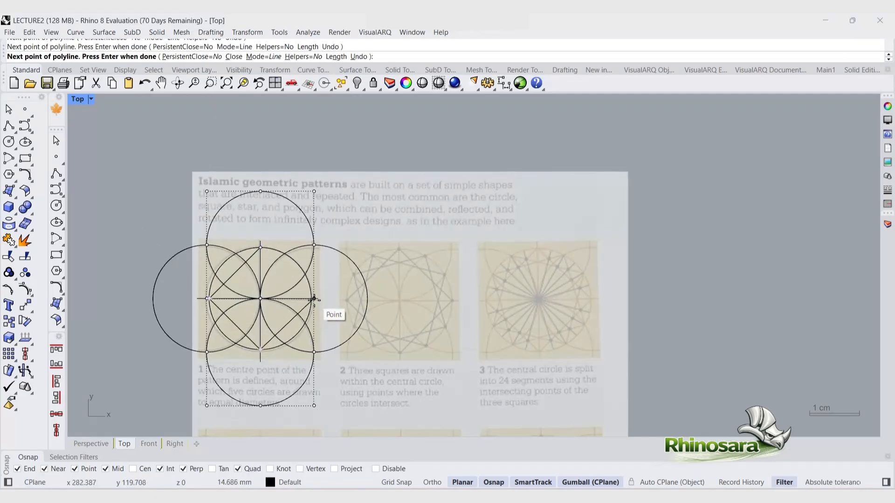
pyautogui.scroll(3, 313, 299)
pyautogui.click(323, 285)
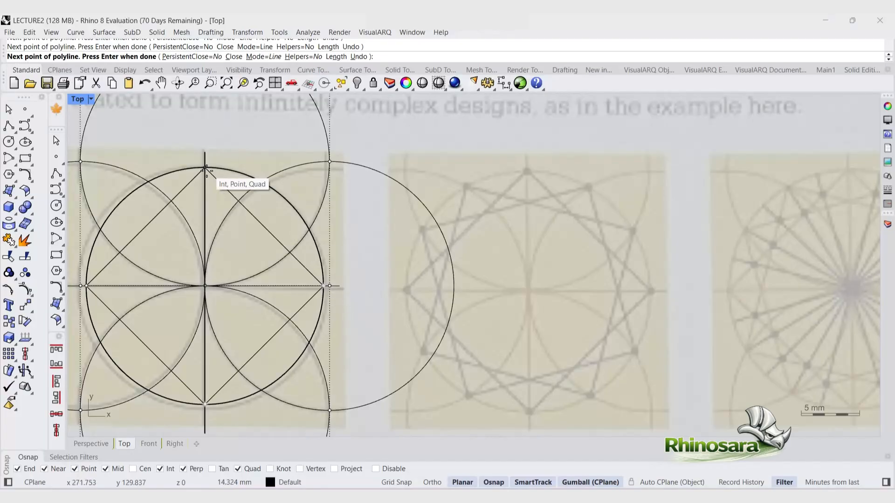
pyautogui.click(206, 168)
pyautogui.click(232, 196)
pyautogui.scroll(-2, 231, 196)
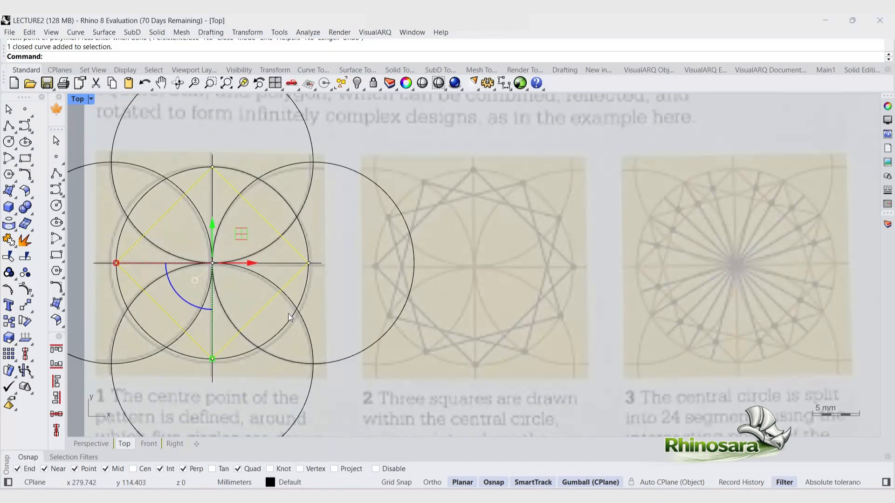
pyautogui.write('ar')
pyautogui.press('BackSpace')
pyautogui.press('BackSpace')
pyautogui.press('BackSpace')
pyautogui.scroll(-3, 225, 220)
pyautogui.press('Escape')
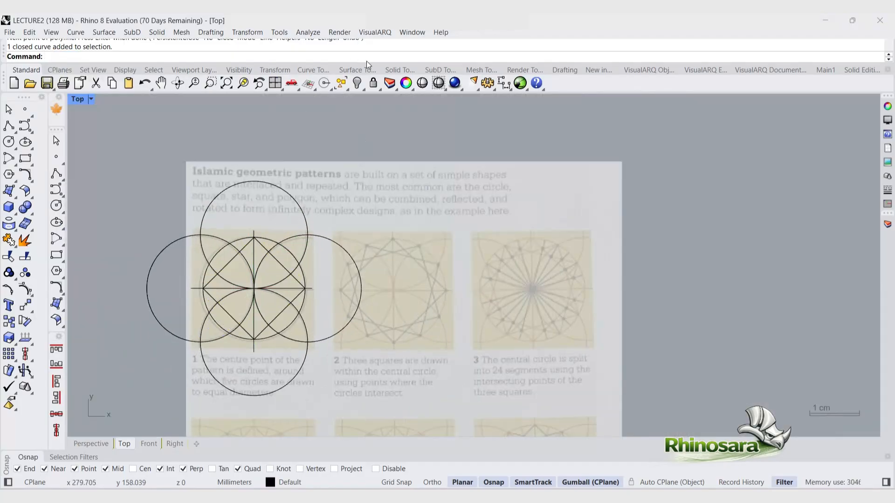
pyautogui.click(286, 71)
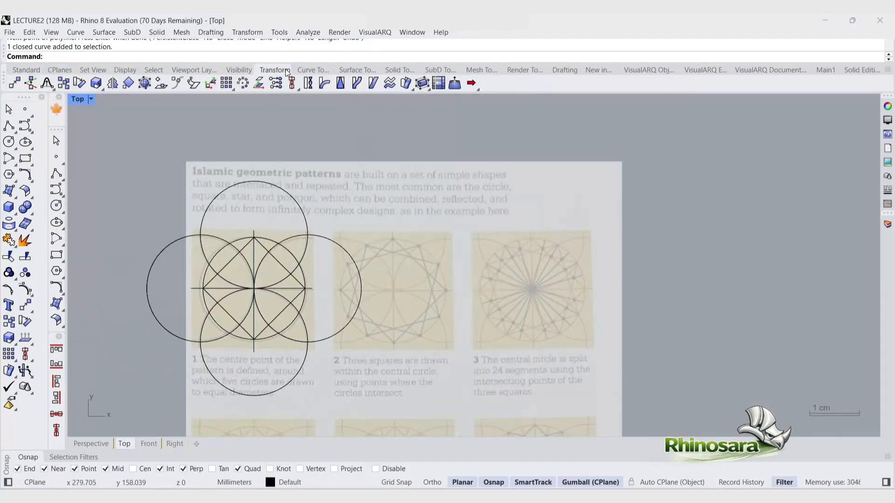
pyautogui.click(231, 90)
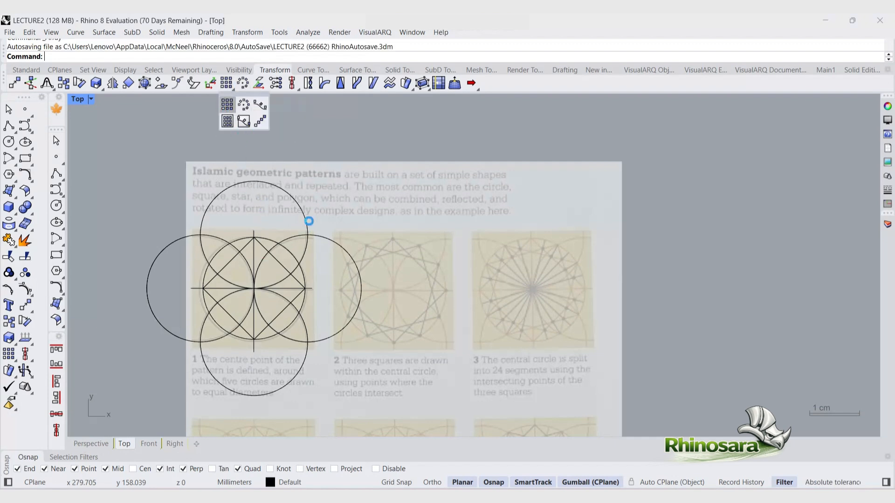
pyautogui.click(305, 219)
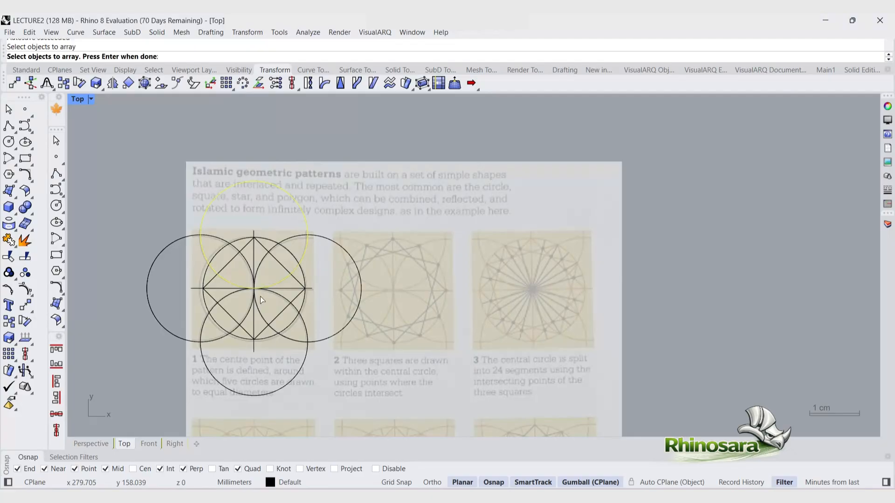
pyautogui.press('Return')
pyautogui.click(254, 289)
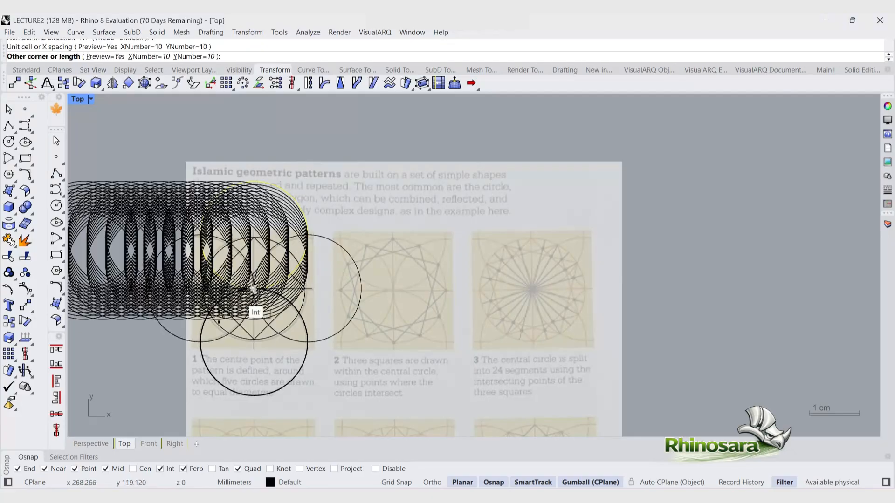
pyautogui.scroll(-5, 243, 298)
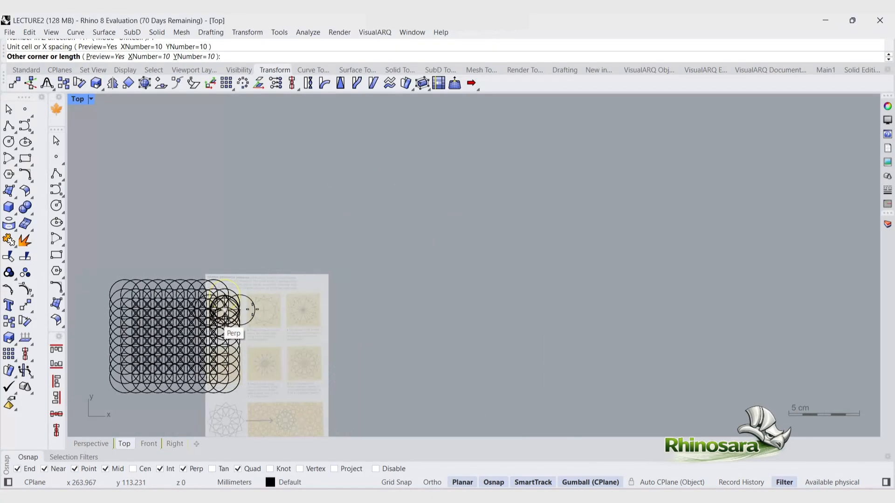
pyautogui.press('Escape')
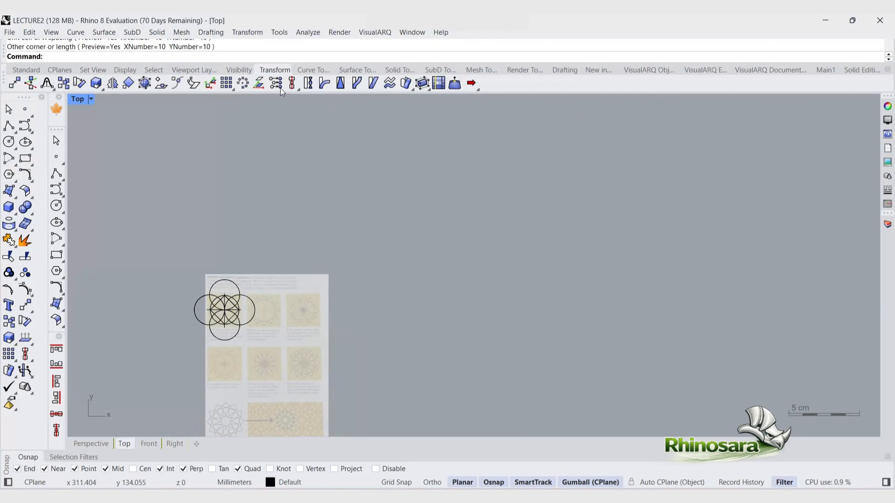
pyautogui.click(233, 89)
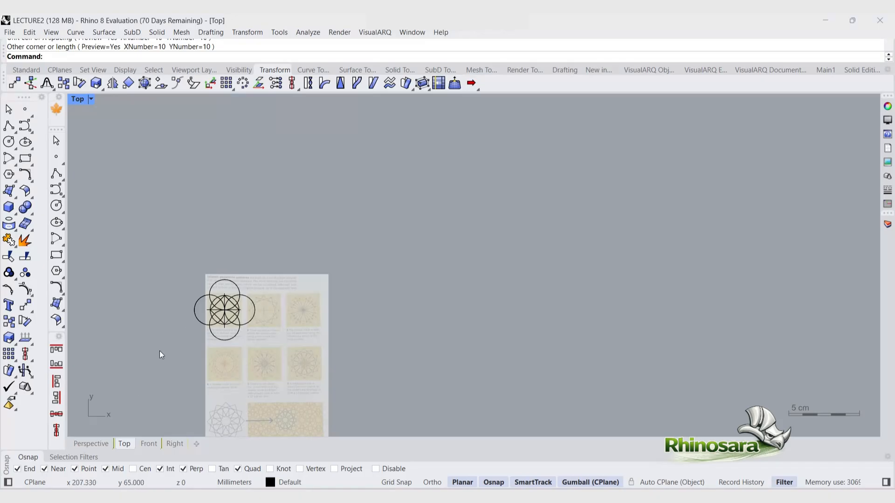
pyautogui.scroll(3, 159, 351)
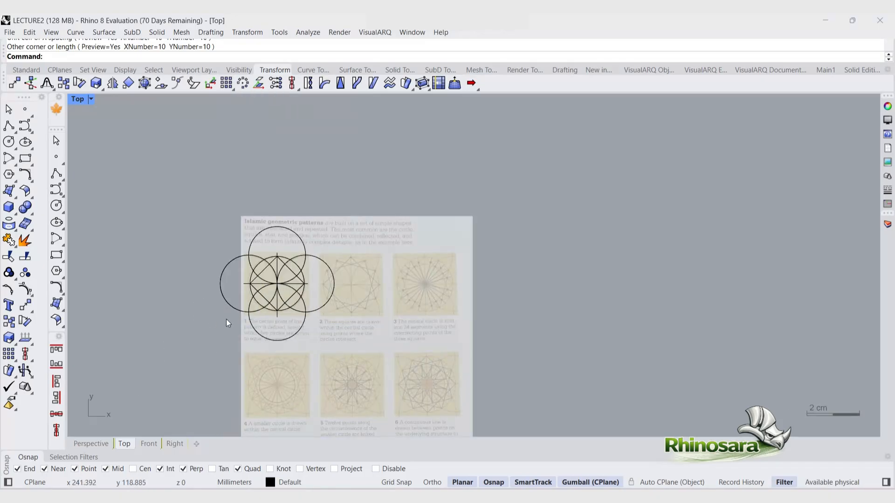
pyautogui.scroll(3, 225, 321)
pyautogui.click(374, 177)
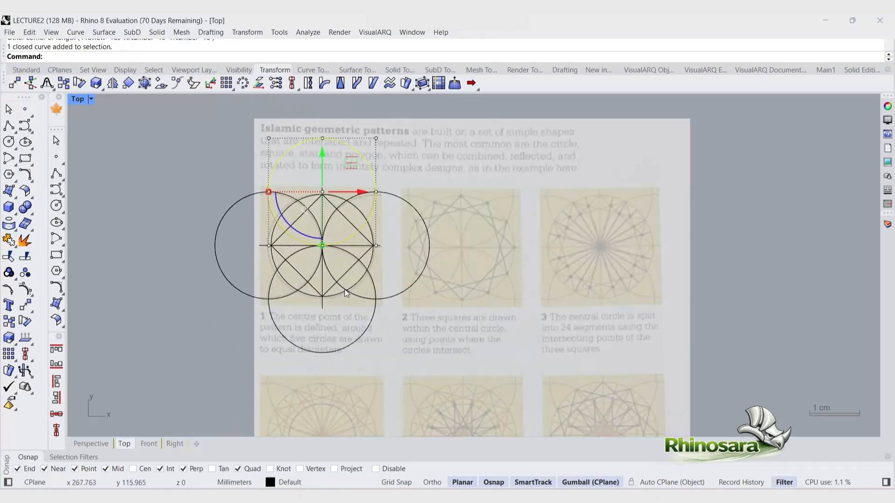
pyautogui.click(364, 259)
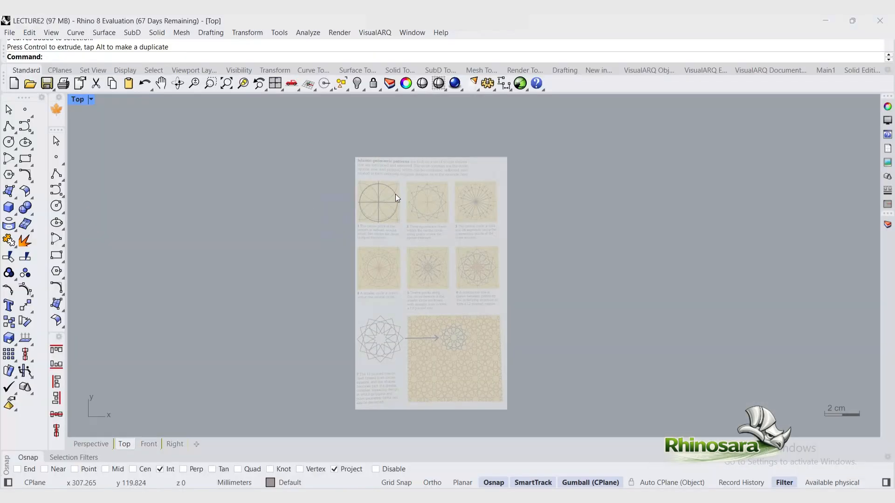
# Step: Copy the central circle upward from its bottom point to its centre point
pyautogui.click(396, 194)
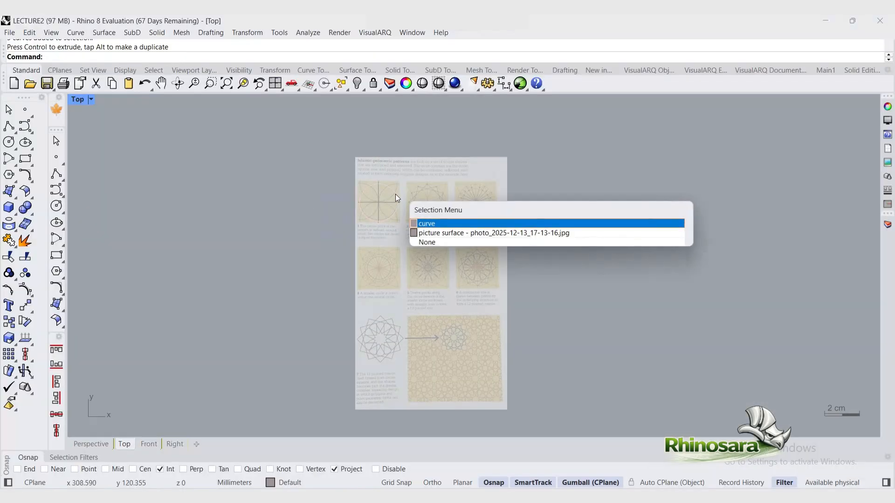
pyautogui.click(448, 222)
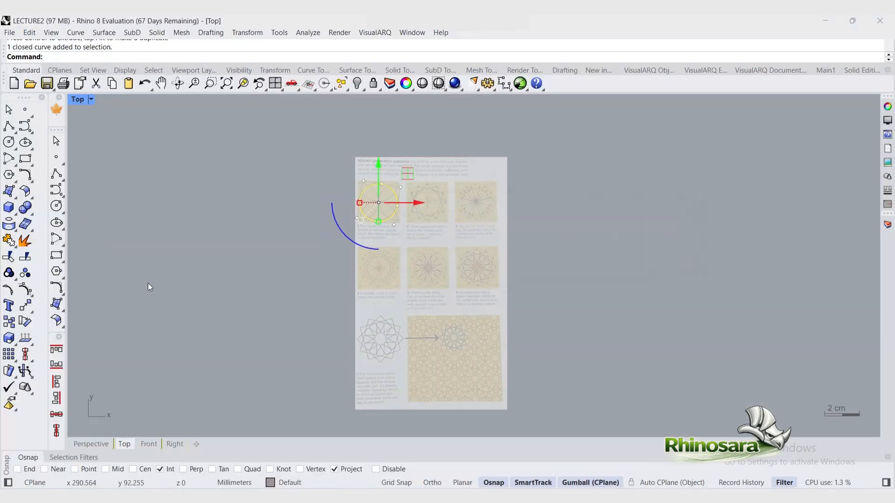
pyautogui.click(8, 321)
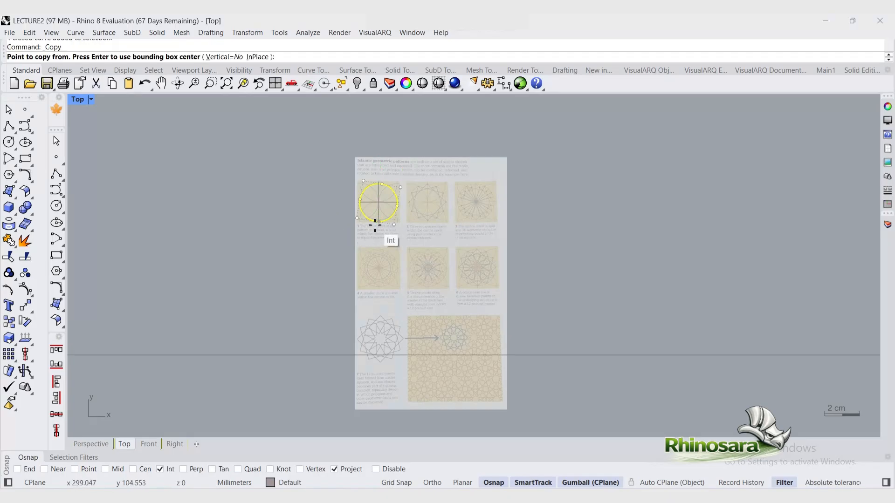
pyautogui.click(378, 222)
pyautogui.click(377, 201)
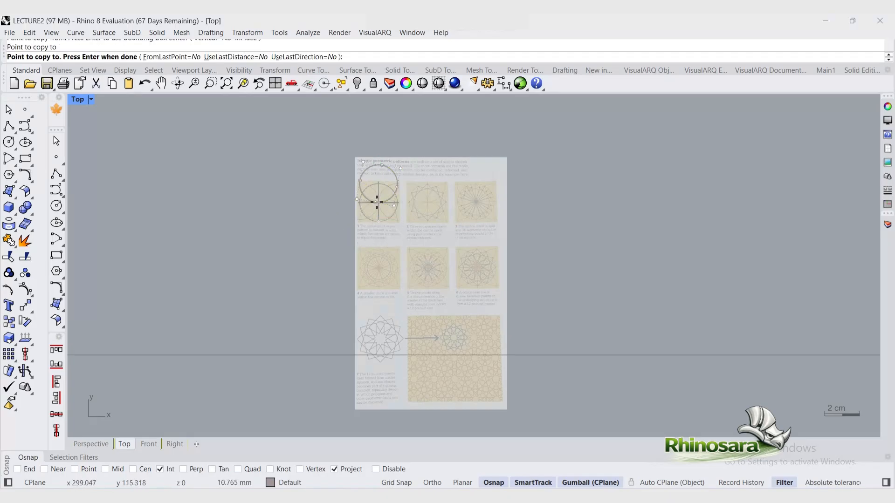
pyautogui.press('Return')
pyautogui.press('Escape')
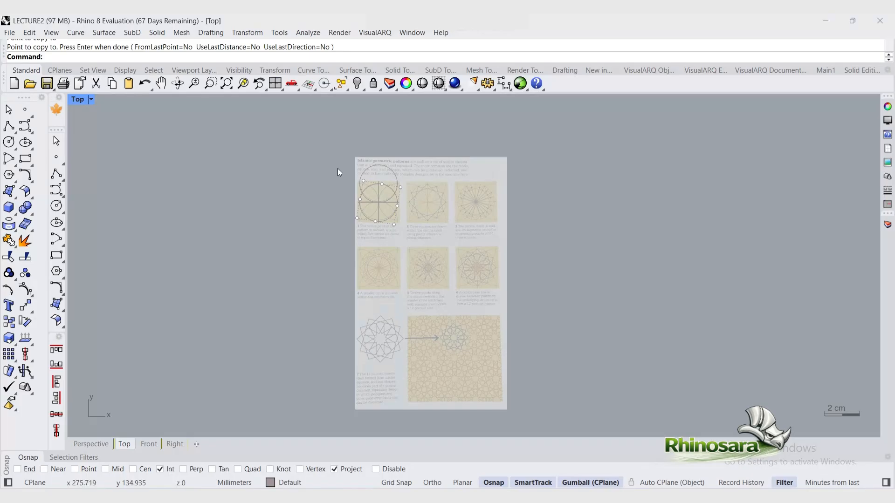
# Step: Mirror the copied circle above the centre about the horizontal line through the centre to add a matching circle below
pyautogui.click(384, 166)
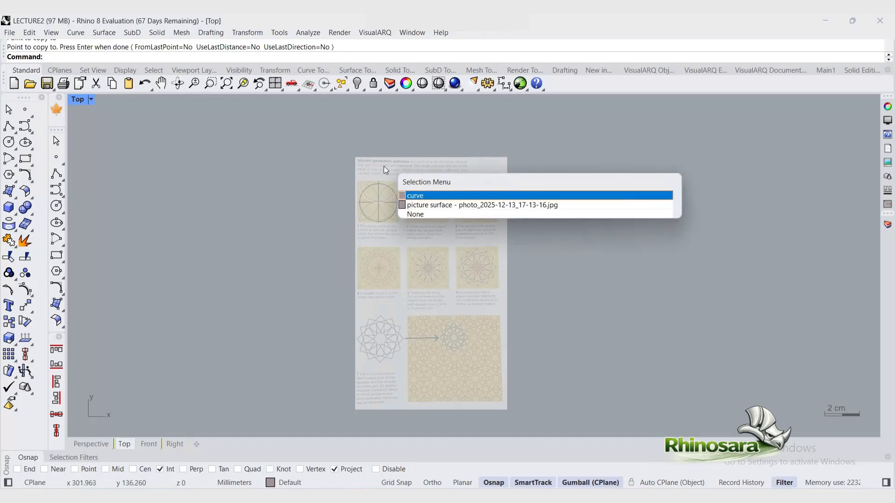
pyautogui.click(442, 196)
pyautogui.write('mi')
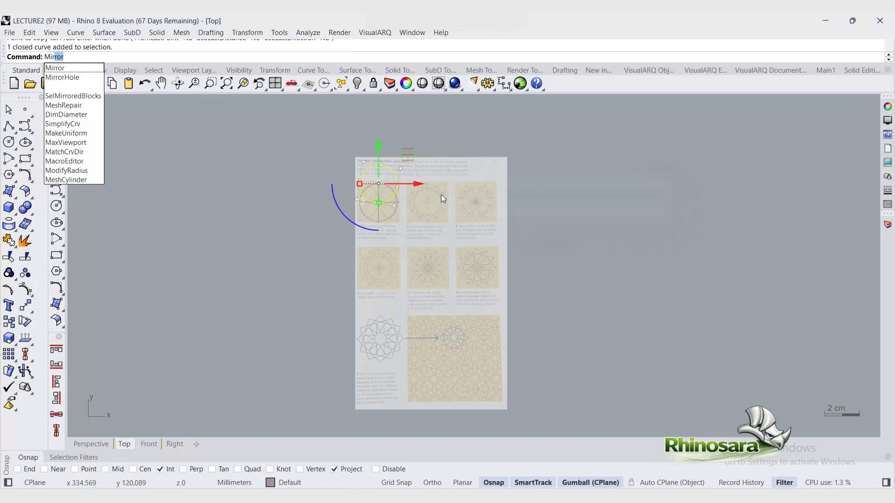
pyautogui.press('Return')
pyautogui.click(376, 202)
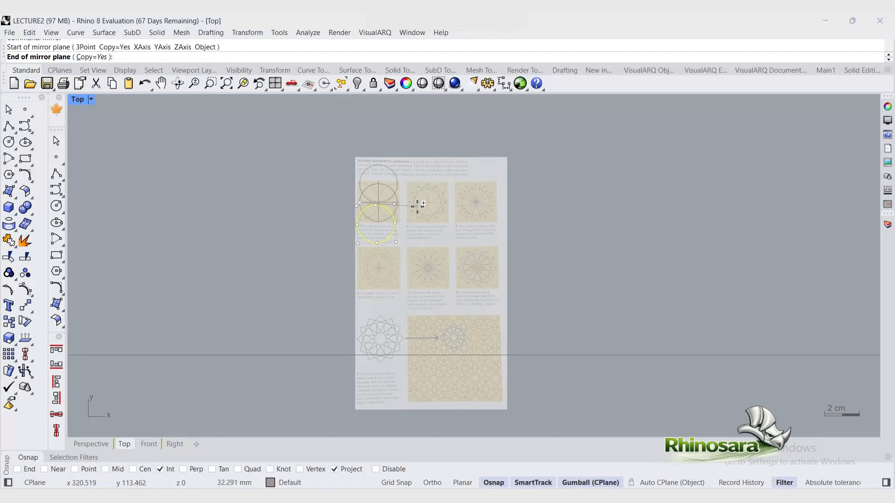
pyautogui.click(398, 200)
# Step: Rotate a copy of the lower circle 90 degrees about the centre to add a circle on the right
pyautogui.click(396, 217)
pyautogui.click(428, 246)
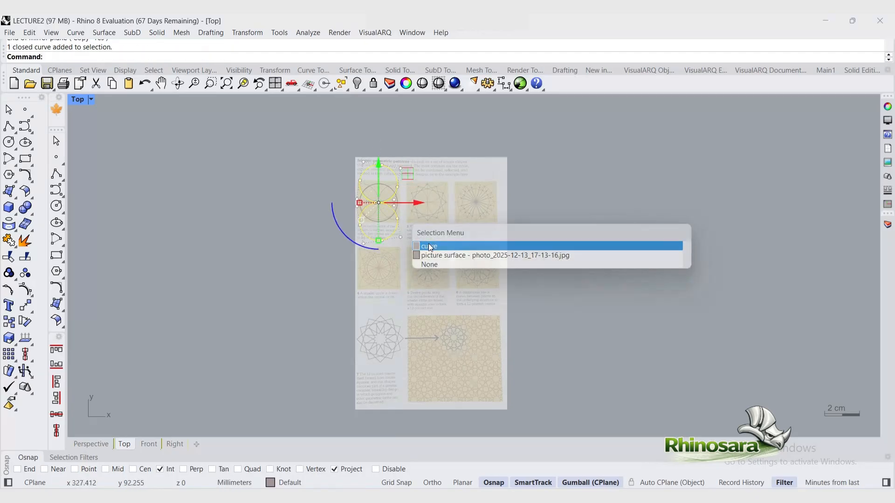
pyautogui.click(349, 234)
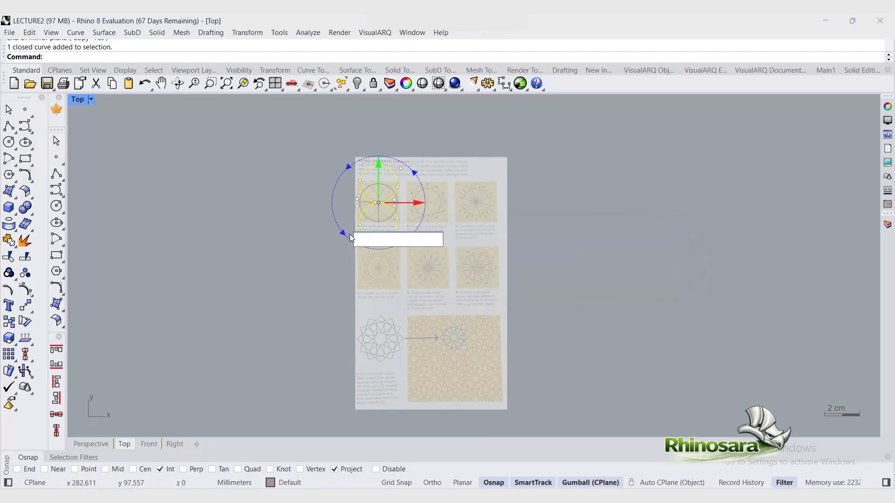
pyautogui.write('90')
pyautogui.press('Return')
pyautogui.click(588, 195)
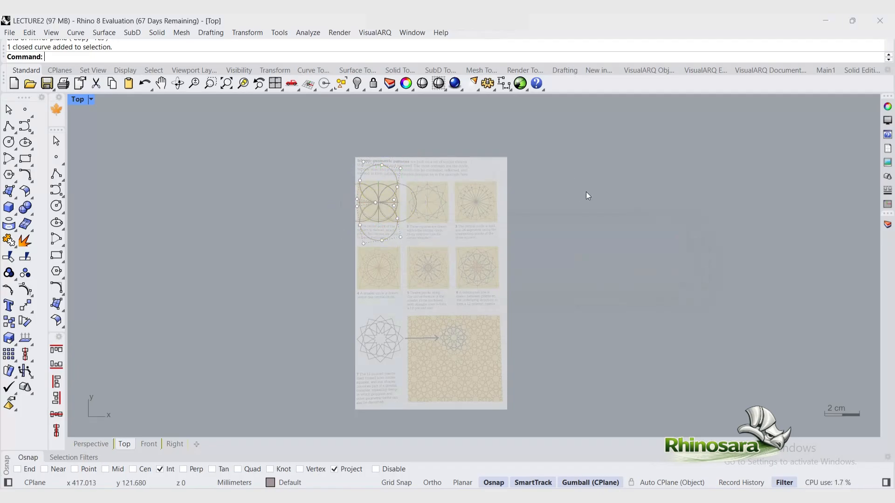
# Step: Draw a closed polyline square through the top, left, bottom and right quadrant points of the central circle
pyautogui.click(9, 126)
pyautogui.click(379, 186)
pyautogui.click(360, 203)
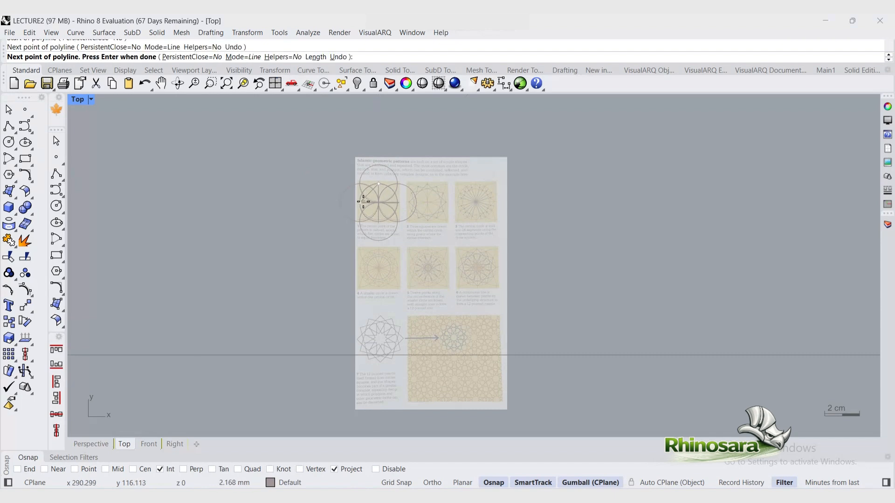
pyautogui.click(378, 222)
pyautogui.click(398, 203)
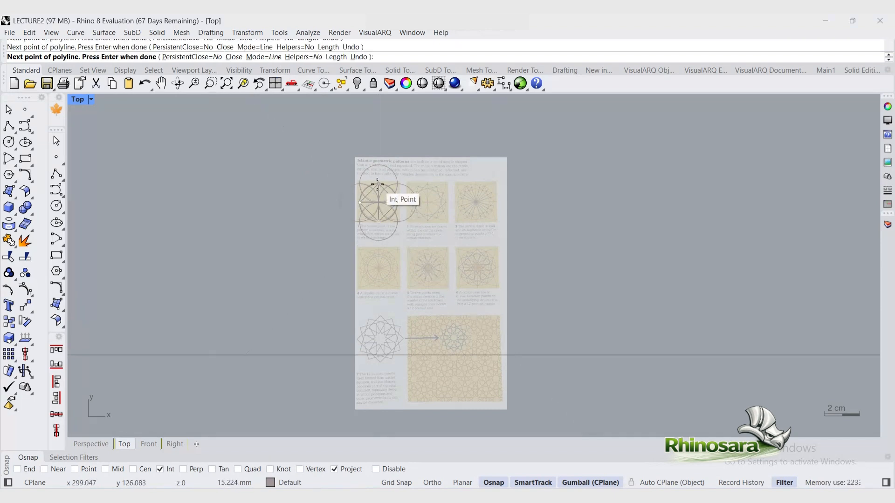
pyautogui.click(378, 184)
# Step: Polar-array the square about the centre point with 3 items over 360 degrees
pyautogui.click(390, 195)
pyautogui.click(436, 224)
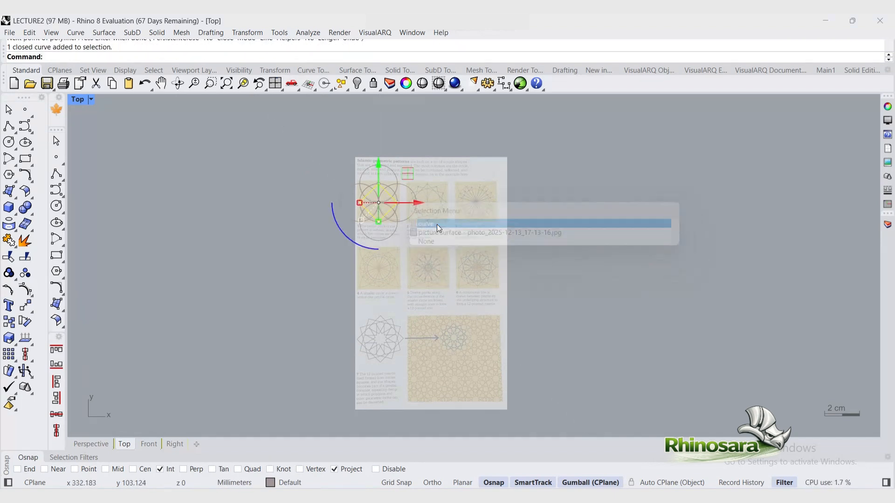
pyautogui.write('ArrayPolar')
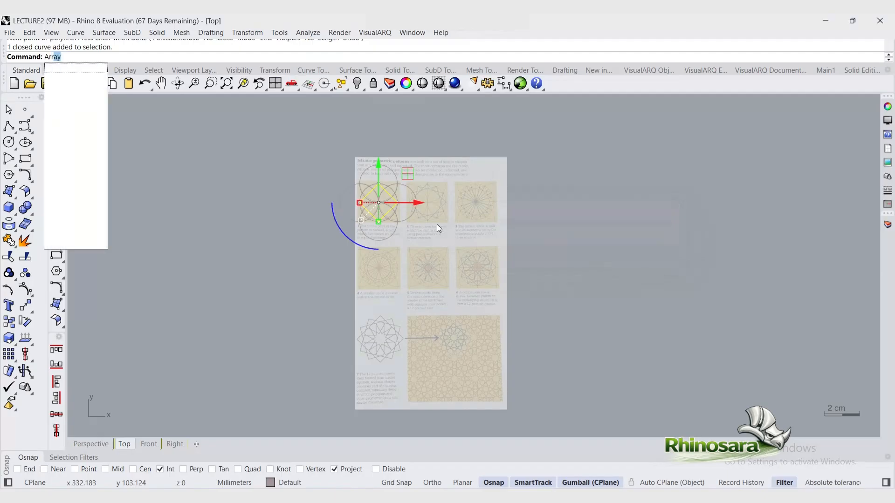
pyautogui.press('Return')
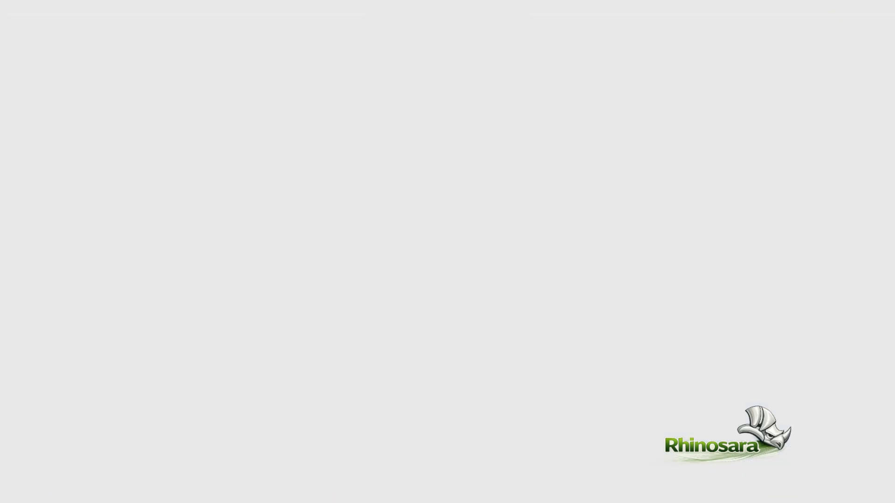
pyautogui.click(380, 203)
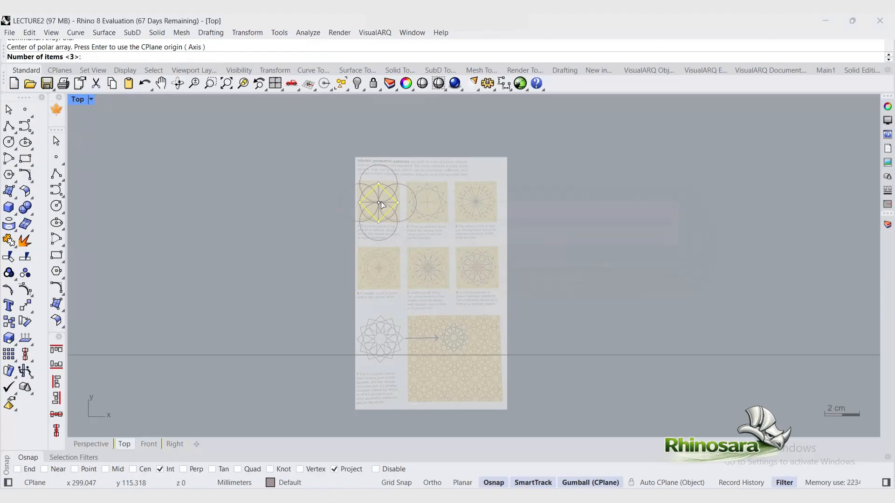
pyautogui.press('Return')
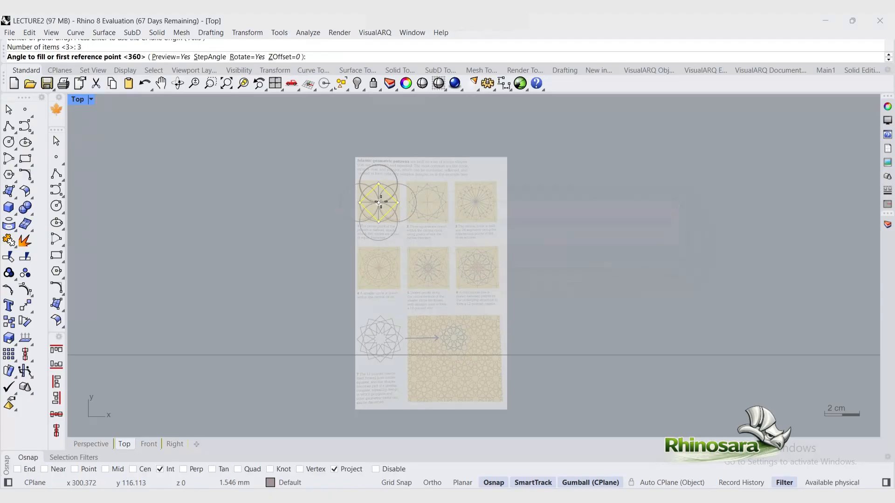
pyautogui.press('Return')
pyautogui.press('Return')
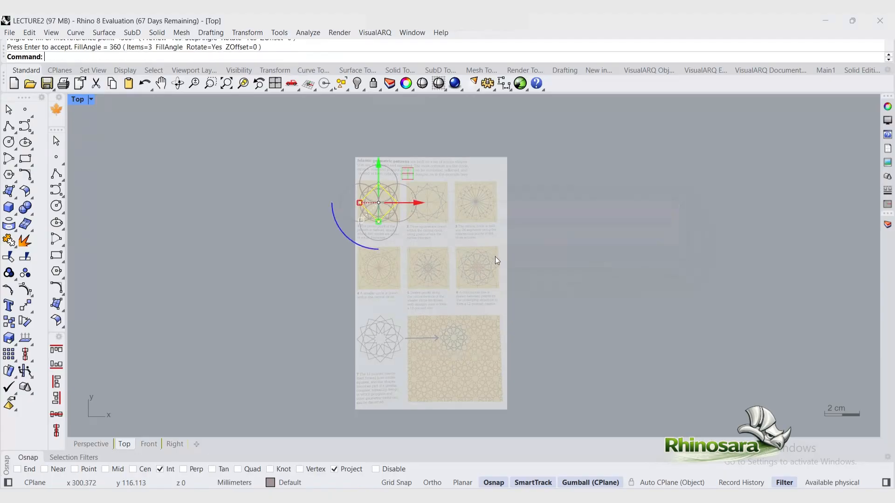
# Step: Draw two polylines from the centre point to circle intersections on the upper left and left
pyautogui.click(586, 240)
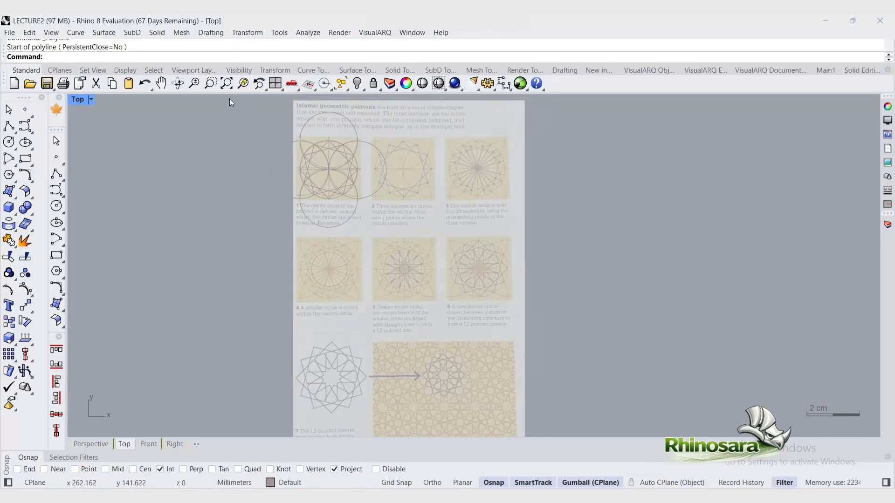
pyautogui.hotkey('ctrl', 'a')
pyautogui.click(243, 84)
pyautogui.click(150, 245)
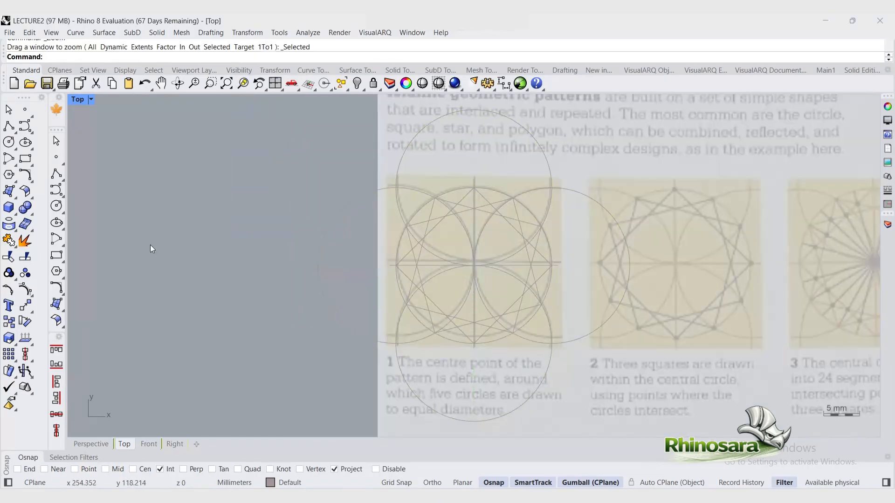
pyautogui.click(9, 126)
pyautogui.click(473, 265)
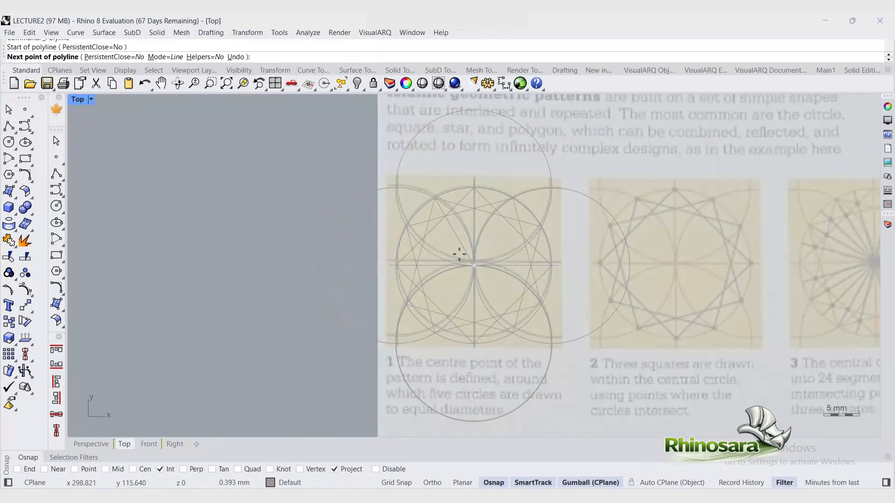
pyautogui.click(406, 226)
pyautogui.press('Return')
pyautogui.press('Return')
pyautogui.click(473, 265)
pyautogui.click(398, 267)
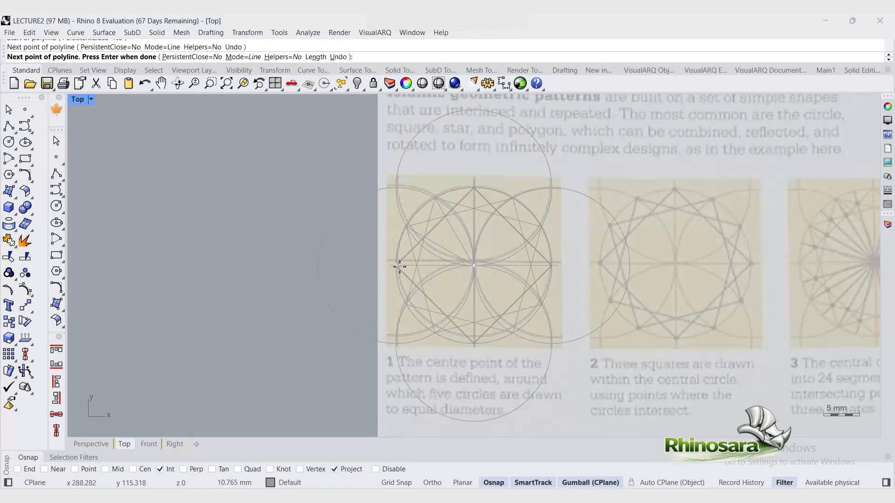
pyautogui.press('Return')
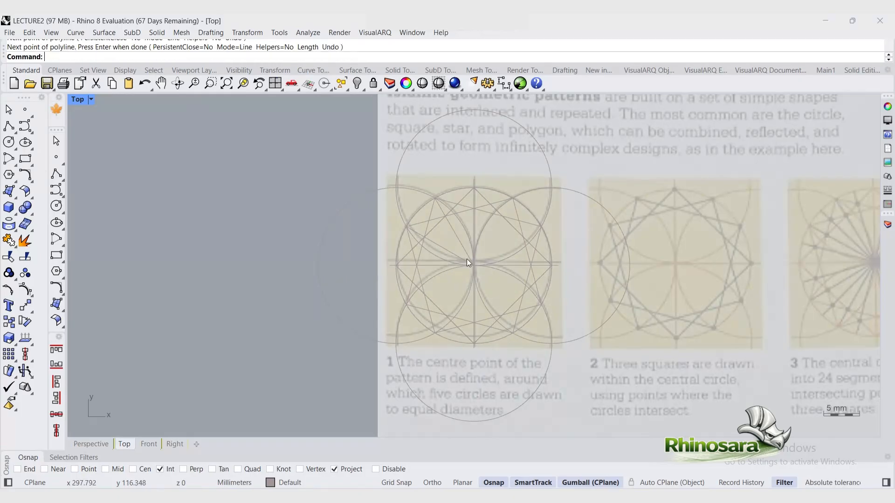
# Step: Draw three more radial polylines from the centre to intersection points in the upper-left quadrant
pyautogui.press('Return')
pyautogui.press('Return')
pyautogui.press('Return')
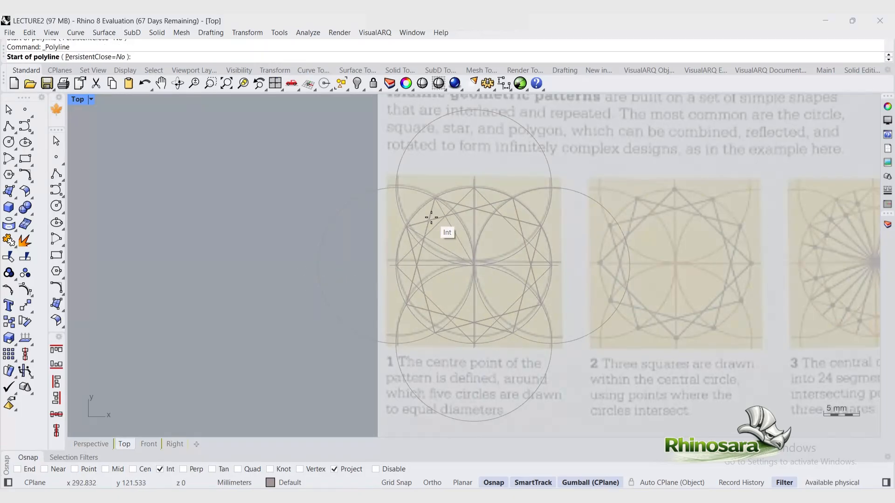
pyautogui.click(431, 218)
pyautogui.click(474, 266)
pyautogui.press('Return')
pyautogui.press('Return')
pyautogui.click(414, 250)
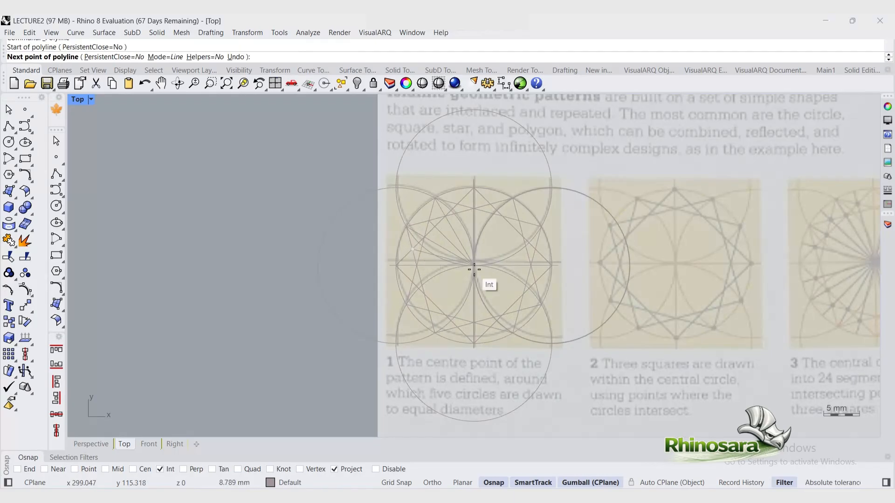
pyautogui.click(474, 269)
pyautogui.press('Return')
pyautogui.press('Return')
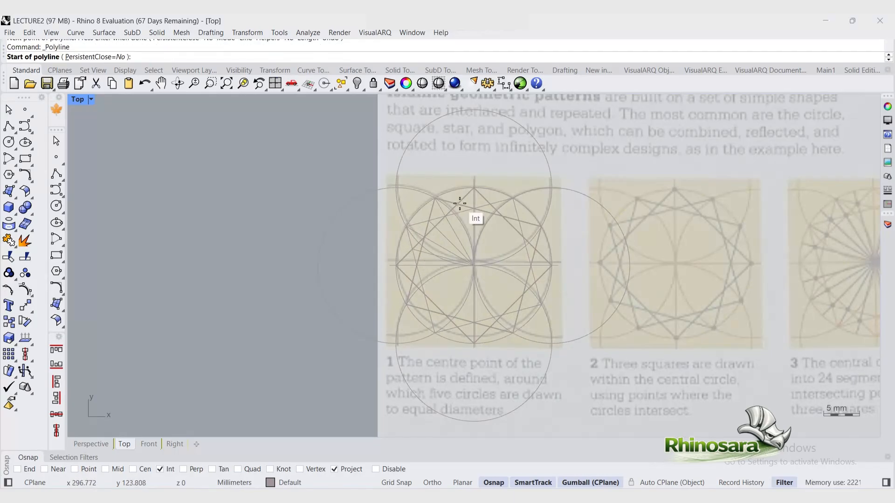
pyautogui.click(459, 203)
pyautogui.click(474, 265)
# Step: Mirror the radial lines about the vertical axis through the centre
pyautogui.press('Return')
pyautogui.moveTo(277, 144); pyautogui.dragTo(485, 290)
pyautogui.write('mirror')
pyautogui.press('Return')
pyautogui.click(474, 265)
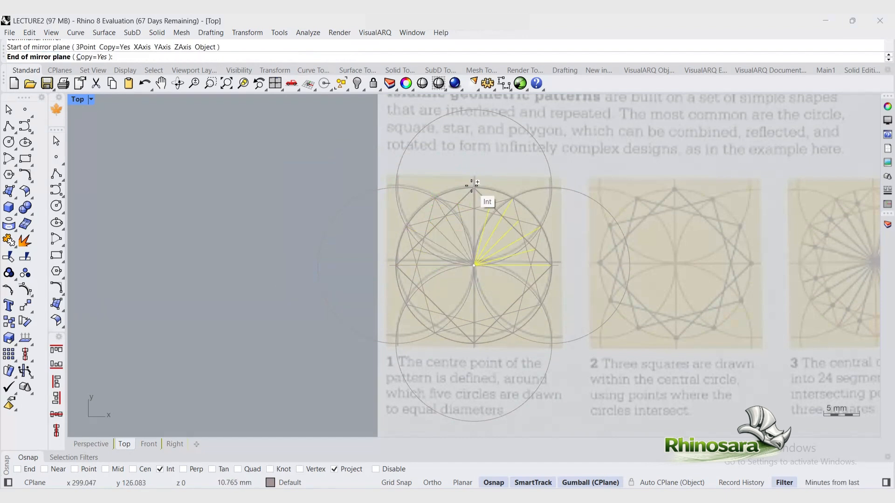
pyautogui.click(471, 184)
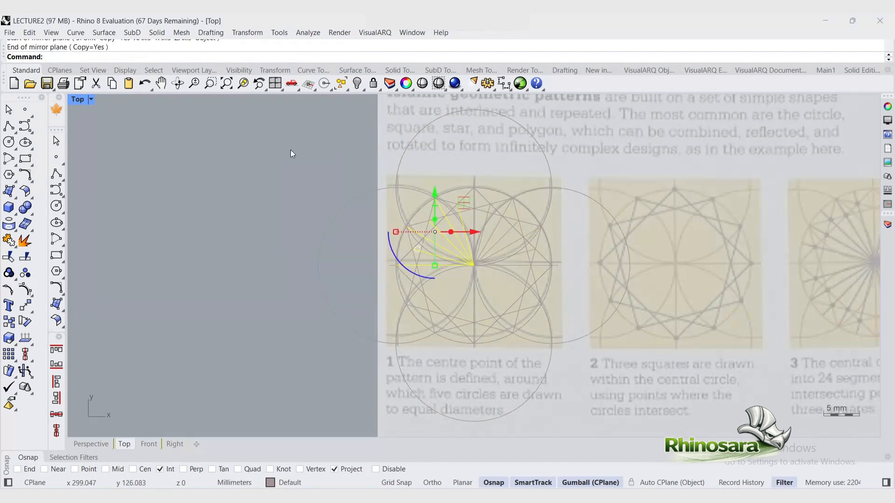
# Step: Select the radial lines on both sides and group them
pyautogui.keyDown('ctrl'); pyautogui.click(556, 265); pyautogui.keyUp('ctrl')
pyautogui.write('m')
pyautogui.press('BackSpace')
pyautogui.hotkey('ctrl', 'g')
# Step: Mirror the grouped radial lines about the horizontal axis through the centre
pyautogui.write('mirror')
pyautogui.press('Return')
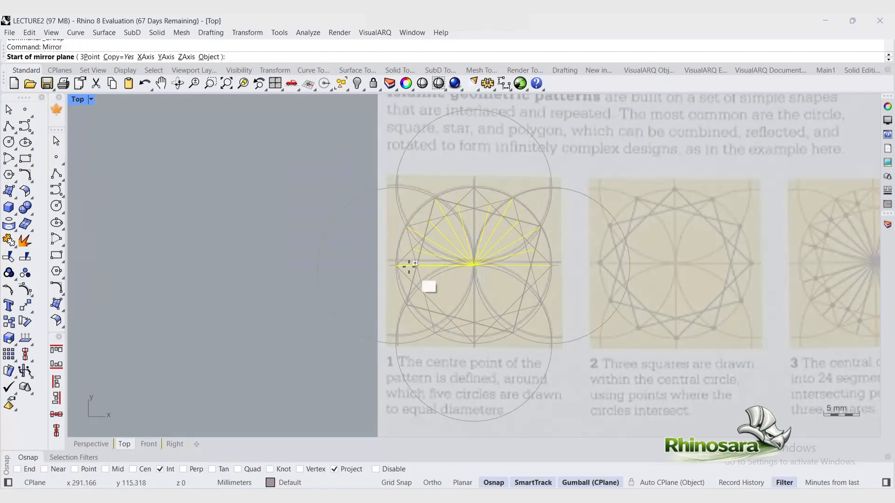
pyautogui.click(400, 266)
pyautogui.click(558, 266)
pyautogui.keyDown('shift'); pyautogui.click(505, 283); pyautogui.keyUp('shift')
pyautogui.click(564, 321)
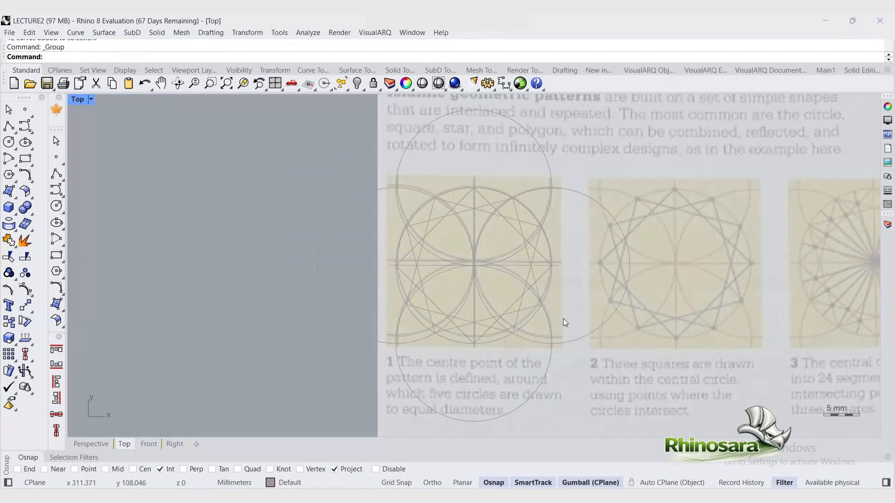
# Step: Review the layer list and the Line Pattern 01 linetype settings
pyautogui.scroll(-3, 186, 267)
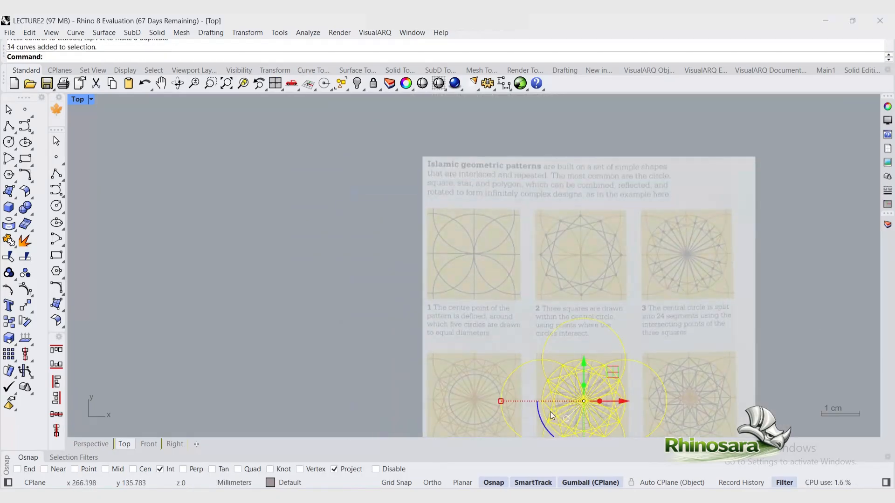
pyautogui.click(243, 83)
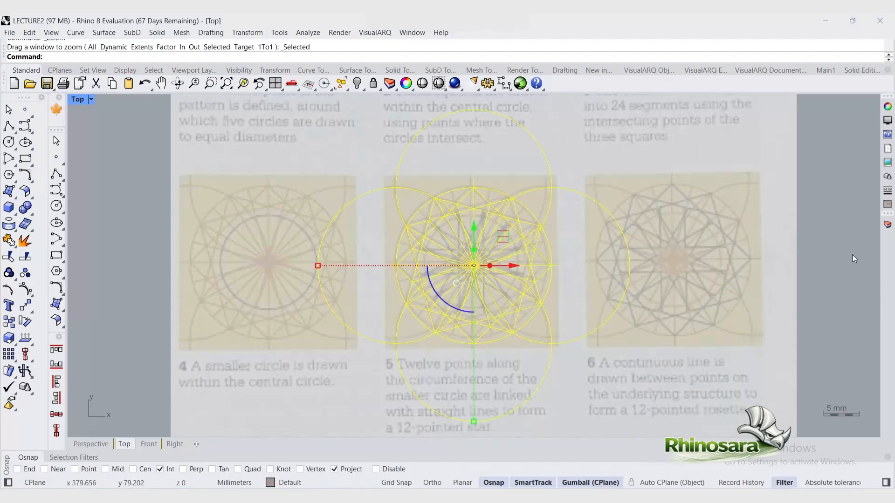
pyautogui.moveTo(503, 236); pyautogui.dragTo(501, 235)
pyautogui.click(826, 278)
pyautogui.click(887, 224)
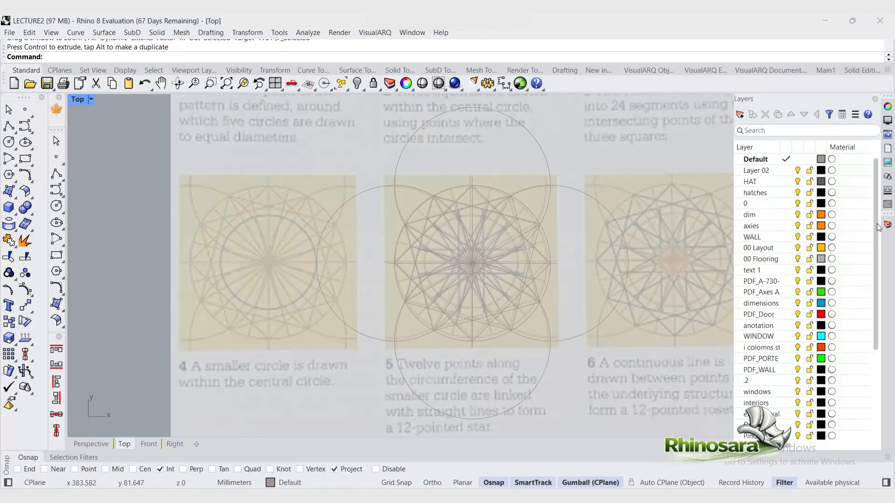
pyautogui.moveTo(876, 225); pyautogui.dragTo(876, 314)
pyautogui.click(748, 415)
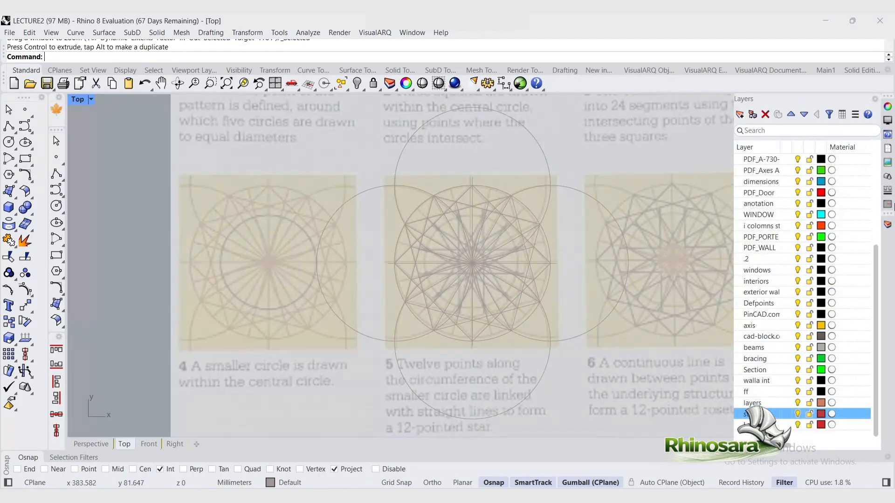
pyautogui.click(887, 190)
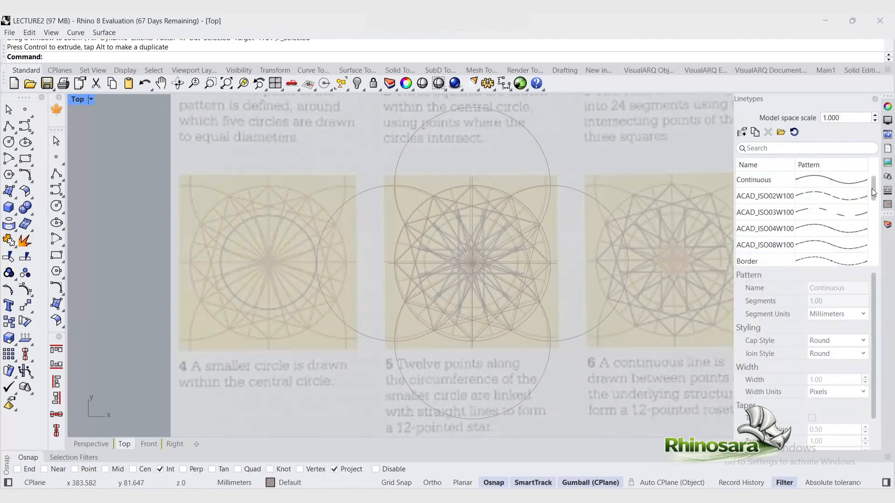
pyautogui.scroll(-5, 871, 189)
pyautogui.click(832, 228)
pyautogui.click(831, 227)
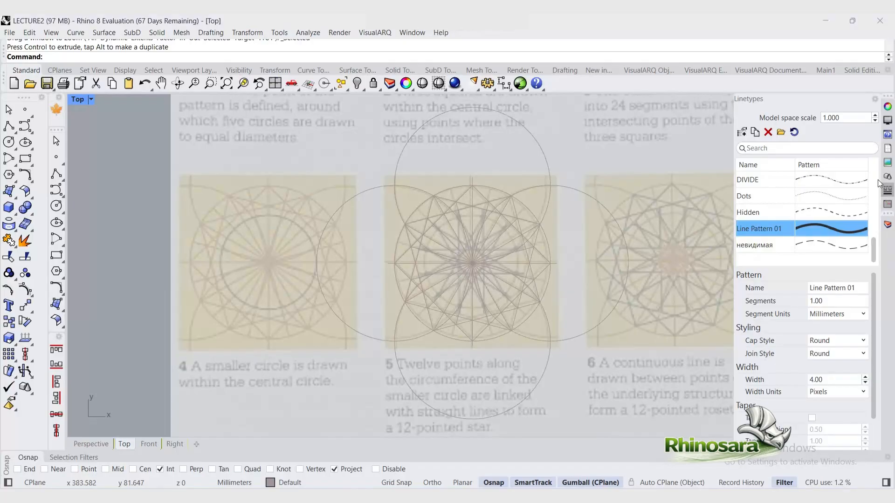
# Step: Set the current layer to star
pyautogui.click(298, 480)
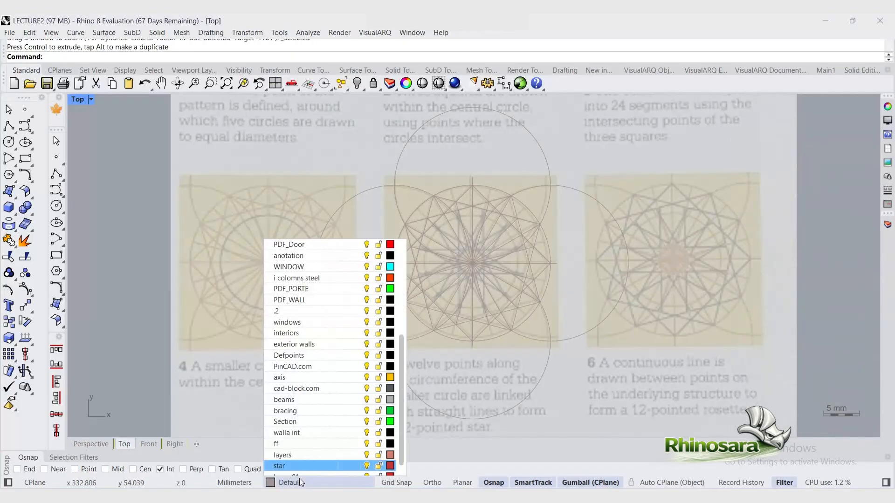
pyautogui.click(300, 464)
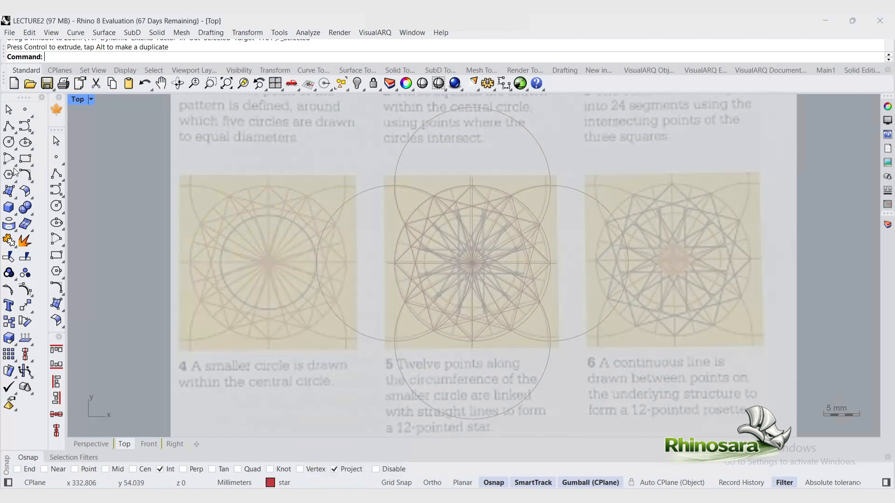
pyautogui.click(8, 126)
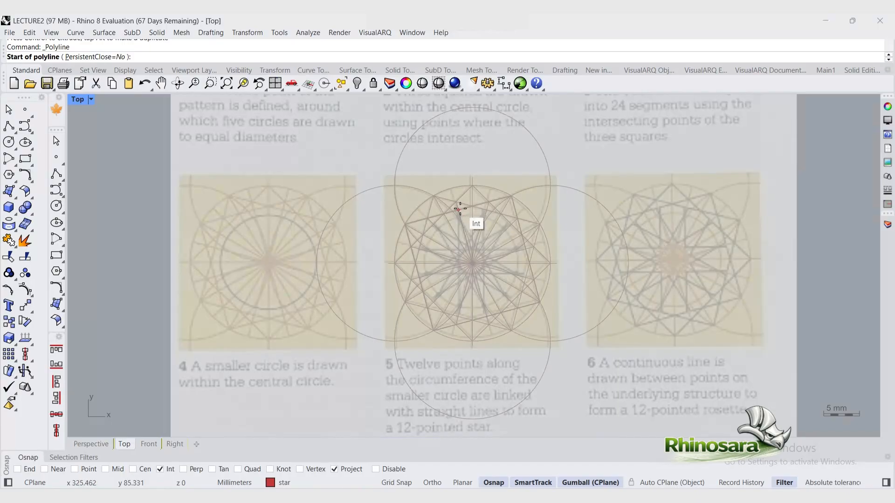
pyautogui.press('Escape')
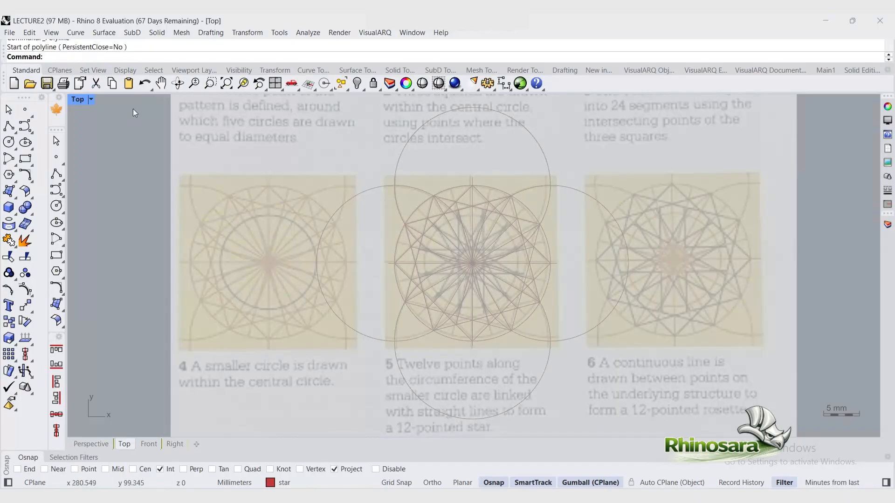
# Step: Select all the construction curves and move them to the PDF_A-730-Furniture layer
pyautogui.moveTo(133, 108)
pyautogui.mouseDown()
pyautogui.moveTo(567, 357)
pyautogui.moveTo(611, 424)
pyautogui.moveTo(652, 437)
pyautogui.mouseUp()
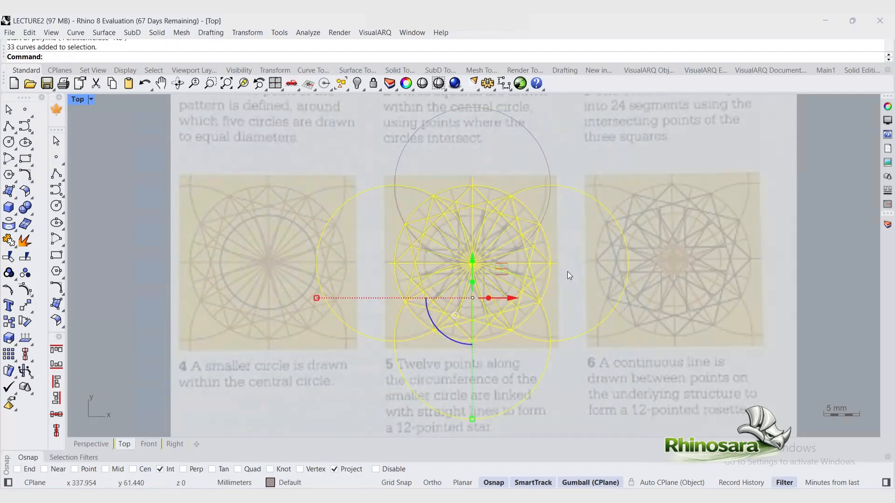
pyautogui.click(535, 141)
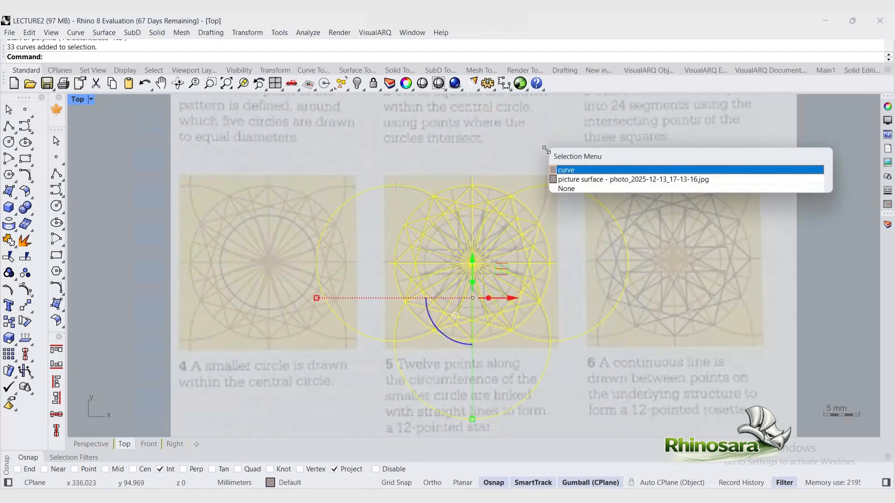
pyautogui.click(584, 170)
pyautogui.click(887, 225)
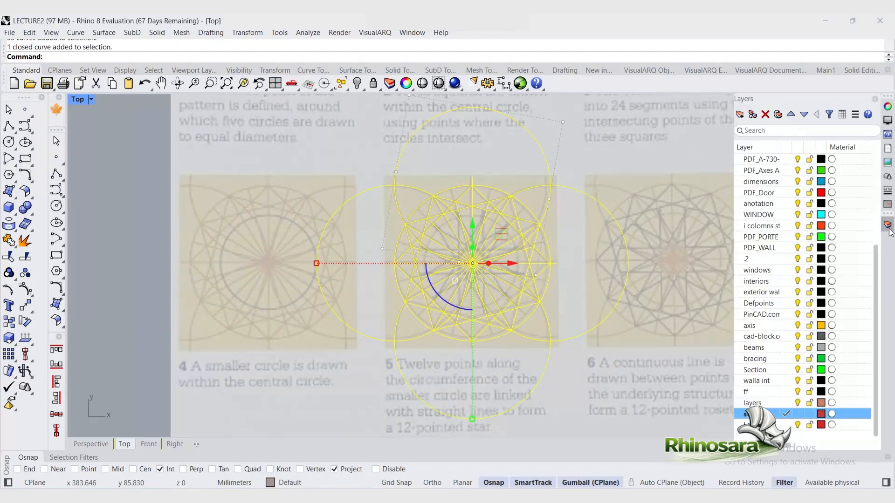
pyautogui.click(766, 159)
pyautogui.click(768, 160)
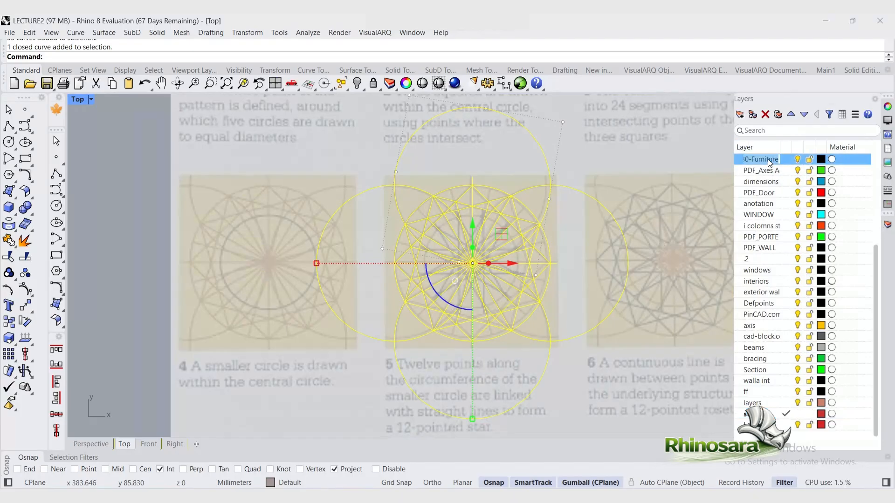
pyautogui.rightClick(787, 161)
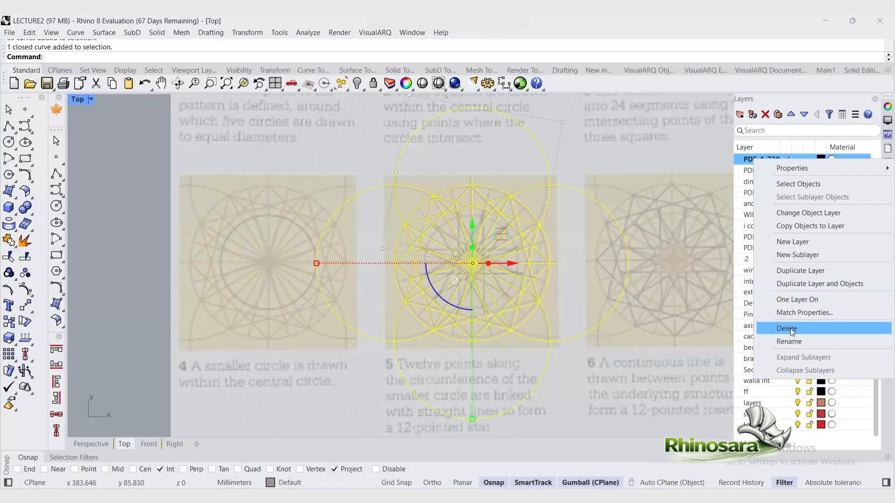
pyautogui.click(832, 213)
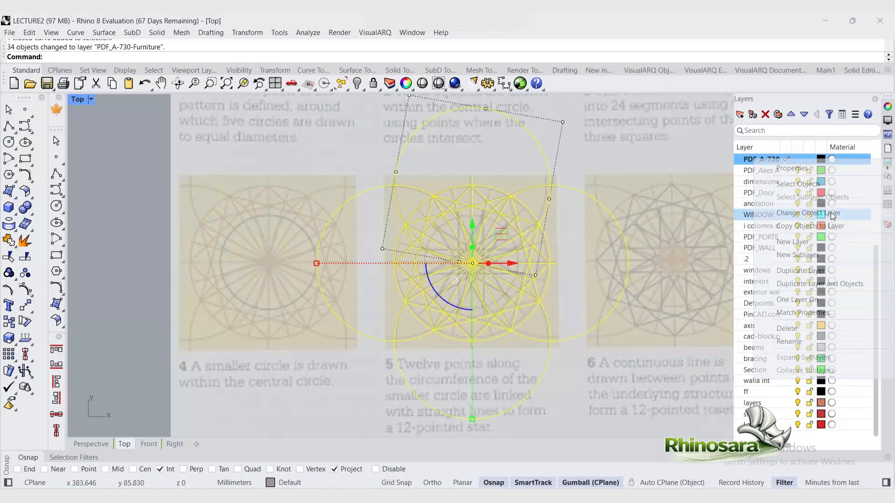
# Step: Clear the selection and make star the current layer again
pyautogui.click(139, 181)
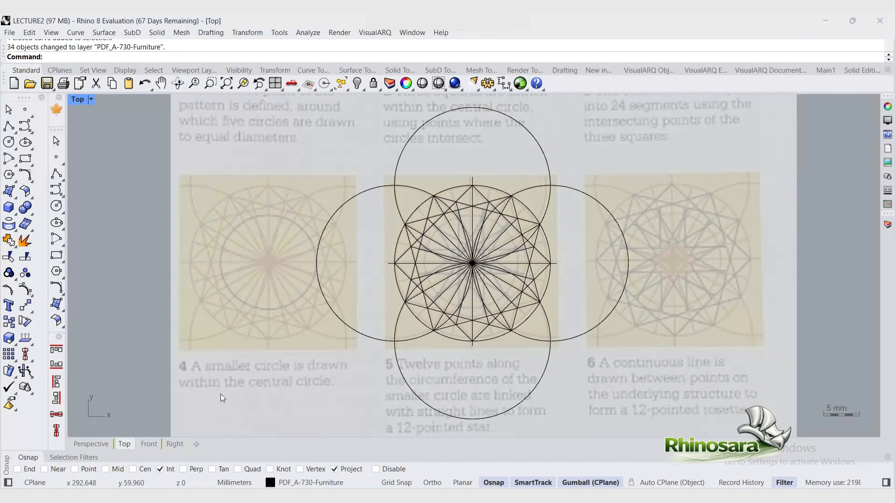
pyautogui.click(317, 482)
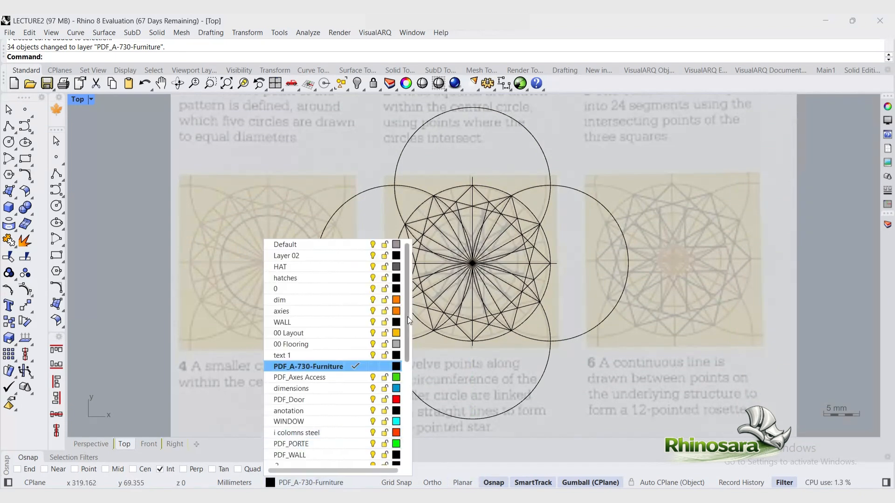
pyautogui.moveTo(407, 317); pyautogui.dragTo(407, 426)
pyautogui.click(328, 445)
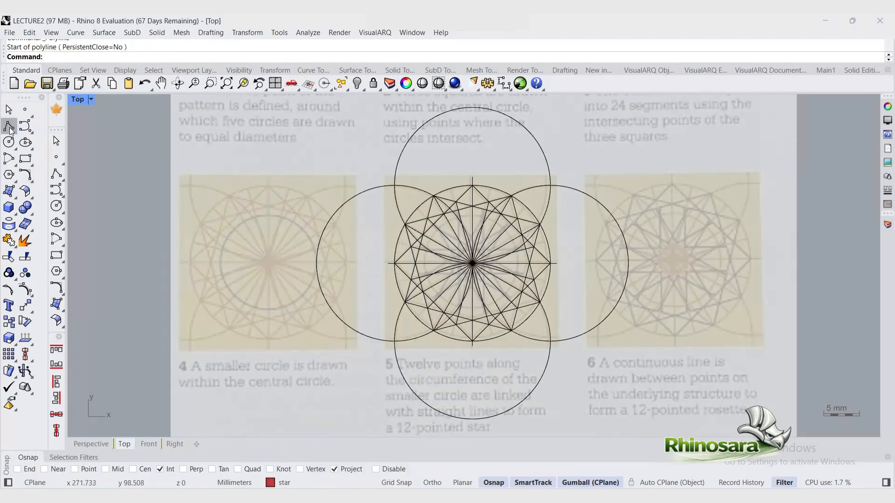
# Step: Draw a small circle centred on the pattern centre, sized to an inner intersection point
pyautogui.click(9, 126)
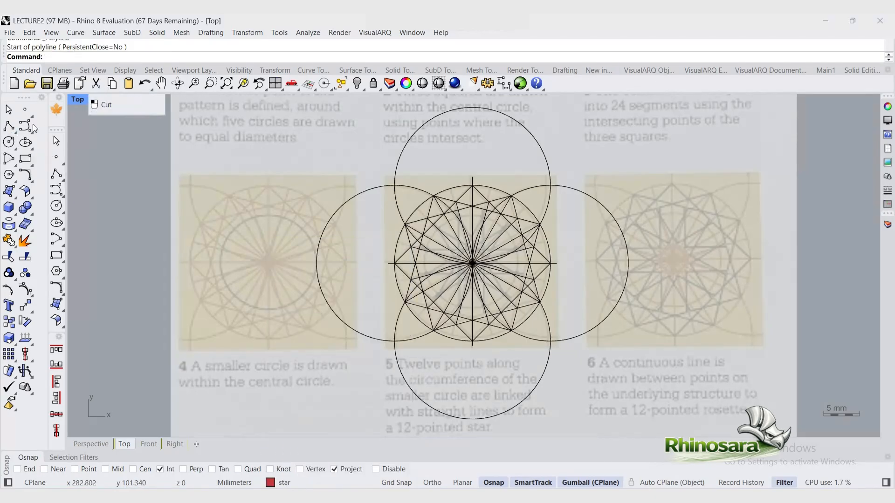
pyautogui.click(8, 142)
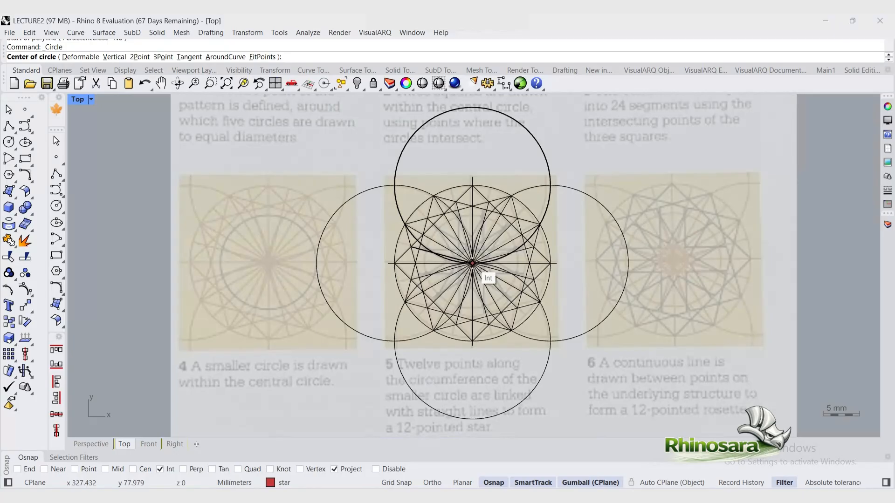
pyautogui.click(472, 263)
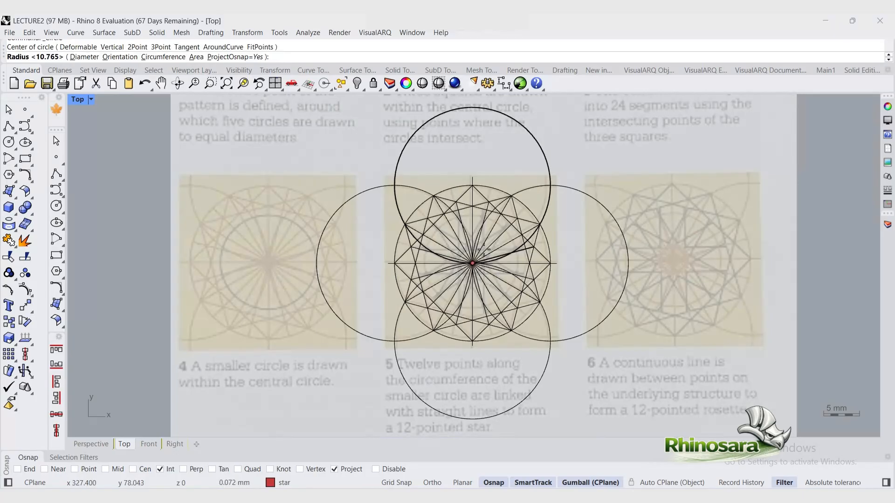
pyautogui.click(511, 253)
# Step: Select the small circle and scale it up slightly about the centre
pyautogui.click(476, 225)
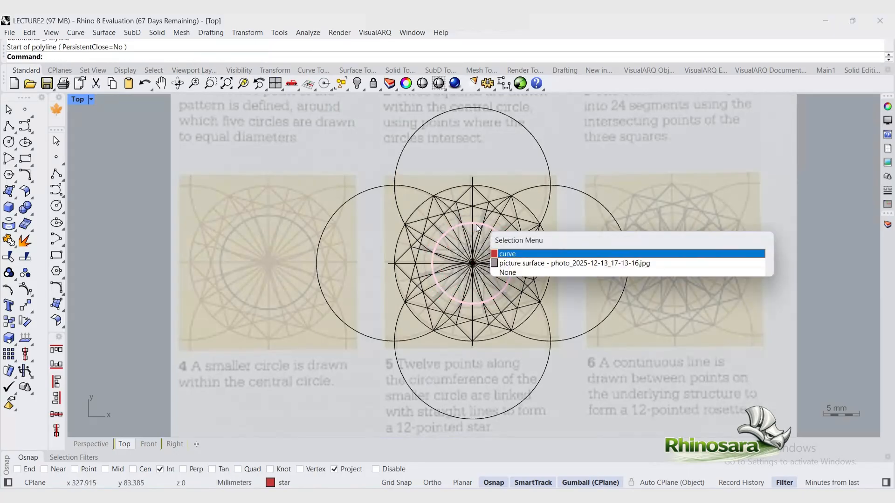
pyautogui.click(528, 254)
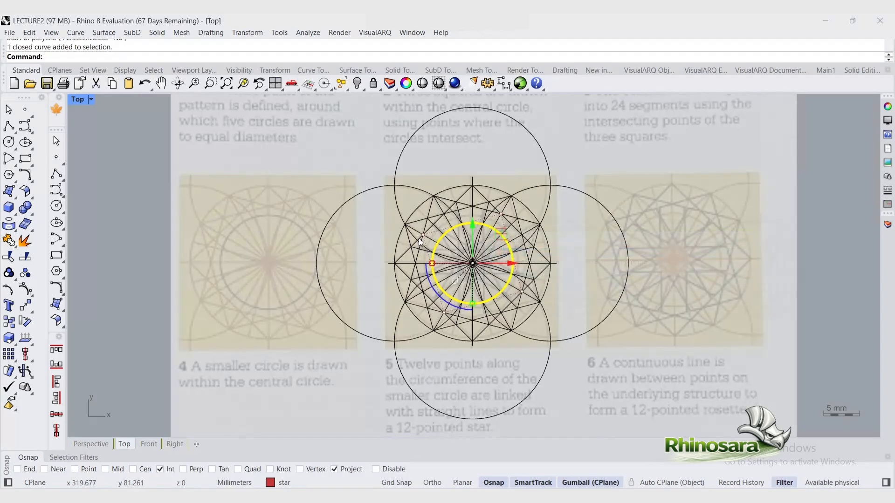
pyautogui.moveTo(431, 264); pyautogui.dragTo(387, 266)
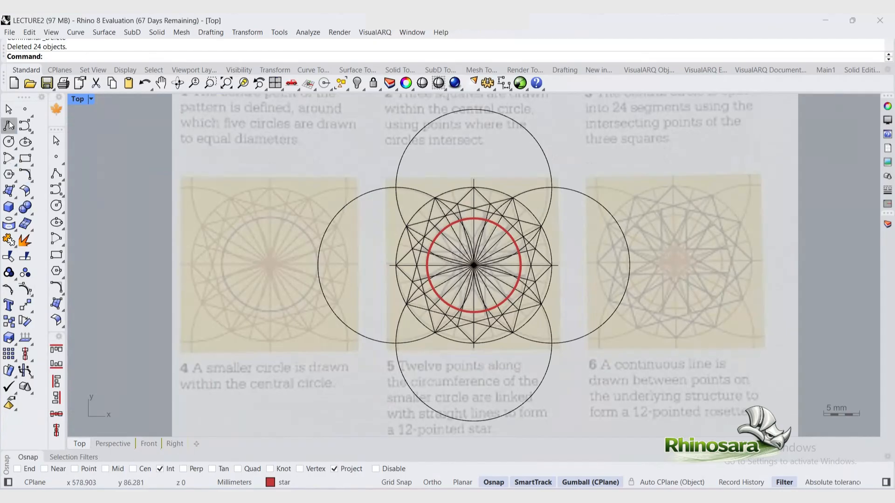
# Step: Draw two vertical polylines joining opposite points on the small circle, one on each side of the centre
pyautogui.click(8, 125)
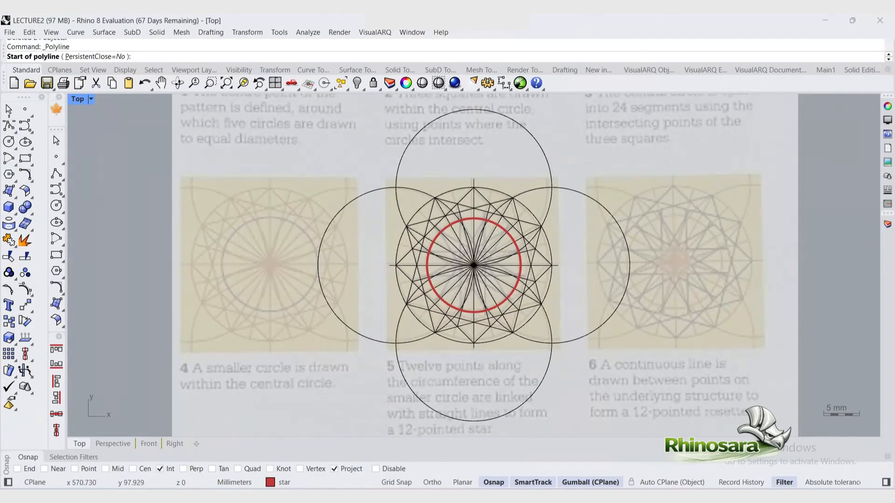
pyautogui.click(461, 219)
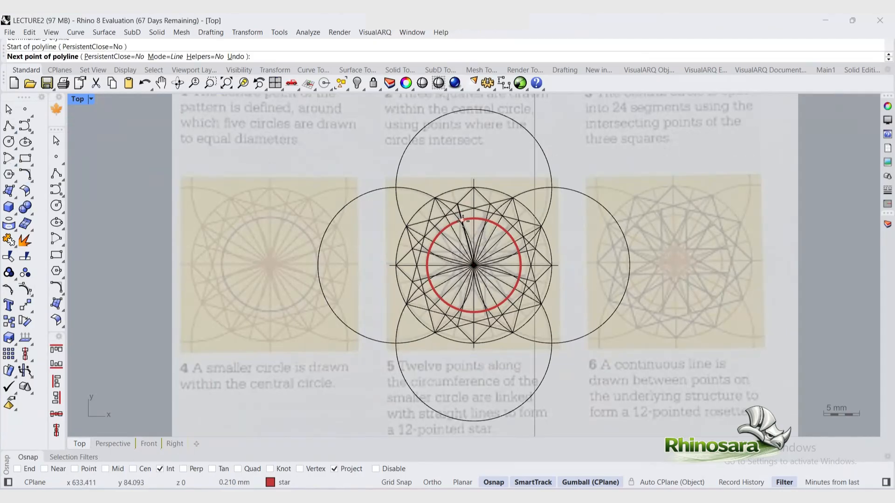
pyautogui.click(466, 309)
pyautogui.press('Return')
pyautogui.press('Return')
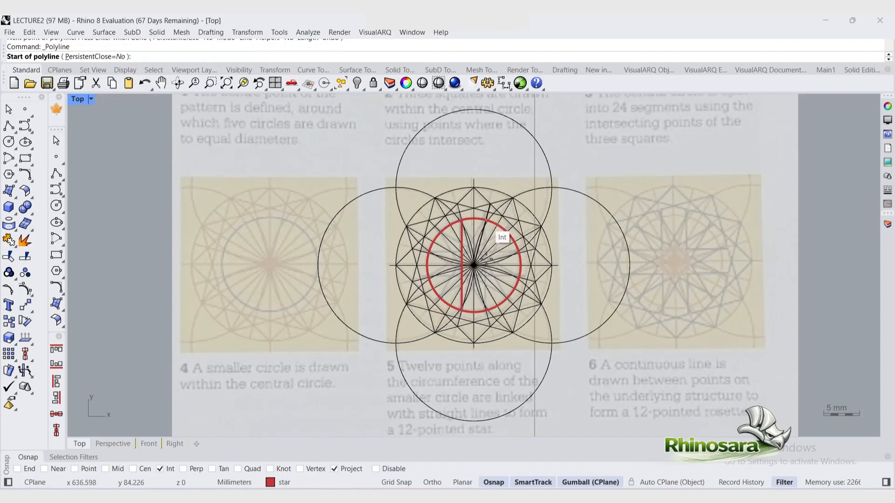
pyautogui.click(486, 219)
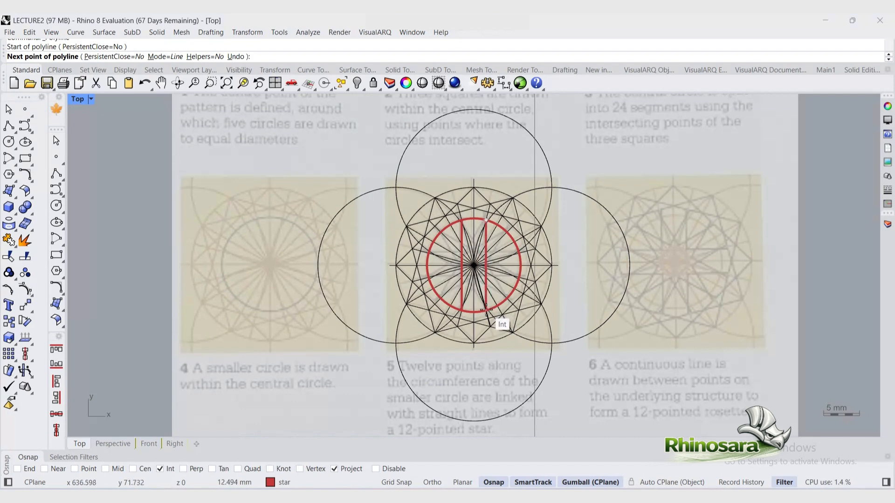
pyautogui.click(486, 309)
pyautogui.press('Return')
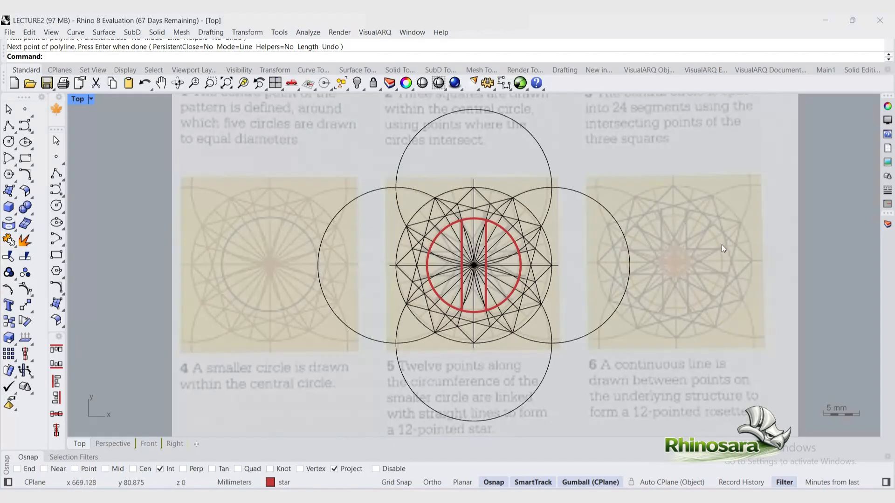
# Step: Select both vertical lines and polar-array them 6 times through 360 degrees around the centre
pyautogui.click(462, 247)
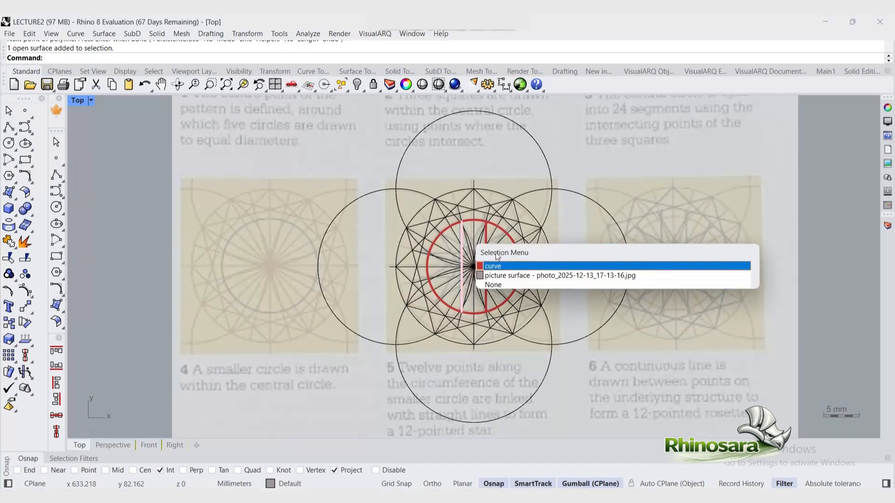
pyautogui.click(516, 269)
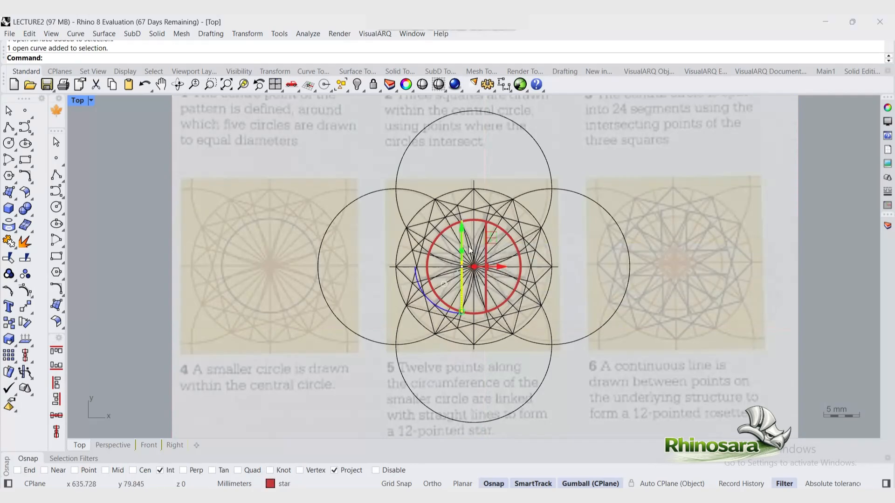
pyautogui.click(485, 226)
pyautogui.click(528, 256)
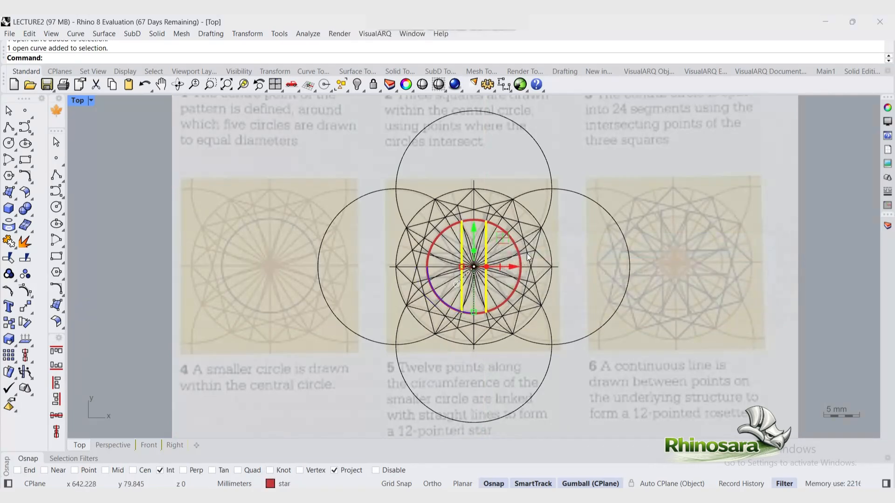
pyautogui.write('arra')
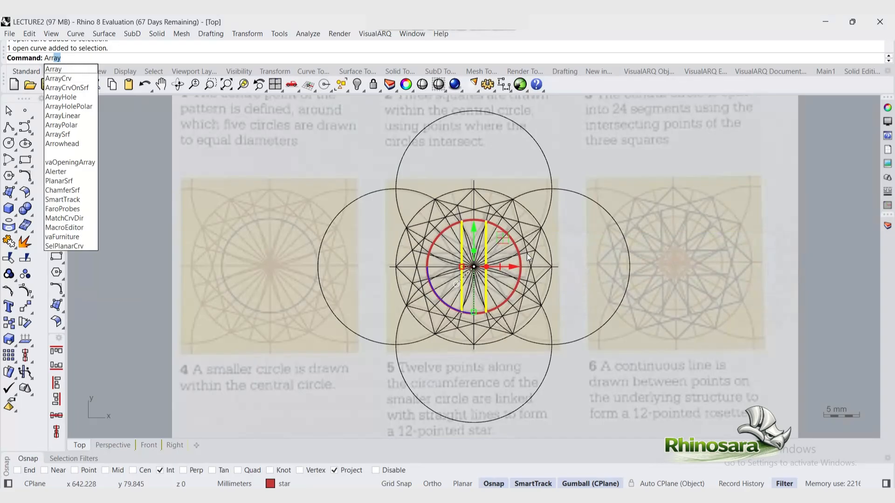
pyautogui.click(65, 126)
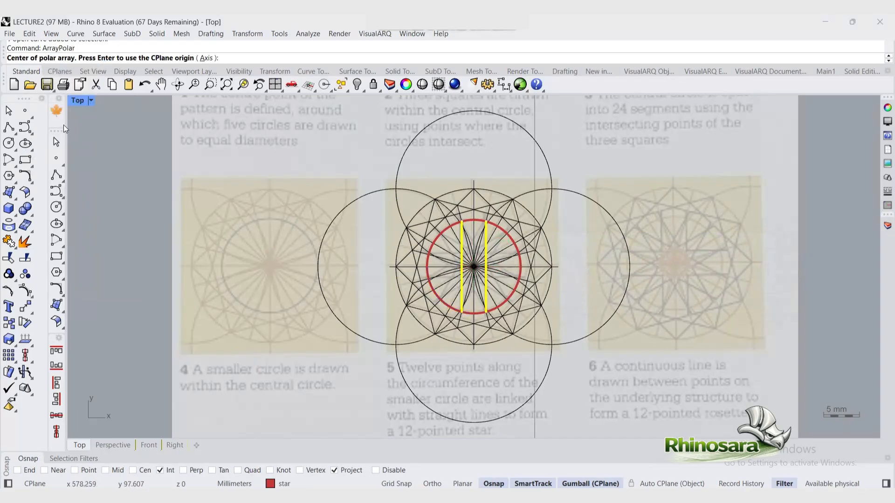
pyautogui.write('6')
pyautogui.press('Return')
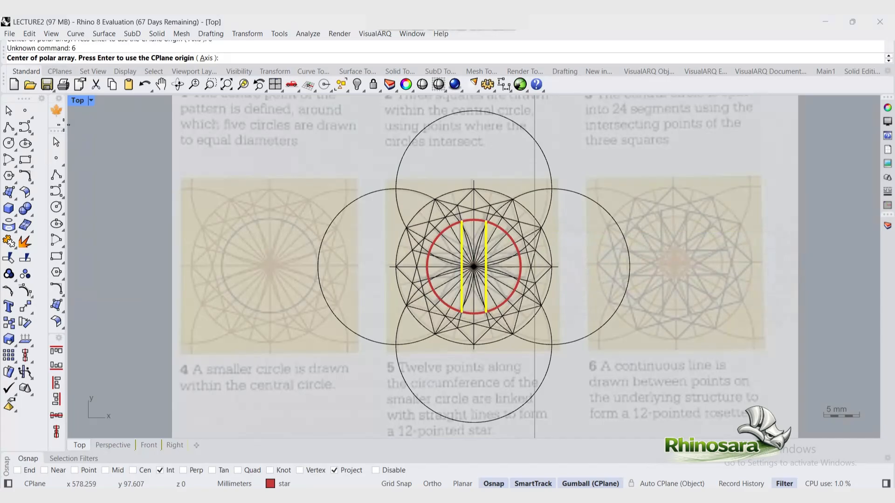
pyautogui.click(473, 267)
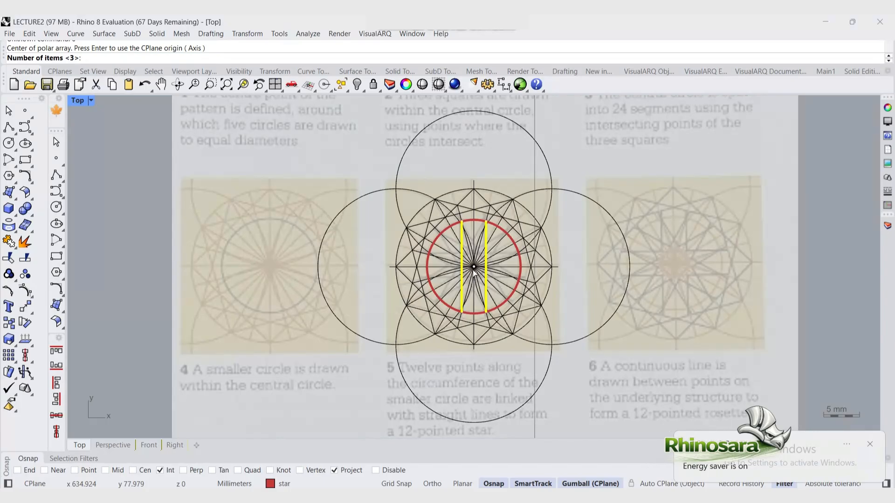
pyautogui.write('6')
pyautogui.press('Return')
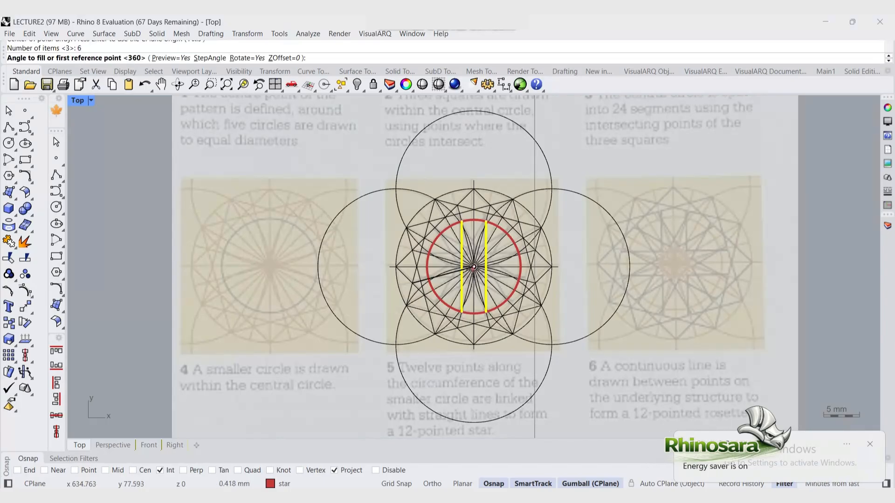
pyautogui.press('Return')
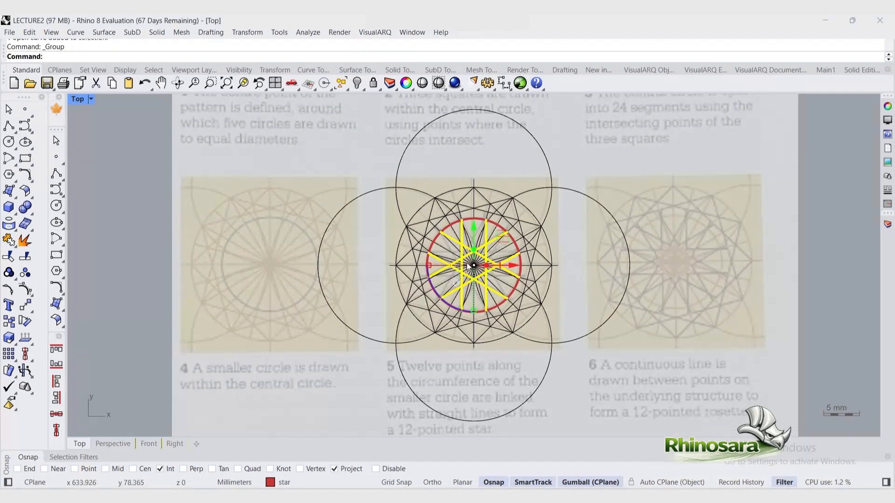
# Step: Mirror the grouped star lines about an axis through the centre to complete the 12-pointed star
pyautogui.press('Return')
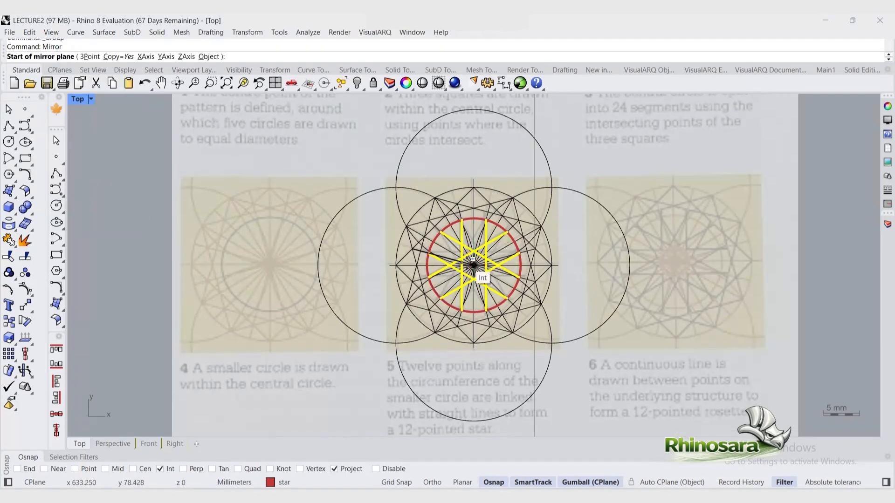
pyautogui.click(486, 221)
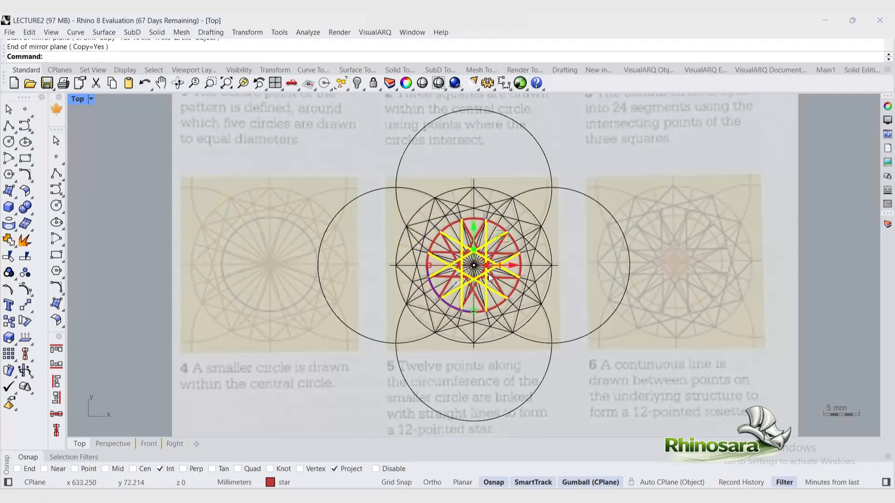
pyautogui.click(478, 306)
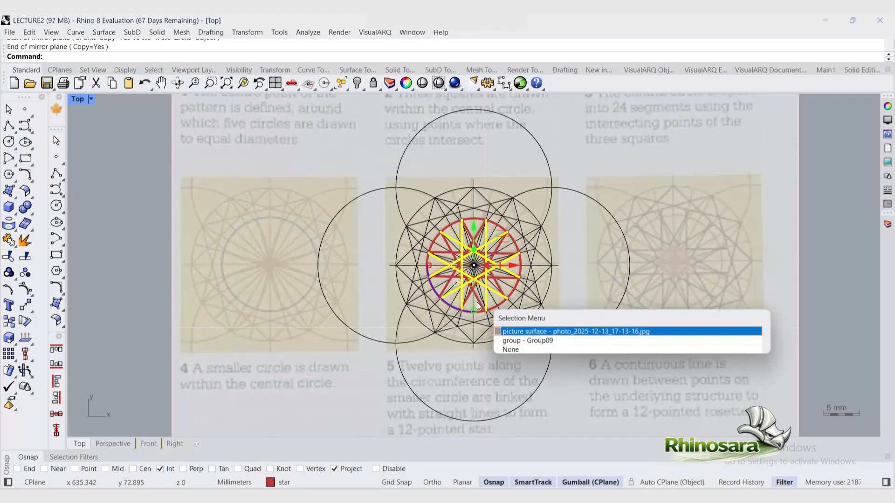
pyautogui.click(519, 342)
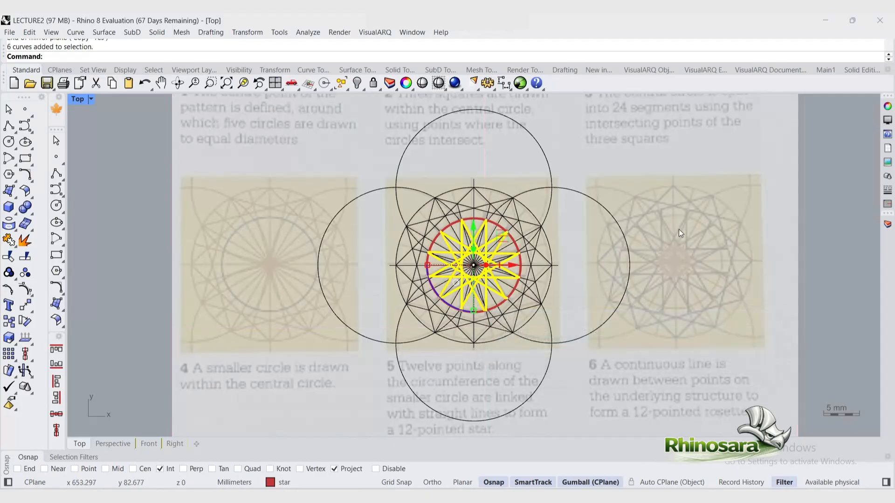
pyautogui.press('Escape')
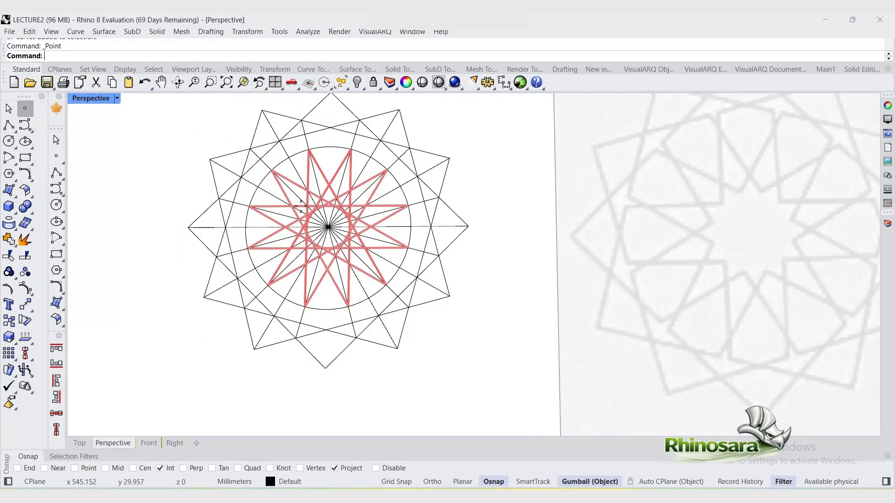
pyautogui.scroll(2, 303, 206)
pyautogui.click(307, 206)
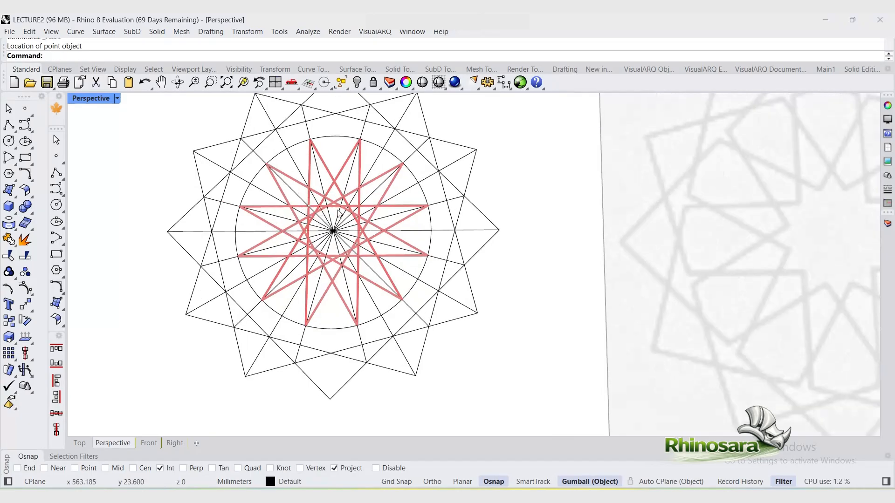
# Step: Polar-array the two selected star lines 12 times through 360 degrees around the centre
pyautogui.click(308, 210)
pyautogui.click(371, 238)
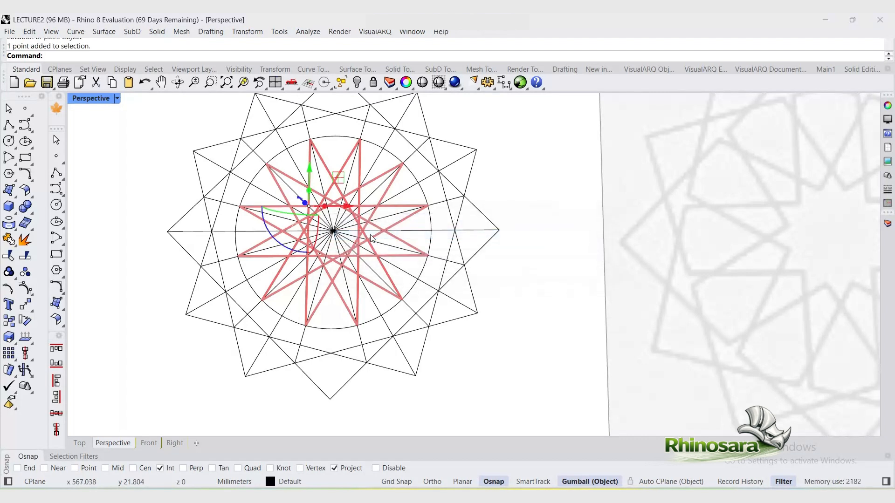
pyautogui.press('Up')
pyautogui.write('rr')
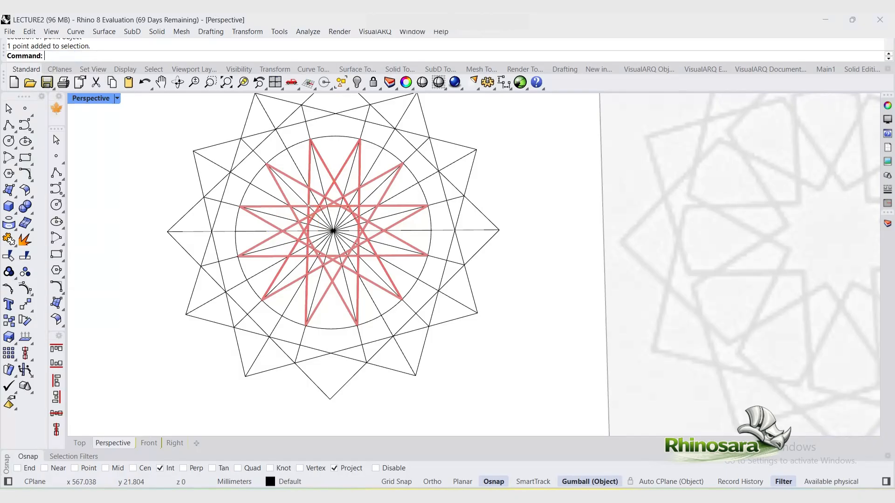
pyautogui.click(70, 65)
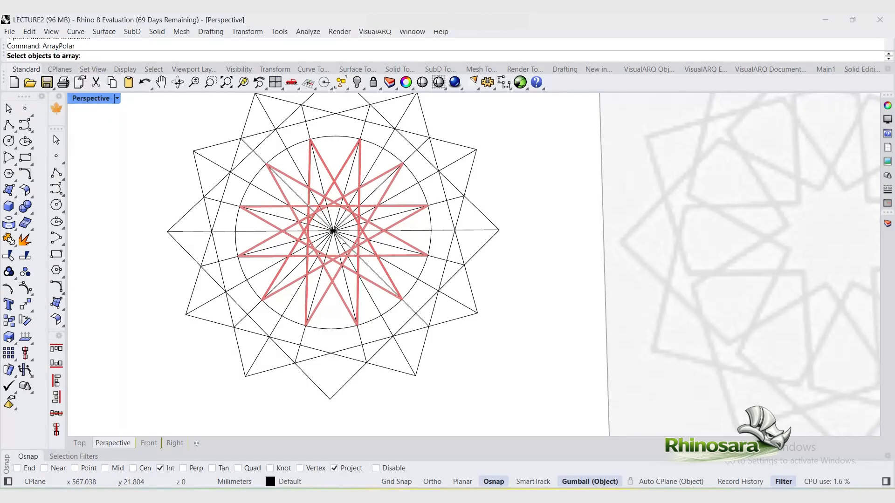
pyautogui.click(312, 208)
pyautogui.click(360, 248)
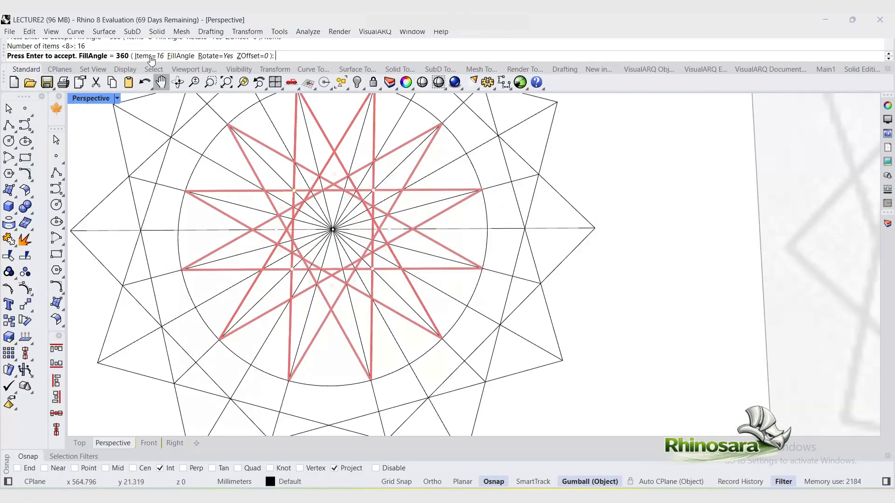
pyautogui.click(150, 56)
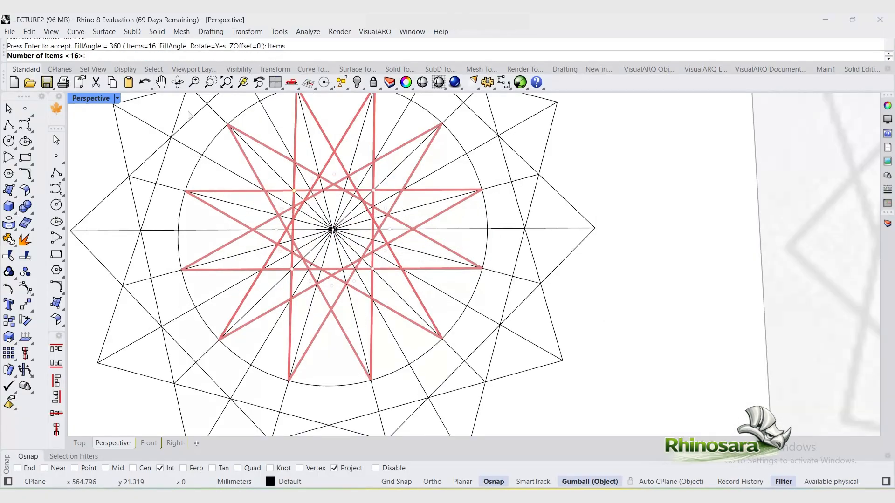
pyautogui.write('12')
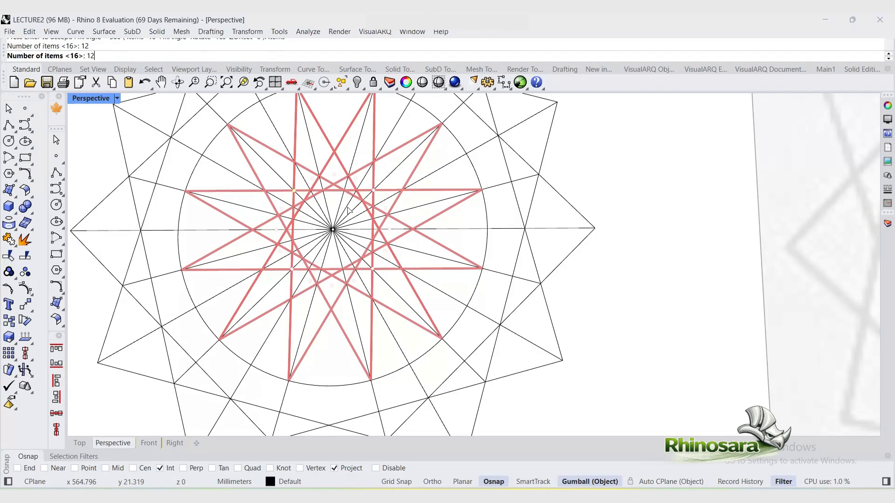
pyautogui.press('Return')
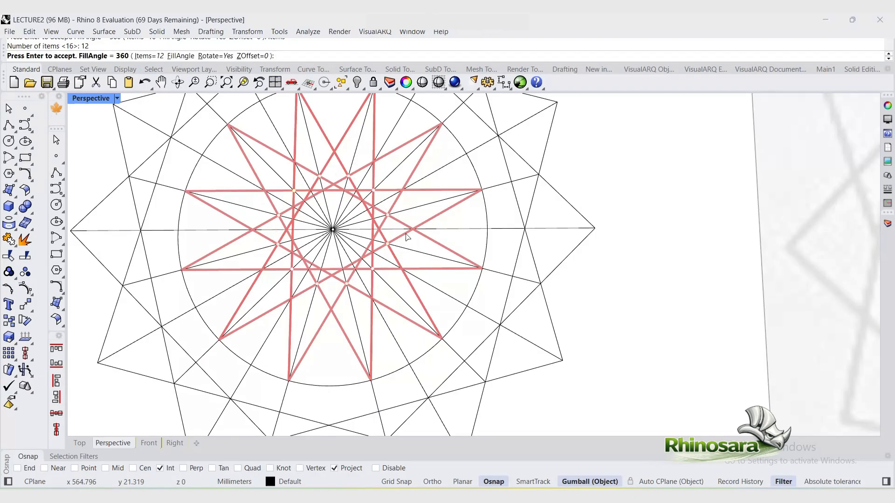
pyautogui.press('Return')
pyautogui.scroll(-8, 336, 213)
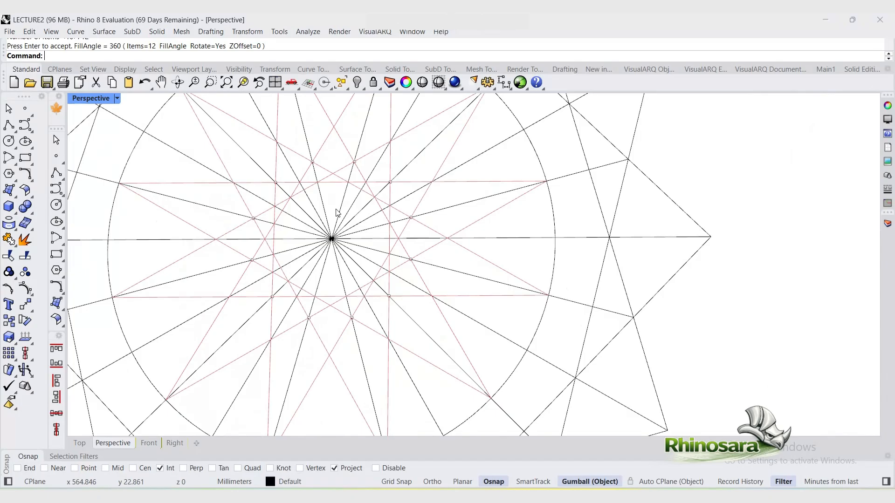
# Step: Switch to a shaded display, then trim away all line segments inside the central 12-pointed star using all curves as cutters
pyautogui.moveTo(381, 330); pyautogui.dragTo(268, 194)
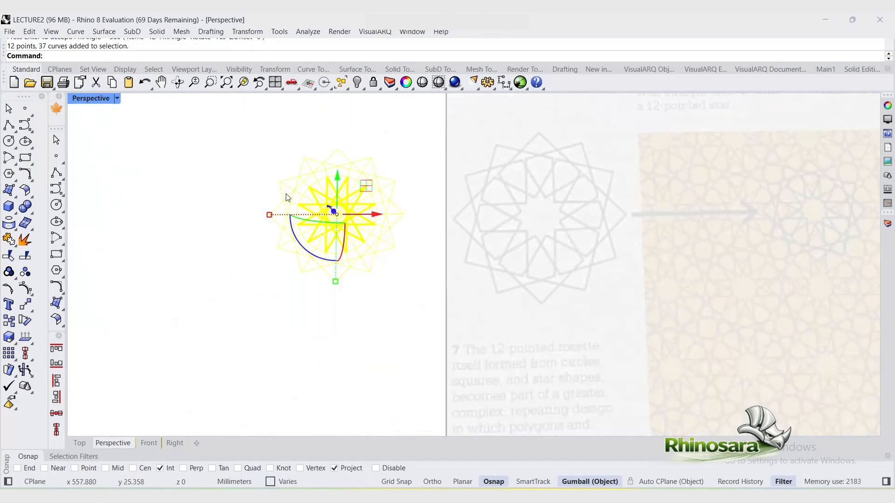
pyautogui.click(422, 82)
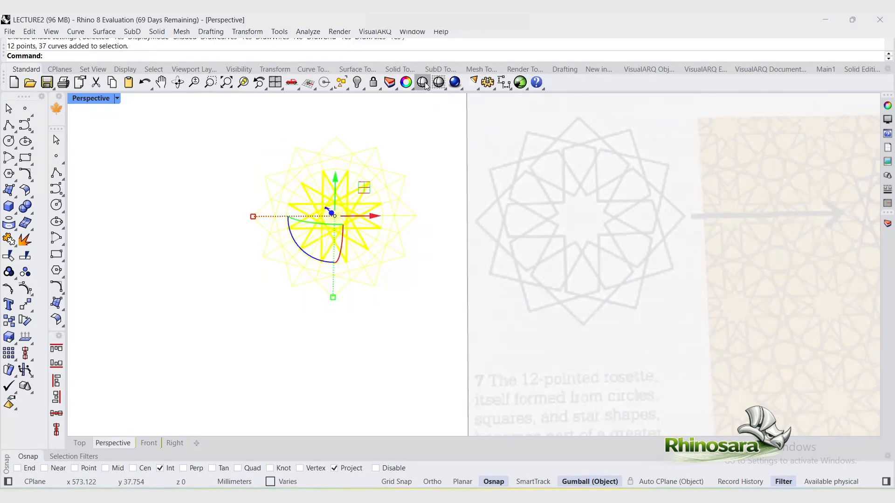
pyautogui.scroll(5, 383, 247)
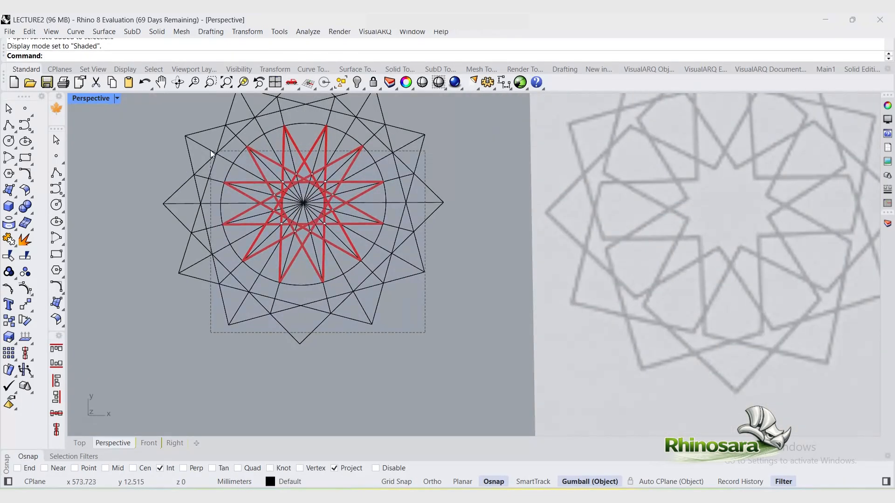
pyautogui.moveTo(211, 150); pyautogui.dragTo(203, 146)
pyautogui.write('trim')
pyautogui.press('Return')
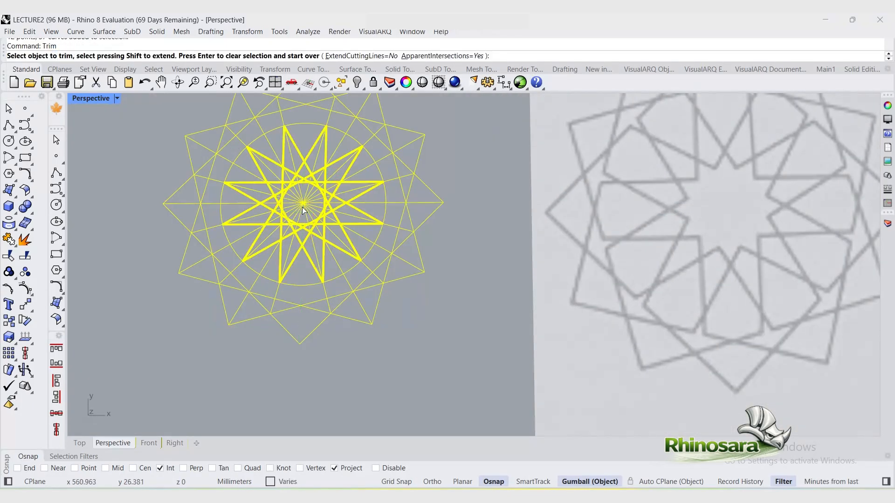
pyautogui.scroll(5, 302, 207)
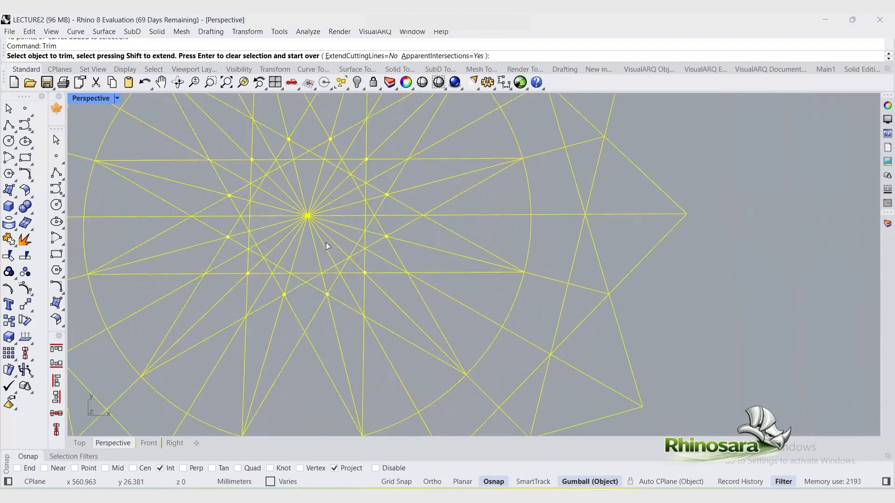
pyautogui.moveTo(333, 250); pyautogui.dragTo(261, 147)
pyautogui.scroll(2, 281, 151)
pyautogui.moveTo(271, 208); pyautogui.dragTo(230, 175)
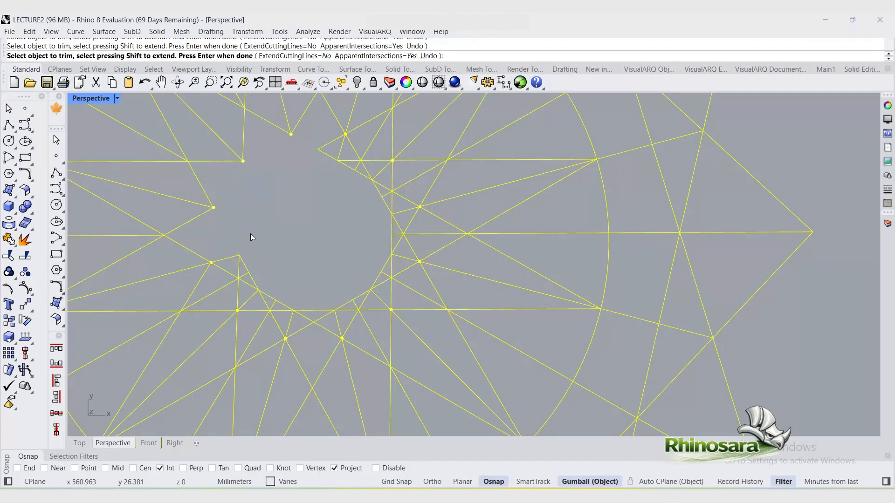
pyautogui.moveTo(236, 268); pyautogui.dragTo(254, 301)
pyautogui.moveTo(288, 295); pyautogui.dragTo(270, 323)
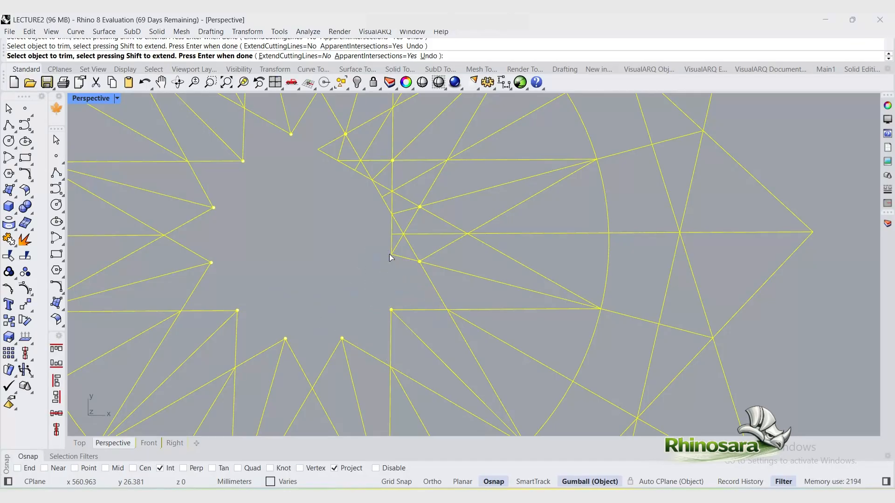
pyautogui.moveTo(371, 191); pyautogui.dragTo(325, 143)
pyautogui.scroll(-12, 300, 281)
pyautogui.press('Return')
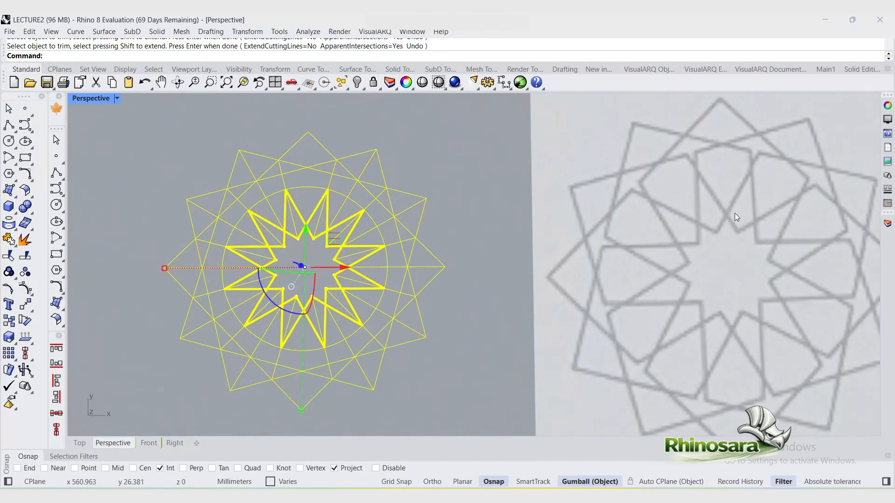
pyautogui.press('Escape')
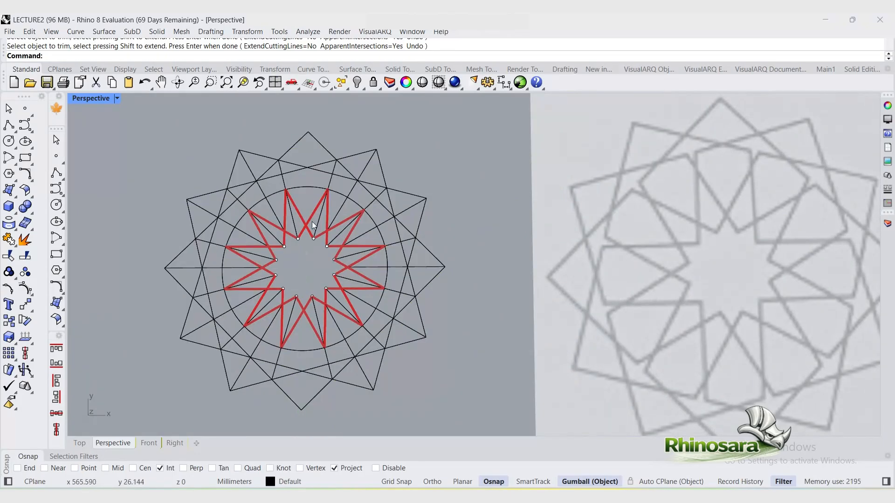
# Step: Extend several star edges outward to the tilted square boundary with the Extend curve tool
pyautogui.click(8, 125)
pyautogui.click(298, 238)
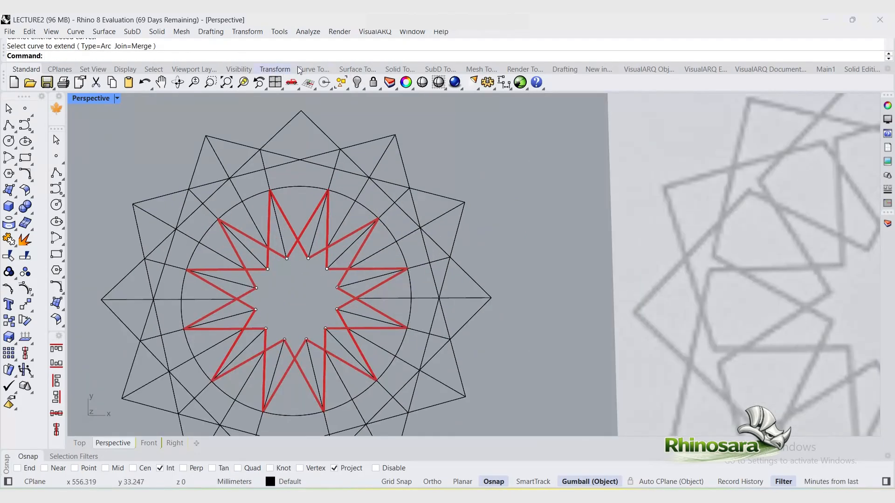
pyautogui.click(308, 70)
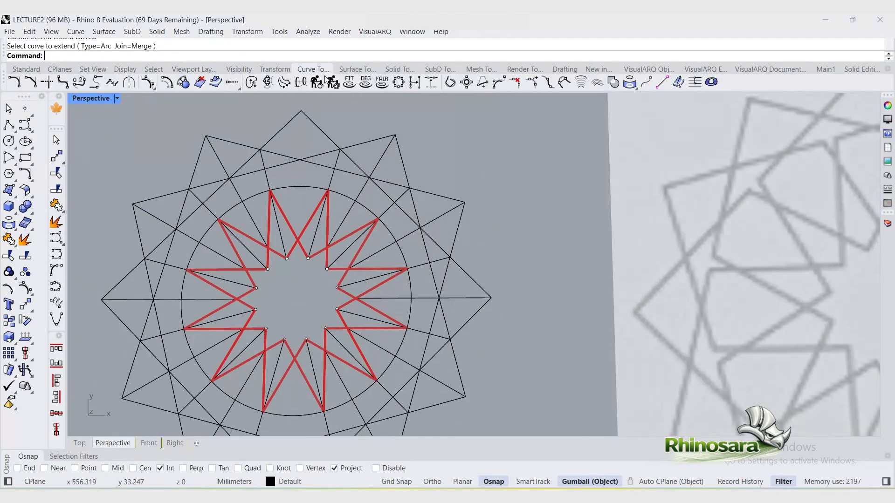
pyautogui.click(240, 88)
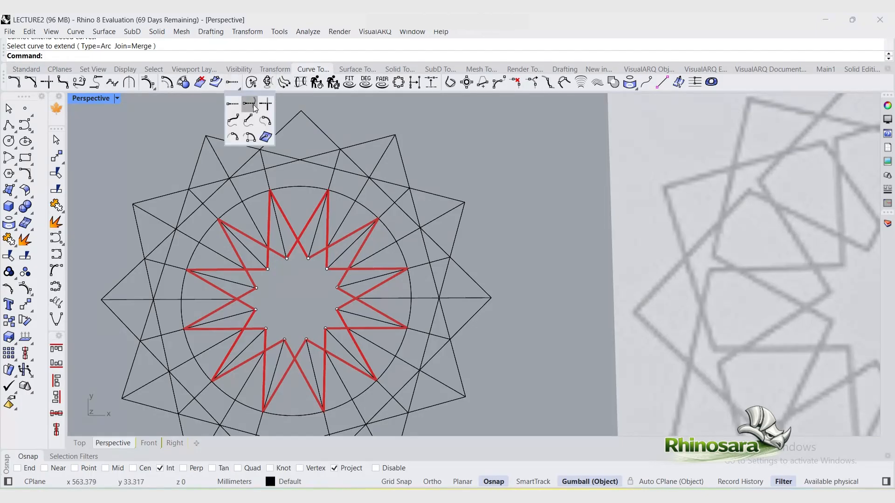
pyautogui.click(253, 105)
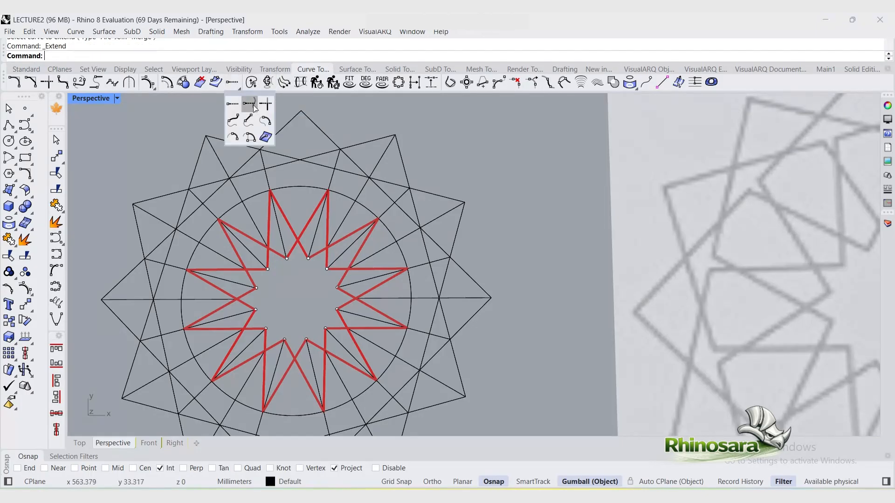
pyautogui.click(433, 195)
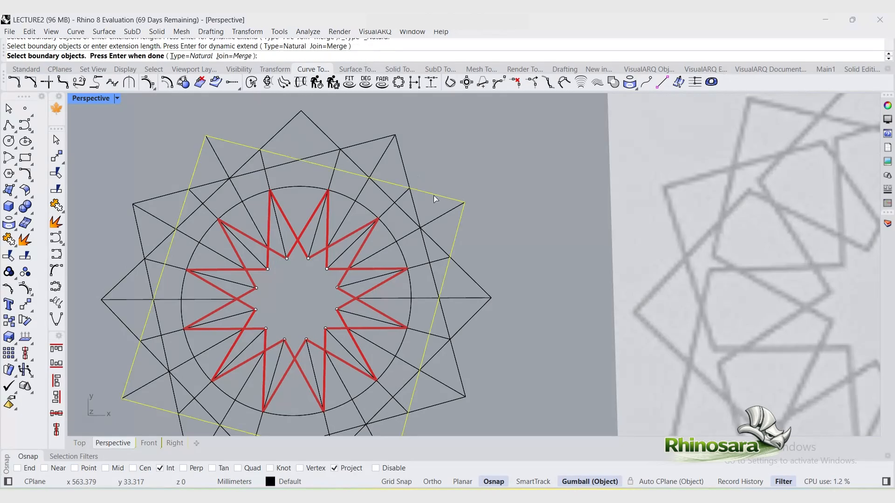
pyautogui.press('Return')
pyautogui.click(311, 219)
pyautogui.click(342, 240)
pyautogui.click(342, 239)
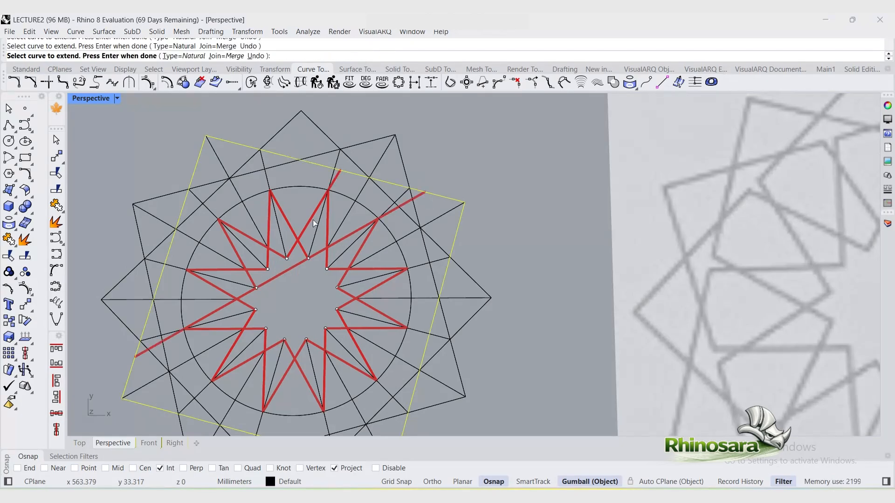
pyautogui.click(378, 267)
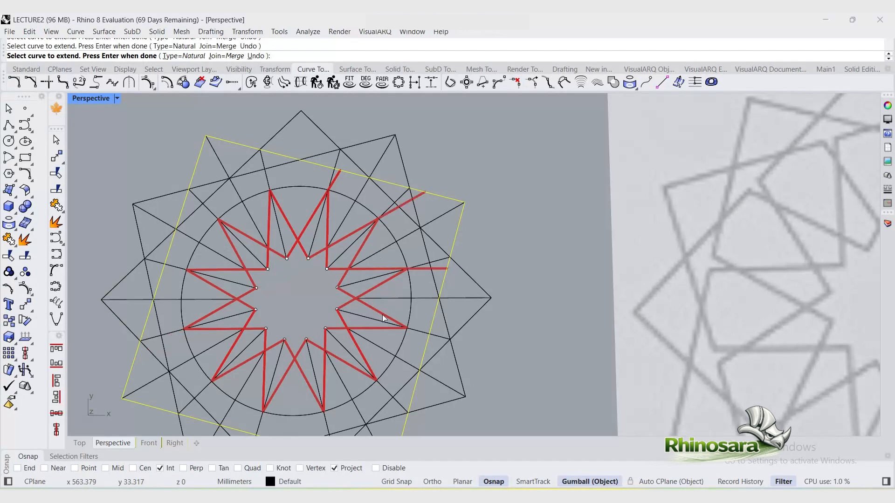
# Step: Extend two more star edges on the left to the square boundary, undoing two unwanted extensions
pyautogui.scroll(2, 325, 346)
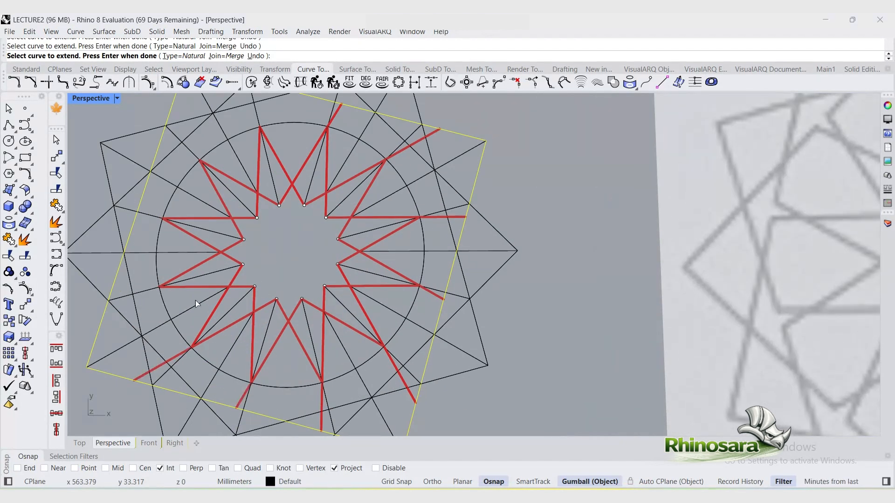
pyautogui.click(196, 287)
pyautogui.click(200, 238)
pyautogui.click(221, 202)
pyautogui.hotkey('ctrl', 'z')
pyautogui.click(219, 198)
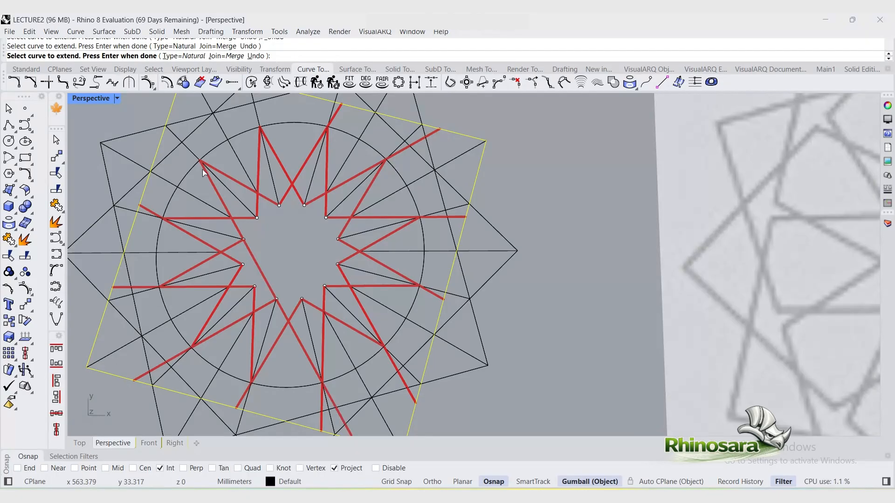
pyautogui.hotkey('ctrl', 'z')
pyautogui.scroll(2, 210, 177)
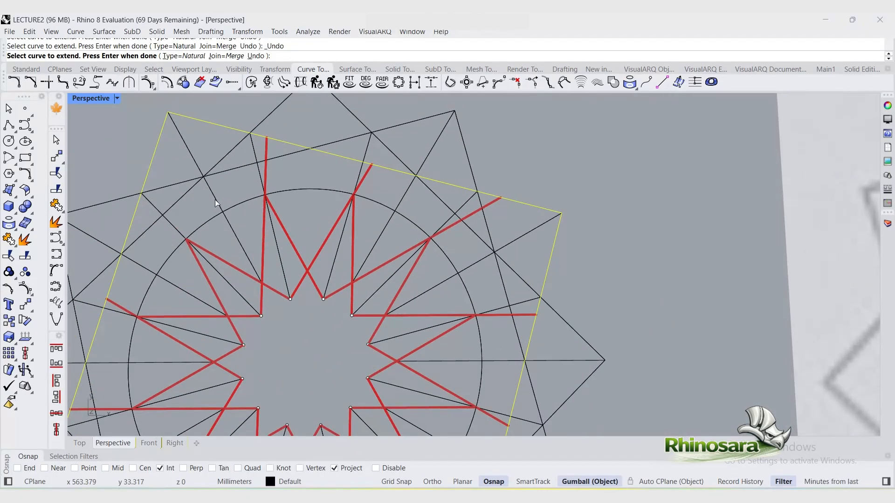
pyautogui.scroll(-3, 164, 326)
pyautogui.press('Return')
# Step: Explode the two-segment star edge at the upper left into separate lines
pyautogui.scroll(1, 200, 224)
pyautogui.click(210, 243)
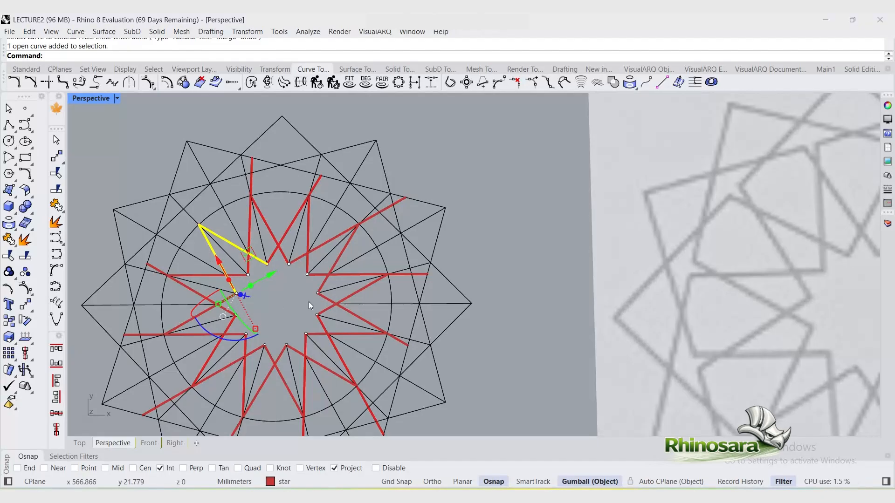
pyautogui.click(278, 296)
pyautogui.click(222, 269)
pyautogui.click(214, 254)
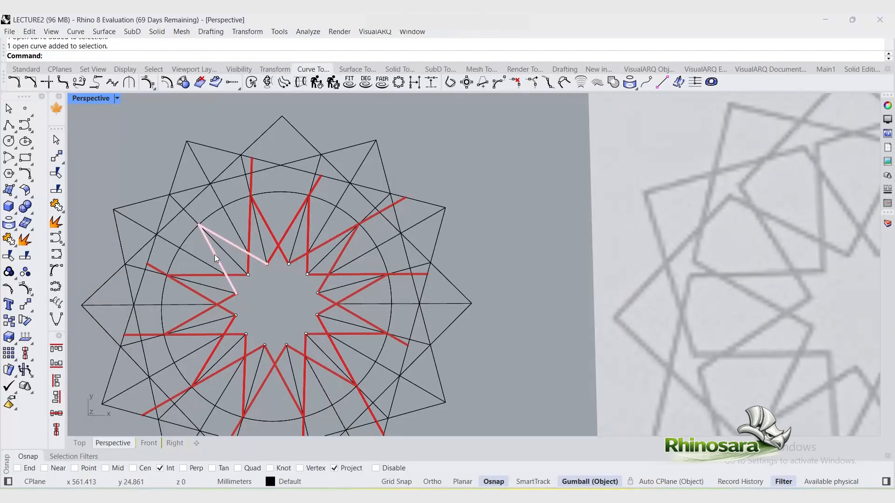
pyautogui.click(292, 281)
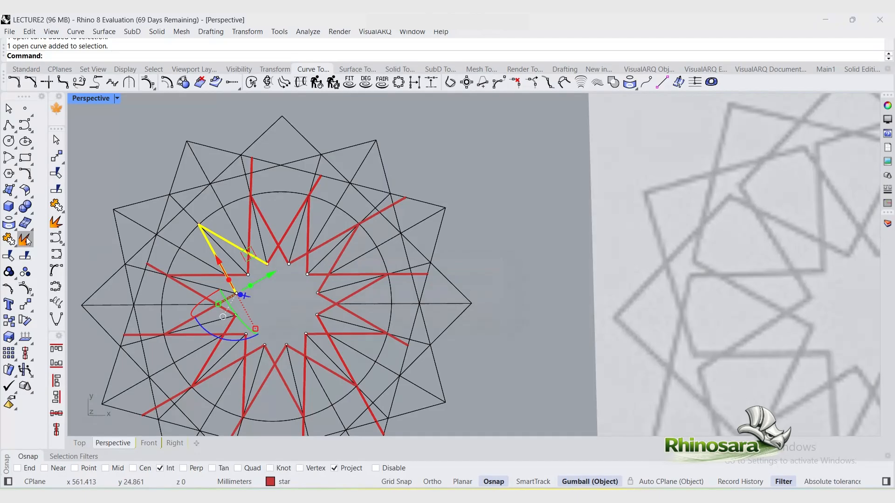
pyautogui.click(25, 238)
# Step: Extend the exploded upper-left segment out to the tilted square boundary
pyautogui.click(215, 250)
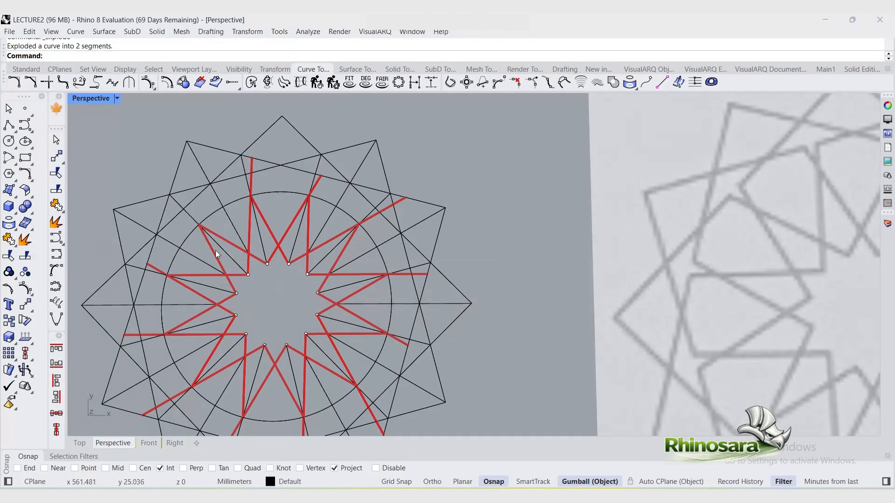
pyautogui.click(215, 251)
pyautogui.click(270, 289)
pyautogui.click(175, 178)
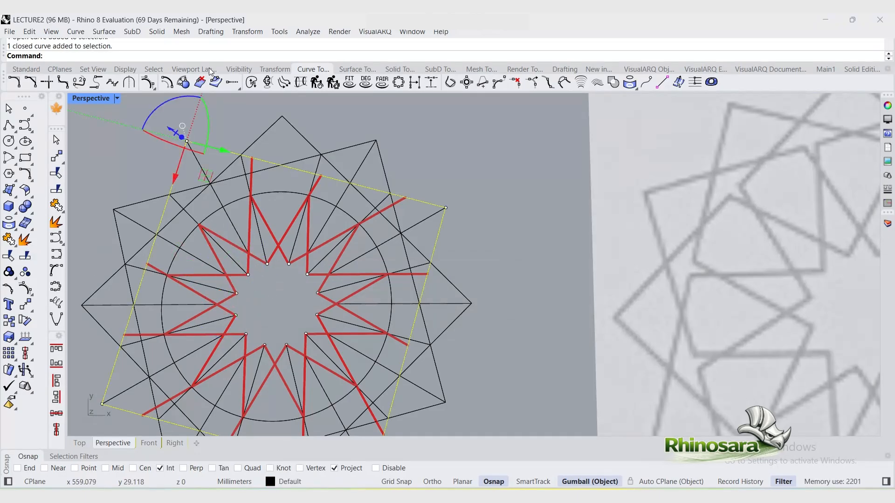
pyautogui.click(239, 88)
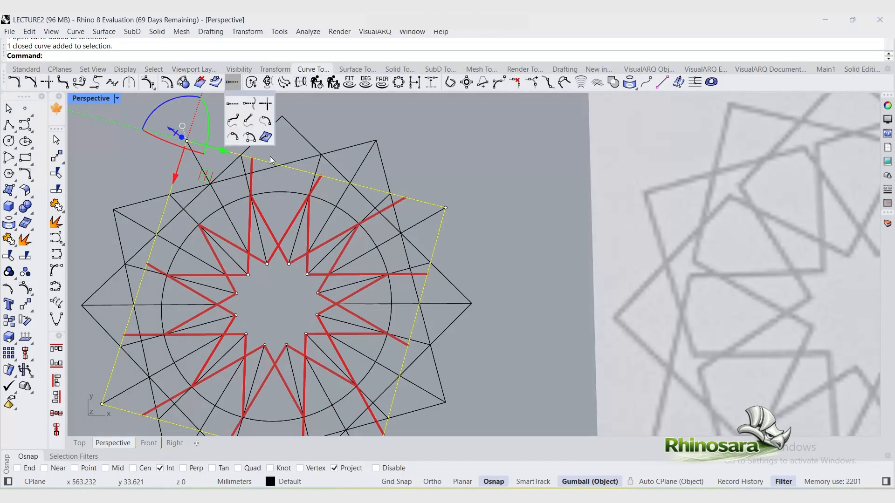
pyautogui.click(256, 104)
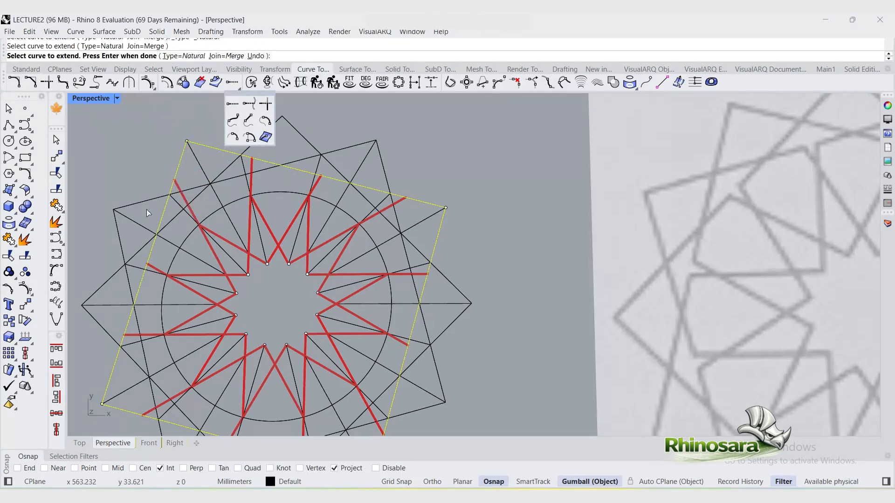
pyautogui.scroll(-2, 320, 223)
pyautogui.scroll(1, 320, 233)
pyautogui.rightClick(357, 184)
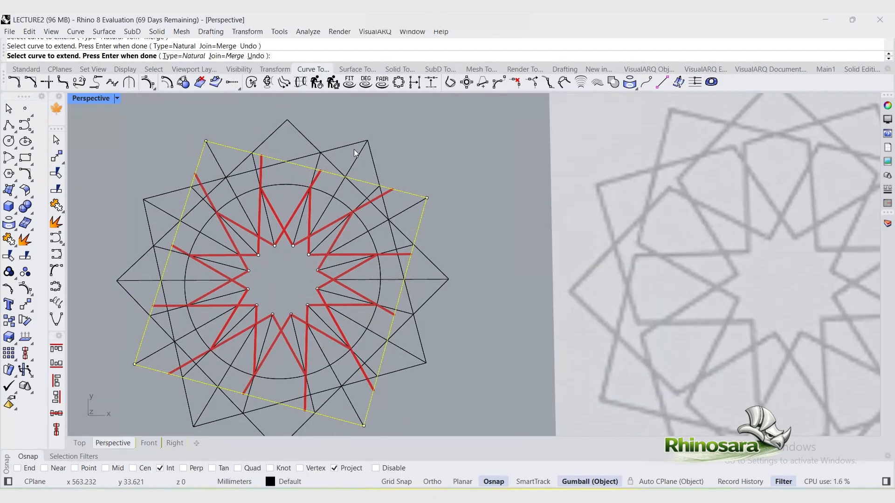
pyautogui.scroll(-1, 438, 220)
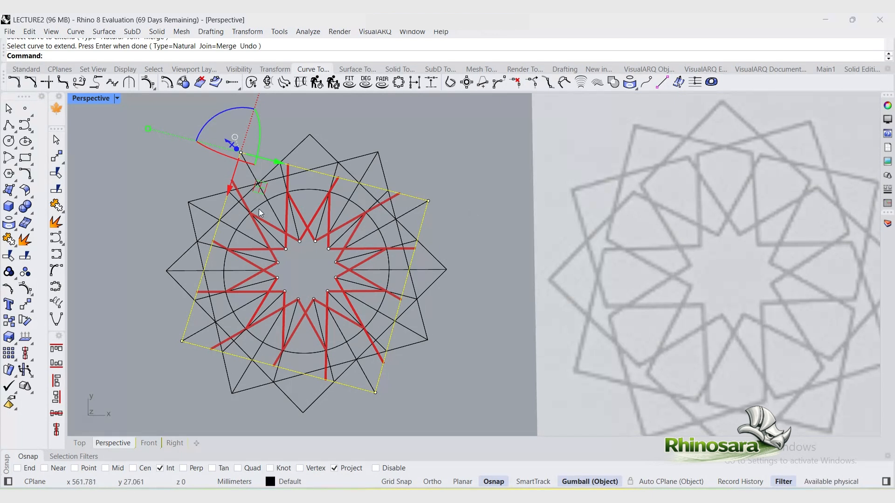
pyautogui.press('Escape')
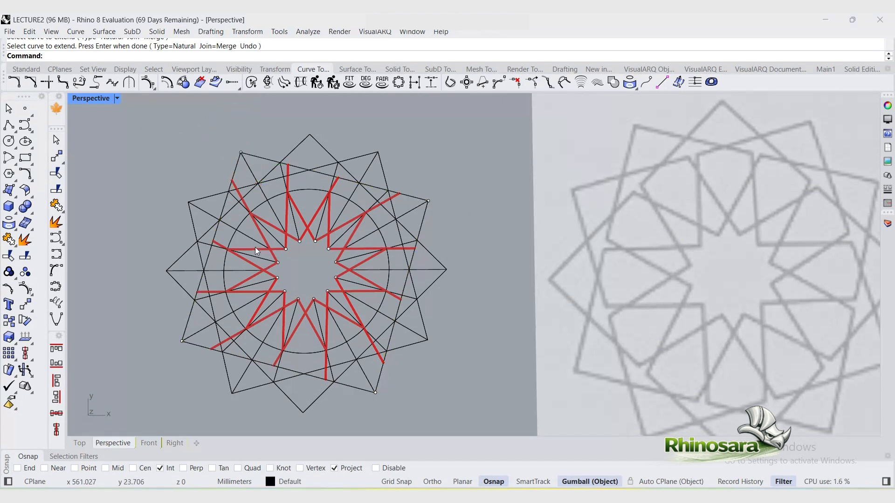
# Step: Extend the star edges on the upper, right and lower sides out to the other tilted square boundary
pyautogui.click(211, 199)
pyautogui.rightClick(310, 192)
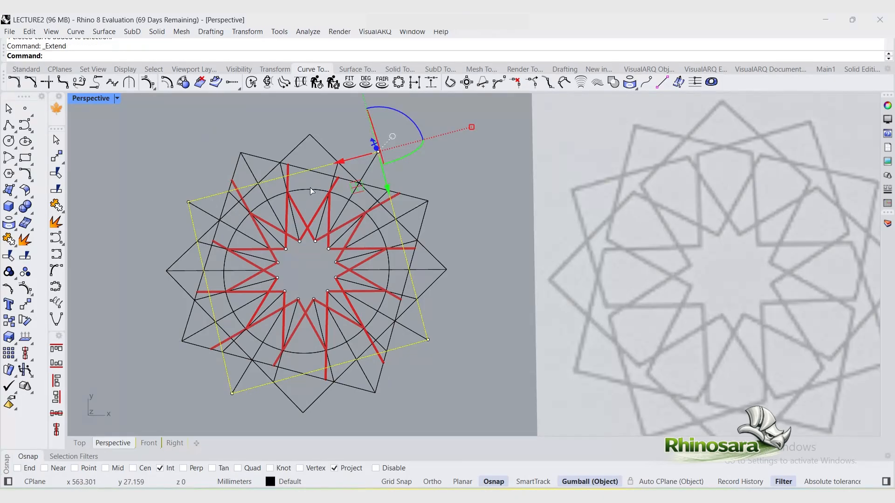
pyautogui.click(336, 182)
pyautogui.click(331, 209)
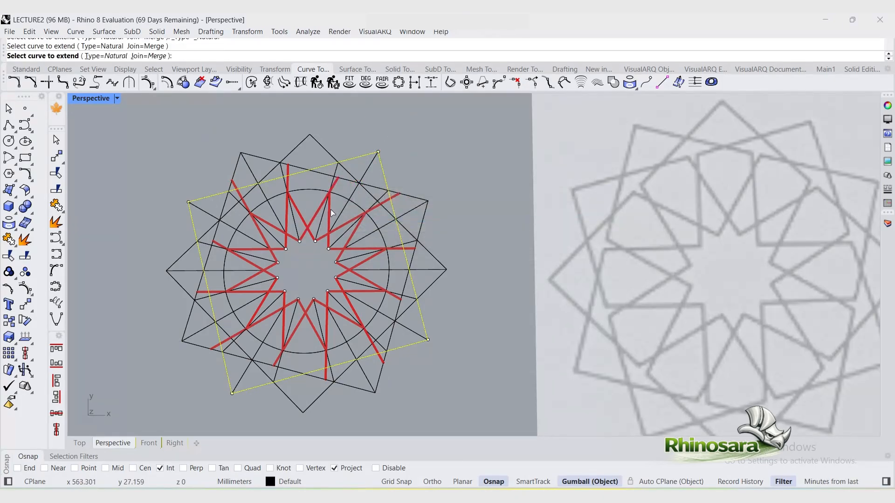
pyautogui.click(370, 217)
pyautogui.click(372, 253)
pyautogui.click(373, 291)
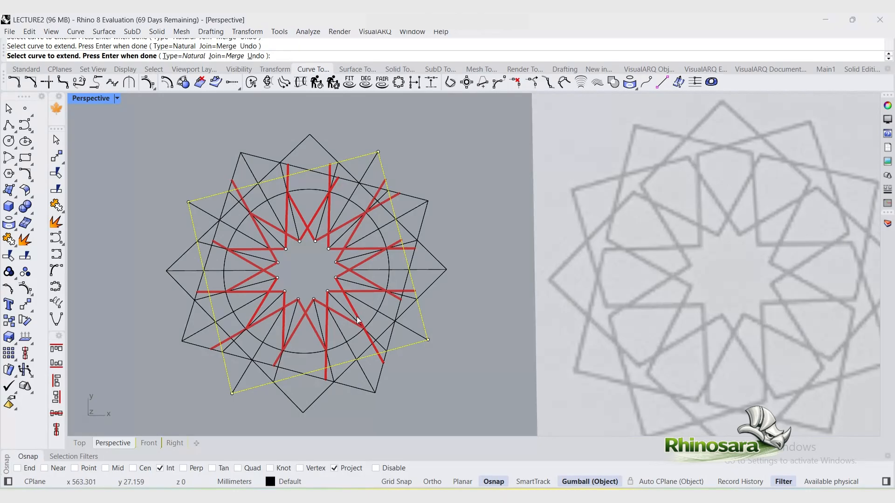
pyautogui.click(284, 330)
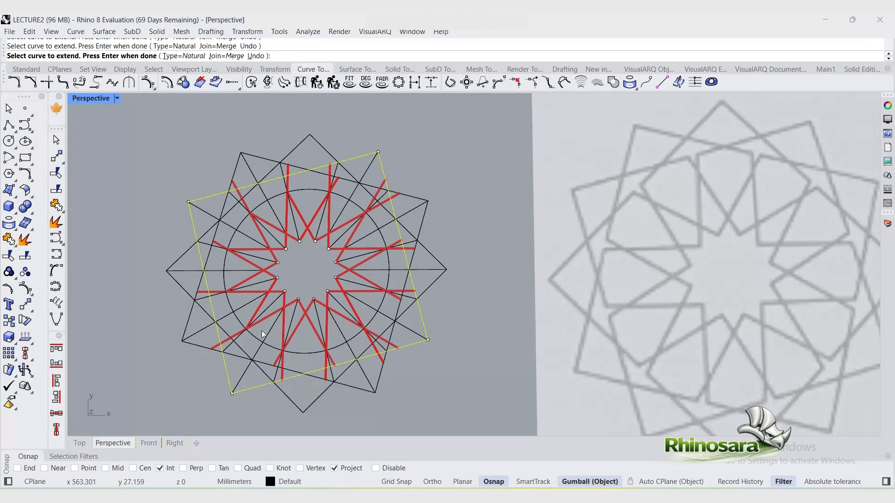
pyautogui.click(264, 216)
pyautogui.scroll(-3, 239, 216)
pyautogui.scroll(3, 246, 228)
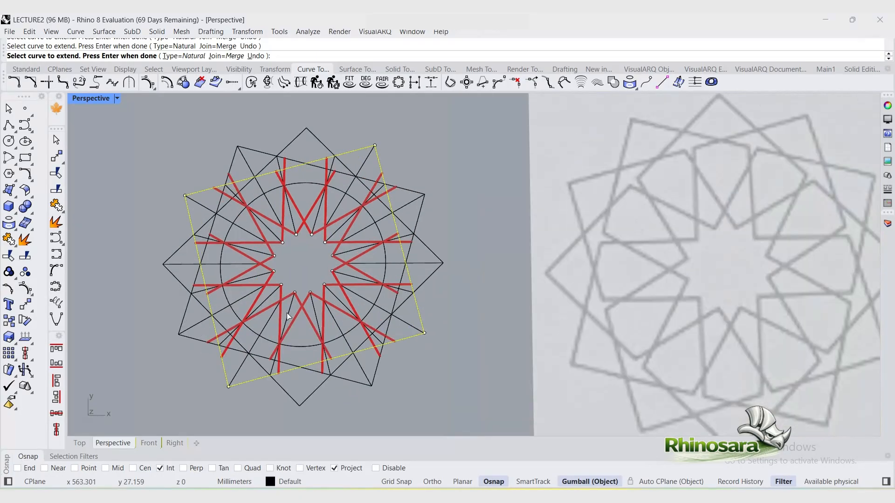
pyautogui.press('Return')
# Step: Make Layer 01 current and draw a polyline segment joining star edges at the upper left
pyautogui.click(8, 125)
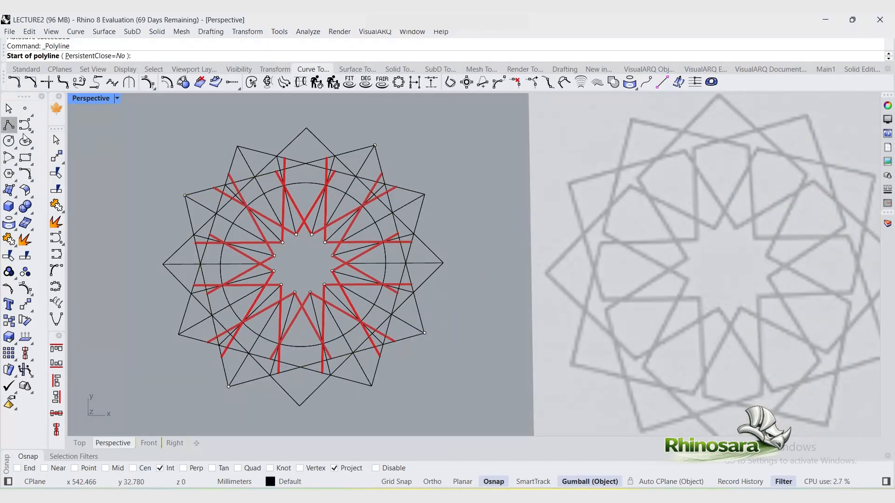
pyautogui.click(280, 481)
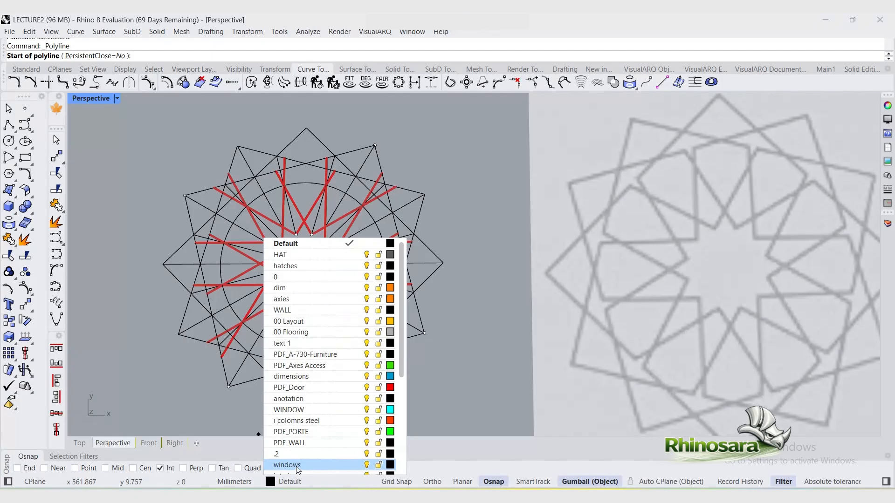
pyautogui.scroll(-5, 296, 466)
pyautogui.click(294, 463)
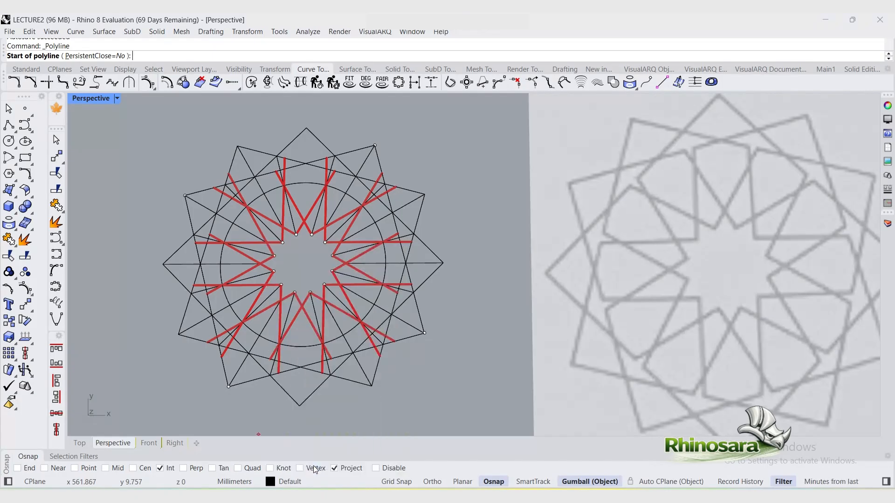
pyautogui.click(239, 187)
pyautogui.click(284, 169)
pyautogui.press('Return')
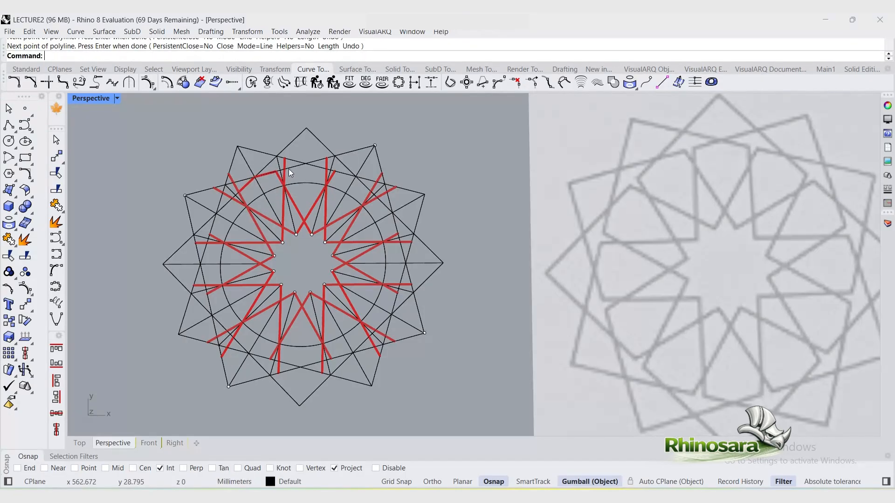
# Step: Draw a three-point polyline across the top of the star connecting the extended edges
pyautogui.press('Return')
pyautogui.click(284, 168)
pyautogui.click(306, 163)
pyautogui.click(327, 168)
pyautogui.press('Return')
pyautogui.press('Return')
# Step: Draw a three-point polyline along the right side of the star between the extended edges
pyautogui.click(376, 198)
pyautogui.click(401, 241)
pyautogui.scroll(2, 407, 256)
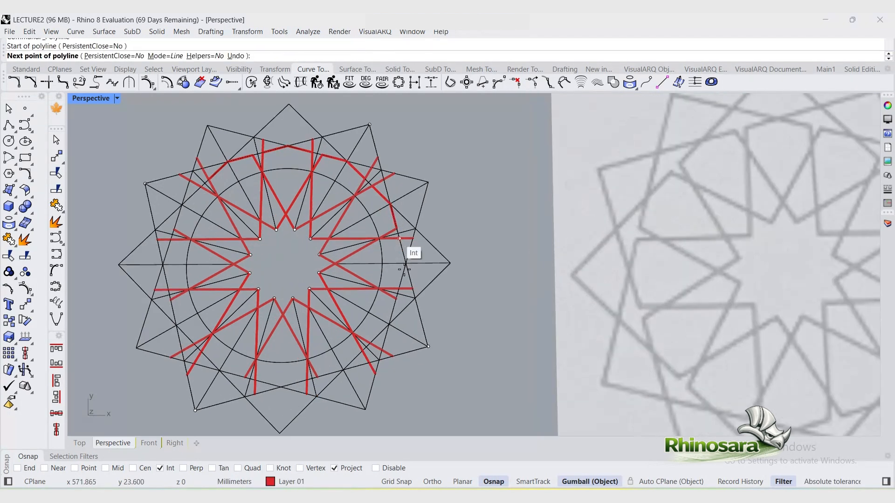
pyautogui.scroll(-3, 401, 289)
pyautogui.scroll(3, 400, 289)
pyautogui.click(399, 289)
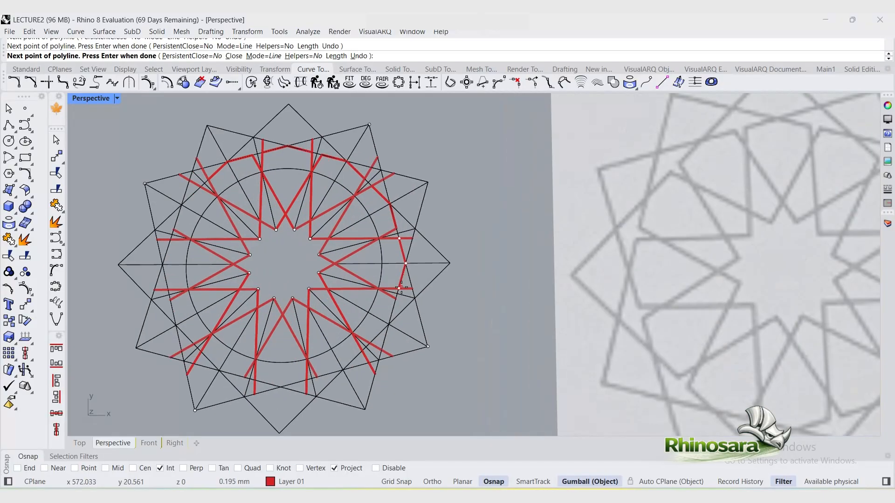
pyautogui.press('Return')
pyautogui.press('Return')
# Step: Draw a matching three-point polyline along the left side of the star
pyautogui.click(199, 187)
pyautogui.click(165, 241)
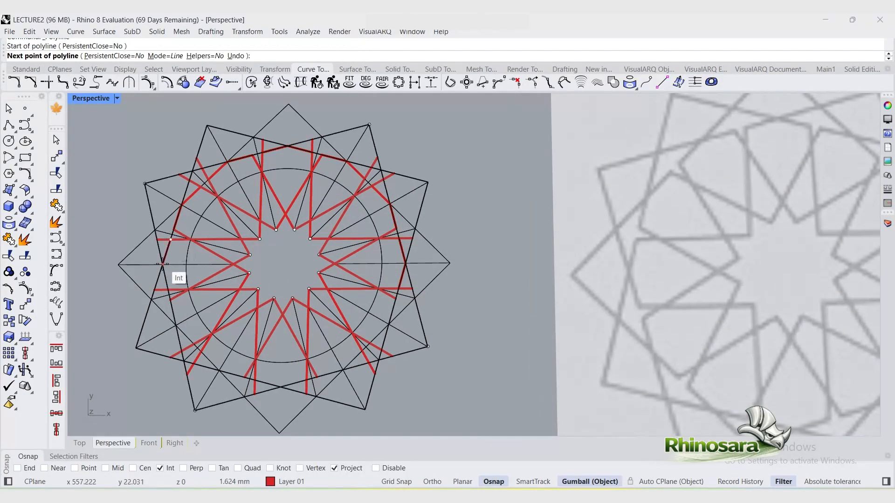
pyautogui.click(168, 289)
pyautogui.press('Return')
# Step: Mirror the new outline polylines across the star's horizontal axis as copies
pyautogui.moveTo(203, 169); pyautogui.dragTo(429, 243)
pyautogui.keyDown('ctrl'); pyautogui.moveTo(424, 423); pyautogui.dragTo(300, 360); pyautogui.keyUp('ctrl')
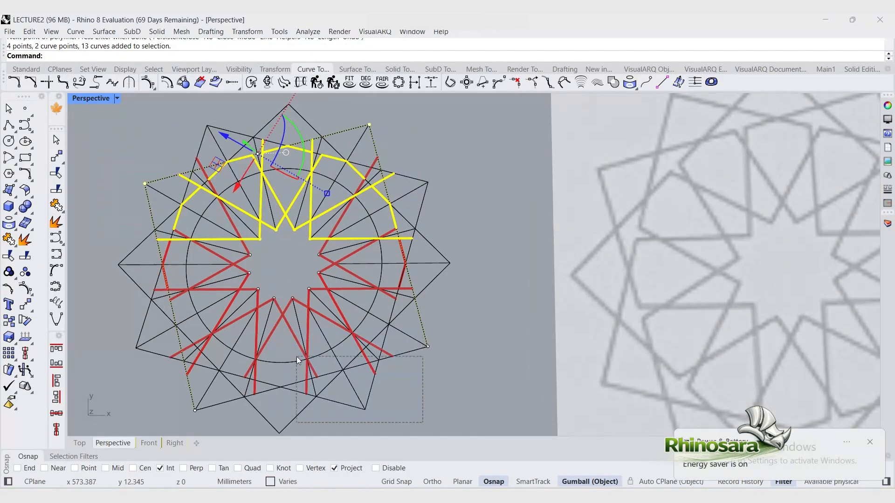
pyautogui.keyDown('ctrl'); pyautogui.moveTo(349, 423); pyautogui.dragTo(221, 198); pyautogui.keyUp('ctrl')
pyautogui.write('Mi')
pyautogui.press('Return')
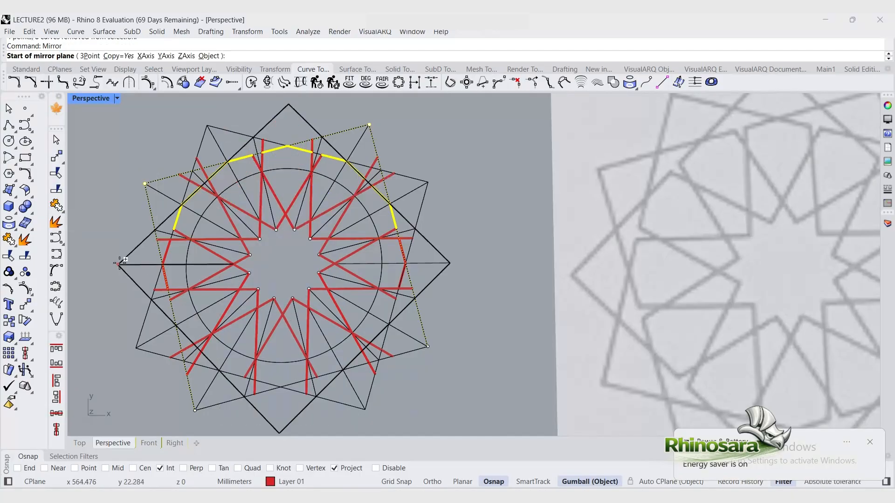
pyautogui.click(118, 265)
pyautogui.click(450, 264)
# Step: Delete the stray segment at the lower right of the star
pyautogui.click(379, 395)
pyautogui.press('Delete')
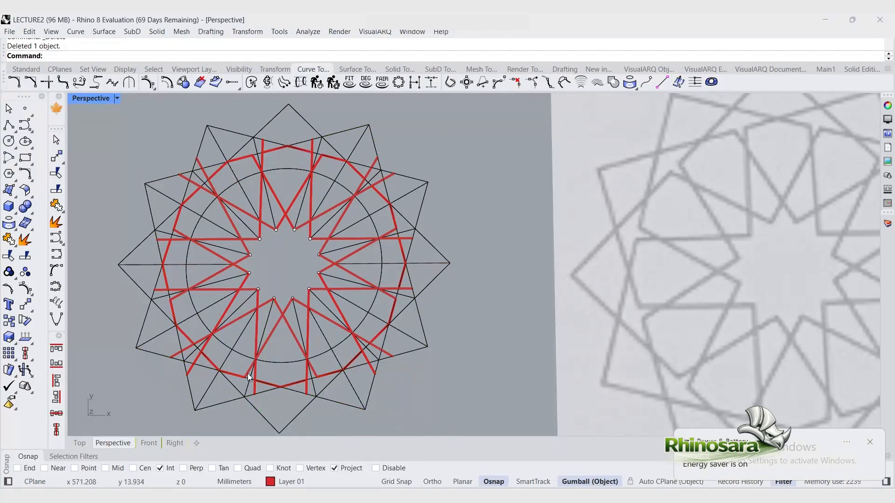
pyautogui.scroll(3, 480, 221)
pyautogui.scroll(-4, 319, 231)
# Step: Select all curves on Layer 01 and move them onto the layer named star
pyautogui.click(888, 190)
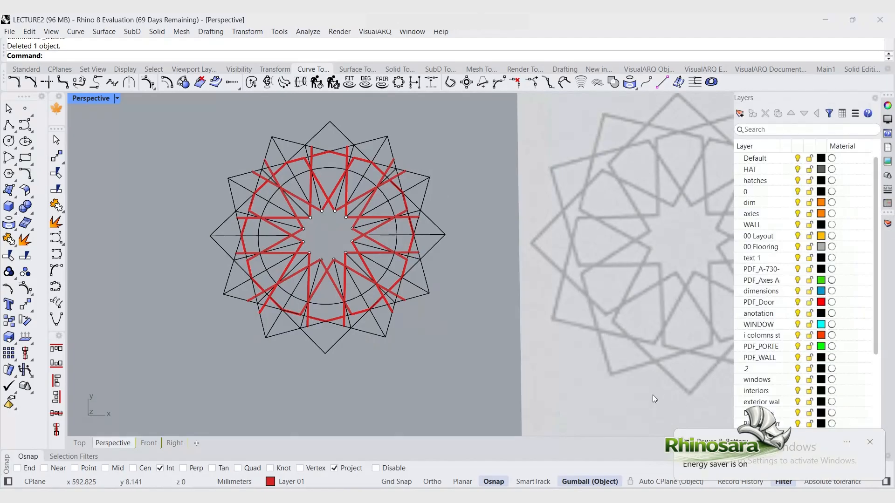
pyautogui.rightClick(764, 424)
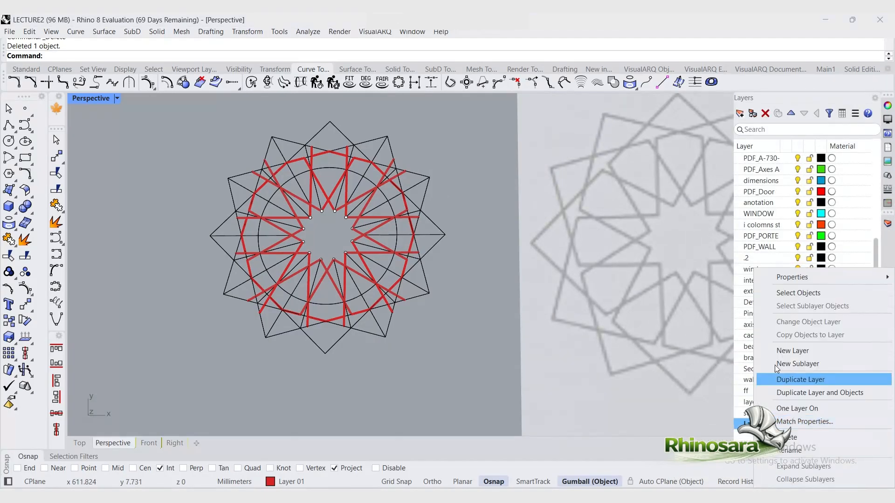
pyautogui.click(774, 293)
pyautogui.rightClick(753, 412)
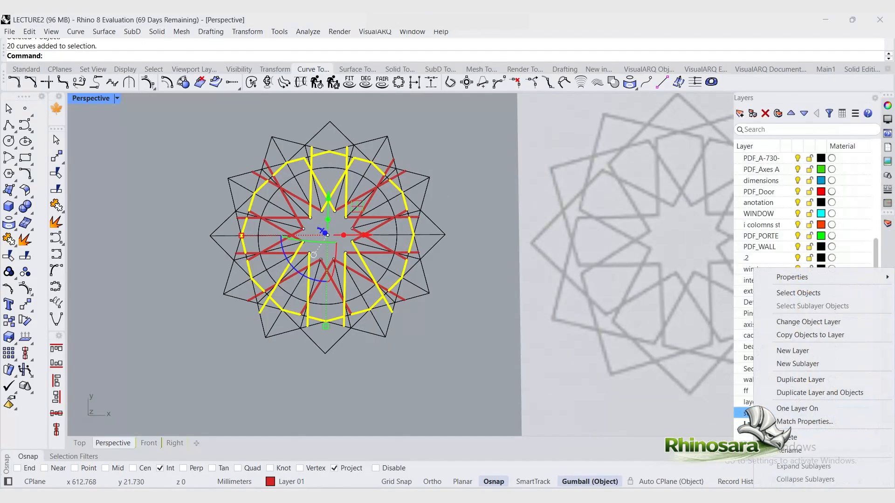
pyautogui.click(813, 334)
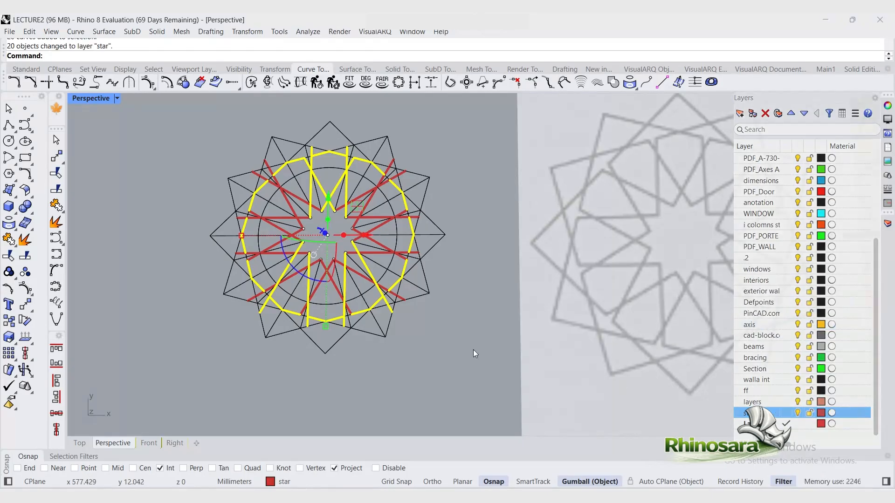
# Step: Select the star layer's curves together with the two tilted squares as cutting objects
pyautogui.click(473, 349)
pyautogui.click(888, 225)
pyautogui.click(888, 224)
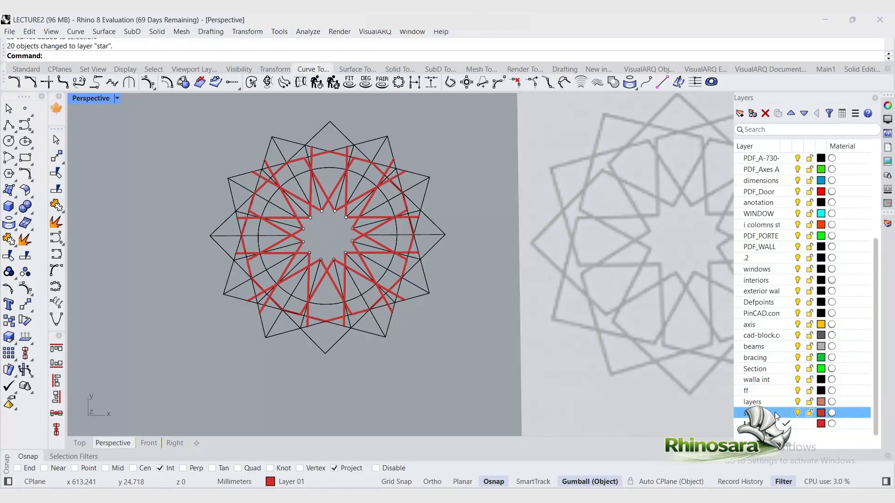
pyautogui.rightClick(774, 412)
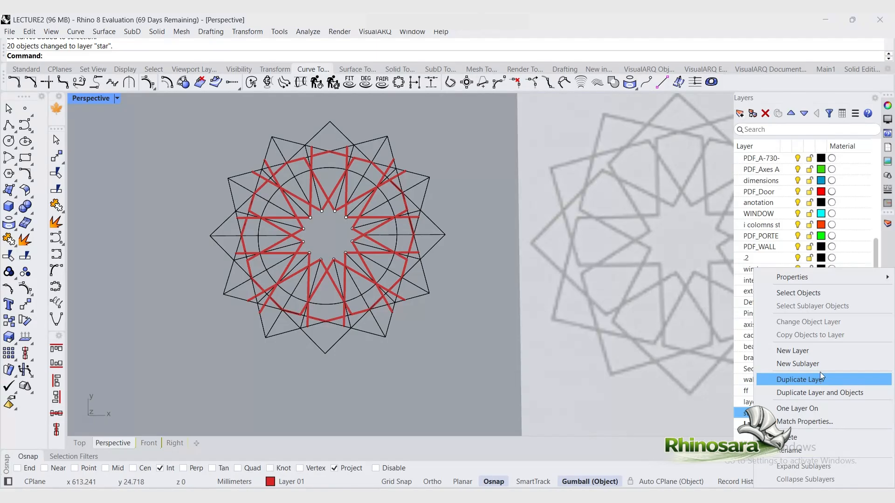
pyautogui.click(805, 293)
pyautogui.keyDown('shift'); pyautogui.click(410, 170); pyautogui.keyUp('shift')
pyautogui.keyDown('shift'); pyautogui.click(378, 139); pyautogui.keyUp('shift')
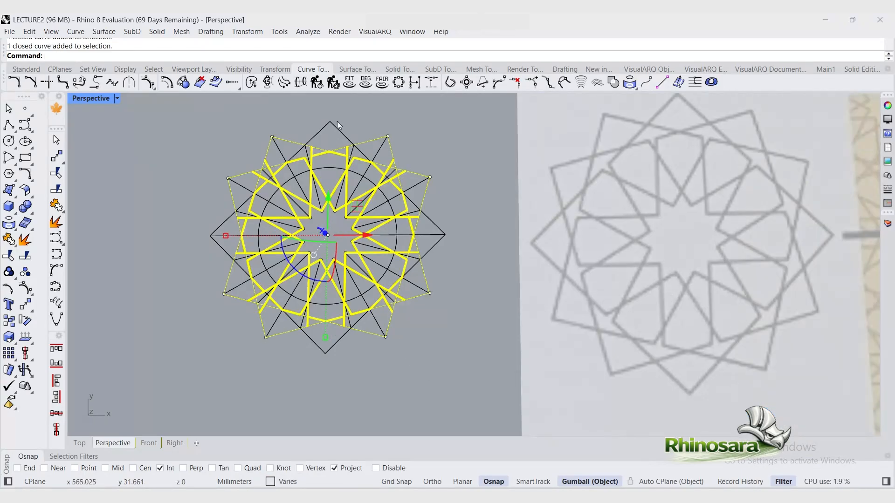
pyautogui.keyDown('shift'); pyautogui.click(337, 127); pyautogui.keyUp('shift')
# Step: Trim the construction lines overhanging the star outline on the lower and right sides
pyautogui.write('Trim')
pyautogui.press('Return')
pyautogui.scroll(2, 318, 317)
pyautogui.keyDown('shift'); pyautogui.moveTo(317, 317); pyautogui.dragTo(261, 328, button='right'); pyautogui.keyUp('shift')
pyautogui.scroll(7, 278, 329)
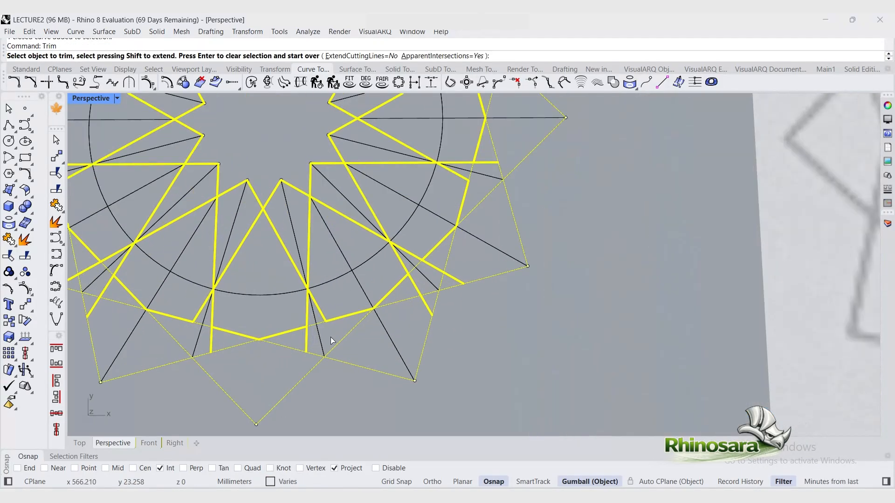
pyautogui.moveTo(331, 337); pyautogui.dragTo(298, 347)
pyautogui.click(390, 341)
pyautogui.click(356, 278)
pyautogui.scroll(-7, 291, 309)
pyautogui.scroll(6, 303, 289)
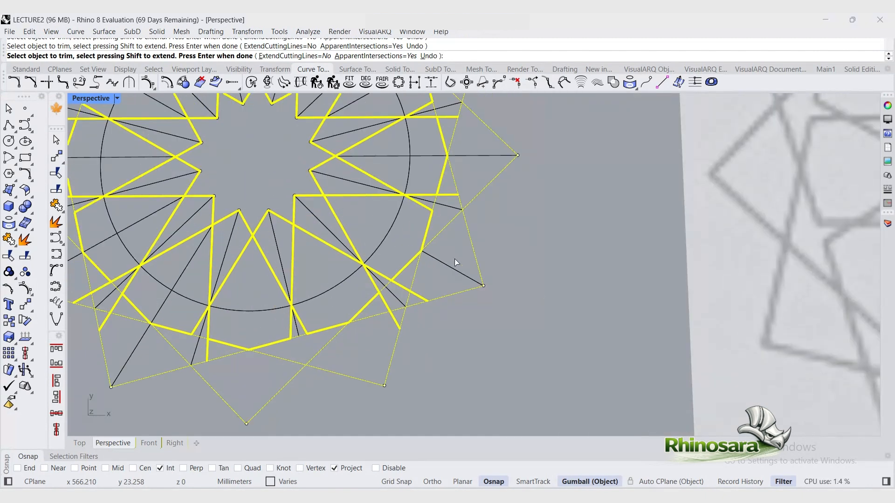
pyautogui.click(452, 266)
pyautogui.scroll(5, 406, 282)
pyautogui.click(404, 286)
pyautogui.click(392, 301)
# Step: Trim the remaining overhanging construction lines at the top and left of the star
pyautogui.scroll(-3, 402, 285)
pyautogui.scroll(-5, 404, 289)
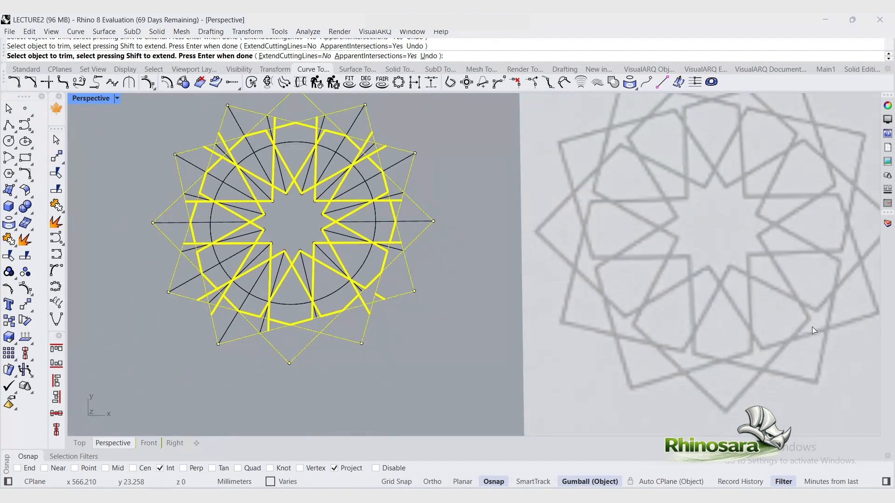
pyautogui.scroll(6, 368, 283)
pyautogui.scroll(-6, 289, 312)
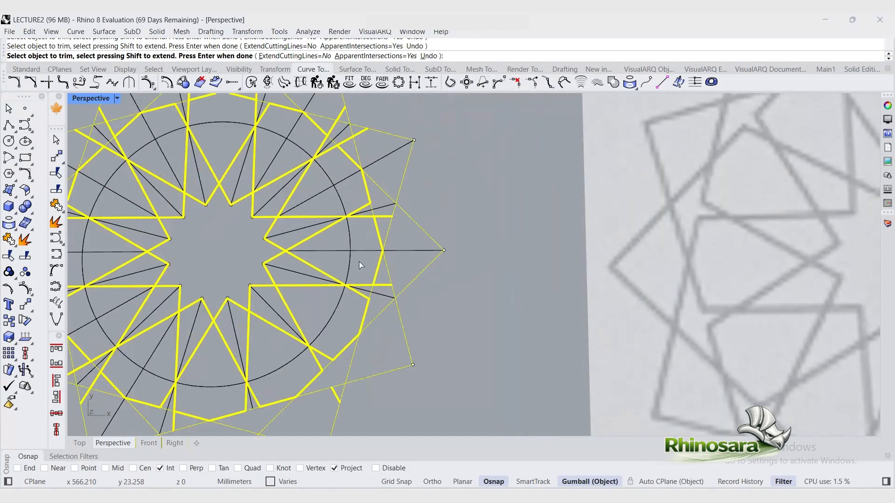
pyautogui.scroll(8, 275, 214)
pyautogui.click(295, 228)
pyautogui.click(400, 179)
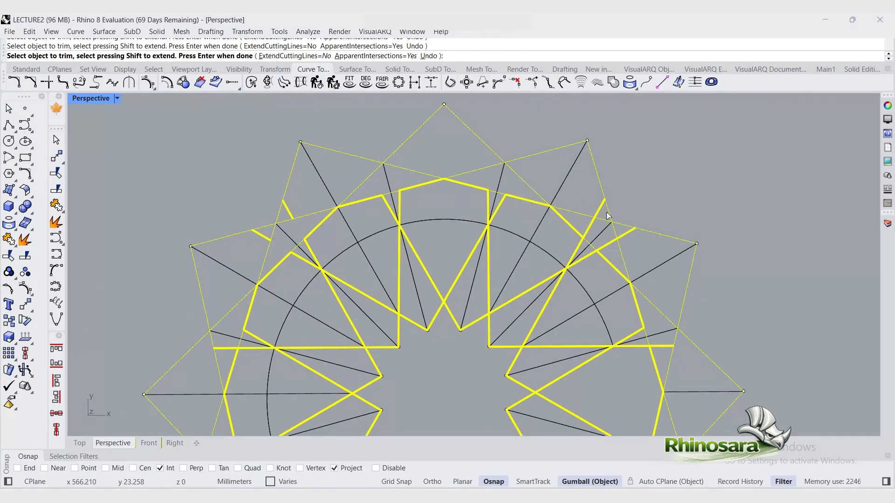
pyautogui.click(589, 227)
pyautogui.click(607, 244)
pyautogui.keyDown('shift'); pyautogui.moveTo(655, 353); pyautogui.dragTo(608, 303, button='right'); pyautogui.keyUp('shift')
pyautogui.click(607, 300)
pyautogui.scroll(-3, 443, 279)
pyautogui.click(361, 358)
pyautogui.click(281, 316)
pyautogui.click(269, 301)
pyautogui.click(231, 224)
pyautogui.scroll(-6, 261, 270)
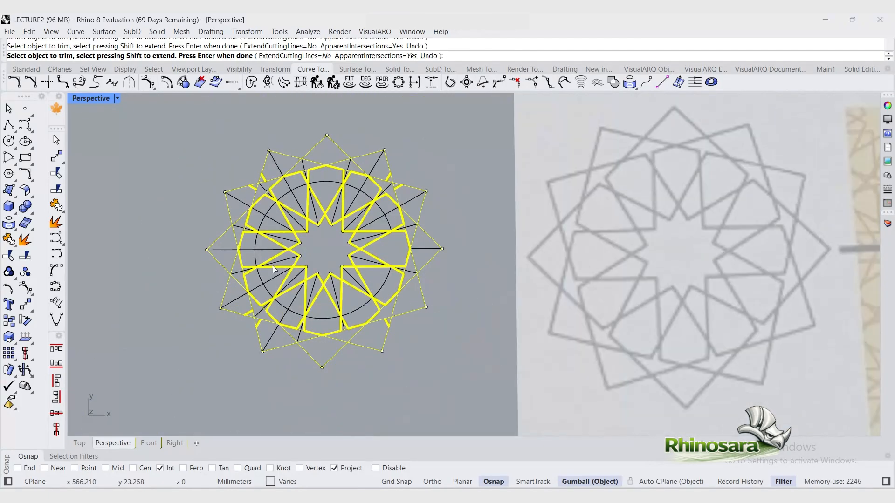
pyautogui.press('Return')
# Step: Delete the leftover line fragments around the top and sides of the star
pyautogui.click(375, 171)
pyautogui.press('Delete')
pyautogui.moveTo(237, 251); pyautogui.dragTo(247, 208)
pyautogui.press('Delete')
pyautogui.click(392, 192)
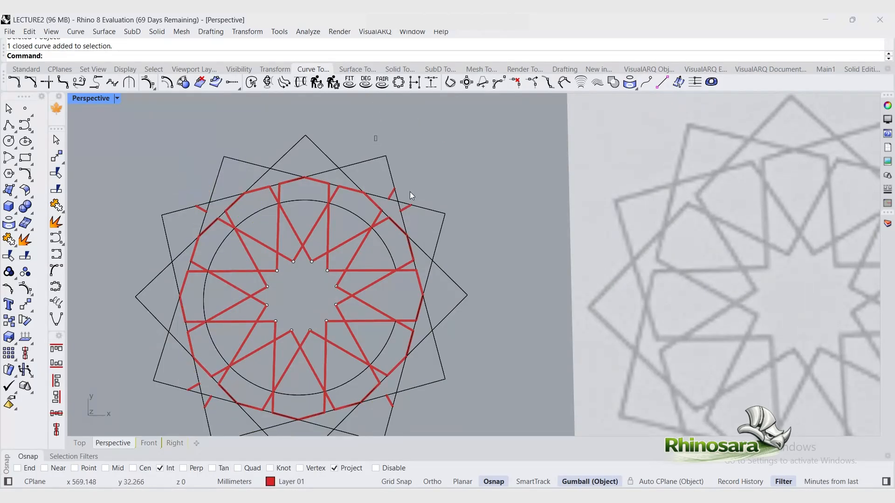
pyautogui.press('Delete')
pyautogui.click(202, 208)
pyautogui.press('Delete')
# Step: Delete the remaining fragments at the bottom and the points at the star's center
pyautogui.scroll(-2, 195, 256)
pyautogui.moveTo(125, 328); pyautogui.dragTo(220, 394)
pyautogui.press('Delete')
pyautogui.click(389, 377)
pyautogui.press('Delete')
pyautogui.moveTo(258, 209); pyautogui.dragTo(345, 319)
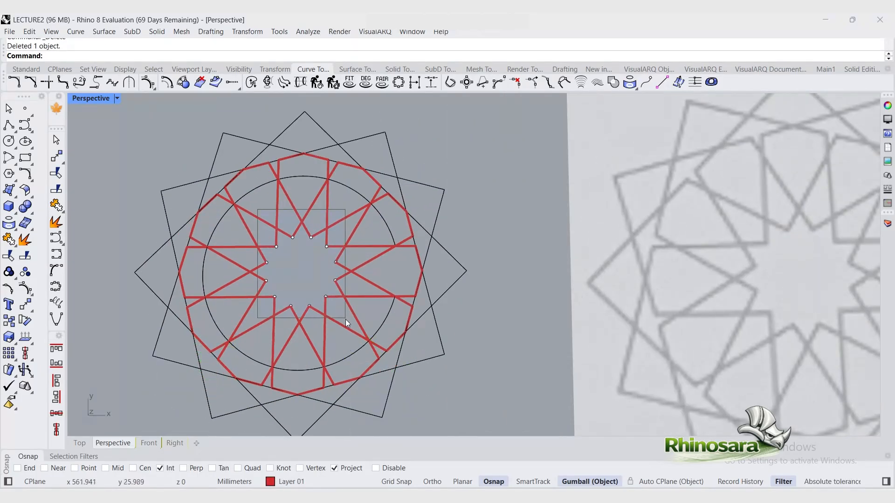
pyautogui.press('Delete')
pyautogui.scroll(-3, 270, 268)
pyautogui.click(291, 201)
pyautogui.press('Delete')
pyautogui.scroll(-2, 173, 331)
pyautogui.scroll(2, 174, 332)
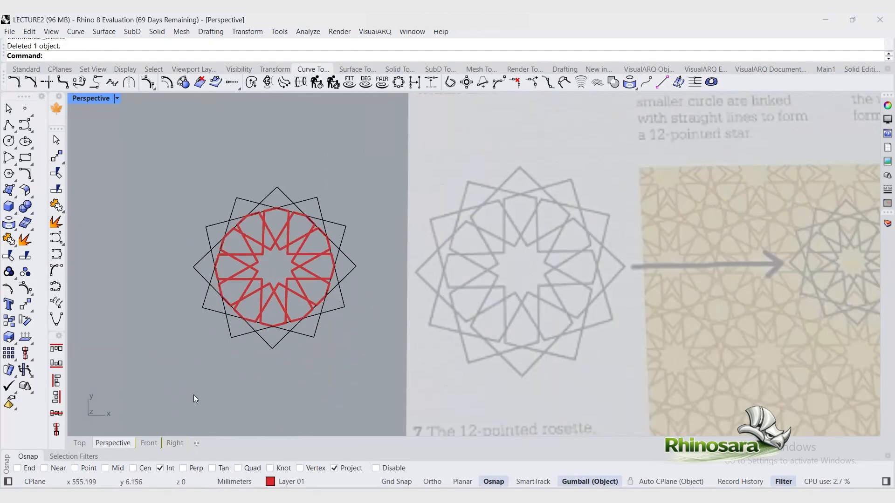
# Step: Move the finished star pattern over the rosette drawing in the reference picture
pyautogui.moveTo(149, 172); pyautogui.dragTo(364, 378)
pyautogui.moveTo(306, 240); pyautogui.dragTo(555, 242)
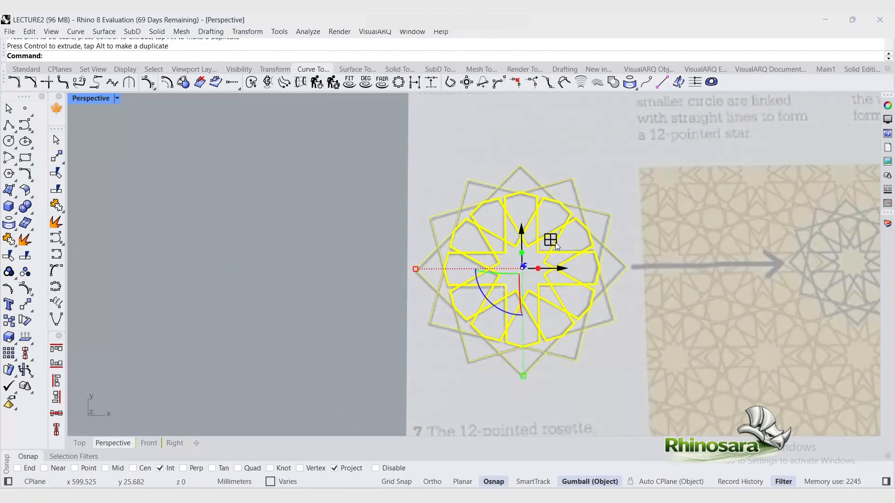
pyautogui.press('Escape')
# Step: Move the star pattern onto the rosette in the tiled pattern picture
pyautogui.scroll(-5, 468, 269)
pyautogui.moveTo(376, 195); pyautogui.dragTo(554, 334)
pyautogui.moveTo(515, 235); pyautogui.dragTo(270, 201)
pyautogui.scroll(8, 653, 265)
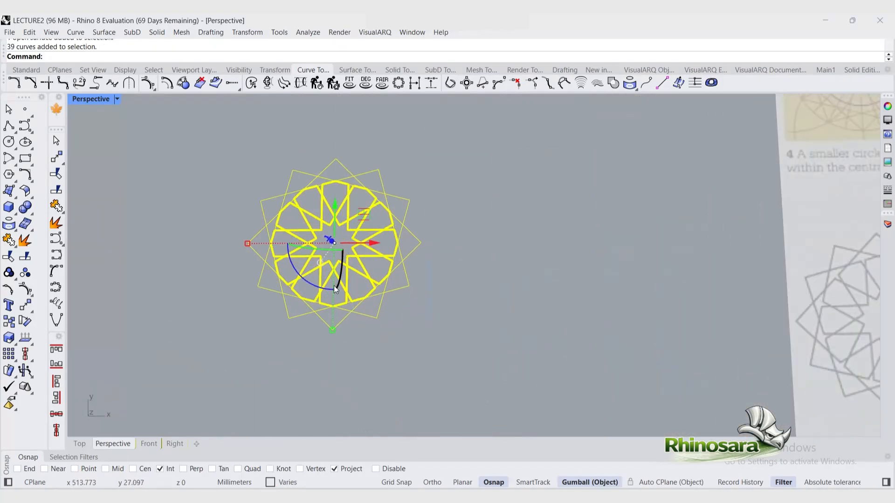
pyautogui.scroll(-6, 335, 290)
pyautogui.scroll(6, 705, 304)
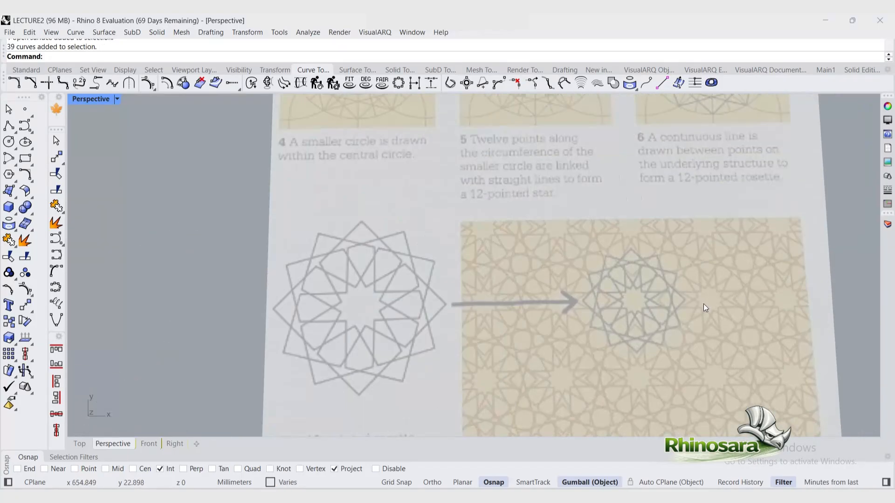
pyautogui.scroll(-3, 467, 303)
pyautogui.scroll(-3, 202, 312)
pyautogui.moveTo(113, 241); pyautogui.dragTo(485, 273)
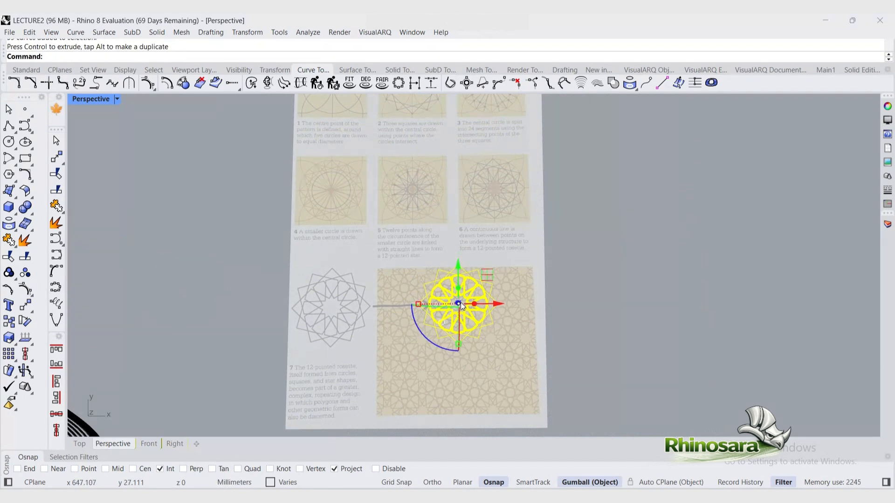
# Step: Nudge the star pattern to align precisely with the rosette in the tiled pattern picture
pyautogui.scroll(8, 459, 304)
pyautogui.keyDown('shift'); pyautogui.moveTo(300, 317); pyautogui.dragTo(356, 317); pyautogui.keyUp('shift')
pyautogui.moveTo(485, 316); pyautogui.dragTo(468, 318)
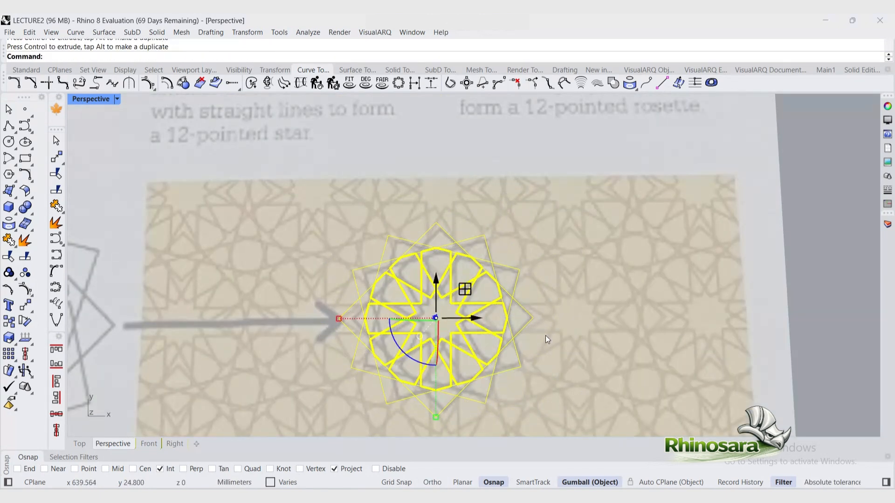
pyautogui.scroll(2, 536, 334)
pyautogui.keyDown('alt'); pyautogui.moveTo(456, 317); pyautogui.dragTo(628, 316); pyautogui.keyUp('alt')
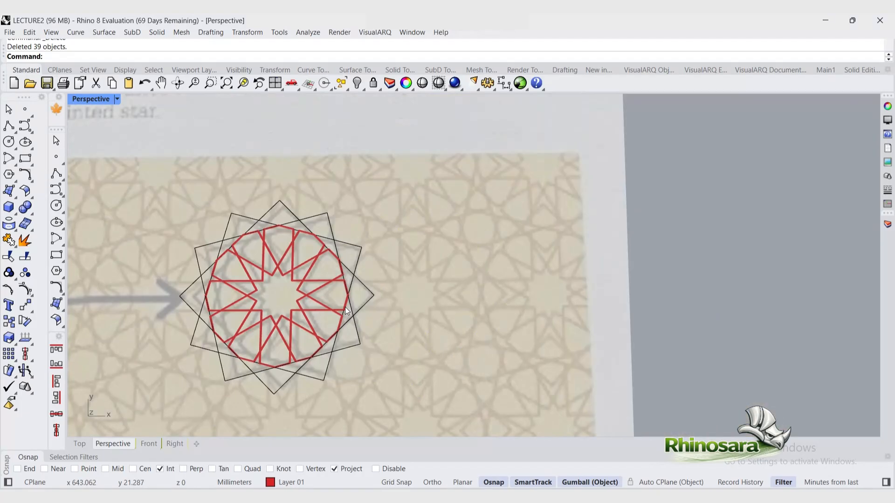
pyautogui.click(343, 307)
pyautogui.scroll(-3, 343, 306)
pyautogui.scroll(3, 287, 197)
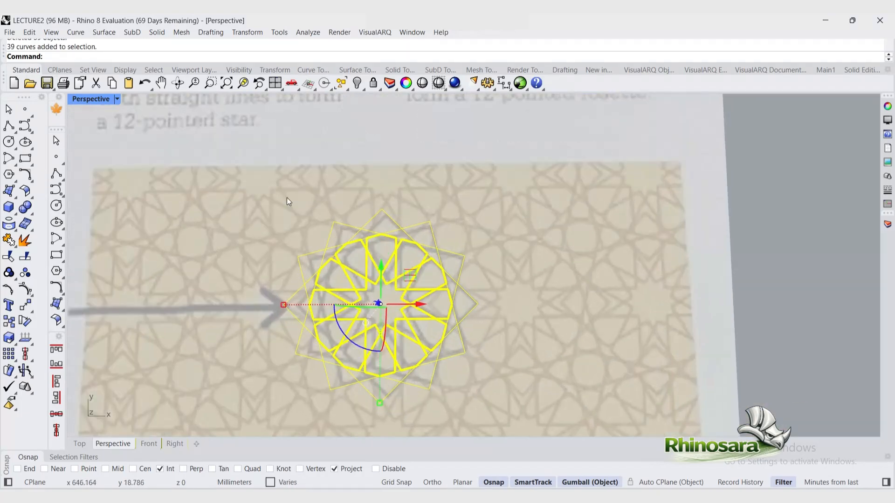
# Step: Linear-array the star 10 times to the right, spacing copies from one star point to the next rosette's point
pyautogui.click(275, 70)
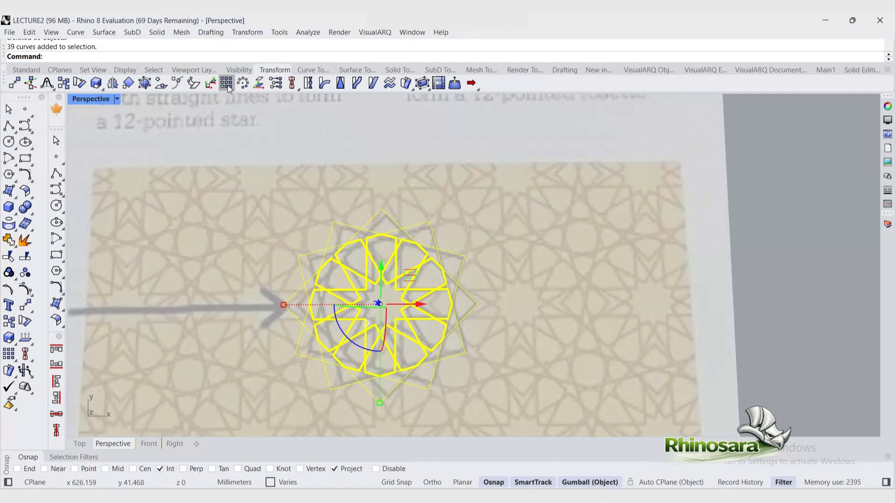
pyautogui.click(232, 87)
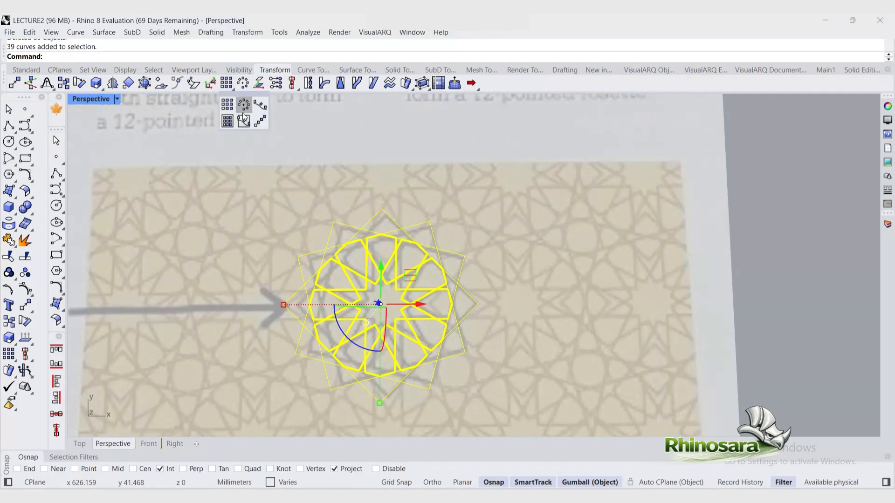
pyautogui.click(259, 120)
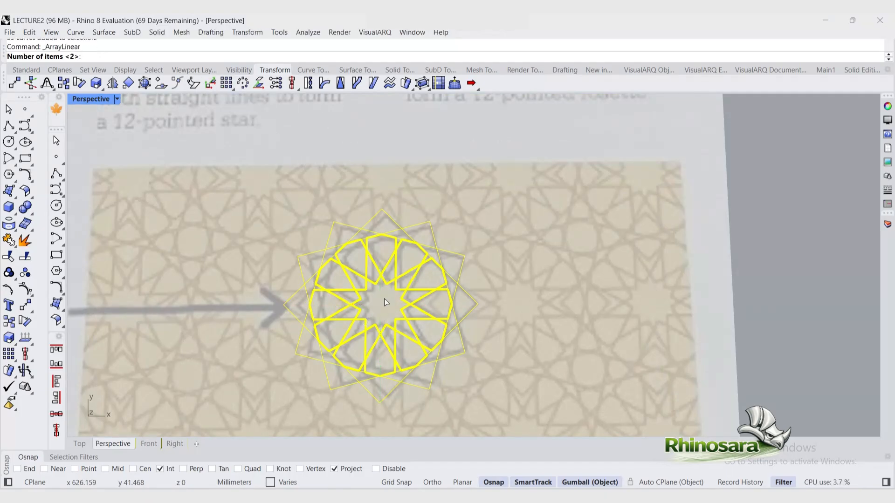
pyautogui.write('10')
pyautogui.press('Return')
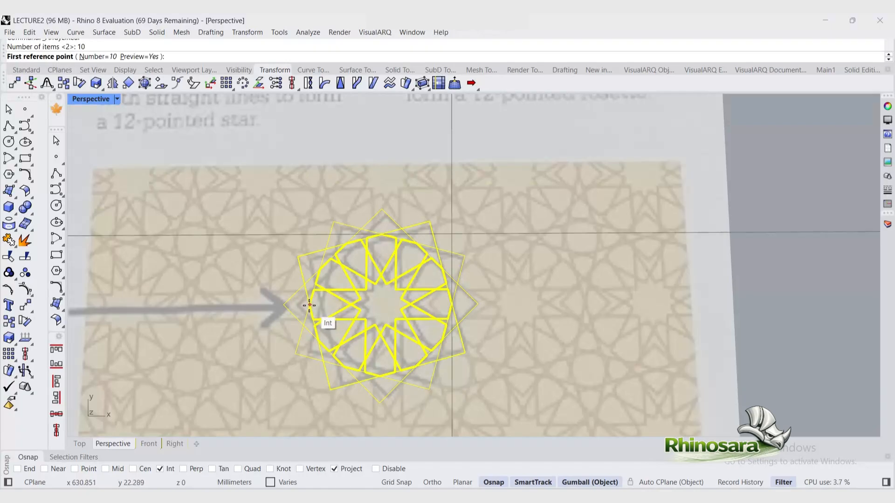
pyautogui.click(345, 307)
pyautogui.click(465, 320)
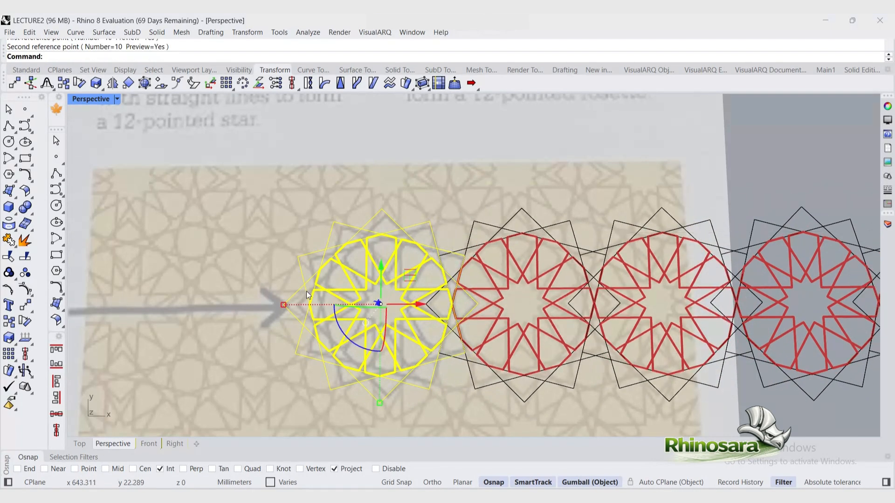
# Step: Select the whole row of ten star copies, grouping and then ungrouping them
pyautogui.scroll(-5, 267, 264)
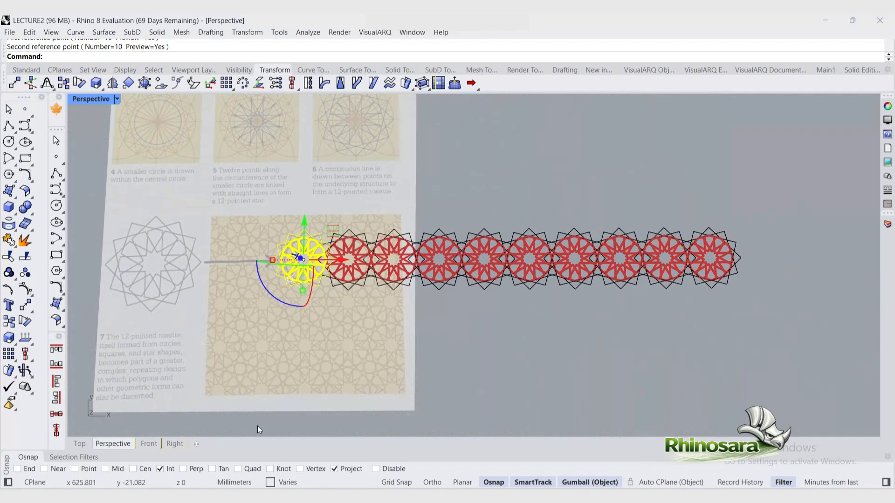
pyautogui.moveTo(257, 426); pyautogui.dragTo(741, 217)
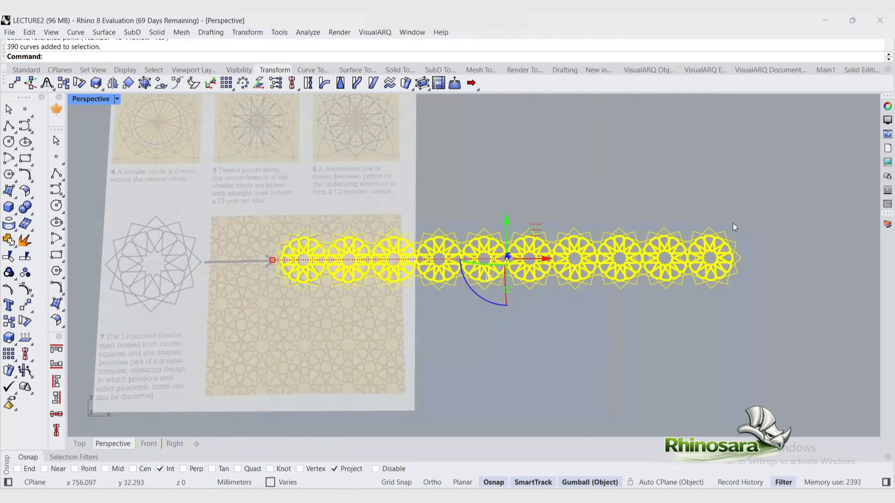
pyautogui.hotkey('ctrl', 'g')
pyautogui.hotkey('ctrl', 'g')
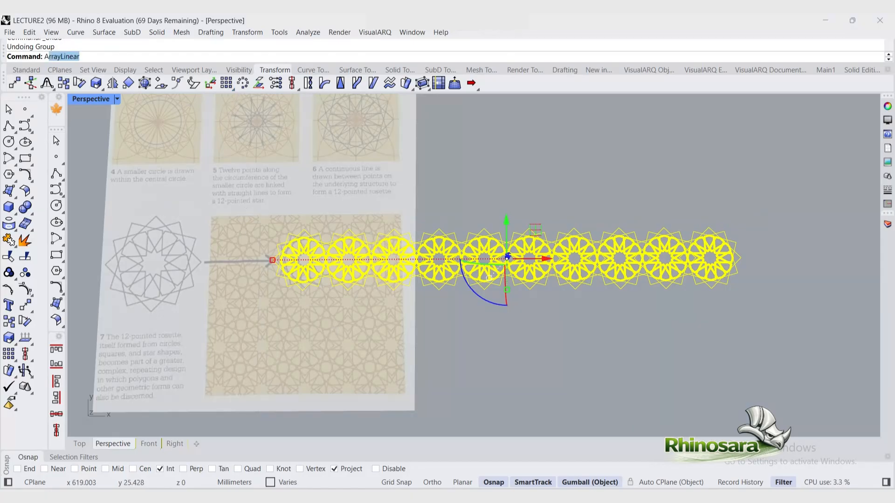
pyautogui.press('Return')
pyautogui.scroll(5, 280, 266)
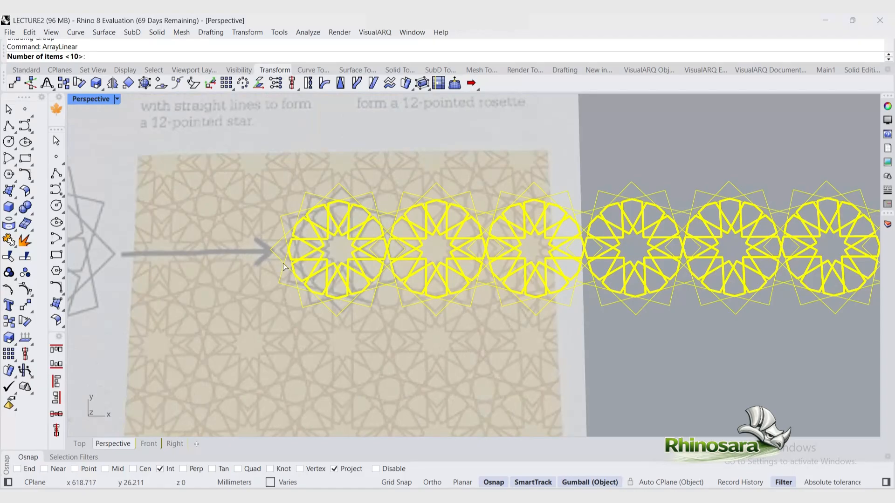
pyautogui.press('Return')
pyautogui.click(305, 242)
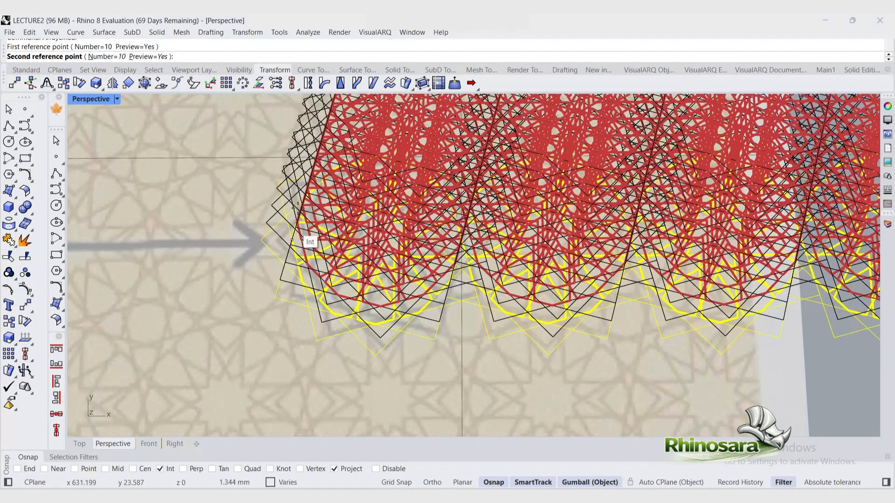
pyautogui.scroll(-3, 303, 279)
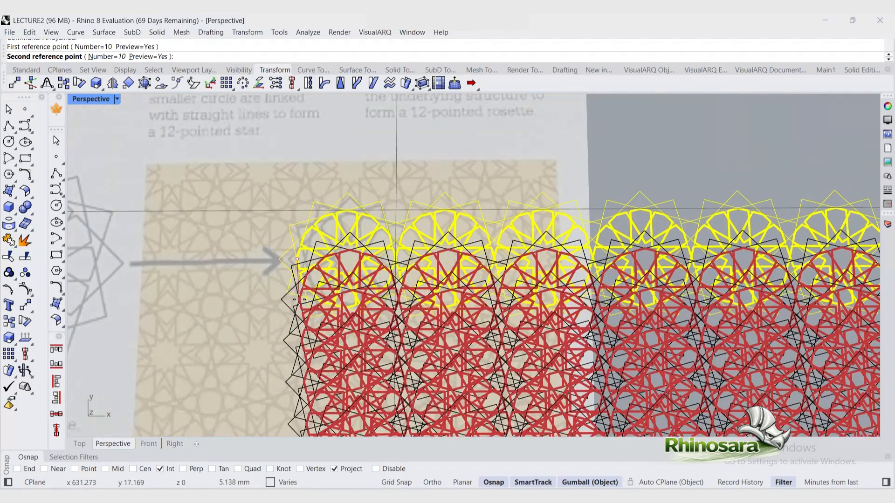
pyautogui.press('Escape')
# Step: Linear-array the selected star row 10 times upward, spacing rows by about one star height
pyautogui.press('Return')
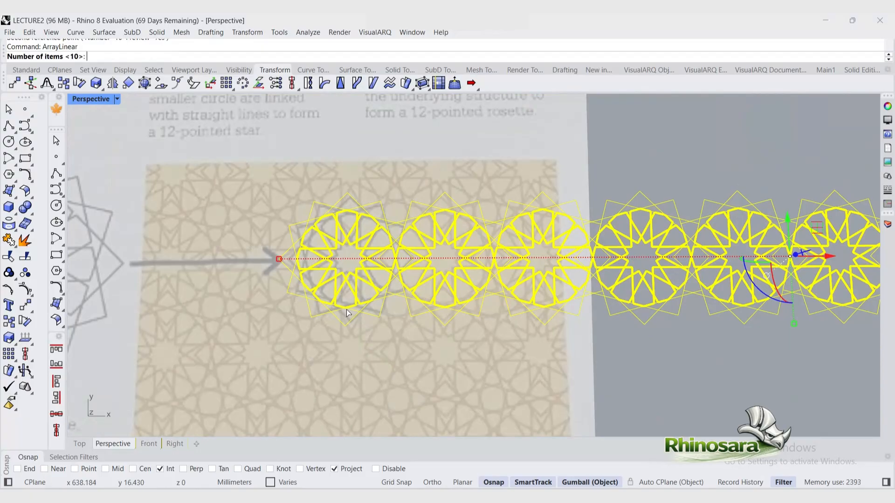
pyautogui.press('Return')
pyautogui.click(345, 308)
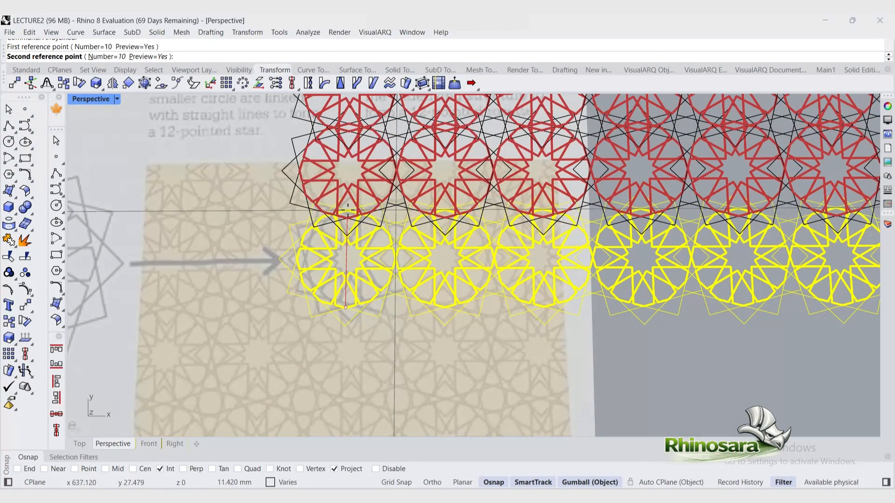
pyautogui.click(347, 210)
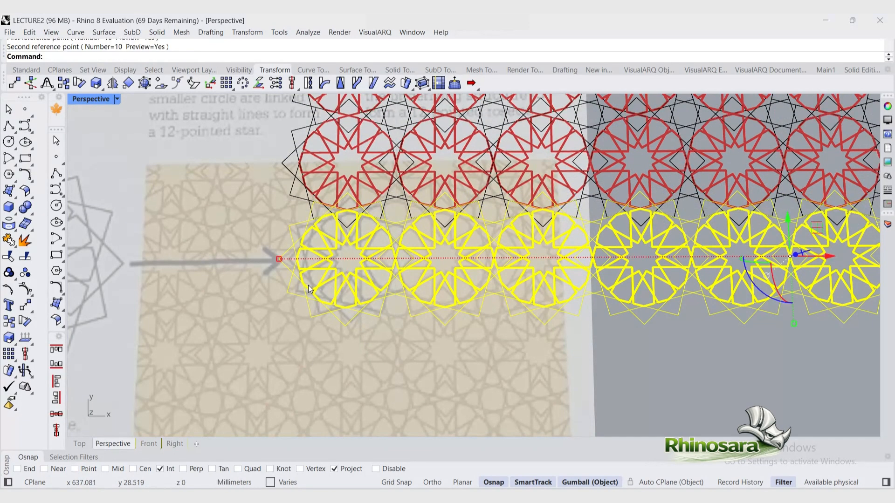
pyautogui.scroll(-4, 309, 289)
pyautogui.click(443, 376)
pyautogui.scroll(-3, 482, 238)
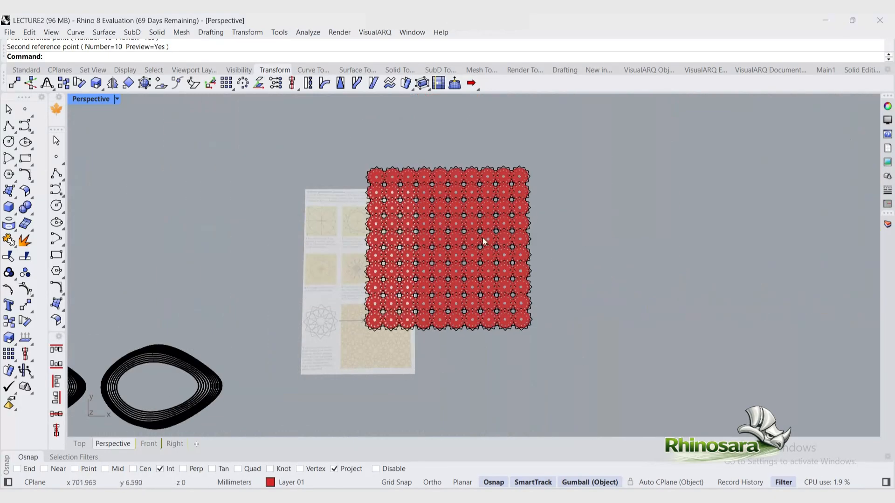
# Step: Switch the Perspective viewport to Monochrome display mode
pyautogui.scroll(3, 482, 238)
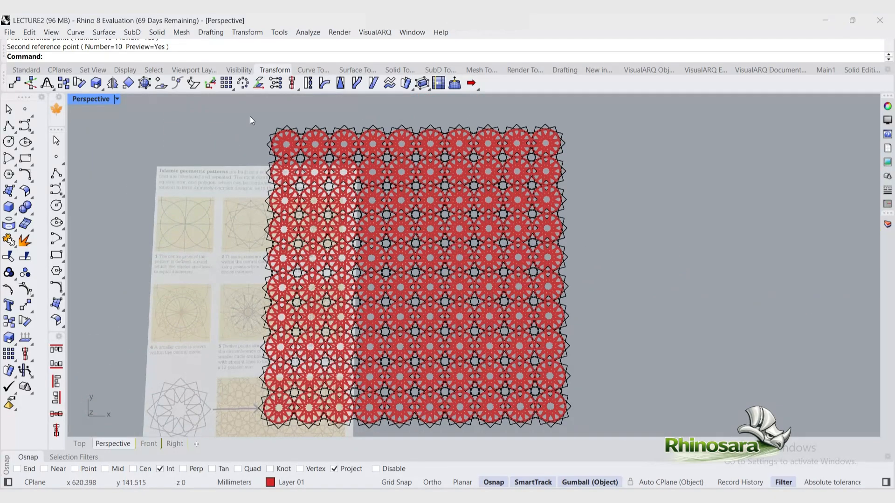
pyautogui.scroll(-2, 248, 108)
pyautogui.scroll(3, 251, 120)
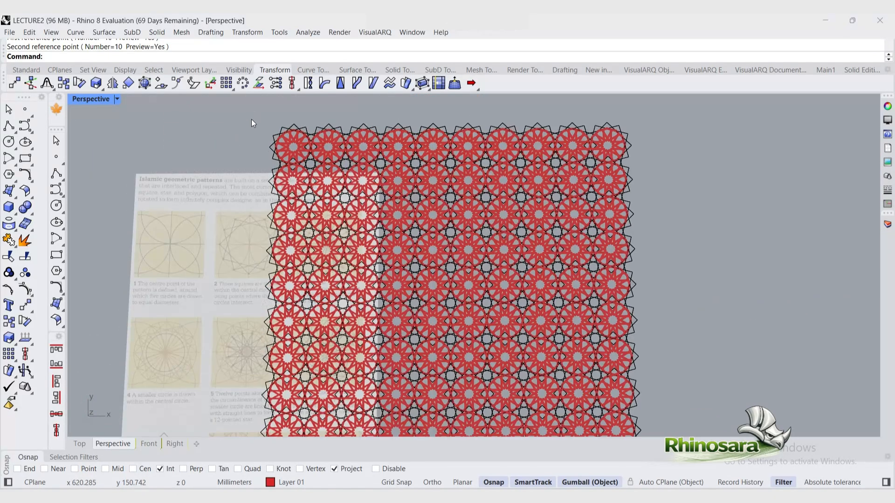
pyautogui.click(117, 100)
pyautogui.click(161, 147)
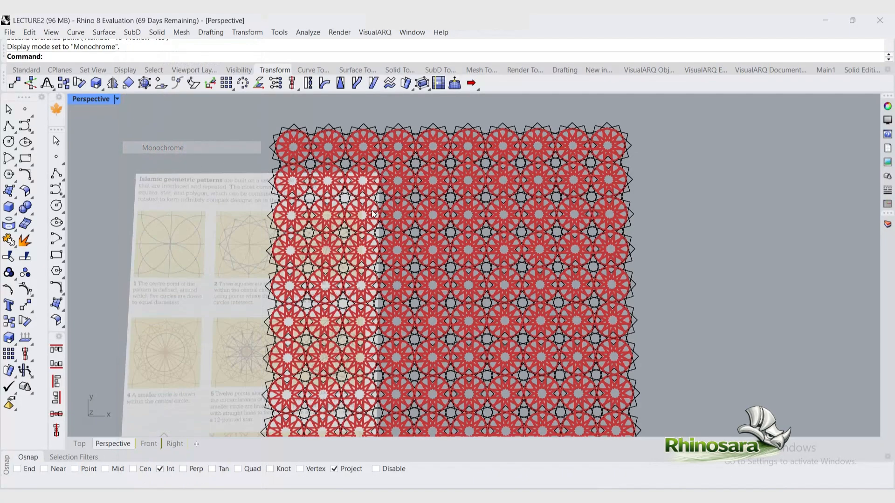
# Step: Zoom around and select the finished tiled star pattern to examine it as a whole
pyautogui.scroll(-2, 470, 360)
pyautogui.scroll(5, 543, 387)
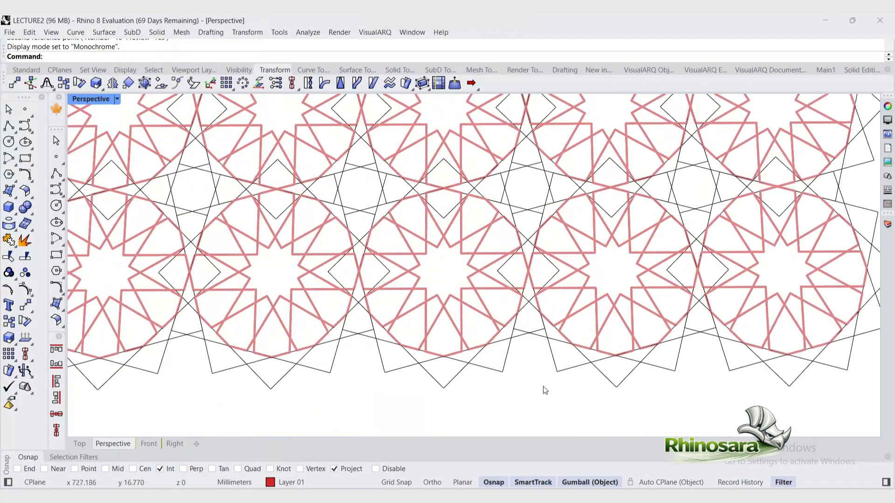
pyautogui.scroll(-2, 581, 416)
pyautogui.scroll(-7, 580, 416)
pyautogui.scroll(4, 581, 260)
pyautogui.scroll(-6, 377, 270)
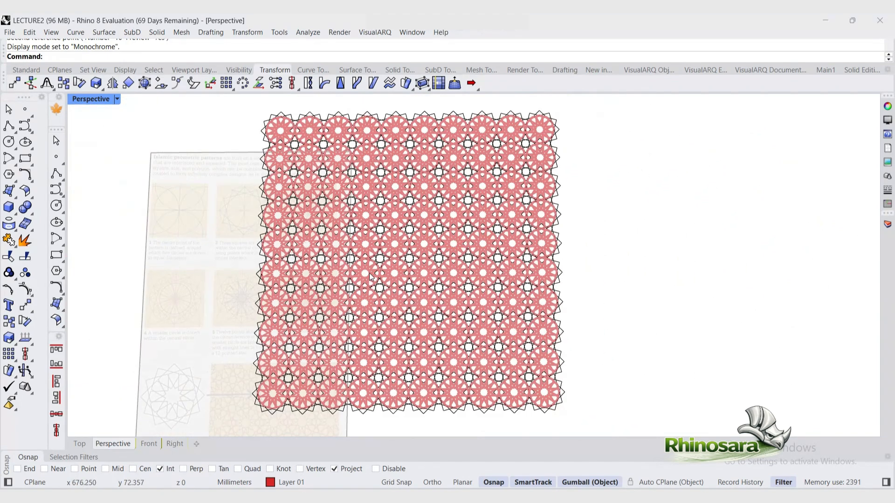
pyautogui.moveTo(253, 123)
pyautogui.mouseDown()
pyautogui.moveTo(429, 315)
pyautogui.moveTo(610, 442)
pyautogui.mouseUp()
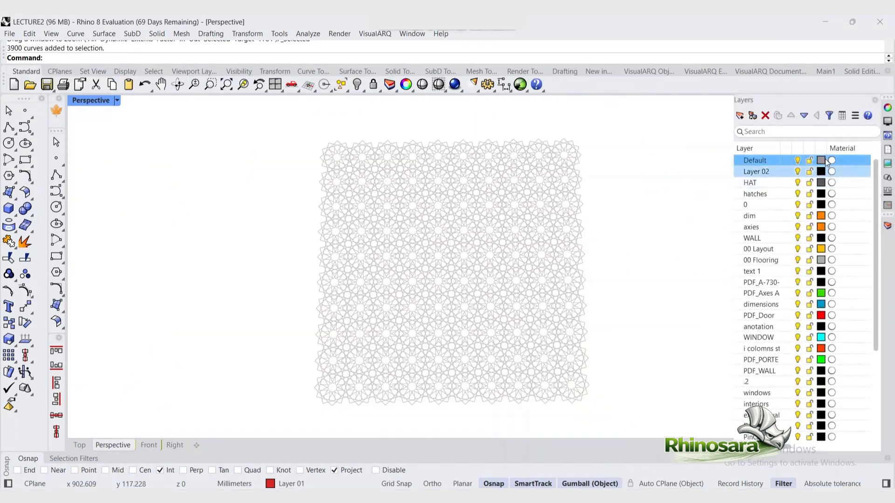
pyautogui.click(819, 161)
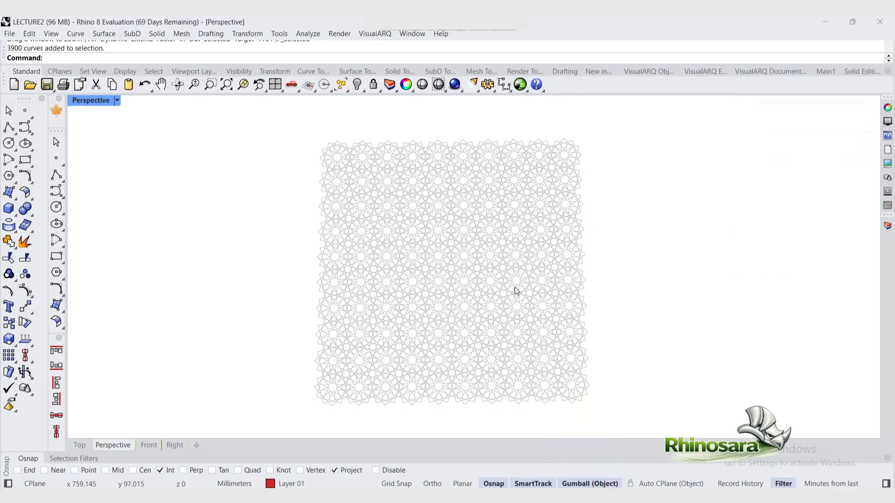
pyautogui.scroll(6, 489, 369)
pyautogui.moveTo(489, 369); pyautogui.dragTo(476, 394, button='right')
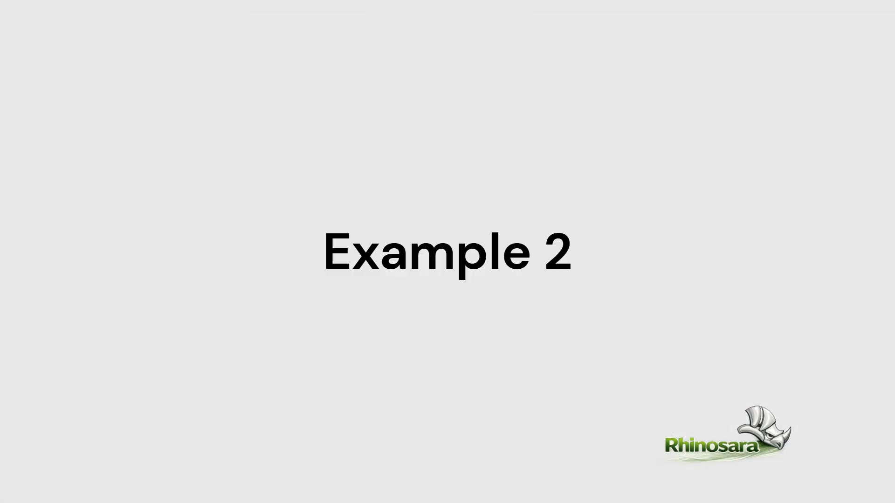
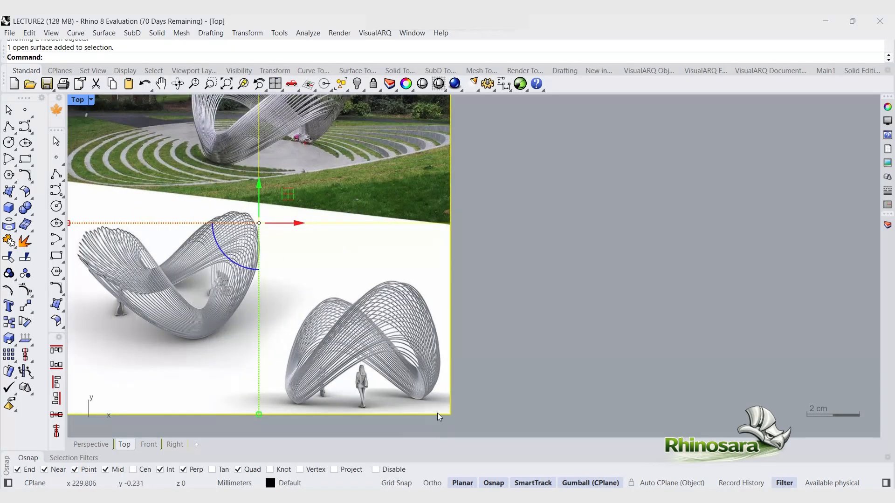
# Step: Restore the four-viewport layout and make the Front viewport active
pyautogui.doubleClick(78, 99)
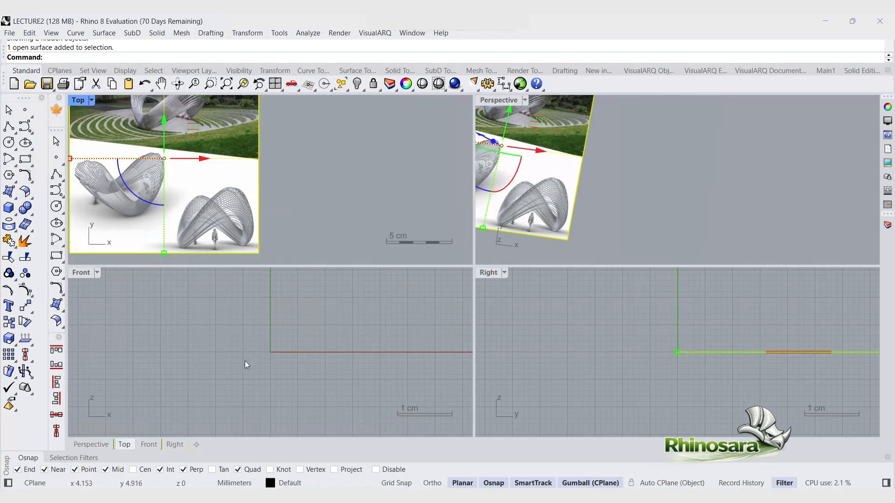
pyautogui.scroll(-14, 218, 376)
pyautogui.click(164, 365)
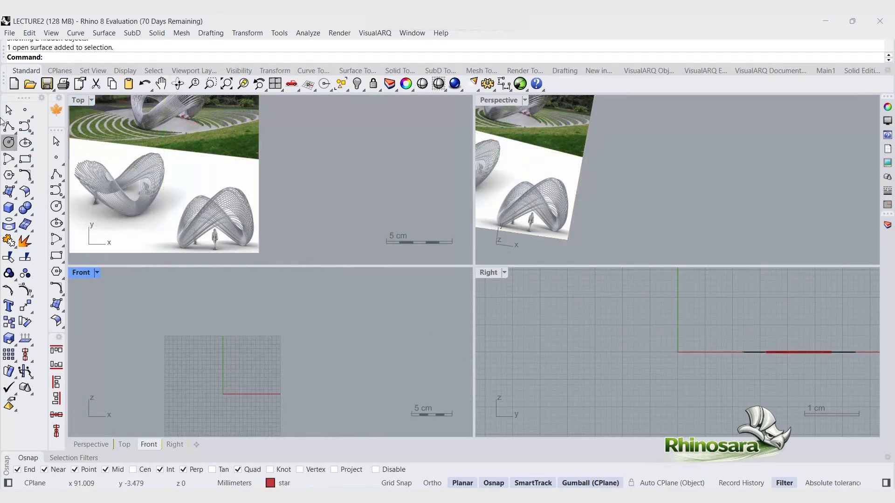
pyautogui.click(25, 126)
pyautogui.click(256, 384)
pyautogui.press('Escape')
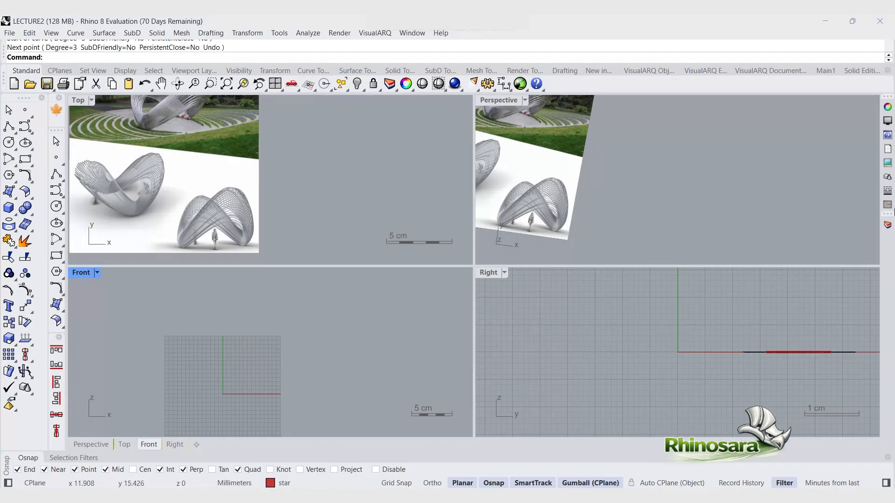
# Step: Make Default the current layer
pyautogui.click(888, 227)
pyautogui.click(742, 159)
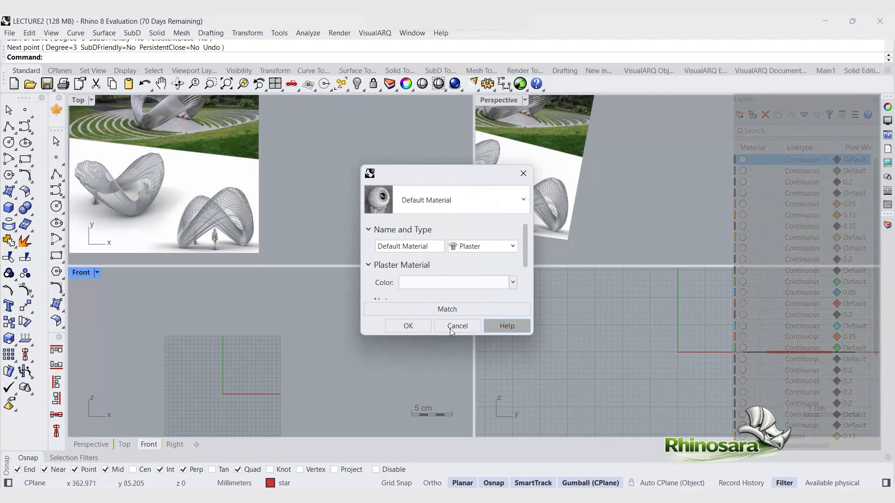
pyautogui.click(456, 327)
pyautogui.click(298, 483)
pyautogui.click(345, 244)
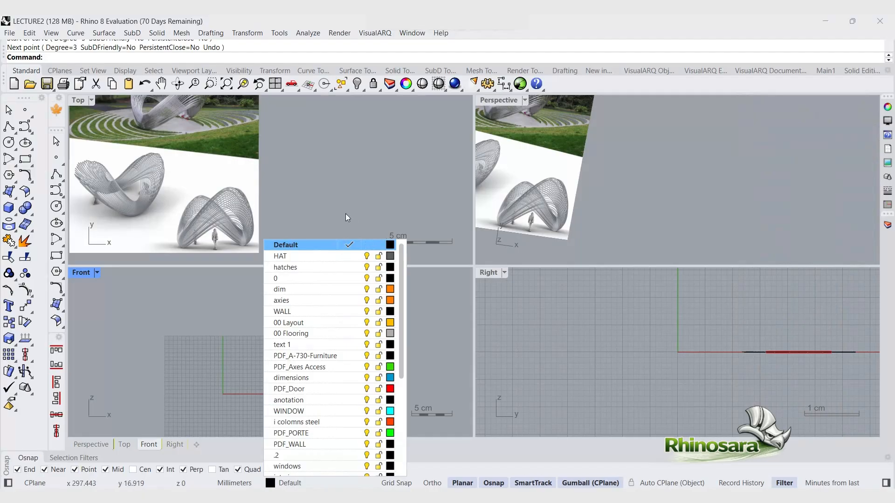
pyautogui.click(345, 217)
# Step: Draw an arch-shaped four-point curve in the Front viewport
pyautogui.click(24, 127)
pyautogui.scroll(6, 246, 383)
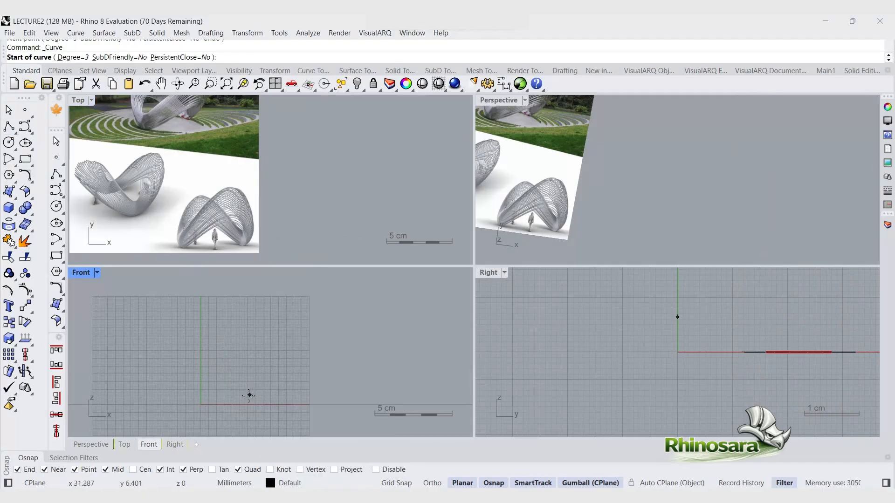
pyautogui.click(249, 396)
pyautogui.click(284, 341)
pyautogui.click(307, 352)
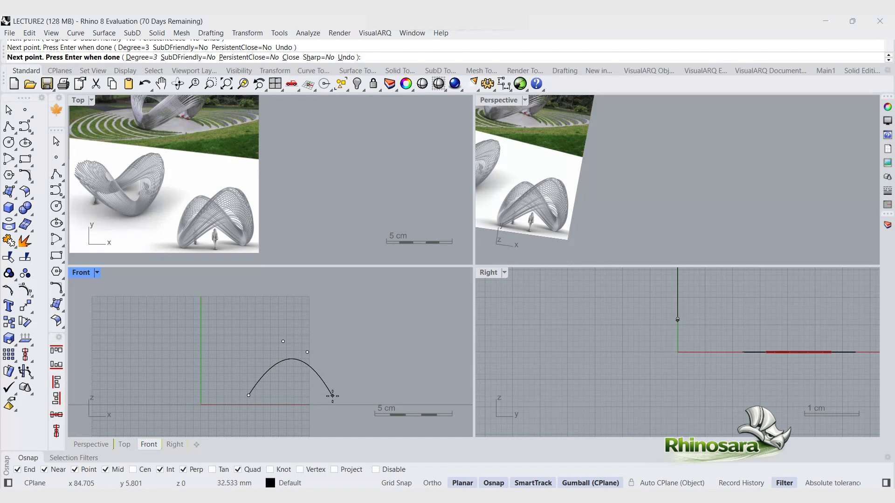
pyautogui.click(332, 396)
pyautogui.rightClick(343, 399)
# Step: Select the arch's two end control points and align them to the bottom at the same height
pyautogui.click(329, 393)
pyautogui.moveTo(223, 384); pyautogui.dragTo(350, 413)
pyautogui.scroll(5, 301, 398)
pyautogui.click(56, 365)
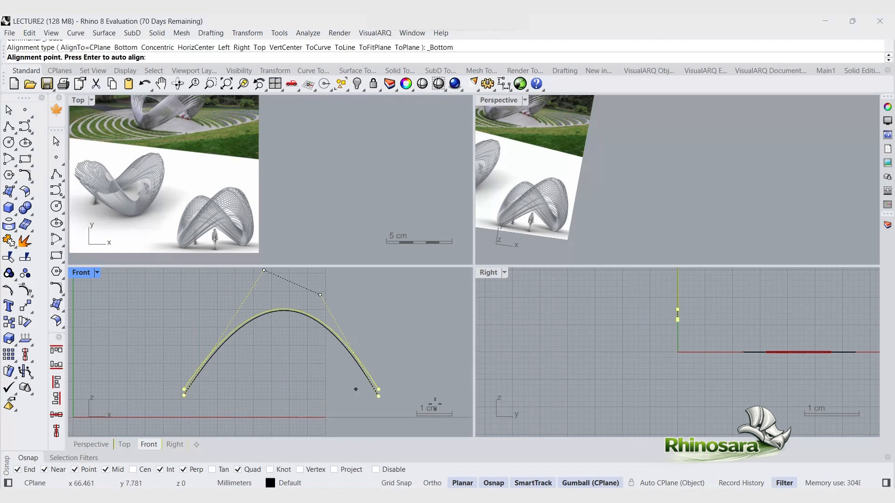
pyautogui.click(390, 418)
# Step: Select the arch's two upper control points and align them to the same height
pyautogui.click(320, 295)
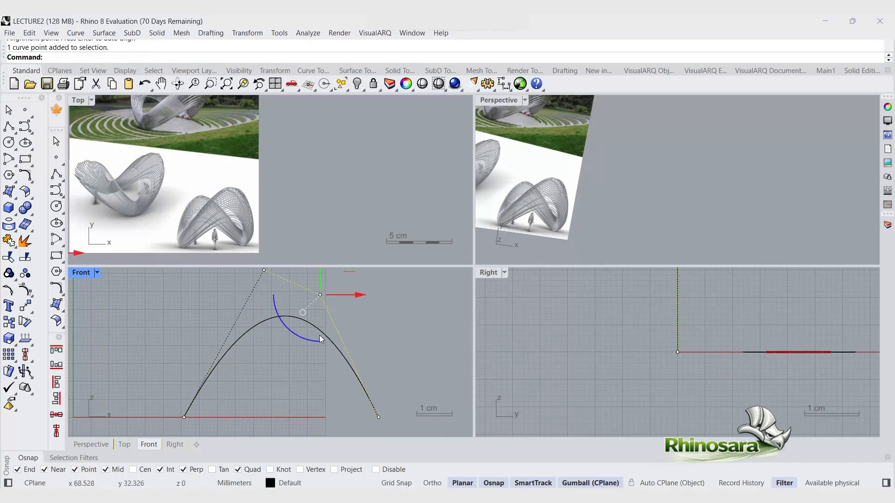
pyautogui.scroll(-5, 243, 377)
pyautogui.moveTo(229, 308); pyautogui.dragTo(302, 330)
pyautogui.scroll(8, 246, 344)
pyautogui.click(57, 365)
pyautogui.click(333, 345)
pyautogui.scroll(-2, 256, 336)
pyautogui.scroll(-3, 319, 353)
pyautogui.scroll(5, 315, 360)
pyautogui.scroll(-8, 297, 333)
pyautogui.scroll(3, 298, 336)
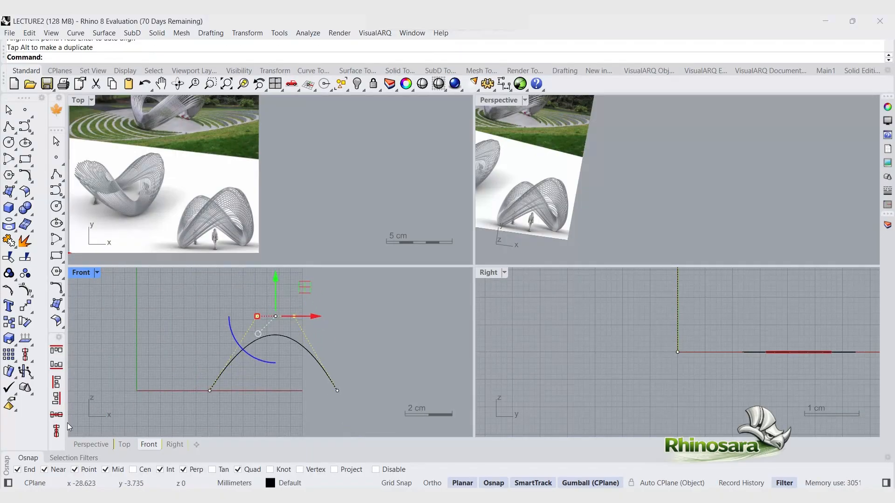
# Step: Turn off the curve's control points and deselect it
pyautogui.click(312, 344)
pyautogui.press('Escape')
pyautogui.press('Escape')
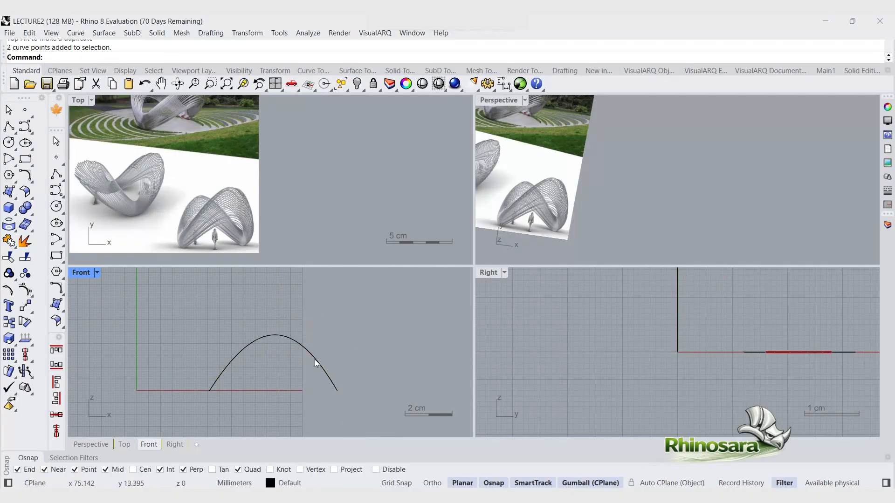
pyautogui.click(315, 360)
pyautogui.press('Escape')
# Step: Maximize the Perspective view and apply Symmetry to the arch, placing the symmetry plane through its end point
pyautogui.doubleClick(498, 104)
pyautogui.scroll(-10, 424, 293)
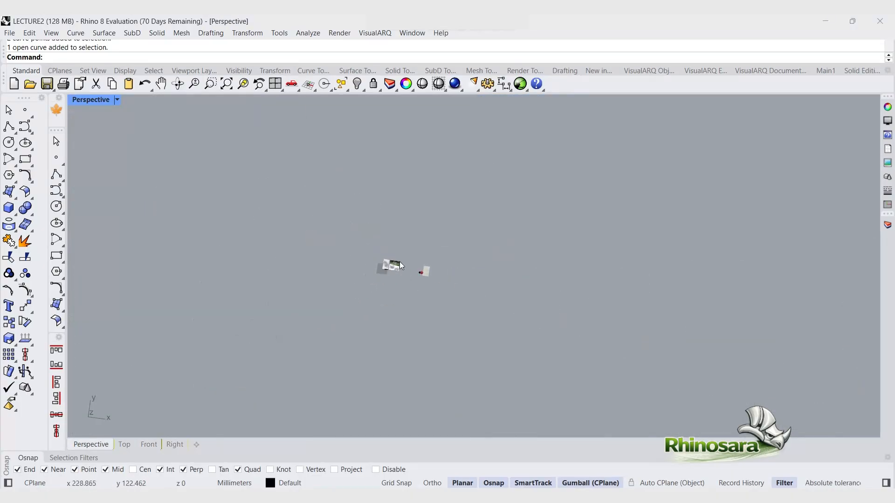
pyautogui.scroll(6, 423, 269)
pyautogui.click(261, 329)
pyautogui.click(327, 357)
pyautogui.moveTo(317, 335); pyautogui.dragTo(101, 255, button='right')
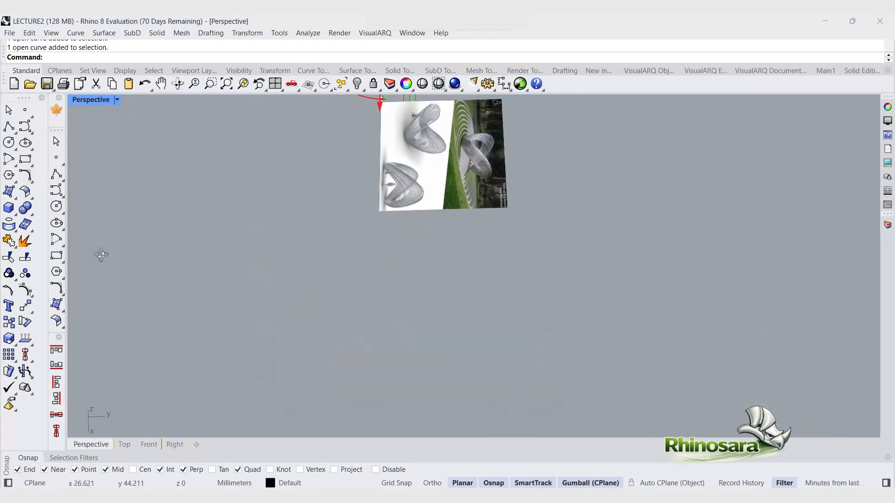
pyautogui.scroll(-6, 187, 224)
pyautogui.scroll(12, 275, 254)
pyautogui.moveTo(286, 240); pyautogui.dragTo(340, 288)
pyautogui.write('S')
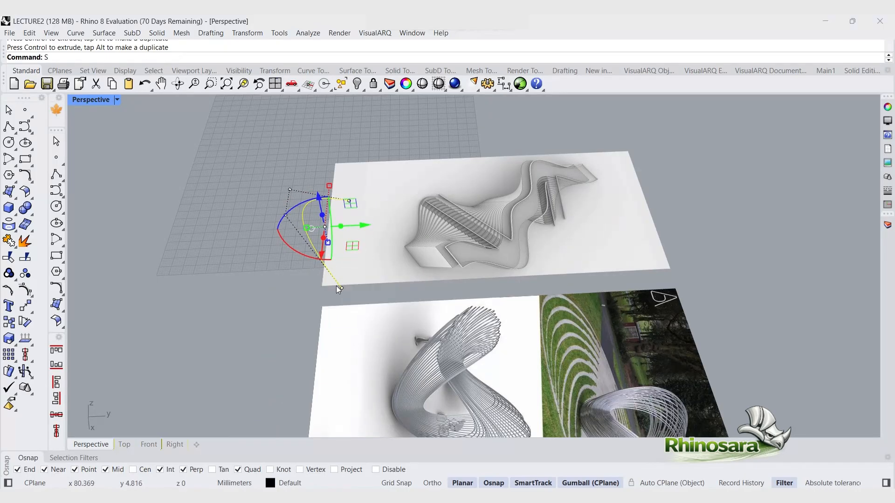
pyautogui.write('ymmetry')
pyautogui.press('Return')
pyautogui.click(343, 289)
pyautogui.click(349, 202)
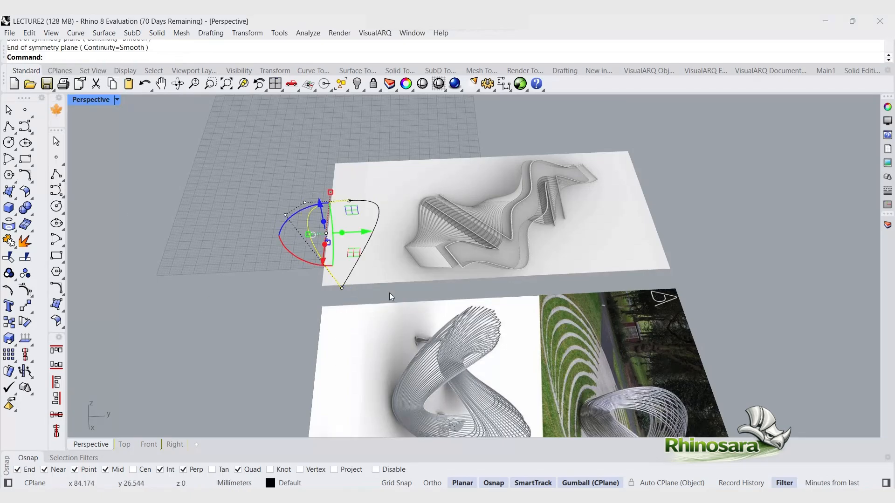
pyautogui.click(388, 298)
pyautogui.scroll(5, 354, 288)
pyautogui.click(367, 228)
pyautogui.moveTo(408, 192); pyautogui.dragTo(453, 190)
pyautogui.hotkey('ctrl', 'z')
pyautogui.click(450, 191)
pyautogui.click(428, 186)
pyautogui.click(252, 225)
pyautogui.moveTo(250, 226); pyautogui.dragTo(275, 219, button='right')
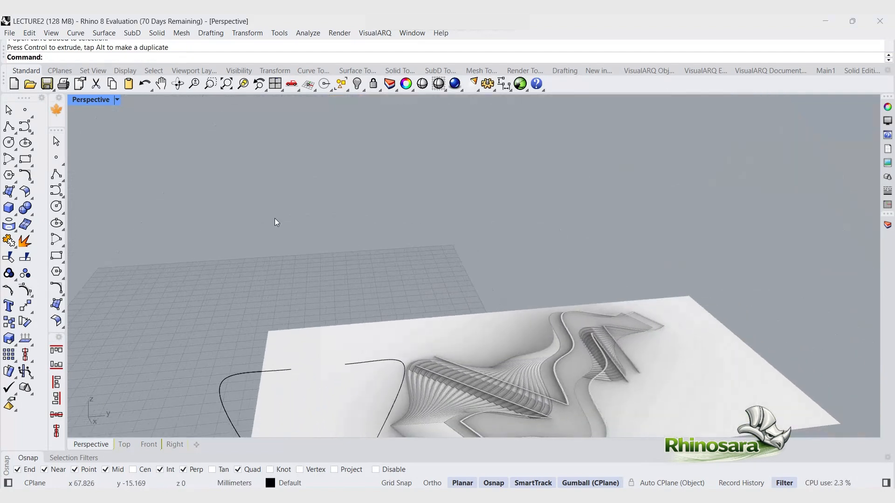
pyautogui.keyDown('shift'); pyautogui.moveTo(279, 431); pyautogui.dragTo(270, 377, button='right'); pyautogui.keyUp('shift')
pyautogui.click(265, 378)
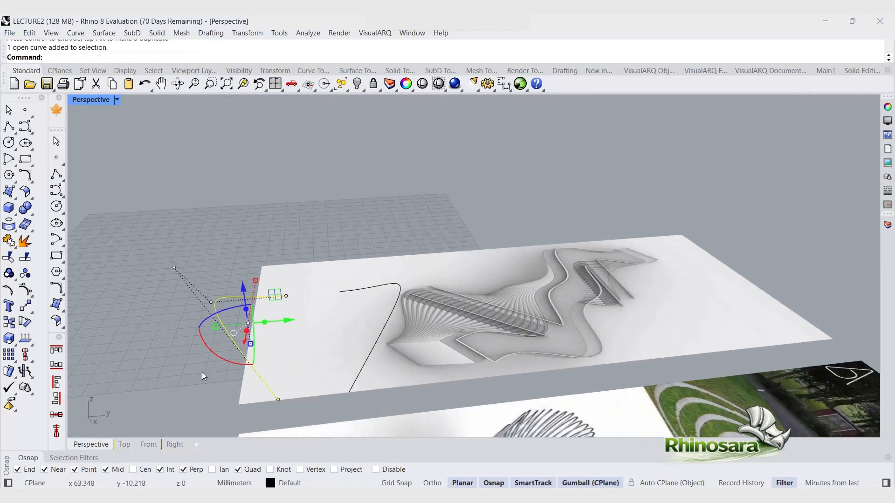
pyautogui.moveTo(202, 383); pyautogui.dragTo(179, 394, button='right')
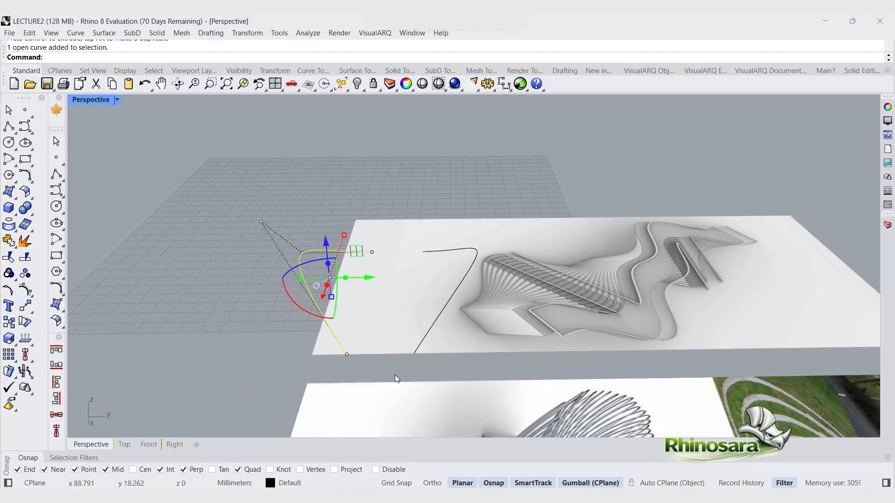
# Step: Blend two curve ends with BlendCrv using Tangency continuity on both sides, adjusting one blend control point
pyautogui.write('Bli')
pyautogui.press('BackSpace')
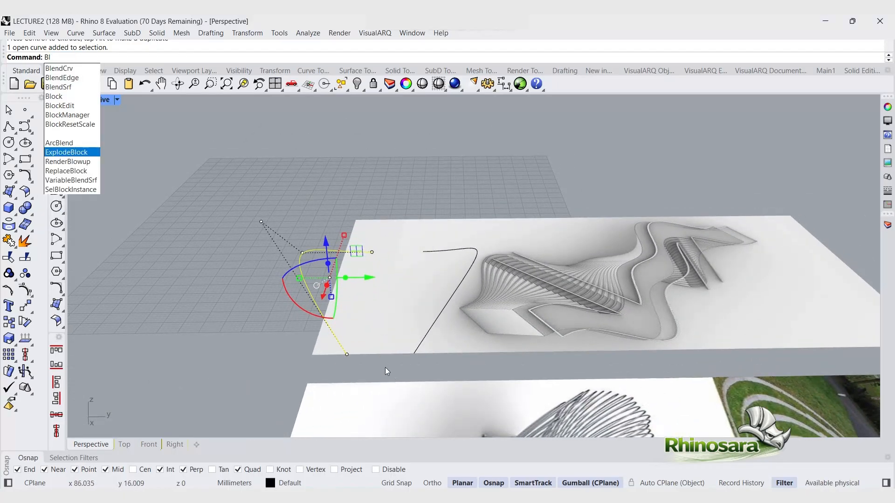
pyautogui.write('endCrv')
pyautogui.press('Return')
pyautogui.click(339, 349)
pyautogui.click(414, 355)
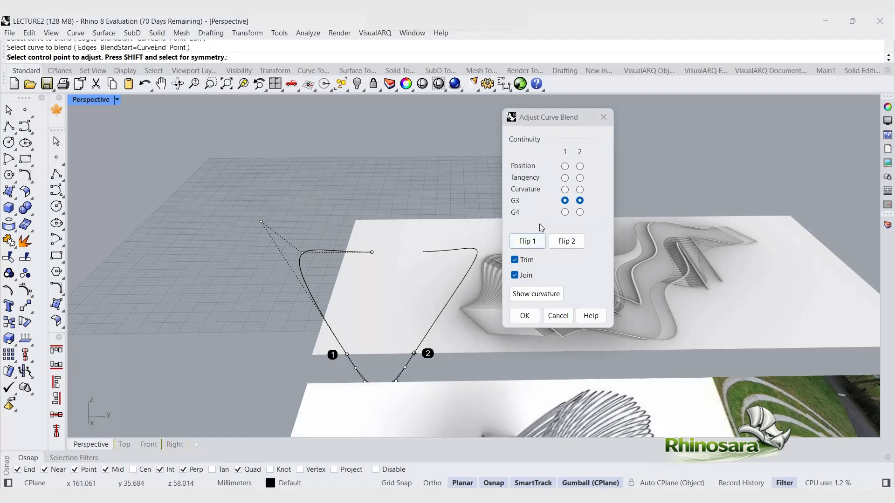
pyautogui.click(565, 178)
pyautogui.click(580, 179)
pyautogui.moveTo(480, 300); pyautogui.dragTo(414, 280, button='right')
pyautogui.moveTo(579, 115); pyautogui.dragTo(733, 136)
pyautogui.scroll(3, 553, 341)
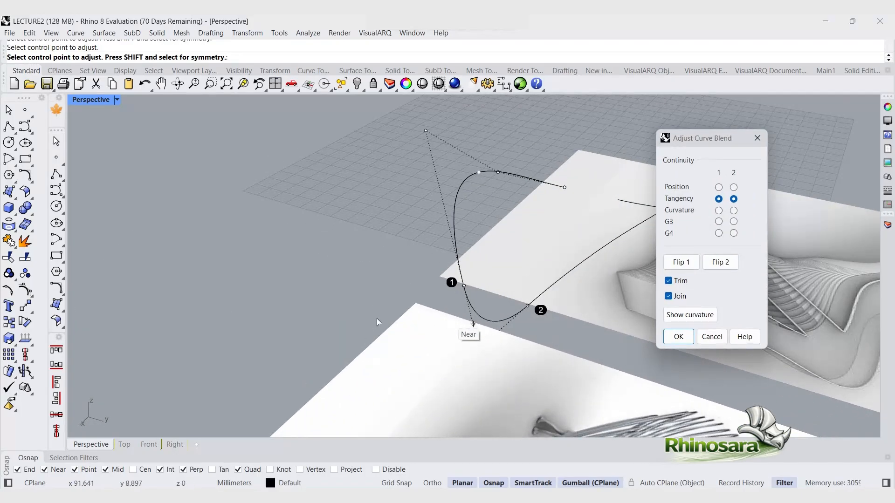
pyautogui.click(489, 382)
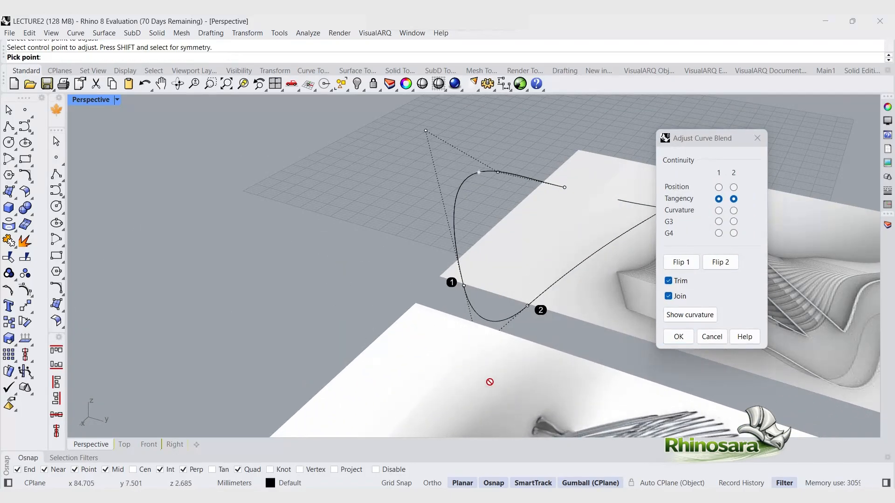
pyautogui.click(679, 338)
# Step: Repeat BlendCrv between the other pair of curve ends to close the loop
pyautogui.rightClick(629, 204)
pyautogui.click(554, 190)
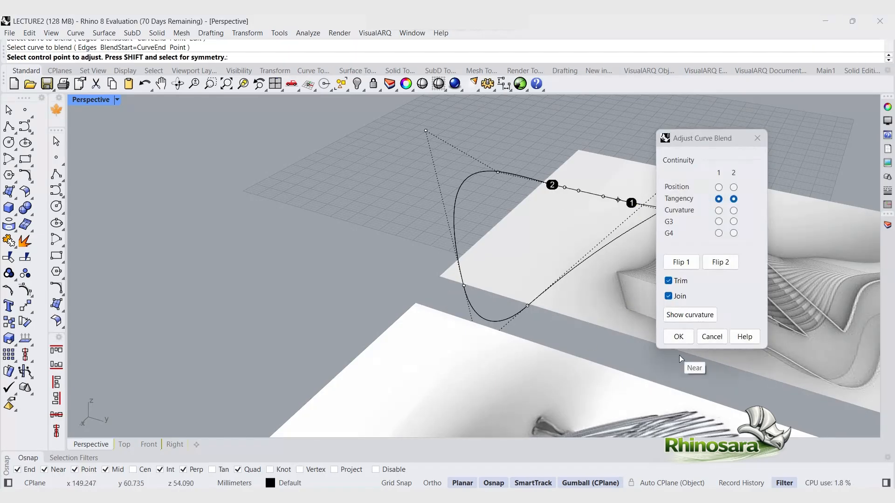
pyautogui.click(679, 335)
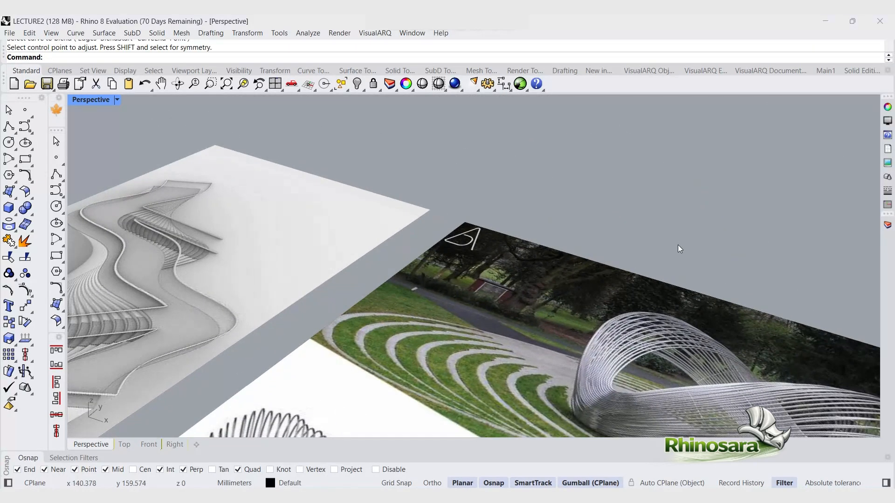
# Step: Hide the two reference picture planes, then undo the hiding
pyautogui.scroll(-5, 393, 356)
pyautogui.moveTo(393, 356); pyautogui.dragTo(581, 344, button='right')
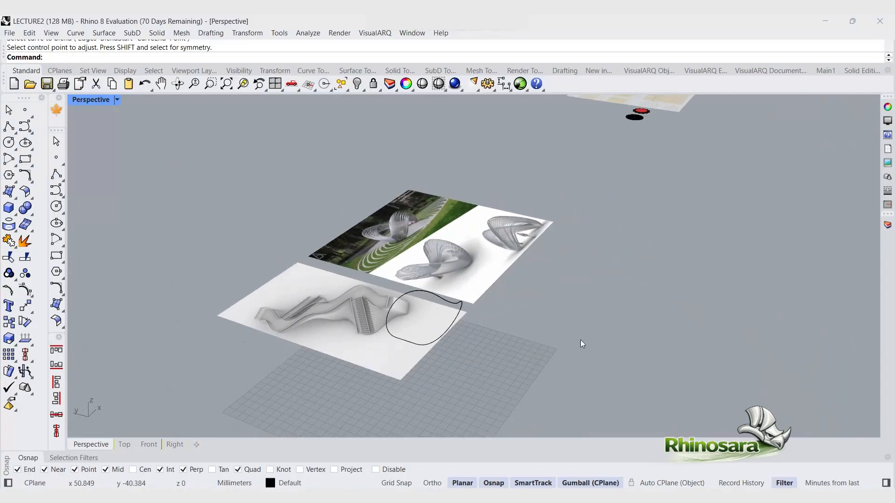
pyautogui.click(364, 358)
pyautogui.keyDown('shift'); pyautogui.click(408, 232); pyautogui.keyUp('shift')
pyautogui.hotkey('ctrl', 'h')
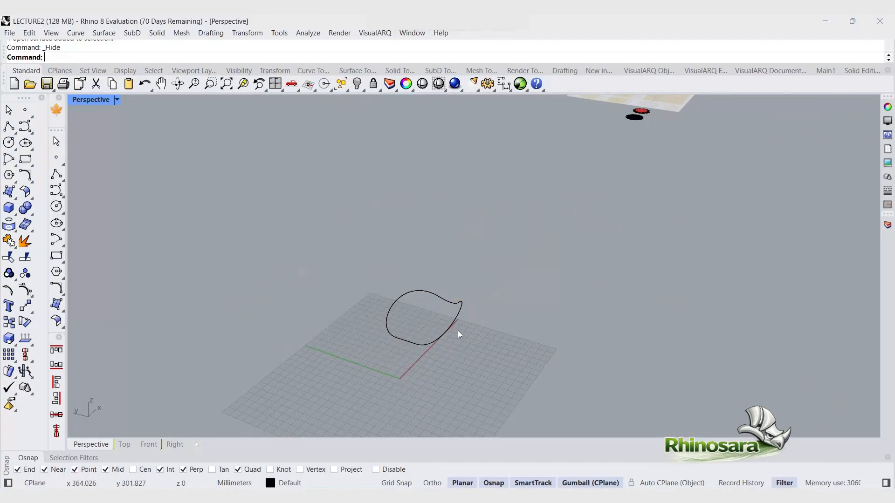
pyautogui.scroll(6, 459, 333)
pyautogui.moveTo(458, 334); pyautogui.dragTo(421, 352, button='right')
pyautogui.hotkey('ctrl', 'z')
# Step: Undo both blend curves and the Symmetry operation
pyautogui.click(512, 306)
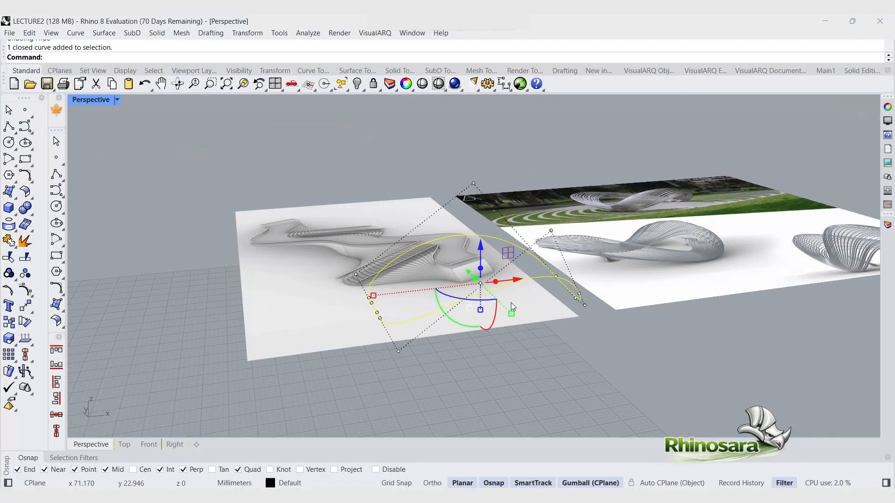
pyautogui.moveTo(376, 322); pyautogui.dragTo(391, 341, button='right')
pyautogui.hotkey('ctrl', 'z')
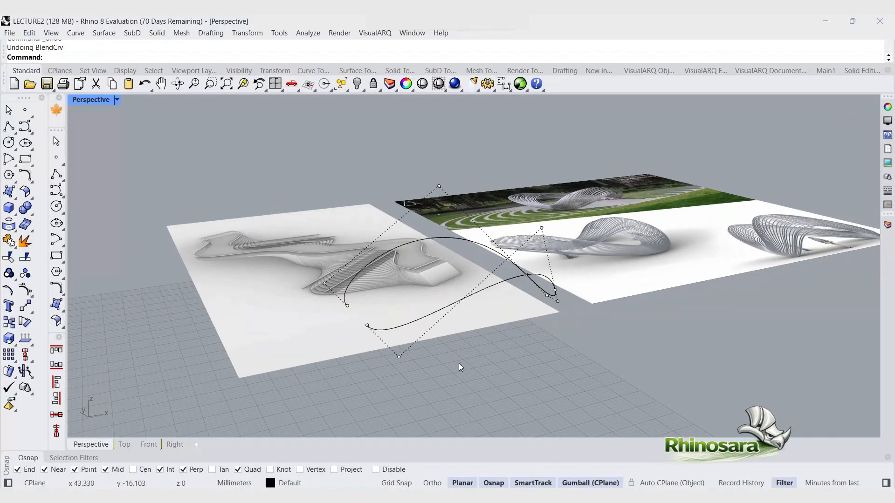
pyautogui.moveTo(460, 367)
pyautogui.mouseDown(button='right')
pyautogui.moveTo(448, 339)
pyautogui.moveTo(483, 350)
pyautogui.moveTo(446, 368)
pyautogui.mouseUp(button='right')
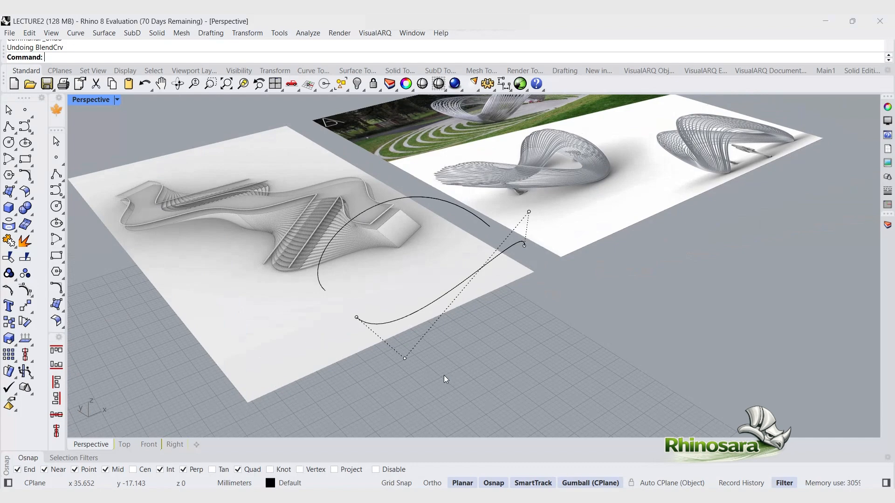
pyautogui.hotkey('ctrl', 'z')
pyautogui.hotkey('ctrl', 'z')
# Step: Reapply Symmetry to the arch curve, picking the symmetry plane through its end point
pyautogui.click(562, 322)
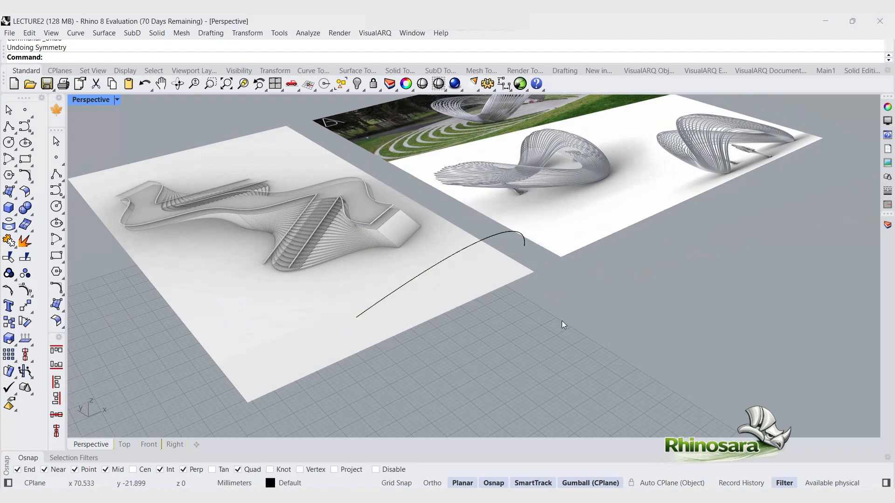
pyautogui.moveTo(562, 321); pyautogui.dragTo(411, 308, button='right')
pyautogui.click(387, 323)
pyautogui.moveTo(374, 275); pyautogui.dragTo(552, 278)
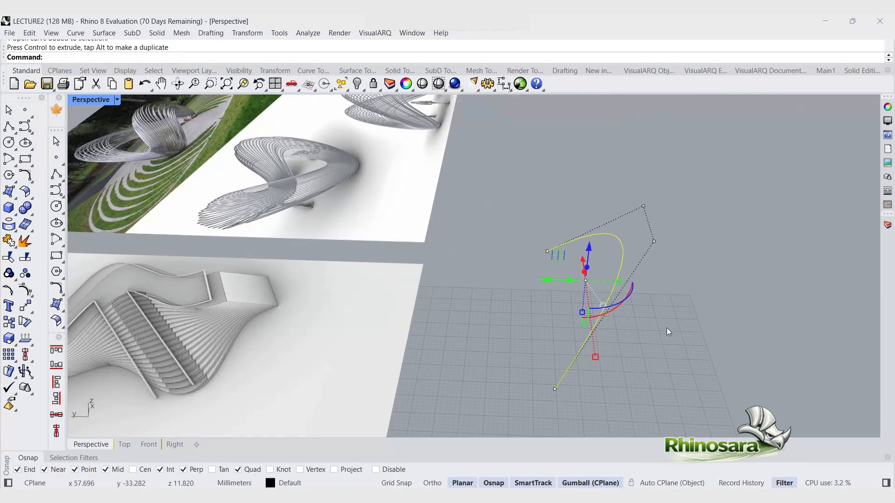
pyautogui.click(667, 328)
pyautogui.click(616, 279)
pyautogui.moveTo(691, 358); pyautogui.dragTo(635, 340, button='right')
pyautogui.write('Symmetry')
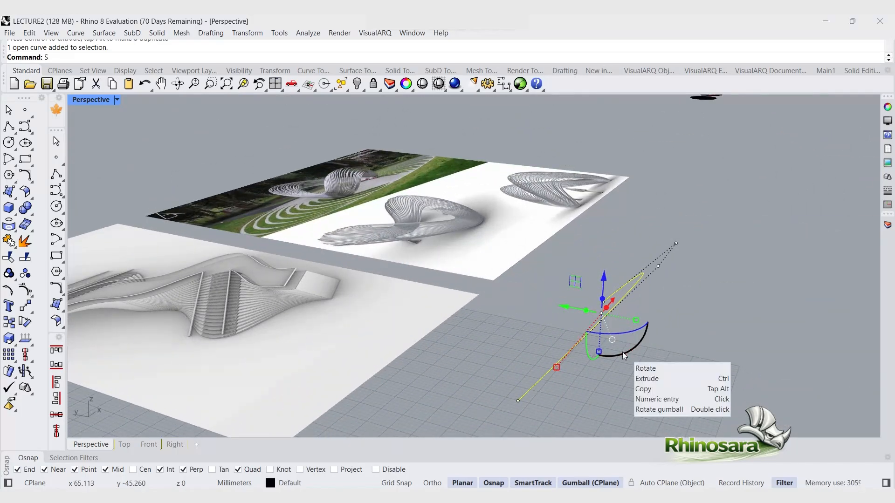
pyautogui.press('Return')
pyautogui.click(495, 388)
pyautogui.click(598, 280)
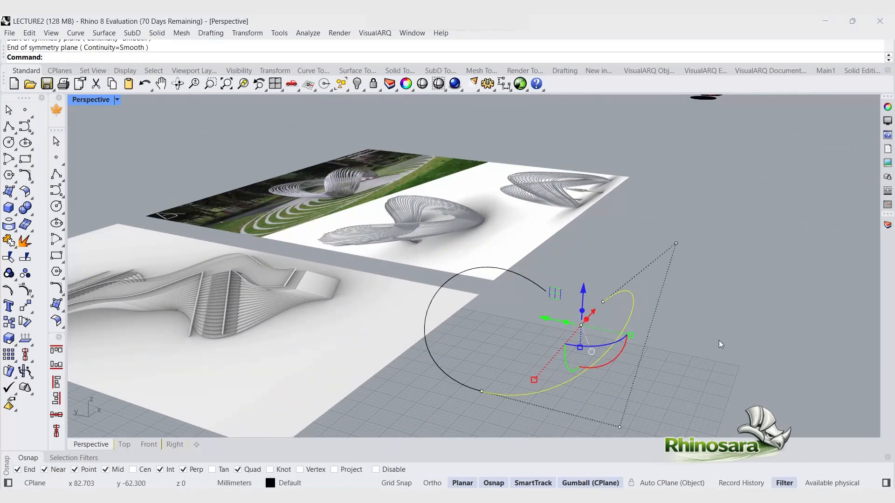
pyautogui.press('Escape')
pyautogui.moveTo(725, 343); pyautogui.dragTo(434, 355, button='right')
pyautogui.click(434, 356)
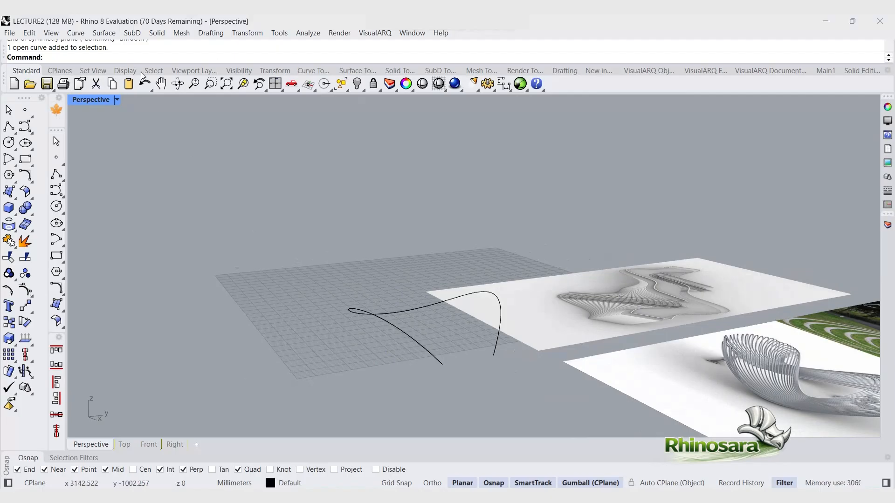
# Step: Blend the two open curve ends with BlendCrv, setting tangency continuity at both ends, to close the loop
pyautogui.click(313, 70)
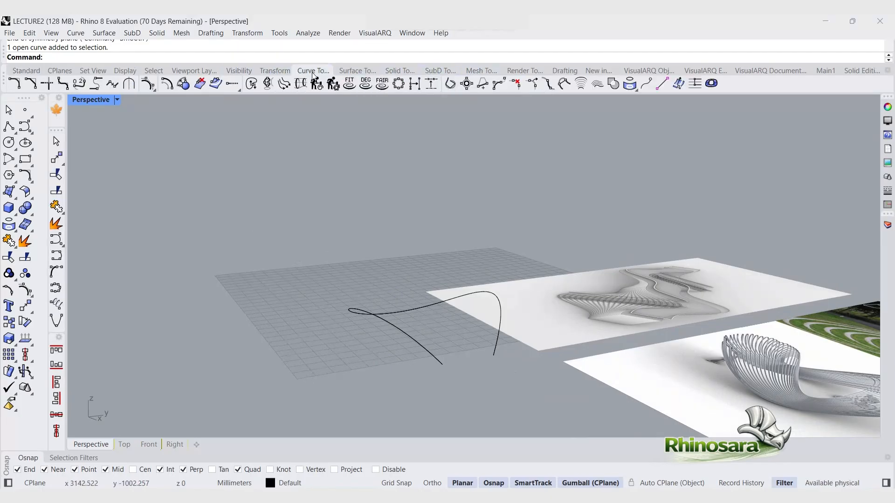
pyautogui.click(63, 85)
pyautogui.click(82, 88)
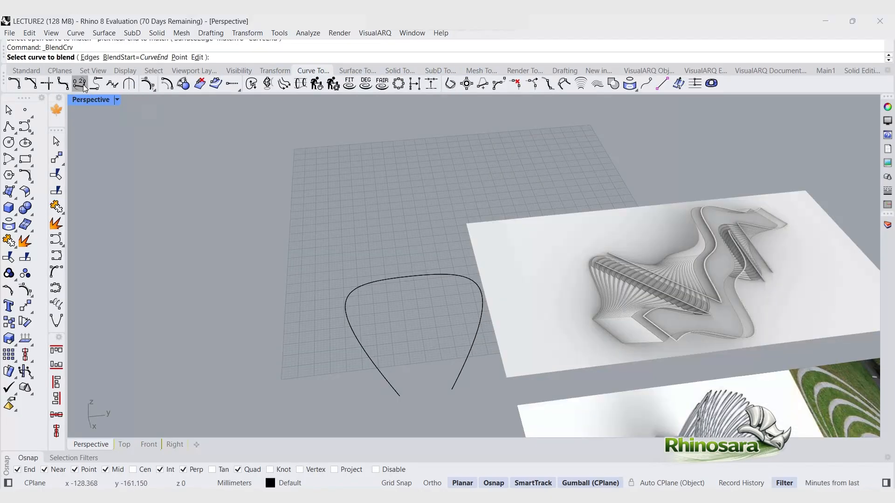
pyautogui.click(379, 388)
pyautogui.click(455, 376)
pyautogui.moveTo(466, 390); pyautogui.dragTo(475, 348, button='right')
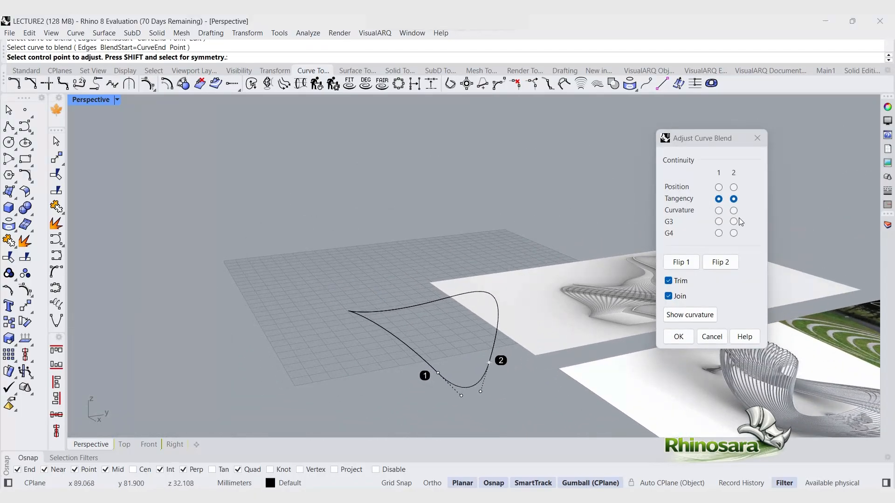
pyautogui.click(719, 210)
pyautogui.click(734, 210)
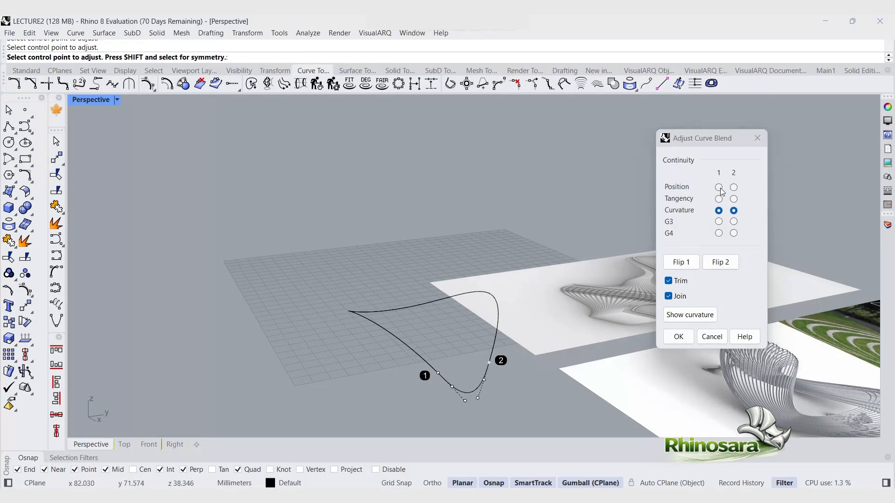
pyautogui.click(719, 187)
pyautogui.click(733, 187)
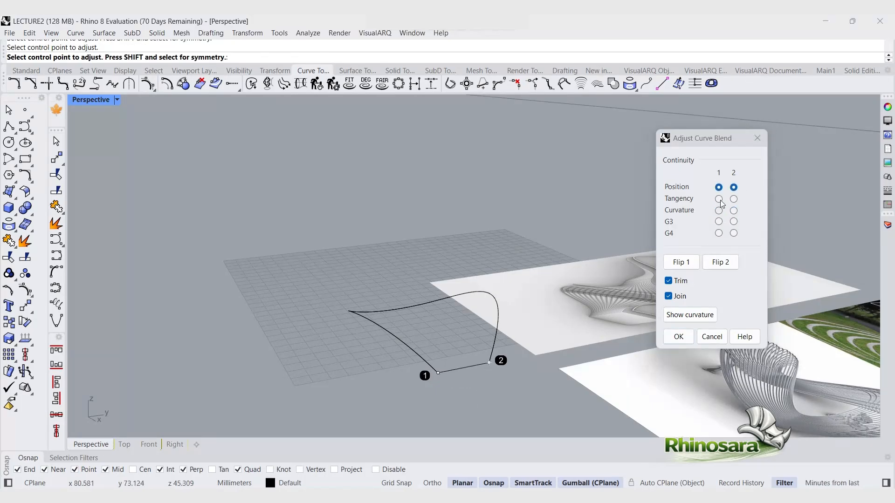
pyautogui.click(719, 199)
pyautogui.click(734, 200)
pyautogui.click(680, 336)
# Step: Select the closed curve and rebuild it as a degree 3 curve
pyautogui.moveTo(351, 410); pyautogui.dragTo(485, 396, button='right')
pyautogui.click(504, 364)
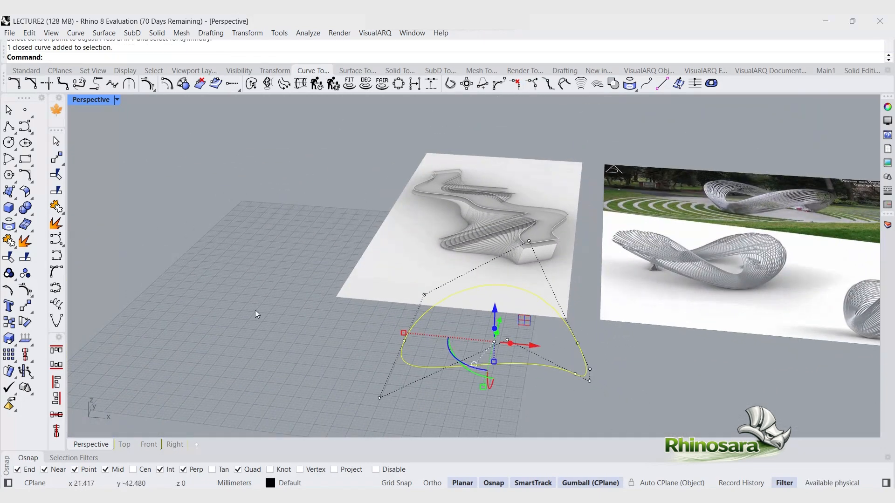
pyautogui.doubleClick(87, 102)
pyautogui.scroll(-7, 396, 183)
pyautogui.scroll(7, 299, 243)
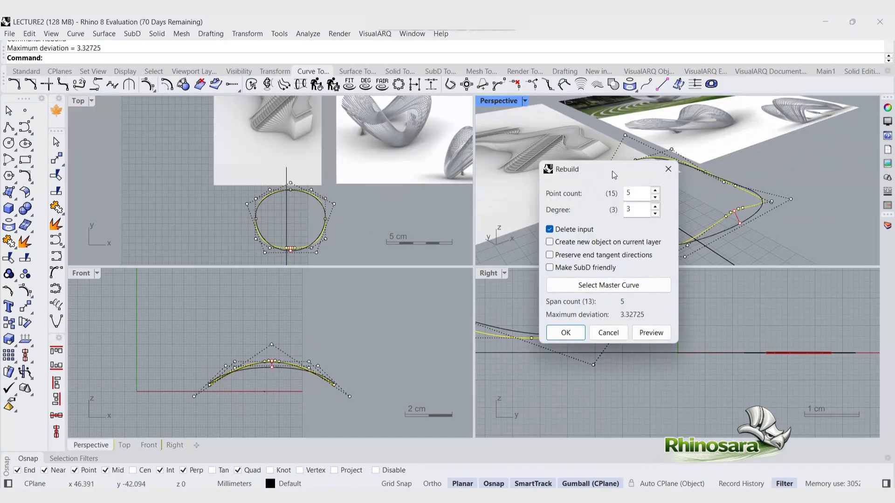
pyautogui.moveTo(614, 175); pyautogui.dragTo(837, 150)
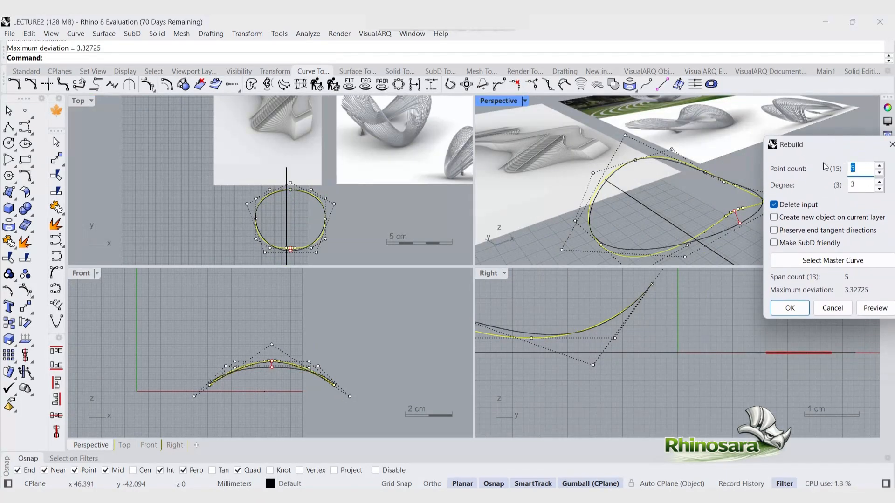
pyautogui.click(789, 309)
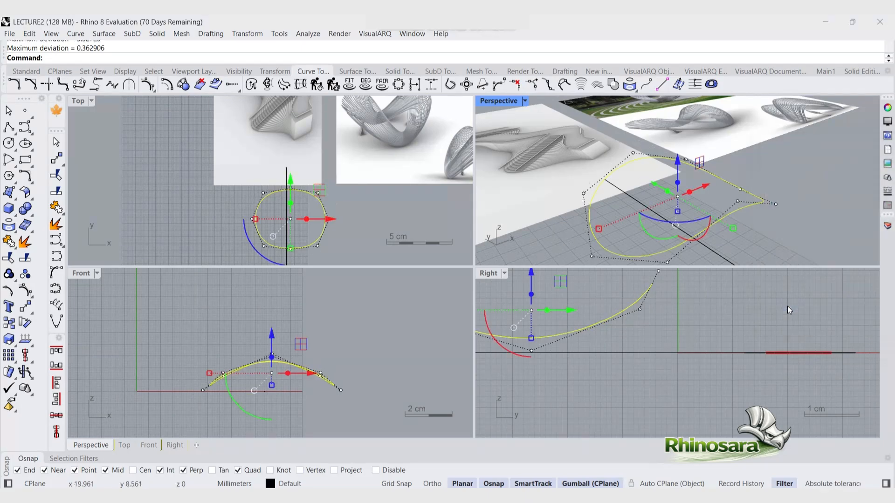
# Step: Move control points of the closed curve outward in the Top view to widen its shape
pyautogui.click(784, 229)
pyautogui.moveTo(782, 226); pyautogui.dragTo(656, 227, button='right')
pyautogui.click(719, 210)
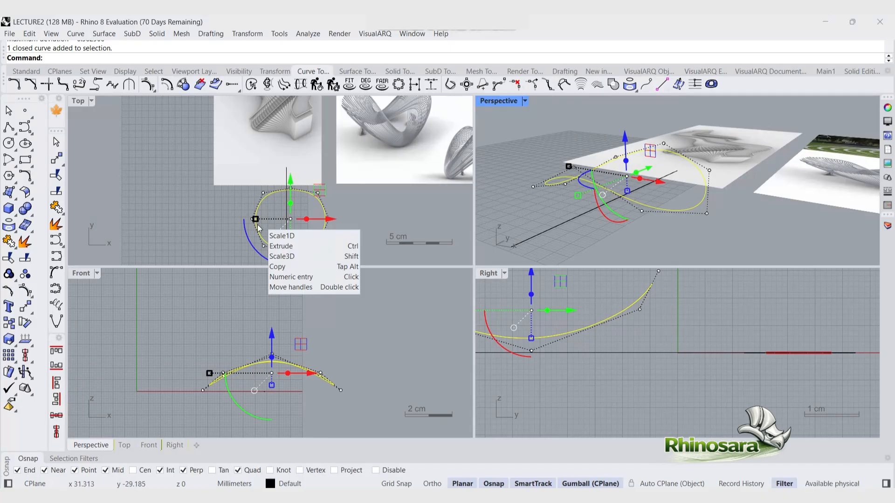
pyautogui.click(249, 173)
pyautogui.click(257, 228)
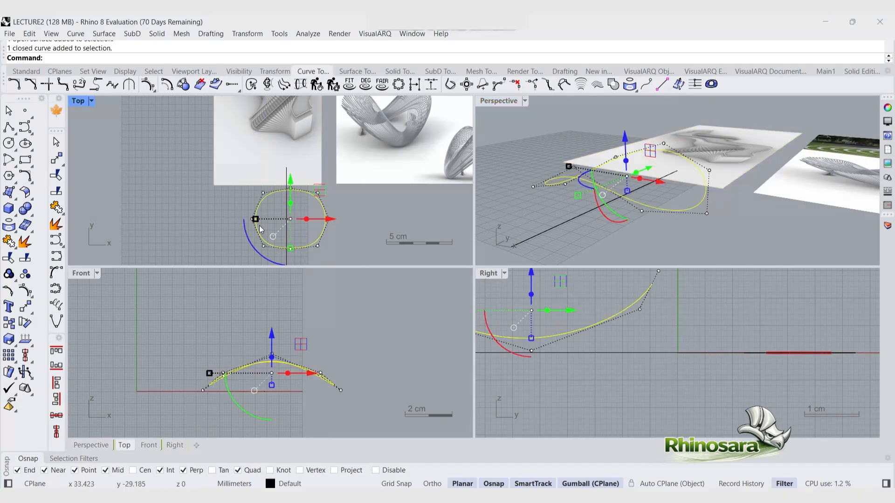
pyautogui.moveTo(255, 219); pyautogui.dragTo(246, 219)
pyautogui.click(307, 225)
pyautogui.click(256, 202)
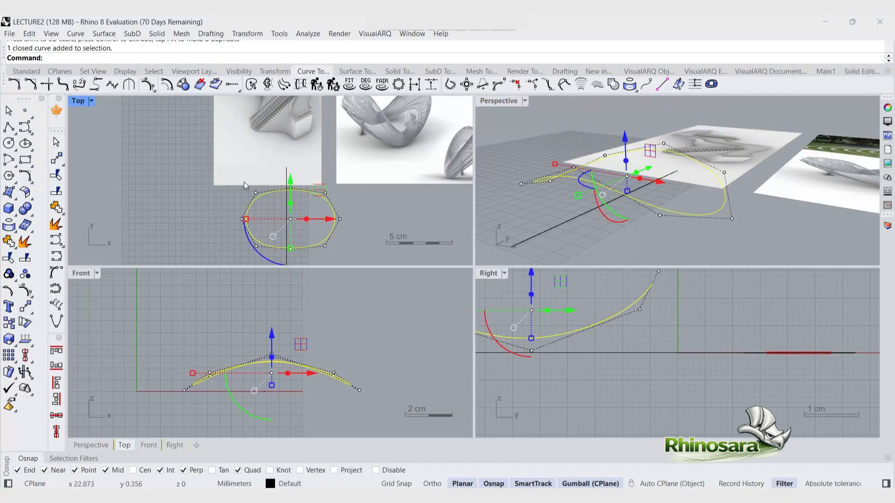
# Step: Scale a duplicate of the closed curve outward with the gumball to create a second, larger loop
pyautogui.click(244, 182)
pyautogui.click(246, 218)
pyautogui.moveTo(245, 217); pyautogui.dragTo(234, 213)
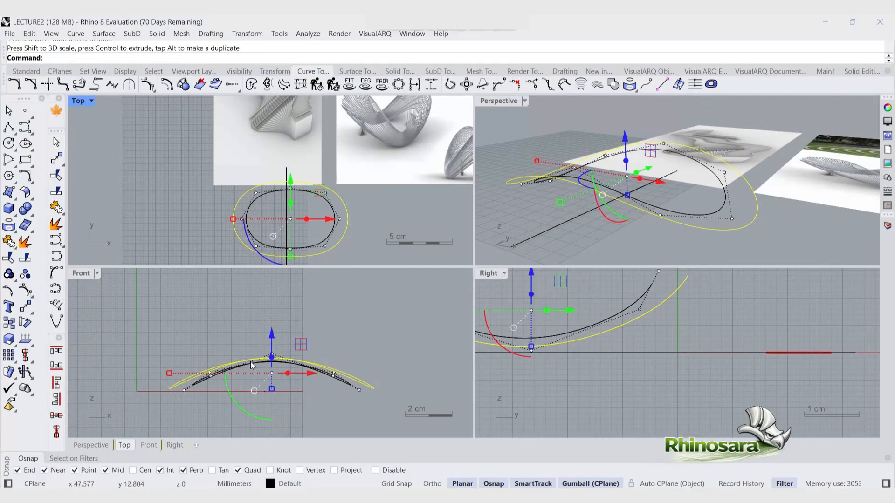
pyautogui.scroll(6, 251, 361)
pyautogui.moveTo(243, 295); pyautogui.dragTo(310, 357)
pyautogui.moveTo(292, 309)
pyautogui.mouseDown()
pyautogui.moveTo(292, 295)
pyautogui.moveTo(304, 349)
pyautogui.moveTo(290, 286)
pyautogui.moveTo(292, 293)
pyautogui.mouseUp()
pyautogui.hotkey('ctrl', 'z')
pyautogui.click(378, 365)
pyautogui.press('Escape')
pyautogui.press('Escape')
pyautogui.scroll(-3, 196, 365)
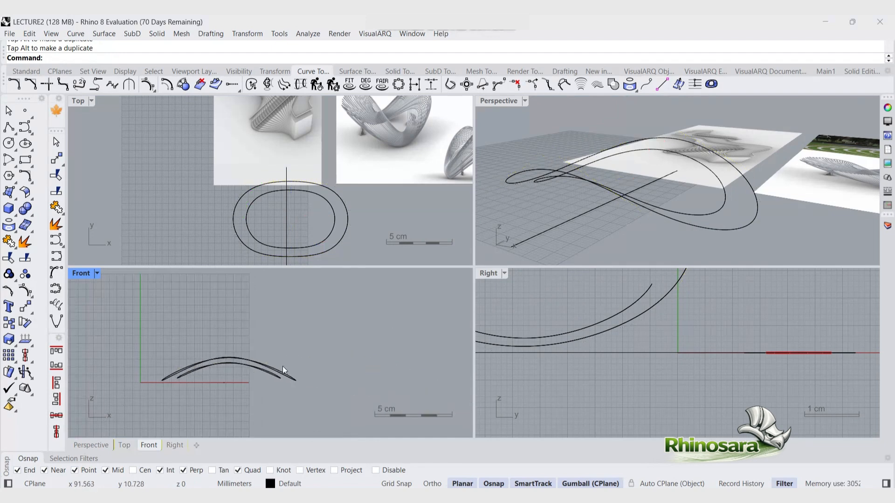
pyautogui.click(283, 368)
pyautogui.click(415, 300)
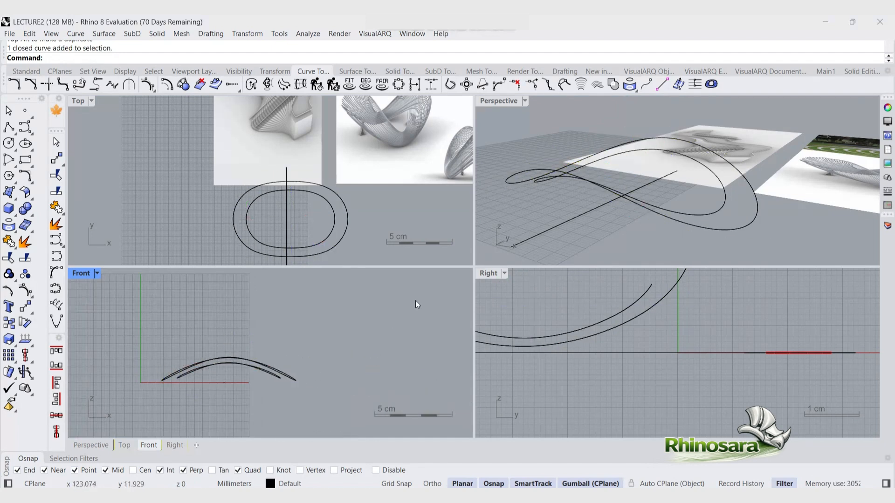
pyautogui.doubleClick(543, 176)
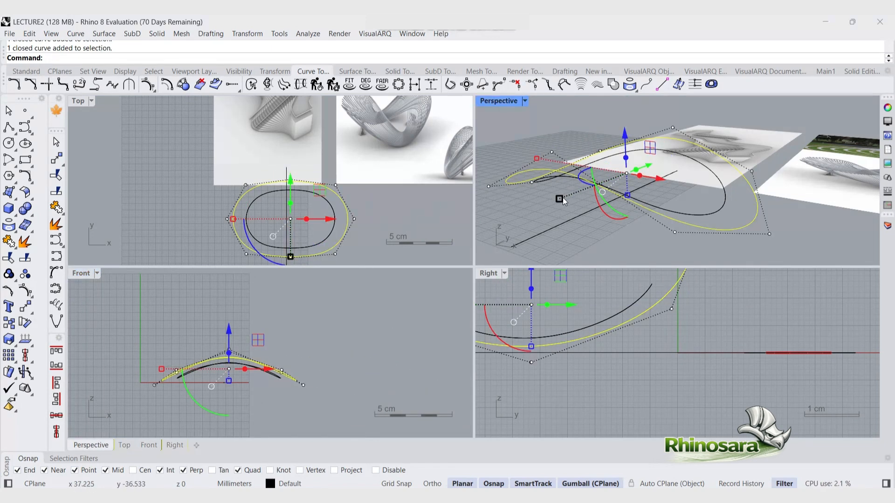
pyautogui.moveTo(560, 199); pyautogui.dragTo(553, 208)
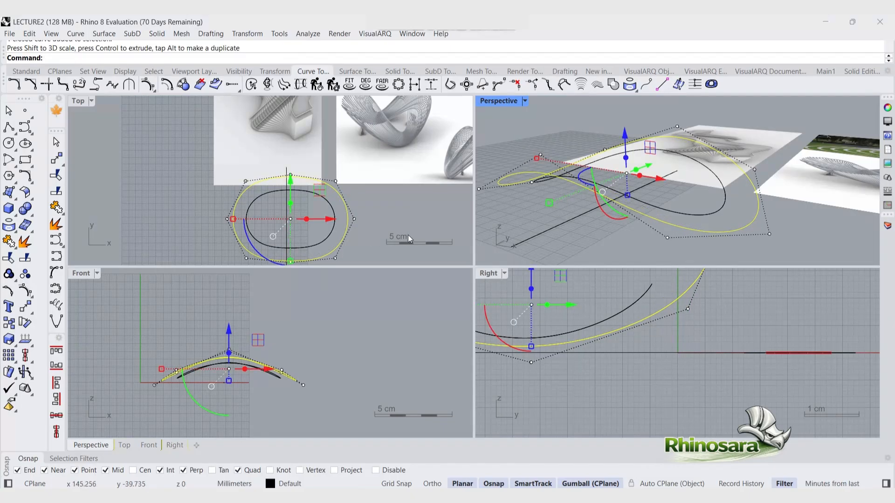
pyautogui.click(328, 171)
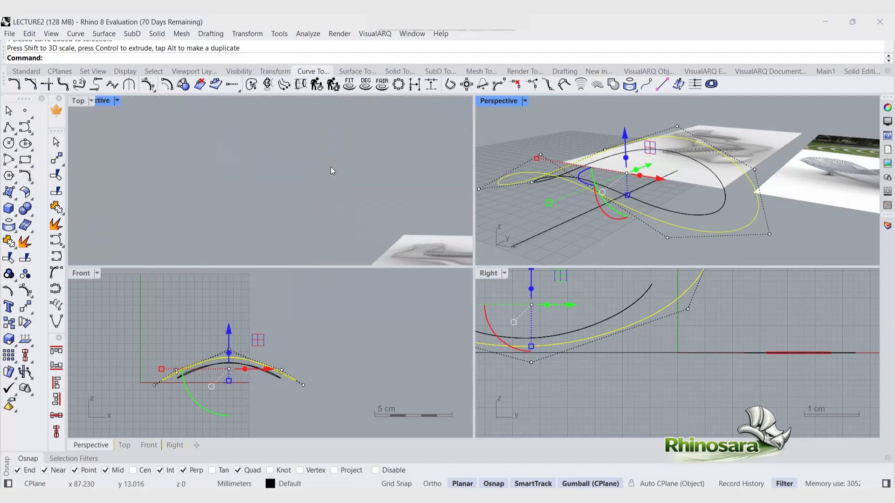
pyautogui.press('F10')
pyautogui.moveTo(325, 164); pyautogui.dragTo(367, 256)
pyautogui.keyDown('shift'); pyautogui.moveTo(217, 161); pyautogui.dragTo(215, 230); pyautogui.keyUp('shift')
pyautogui.hotkey('ctrl', 'z')
pyautogui.keyDown('shift'); pyautogui.moveTo(184, 150); pyautogui.dragTo(283, 242); pyautogui.keyUp('shift')
pyautogui.hotkey('ctrl', 'z')
pyautogui.press('Escape')
pyautogui.press('Escape')
# Step: Hide the reference picture plane shown in the Top view
pyautogui.click(321, 156)
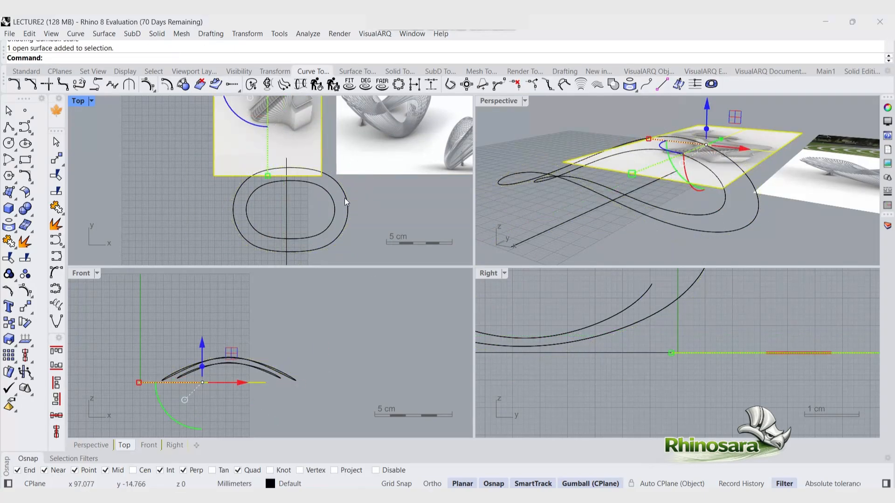
pyautogui.click(26, 72)
pyautogui.click(357, 84)
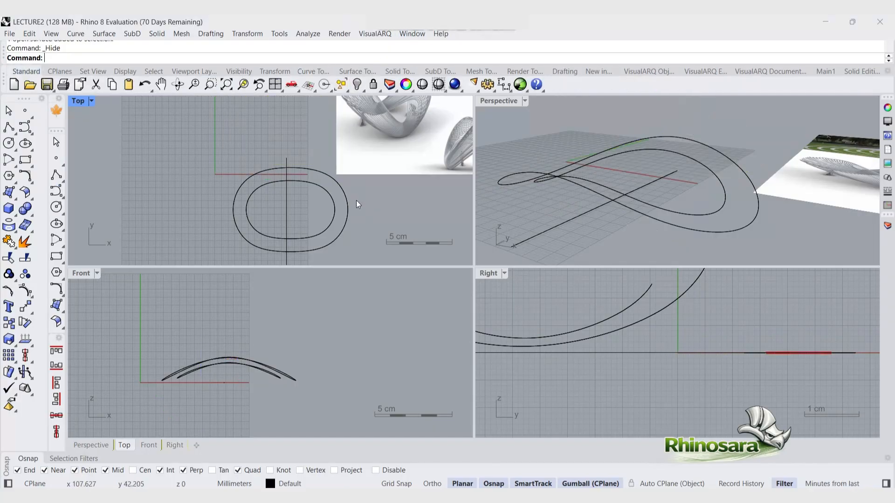
# Step: Turn on control points and shift selected points of the loops in the Top view to reshape them
pyautogui.click(347, 205)
pyautogui.press('F10')
pyautogui.moveTo(325, 144); pyautogui.dragTo(370, 267)
pyautogui.keyDown('shift'); pyautogui.moveTo(250, 218); pyautogui.dragTo(290, 240); pyautogui.keyUp('shift')
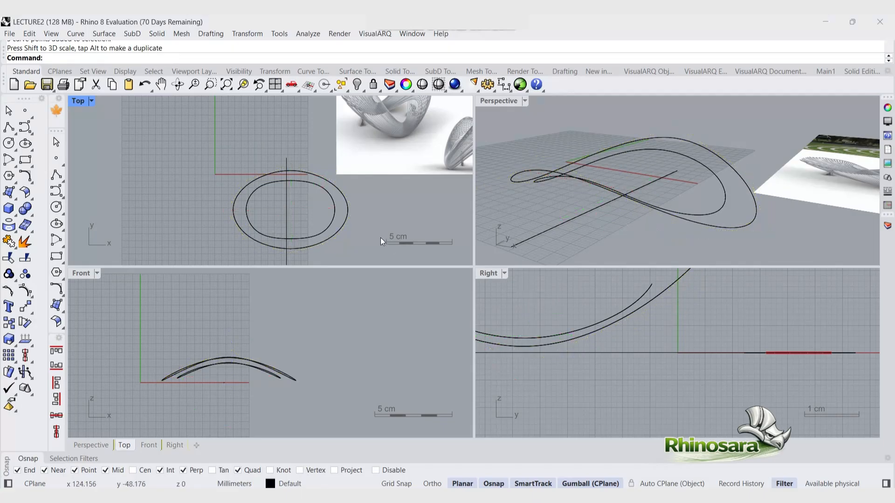
pyautogui.moveTo(734, 214); pyautogui.dragTo(614, 219, button='right')
pyautogui.click(611, 220)
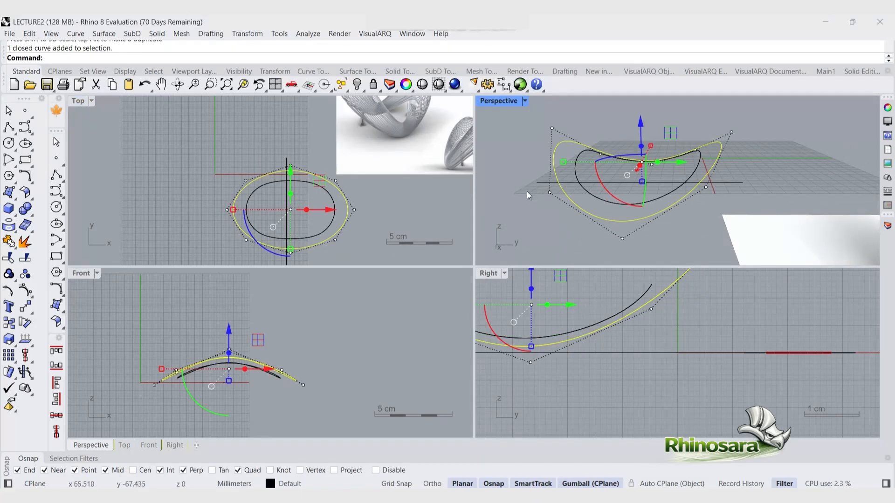
pyautogui.click(549, 192)
pyautogui.keyDown('shift'); pyautogui.click(706, 188); pyautogui.keyUp('shift')
pyautogui.keyDown('shift'); pyautogui.moveTo(241, 161); pyautogui.dragTo(289, 237); pyautogui.keyUp('shift')
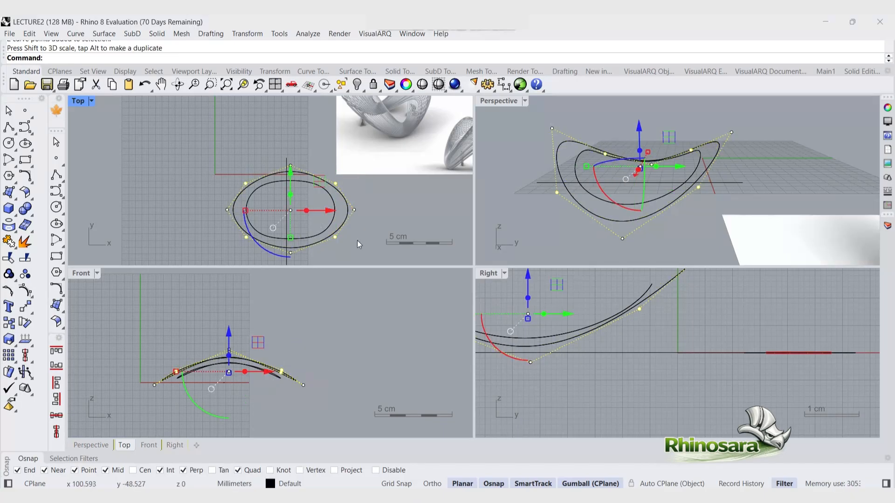
pyautogui.click(356, 240)
pyautogui.click(332, 220)
pyautogui.moveTo(321, 156); pyautogui.dragTo(333, 245)
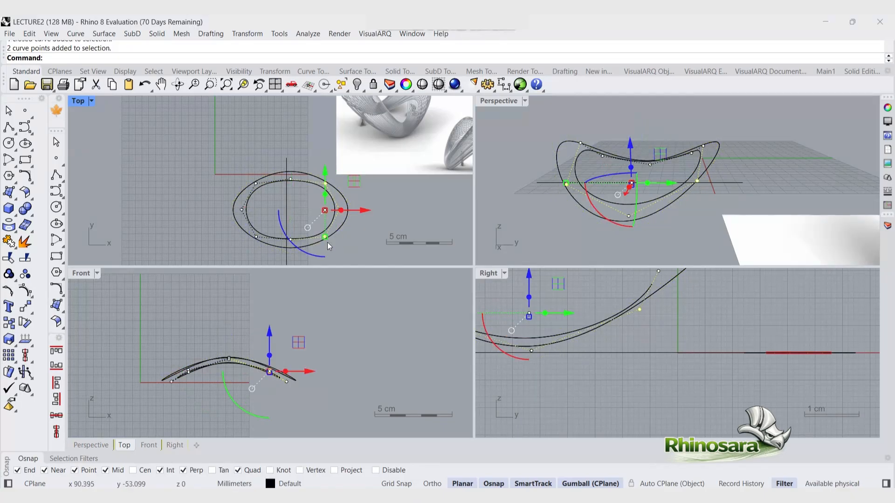
pyautogui.keyDown('shift'); pyautogui.moveTo(251, 222); pyautogui.dragTo(290, 229); pyautogui.keyUp('shift')
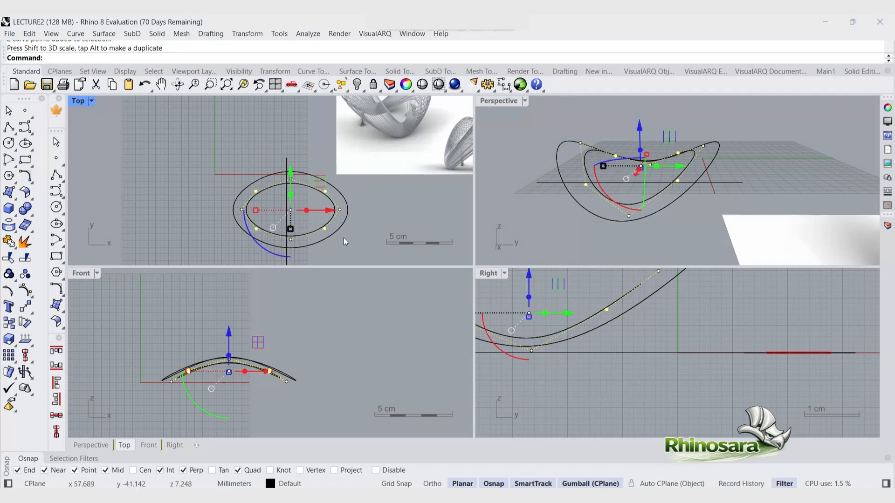
# Step: Scale a duplicate of the outer loop outward to create a third, larger curve
pyautogui.click(343, 238)
pyautogui.click(347, 222)
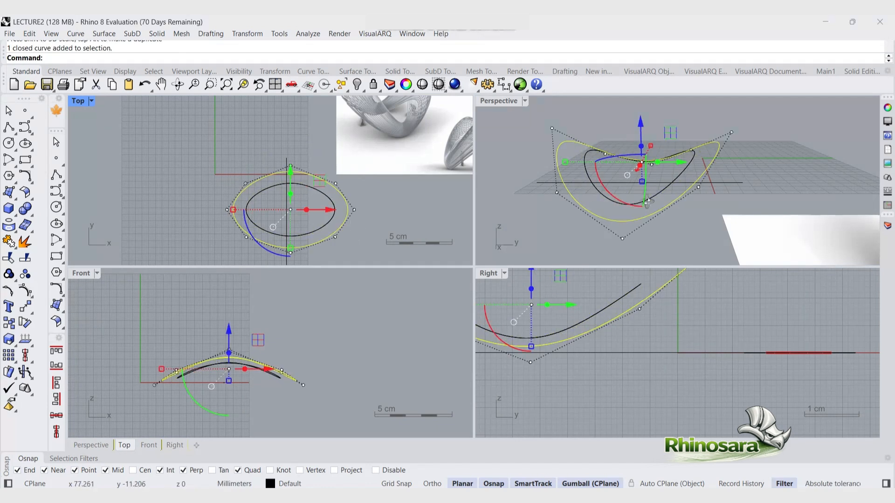
pyautogui.moveTo(647, 200)
pyautogui.mouseDown(button='right')
pyautogui.moveTo(610, 214)
pyautogui.moveTo(632, 208)
pyautogui.mouseUp(button='right')
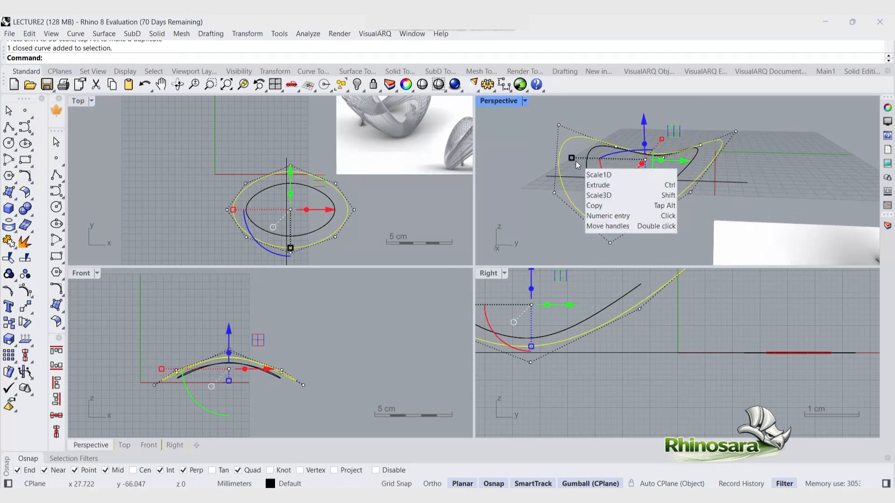
pyautogui.press('alt')
pyautogui.keyDown('shift'); pyautogui.moveTo(571, 158); pyautogui.dragTo(677, 166); pyautogui.keyUp('shift')
pyautogui.click(539, 171)
pyautogui.scroll(-6, 522, 117)
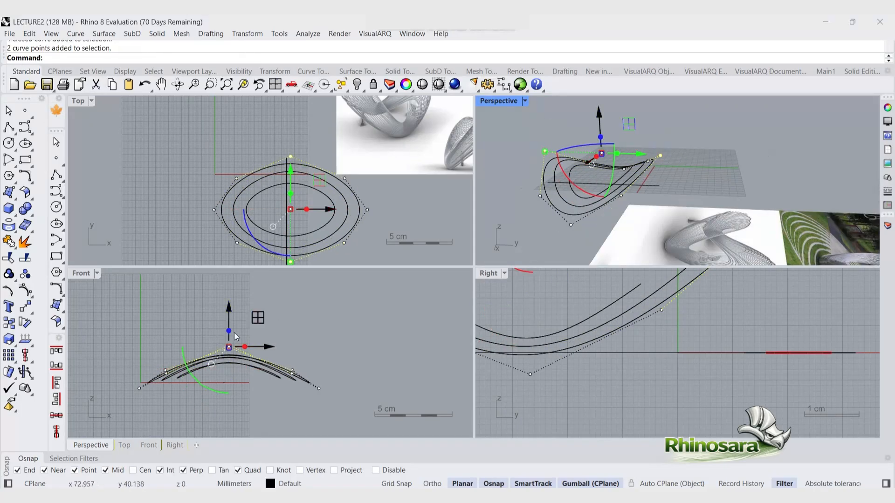
# Step: Adjust the outermost curve's end and top control points in the Front and Top views to stretch its arch
pyautogui.scroll(13, 224, 350)
pyautogui.scroll(-5, 262, 296)
pyautogui.moveTo(259, 279); pyautogui.dragTo(261, 293)
pyautogui.scroll(-2, 379, 324)
pyautogui.click(402, 337)
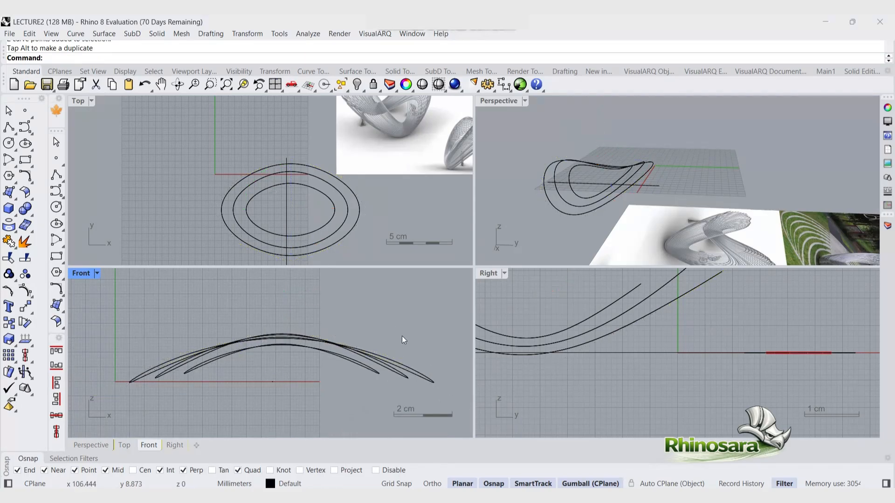
pyautogui.click(393, 361)
pyautogui.moveTo(381, 334); pyautogui.dragTo(465, 406)
pyautogui.keyDown('shift'); pyautogui.moveTo(98, 334); pyautogui.dragTo(223, 403); pyautogui.keyUp('shift')
pyautogui.moveTo(113, 375); pyautogui.dragTo(131, 375)
pyautogui.moveTo(290, 179); pyautogui.dragTo(291, 181)
pyautogui.click(290, 157)
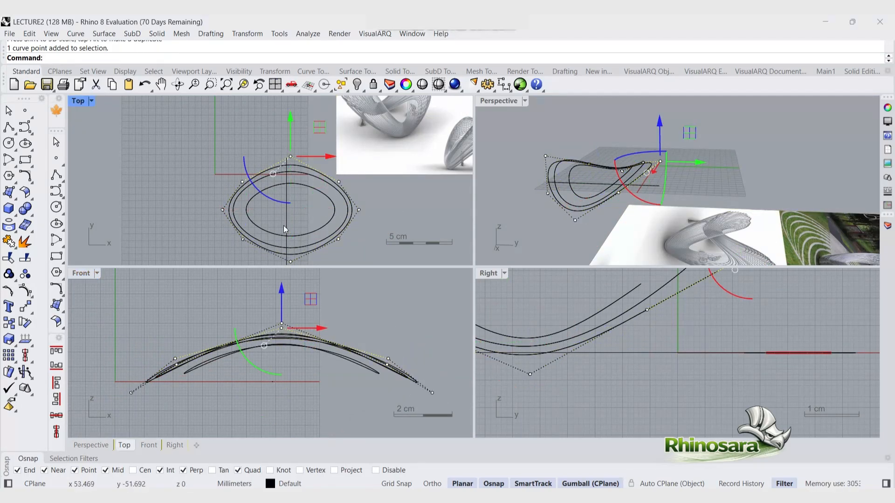
pyautogui.keyDown('shift'); pyautogui.moveTo(282, 233); pyautogui.dragTo(294, 247); pyautogui.keyUp('shift')
pyautogui.click(382, 243)
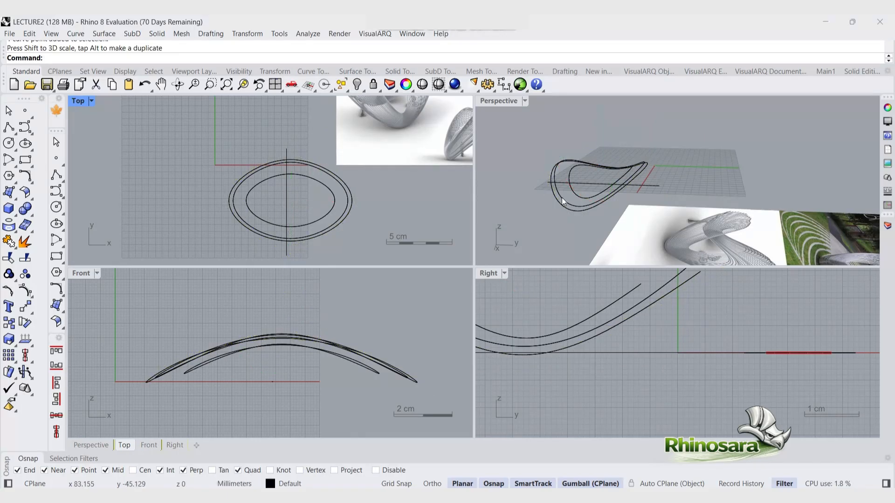
# Step: Maximize the Perspective view and move control points of the loops to lower their sides into a ribbon form
pyautogui.click(561, 198)
pyautogui.doubleClick(502, 99)
pyautogui.scroll(4, 194, 297)
pyautogui.moveTo(145, 289); pyautogui.dragTo(193, 290, button='right')
pyautogui.moveTo(159, 194); pyautogui.dragTo(217, 259)
pyautogui.keyDown('shift'); pyautogui.click(535, 192); pyautogui.keyUp('shift')
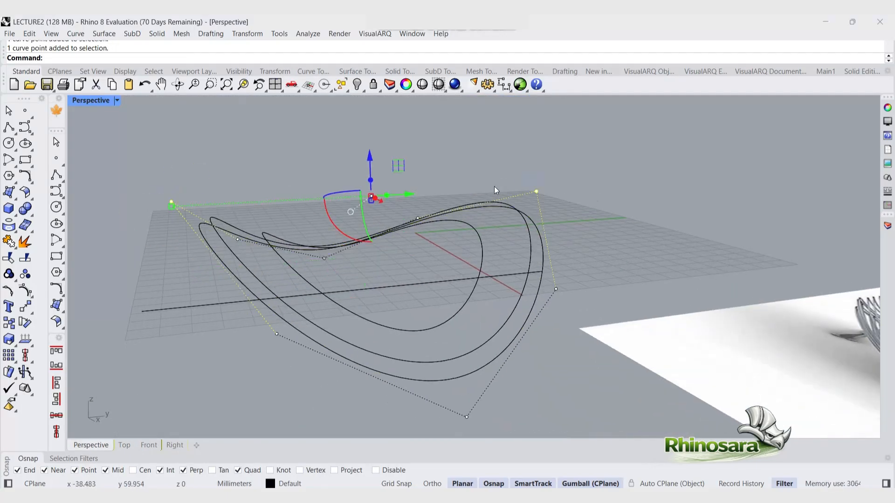
pyautogui.moveTo(373, 153); pyautogui.dragTo(376, 180)
pyautogui.moveTo(174, 238); pyautogui.dragTo(170, 238)
pyautogui.click(510, 397)
pyautogui.click(437, 381)
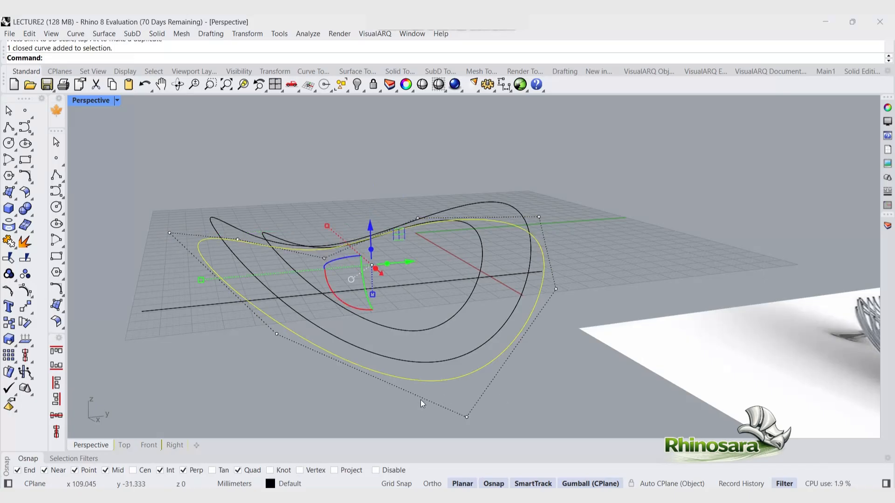
pyautogui.moveTo(421, 400); pyautogui.dragTo(310, 410, button='right')
pyautogui.click(306, 406)
pyautogui.click(177, 333)
pyautogui.moveTo(713, 252); pyautogui.dragTo(839, 261, button='right')
pyautogui.keyDown('shift'); pyautogui.moveTo(704, 299); pyautogui.dragTo(672, 232); pyautogui.keyUp('shift')
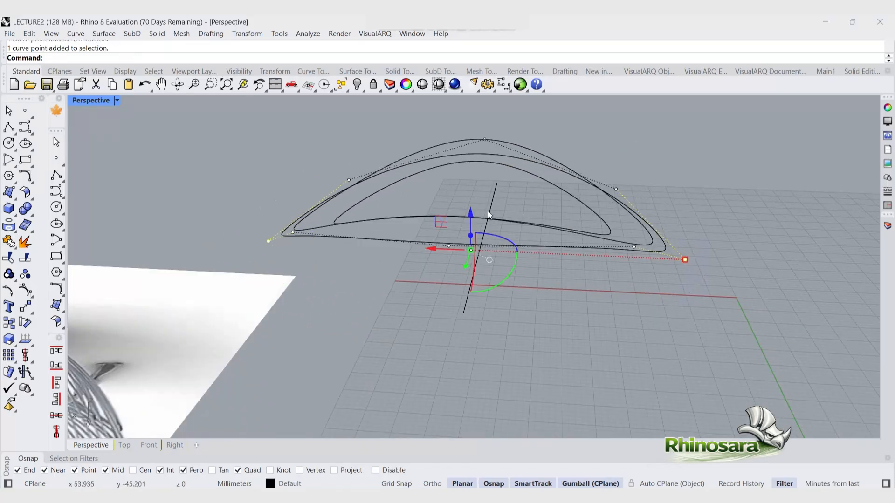
pyautogui.moveTo(470, 214); pyautogui.dragTo(471, 220)
pyautogui.hotkey('ctrl', 'z')
pyautogui.click(611, 292)
pyautogui.moveTo(303, 275); pyautogui.dragTo(524, 294, button='right')
pyautogui.click(382, 305)
pyautogui.click(490, 285)
pyautogui.click(533, 314)
pyautogui.click(467, 313)
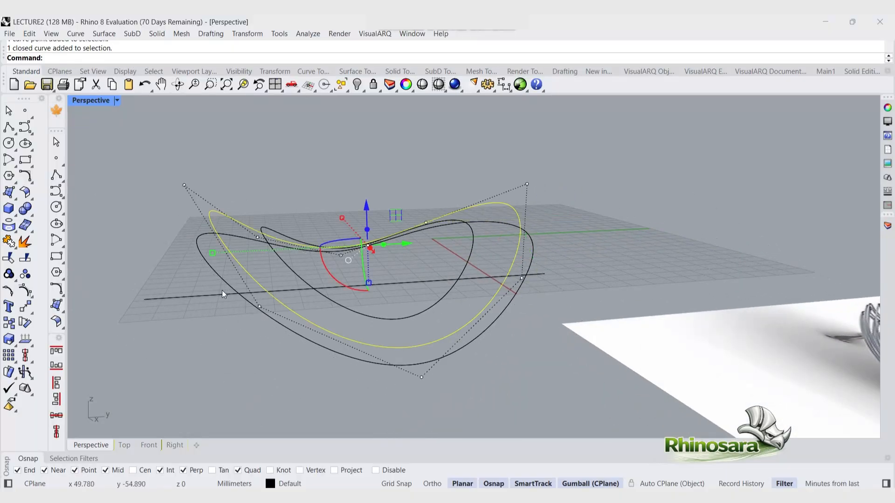
pyautogui.moveTo(221, 294); pyautogui.dragTo(228, 319)
pyautogui.hotkey('ctrl', 'z')
# Step: Select matching control points on both sides of the loops in the Top view and nudge them with the gumball
pyautogui.doubleClick(90, 102)
pyautogui.press('Delete')
pyautogui.click(323, 165)
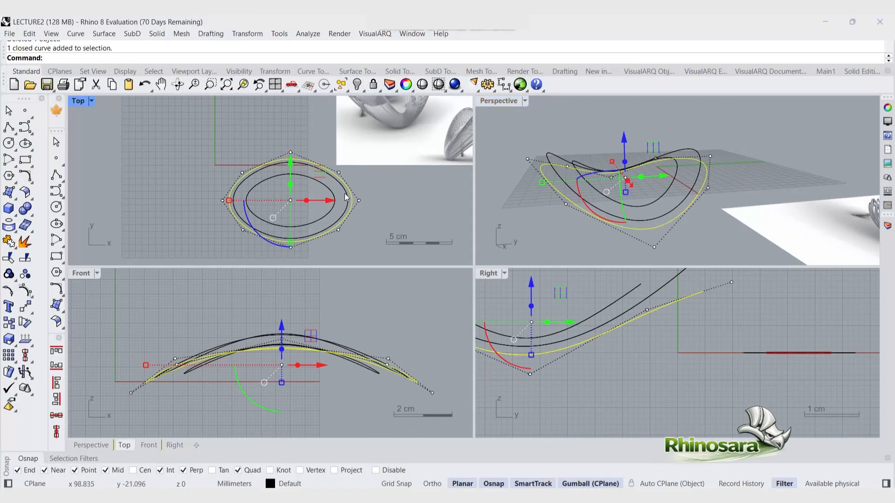
pyautogui.click(347, 194)
pyautogui.moveTo(325, 148); pyautogui.dragTo(349, 246)
pyautogui.click(348, 204)
pyautogui.keyDown('shift'); pyautogui.click(352, 204); pyautogui.keyUp('shift')
pyautogui.keyDown('shift'); pyautogui.moveTo(235, 147); pyautogui.dragTo(256, 245); pyautogui.keyUp('shift')
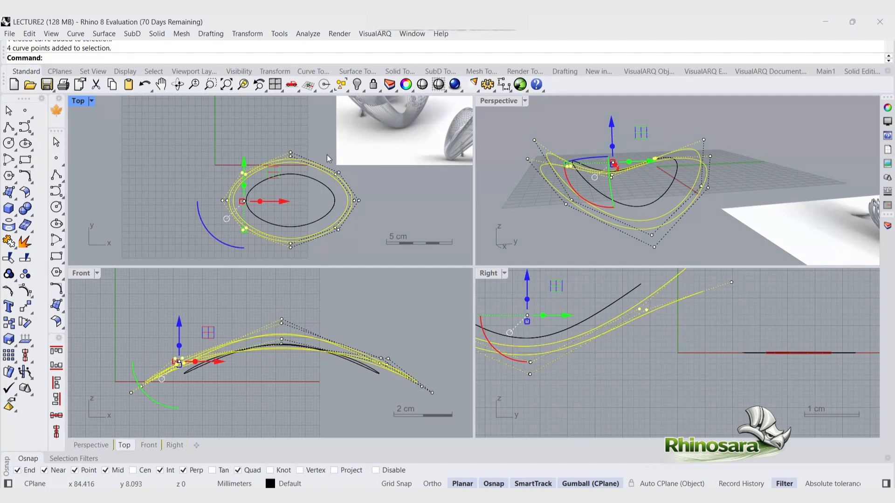
pyautogui.keyDown('shift'); pyautogui.moveTo(326, 155); pyautogui.dragTo(347, 190); pyautogui.keyUp('shift')
pyautogui.moveTo(290, 230); pyautogui.dragTo(290, 226)
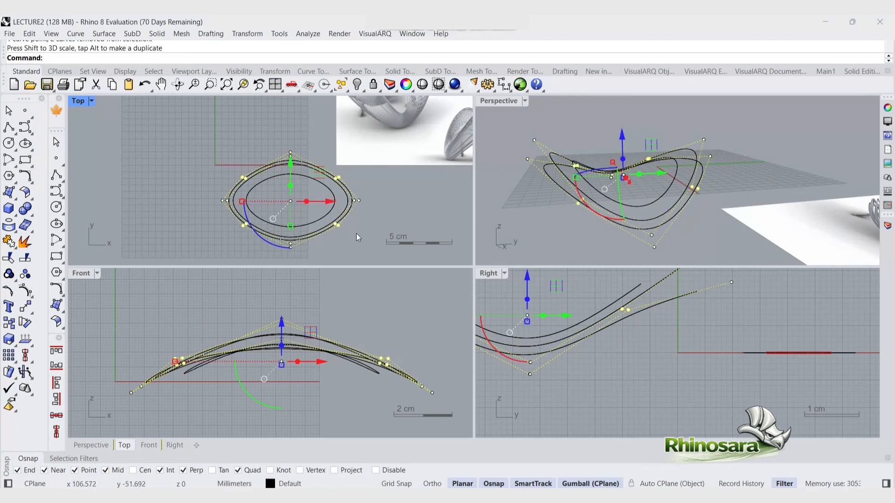
# Step: Maximize the Perspective view and lower the selected outer loop's control points slightly
pyautogui.click(357, 234)
pyautogui.moveTo(358, 233); pyautogui.dragTo(320, 242, button='right')
pyautogui.click(704, 172)
pyautogui.hotkey('ctrl', 'm')
pyautogui.moveTo(516, 282); pyautogui.dragTo(398, 311, button='right')
pyautogui.keyDown('shift'); pyautogui.moveTo(209, 274); pyautogui.dragTo(203, 274); pyautogui.keyUp('shift')
pyautogui.moveTo(366, 226); pyautogui.dragTo(366, 234)
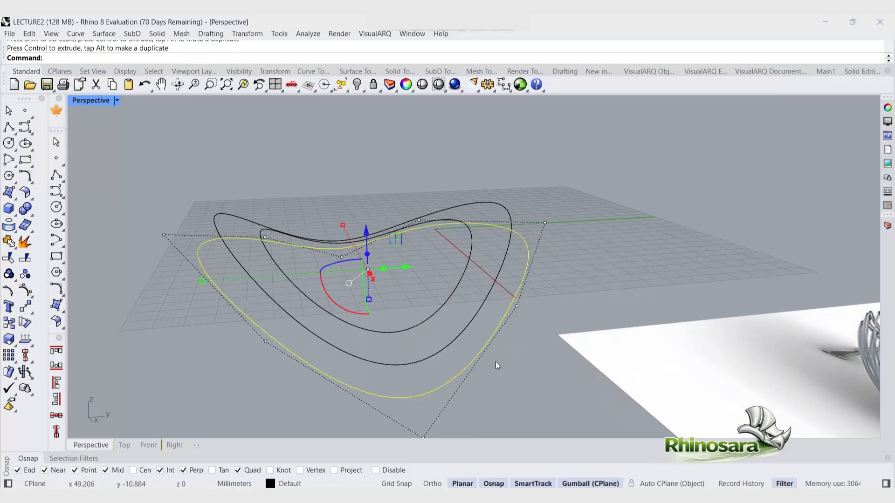
# Step: Move further control points of the three loops in the Perspective view to shape their drooping ribbon sides
pyautogui.moveTo(218, 323); pyautogui.dragTo(537, 355)
pyautogui.keyDown('shift'); pyautogui.click(517, 306); pyautogui.keyUp('shift')
pyautogui.moveTo(351, 346); pyautogui.dragTo(503, 333, button='right')
pyautogui.keyDown('shift'); pyautogui.click(232, 314); pyautogui.keyUp('shift')
pyautogui.keyDown('shift'); pyautogui.click(212, 325); pyautogui.keyUp('shift')
pyautogui.moveTo(624, 242); pyautogui.dragTo(486, 300, button='right')
pyautogui.moveTo(262, 289); pyautogui.dragTo(280, 287)
pyautogui.scroll(-2, 282, 288)
pyautogui.click(442, 310)
pyautogui.moveTo(307, 364); pyautogui.dragTo(333, 314, button='right')
pyautogui.click(336, 284)
pyautogui.keyDown('shift'); pyautogui.moveTo(272, 263); pyautogui.dragTo(280, 264); pyautogui.keyUp('shift')
pyautogui.click(550, 255)
pyautogui.moveTo(550, 256); pyautogui.dragTo(432, 250, button='right')
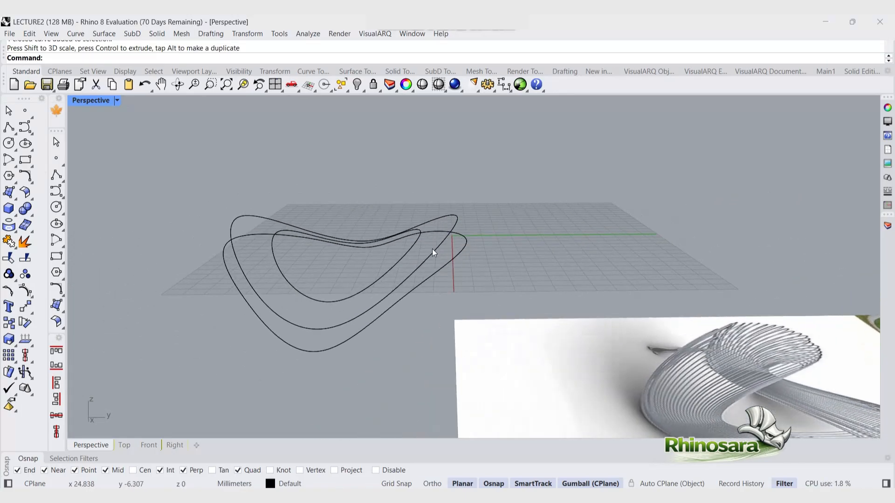
# Step: Shift selected control points of the outer loop with the gumball to refine its arch in the Perspective view
pyautogui.click(408, 252)
pyautogui.moveTo(348, 213); pyautogui.dragTo(348, 204)
pyautogui.click(499, 257)
pyautogui.moveTo(499, 256); pyautogui.dragTo(303, 299, button='right')
pyautogui.click(309, 299)
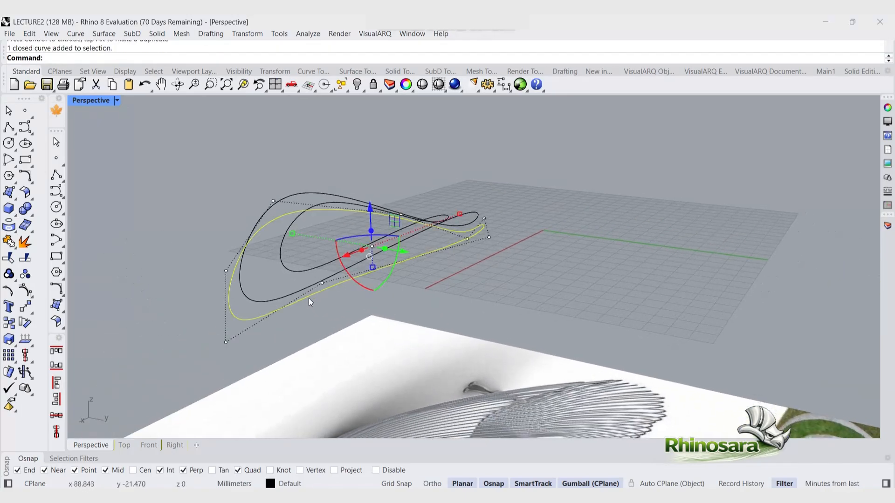
pyautogui.moveTo(214, 259); pyautogui.dragTo(340, 297)
pyautogui.moveTo(353, 298); pyautogui.dragTo(619, 287, button='right')
pyautogui.keyDown('shift'); pyautogui.moveTo(618, 286); pyautogui.dragTo(671, 183); pyautogui.keyUp('shift')
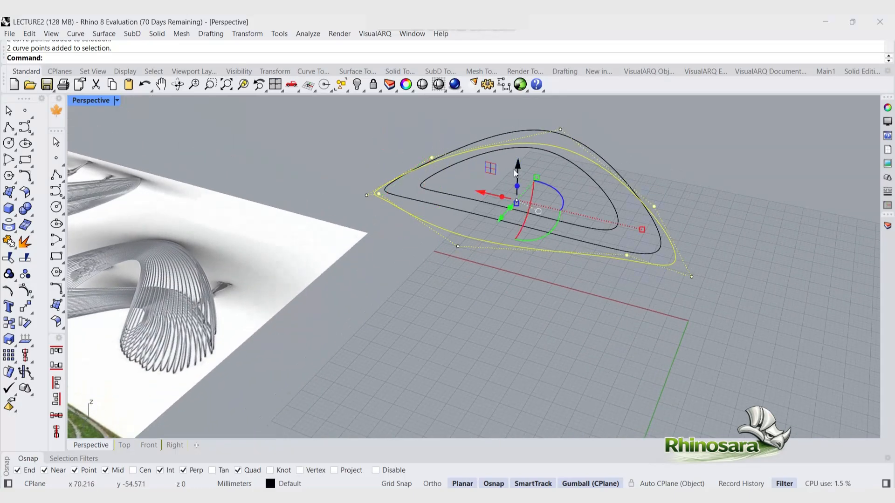
pyautogui.moveTo(517, 169); pyautogui.dragTo(517, 174)
pyautogui.click(652, 304)
pyautogui.moveTo(675, 304); pyautogui.dragTo(685, 282, button='right')
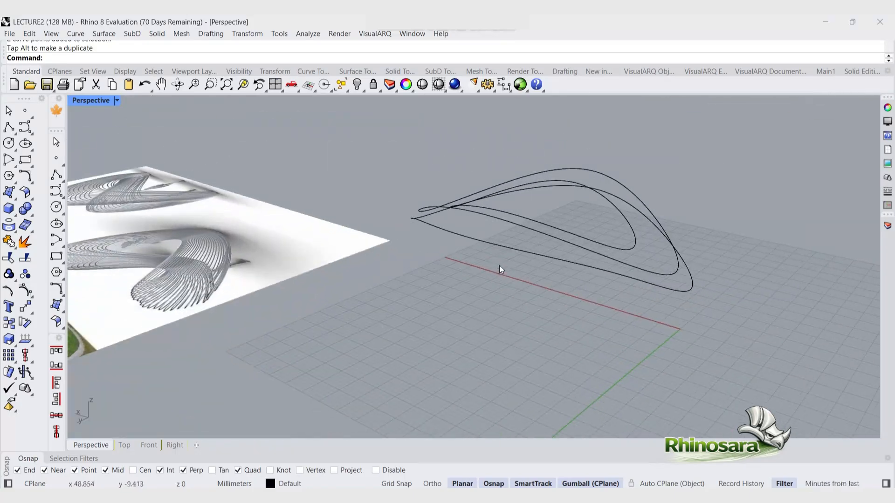
# Step: Raise the outer loop's top control points in the Front view
pyautogui.click(486, 240)
pyautogui.moveTo(429, 263); pyautogui.dragTo(475, 234)
pyautogui.moveTo(680, 247); pyautogui.dragTo(577, 235, button='right')
pyautogui.doubleClick(88, 103)
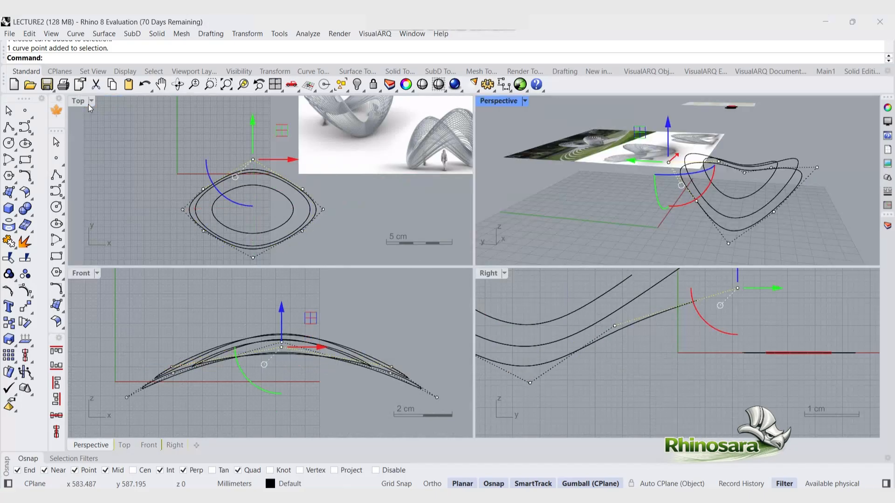
pyautogui.scroll(6, 281, 347)
pyautogui.moveTo(281, 327); pyautogui.dragTo(281, 309)
pyautogui.click(337, 390)
pyautogui.scroll(-6, 338, 390)
pyautogui.doubleClick(498, 101)
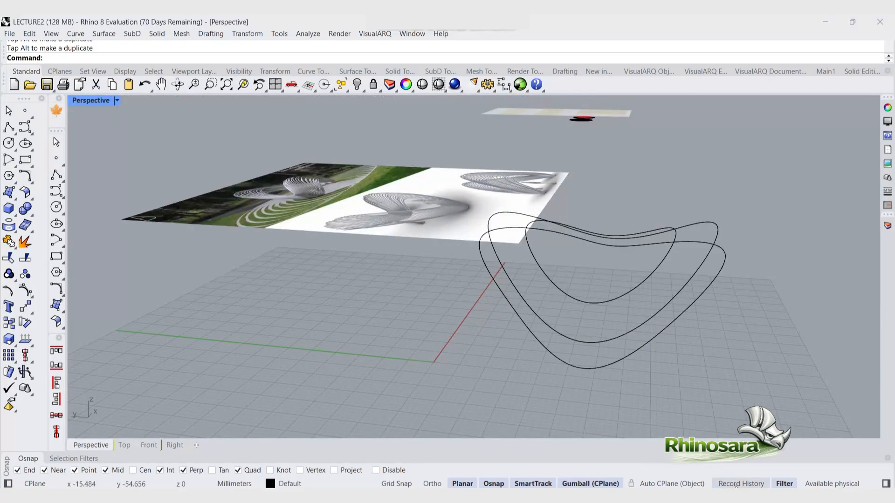
pyautogui.moveTo(513, 289); pyautogui.dragTo(525, 336, button='right')
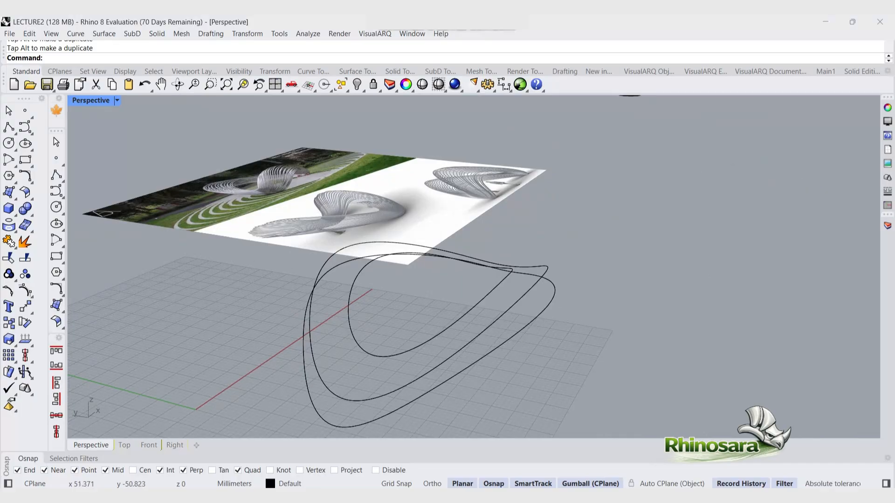
# Step: Create 5 tween curves between the outer and middle loops with TweenCurves
pyautogui.write('TweenCurves')
pyautogui.press('Return')
pyautogui.click(512, 338)
pyautogui.click(514, 308)
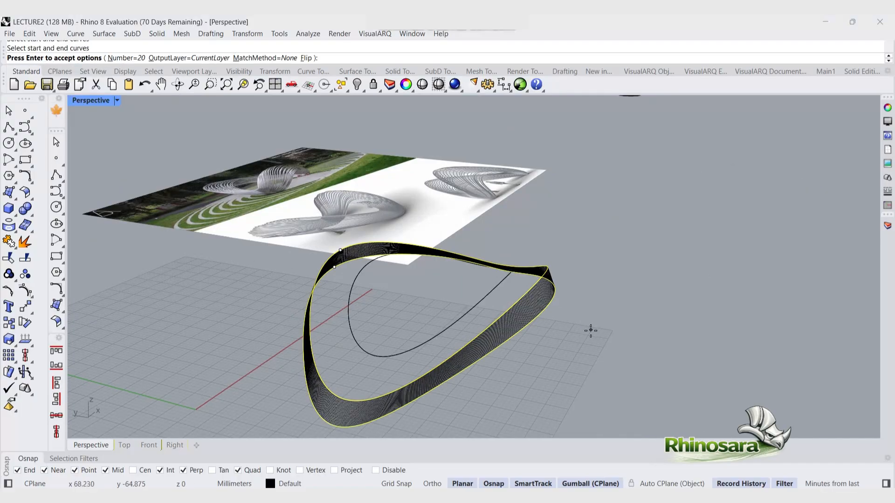
pyautogui.write('5')
pyautogui.press('Return')
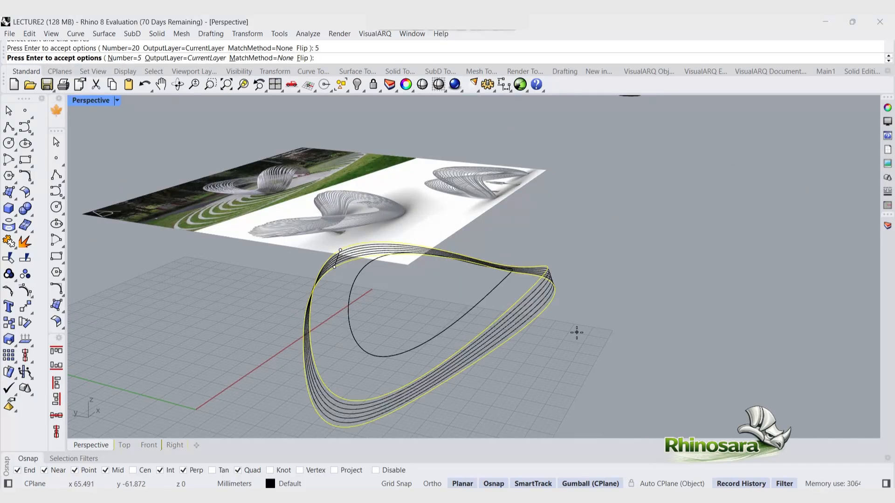
pyautogui.press('Return')
# Step: Move the middle loop with the gumball so the history-linked tween curves follow it
pyautogui.click(532, 288)
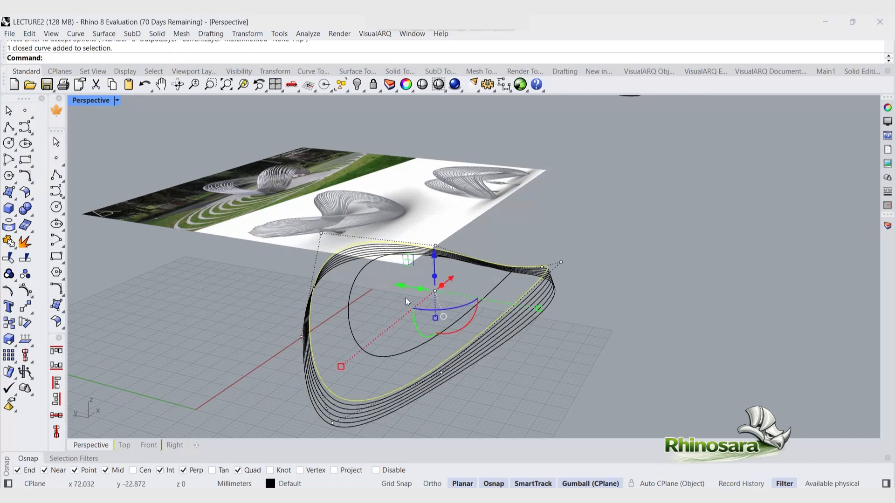
pyautogui.moveTo(539, 311); pyautogui.dragTo(516, 305)
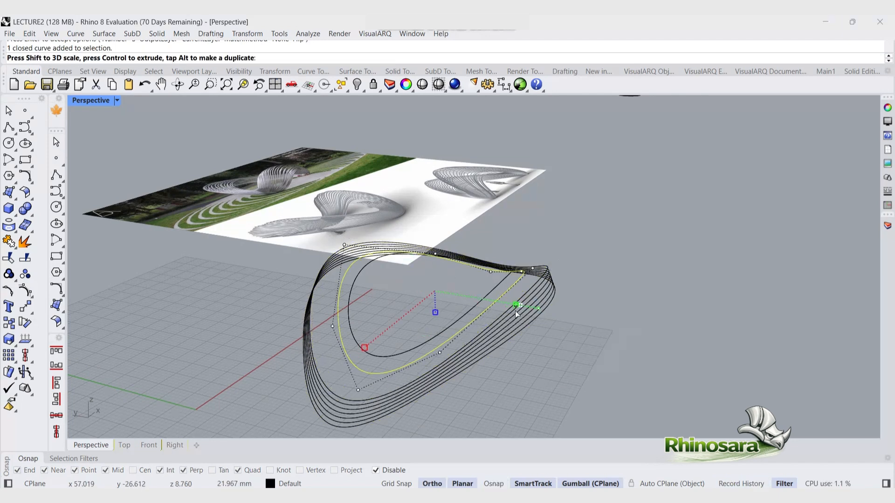
pyautogui.moveTo(434, 255); pyautogui.dragTo(434, 248)
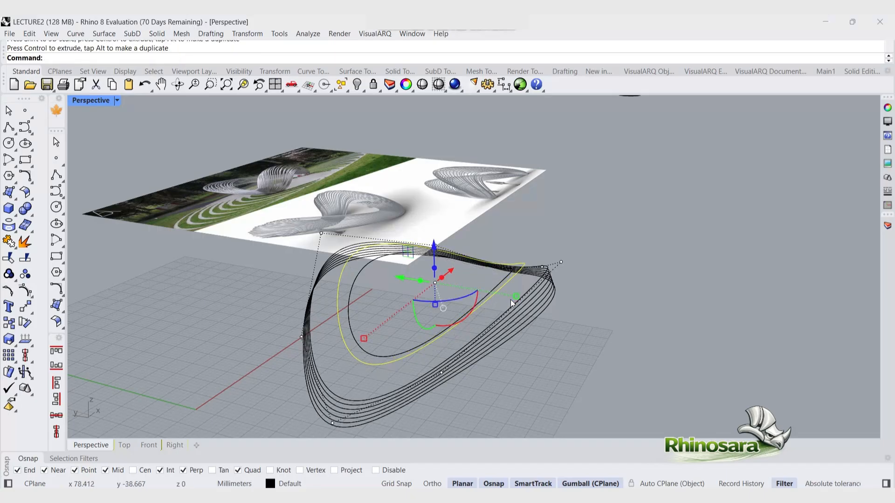
pyautogui.keyDown('shift'); pyautogui.moveTo(516, 299); pyautogui.dragTo(521, 302); pyautogui.keyUp('shift')
pyautogui.click(571, 340)
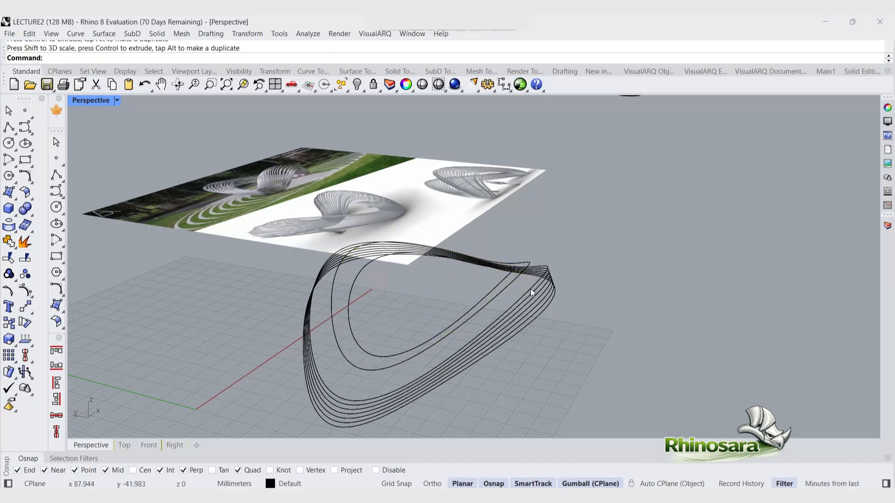
pyautogui.click(528, 287)
pyautogui.click(594, 356)
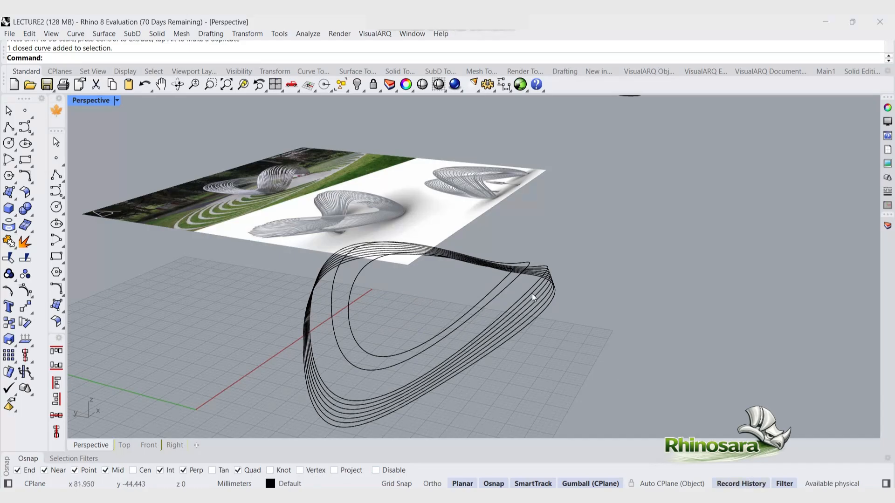
# Step: Create 4 tween curves between the middle loop and the neighbouring curve with TweenCurves
pyautogui.write('TweenCurves')
pyautogui.press('Return')
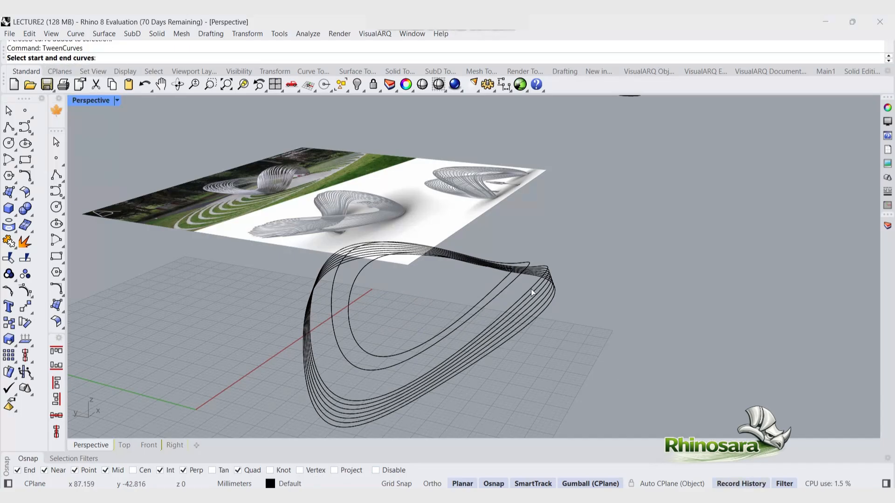
pyautogui.click(530, 289)
pyautogui.click(518, 276)
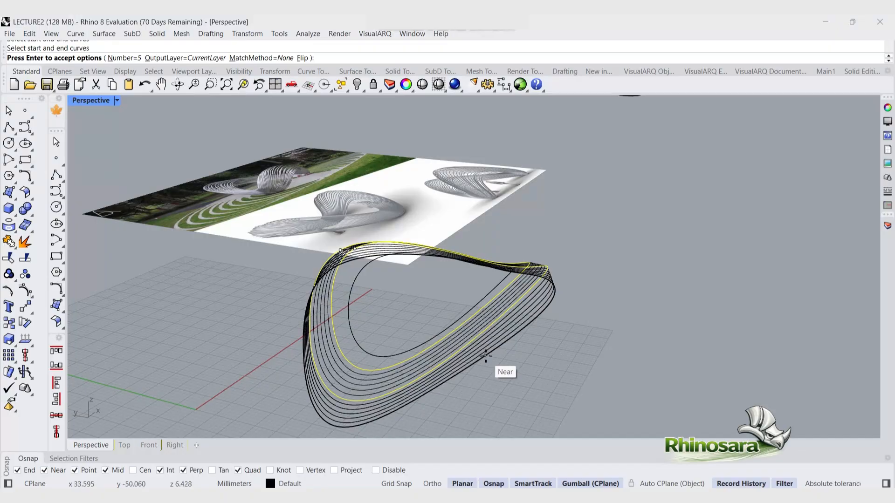
pyautogui.moveTo(512, 359); pyautogui.dragTo(543, 342, button='right')
pyautogui.press('Return')
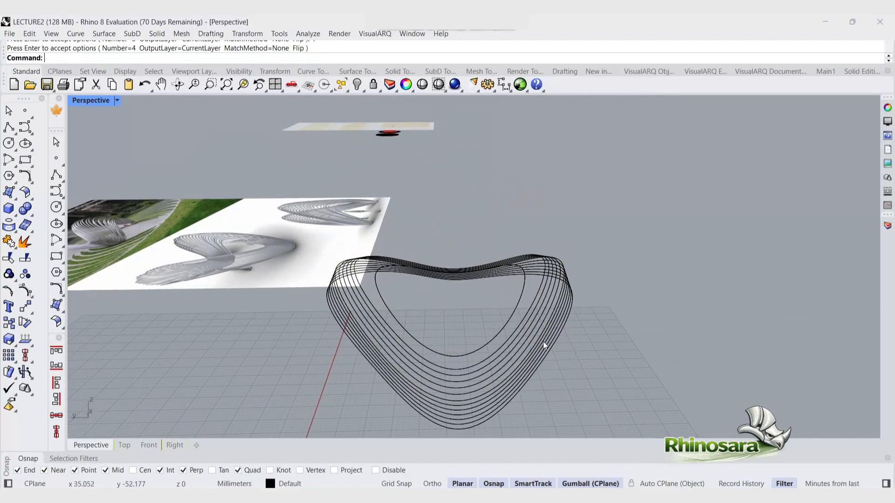
pyautogui.click(536, 300)
pyautogui.press('Return')
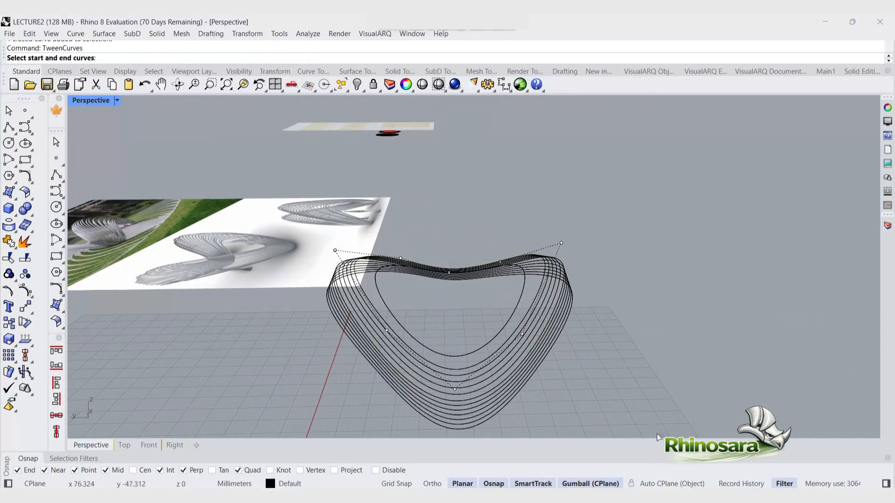
pyautogui.click(748, 483)
pyautogui.click(538, 283)
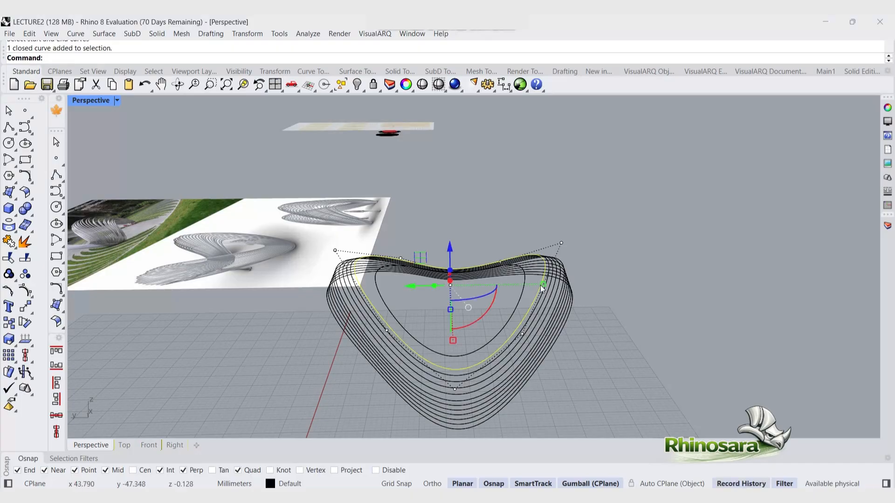
pyautogui.press('Return')
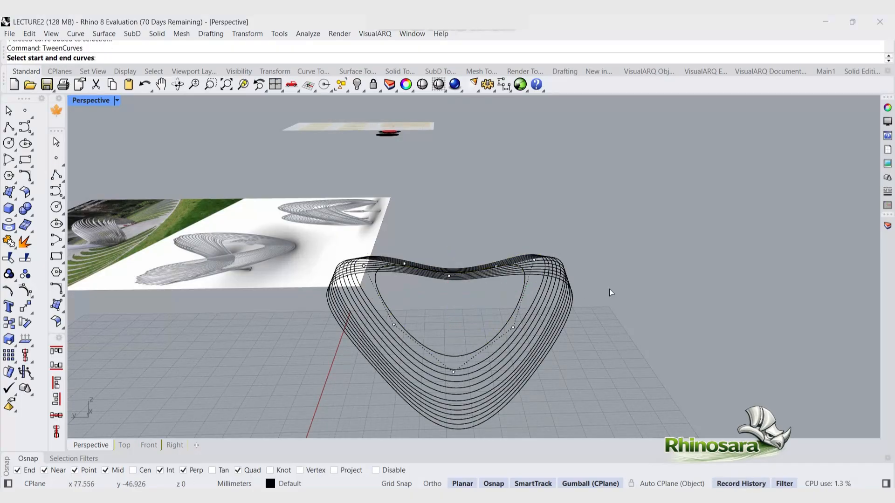
pyautogui.press('Escape')
# Step: Create 4 tween curves between the inner loop and its neighbouring curve with TweenCurves
pyautogui.write('T')
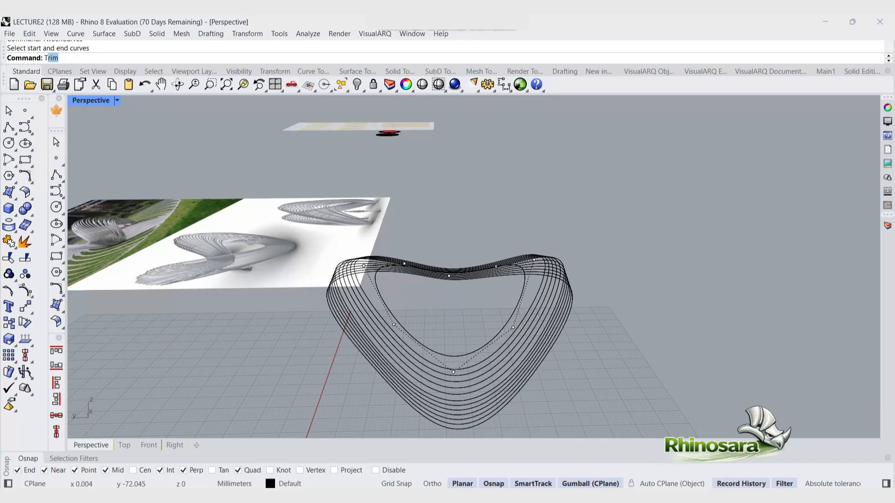
pyautogui.write('weenCurves')
pyautogui.press('Return')
pyautogui.click(523, 316)
pyautogui.click(513, 311)
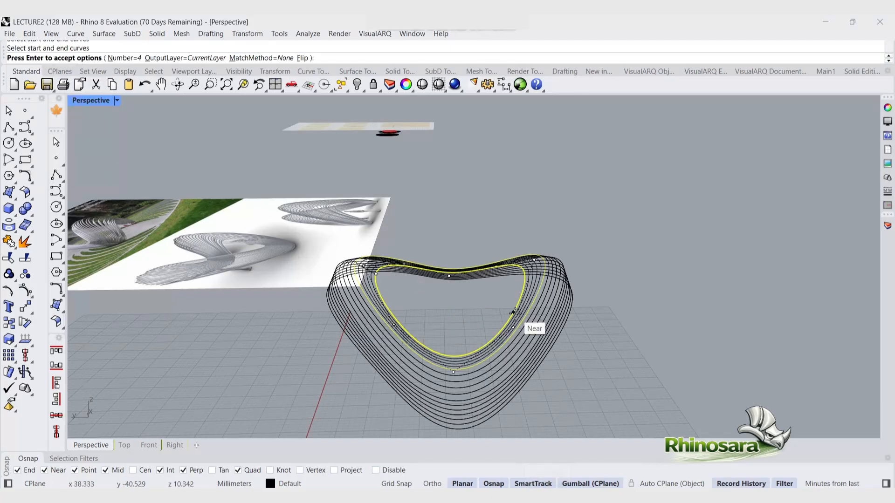
pyautogui.press('Return')
# Step: Drag control points of a loop to test how the history-linked tween curves update
pyautogui.moveTo(601, 365); pyautogui.dragTo(574, 343, button='right')
pyautogui.click(558, 284)
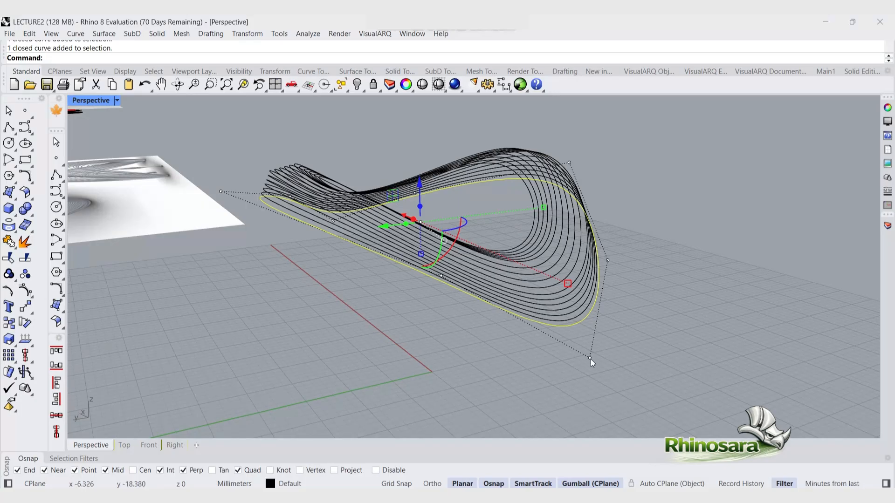
pyautogui.moveTo(590, 357); pyautogui.dragTo(589, 349)
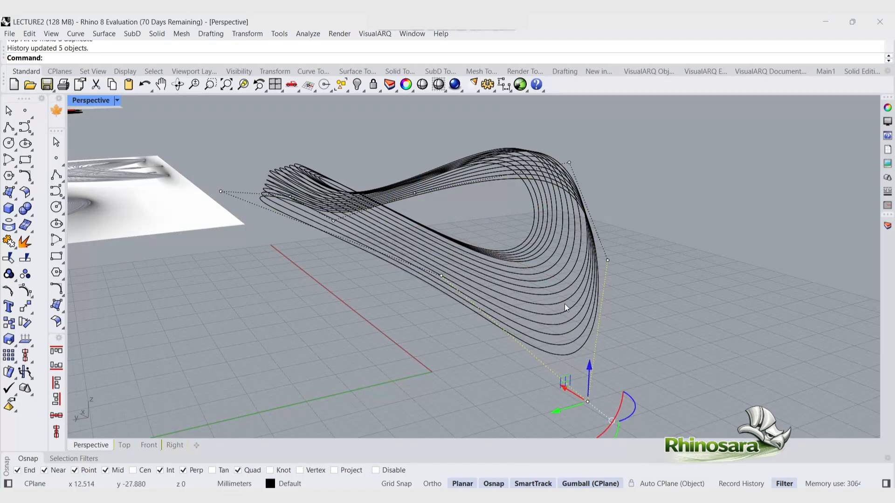
pyautogui.moveTo(564, 304); pyautogui.dragTo(662, 314, button='right')
pyautogui.click(203, 300)
pyautogui.moveTo(197, 265); pyautogui.dragTo(198, 286)
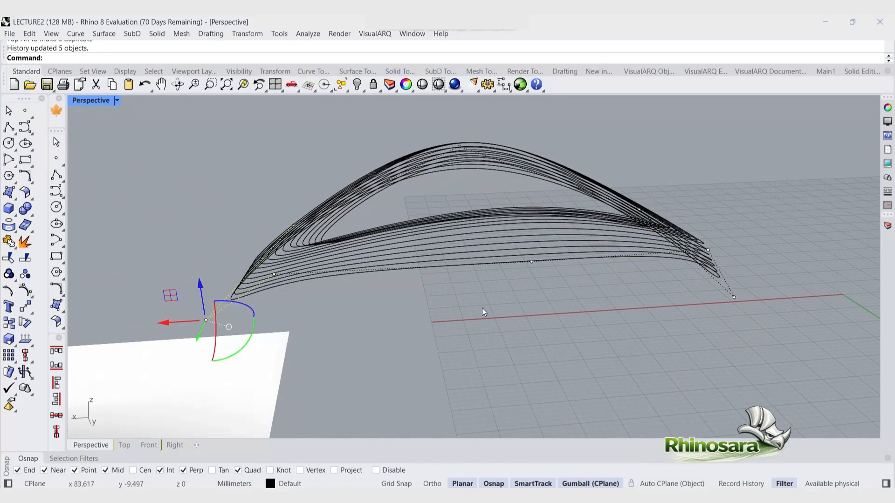
# Step: Undo the last two point moves and the last TweenCurves
pyautogui.moveTo(482, 308); pyautogui.dragTo(535, 299, button='right')
pyautogui.hotkey('ctrl', 'z')
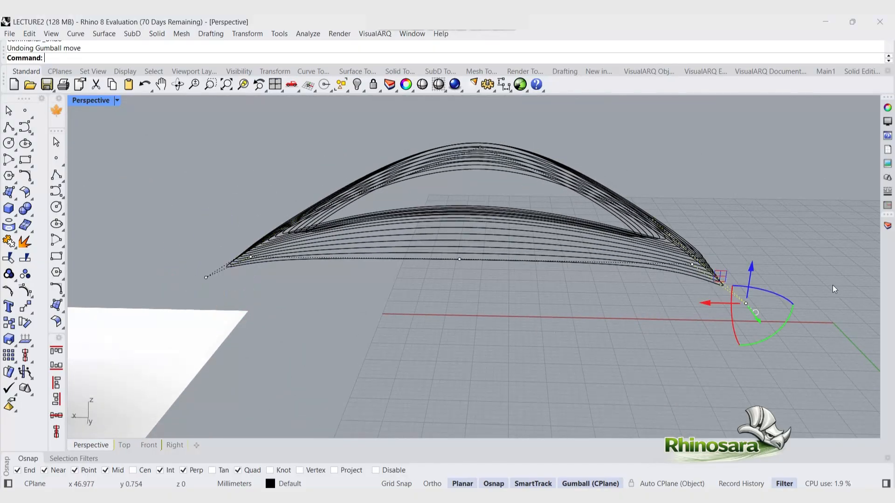
pyautogui.hotkey('ctrl', 'z')
pyautogui.hotkey('ctrl', 'z')
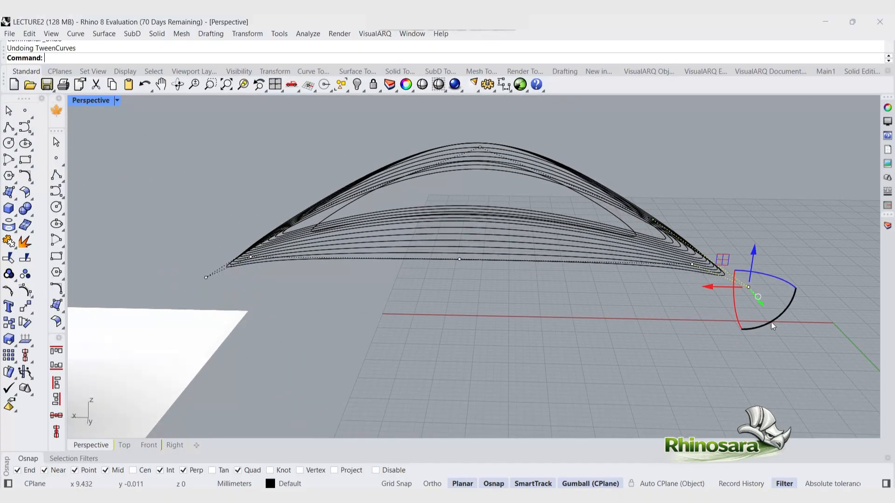
# Step: Move control points of the outer and middle loops with the gumball to reshape the history-linked tween curves
pyautogui.click(770, 322)
pyautogui.moveTo(823, 334); pyautogui.dragTo(617, 191, button='right')
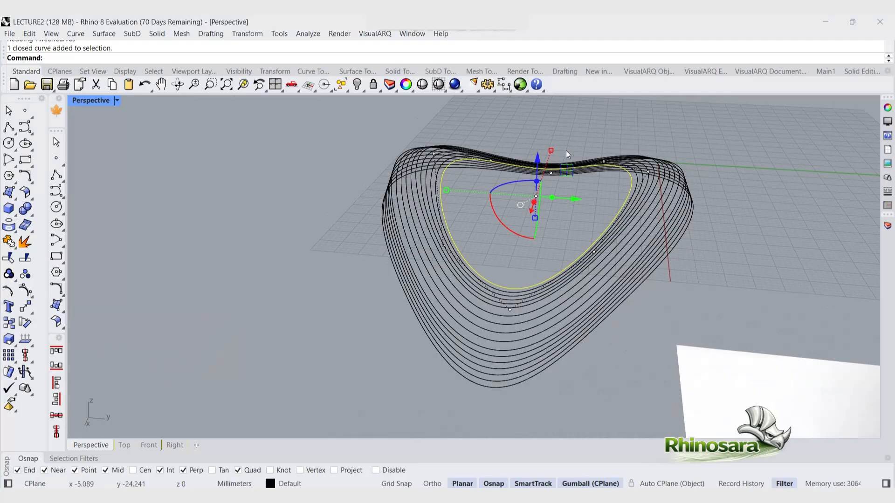
pyautogui.moveTo(537, 163); pyautogui.dragTo(538, 164)
pyautogui.click(395, 161)
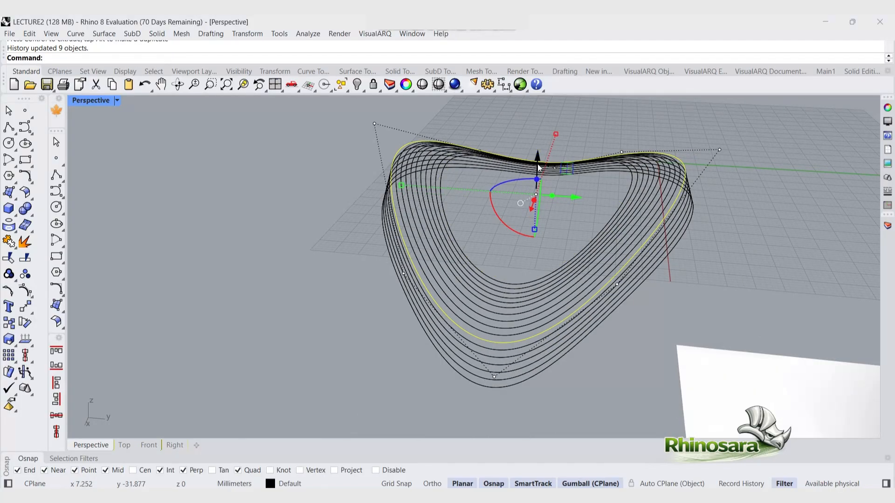
pyautogui.moveTo(755, 251); pyautogui.dragTo(335, 198, button='right')
pyautogui.click(295, 201)
pyautogui.moveTo(413, 159); pyautogui.dragTo(412, 146)
pyautogui.moveTo(368, 298); pyautogui.dragTo(239, 276, button='right')
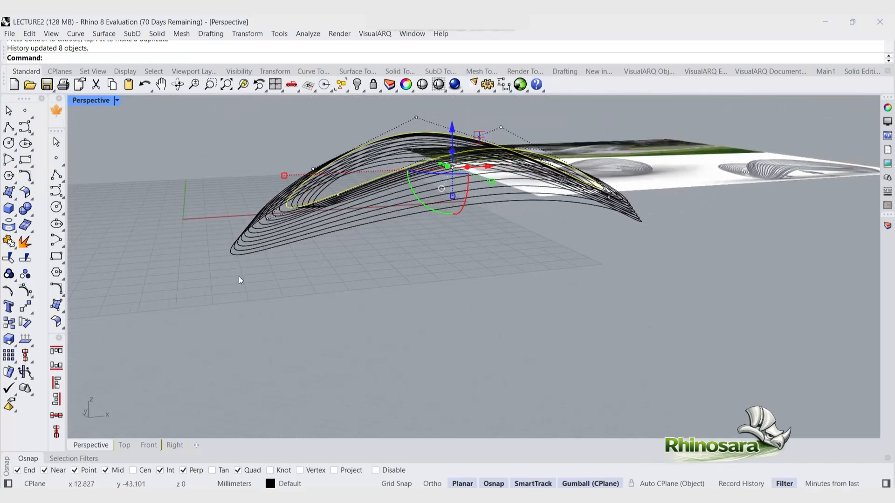
pyautogui.click(233, 254)
pyautogui.moveTo(230, 219); pyautogui.dragTo(251, 226)
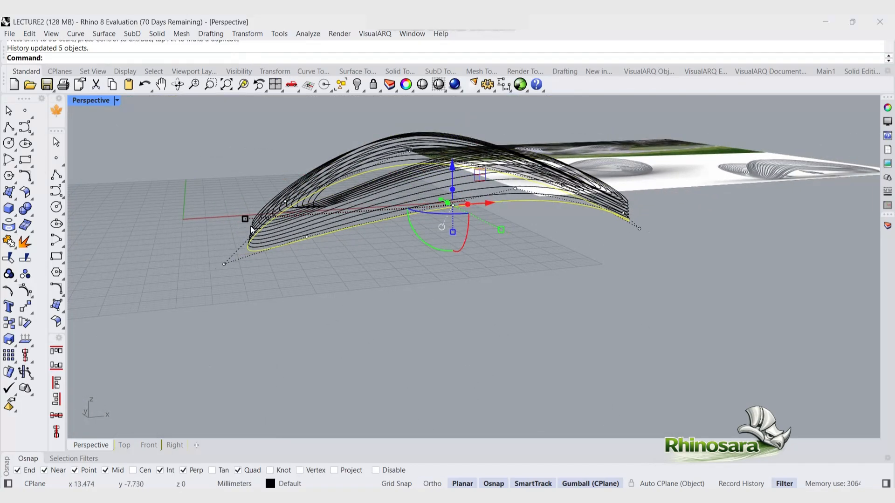
pyautogui.click(254, 228)
pyautogui.click(388, 256)
pyautogui.moveTo(453, 138); pyautogui.dragTo(454, 143)
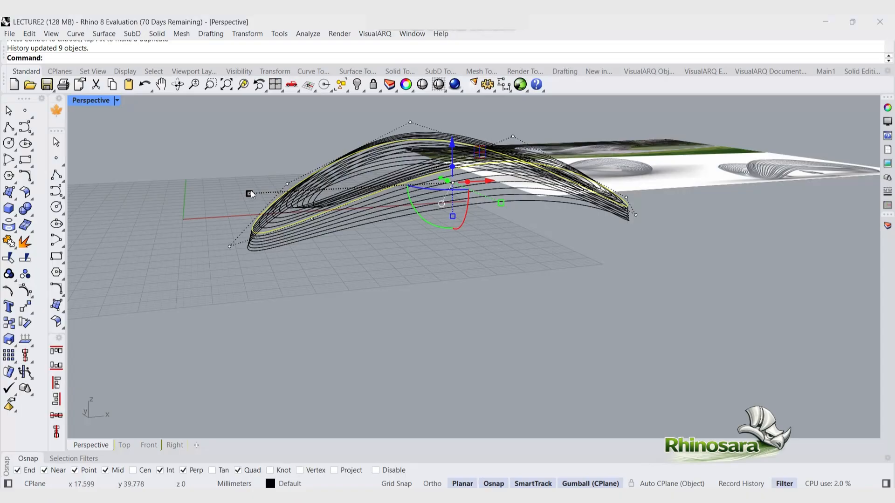
pyautogui.moveTo(251, 194); pyautogui.dragTo(260, 194)
pyautogui.moveTo(453, 154); pyautogui.dragTo(453, 145)
pyautogui.moveTo(301, 247); pyautogui.dragTo(400, 298, button='right')
pyautogui.click(433, 253)
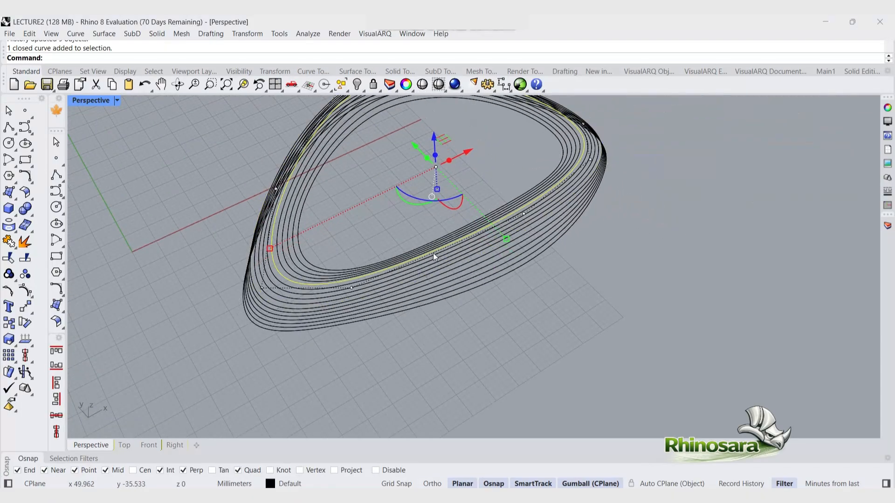
# Step: Try to move a closed loop curve with the gumball, which would break its history link
pyautogui.moveTo(432, 253); pyautogui.dragTo(424, 147, button='right')
pyautogui.moveTo(424, 146); pyautogui.dragTo(420, 164)
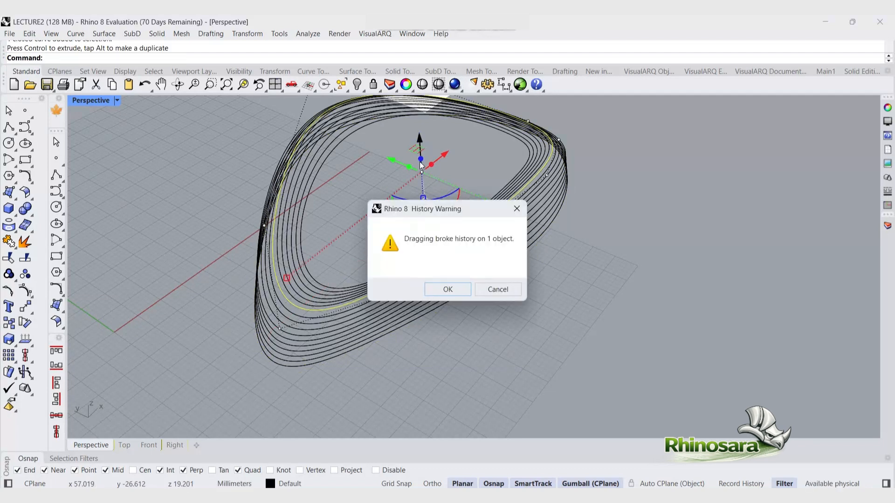
pyautogui.click(497, 290)
pyautogui.moveTo(497, 334); pyautogui.dragTo(492, 318, button='right')
pyautogui.click(289, 306)
pyautogui.moveTo(424, 150); pyautogui.dragTo(423, 139)
pyautogui.click(496, 288)
pyautogui.click(328, 287)
pyautogui.moveTo(353, 261); pyautogui.dragTo(205, 219, button='right')
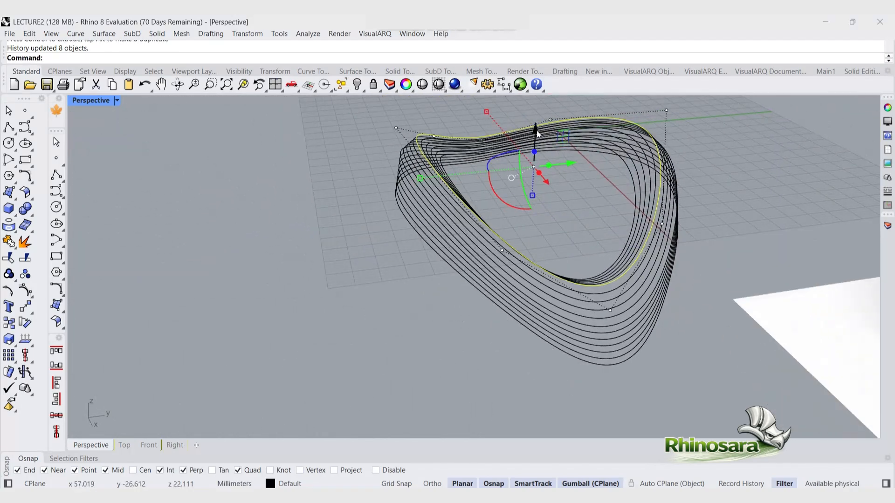
pyautogui.click(423, 181)
pyautogui.click(448, 196)
pyautogui.moveTo(420, 178); pyautogui.dragTo(401, 194)
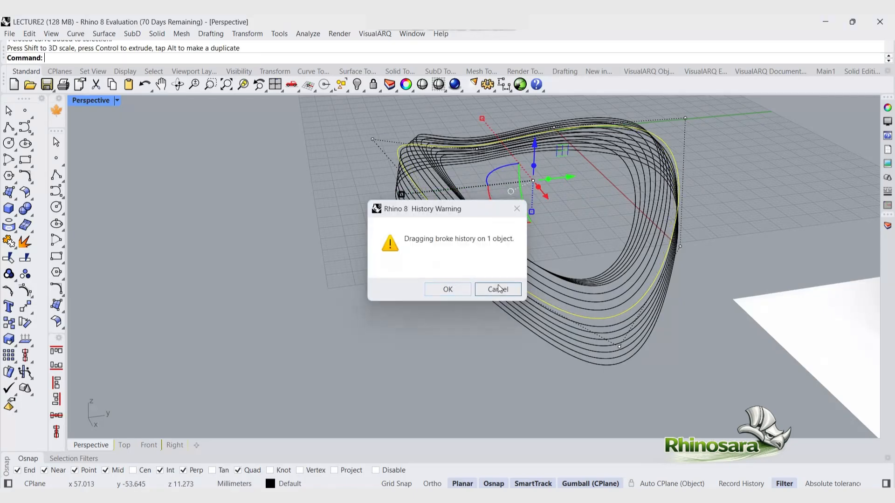
pyautogui.click(498, 289)
# Step: Drag control points of the loop to refine the ribbon shape
pyautogui.moveTo(514, 249); pyautogui.dragTo(402, 294, button='right')
pyautogui.click(455, 247)
pyautogui.click(426, 248)
pyautogui.scroll(-7, 420, 279)
pyautogui.click(509, 220)
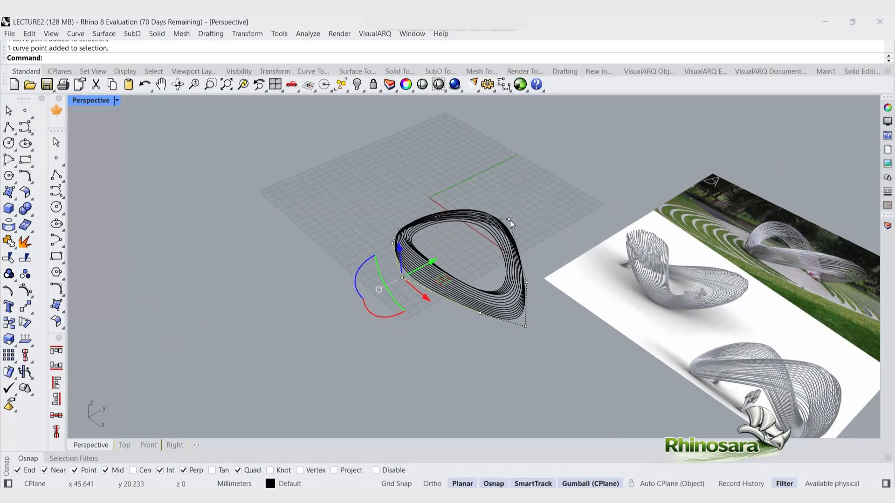
pyautogui.moveTo(402, 277); pyautogui.dragTo(407, 330)
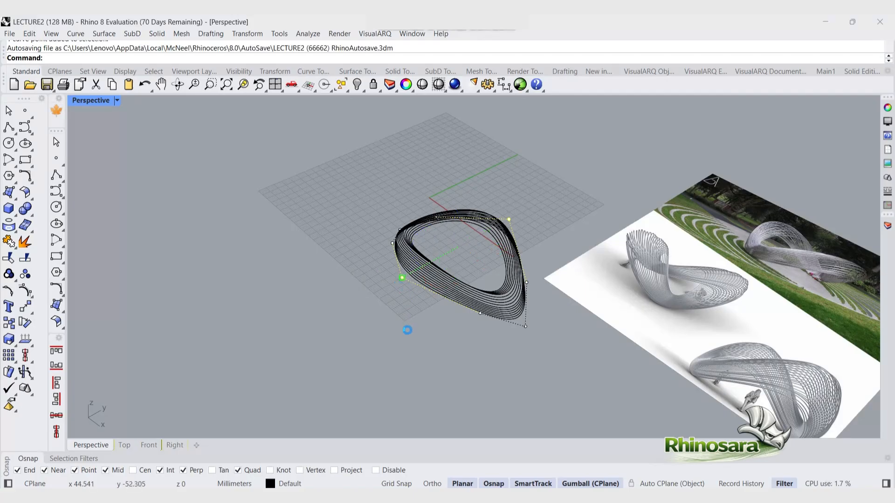
pyautogui.moveTo(527, 276); pyautogui.dragTo(502, 266, button='right')
pyautogui.scroll(5, 502, 273)
pyautogui.click(605, 239)
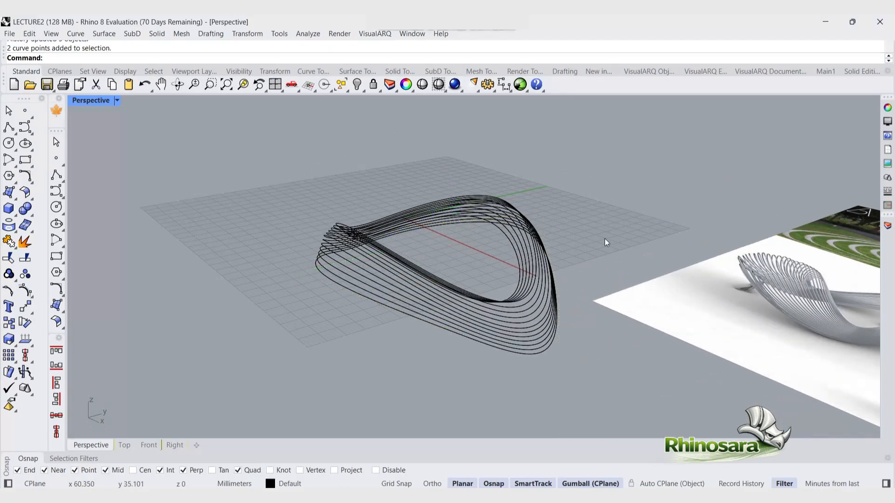
pyautogui.moveTo(605, 239); pyautogui.dragTo(602, 195, button='right')
# Step: Select all the loop curves and turn them into tubes with the Pipe command, picking the radius in the viewport
pyautogui.moveTo(550, 349); pyautogui.dragTo(502, 264)
pyautogui.write('Pipe')
pyautogui.press('Return')
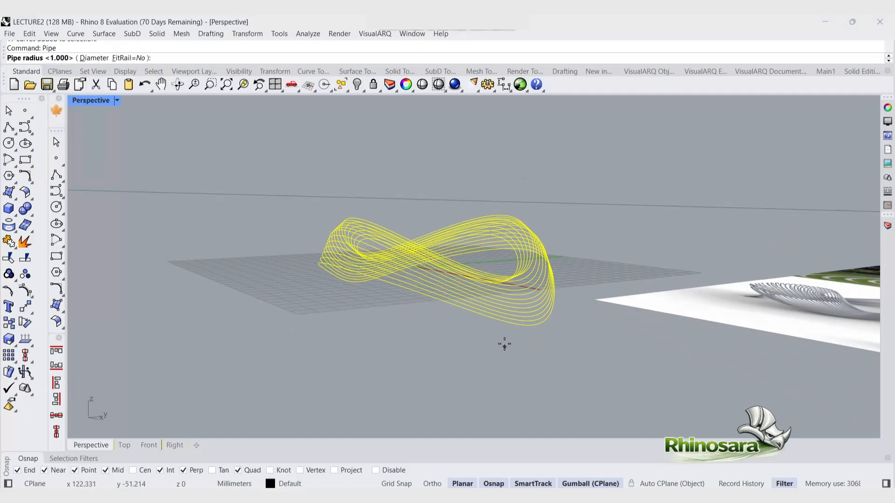
pyautogui.scroll(6, 489, 326)
pyautogui.click(559, 323)
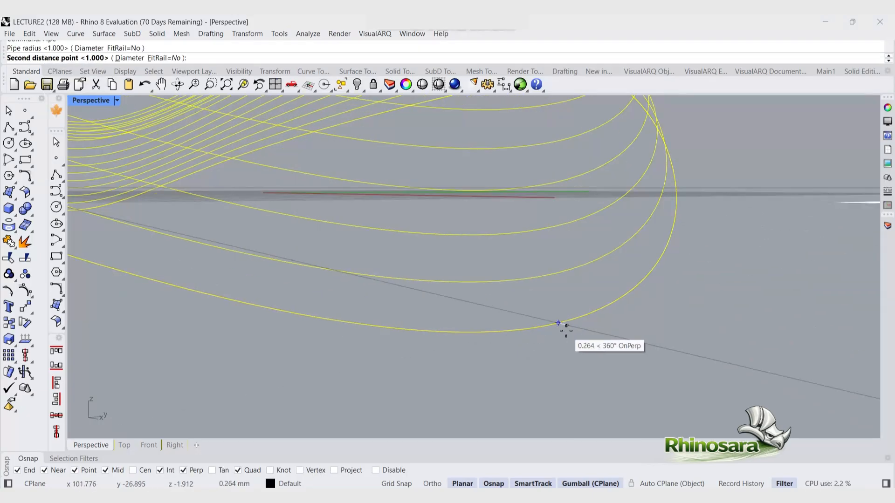
pyautogui.click(565, 326)
pyautogui.scroll(-6, 565, 327)
pyautogui.moveTo(566, 328); pyautogui.dragTo(439, 396, button='right')
pyautogui.rightClick(384, 391)
pyautogui.rightClick(384, 390)
pyautogui.press('Escape')
pyautogui.moveTo(340, 379); pyautogui.dragTo(397, 356, button='right')
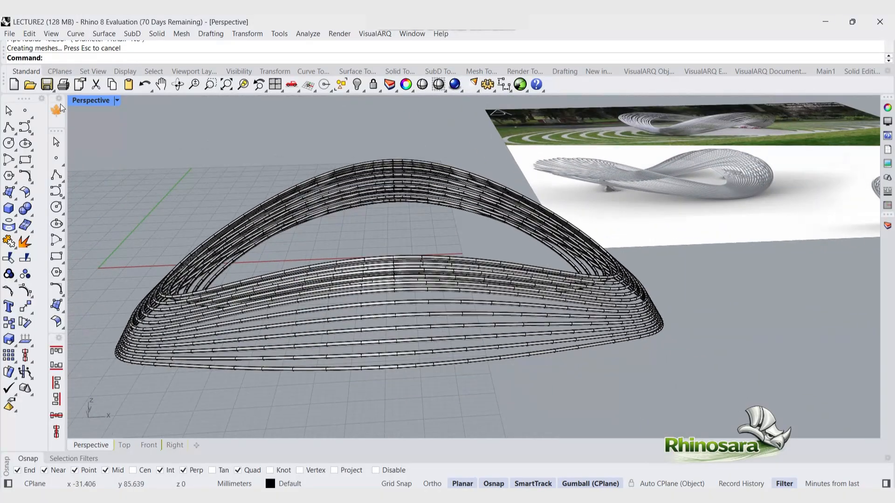
# Step: Switch the perspective viewport to the Monochrome display mode
pyautogui.click(117, 101)
pyautogui.click(163, 149)
pyautogui.moveTo(233, 196); pyautogui.dragTo(440, 275, button='right')
pyautogui.scroll(8, 596, 302)
pyautogui.click(597, 304)
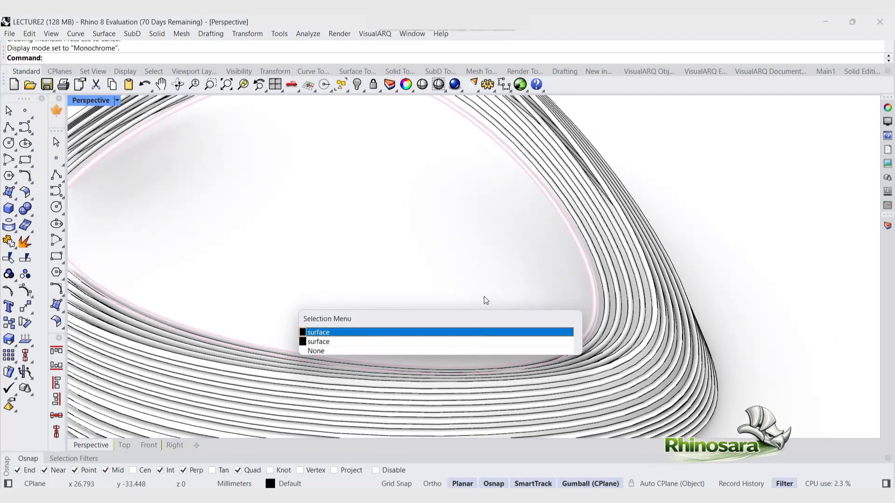
pyautogui.press('Escape')
# Step: Undo the previous ellipse and draw a new ellipse beside the existing loop forms
pyautogui.hotkey('ctrl', 'z')
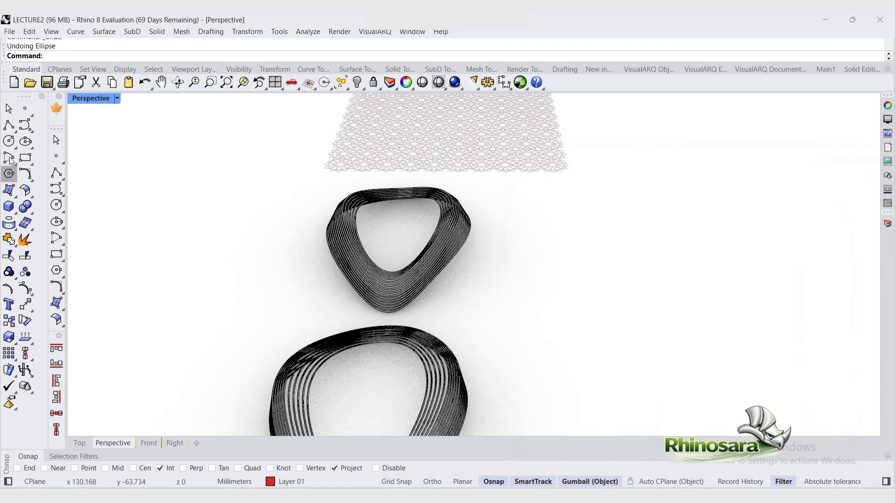
pyautogui.click(25, 140)
pyautogui.click(543, 243)
pyautogui.click(600, 243)
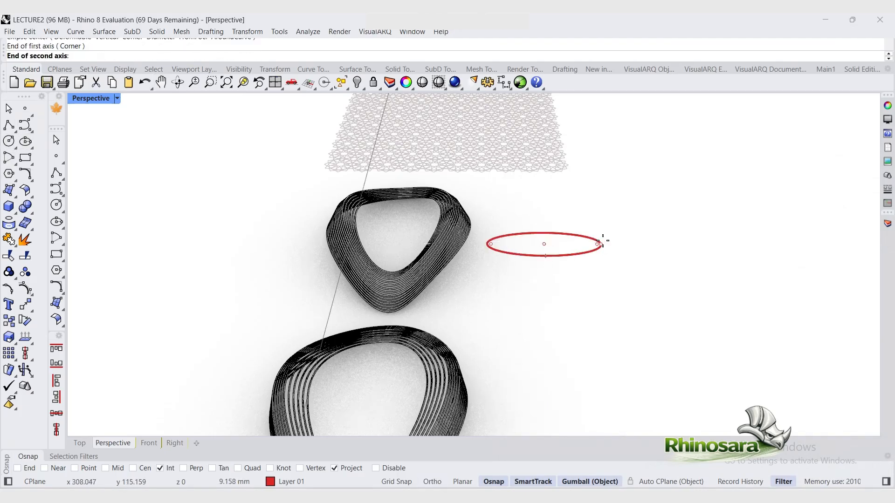
pyautogui.click(547, 327)
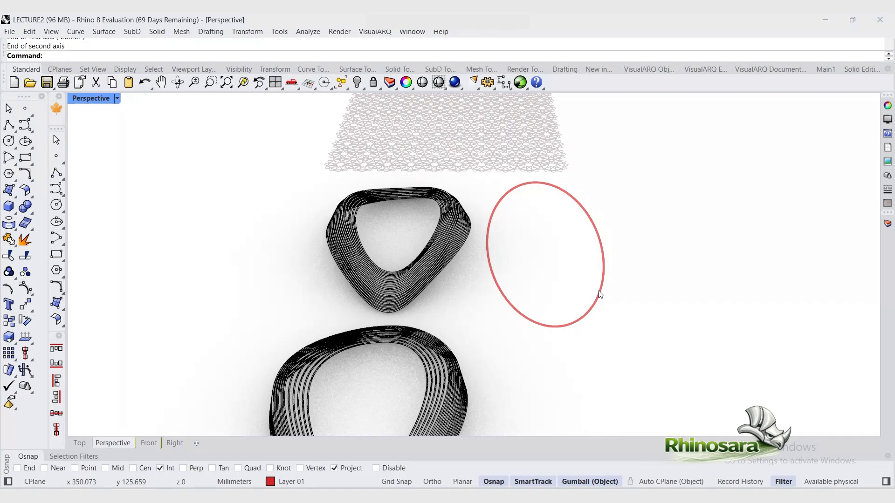
pyautogui.click(602, 293)
# Step: Show the ellipse's control points and raise some of them to bend it into a saddle shape
pyautogui.moveTo(615, 295); pyautogui.dragTo(523, 274, button='right')
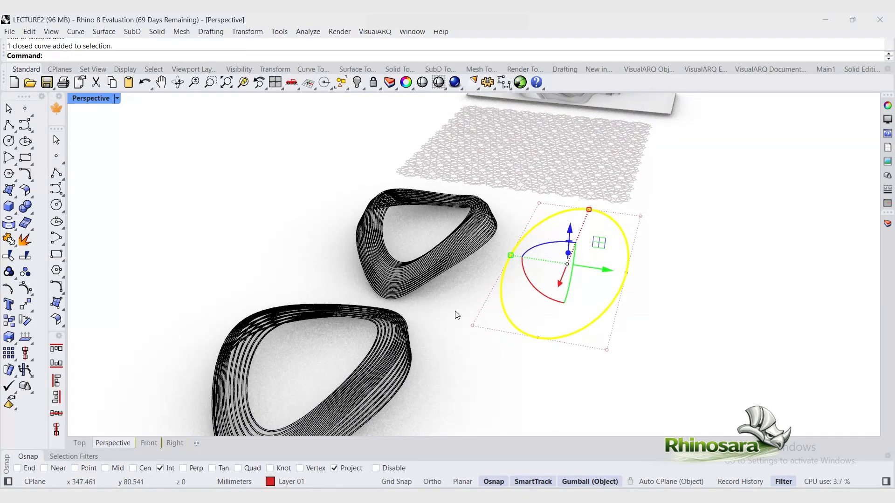
pyautogui.press('F10')
pyautogui.moveTo(498, 251); pyautogui.dragTo(666, 304)
pyautogui.moveTo(570, 229); pyautogui.dragTo(573, 195)
pyautogui.press('Escape')
pyautogui.moveTo(618, 249); pyautogui.dragTo(608, 262, button='right')
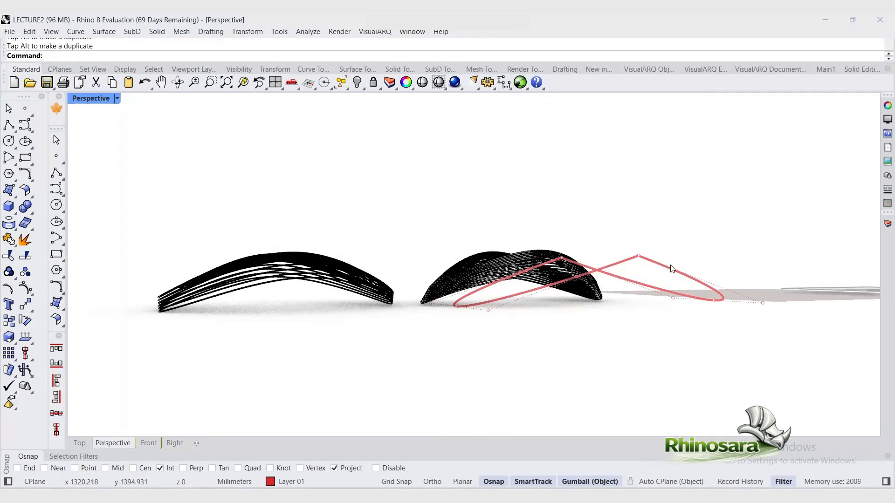
# Step: Change the bent curve's degree to 3
pyautogui.click(654, 266)
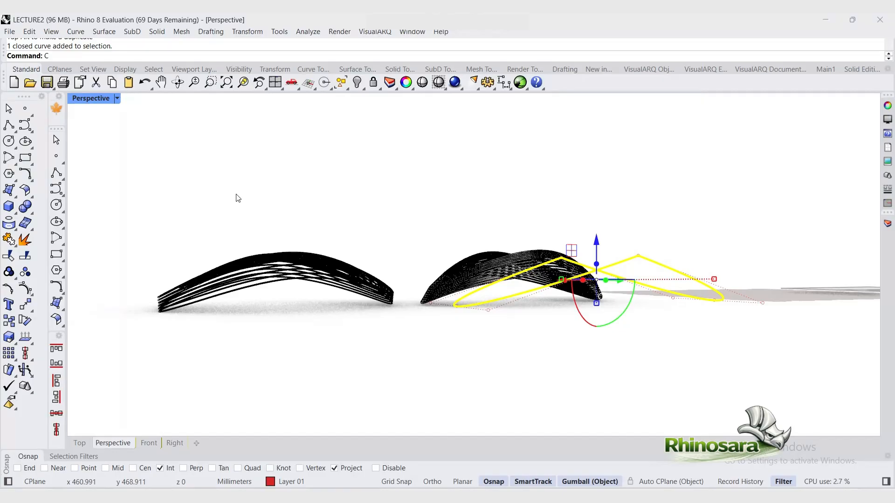
pyautogui.write('ChangeDegree')
pyautogui.press('Return')
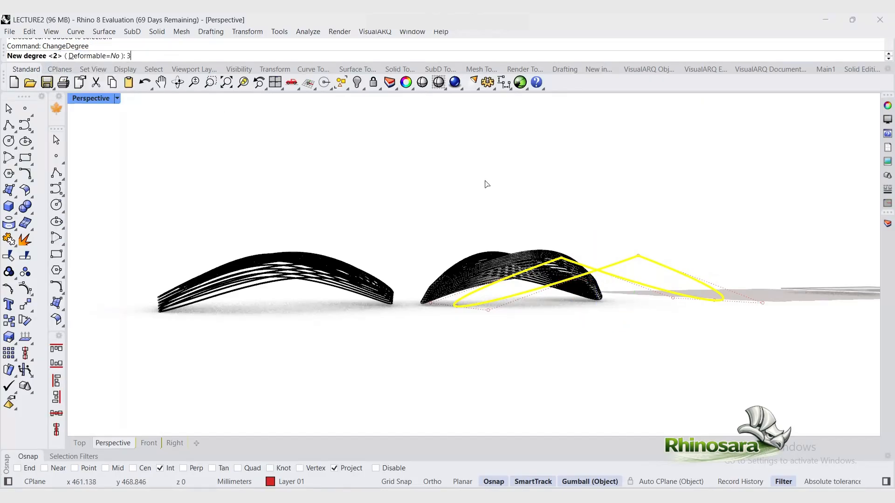
pyautogui.press('Return')
# Step: Rebuild the curve with 6 points and degree 3
pyautogui.moveTo(669, 248); pyautogui.dragTo(575, 304, button='right')
pyautogui.write('Re')
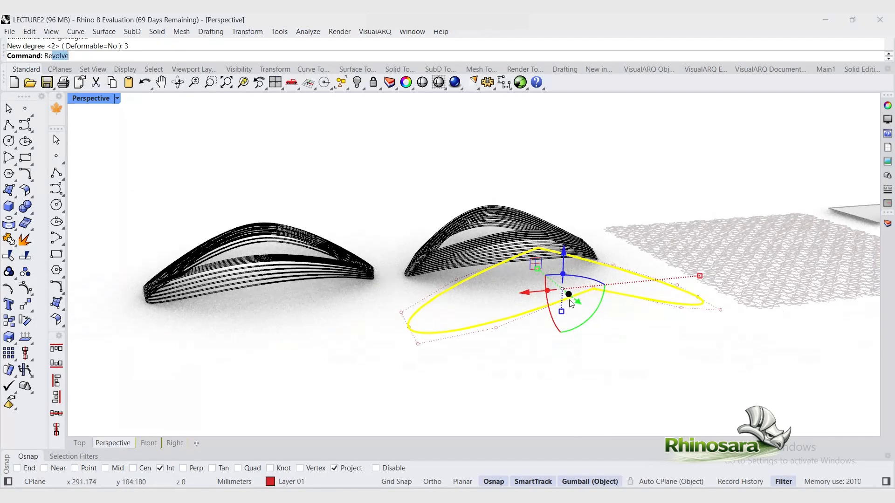
pyautogui.write('build')
pyautogui.press('Return')
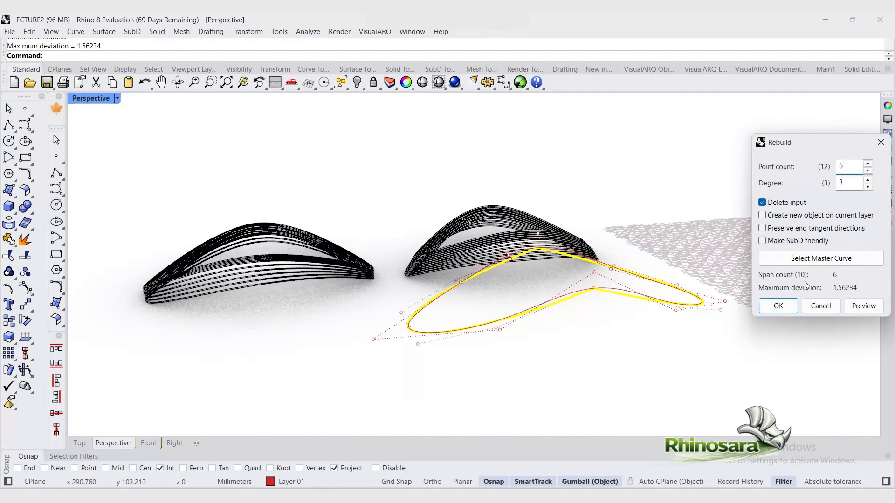
pyautogui.write('6')
pyautogui.click(777, 304)
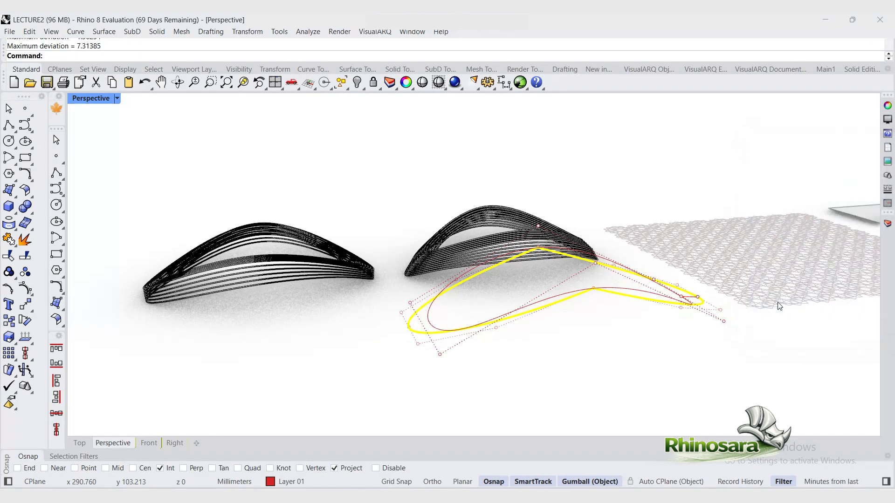
# Step: Move and scale control points of the rebuilt curve with the gumball to shape a twisted loop
pyautogui.click(592, 349)
pyautogui.moveTo(595, 348); pyautogui.dragTo(489, 183, button='right')
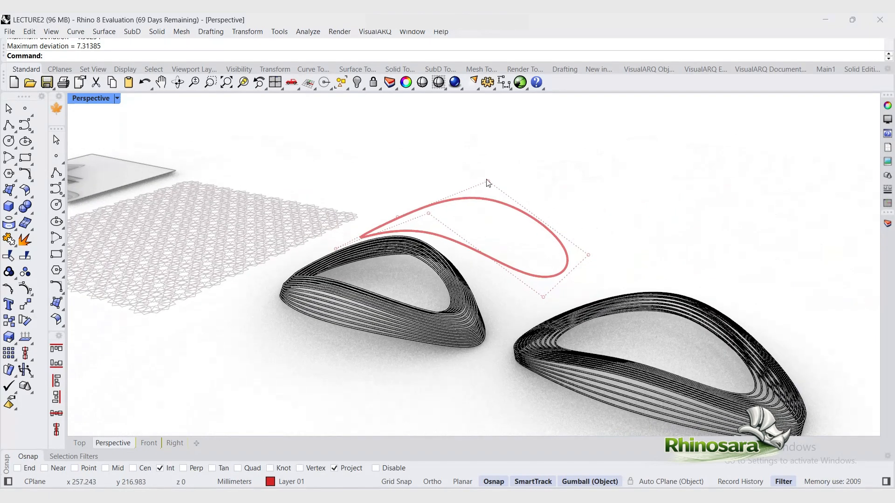
pyautogui.click(461, 196)
pyautogui.moveTo(464, 233); pyautogui.dragTo(463, 192)
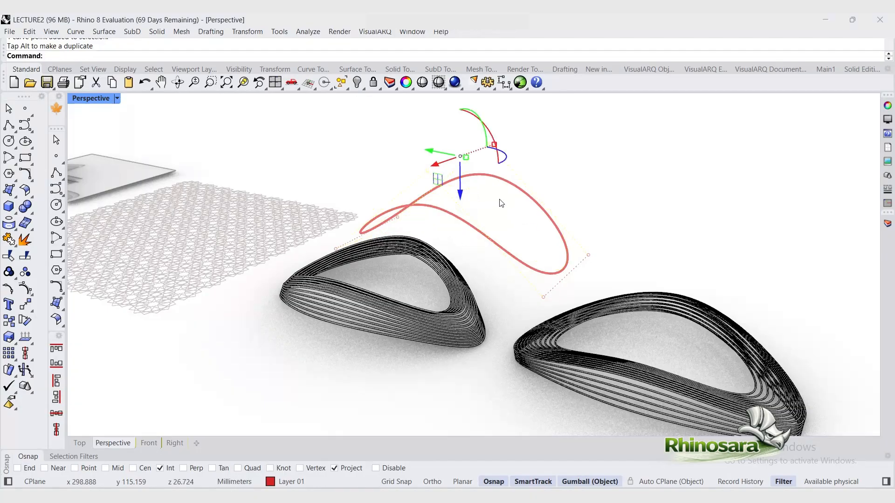
pyautogui.moveTo(500, 200); pyautogui.dragTo(440, 223, button='right')
pyautogui.moveTo(546, 147); pyautogui.dragTo(574, 147)
pyautogui.click(625, 281)
pyautogui.keyDown('shift'); pyautogui.click(528, 313); pyautogui.keyUp('shift')
pyautogui.moveTo(478, 285); pyautogui.dragTo(471, 298, button='right')
pyautogui.moveTo(459, 242); pyautogui.dragTo(433, 248)
pyautogui.hotkey('ctrl', 'z')
pyautogui.moveTo(485, 219); pyautogui.dragTo(560, 202, button='right')
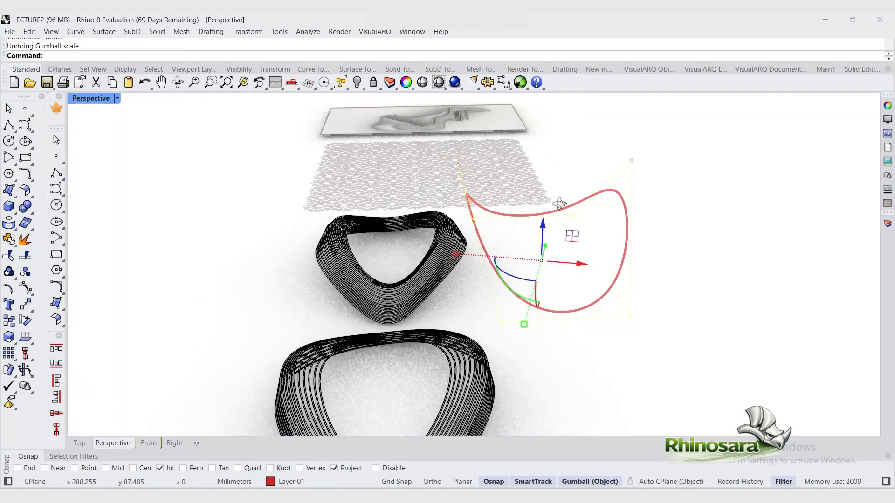
# Step: Align the gumball to the CPlane and shift the curve slightly in the Top view
pyautogui.doubleClick(90, 98)
pyautogui.moveTo(247, 120); pyautogui.dragTo(253, 142)
pyautogui.scroll(5, 256, 150)
pyautogui.keyDown('shift'); pyautogui.moveTo(76, 116); pyautogui.dragTo(99, 218); pyautogui.keyUp('shift')
pyautogui.rightClick(589, 481)
pyautogui.click(606, 335)
pyautogui.moveTo(86, 169); pyautogui.dragTo(109, 169)
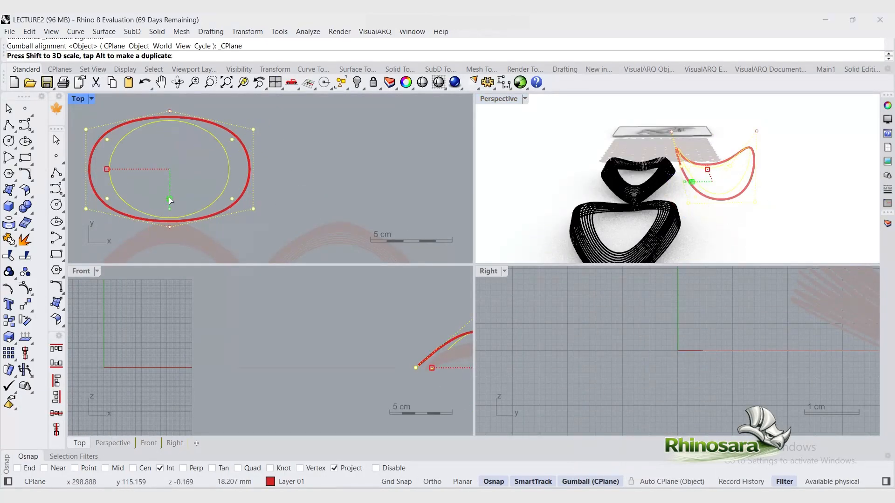
pyautogui.hotkey('ctrl', 'z')
pyautogui.moveTo(170, 209); pyautogui.dragTo(172, 192)
# Step: Create several scaled duplicates of the curve with the gumball to form nested loops
pyautogui.doubleClick(498, 99)
pyautogui.moveTo(578, 242); pyautogui.dragTo(635, 236, button='right')
pyautogui.click(601, 251)
pyautogui.keyDown('alt'); pyautogui.keyDown('shift'); pyautogui.moveTo(476, 235); pyautogui.dragTo(462, 234); pyautogui.keyUp('shift'); pyautogui.keyUp('alt')
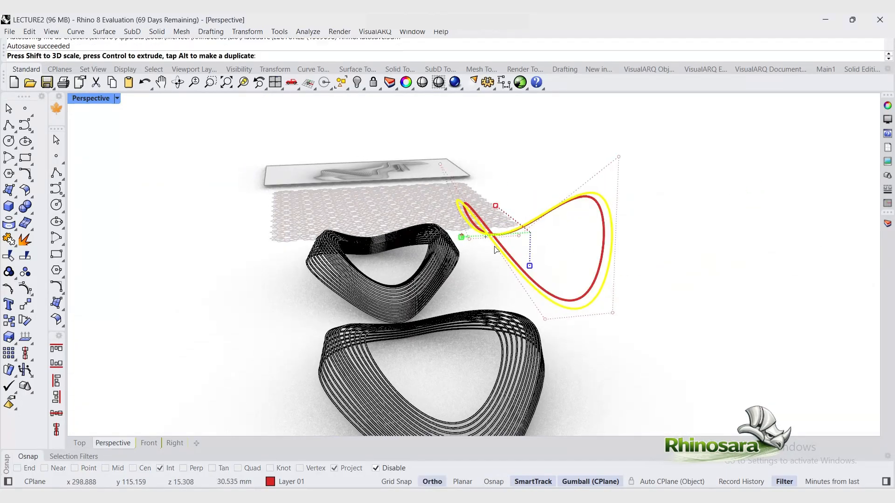
pyautogui.moveTo(497, 248); pyautogui.dragTo(468, 231, button='right')
pyautogui.scroll(5, 468, 229)
pyautogui.keyDown('alt'); pyautogui.keyDown('shift'); pyautogui.moveTo(470, 227); pyautogui.dragTo(441, 227); pyautogui.keyUp('shift'); pyautogui.keyUp('alt')
pyautogui.moveTo(602, 235); pyautogui.dragTo(617, 250)
pyautogui.moveTo(617, 261); pyautogui.dragTo(587, 252, button='right')
pyautogui.moveTo(767, 276); pyautogui.dragTo(620, 303)
pyautogui.moveTo(557, 160); pyautogui.dragTo(557, 143)
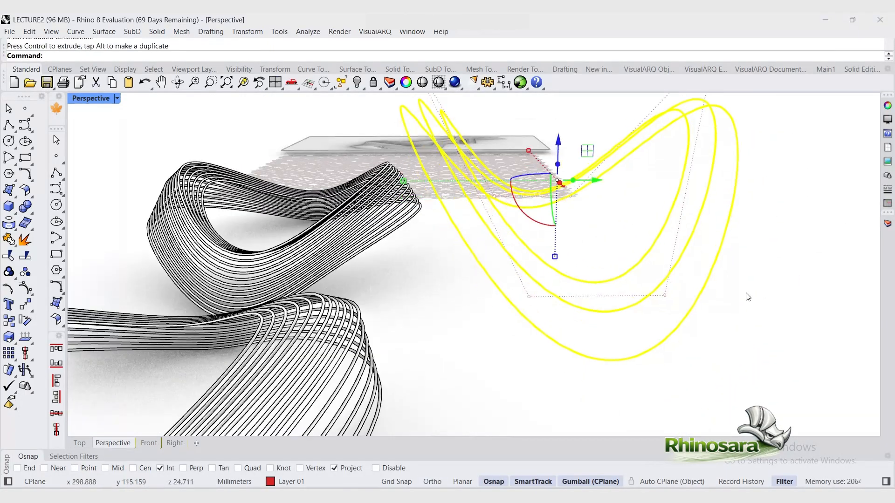
# Step: Adjust the positions and sizes of the nested loop copies with the gumball
pyautogui.click(727, 289)
pyautogui.moveTo(662, 289); pyautogui.dragTo(605, 279, button='right')
pyautogui.keyDown('alt'); pyautogui.keyDown('shift'); pyautogui.moveTo(554, 202); pyautogui.dragTo(539, 225); pyautogui.keyUp('shift'); pyautogui.keyUp('alt')
pyautogui.moveTo(541, 261); pyautogui.dragTo(629, 261, button='right')
pyautogui.keyDown('shift'); pyautogui.moveTo(410, 263); pyautogui.dragTo(406, 264); pyautogui.keyUp('shift')
pyautogui.hotkey('ctrl', 'z')
pyautogui.hotkey('ctrl', 'z')
pyautogui.moveTo(713, 364); pyautogui.dragTo(722, 333, button='right')
pyautogui.click(722, 333)
pyautogui.click(615, 338)
pyautogui.moveTo(396, 260); pyautogui.dragTo(390, 261)
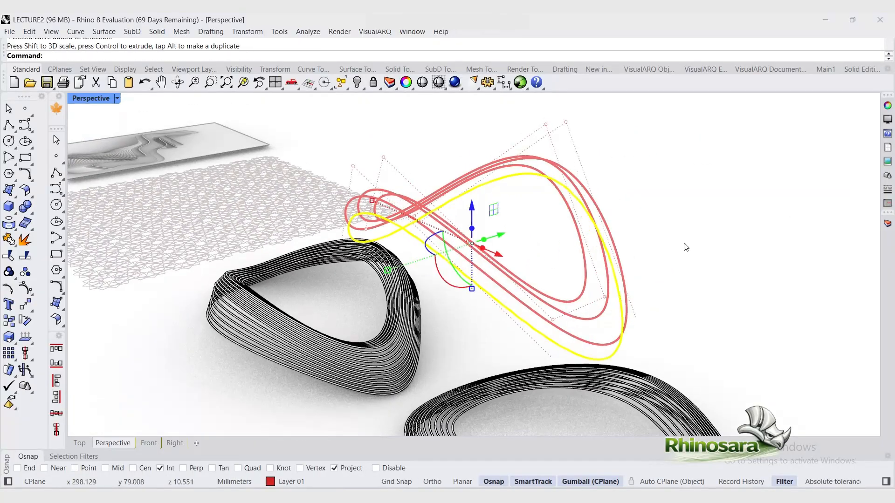
pyautogui.click(685, 247)
pyautogui.moveTo(685, 248); pyautogui.dragTo(571, 261, button='right')
pyautogui.click(634, 289)
pyautogui.moveTo(448, 252); pyautogui.dragTo(442, 252)
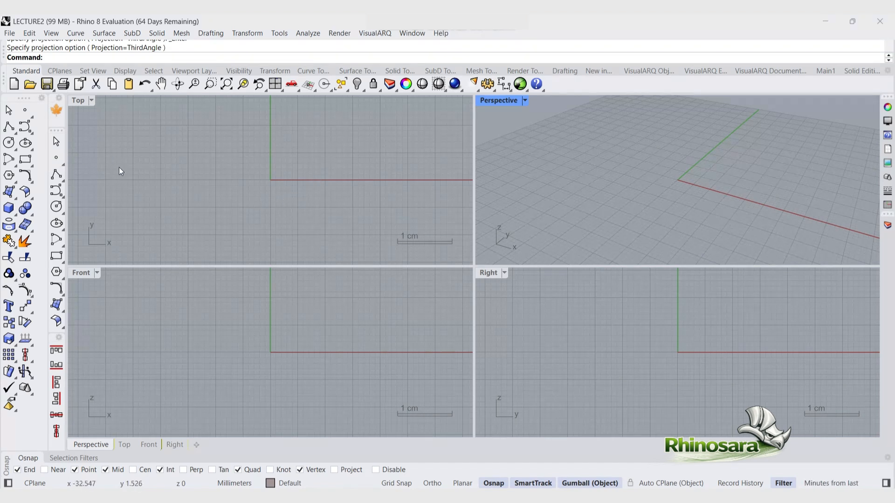
# Step: Create a box with its first corner at the origin in the Top view, about 37 mm high
pyautogui.click(9, 207)
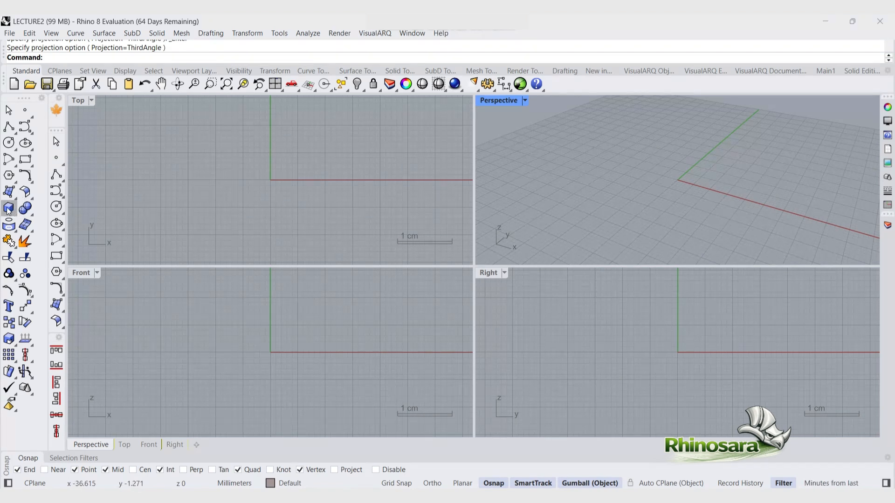
pyautogui.click(271, 179)
pyautogui.scroll(-5, 178, 275)
pyautogui.scroll(-5, 190, 247)
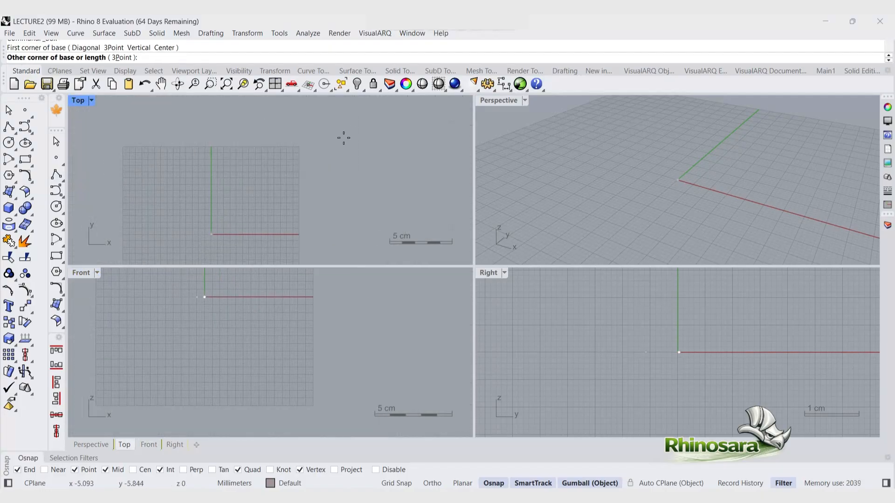
pyautogui.click(316, 137)
pyautogui.scroll(-5, 629, 161)
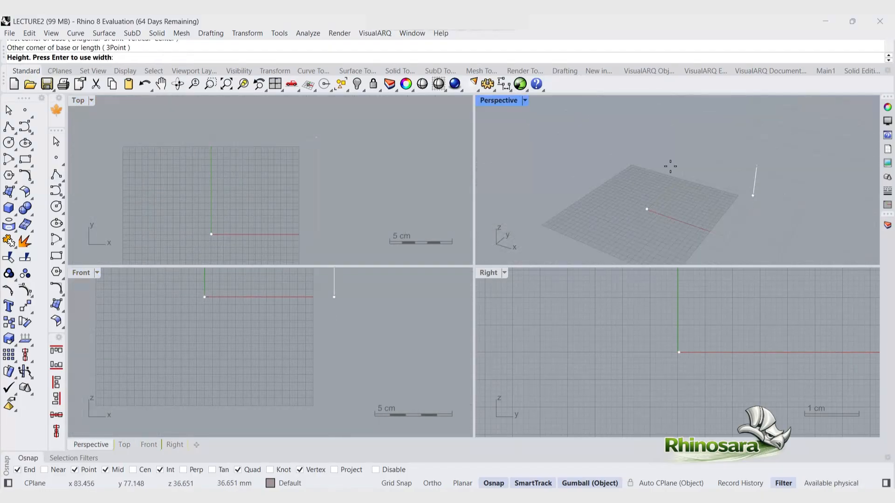
pyautogui.click(750, 206)
# Step: Tilt the box's top face by rotating it with the gumball
pyautogui.scroll(5, 749, 208)
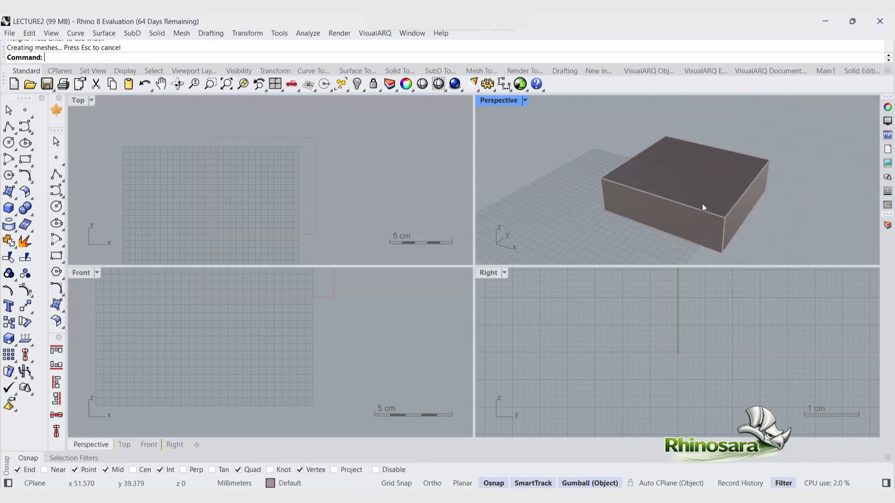
pyautogui.moveTo(654, 207); pyautogui.dragTo(696, 194, button='right')
pyautogui.keyDown('ctrl'); pyautogui.keyDown('shift'); pyautogui.click(713, 188); pyautogui.keyUp('shift'); pyautogui.keyUp('ctrl')
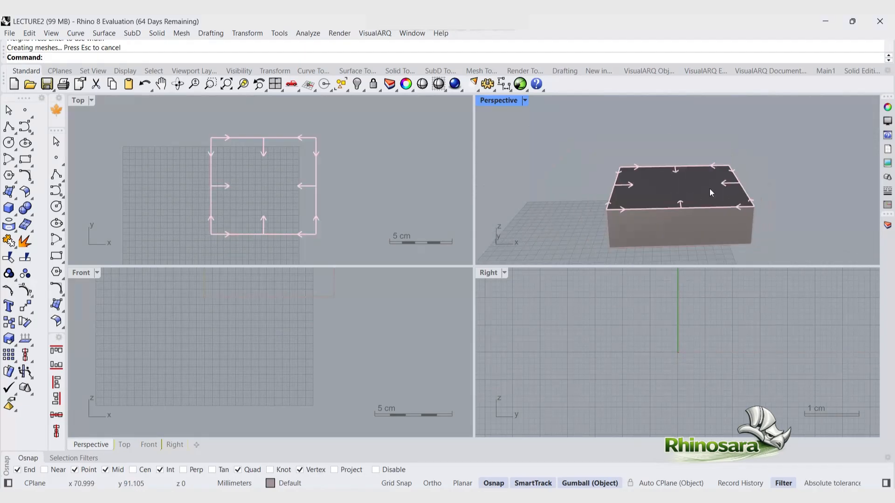
pyautogui.scroll(3, 675, 211)
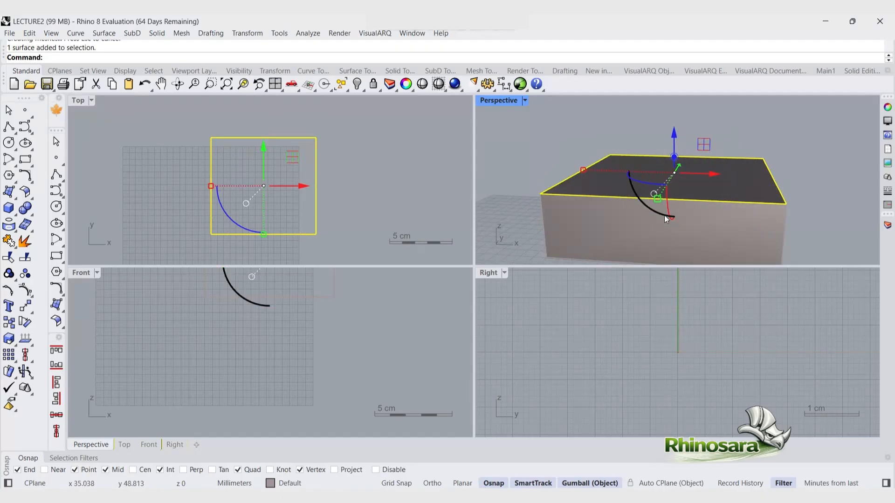
pyautogui.moveTo(659, 215); pyautogui.dragTo(657, 207)
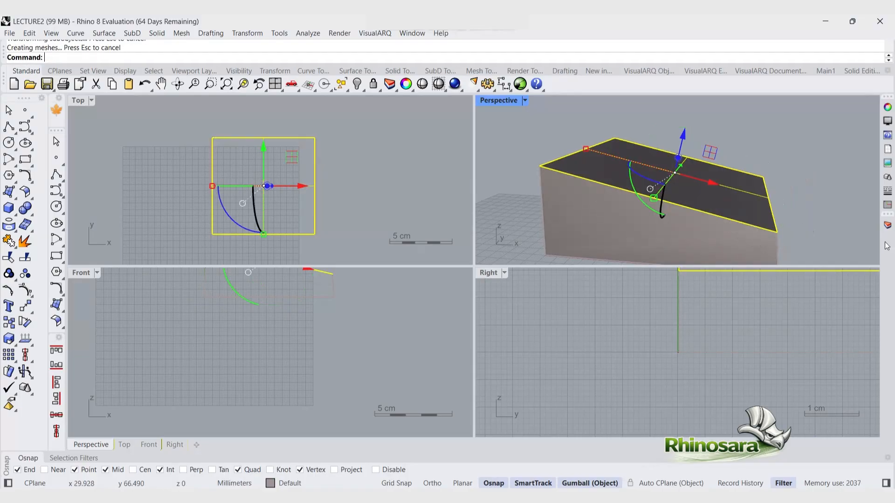
pyautogui.moveTo(739, 191); pyautogui.dragTo(699, 184, button='right')
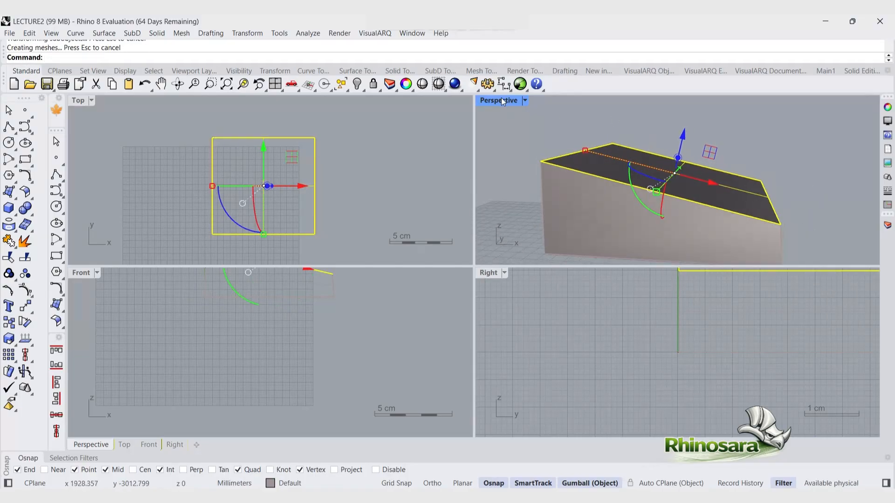
# Step: Maximize the Perspective view and undo the top face rotation
pyautogui.doubleClick(501, 100)
pyautogui.scroll(-7, 418, 274)
pyautogui.click(504, 365)
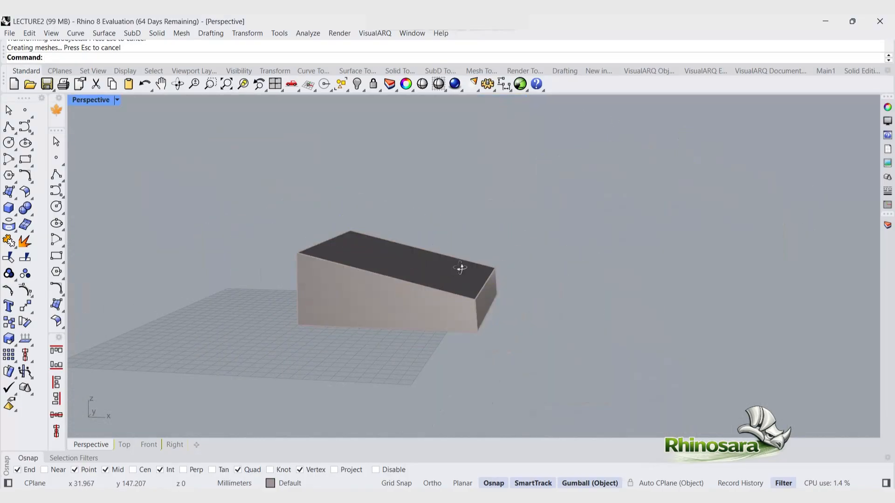
pyautogui.moveTo(460, 268)
pyautogui.mouseDown(button='right')
pyautogui.moveTo(469, 264)
pyautogui.moveTo(411, 259)
pyautogui.moveTo(449, 281)
pyautogui.mouseUp(button='right')
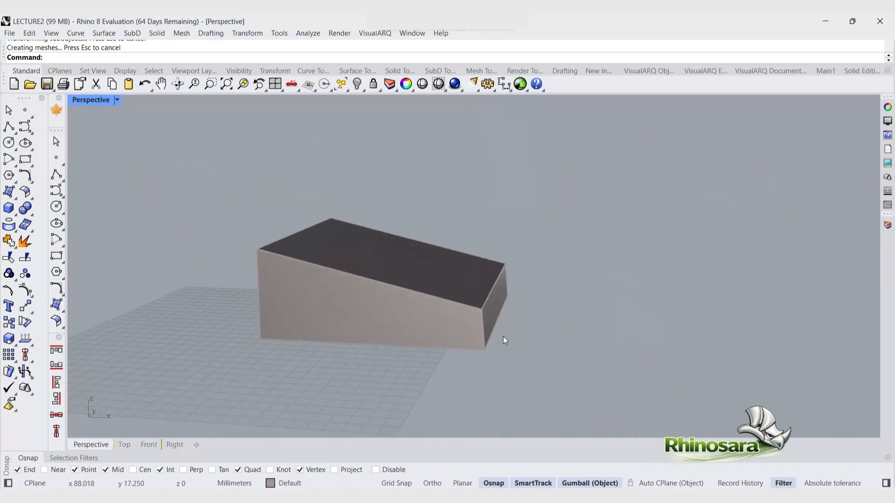
pyautogui.hotkey('ctrl', 'z')
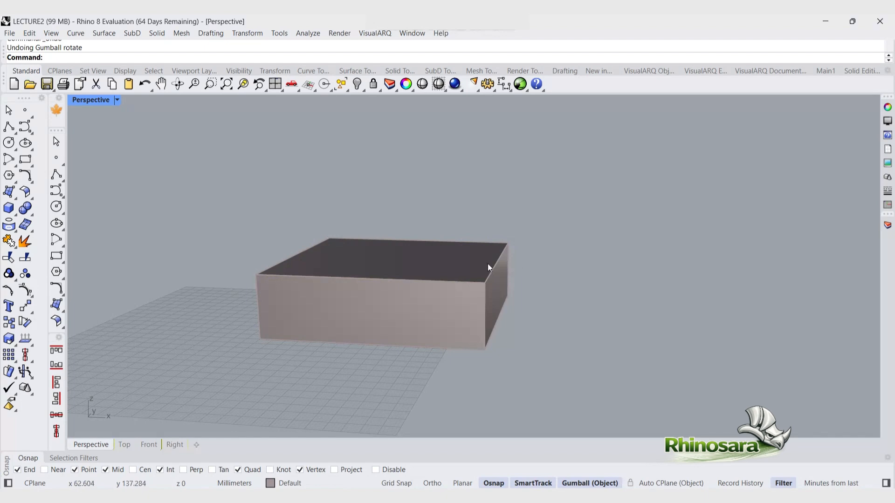
# Step: Lower one top edge of the box with the gumball to slope its top
pyautogui.keyDown('ctrl'); pyautogui.keyDown('shift'); pyautogui.click(494, 265); pyautogui.keyUp('shift'); pyautogui.keyUp('ctrl')
pyautogui.moveTo(498, 225); pyautogui.dragTo(498, 266)
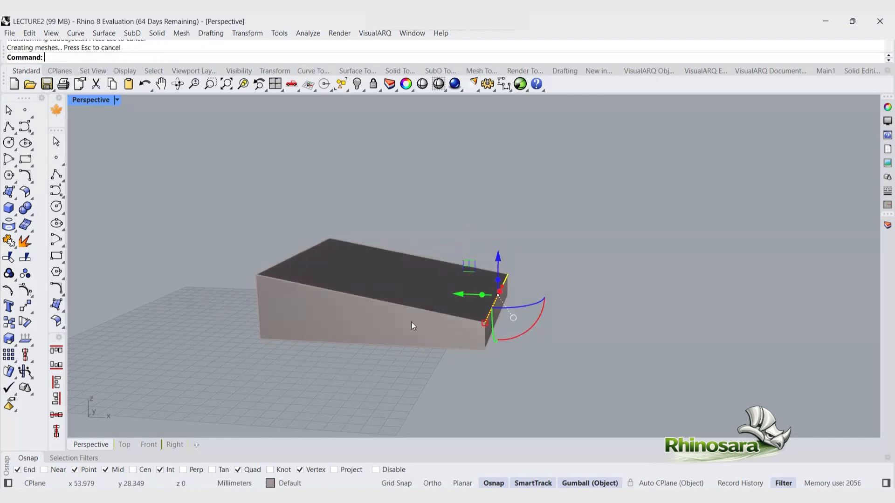
# Step: Raise the opposite top edge of the box with the gumball to steepen the slope
pyautogui.click(207, 239)
pyautogui.keyDown('ctrl'); pyautogui.keyDown('shift'); pyautogui.click(280, 278); pyautogui.keyUp('shift'); pyautogui.keyUp('ctrl')
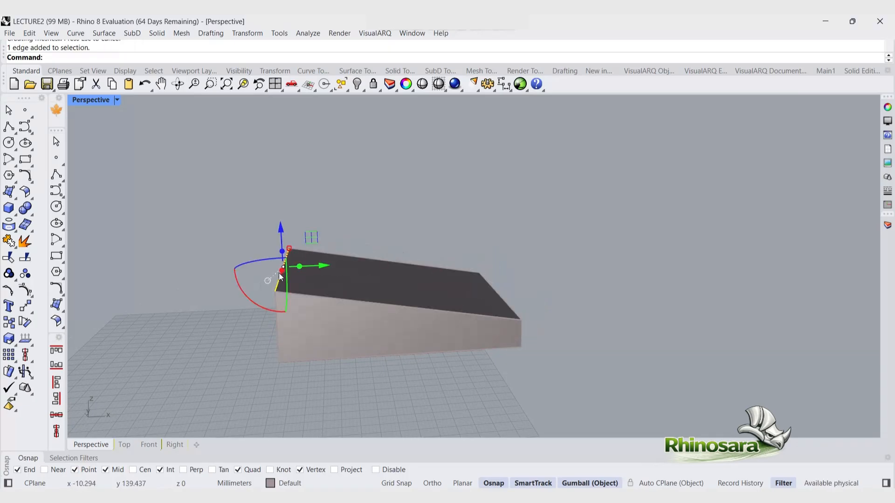
pyautogui.moveTo(280, 228); pyautogui.dragTo(280, 195)
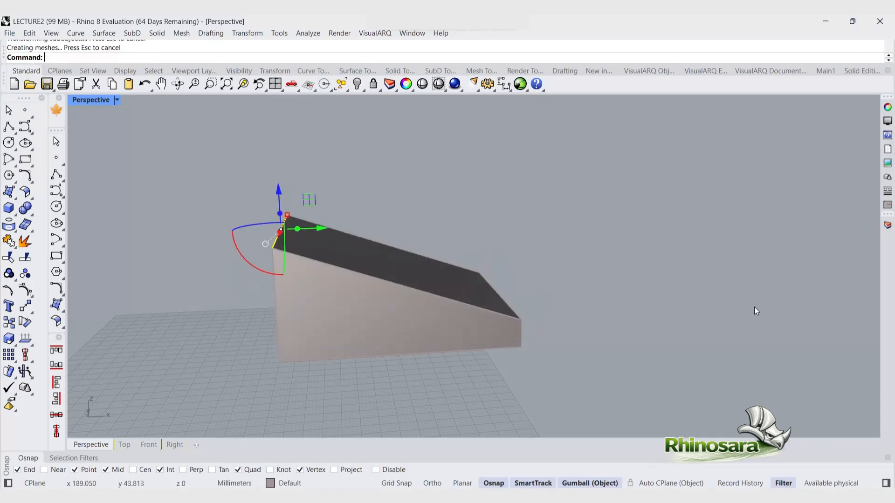
# Step: Enable automatic CPlane alignment and select the sloped top face to align the CPlane to it
pyautogui.click(576, 311)
pyautogui.moveTo(576, 313); pyautogui.dragTo(489, 314, button='right')
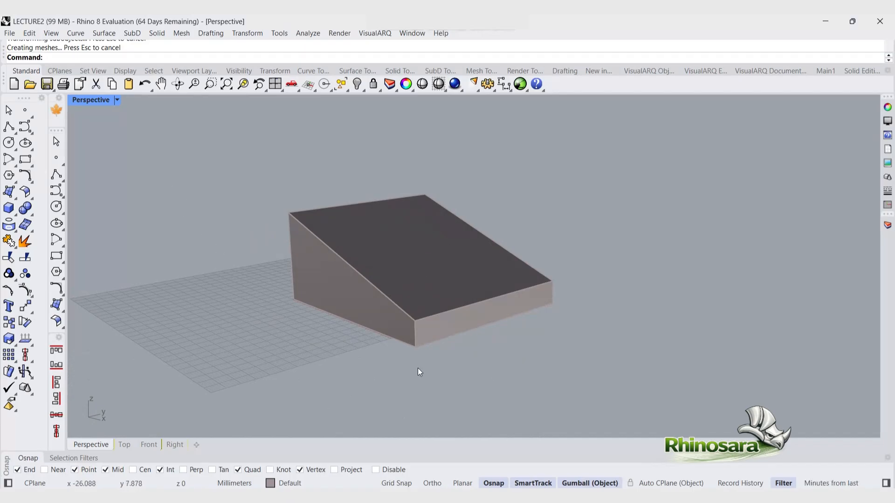
pyautogui.click(657, 484)
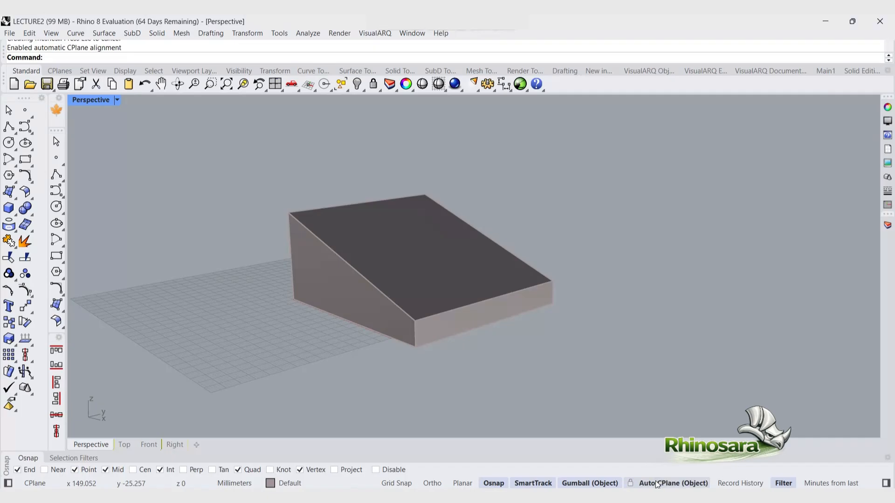
pyautogui.keyDown('ctrl'); pyautogui.keyDown('shift'); pyautogui.click(442, 252); pyautogui.keyUp('shift'); pyautogui.keyUp('ctrl')
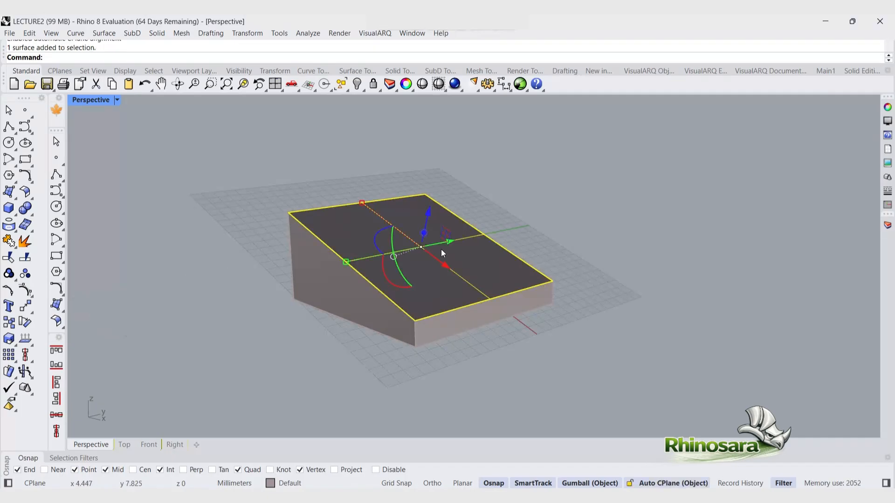
pyautogui.click(368, 353)
pyautogui.moveTo(527, 377); pyautogui.dragTo(422, 378, button='right')
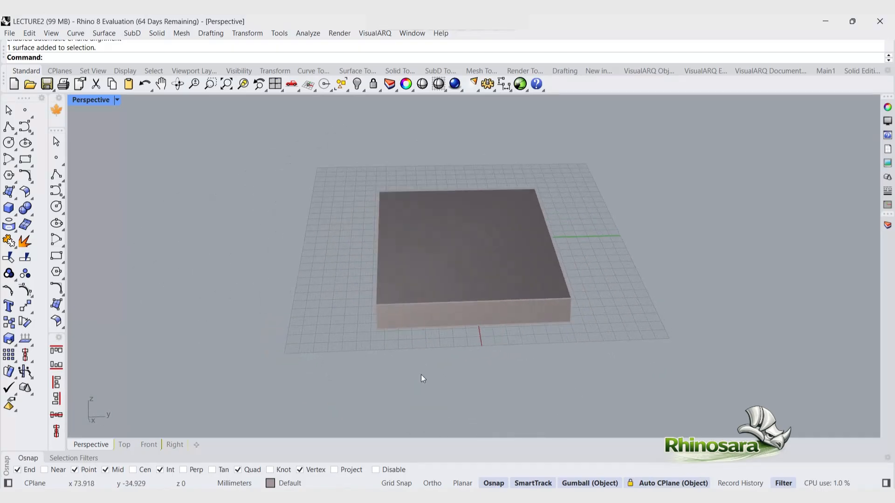
pyautogui.click(14, 217)
pyautogui.click(39, 232)
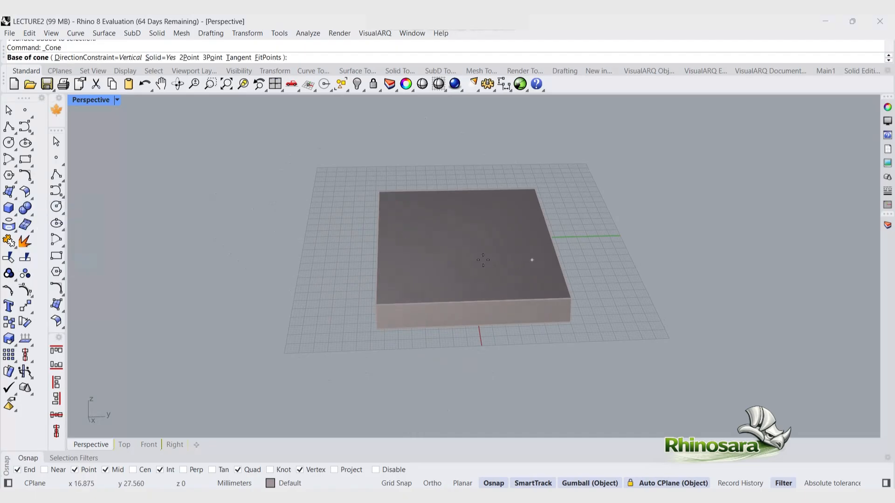
pyautogui.click(462, 239)
pyautogui.press('Escape')
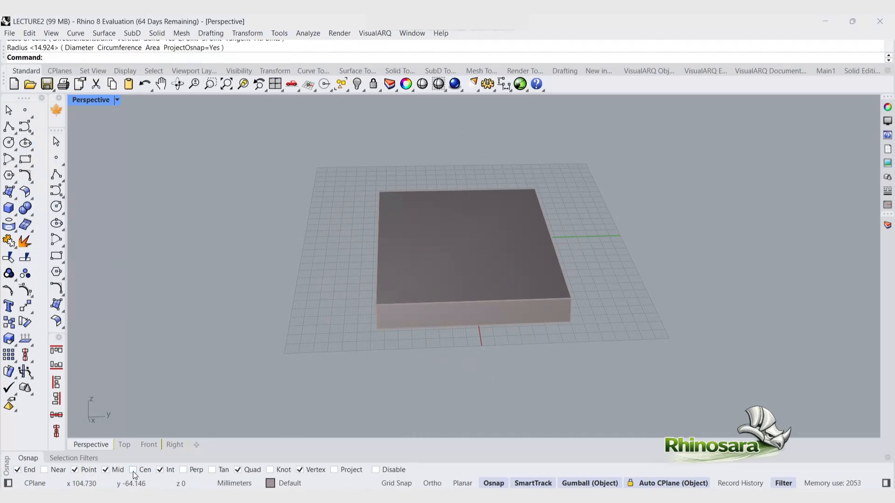
pyautogui.click(8, 208)
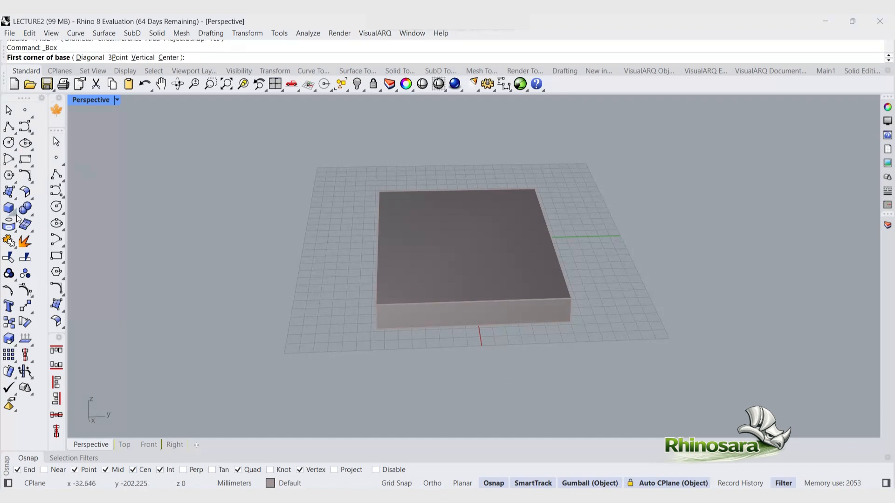
pyautogui.click(15, 215)
pyautogui.click(43, 230)
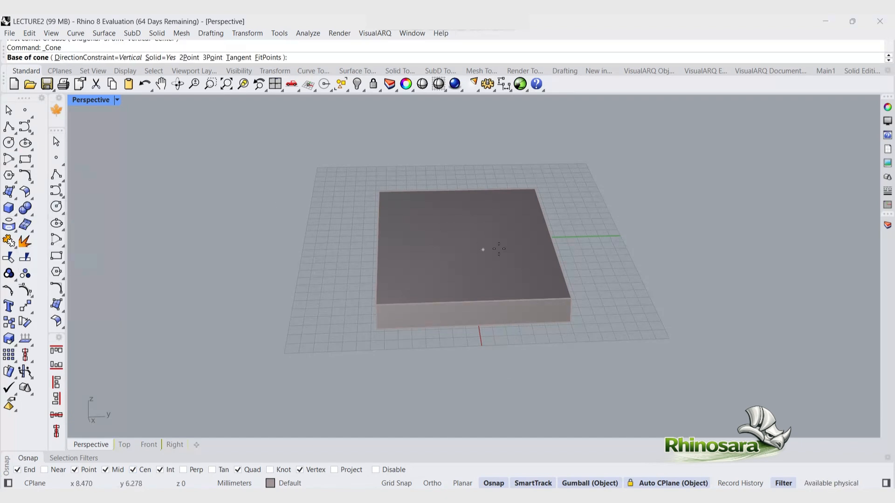
pyautogui.click(465, 239)
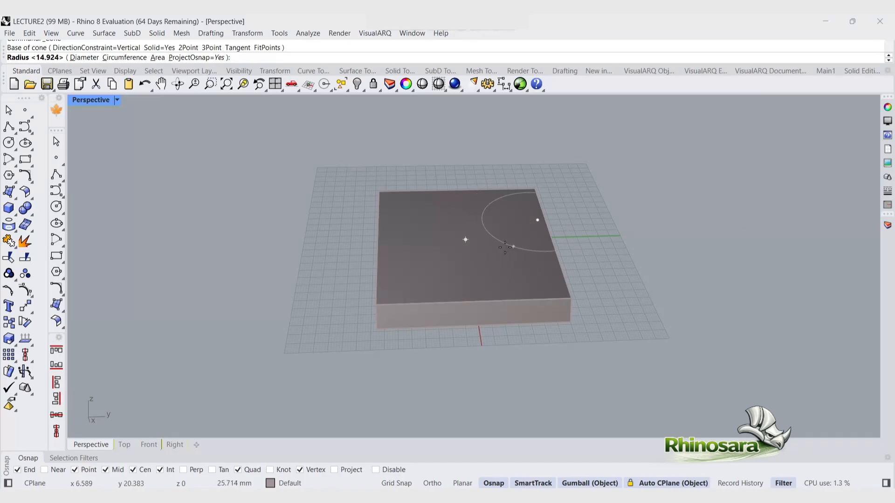
pyautogui.press('Escape')
# Step: Draw a cone on the sloped top face with a radius of about 13.5 mm
pyautogui.press('Return')
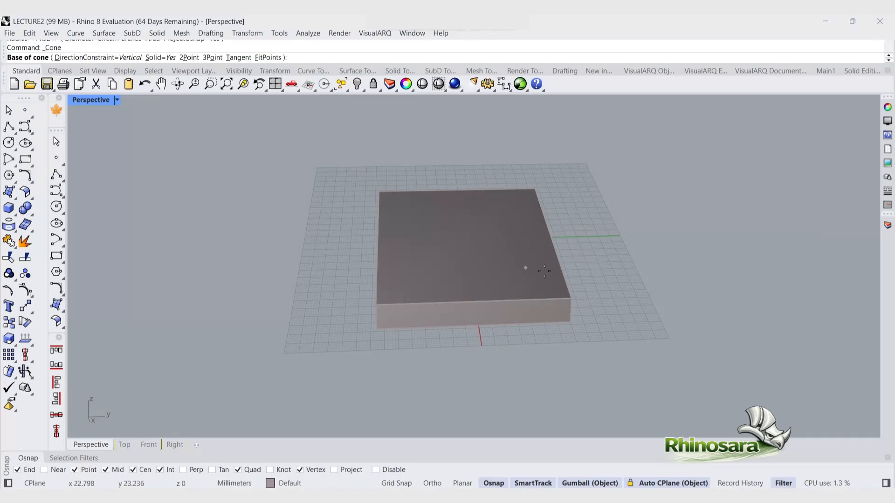
pyautogui.click(465, 240)
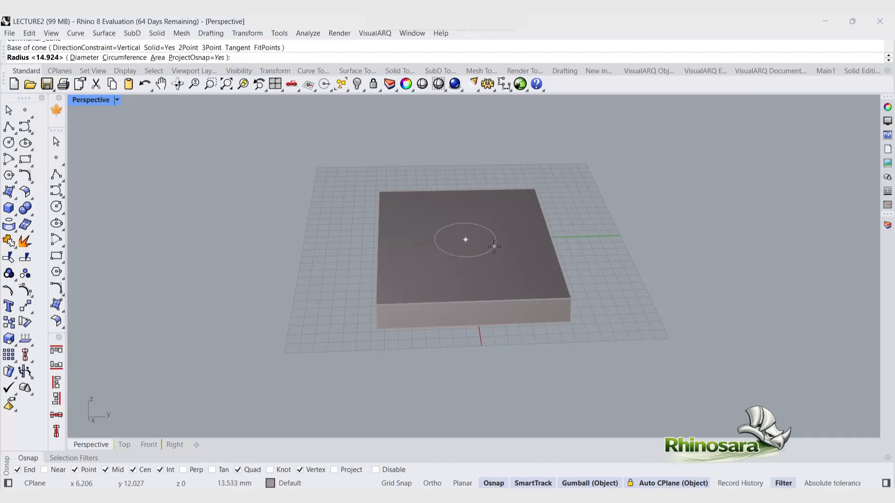
pyautogui.click(494, 246)
pyautogui.click(468, 166)
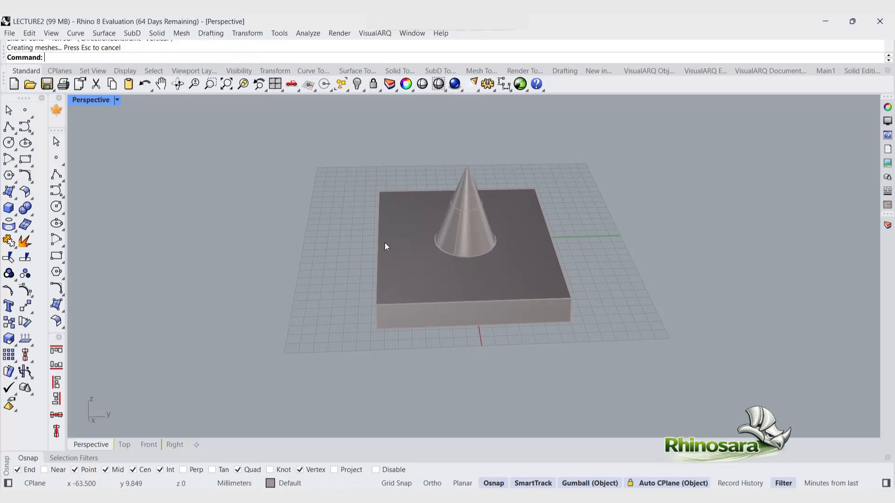
# Step: Select the cone and set the gumball alignment to Object
pyautogui.moveTo(385, 247); pyautogui.dragTo(523, 250, button='right')
pyautogui.click(419, 250)
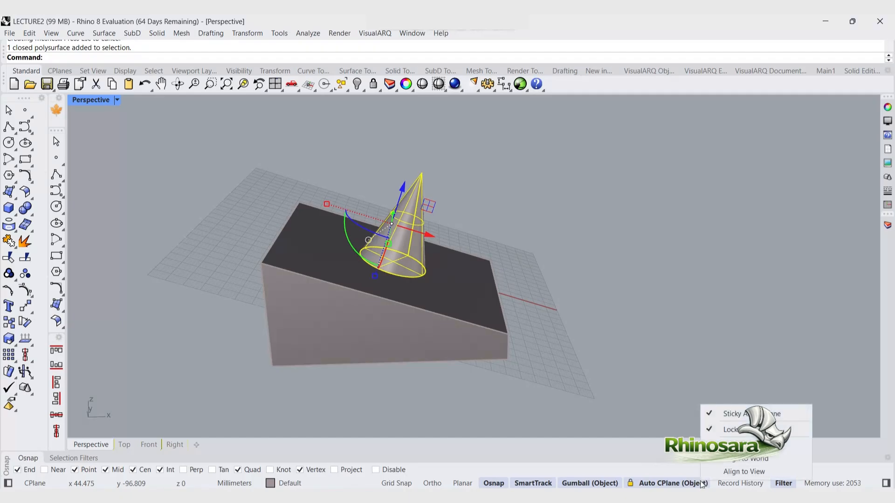
pyautogui.rightClick(601, 484)
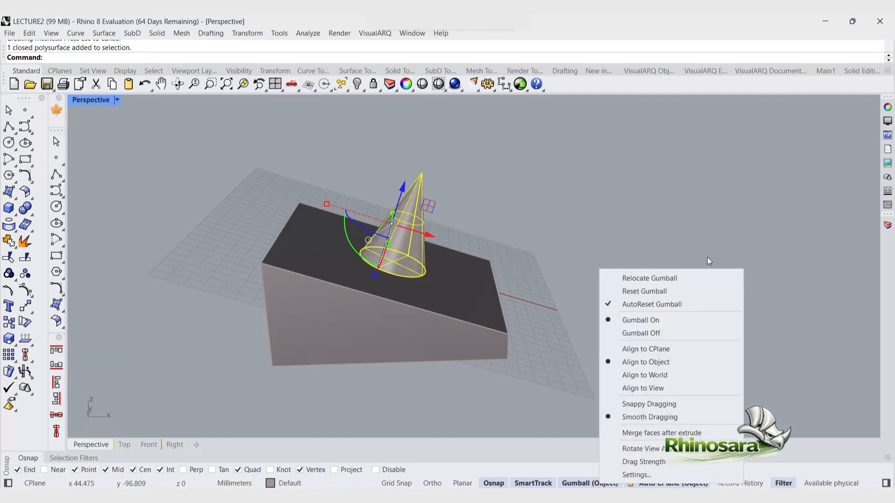
pyautogui.click(689, 360)
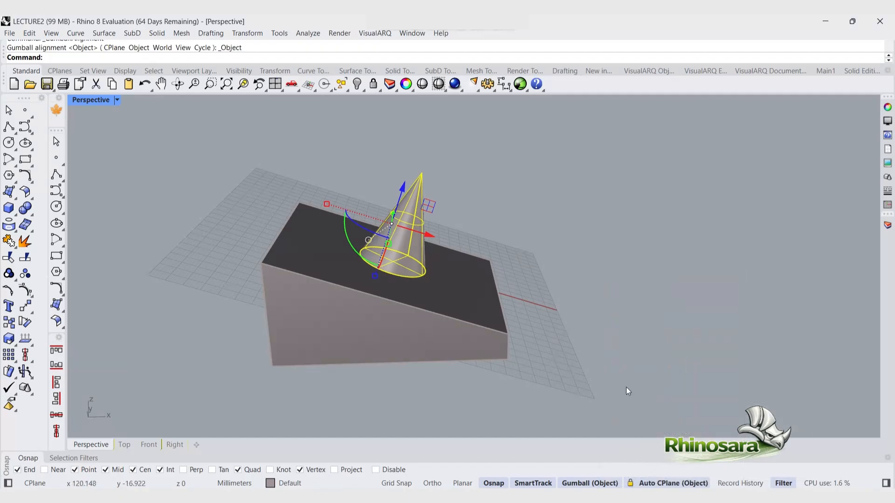
pyautogui.click(610, 345)
# Step: Disable automatic CPlane alignment and set the gumball alignment to CPlane for the selected cone
pyautogui.click(390, 233)
pyautogui.moveTo(390, 233); pyautogui.dragTo(605, 446, button='right')
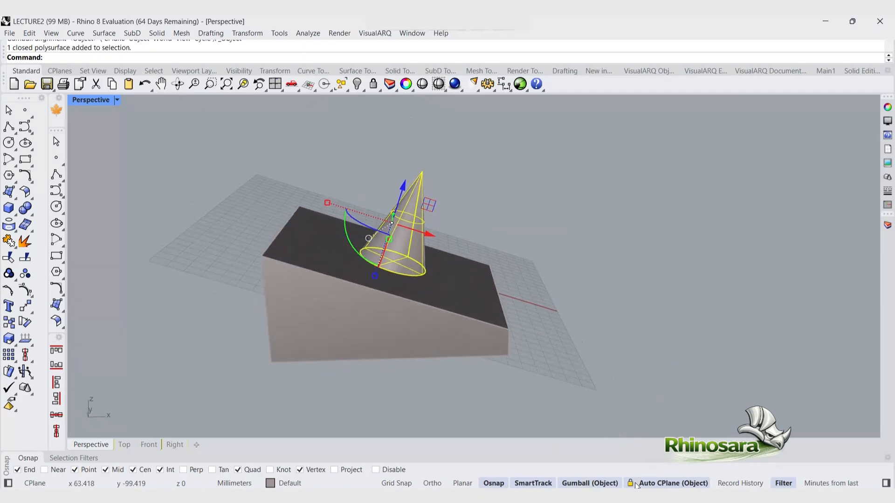
pyautogui.click(662, 484)
pyautogui.press('Escape')
pyautogui.click(417, 234)
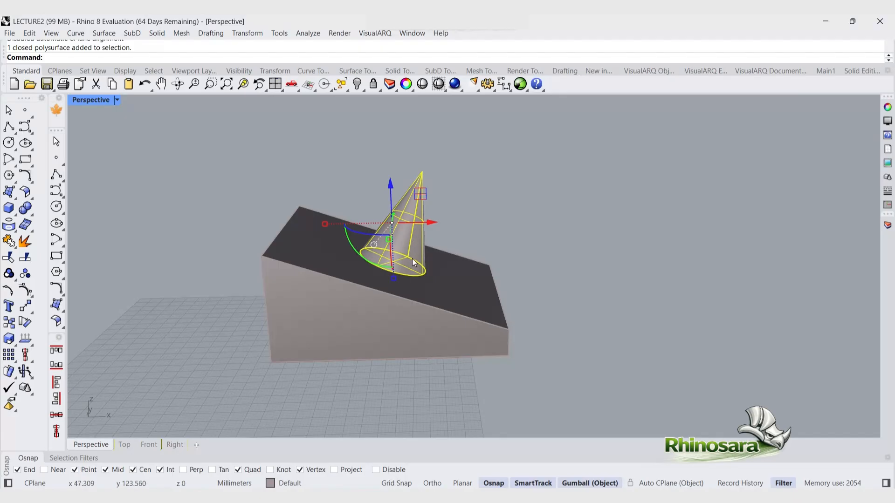
pyautogui.rightClick(606, 483)
pyautogui.click(659, 349)
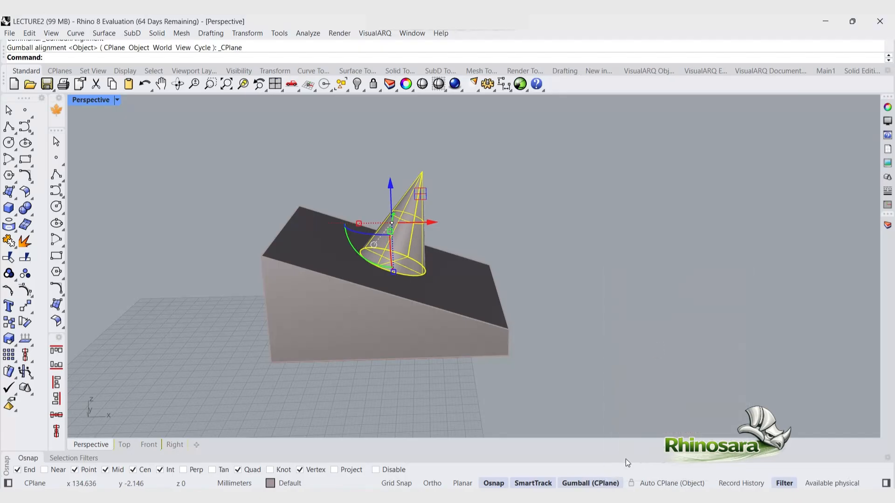
pyautogui.press('Escape')
# Step: Re-enable automatic CPlane alignment, pick the sloped top face, and reselect the cone
pyautogui.click(630, 484)
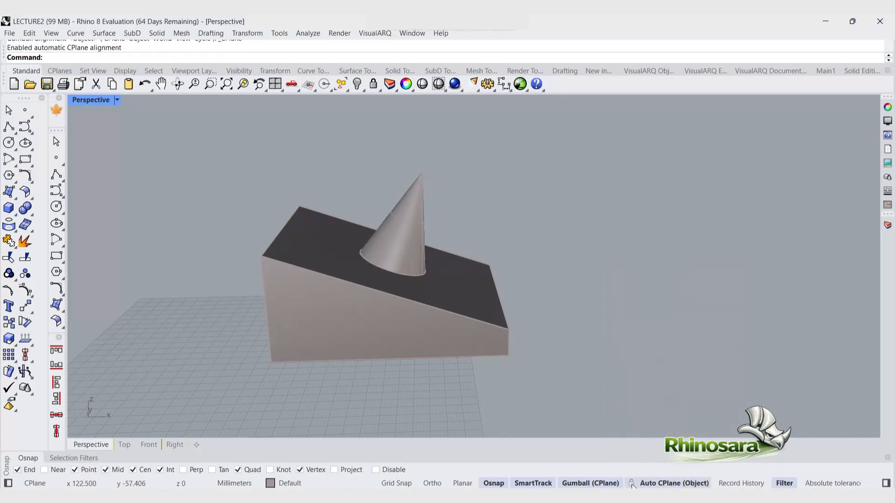
pyautogui.click(658, 486)
pyautogui.click(658, 485)
pyautogui.keyDown('ctrl'); pyautogui.keyDown('shift'); pyautogui.click(474, 306); pyautogui.keyUp('shift'); pyautogui.keyUp('ctrl')
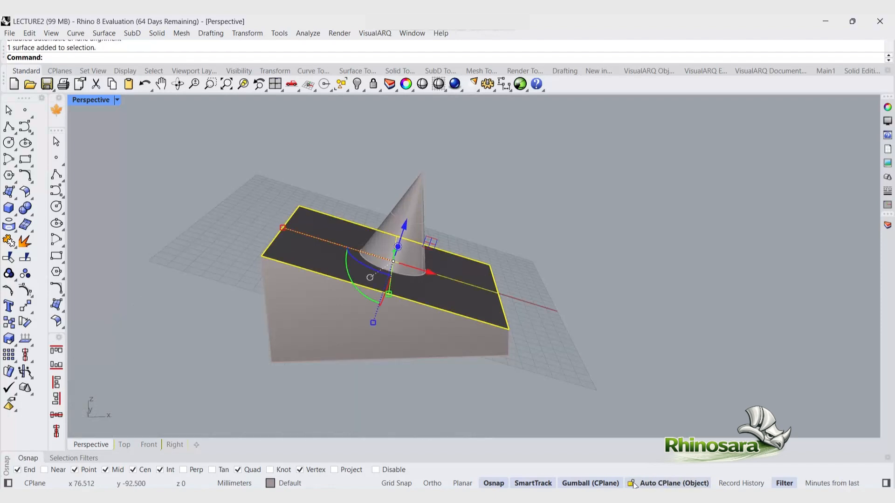
pyautogui.click(611, 402)
pyautogui.click(395, 231)
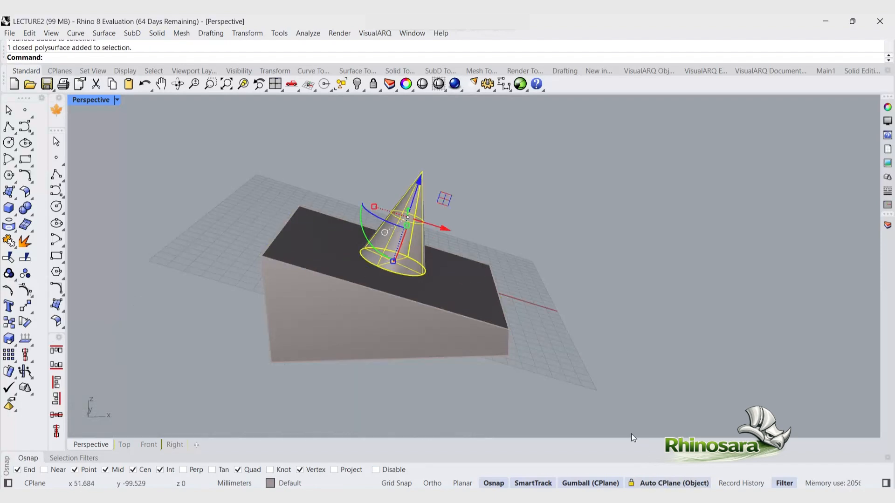
# Step: Subtract the cone from the sloped block with Boolean Difference
pyautogui.moveTo(566, 400); pyautogui.dragTo(520, 335, button='right')
pyautogui.scroll(2, 394, 203)
pyautogui.moveTo(421, 183); pyautogui.dragTo(468, 205)
pyautogui.click(498, 233)
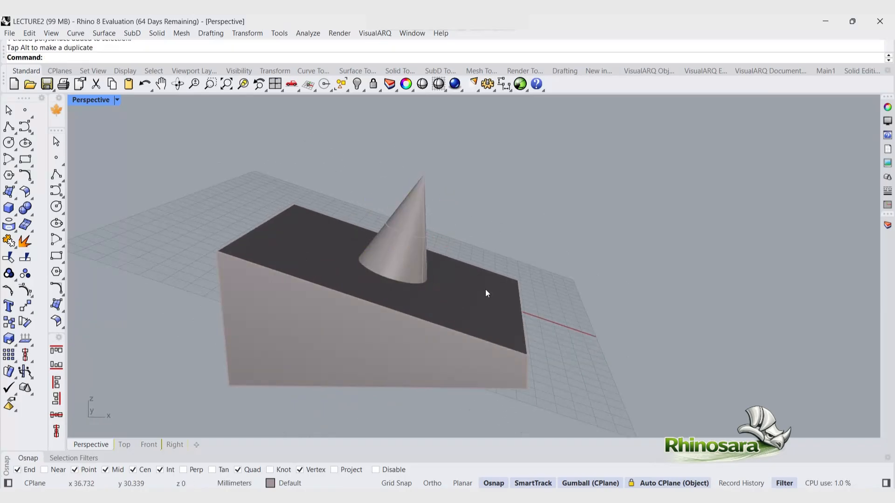
pyautogui.moveTo(485, 291); pyautogui.dragTo(439, 314, button='right')
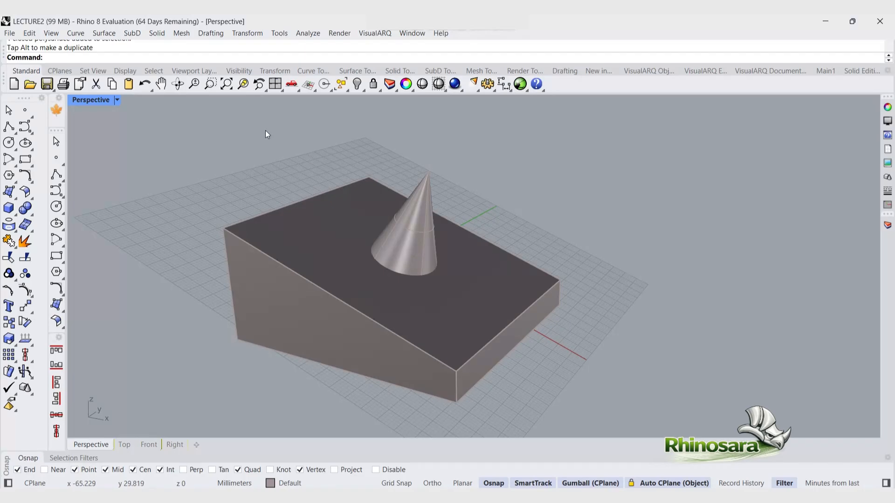
pyautogui.click(410, 71)
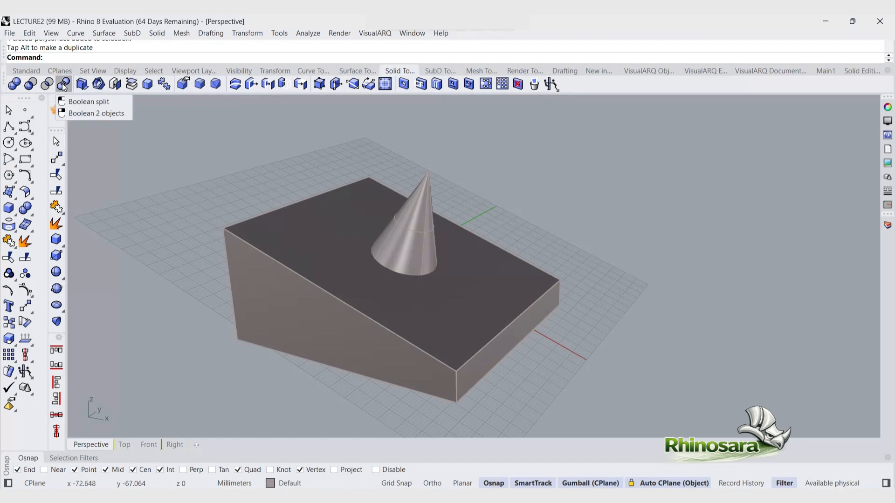
pyautogui.click(31, 85)
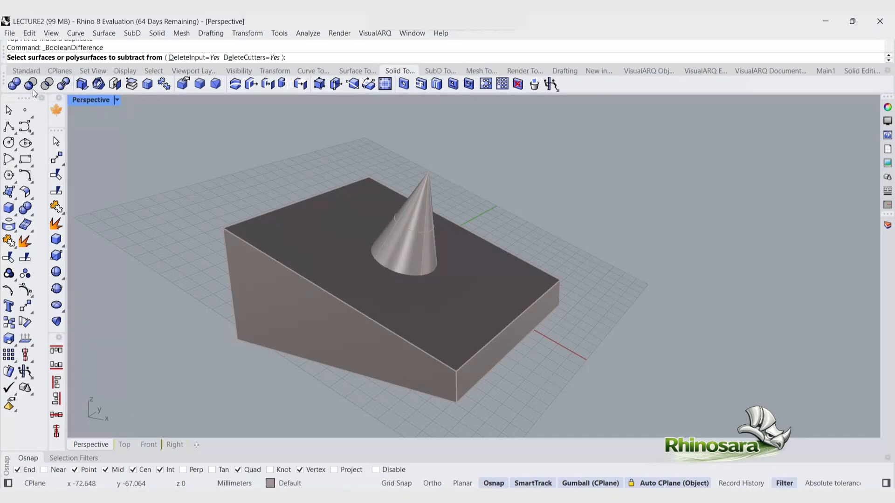
pyautogui.click(321, 288)
pyautogui.moveTo(366, 314)
pyautogui.mouseDown(button='right')
pyautogui.moveTo(294, 312)
pyautogui.moveTo(358, 310)
pyautogui.mouseUp(button='right')
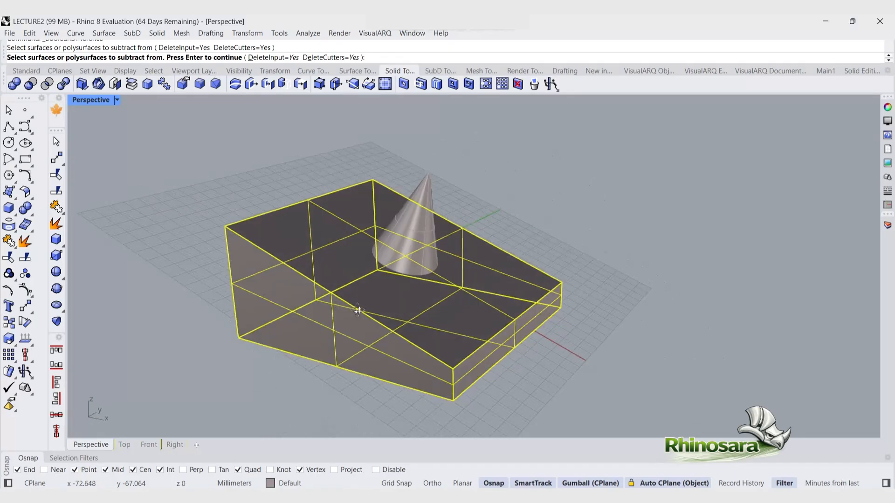
pyautogui.press('Return')
pyautogui.click(410, 228)
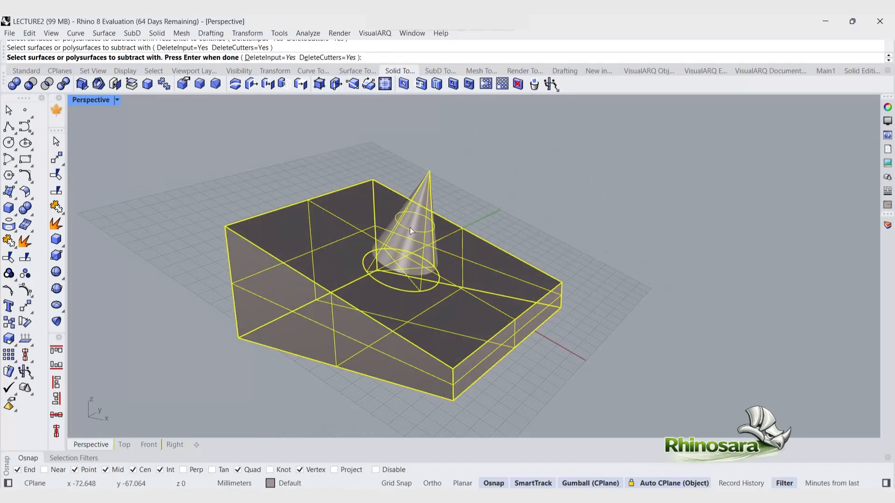
pyautogui.press('Return')
# Step: Draw a cylinder about 14 mm tall at the upper corner of the sloped top face and select it
pyautogui.moveTo(602, 238); pyautogui.dragTo(529, 241, button='right')
pyautogui.scroll(3, 376, 326)
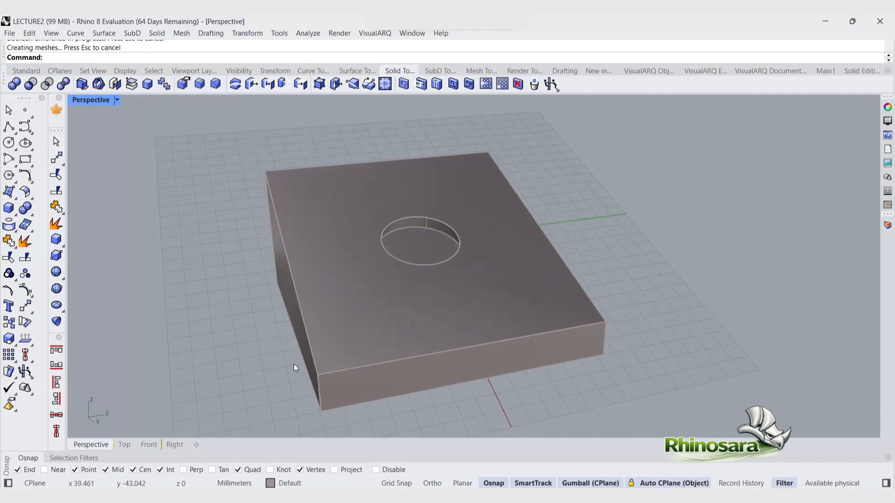
pyautogui.moveTo(282, 354); pyautogui.dragTo(298, 320, button='right')
pyautogui.moveTo(344, 317); pyautogui.dragTo(347, 358, button='right')
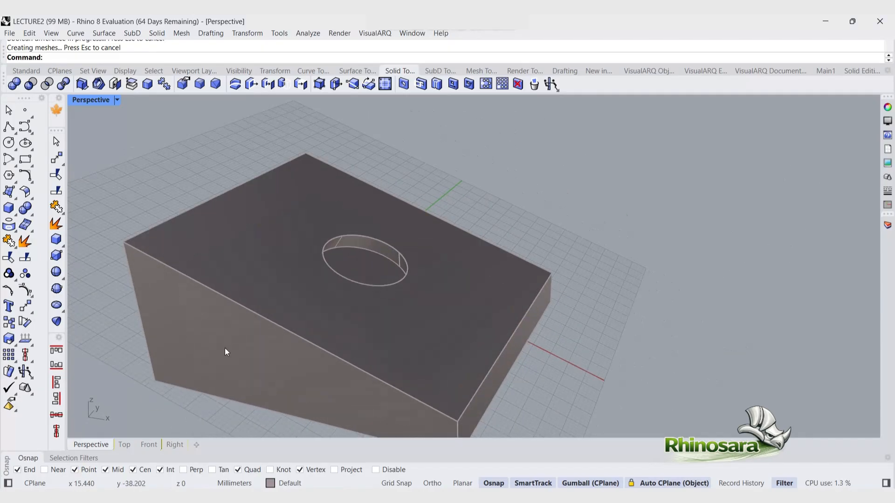
pyautogui.click(17, 217)
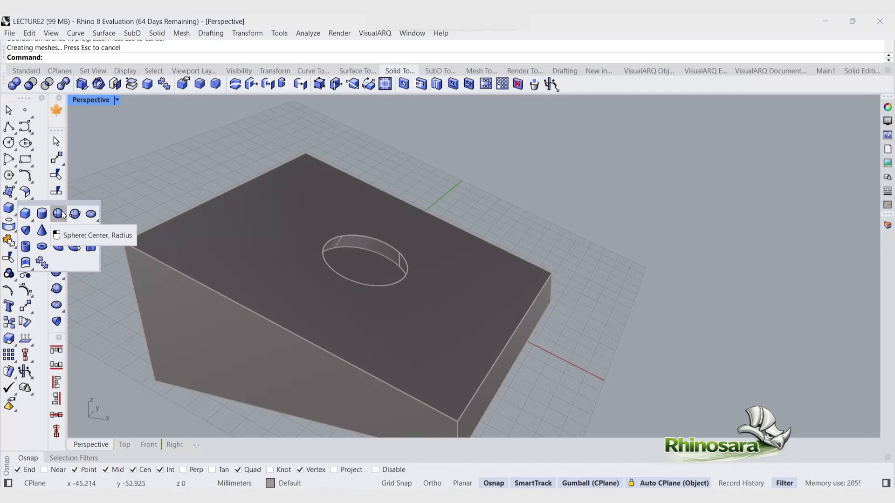
pyautogui.click(41, 213)
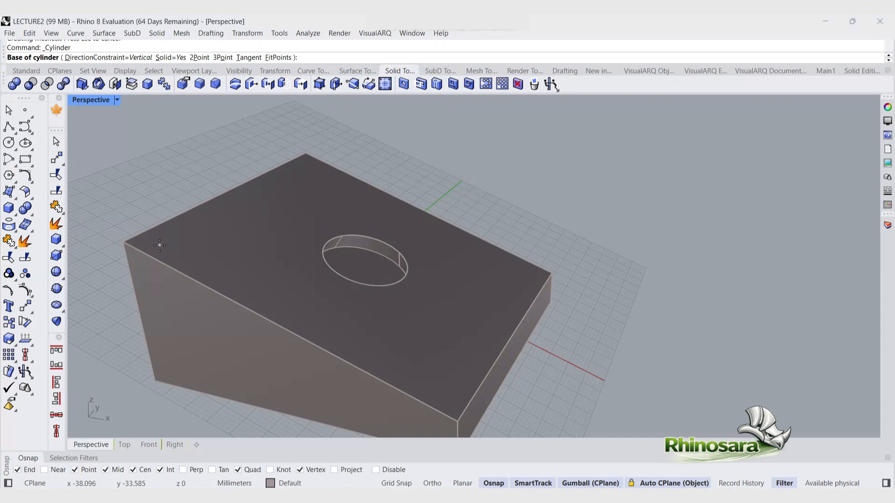
pyautogui.click(159, 245)
pyautogui.click(175, 246)
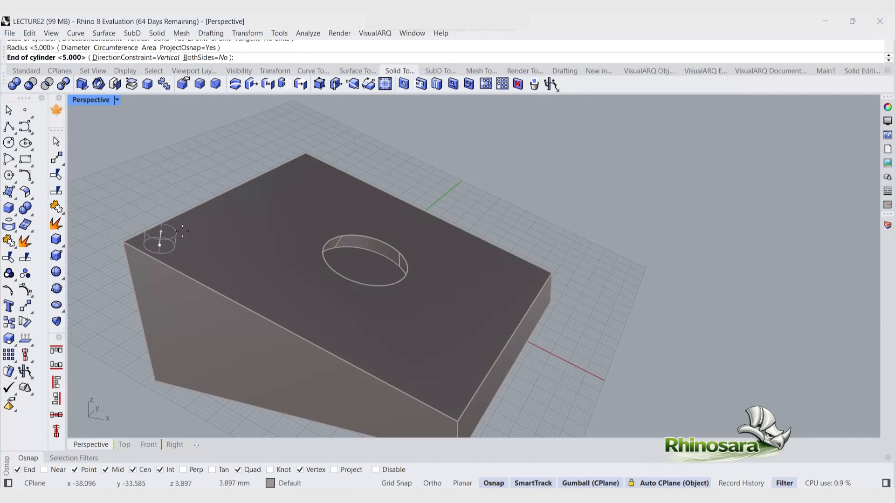
pyautogui.click(190, 184)
pyautogui.moveTo(225, 230); pyautogui.dragTo(292, 171, button='right')
pyautogui.click(293, 172)
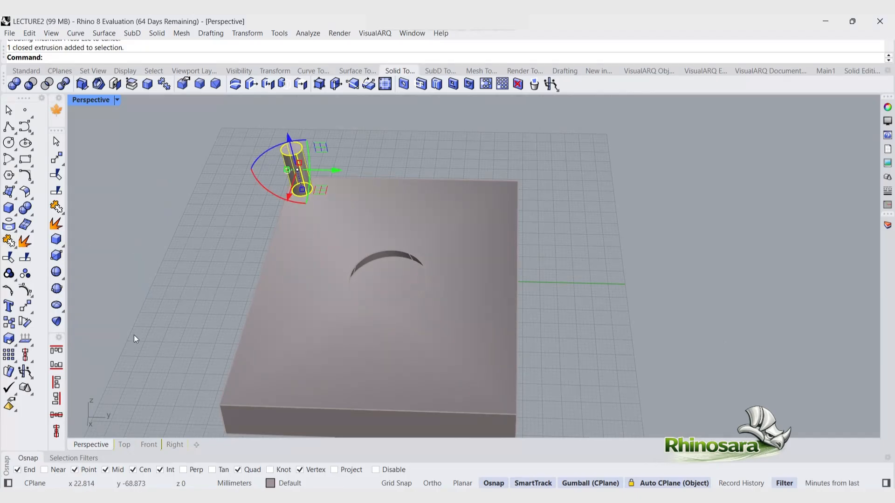
# Step: Mirror the cylinder across the block's midline to the opposite upper corner
pyautogui.write('mirror')
pyautogui.press('Return')
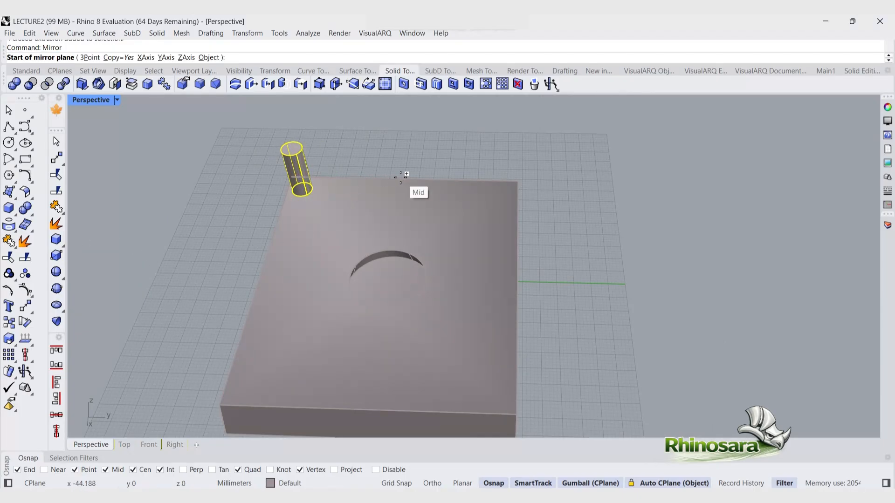
pyautogui.click(400, 178)
pyautogui.click(378, 360)
pyautogui.scroll(-2, 410, 279)
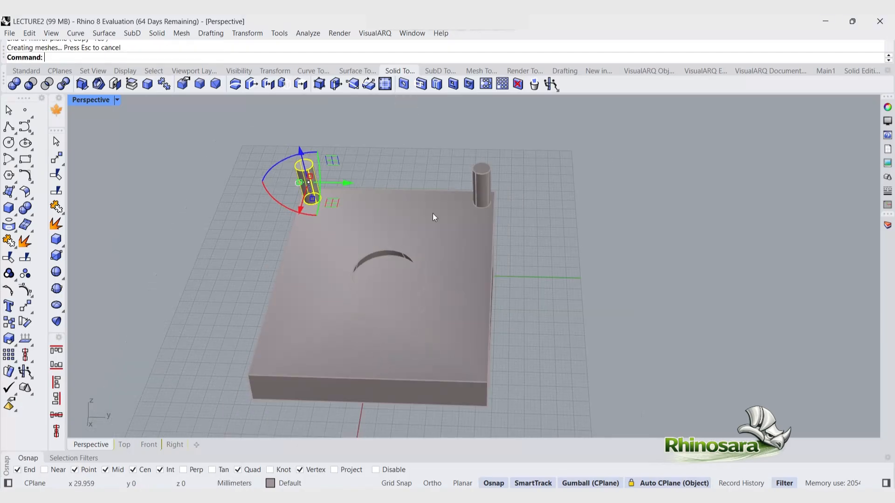
pyautogui.click(502, 358)
pyautogui.scroll(4, 405, 360)
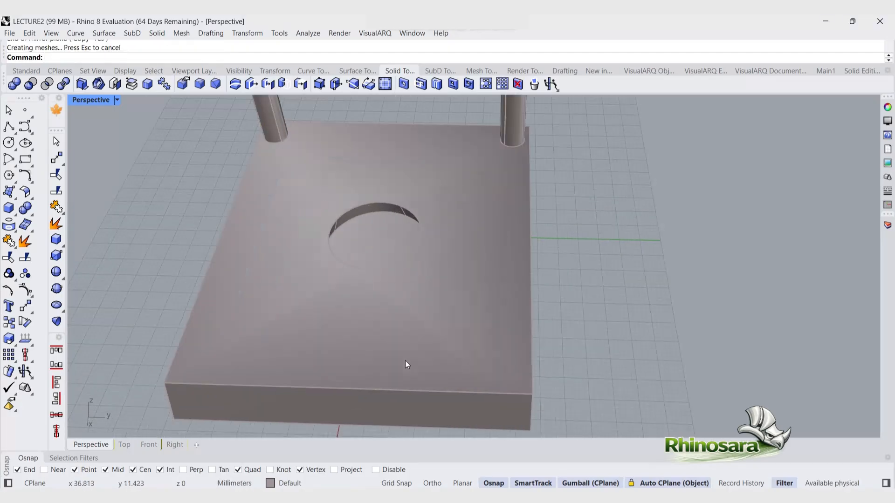
# Step: Draw a cylinder about 18 mm tall at the lower corner of the sloped top face and select it
pyautogui.click(12, 212)
pyautogui.click(41, 213)
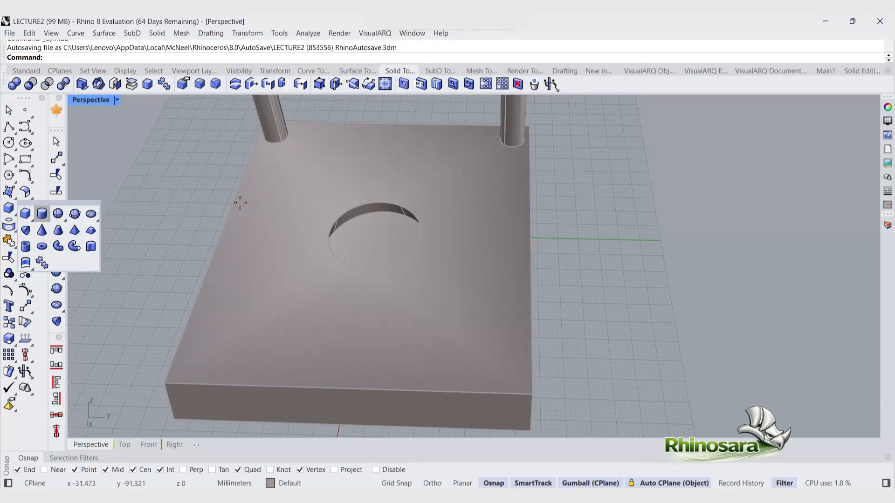
pyautogui.click(193, 367)
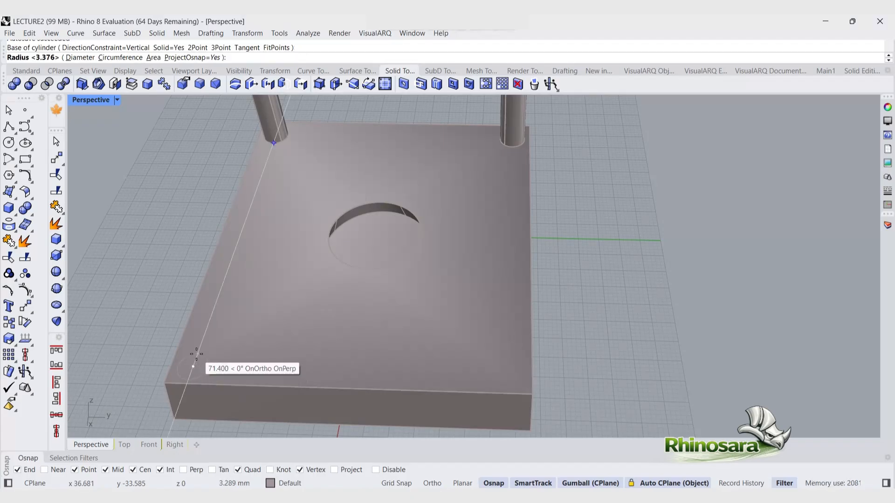
pyautogui.click(198, 359)
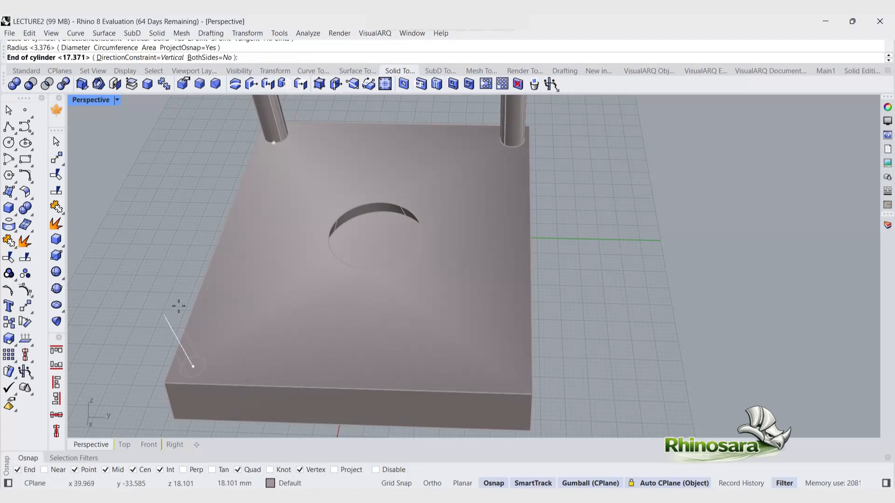
pyautogui.click(181, 322)
pyautogui.click(197, 324)
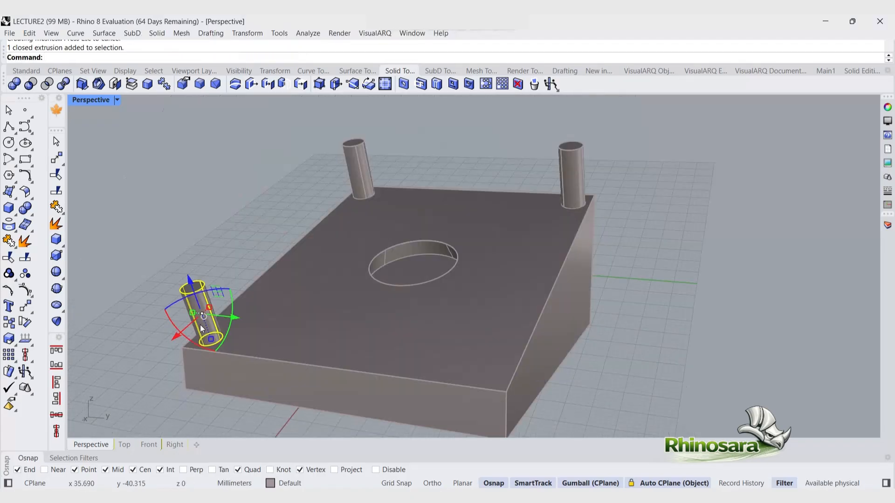
# Step: Mirror the lower cylinder across the top face's midline to the opposite lower corner
pyautogui.write('Mirror')
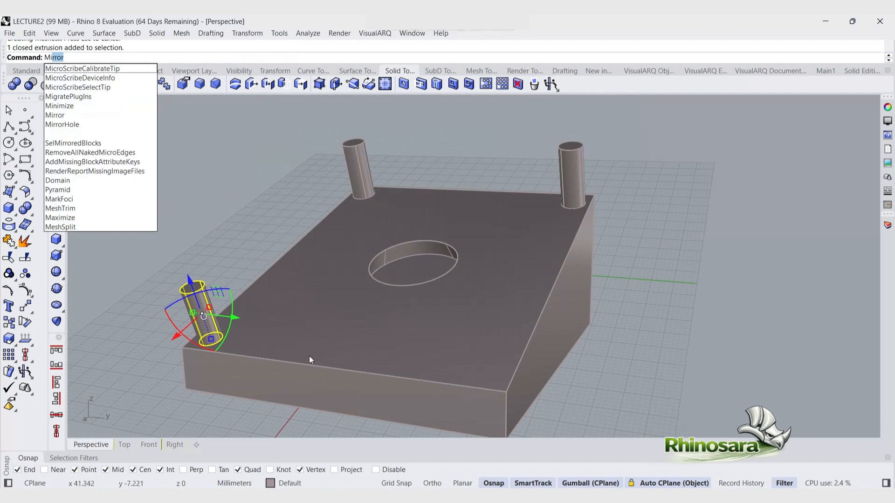
pyautogui.press('Return')
pyautogui.click(332, 367)
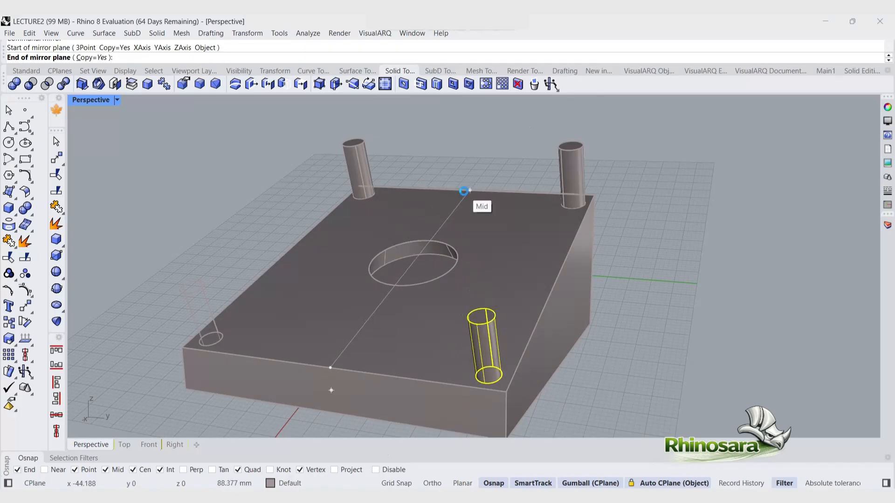
pyautogui.click(463, 192)
pyautogui.click(592, 284)
pyautogui.press('Escape')
# Step: Disable automatic CPlane alignment
pyautogui.moveTo(296, 290); pyautogui.dragTo(414, 283, button='right')
pyautogui.scroll(-7, 414, 284)
pyautogui.moveTo(296, 337); pyautogui.dragTo(513, 372, button='right')
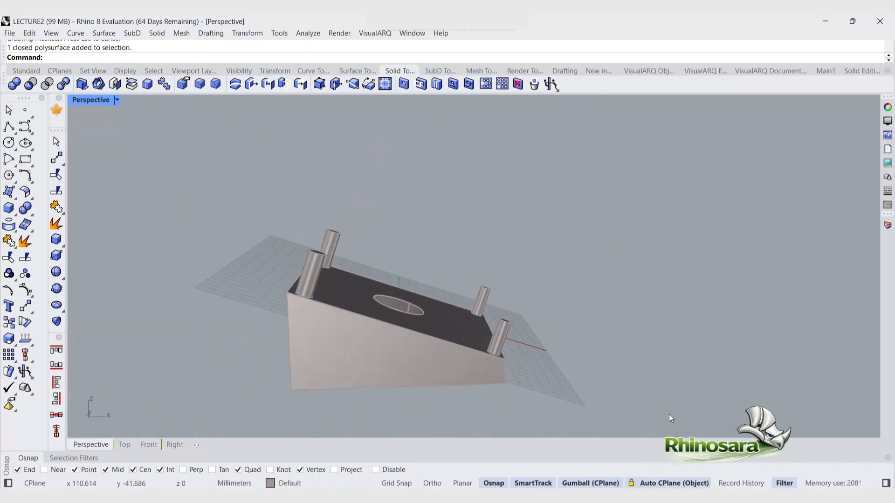
pyautogui.click(645, 484)
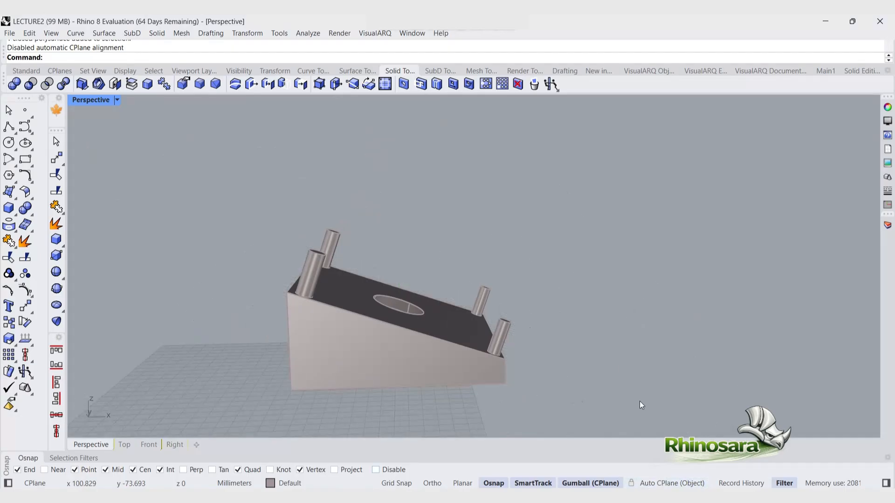
pyautogui.moveTo(392, 325); pyautogui.dragTo(307, 236, button='right')
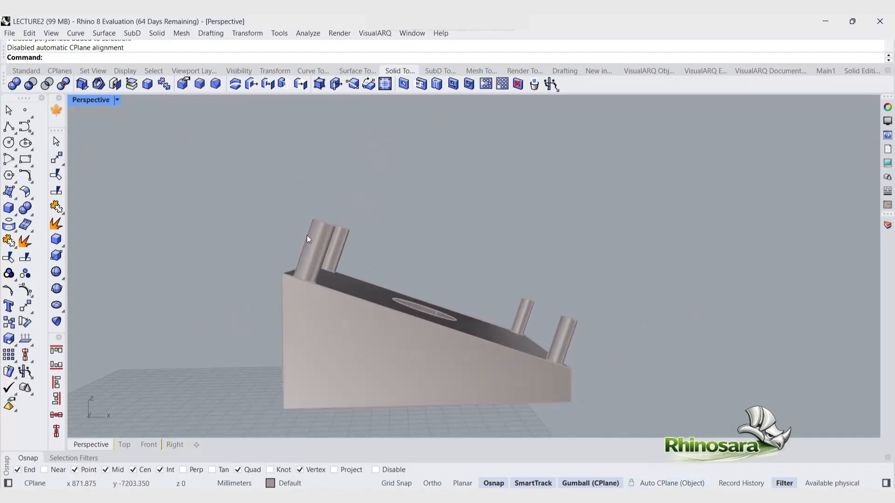
# Step: Select the block and all four cylinders and move them to Layer 02
pyautogui.moveTo(357, 334); pyautogui.dragTo(306, 342, button='right')
pyautogui.scroll(-8, 306, 343)
pyautogui.moveTo(464, 386); pyautogui.dragTo(181, 257)
pyautogui.write('Mak')
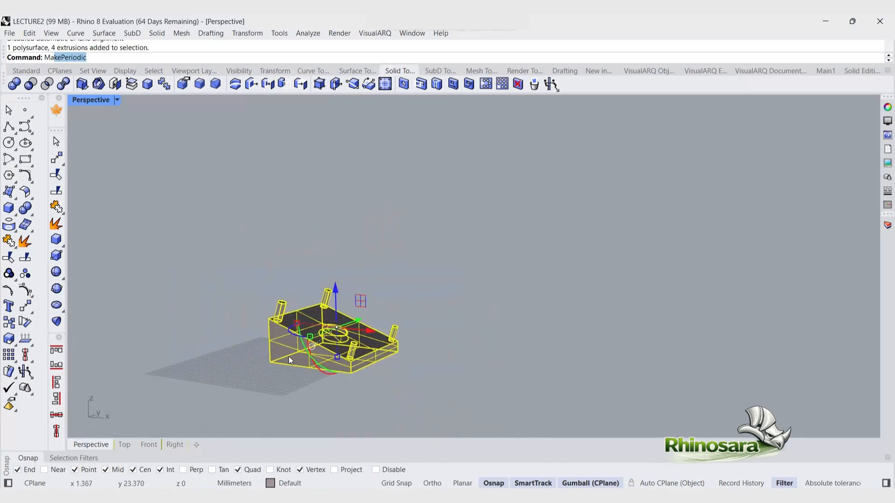
pyautogui.press('Down')
pyautogui.press('Return')
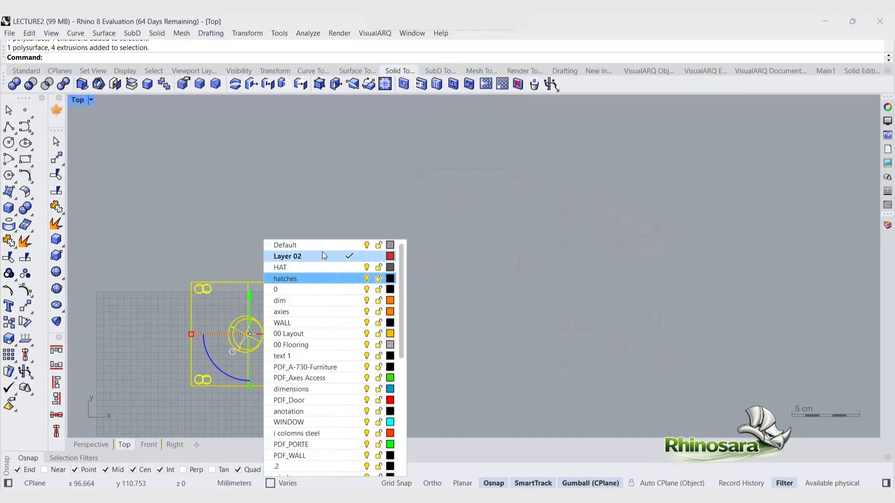
pyautogui.click(316, 257)
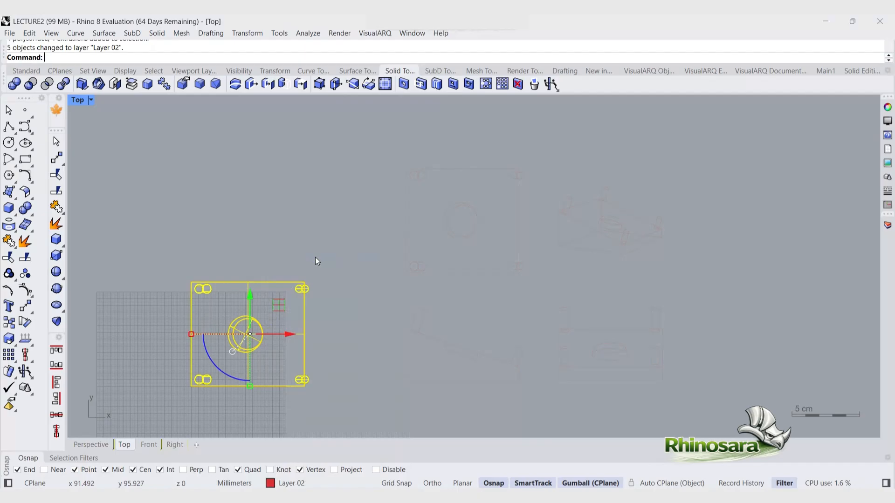
# Step: Open Make2D options and compare the View, CPlane, first angle and third angle projections, then close the dialog
pyautogui.write('MakePeriodic')
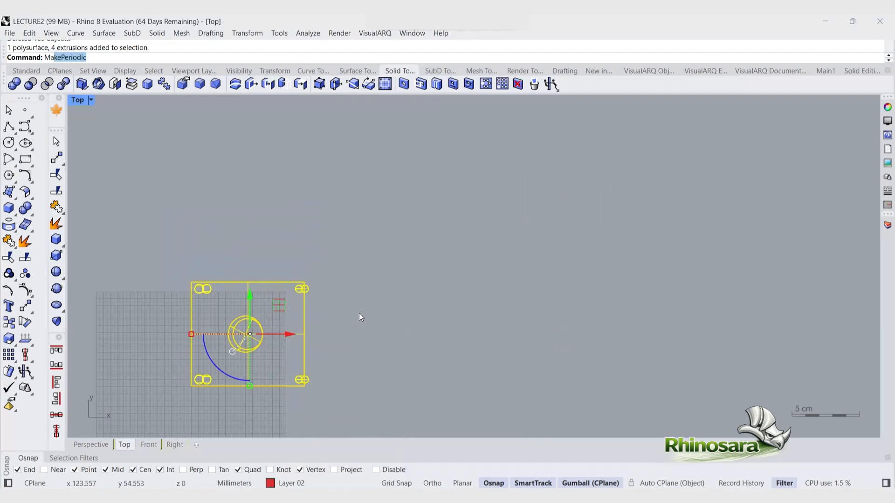
pyautogui.click(59, 69)
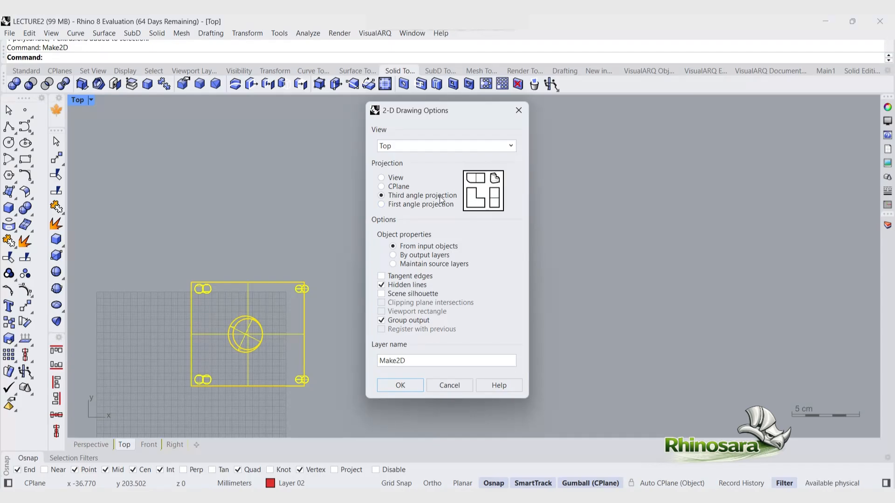
pyautogui.click(382, 204)
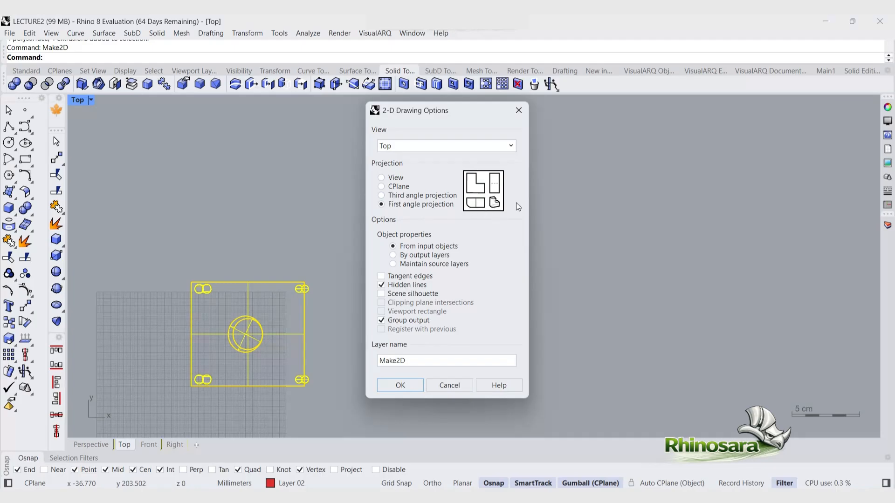
pyautogui.click(382, 186)
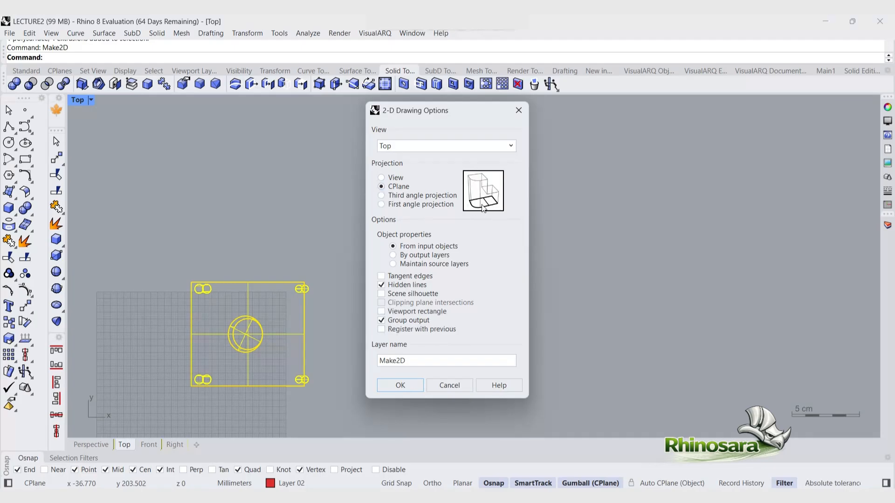
pyautogui.click(381, 178)
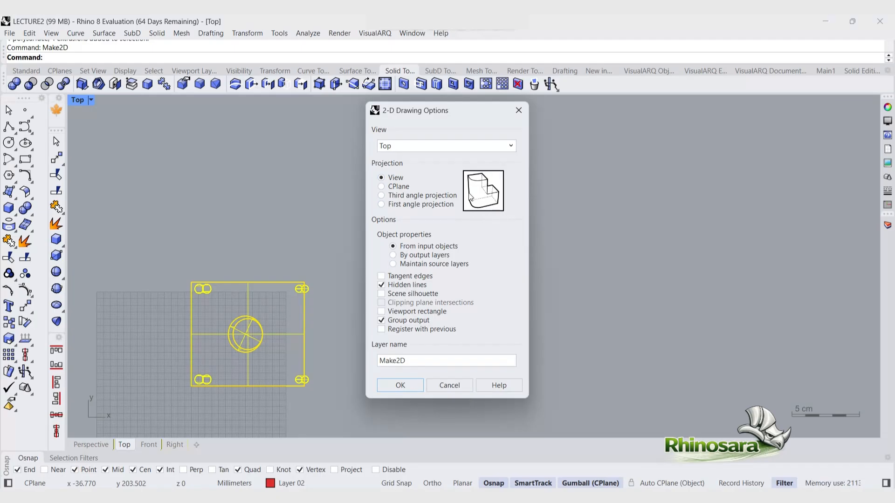
pyautogui.click(381, 196)
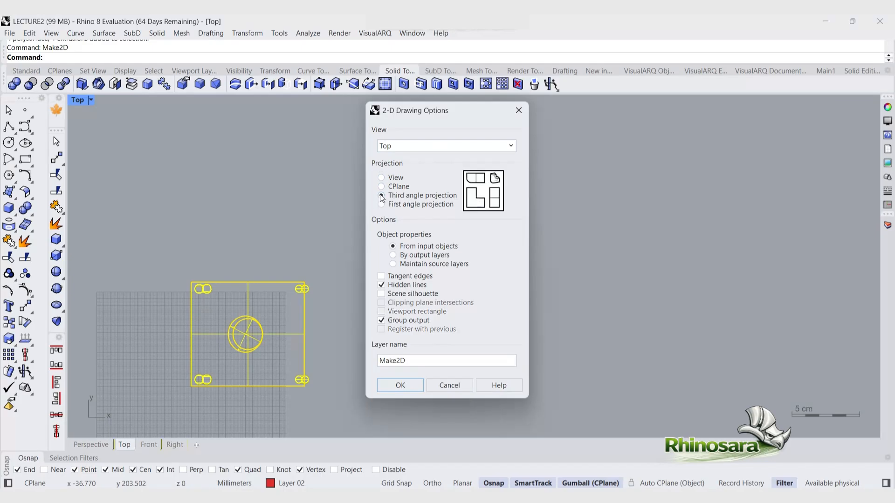
pyautogui.click(449, 145)
pyautogui.click(449, 145)
pyautogui.click(517, 111)
# Step: Generate a Make2D drawing from the Perspective view using third angle projection with hidden lines
pyautogui.doubleClick(78, 101)
pyautogui.click(491, 102)
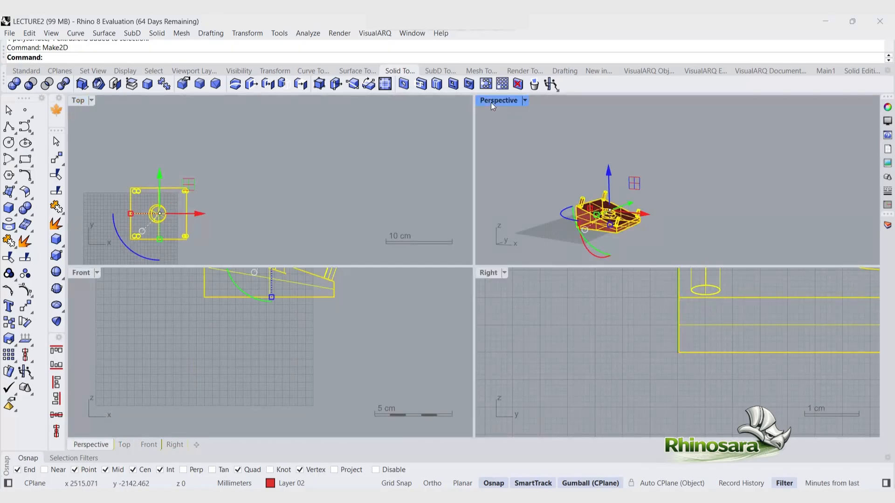
pyautogui.doubleClick(490, 102)
pyautogui.rightClick(501, 268)
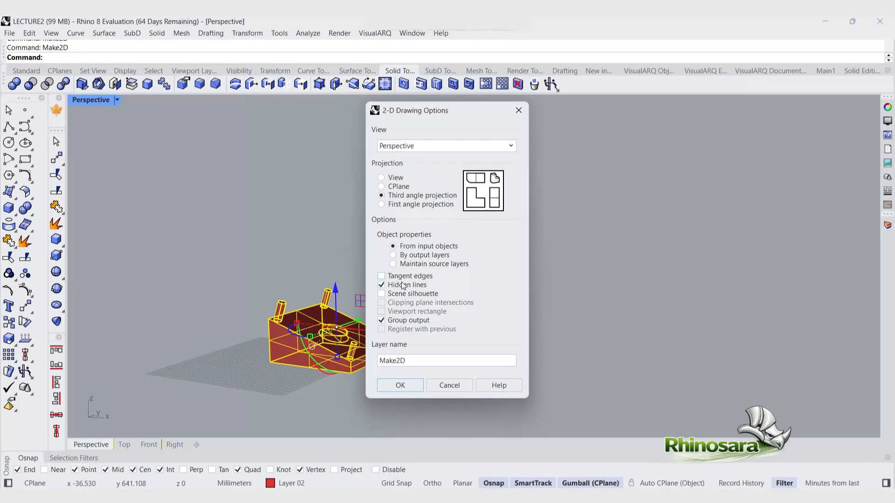
pyautogui.click(413, 386)
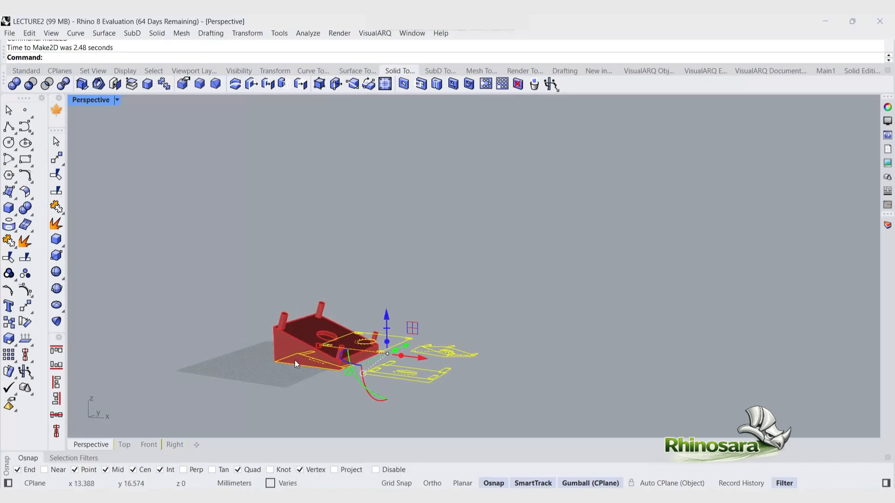
# Step: Move the generated 2D drawing views away from the 3D block
pyautogui.moveTo(424, 357); pyautogui.dragTo(521, 370)
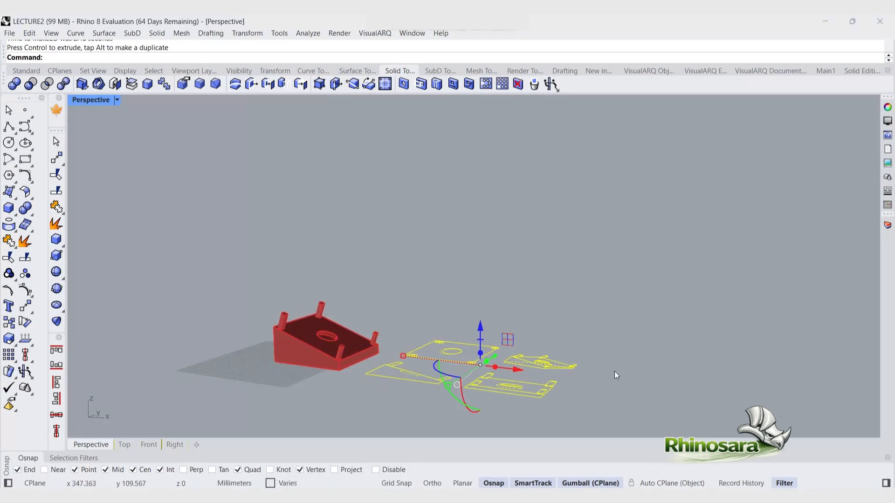
pyautogui.click(588, 355)
pyautogui.moveTo(590, 355); pyautogui.dragTo(617, 386, button='right')
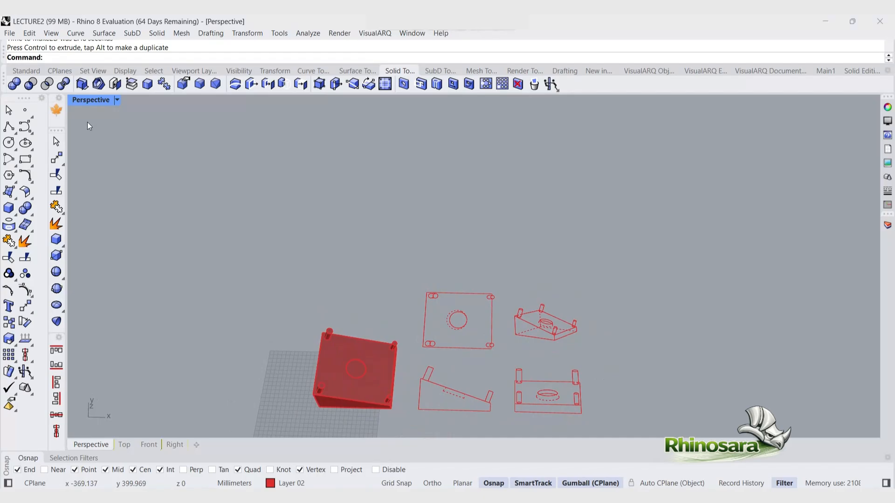
# Step: Inspect the generated top, front, side and isometric drawing views in the maximized Top viewport
pyautogui.doubleClick(92, 105)
pyautogui.click(79, 103)
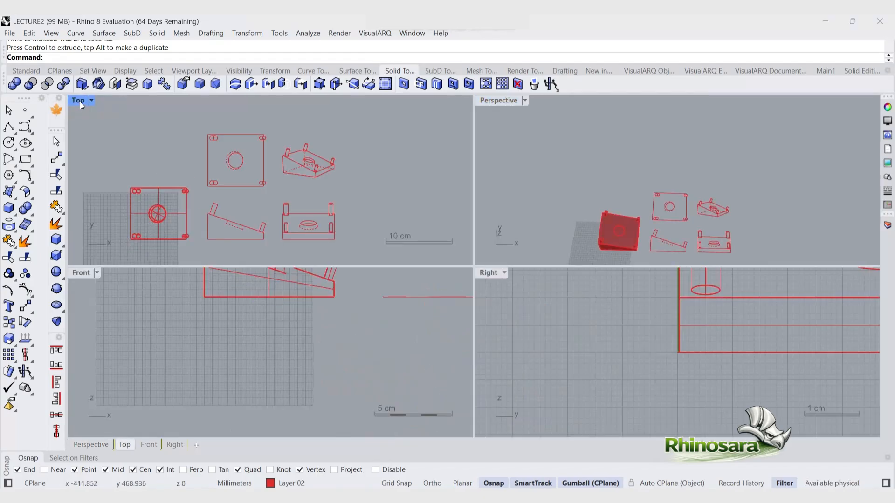
pyautogui.doubleClick(80, 102)
pyautogui.scroll(3, 480, 219)
pyautogui.scroll(2, 513, 169)
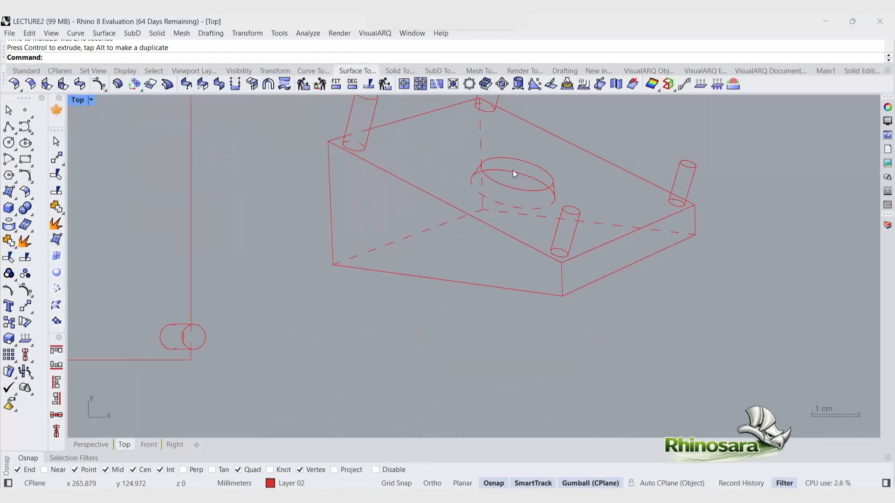
pyautogui.scroll(1, 513, 171)
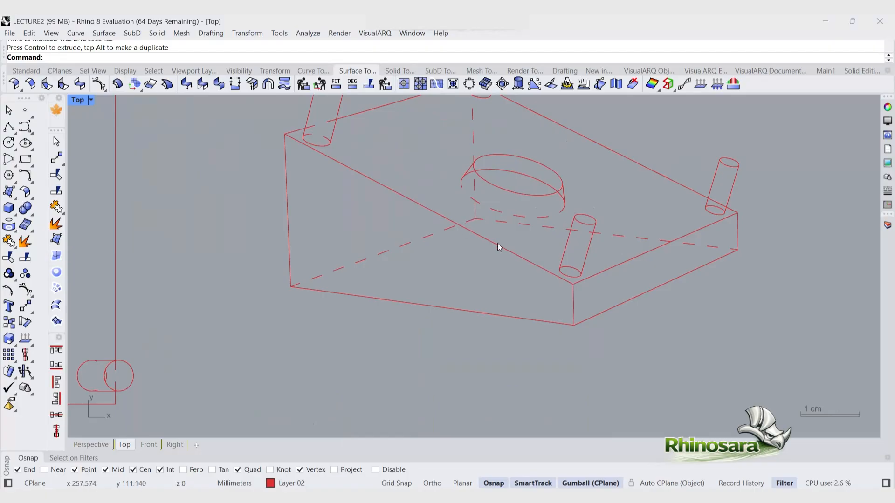
pyautogui.scroll(-4, 494, 316)
pyautogui.scroll(4, 269, 267)
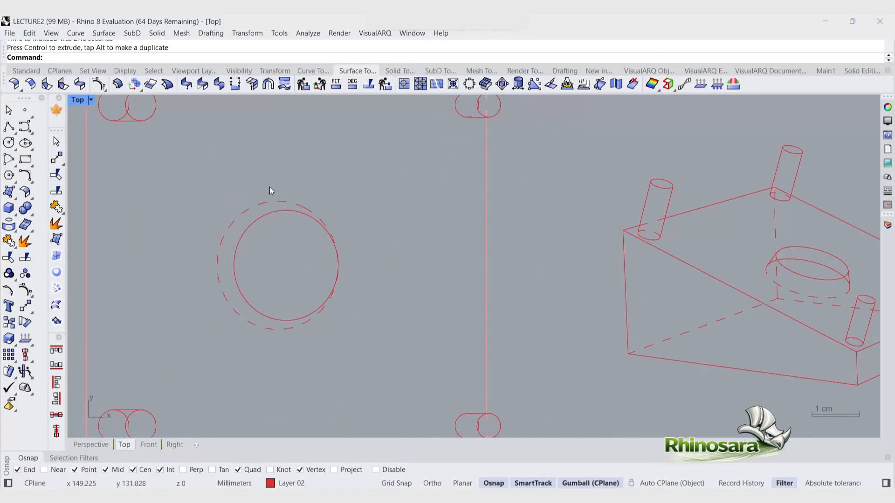
pyautogui.scroll(-5, 276, 187)
pyautogui.scroll(1, 280, 259)
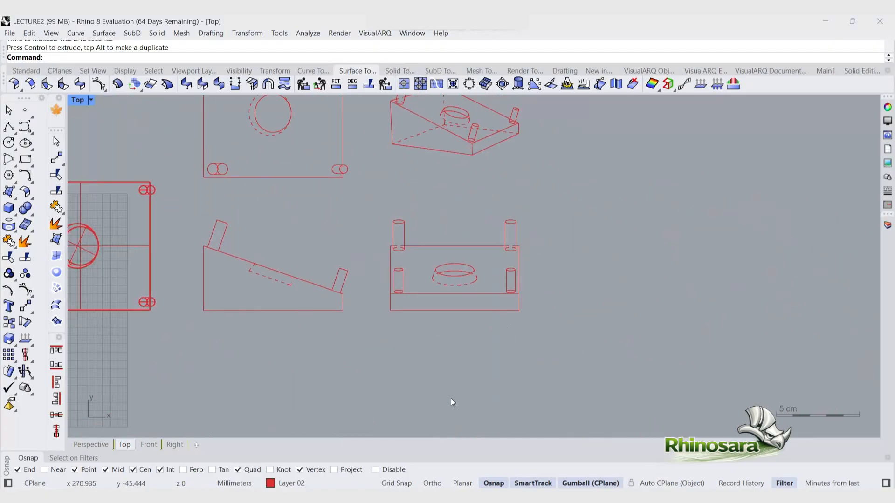
pyautogui.scroll(-4, 451, 398)
pyautogui.scroll(4, 368, 199)
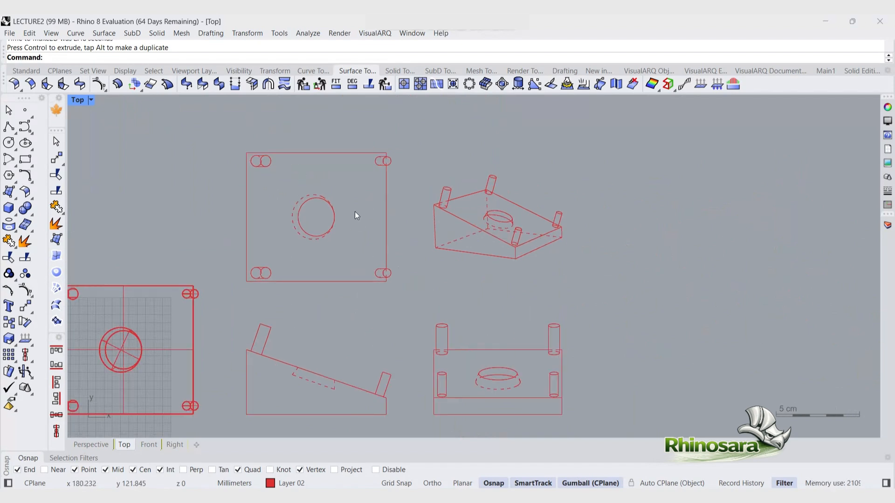
pyautogui.scroll(-1, 293, 284)
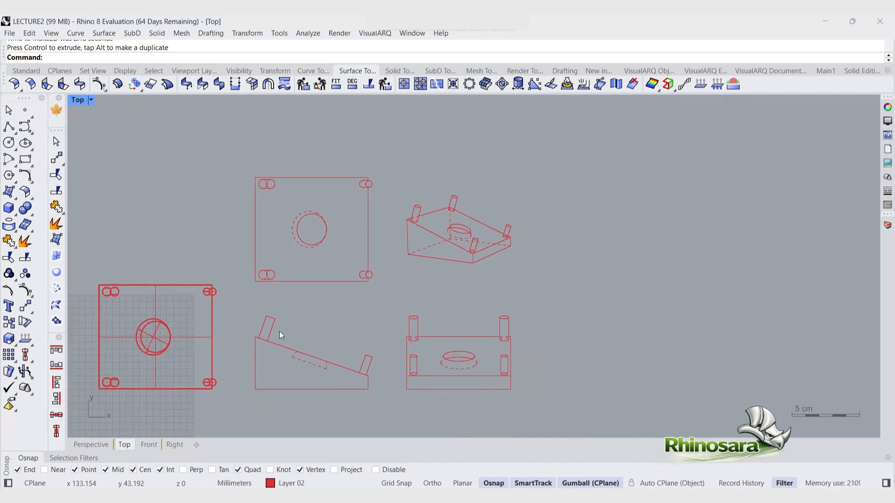
pyautogui.click(26, 71)
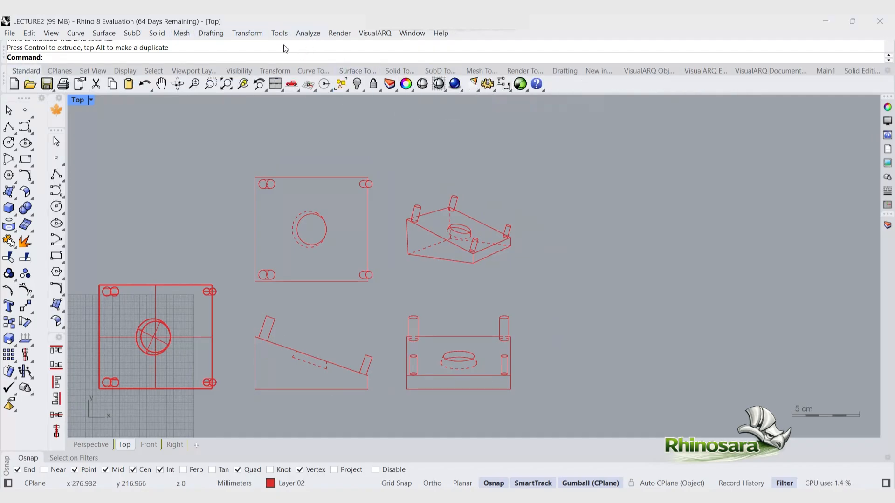
pyautogui.click(219, 37)
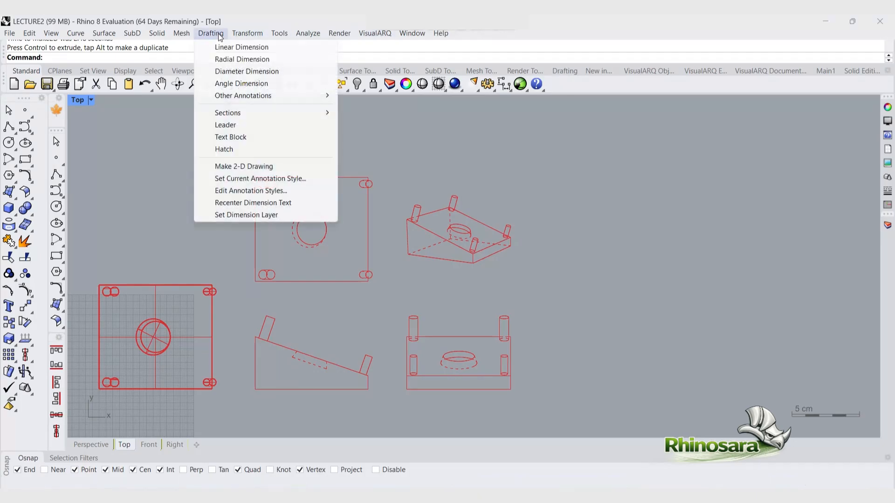
pyautogui.click(350, 195)
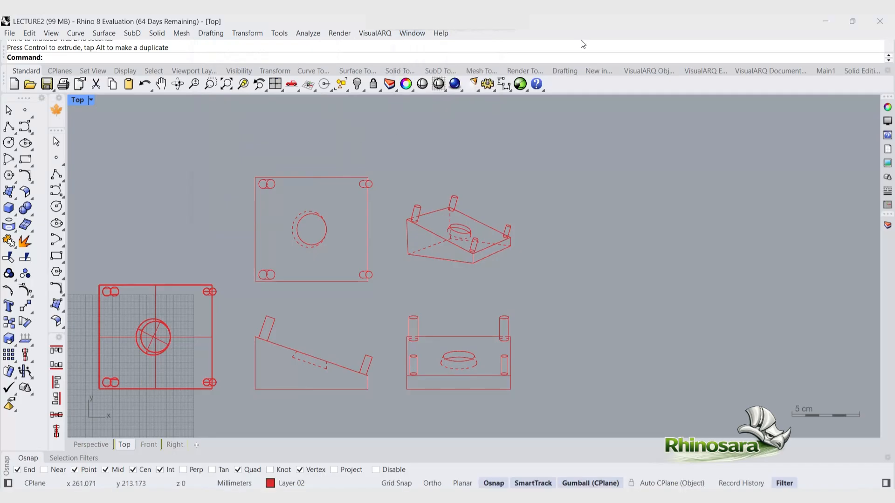
pyautogui.click(504, 84)
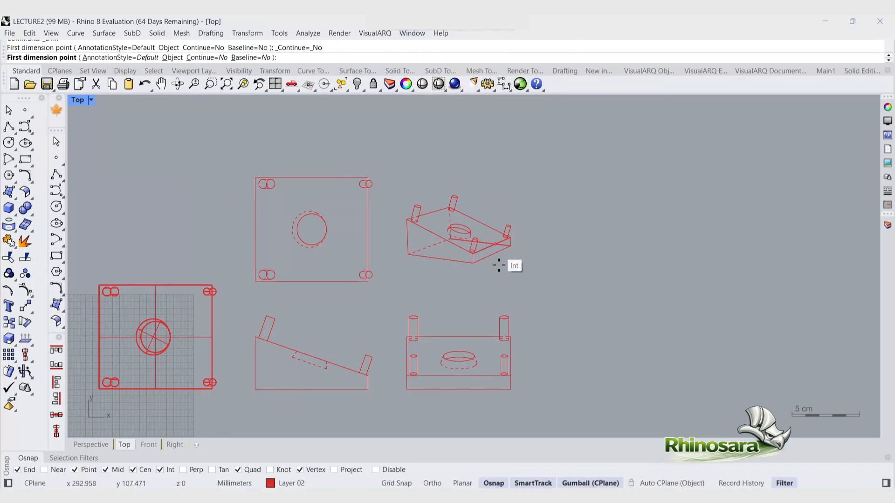
pyautogui.click(473, 263)
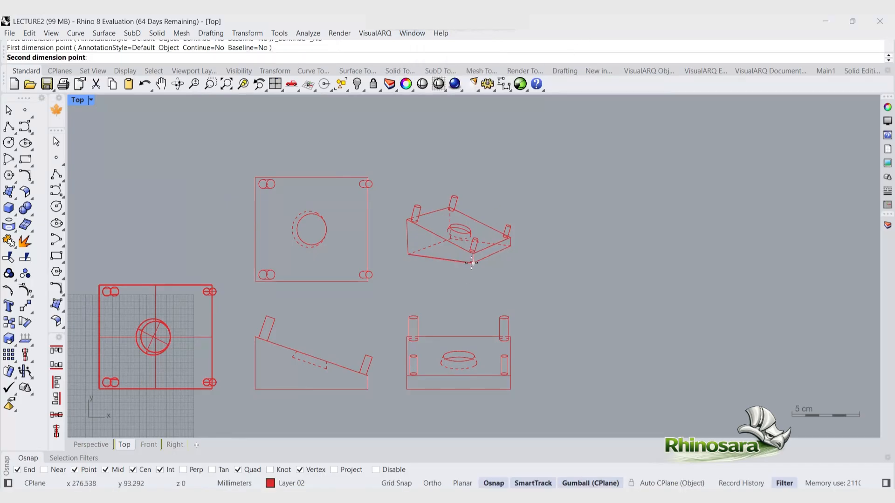
pyautogui.click(406, 251)
pyautogui.scroll(5, 418, 278)
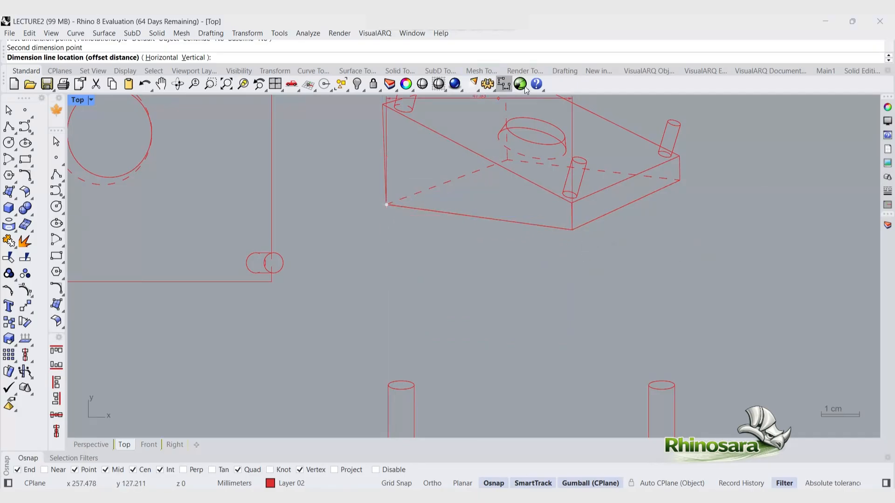
# Step: Add an aligned dimension along the front bottom edge of the isometric drawing view
pyautogui.click(509, 90)
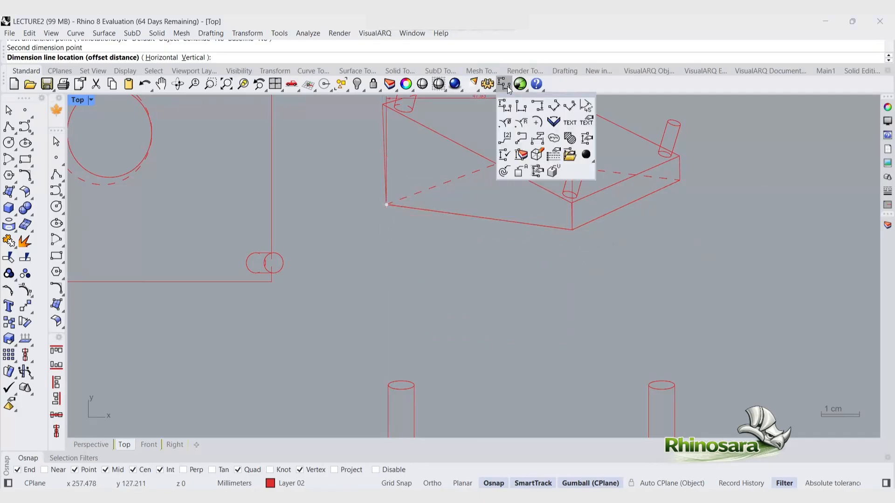
pyautogui.click(554, 108)
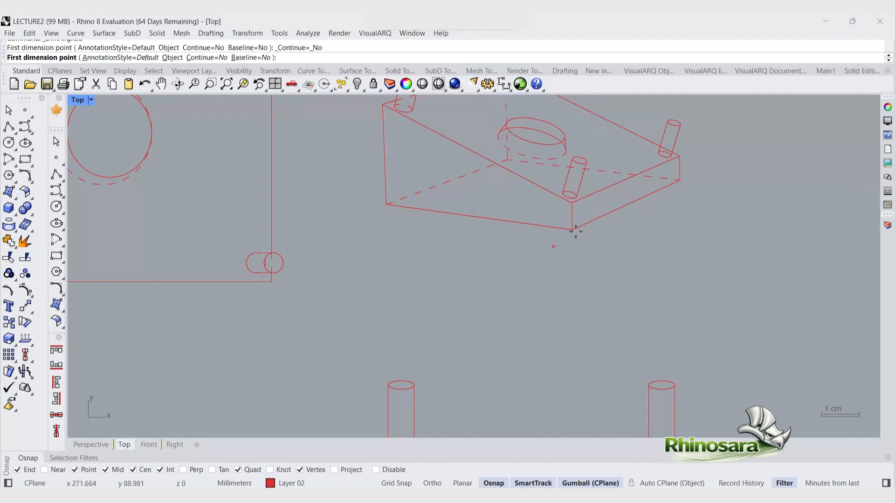
pyautogui.click(576, 229)
pyautogui.click(387, 205)
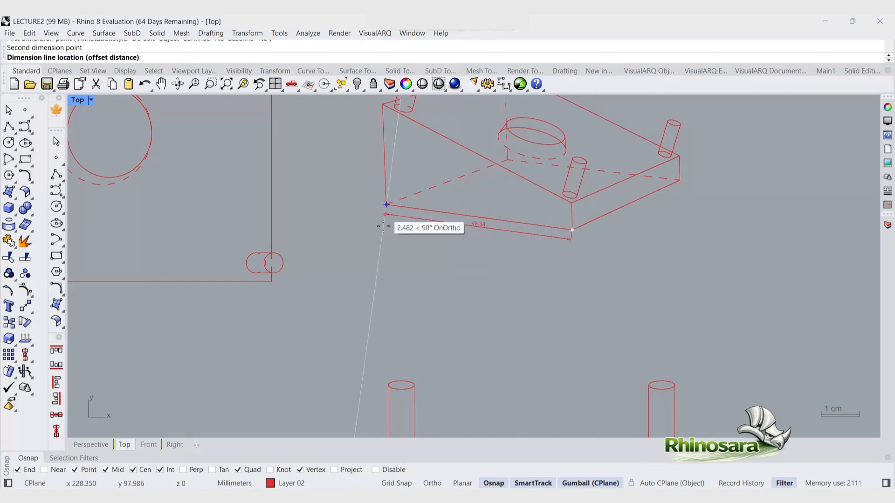
pyautogui.scroll(4, 446, 246)
pyautogui.click(471, 249)
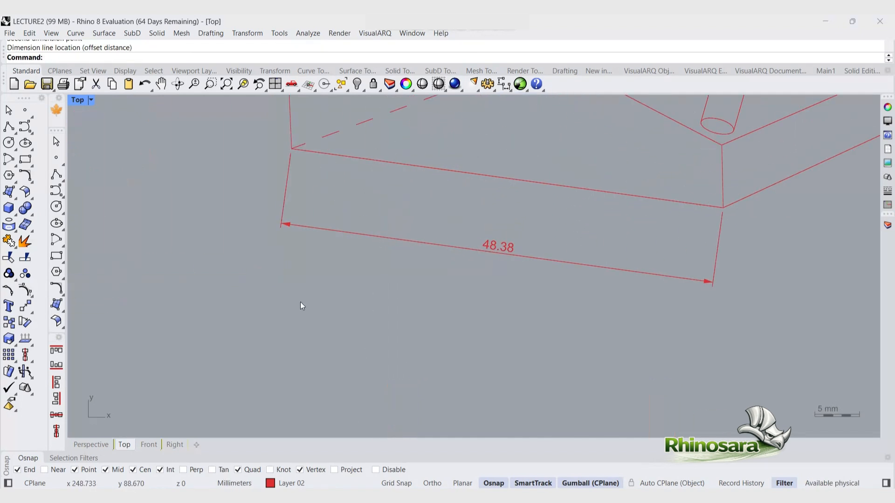
# Step: Add a second aligned dimension along the right bottom edge of the isometric view
pyautogui.scroll(-1, 300, 302)
pyautogui.scroll(-3, 304, 310)
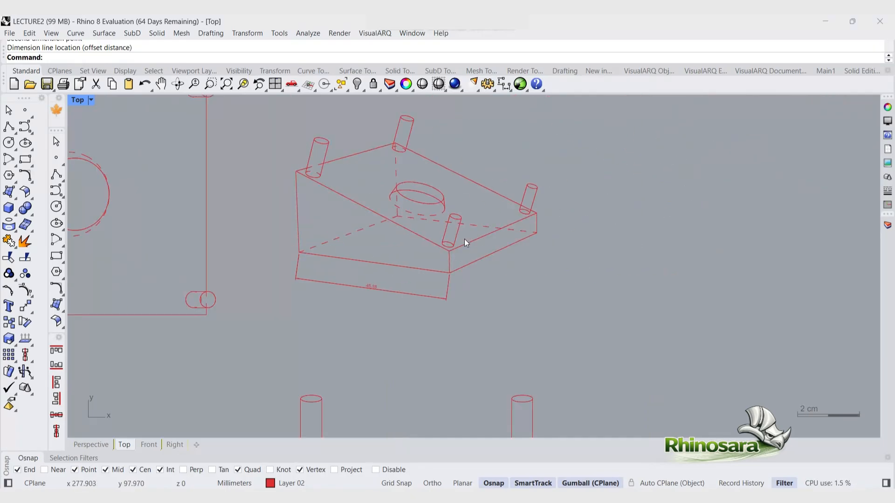
pyautogui.scroll(2, 440, 259)
pyautogui.press('Return')
pyautogui.click(587, 217)
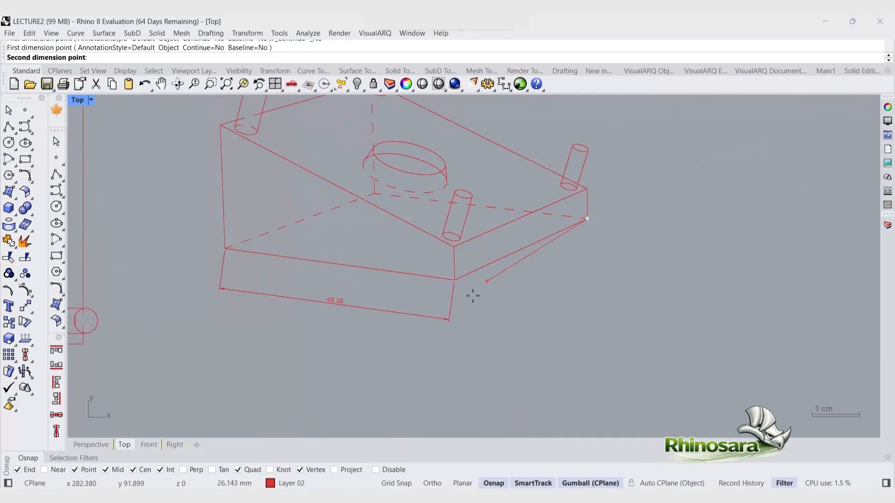
pyautogui.click(455, 280)
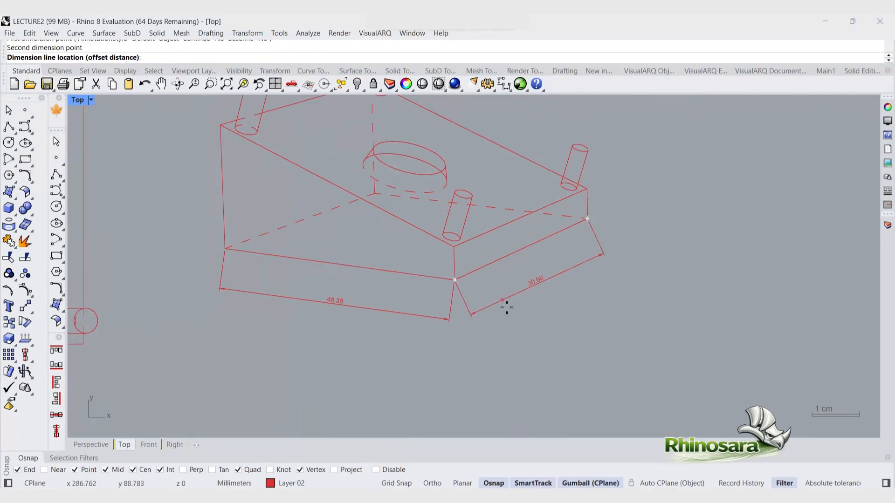
pyautogui.click(468, 325)
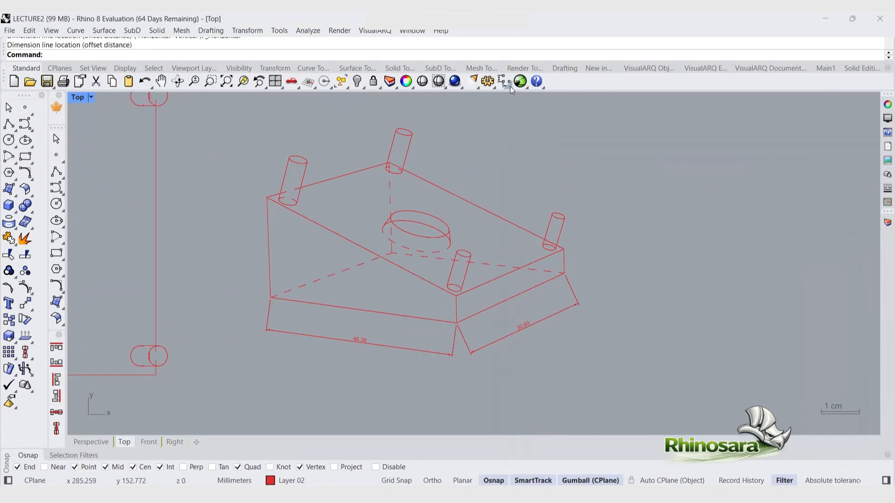
# Step: Apply center marks to the hole's elliptical curves in the isometric drawing
pyautogui.click(509, 87)
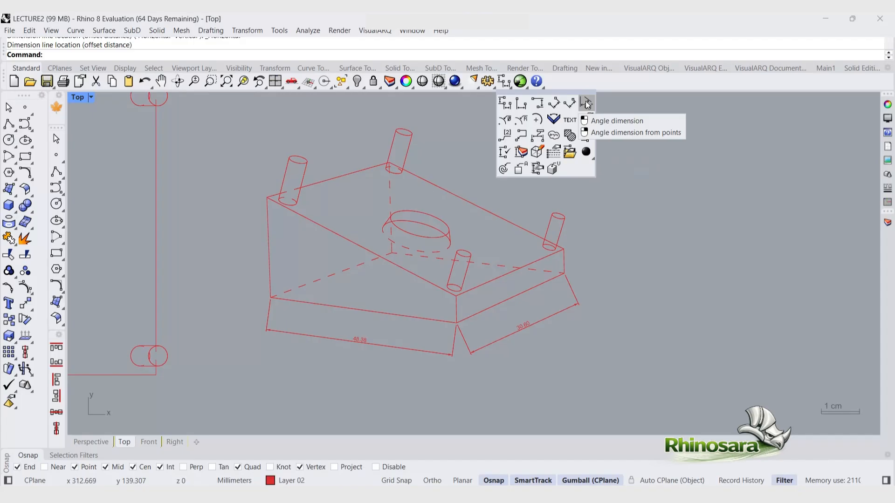
pyautogui.click(537, 119)
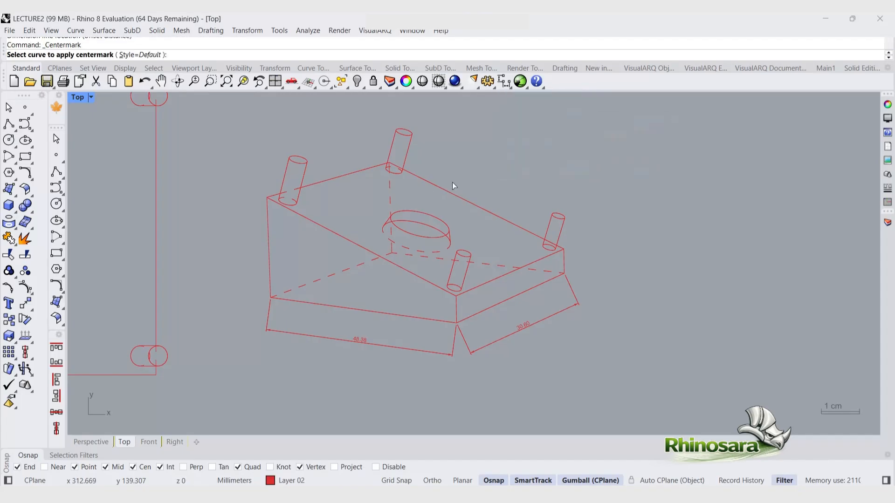
pyautogui.click(435, 238)
pyautogui.scroll(3, 427, 219)
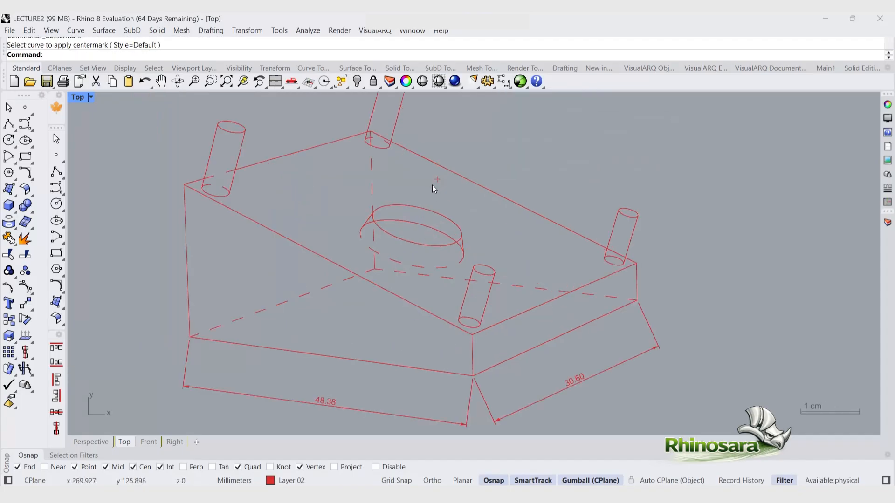
pyautogui.press('Return')
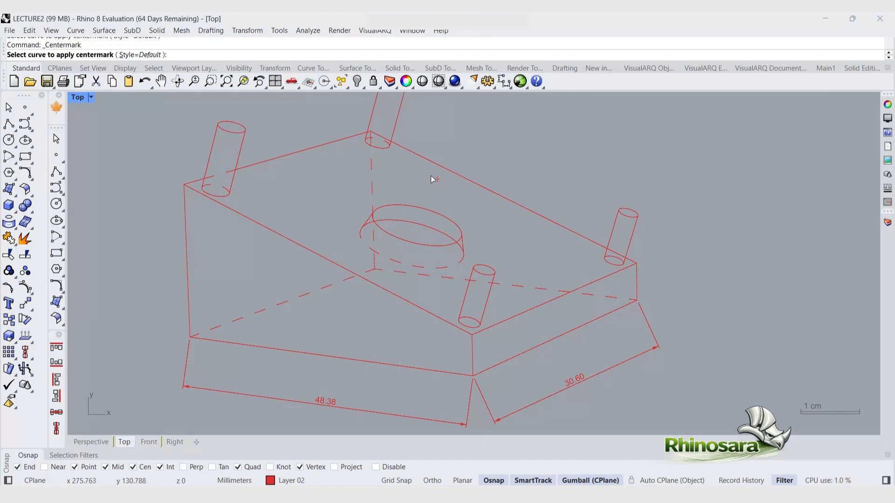
pyautogui.click(450, 246)
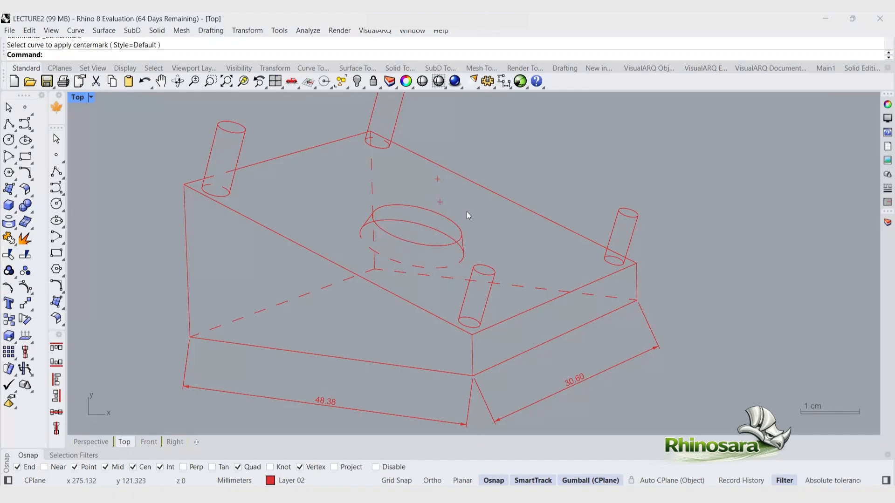
pyautogui.click(403, 242)
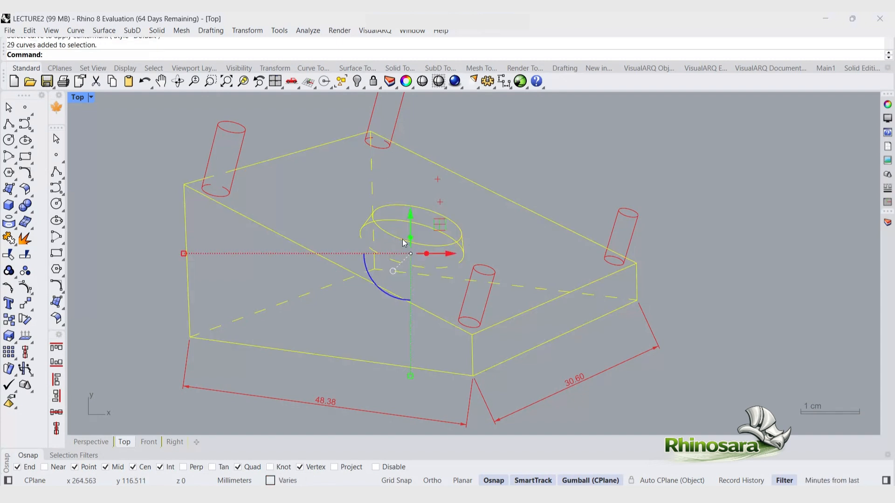
pyautogui.press('Escape')
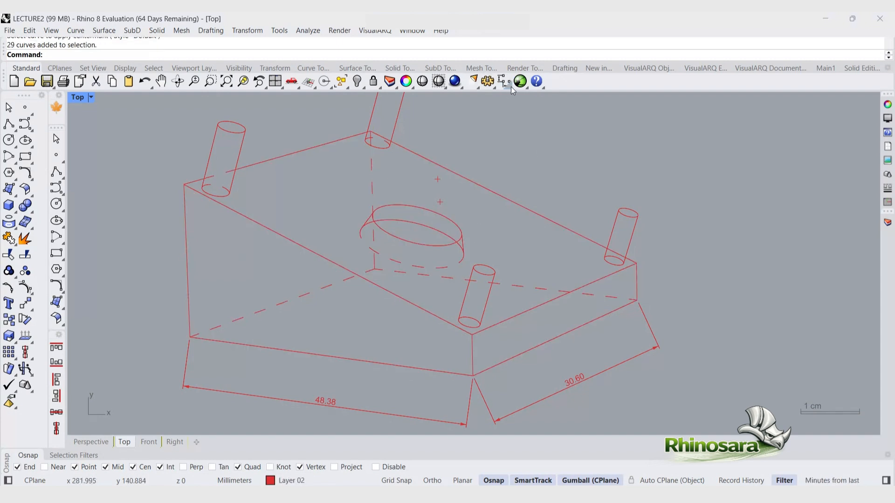
# Step: Add a radius dimension to the hole's elliptical edge in the isometric drawing view
pyautogui.click(510, 88)
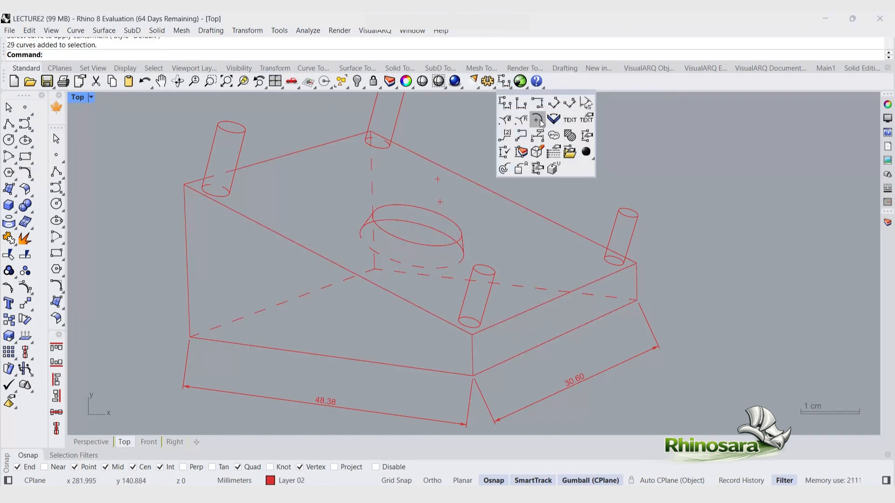
pyautogui.click(523, 135)
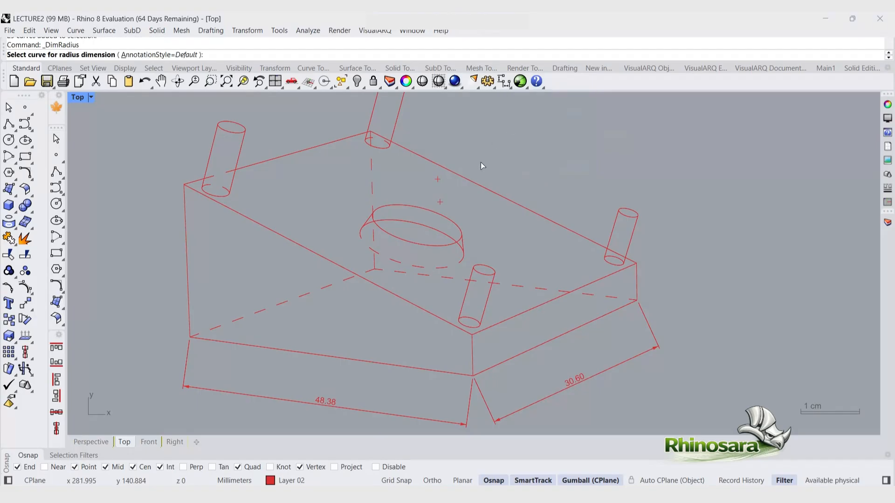
pyautogui.click(433, 244)
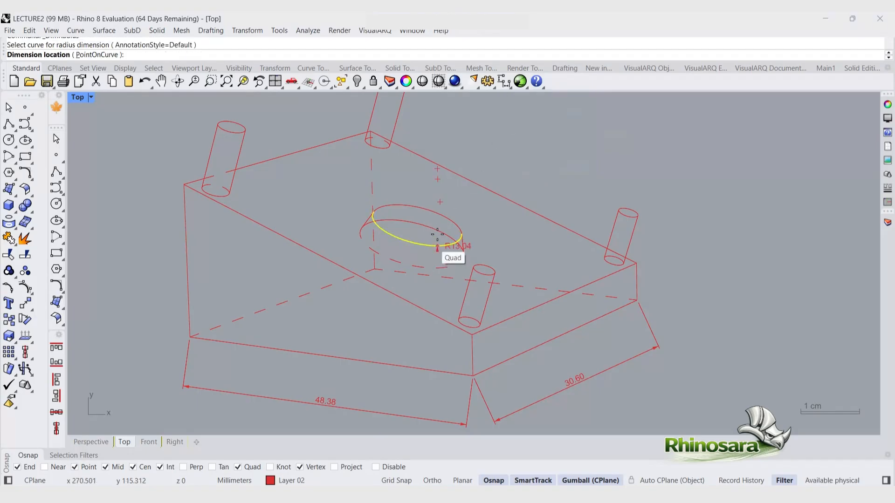
pyautogui.click(415, 190)
# Step: Add a radius dimension to the hole's circle in the top drawing view
pyautogui.scroll(1, 446, 215)
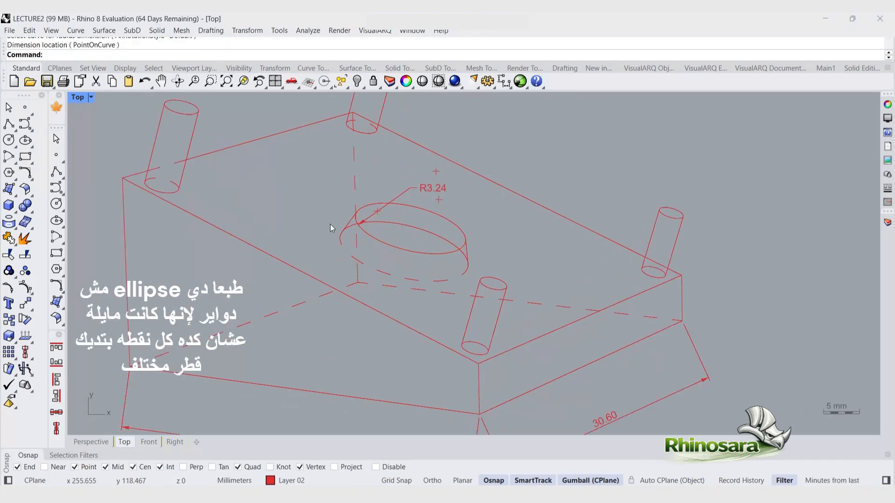
pyautogui.scroll(-5, 554, 246)
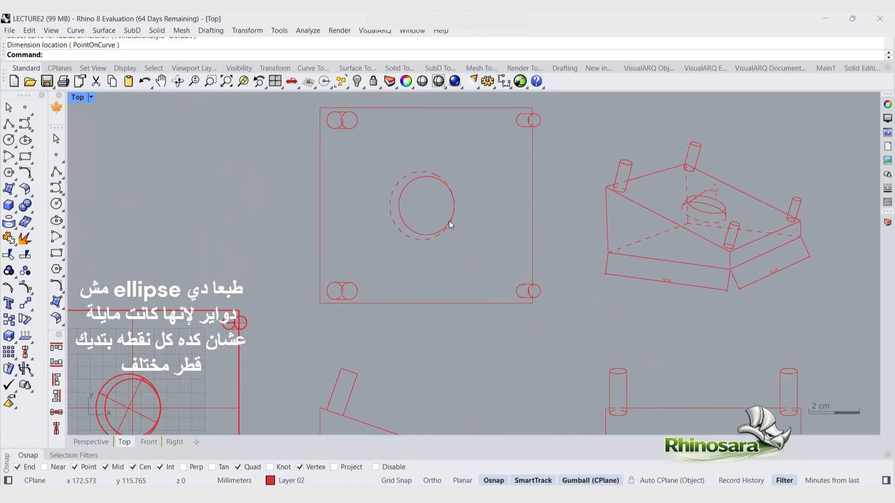
pyautogui.press('Return')
pyautogui.click(434, 233)
pyautogui.scroll(2, 424, 207)
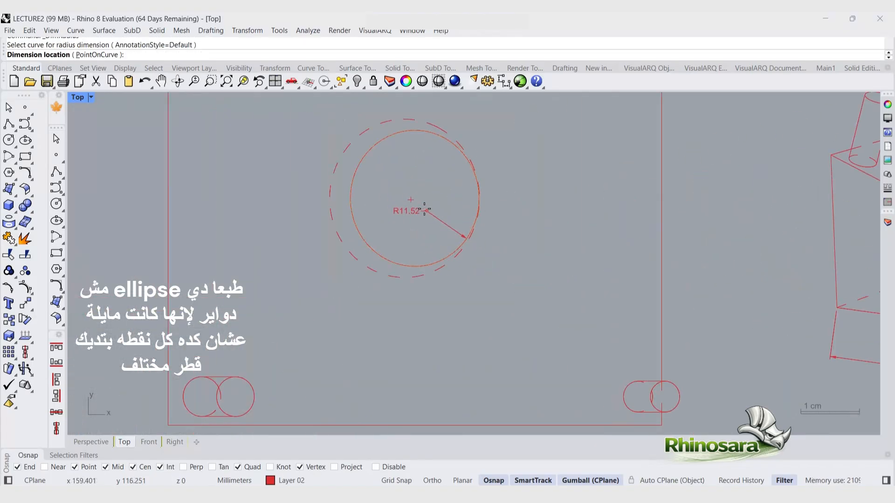
pyautogui.click(473, 298)
# Step: Try to add a radius dimension to the sloped edge in the front drawing view
pyautogui.scroll(-6, 331, 214)
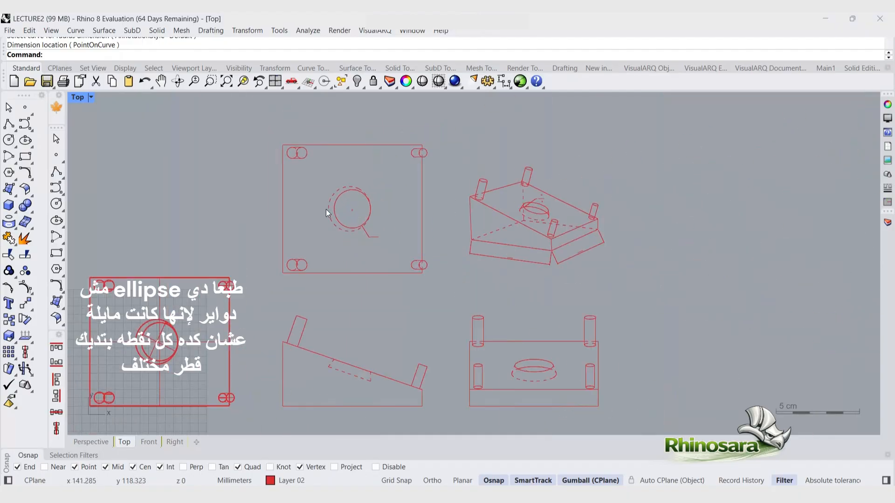
pyautogui.scroll(4, 359, 373)
pyautogui.rightClick(336, 325)
pyautogui.click(335, 322)
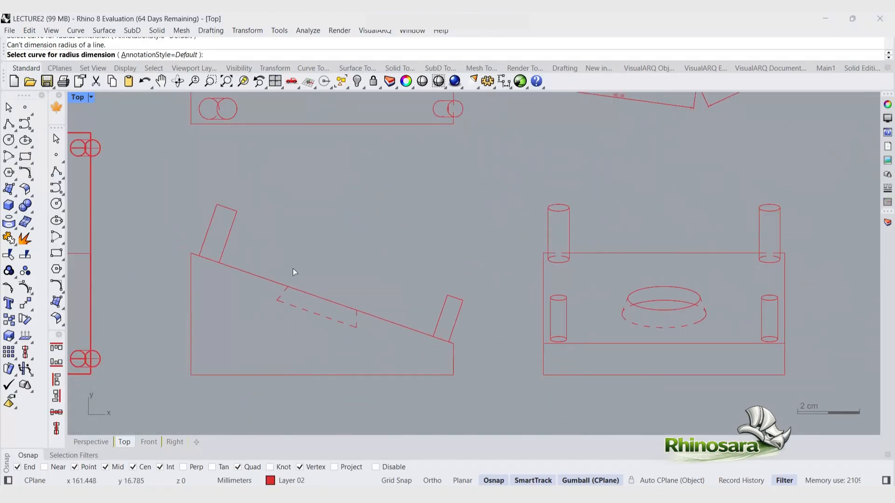
pyautogui.scroll(-8, 378, 404)
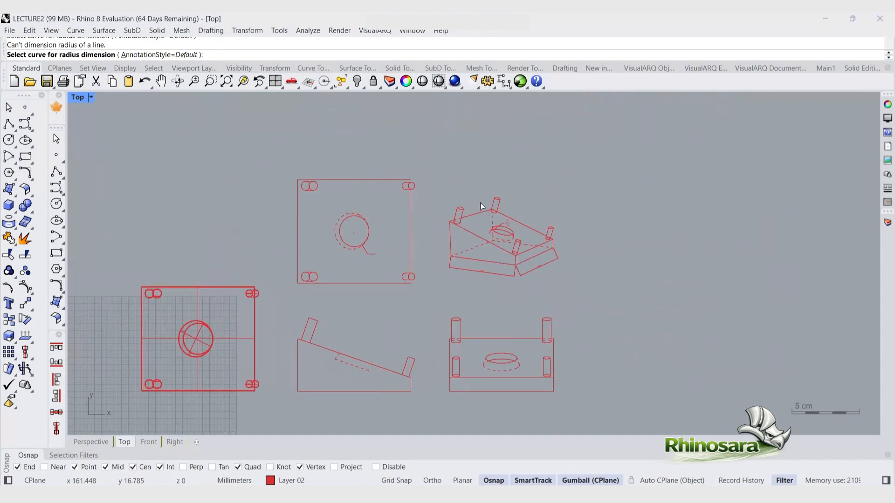
pyautogui.scroll(16, 550, 204)
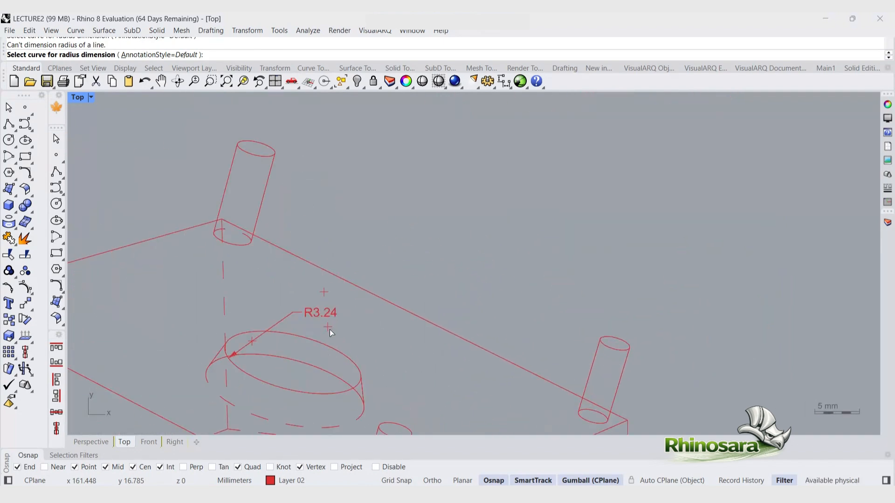
pyautogui.click(325, 328)
pyautogui.moveTo(322, 322); pyautogui.dragTo(321, 322)
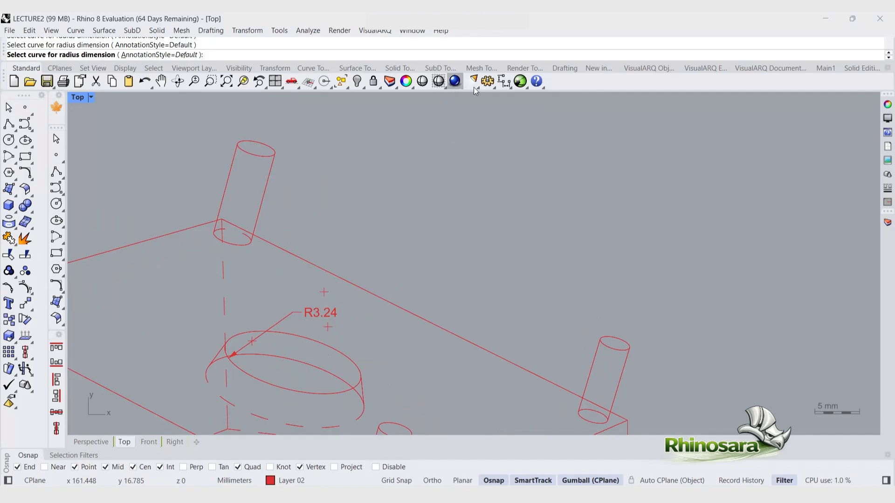
pyautogui.click(509, 87)
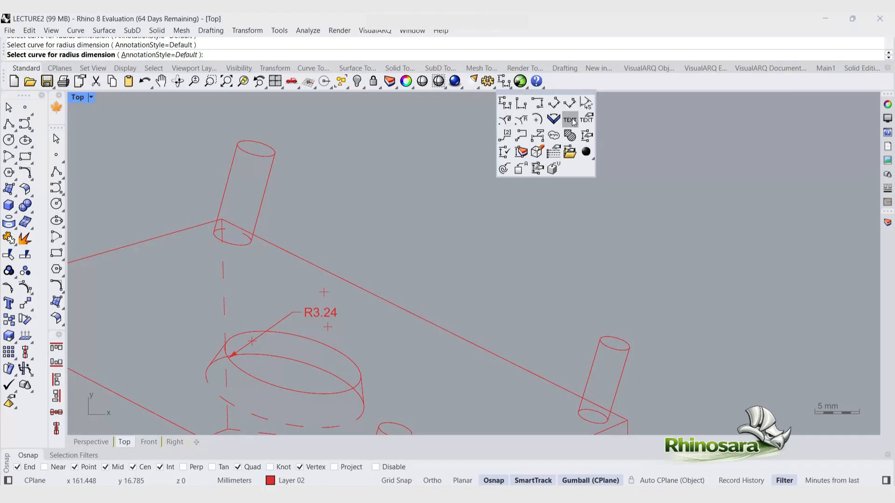
pyautogui.press('Escape')
pyautogui.scroll(-4, 428, 188)
pyautogui.scroll(-3, 428, 189)
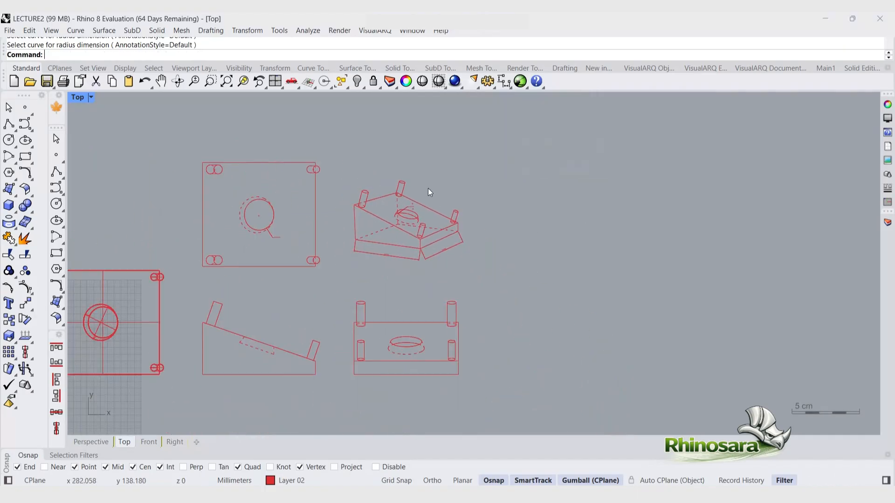
# Step: Add the text "top" as a label below the top drawing view
pyautogui.scroll(2, 362, 275)
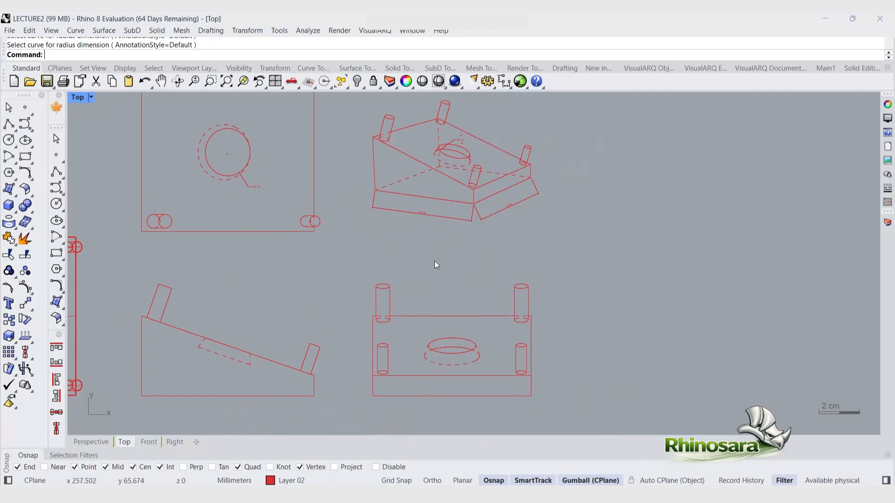
pyautogui.click(509, 87)
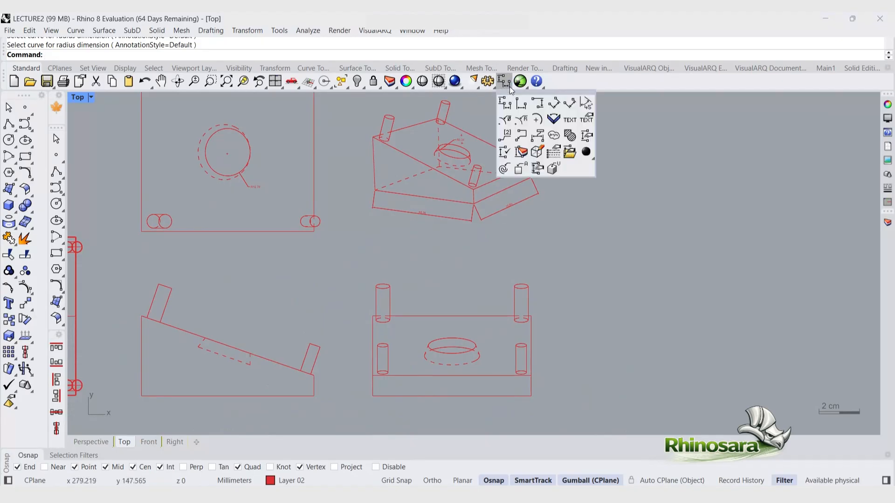
pyautogui.click(571, 119)
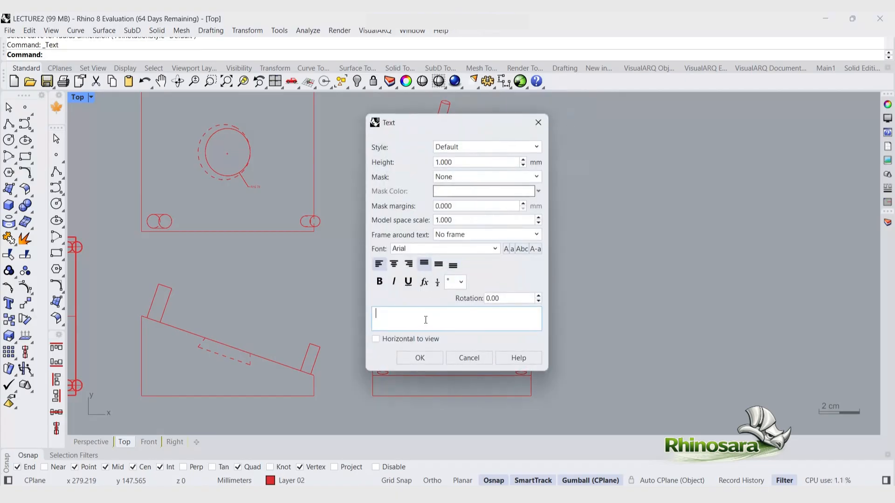
pyautogui.write('top')
pyautogui.click(420, 357)
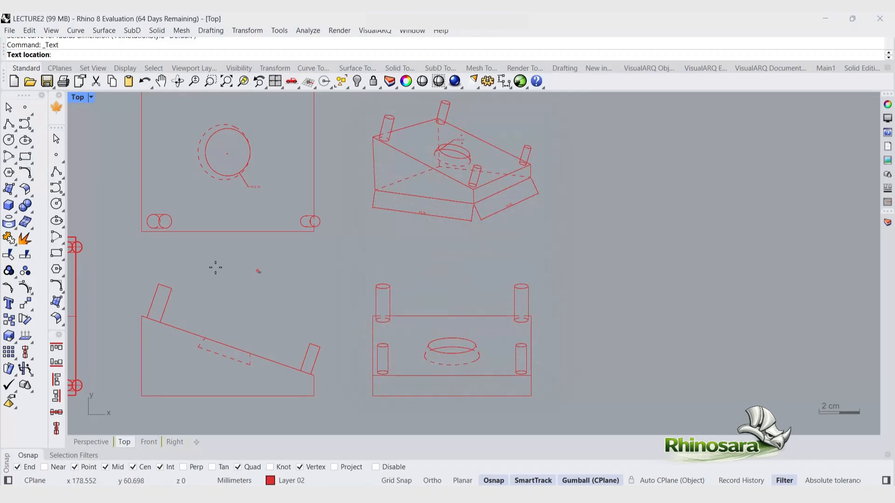
pyautogui.click(196, 254)
pyautogui.moveTo(214, 268); pyautogui.dragTo(254, 229)
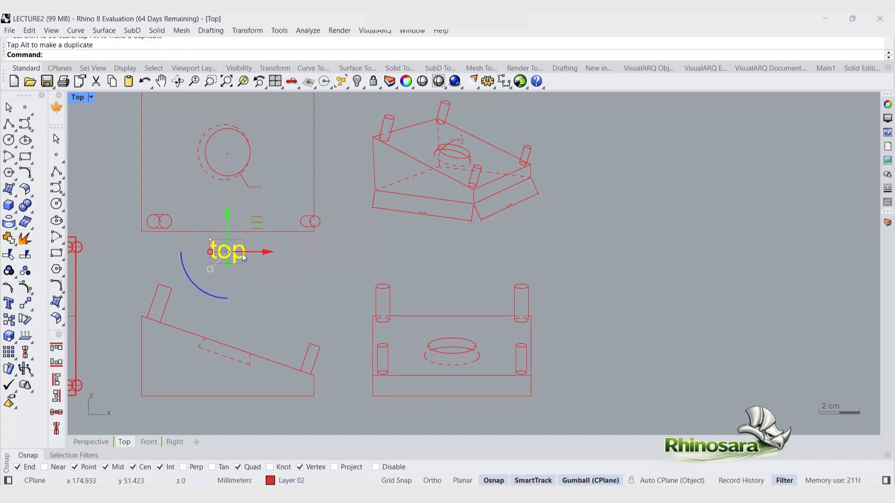
pyautogui.press('Escape')
# Step: Insert a text field with the current date in M/d/yyyy format below the "top" label
pyautogui.rightClick(476, 211)
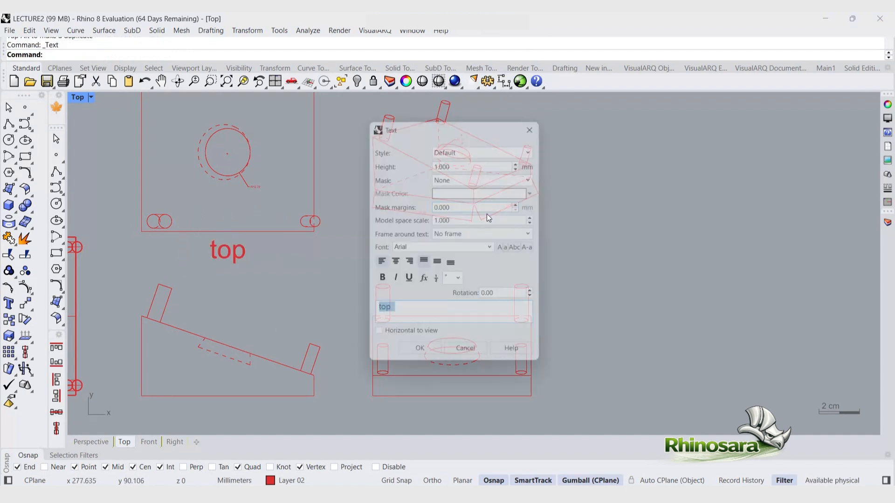
pyautogui.click(422, 285)
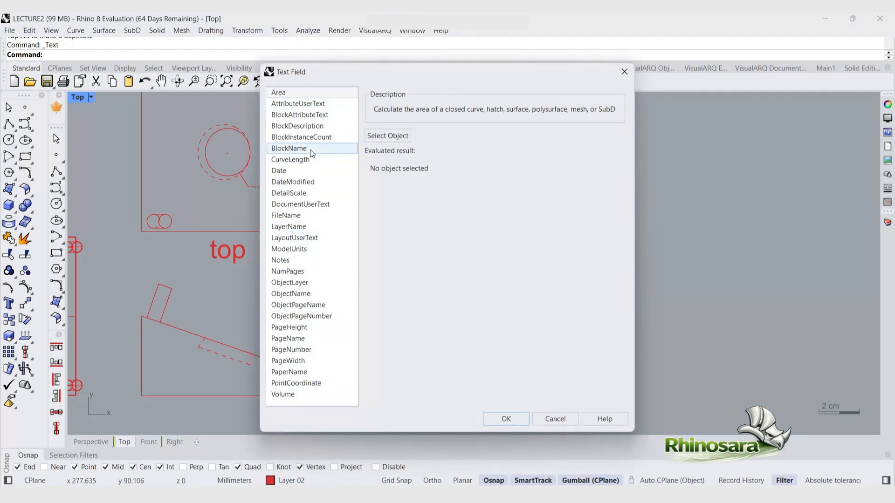
pyautogui.click(304, 175)
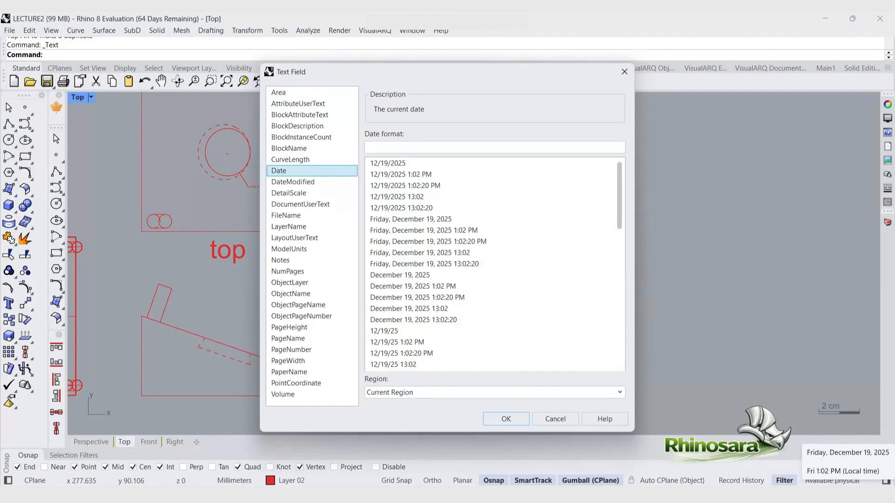
pyautogui.click(406, 168)
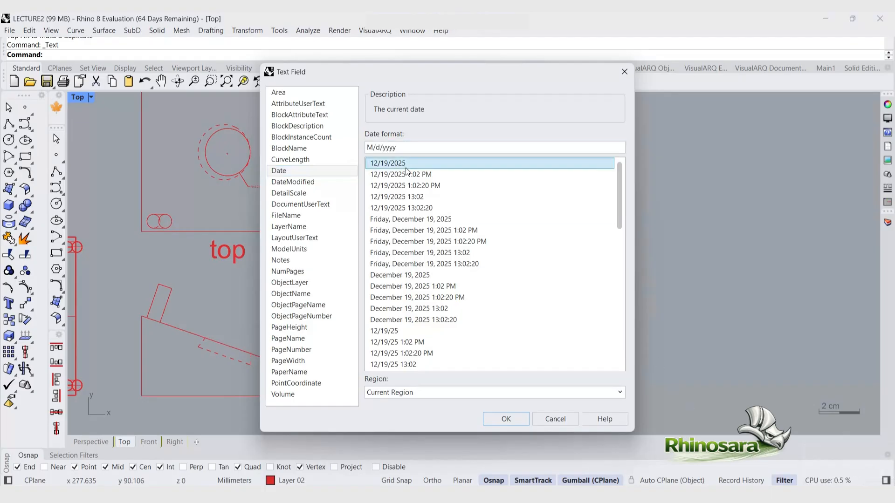
pyautogui.click(510, 420)
pyautogui.click(425, 356)
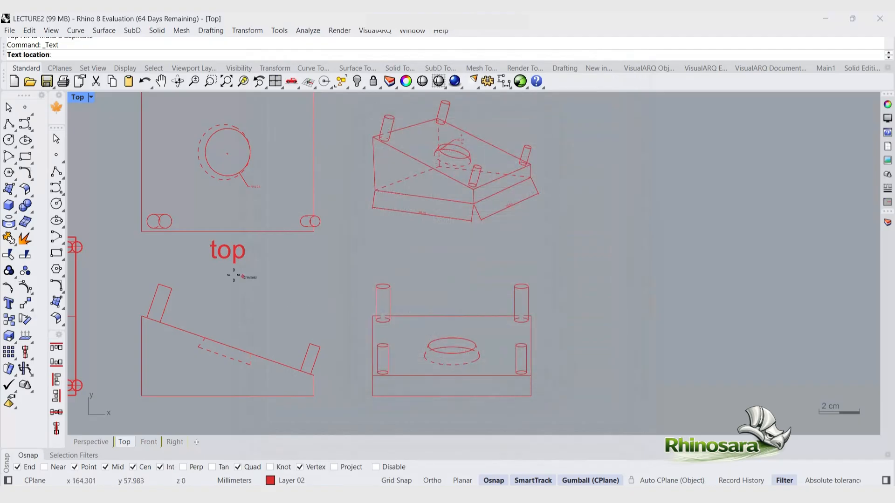
pyautogui.click(215, 277)
# Step: Reposition the date text directly beneath the "top" label
pyautogui.click(206, 270)
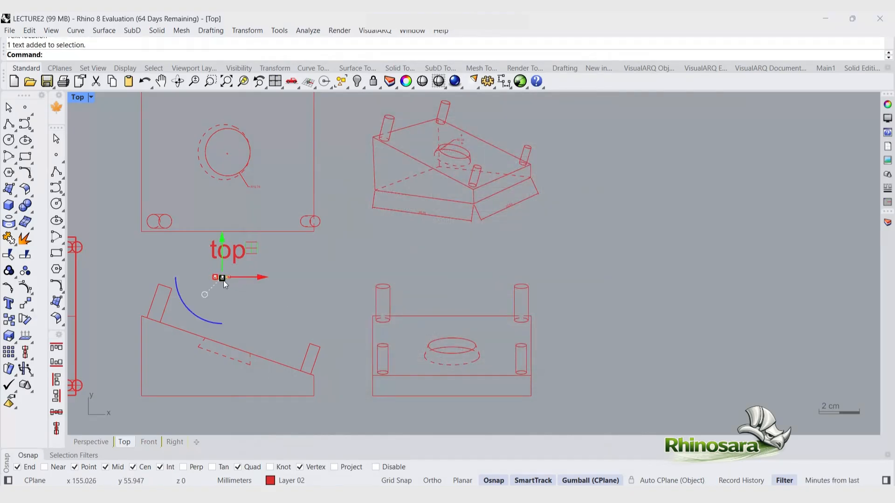
pyautogui.moveTo(222, 281); pyautogui.dragTo(228, 286)
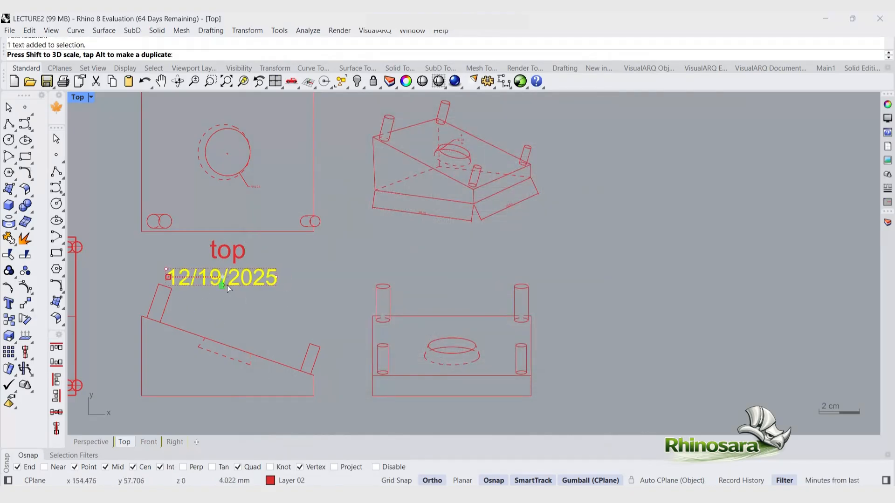
pyautogui.doubleClick(259, 282)
pyautogui.click(334, 310)
pyautogui.scroll(-6, 338, 311)
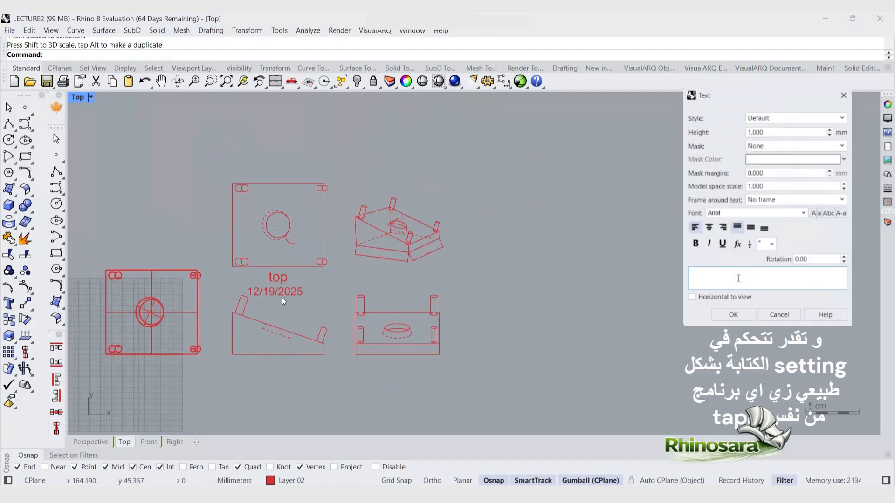
pyautogui.scroll(6, 282, 297)
pyautogui.click(287, 295)
pyautogui.scroll(5, 231, 282)
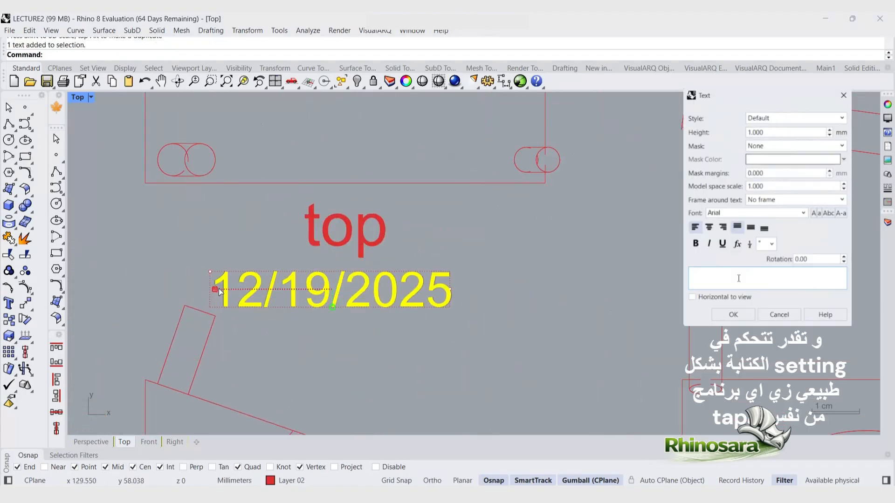
pyautogui.moveTo(214, 287); pyautogui.dragTo(255, 300)
pyautogui.scroll(-4, 395, 265)
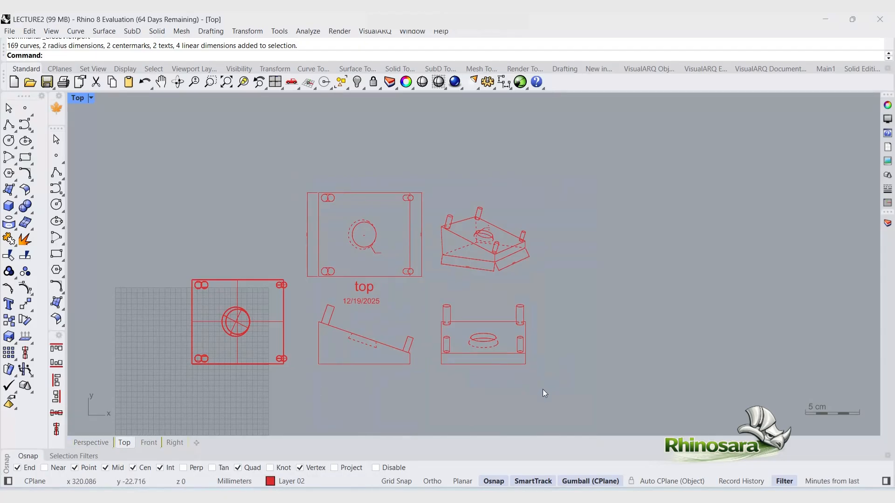
# Step: Hide all the Make2D drawing views together with their dimensions and text
pyautogui.moveTo(543, 389); pyautogui.dragTo(299, 188)
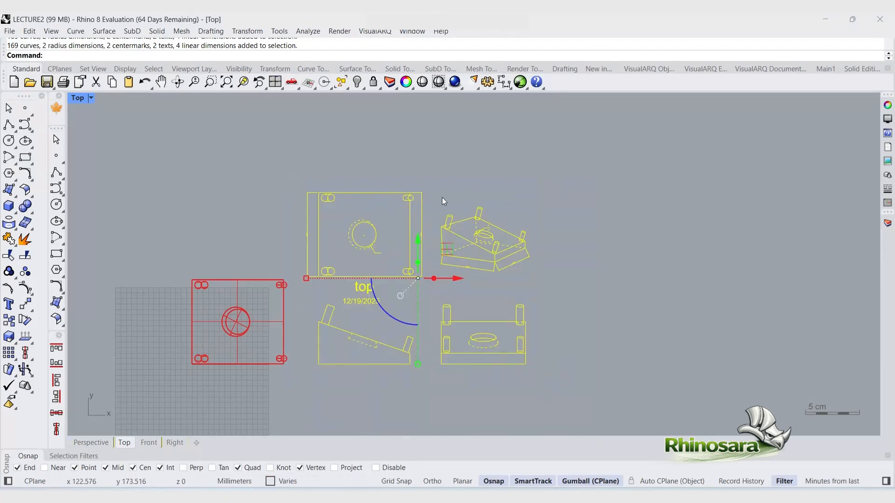
pyautogui.click(357, 83)
pyautogui.scroll(-1, 326, 364)
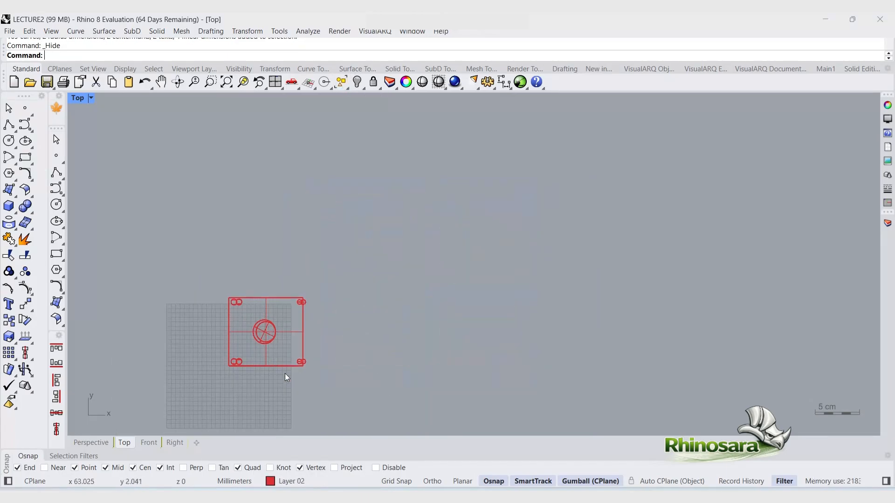
pyautogui.scroll(1, 286, 377)
pyautogui.moveTo(200, 269); pyautogui.dragTo(431, 381)
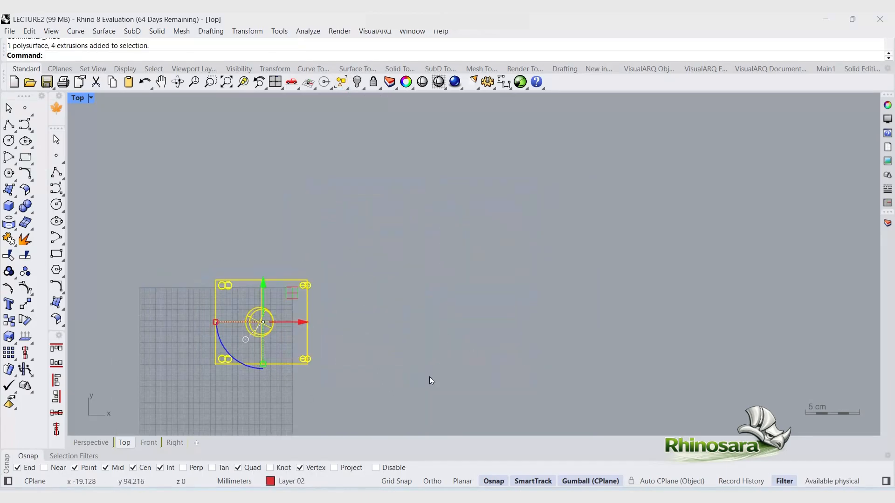
pyautogui.click(432, 381)
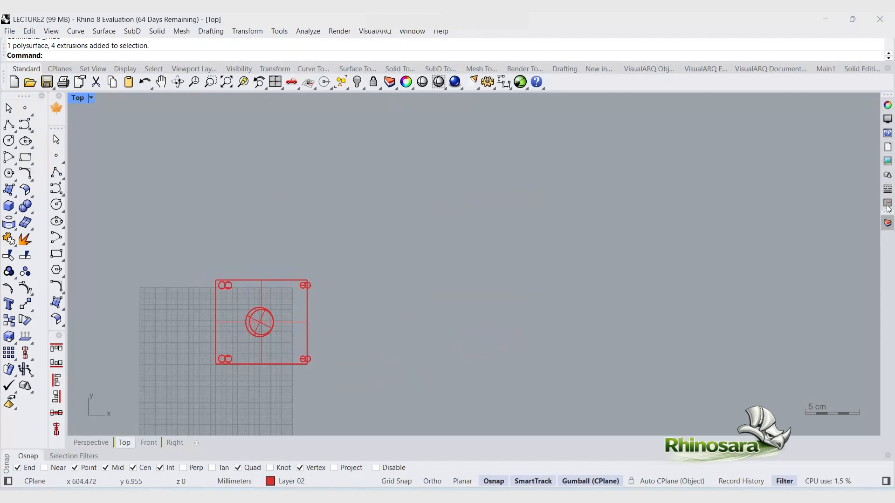
pyautogui.moveTo(328, 395); pyautogui.dragTo(176, 249)
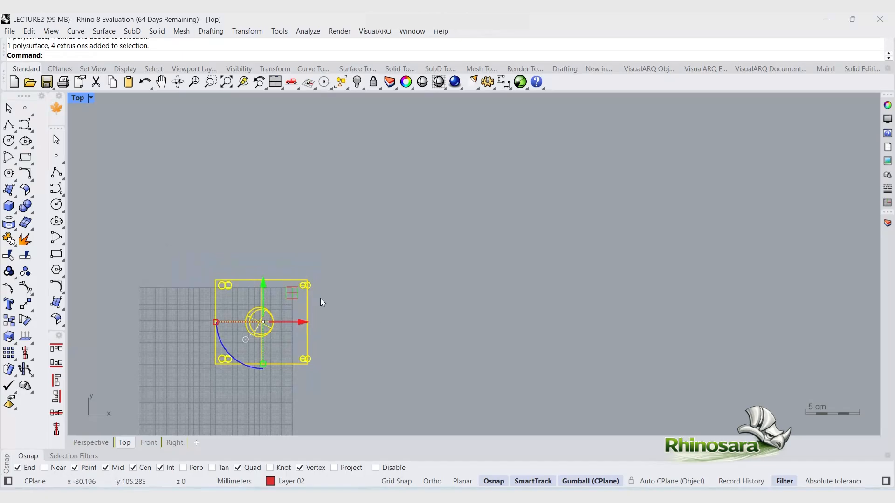
pyautogui.click(377, 320)
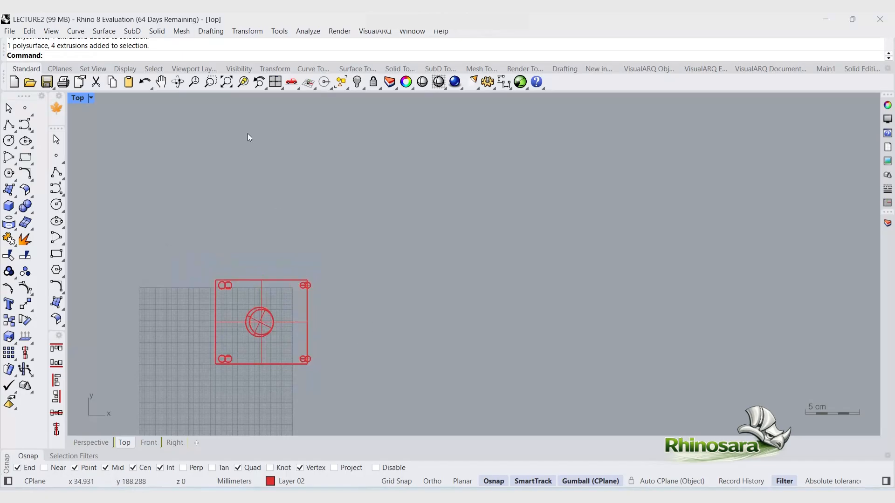
# Step: Start a new layout and name it "tech. drawing"
pyautogui.click(197, 443)
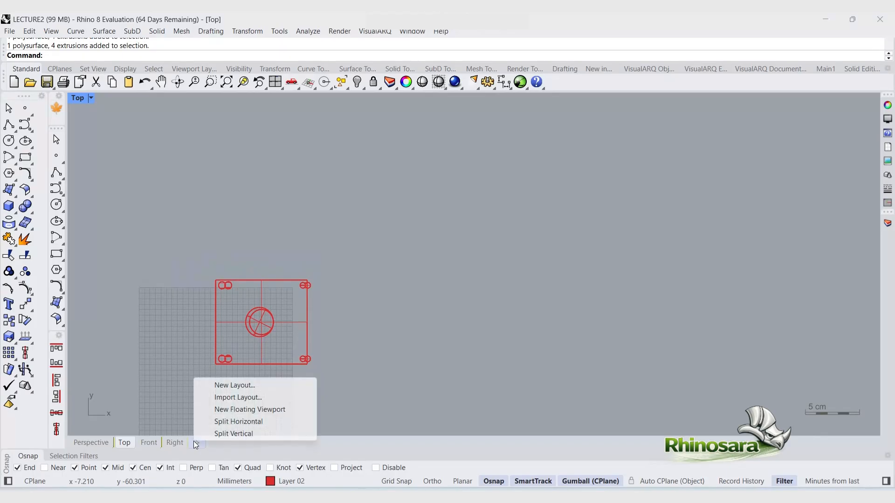
pyautogui.click(221, 388)
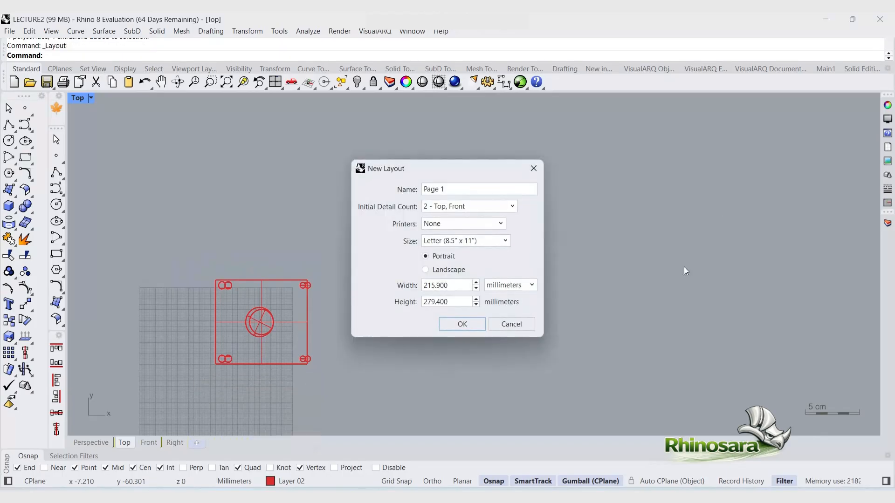
pyautogui.moveTo(478, 192); pyautogui.dragTo(359, 192)
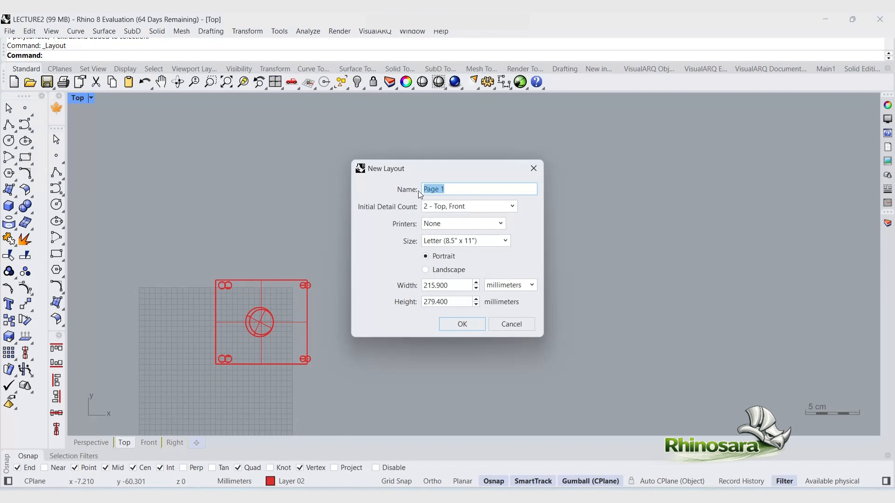
pyautogui.click(458, 191)
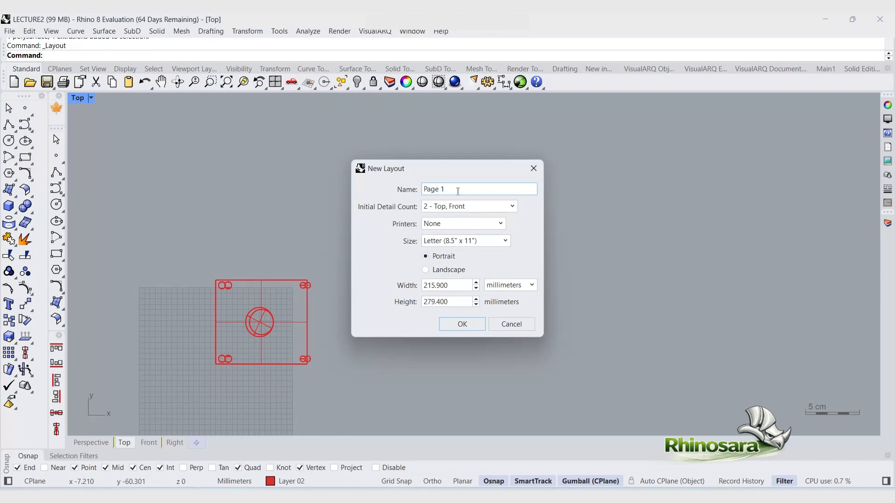
pyautogui.moveTo(458, 191); pyautogui.dragTo(386, 192)
pyautogui.write('tech. drawing')
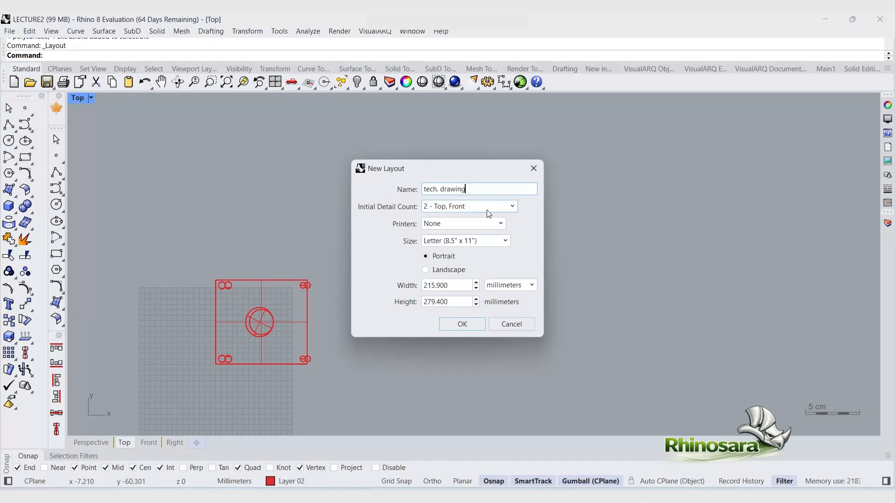
# Step: Set the layout's initial detail count to 4 - Third Angle Projection and the printer to PDF Architect 9
pyautogui.click(466, 207)
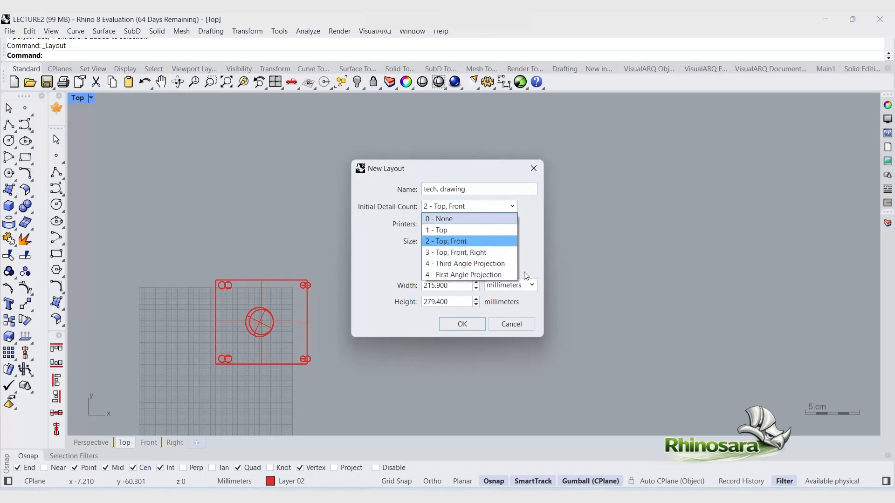
pyautogui.click(465, 263)
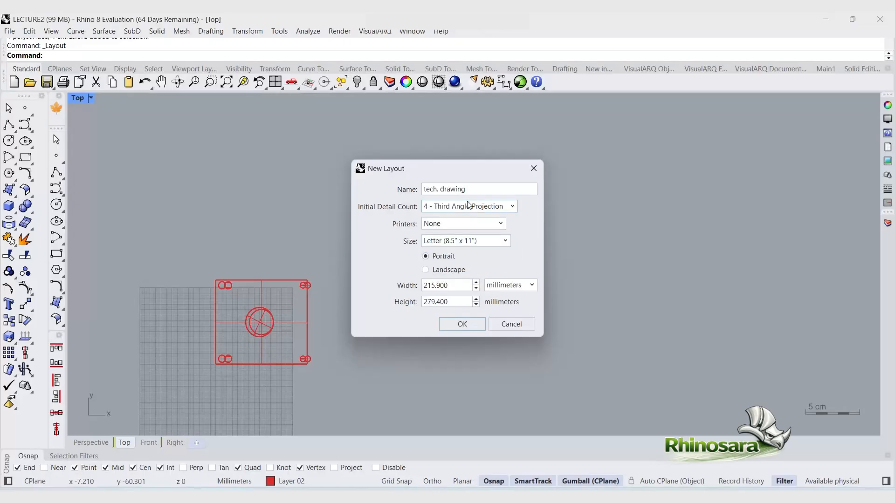
pyautogui.click(468, 227)
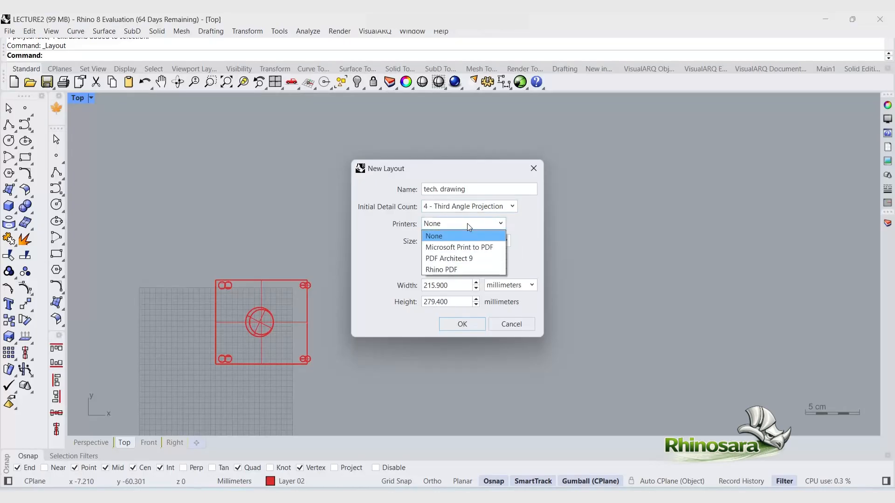
pyautogui.click(467, 223)
pyautogui.click(467, 223)
pyautogui.click(466, 258)
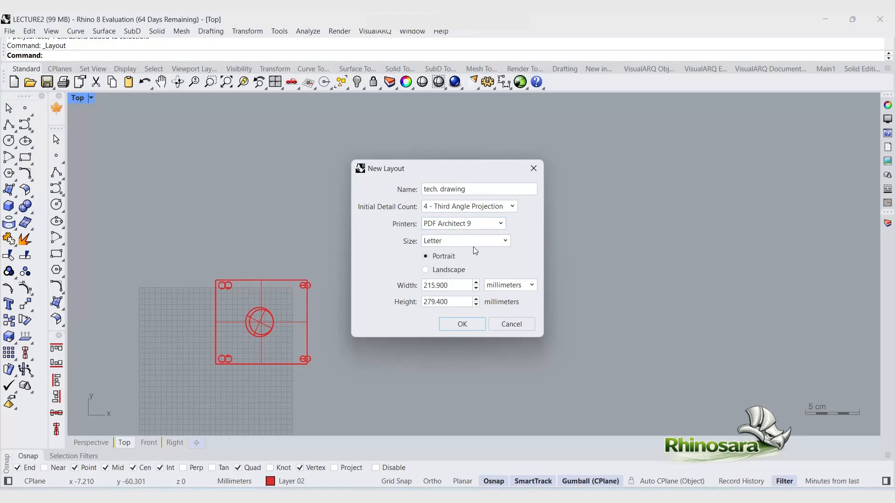
# Step: Set the page size to A3 in landscape orientation and create the layout
pyautogui.click(505, 241)
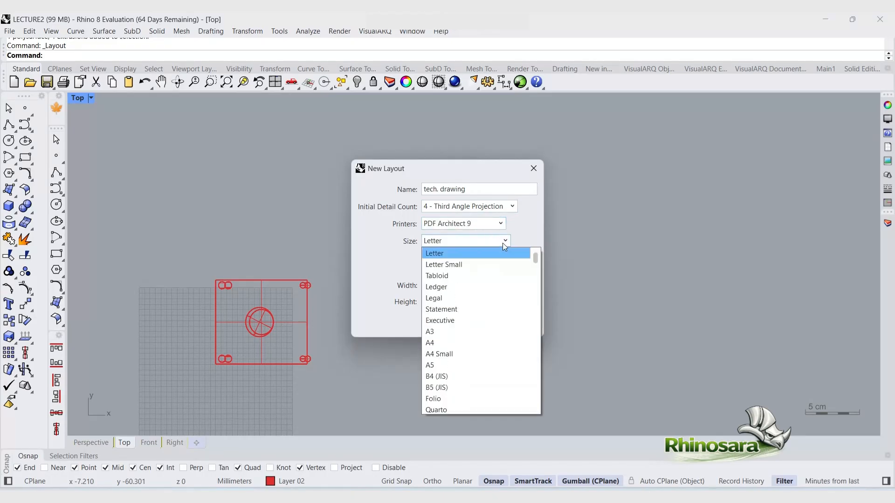
pyautogui.click(462, 332)
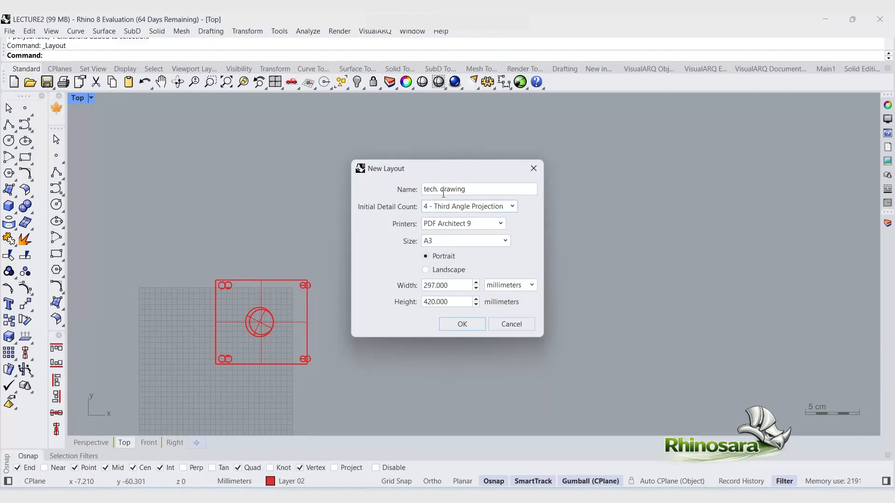
pyautogui.click(426, 270)
pyautogui.click(473, 324)
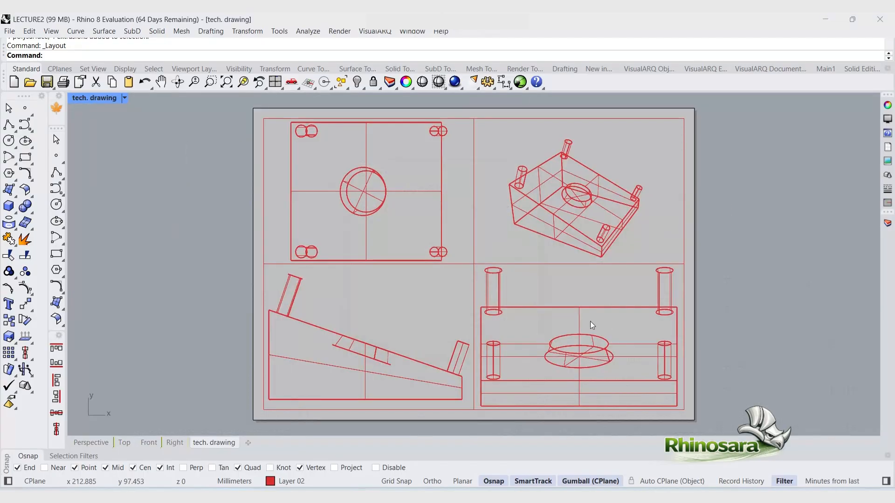
pyautogui.scroll(-2, 134, 323)
pyautogui.scroll(2, 675, 364)
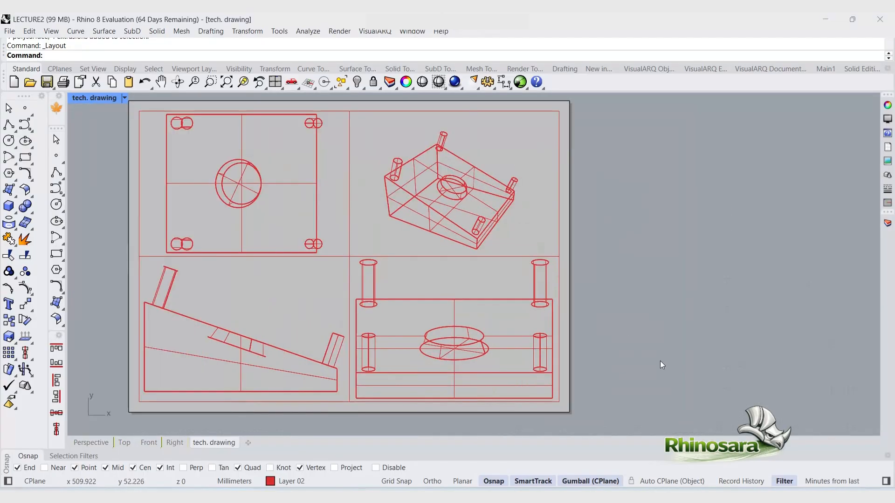
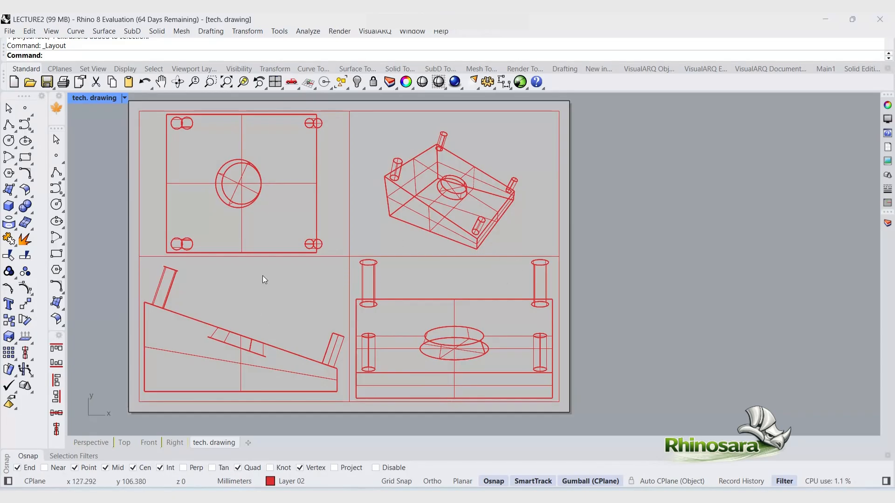
# Step: Add a vertical linear dimension along the left edge of the top view on the layout
pyautogui.click(504, 82)
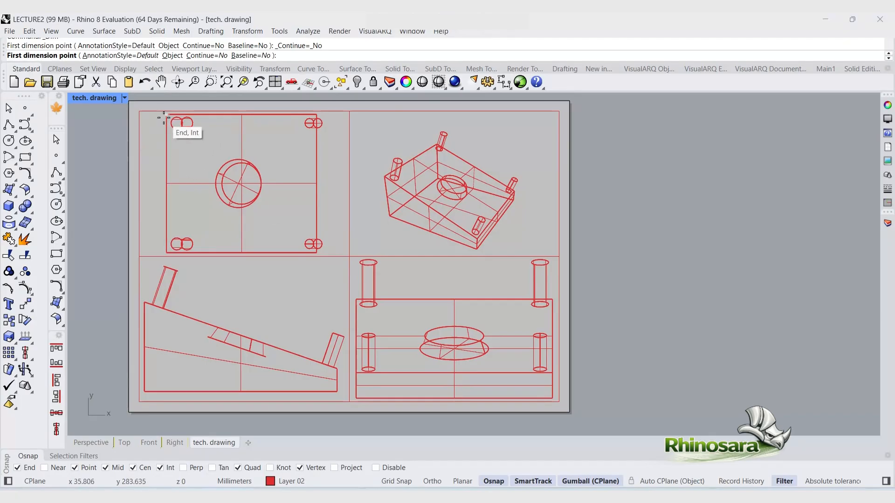
pyautogui.click(167, 115)
pyautogui.click(164, 253)
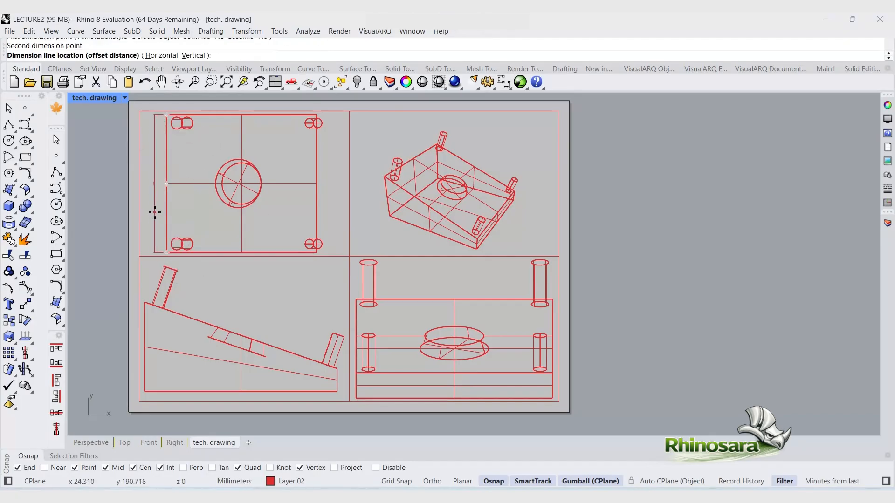
pyautogui.click(155, 186)
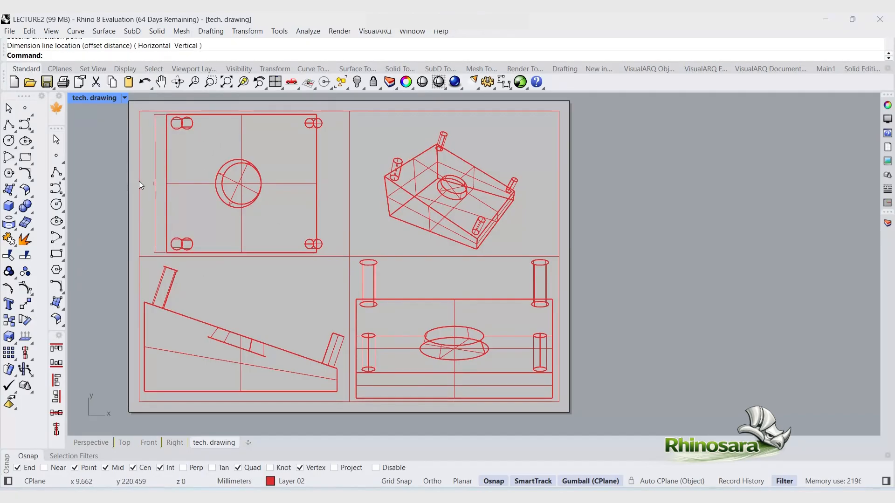
# Step: Activate the top-view detail and set its model scale to 0.5 millimetres
pyautogui.scroll(8, 141, 185)
pyautogui.scroll(-5, 195, 265)
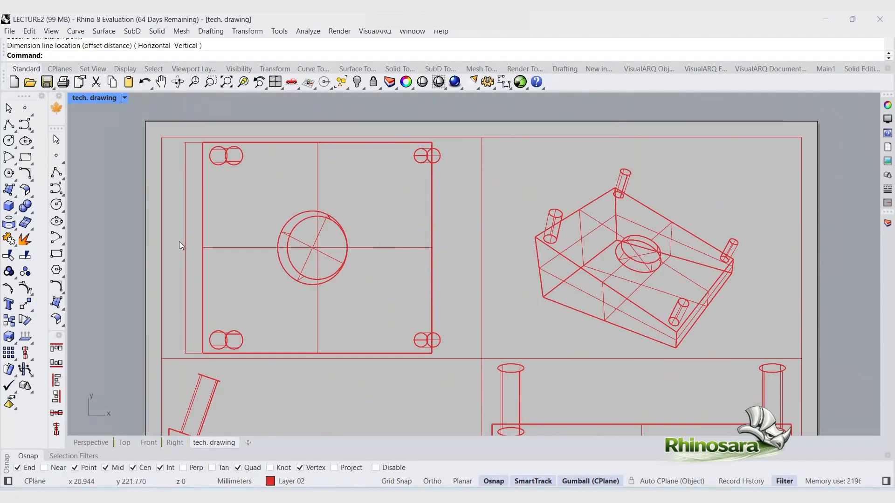
pyautogui.scroll(-4, 179, 242)
pyautogui.doubleClick(331, 275)
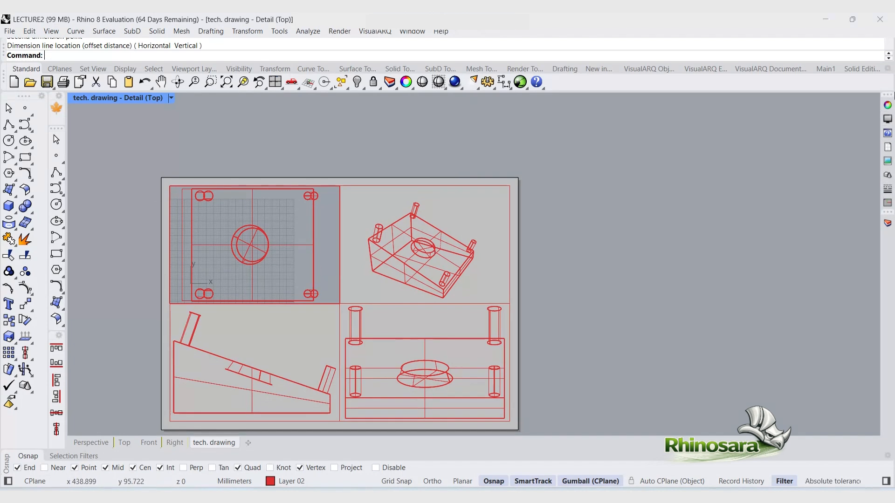
pyautogui.click(888, 105)
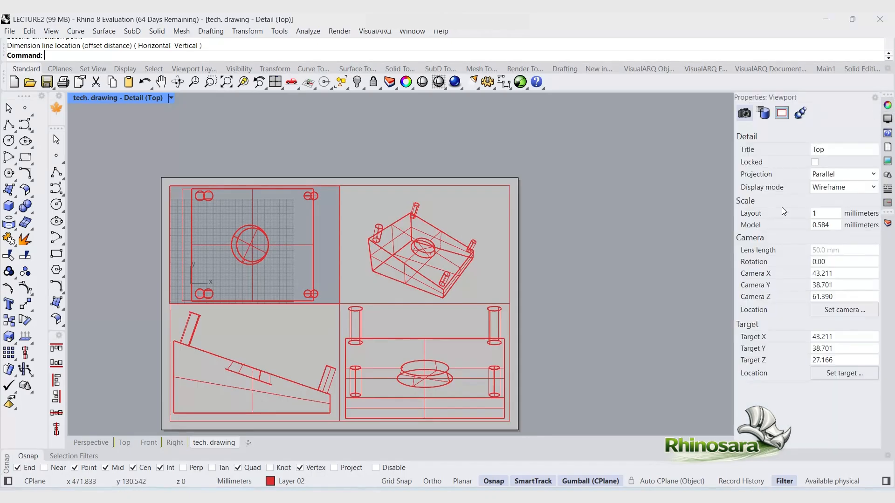
pyautogui.doubleClick(823, 225)
pyautogui.write('0.5')
pyautogui.press('Return')
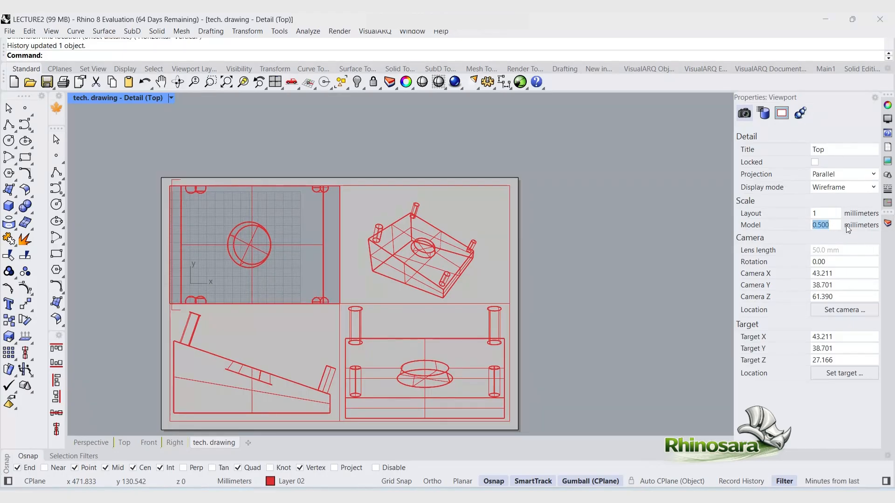
# Step: Change the top detail's model scale to 0.2, then to 1 millimetre
pyautogui.write('0')
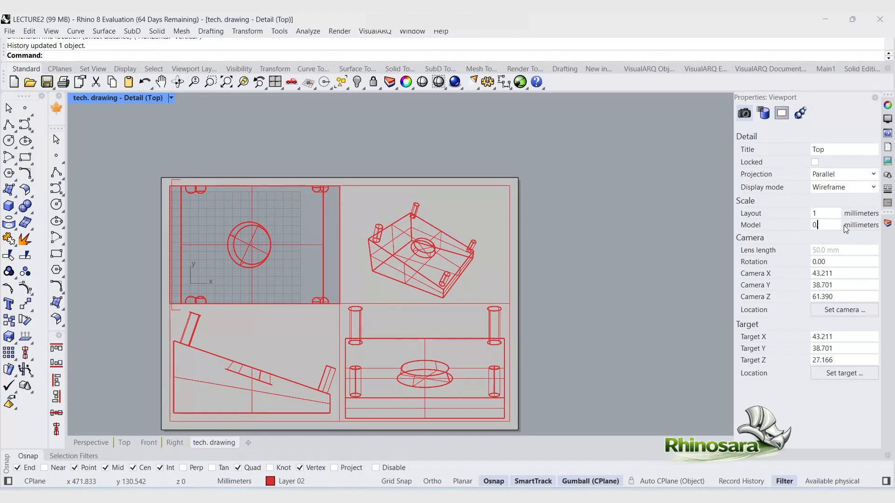
pyautogui.write('.2')
pyautogui.press('Return')
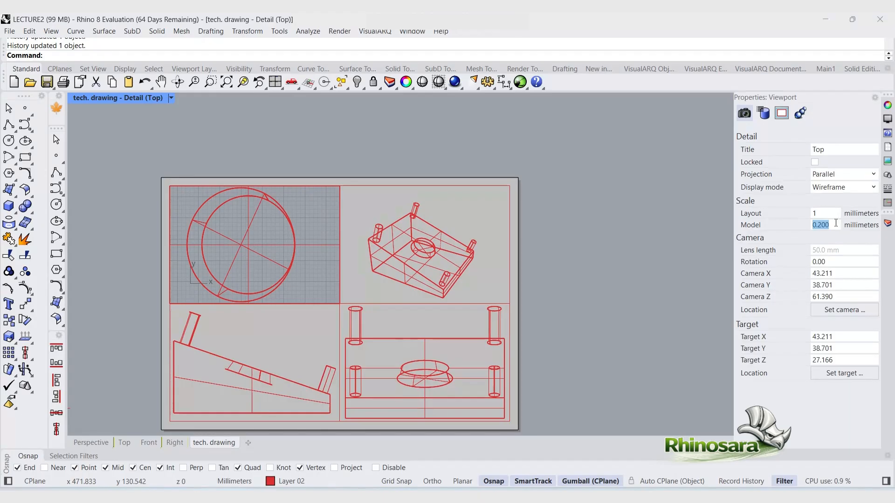
pyautogui.write('1')
pyautogui.press('Return')
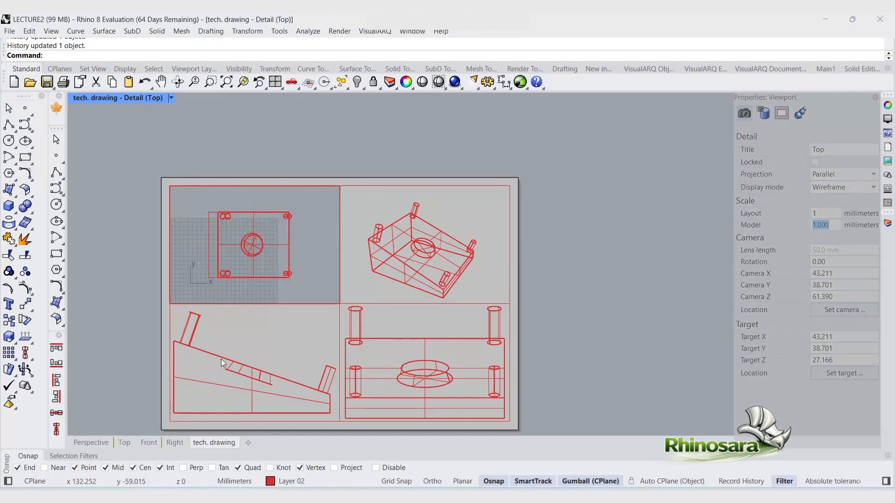
# Step: Activate the front-view detail and set its model scale to 1 millimetre
pyautogui.doubleClick(283, 347)
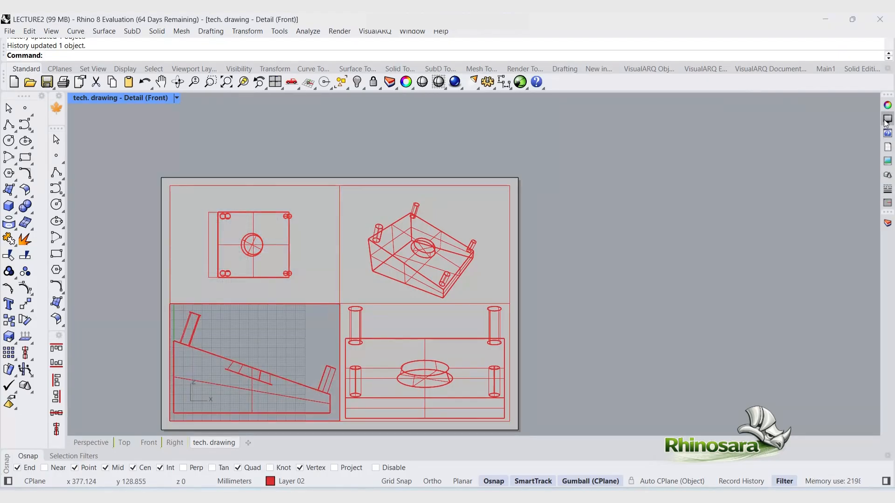
pyautogui.click(887, 161)
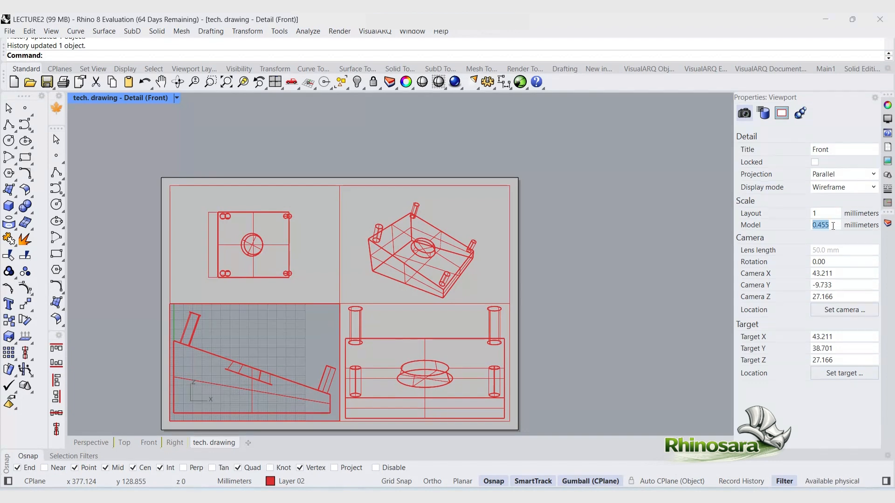
pyautogui.write('1')
pyautogui.press('Return')
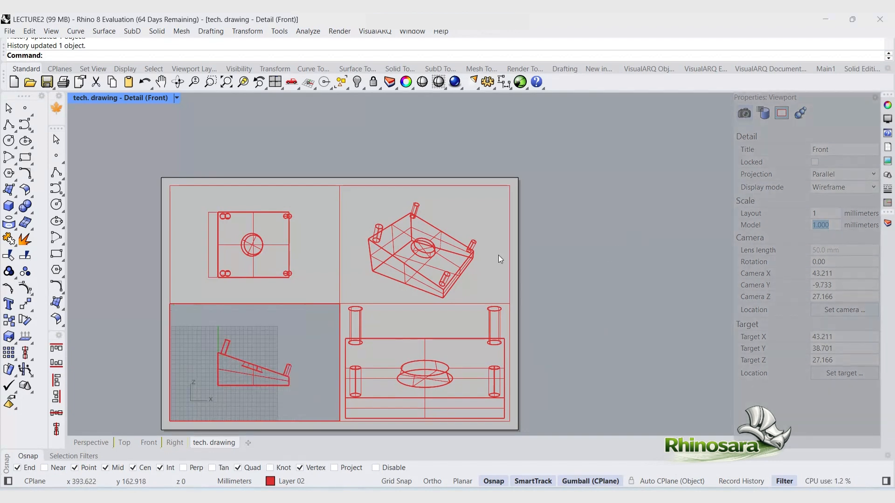
# Step: Activate the right-view detail and set its model scale to 1 millimetre
pyautogui.doubleClick(497, 255)
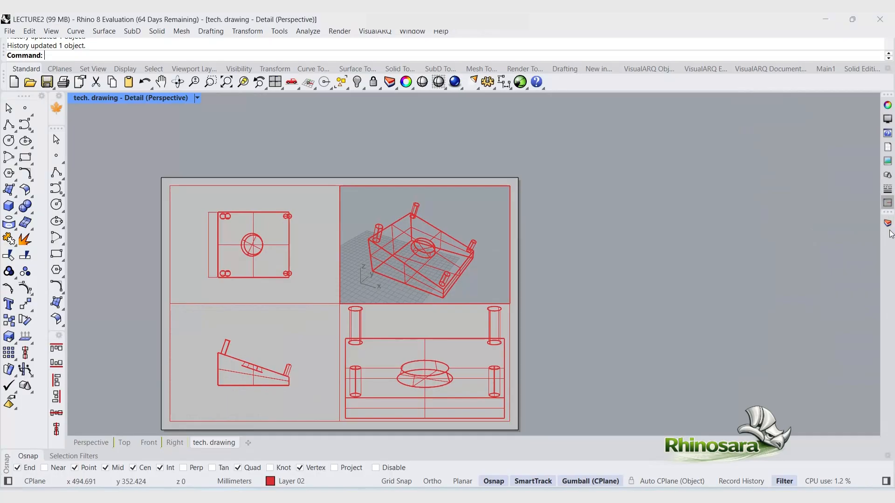
pyautogui.doubleClick(465, 324)
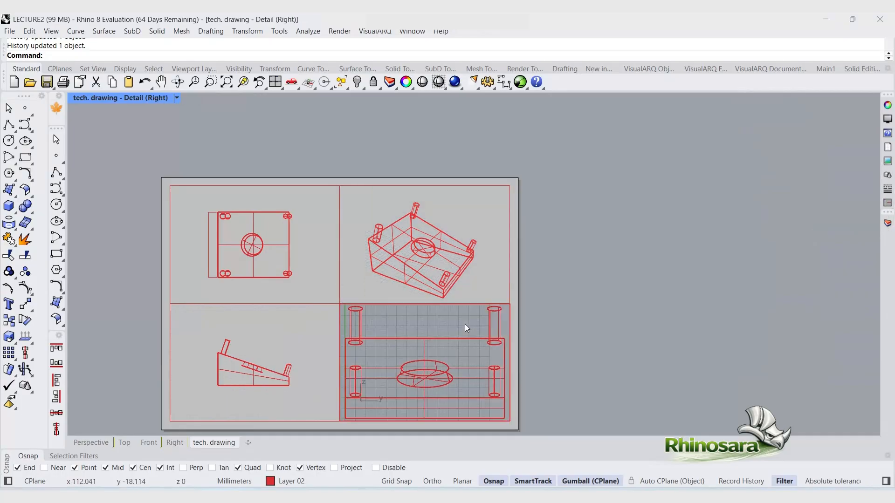
pyautogui.click(887, 189)
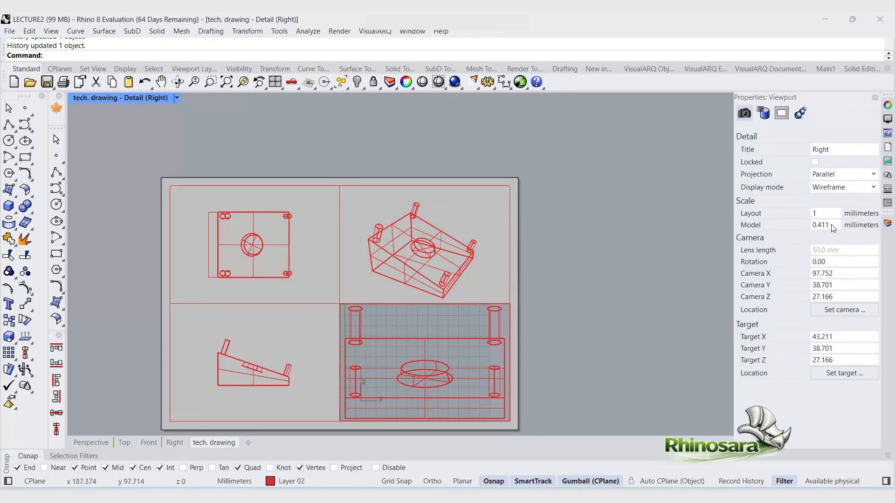
pyautogui.write('1')
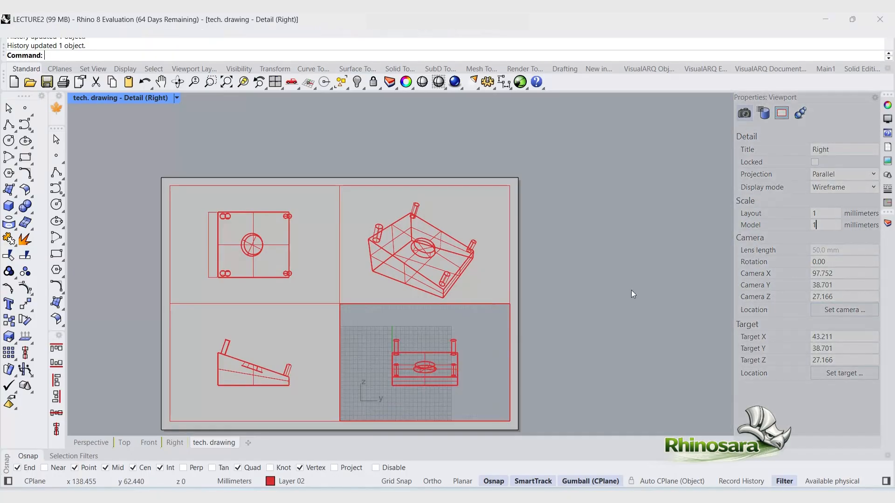
# Step: Zoom the perspective detail out so the model fits its cell and set its display mode to Technical
pyautogui.doubleClick(387, 278)
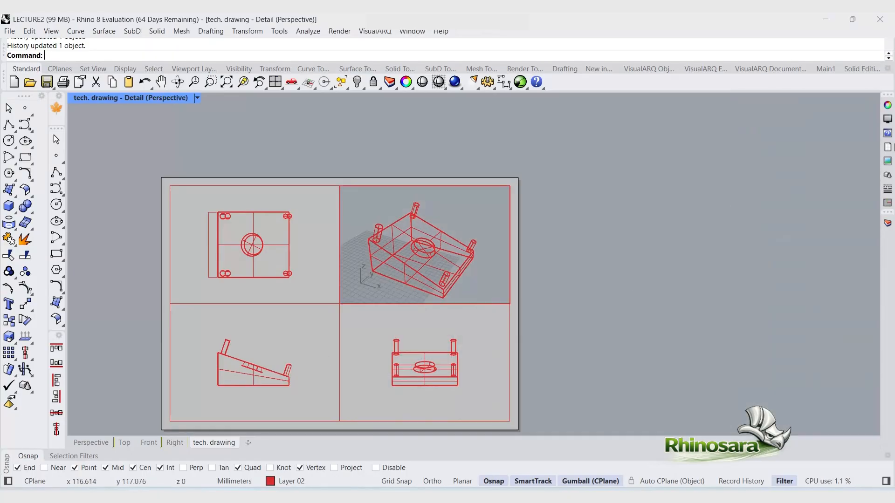
pyautogui.click(887, 119)
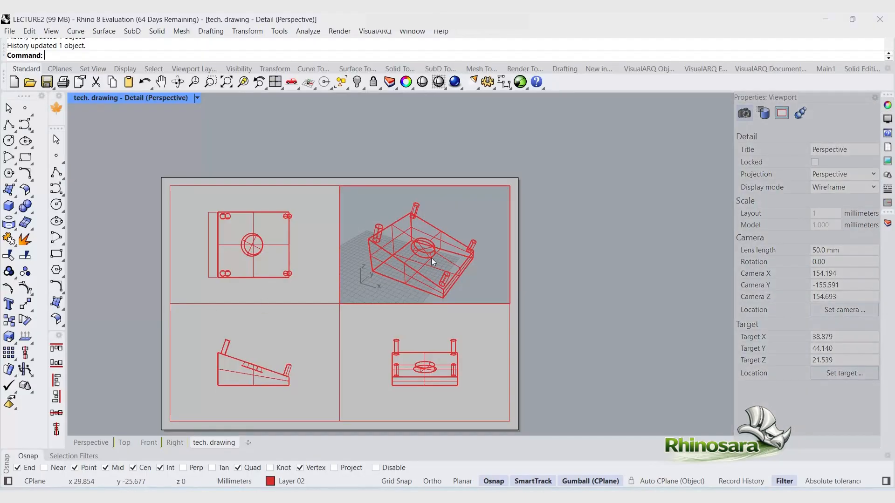
pyautogui.scroll(-3, 425, 264)
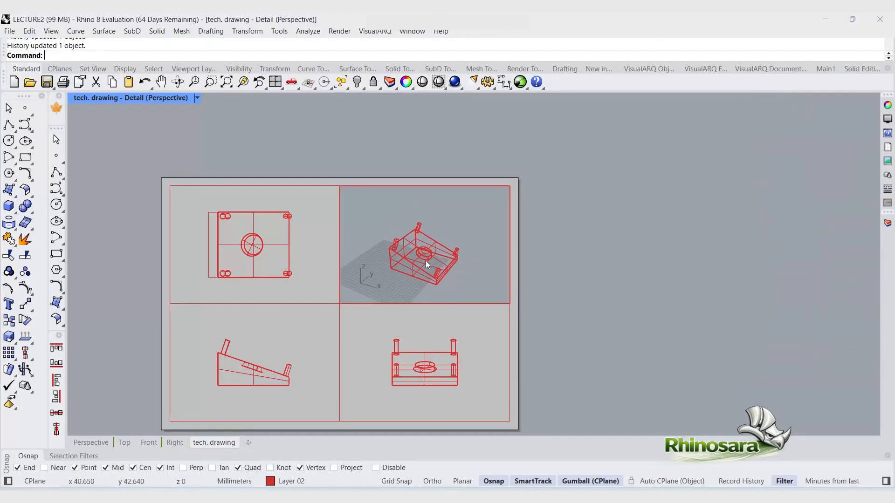
pyautogui.moveTo(426, 261); pyautogui.dragTo(425, 282, button='right')
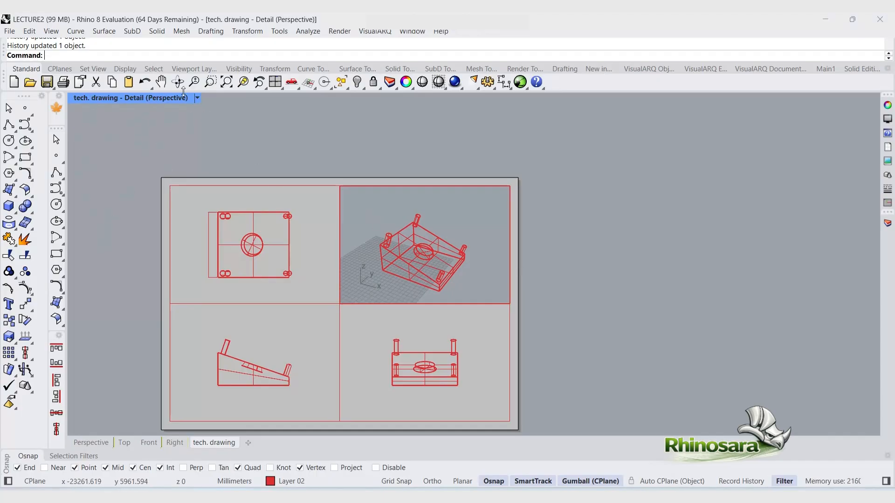
pyautogui.click(197, 98)
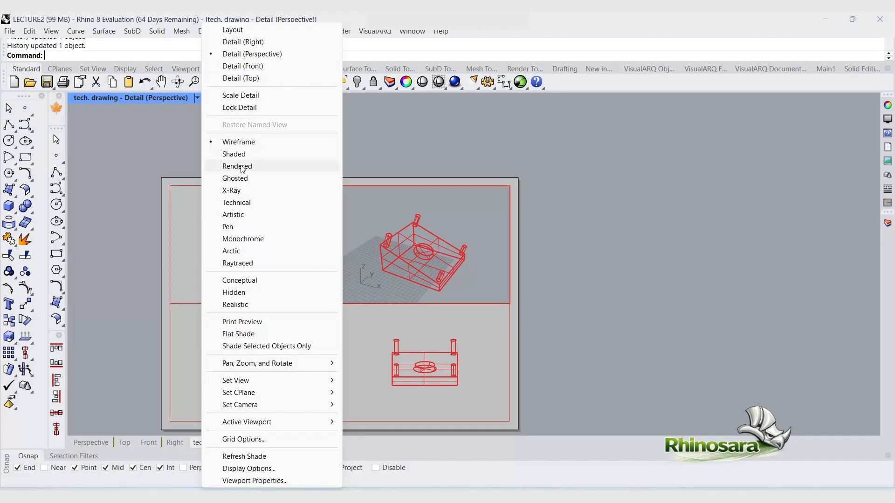
pyautogui.click(242, 203)
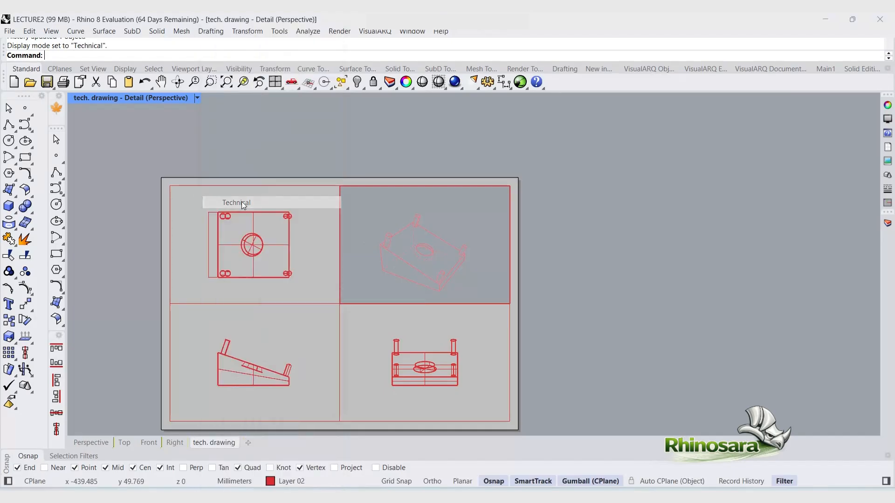
# Step: Set the top, front and right details to the Pen display mode, then return to the layout
pyautogui.doubleClick(319, 240)
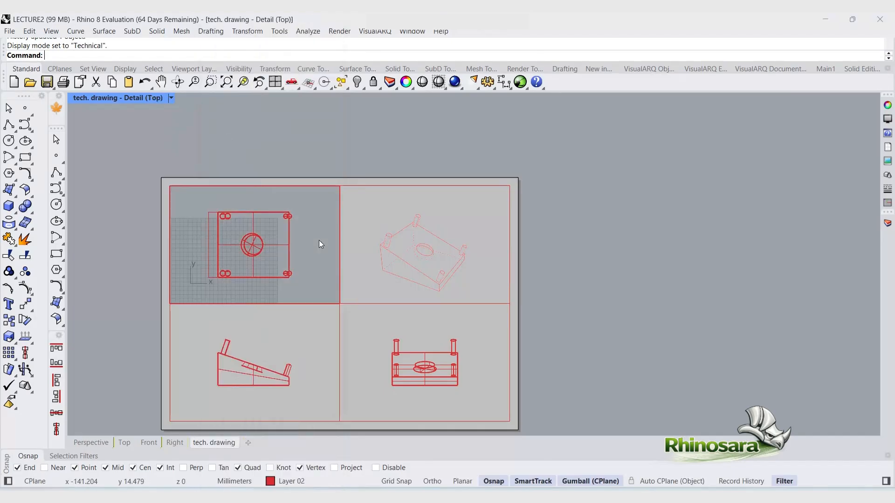
pyautogui.click(167, 99)
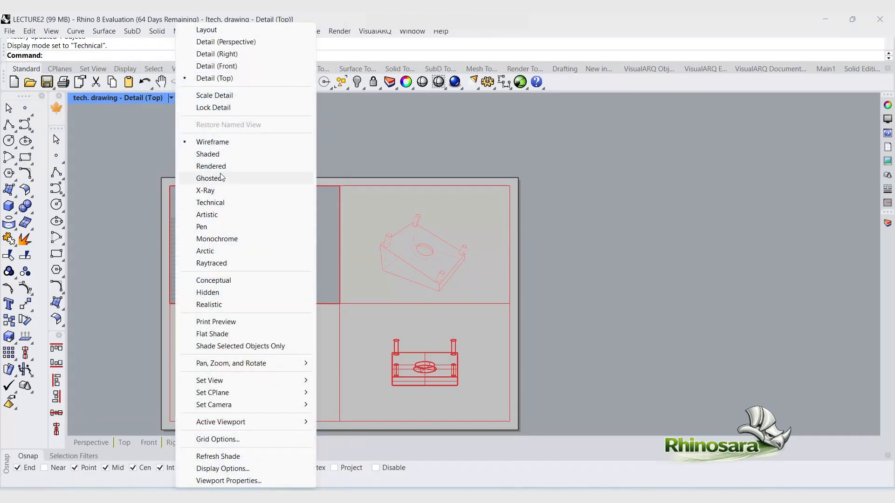
pyautogui.click(234, 225)
pyautogui.doubleClick(301, 332)
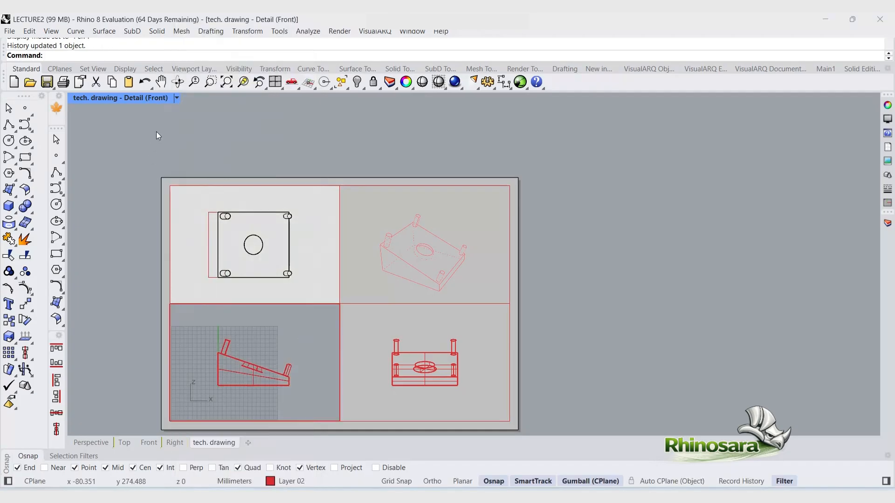
pyautogui.click(177, 98)
pyautogui.click(223, 225)
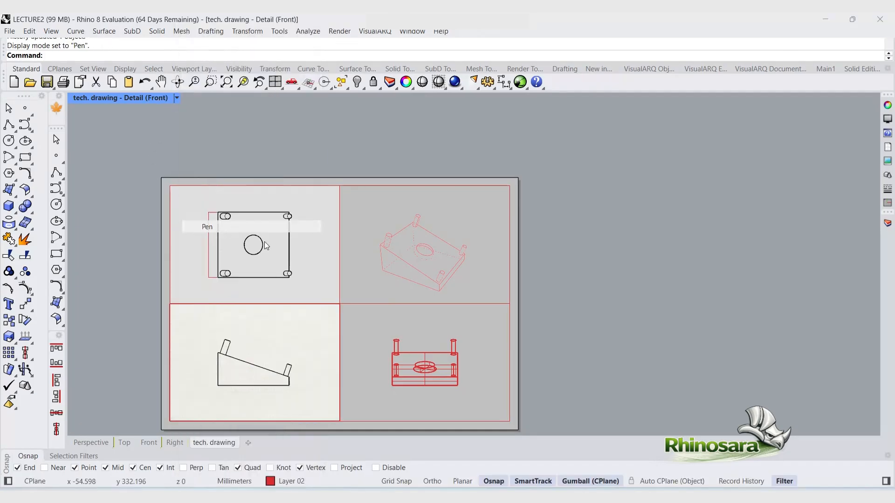
pyautogui.doubleClick(360, 337)
pyautogui.click(180, 100)
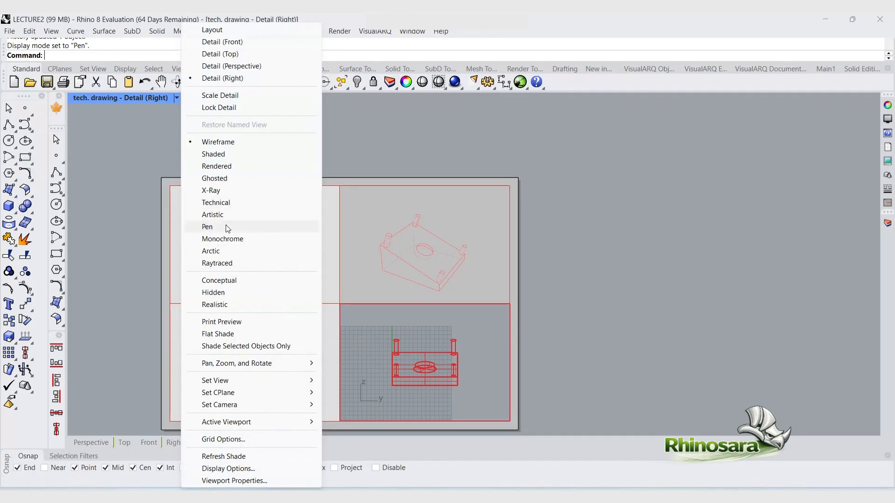
pyautogui.click(225, 227)
pyautogui.doubleClick(568, 303)
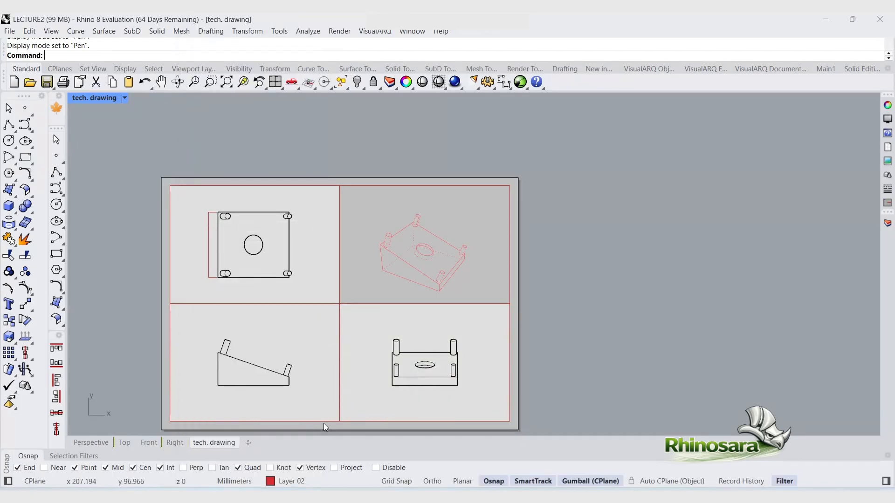
pyautogui.scroll(5, 323, 423)
pyautogui.scroll(-3, 433, 371)
pyautogui.scroll(8, 245, 246)
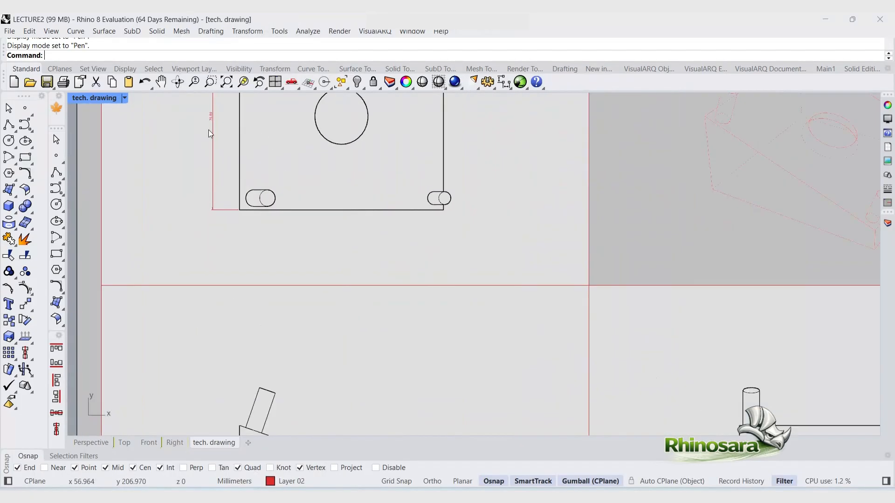
pyautogui.scroll(-3, 219, 211)
pyautogui.scroll(-4, 219, 212)
pyautogui.scroll(2, 218, 208)
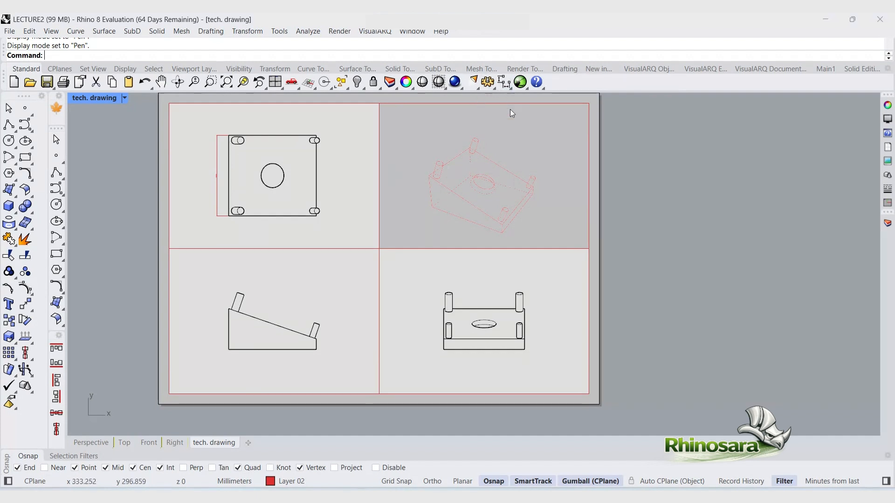
# Step: Set the perspective detail's display mode to Pen and return to the layout
pyautogui.doubleClick(502, 191)
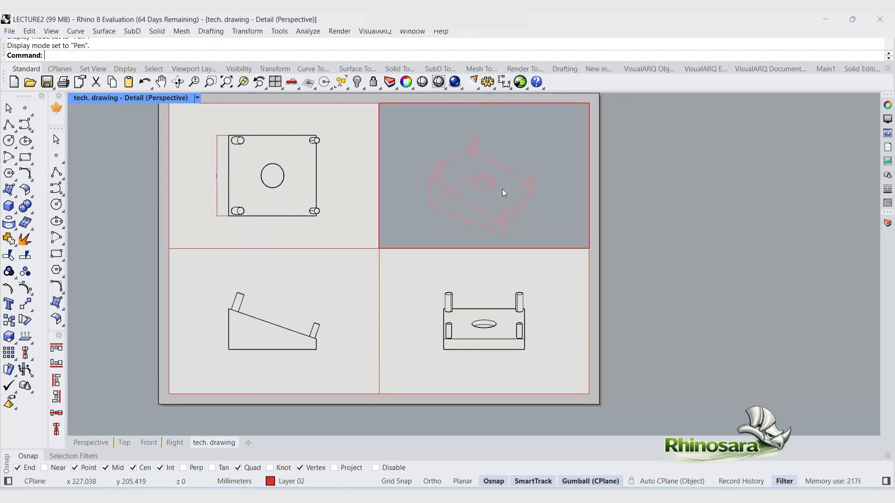
pyautogui.click(197, 98)
pyautogui.click(280, 225)
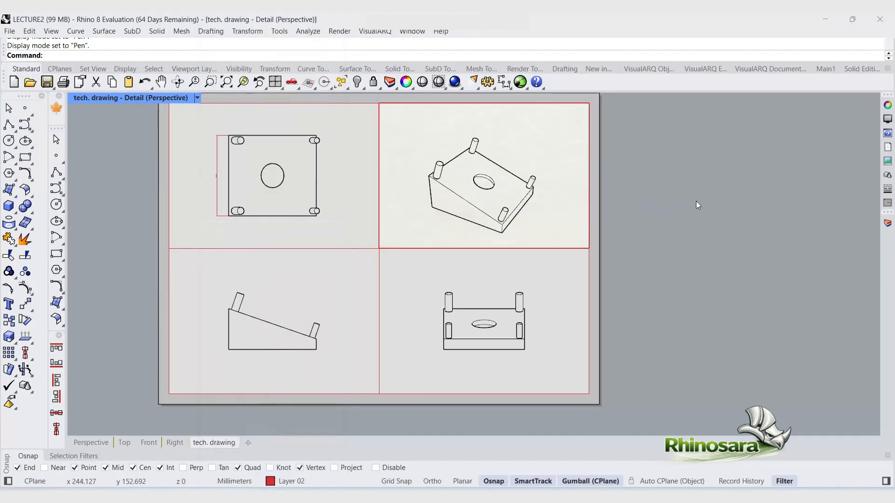
pyautogui.doubleClick(629, 188)
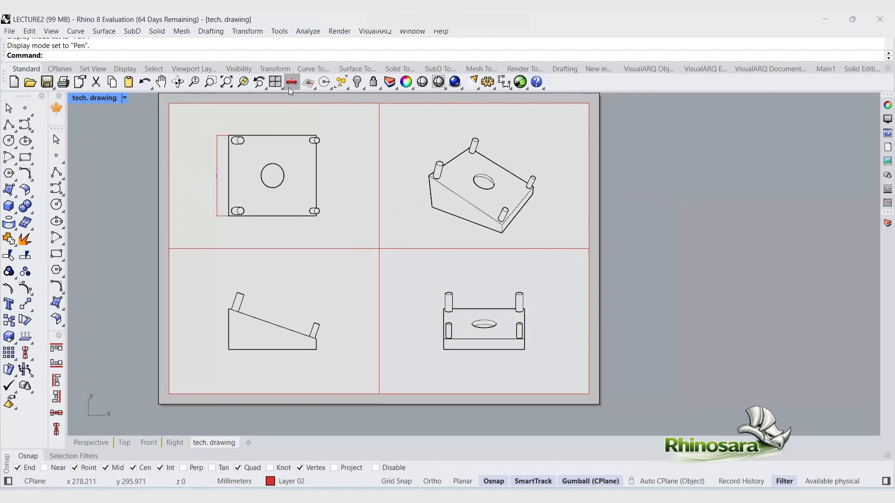
# Step: Open the list of layouts
pyautogui.click(888, 148)
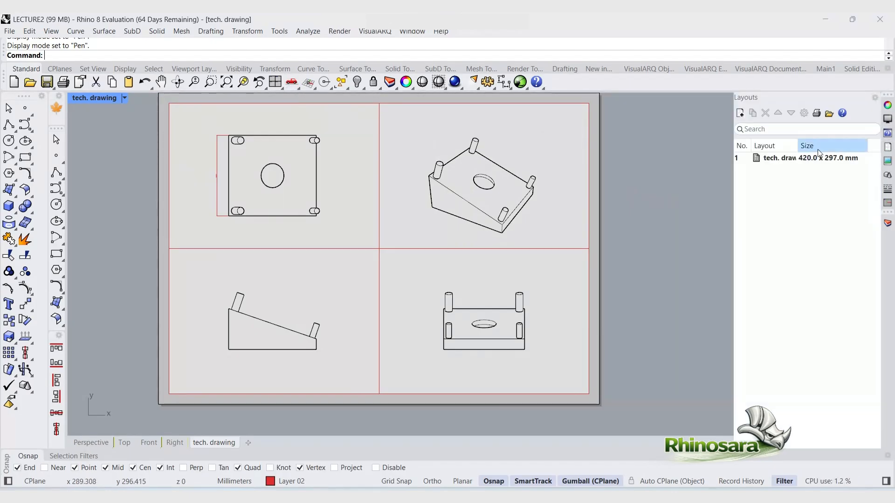
# Step: Create a new A3 landscape layout with two initial details, Top and Front
pyautogui.click(788, 158)
pyautogui.click(789, 161)
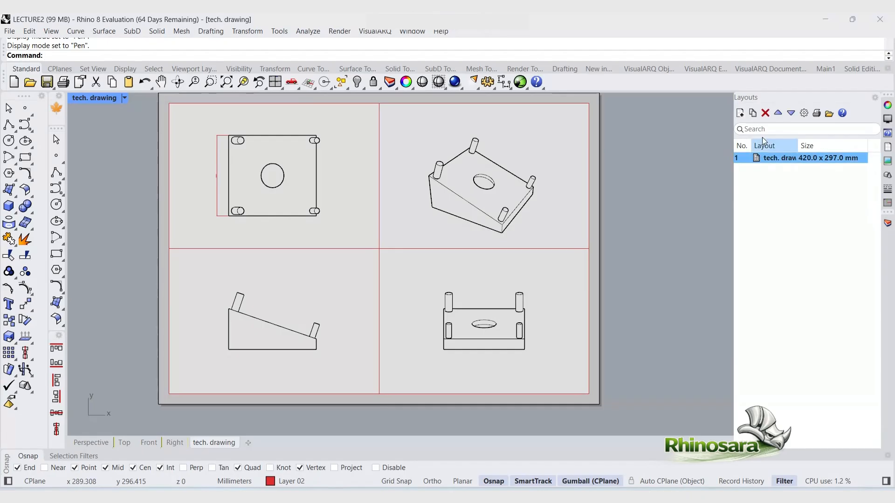
pyautogui.click(741, 112)
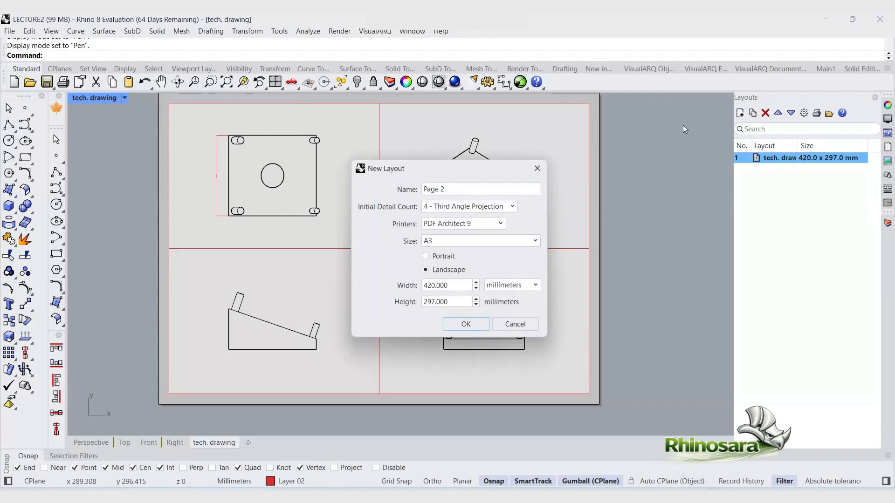
pyautogui.click(480, 207)
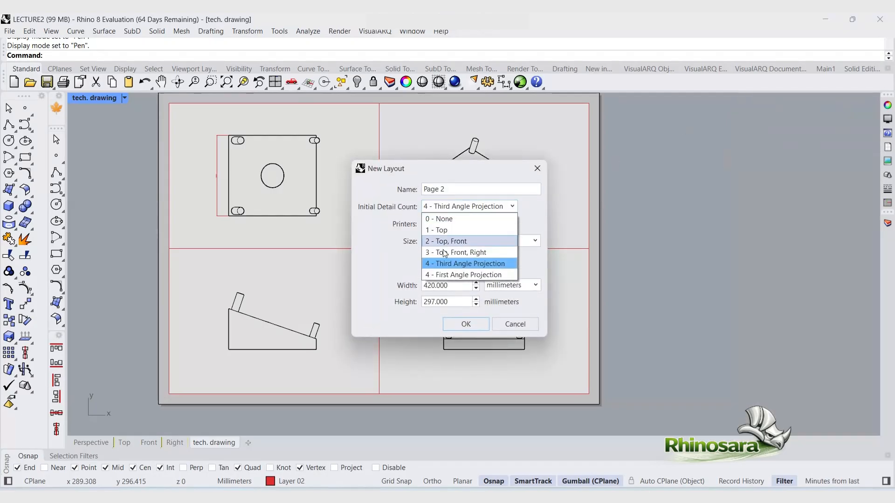
pyautogui.click(452, 241)
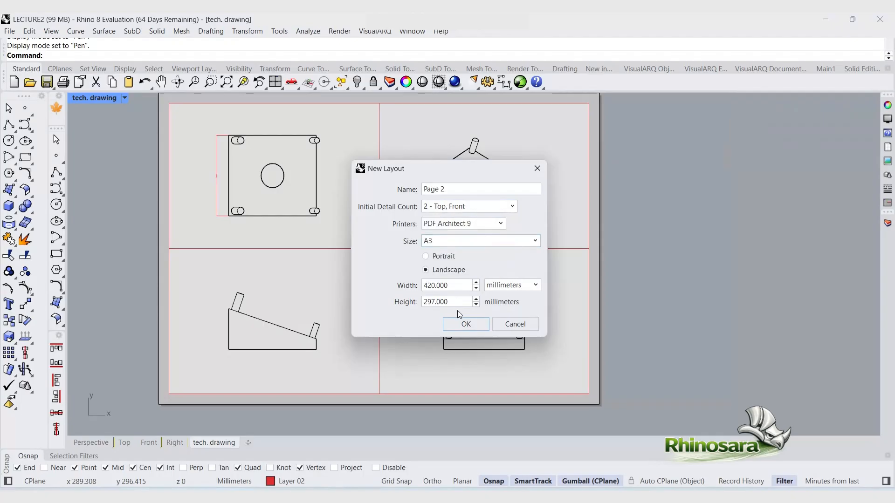
pyautogui.click(463, 324)
# Step: Move the Page 2 layout to the top of the layout list
pyautogui.click(886, 149)
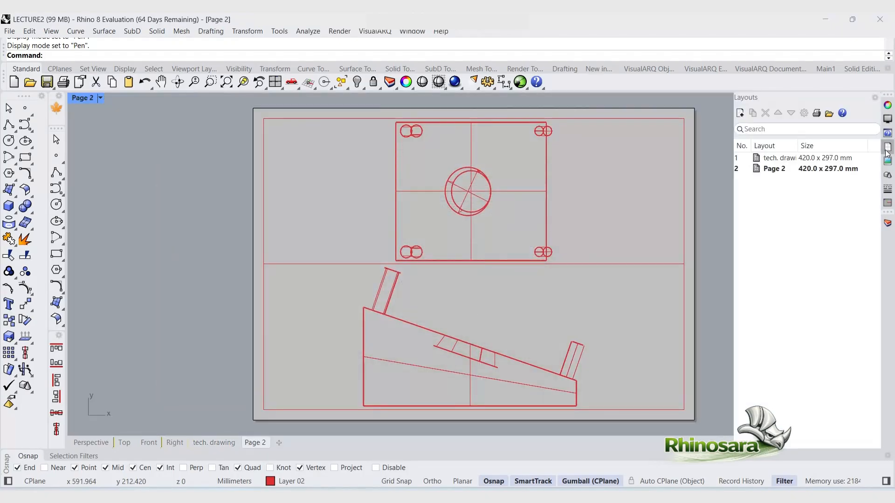
pyautogui.click(828, 158)
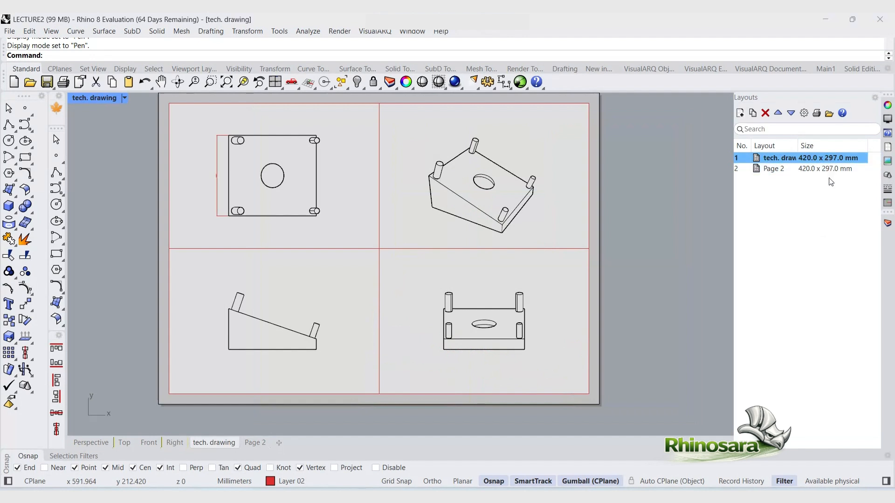
pyautogui.click(766, 113)
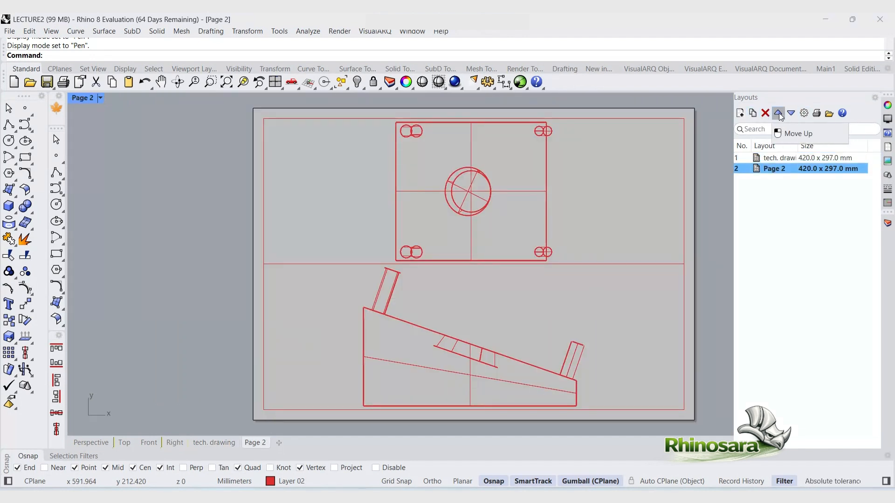
pyautogui.click(778, 113)
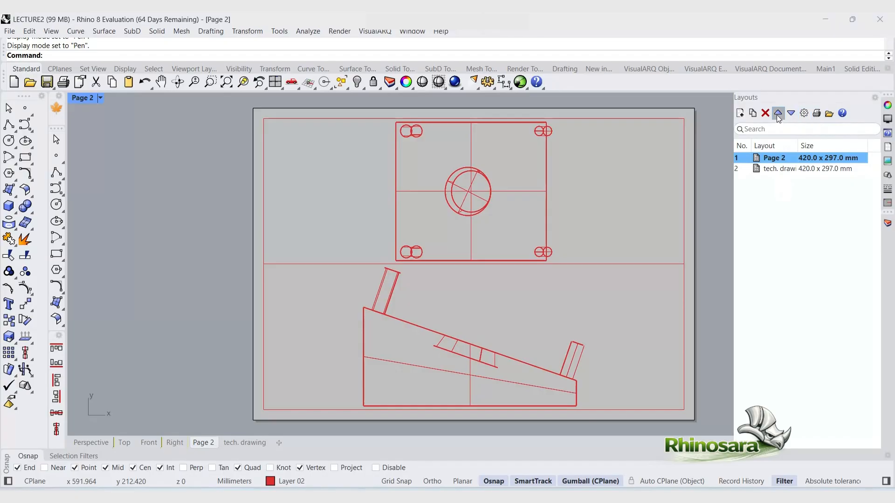
# Step: Move Page 2 back down the layout list and dismiss the print dialog
pyautogui.click(789, 117)
pyautogui.click(818, 116)
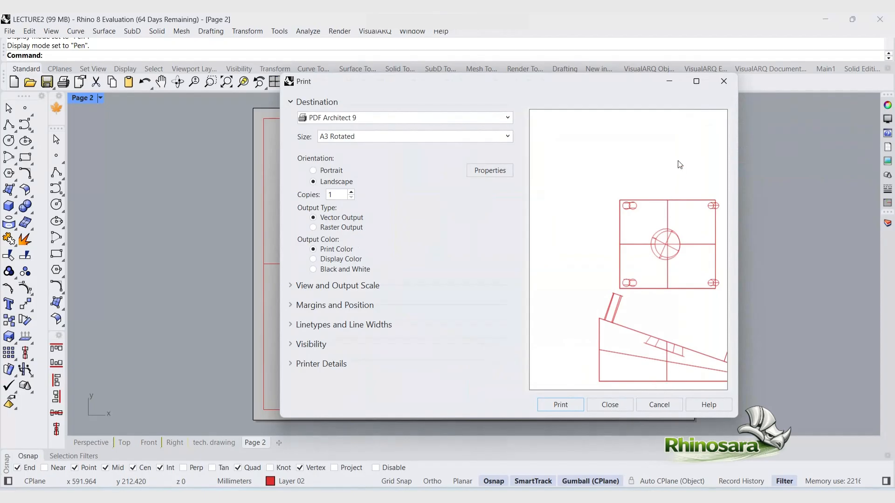
pyautogui.click(659, 405)
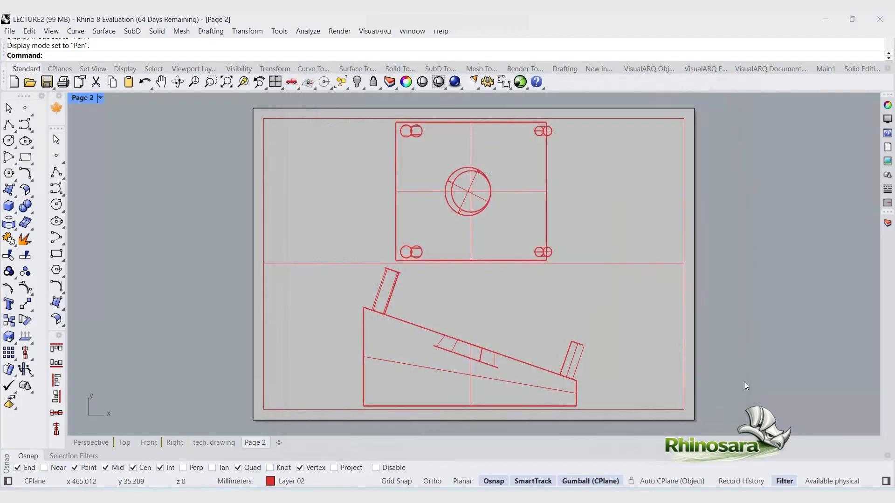
# Step: Open the print settings for the layout and set the paper size to A3 in landscape orientation
pyautogui.scroll(-4, 253, 400)
pyautogui.scroll(4, 466, 405)
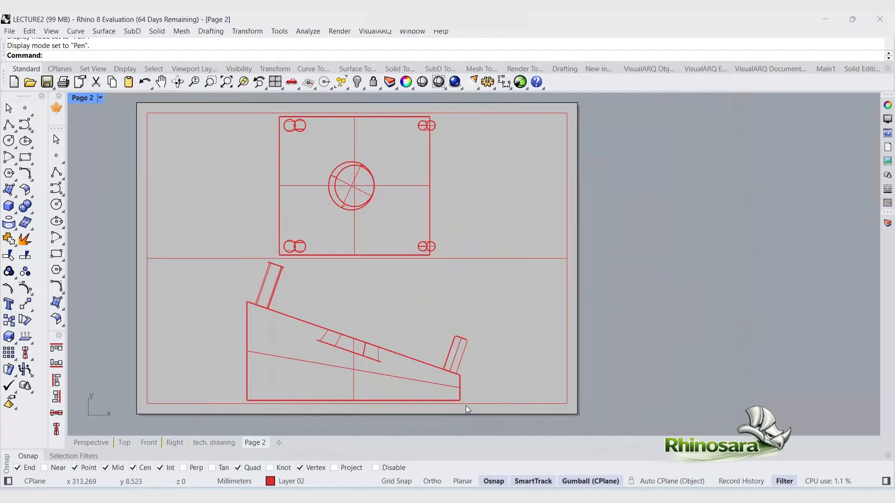
pyautogui.hotkey('ctrl', 'p')
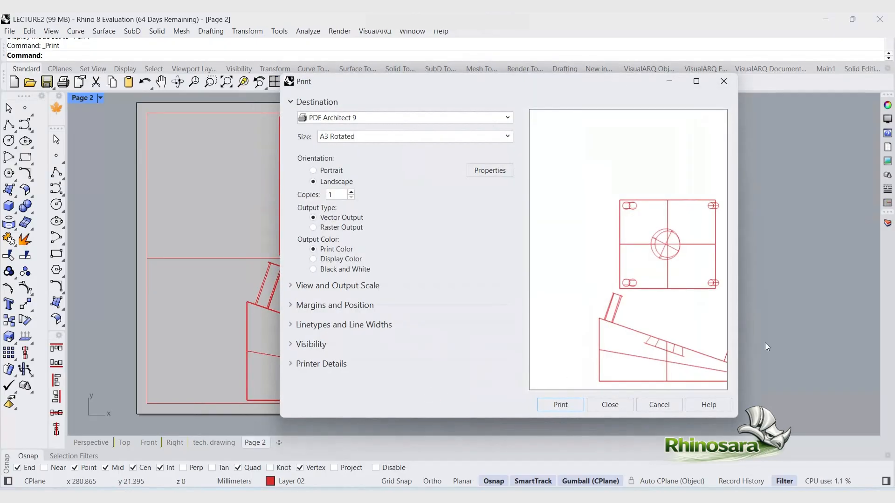
pyautogui.click(368, 140)
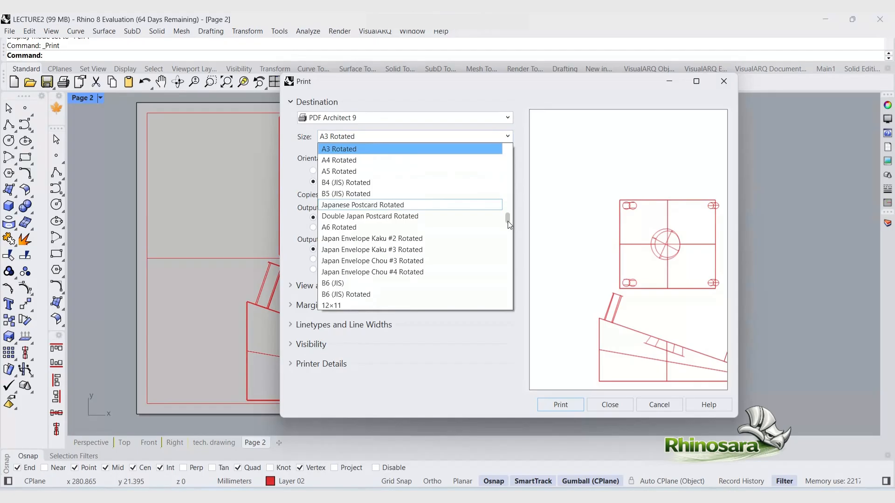
pyautogui.moveTo(507, 218); pyautogui.dragTo(495, 146)
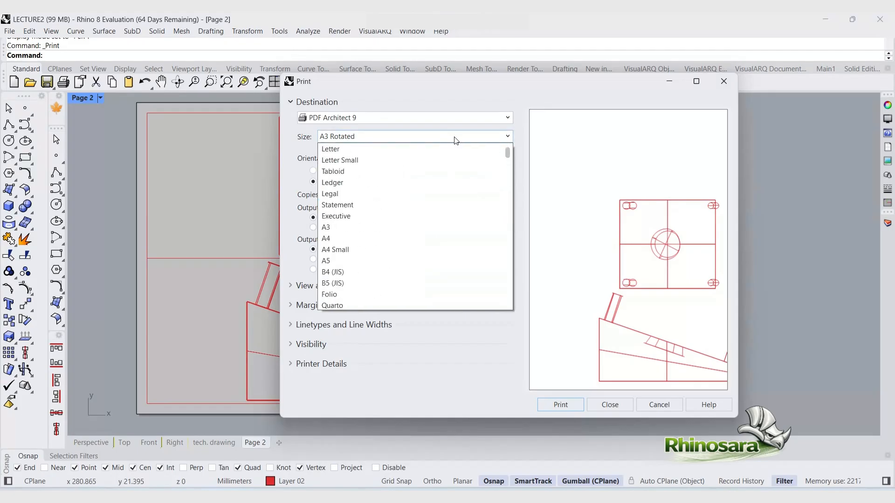
pyautogui.click(368, 226)
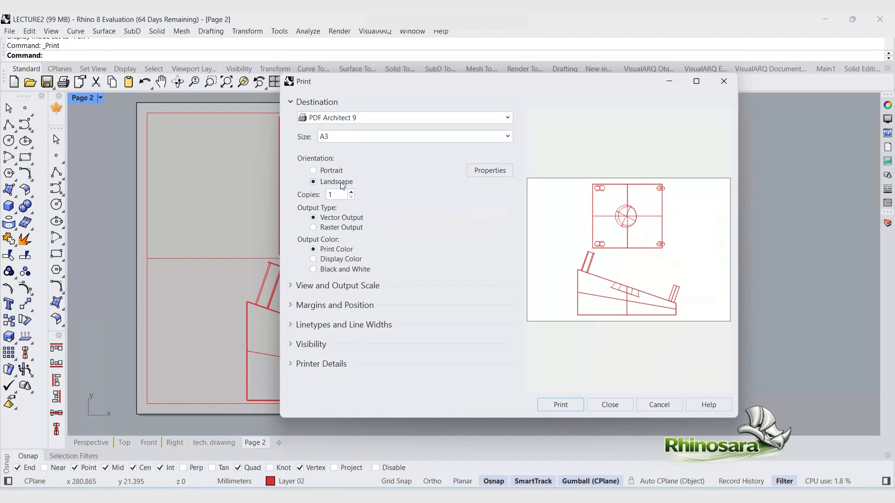
pyautogui.click(313, 170)
pyautogui.click(313, 181)
# Step: Try to define a print window around the whole layout sheet without changing the scale to fit
pyautogui.click(292, 286)
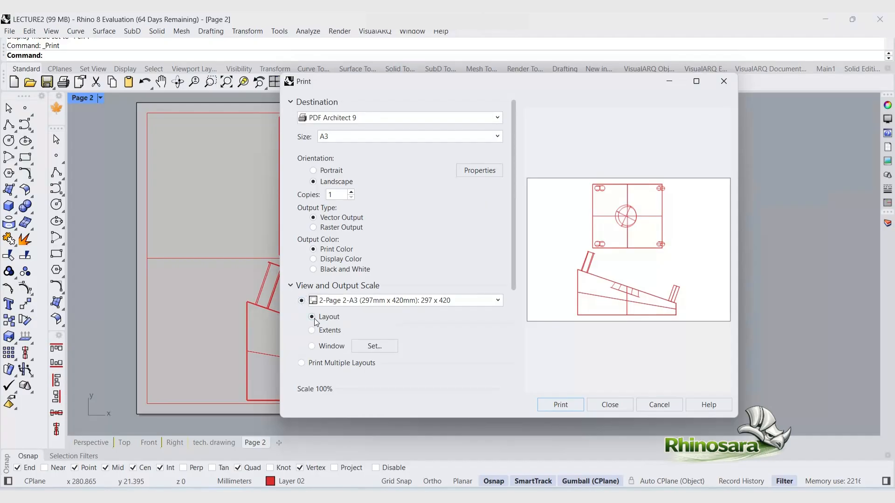
pyautogui.click(311, 347)
pyautogui.scroll(-3, 438, 348)
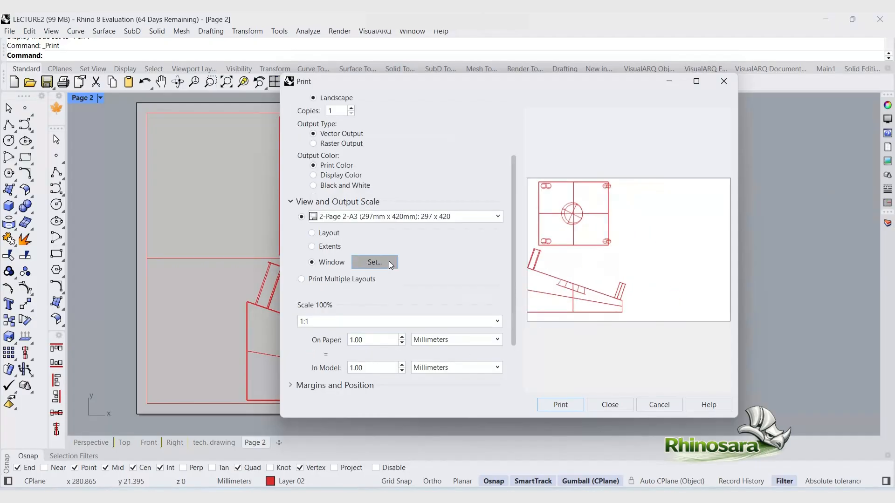
pyautogui.click(374, 262)
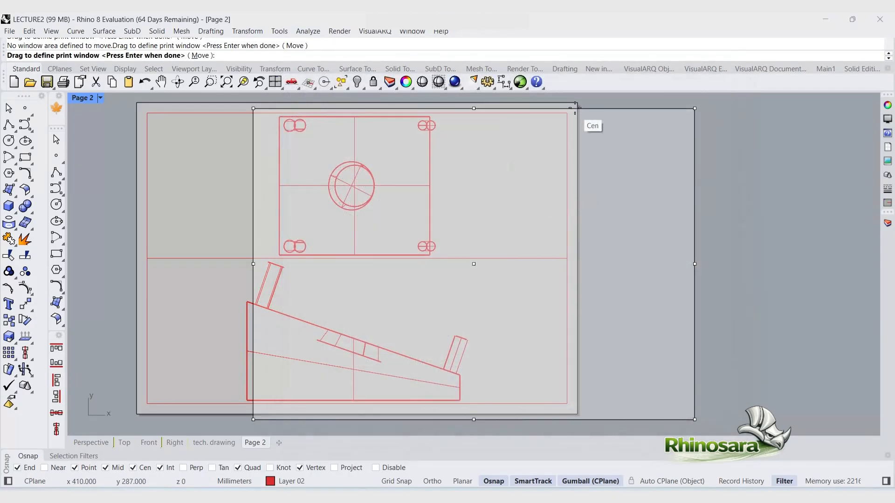
pyautogui.click(575, 103)
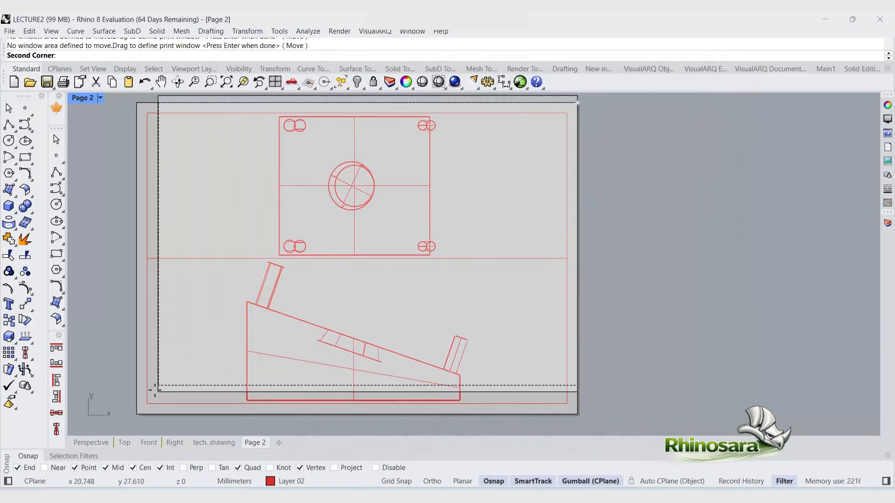
pyautogui.click(138, 415)
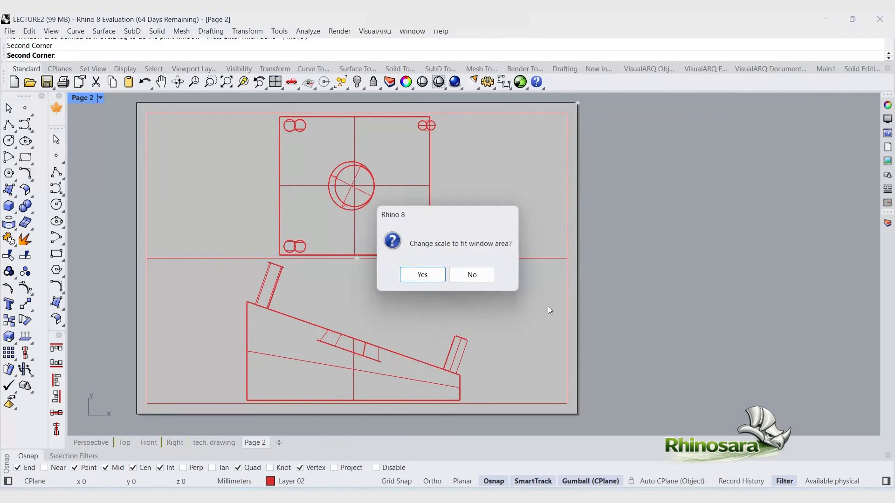
pyautogui.click(472, 276)
pyautogui.press('Return')
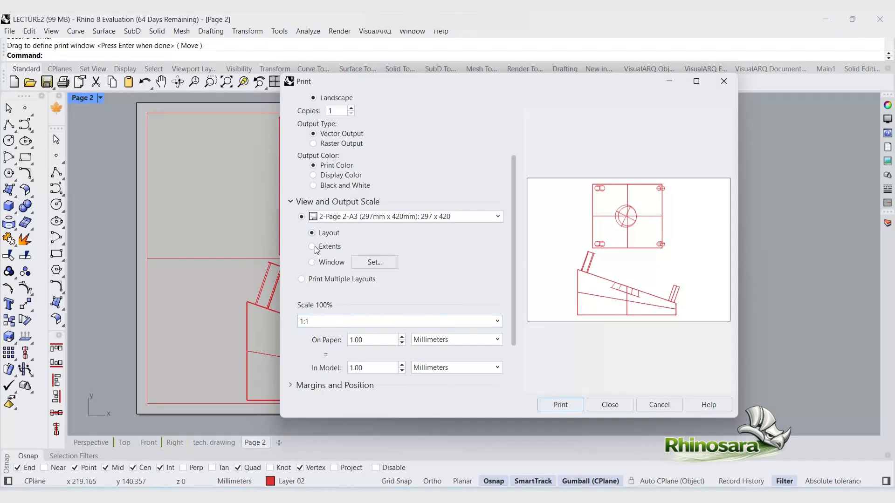
# Step: Turn off the background colour in the print visibility options and print the layout
pyautogui.scroll(-2, 304, 342)
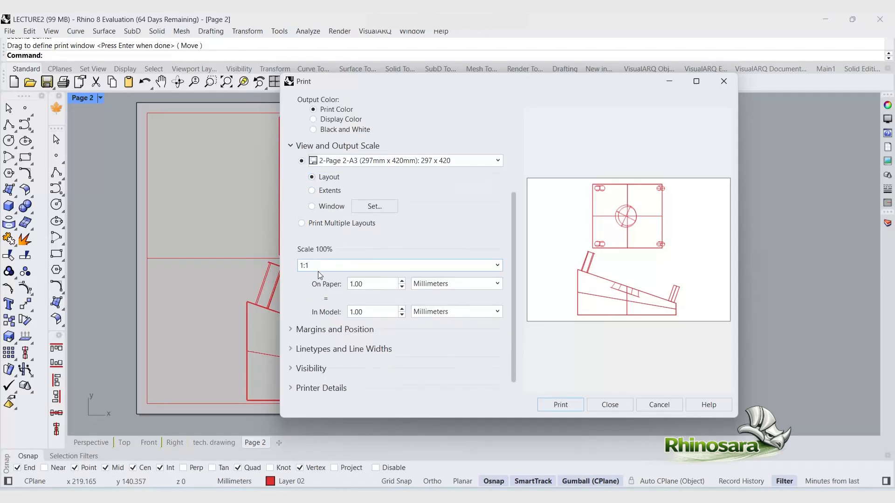
pyautogui.scroll(-1, 321, 345)
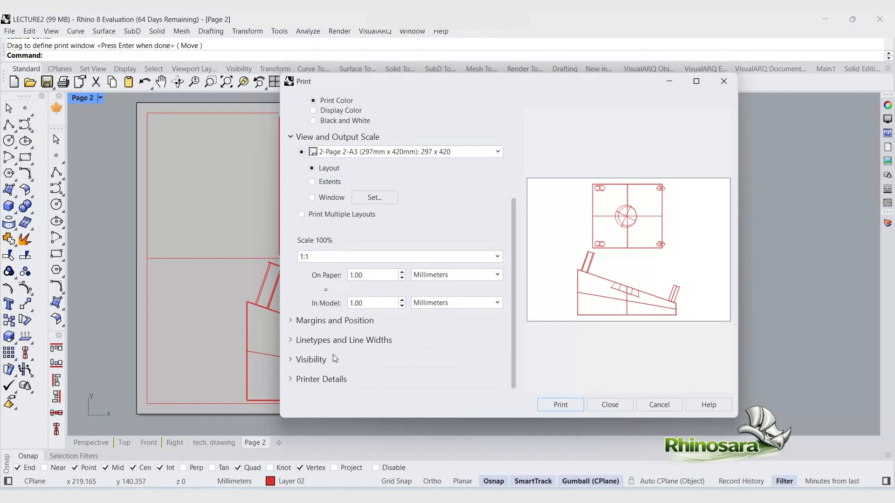
pyautogui.click(302, 364)
pyautogui.scroll(-1, 282, 347)
pyautogui.scroll(-1, 347, 310)
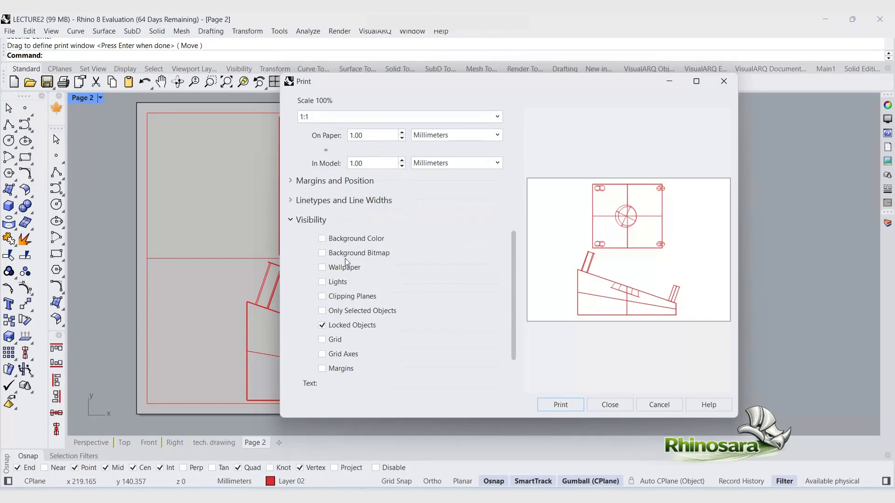
pyautogui.click(322, 238)
pyautogui.click(324, 254)
pyautogui.scroll(-3, 332, 340)
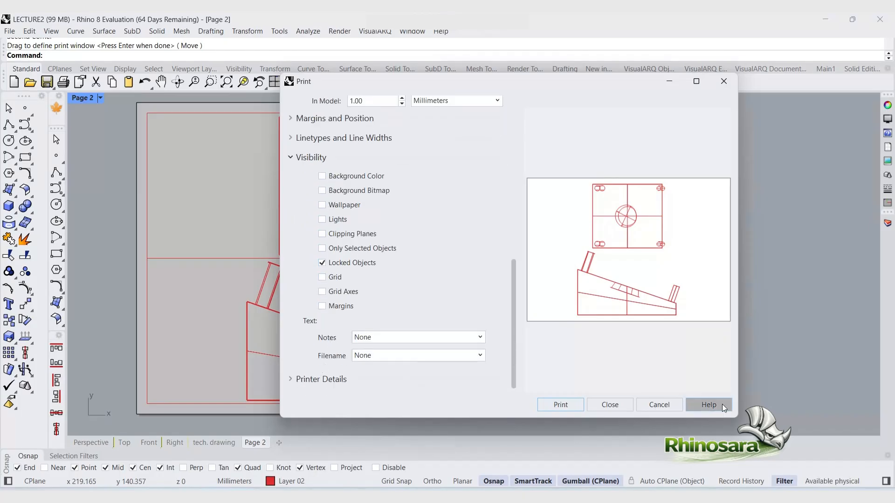
pyautogui.click(577, 408)
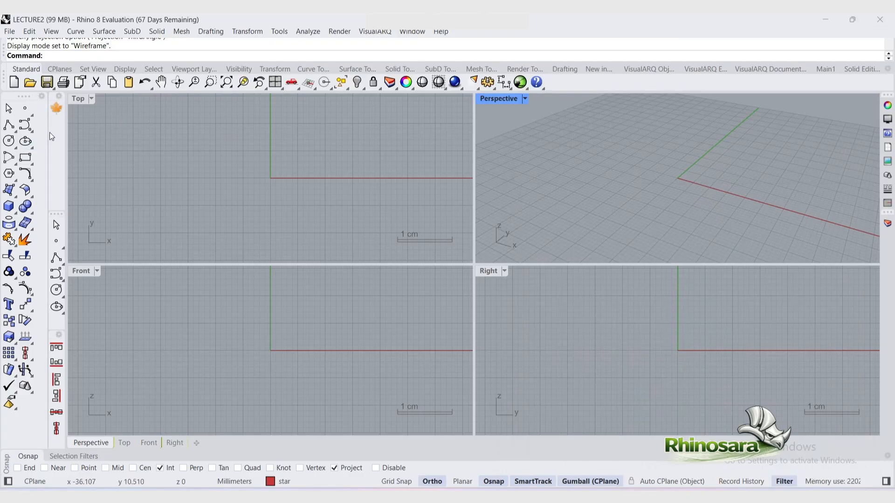
# Step: Start Vectorize and open the image download (3) from the Downloads folder
pyautogui.moveTo(58, 96)
pyautogui.mouseDown()
pyautogui.moveTo(199, 141)
pyautogui.moveTo(58, 100)
pyautogui.mouseUp()
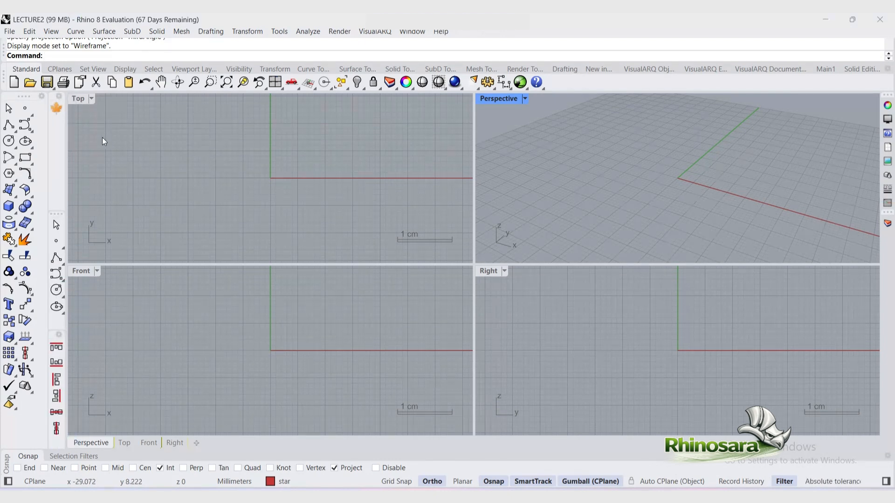
pyautogui.click(57, 111)
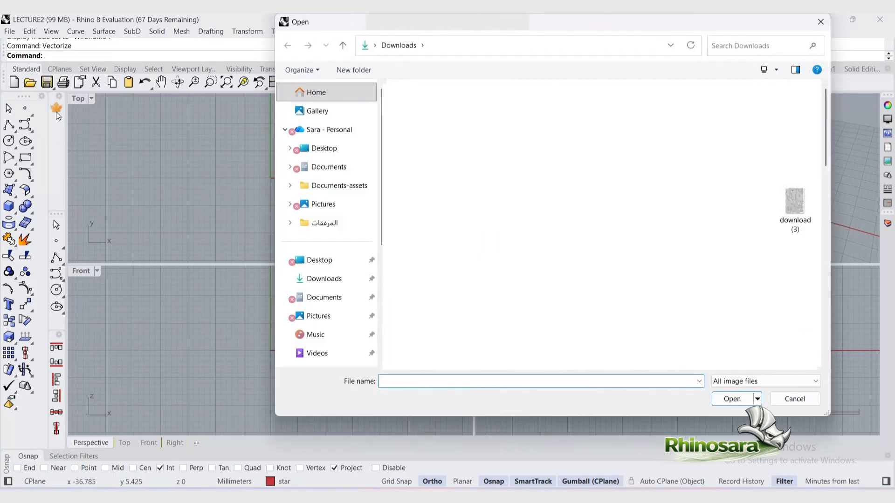
pyautogui.click(796, 203)
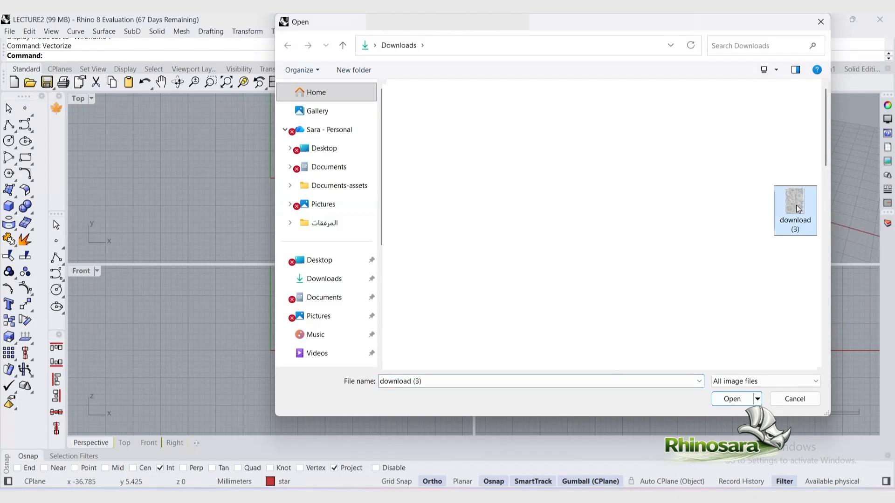
pyautogui.click(729, 399)
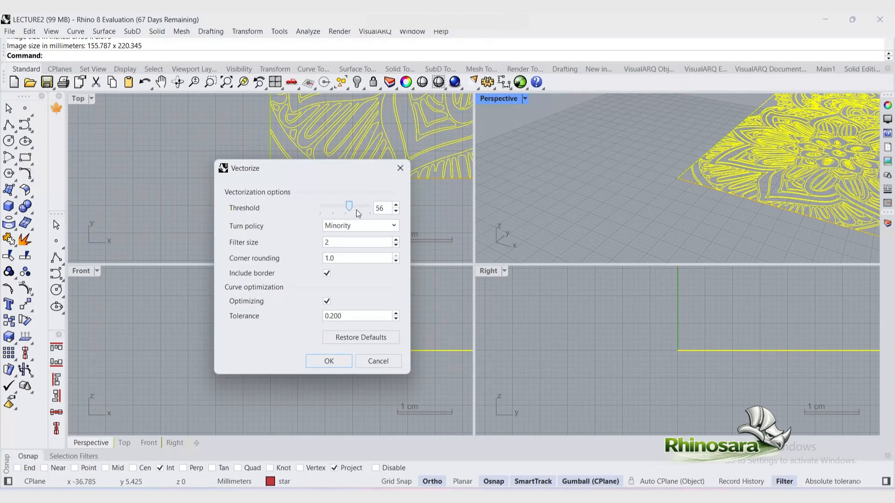
# Step: Set the Vectorize threshold to 84
pyautogui.moveTo(346, 212); pyautogui.dragTo(363, 215)
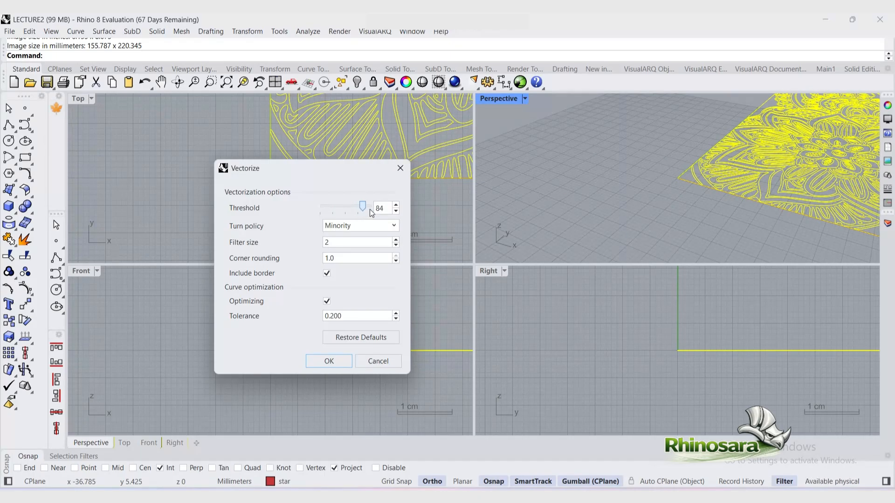
pyautogui.click(370, 209)
pyautogui.click(364, 210)
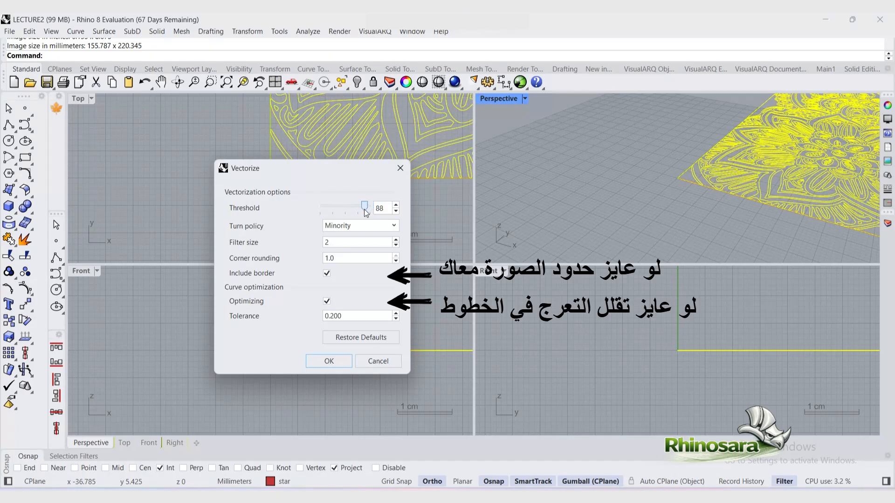
pyautogui.click(364, 208)
pyautogui.moveTo(364, 210); pyautogui.dragTo(365, 210)
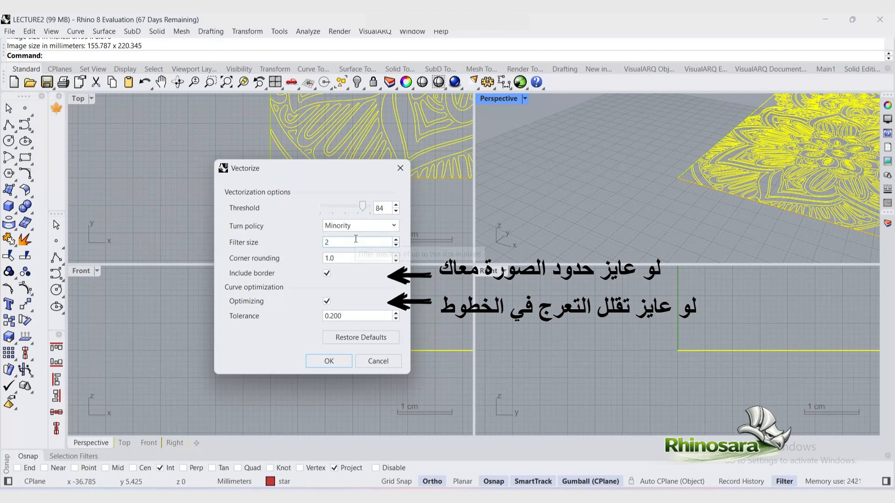
# Step: Set the turn policy to White and run the vectorization
pyautogui.click(391, 226)
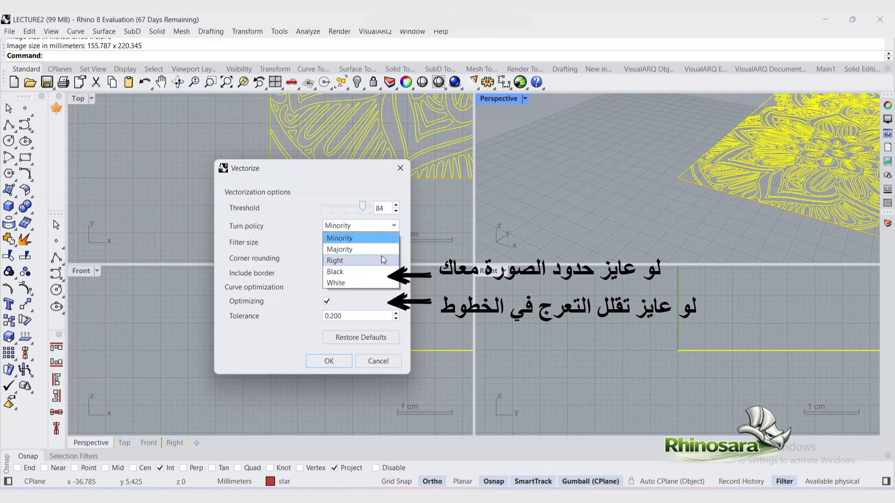
pyautogui.click(383, 259)
pyautogui.click(390, 227)
pyautogui.click(378, 252)
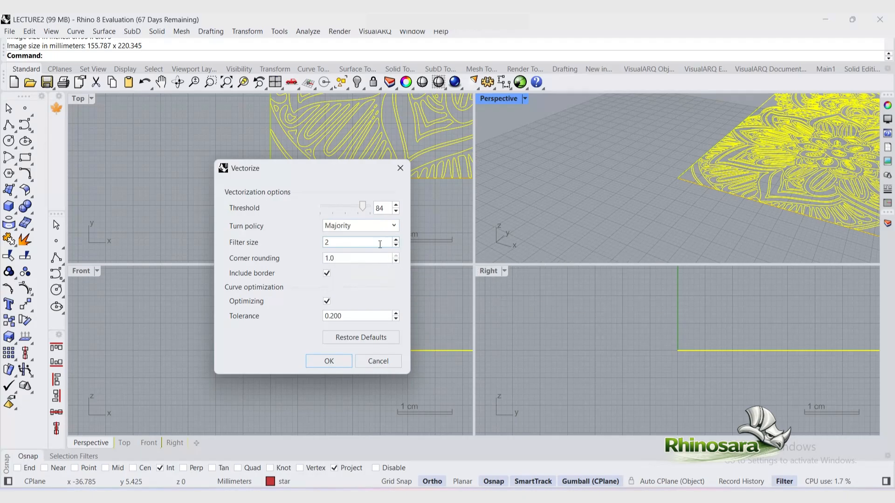
pyautogui.click(394, 226)
pyautogui.click(376, 281)
pyautogui.click(329, 361)
# Step: Move the vectorized curves onto Layer 02 in the Top view
pyautogui.scroll(-2, 186, 252)
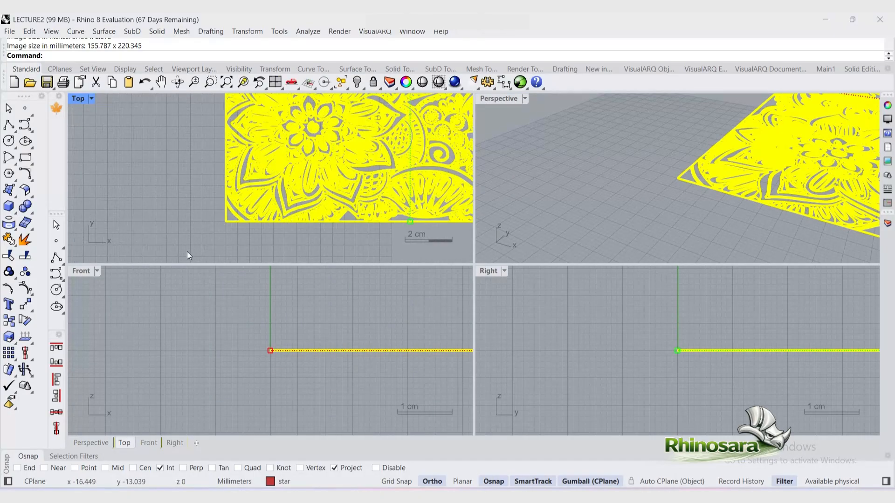
pyautogui.scroll(-2, 187, 252)
pyautogui.doubleClick(79, 99)
pyautogui.scroll(-8, 101, 252)
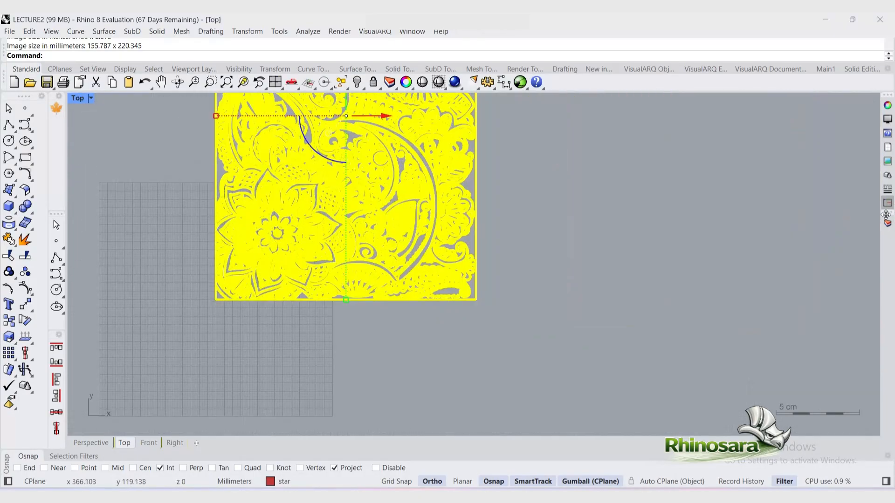
pyautogui.click(887, 203)
pyautogui.rightClick(756, 169)
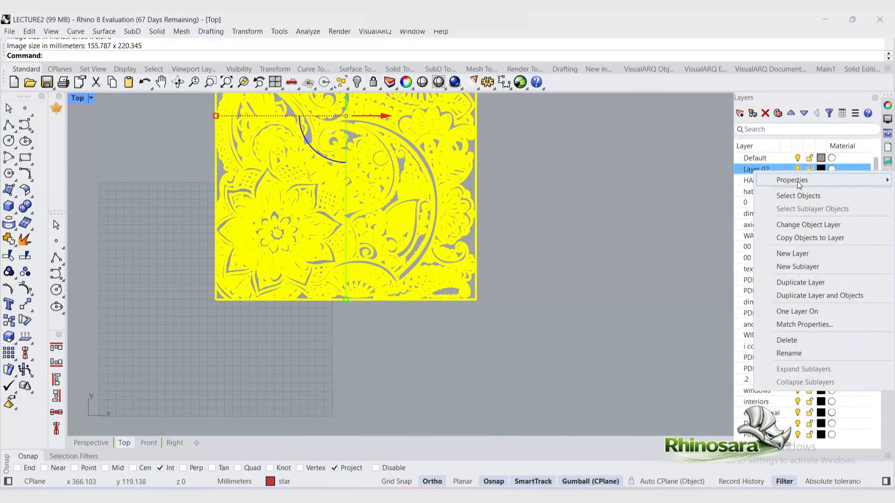
pyautogui.click(808, 225)
pyautogui.click(191, 134)
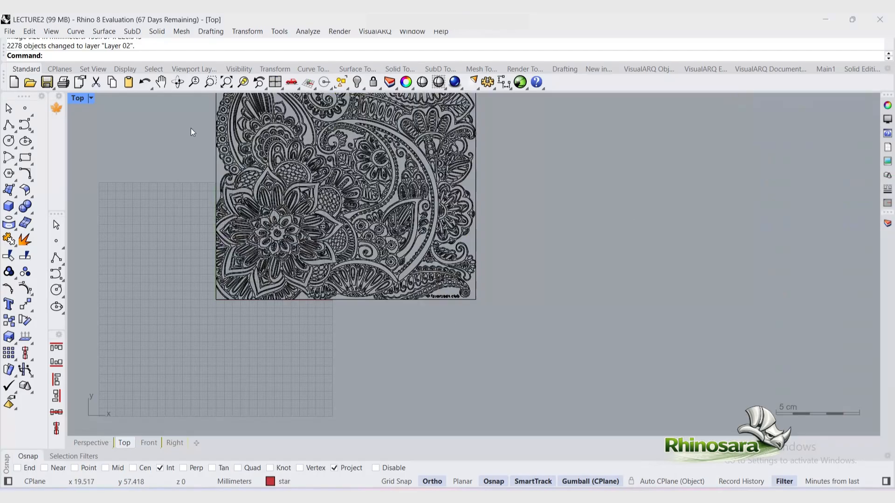
# Step: Delete the favoreads club watermark curves along the drawing's bottom edge
pyautogui.doubleClick(79, 98)
pyautogui.doubleClick(79, 99)
pyautogui.scroll(10, 372, 243)
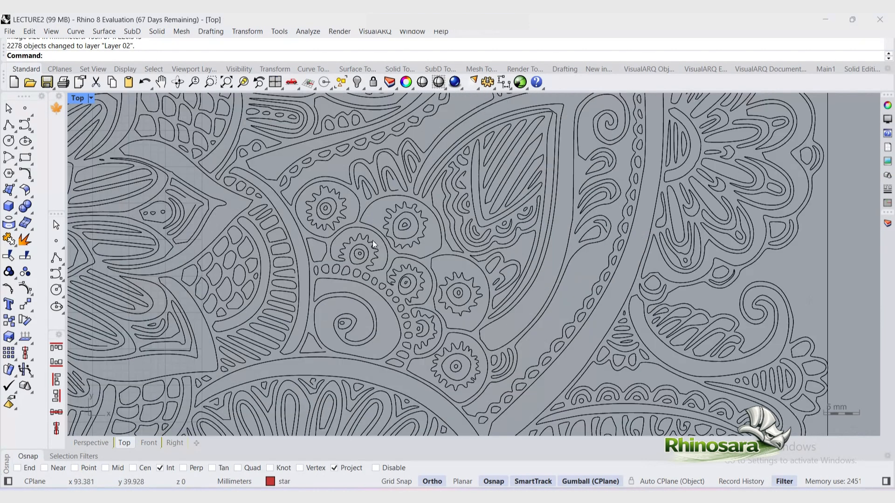
pyautogui.scroll(-10, 373, 244)
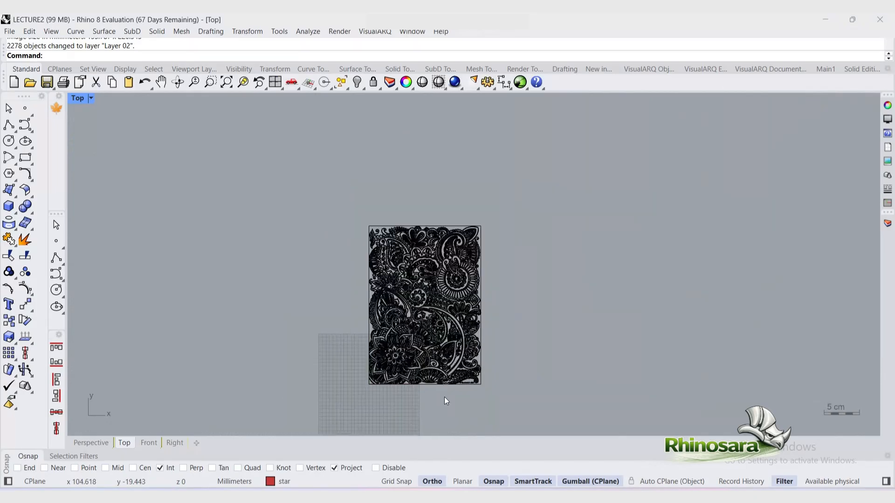
pyautogui.scroll(10, 445, 401)
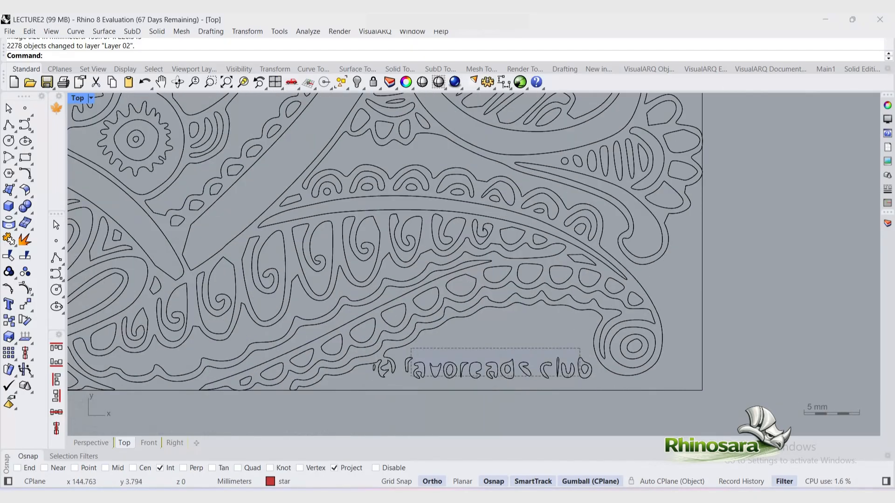
pyautogui.moveTo(410, 377); pyautogui.dragTo(410, 376)
pyautogui.click(578, 348)
pyautogui.keyDown('ctrl'); pyautogui.keyDown('shift'); pyautogui.moveTo(474, 367); pyautogui.dragTo(410, 374); pyautogui.keyUp('shift'); pyautogui.keyUp('ctrl')
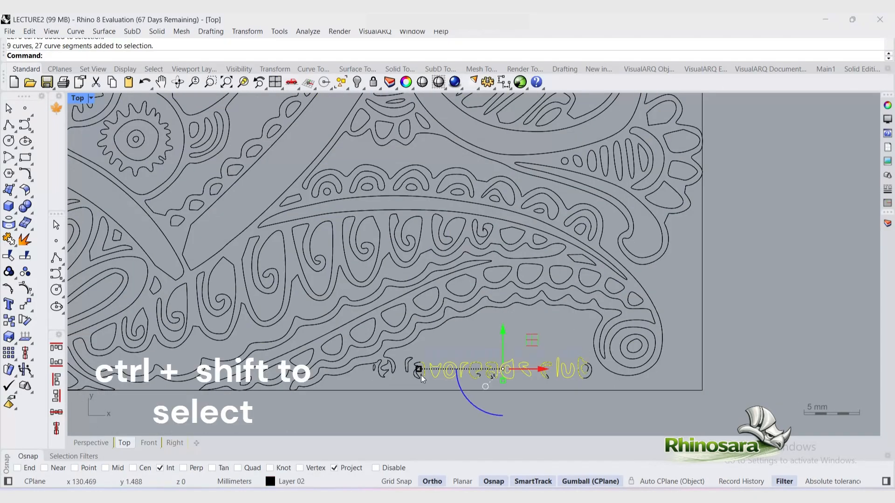
pyautogui.press('Delete')
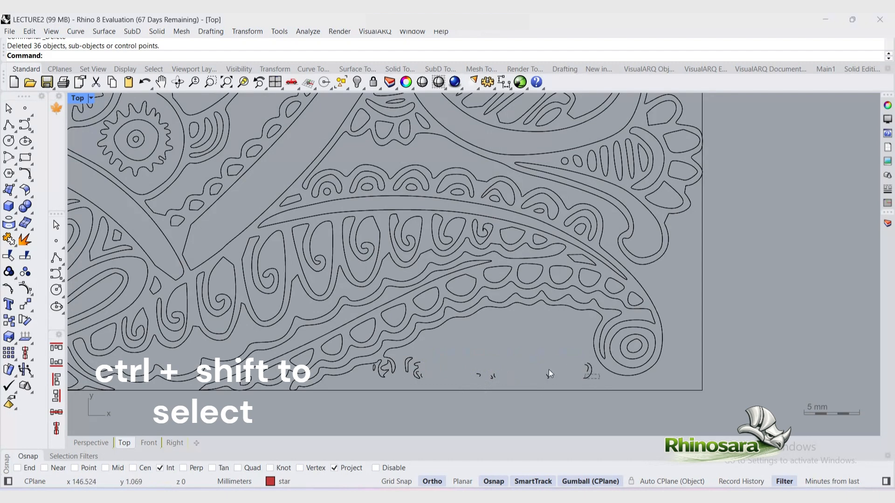
pyautogui.keyDown('ctrl'); pyautogui.keyDown('shift'); pyautogui.moveTo(549, 373); pyautogui.dragTo(373, 378); pyautogui.keyUp('shift'); pyautogui.keyUp('ctrl')
pyautogui.press('Delete')
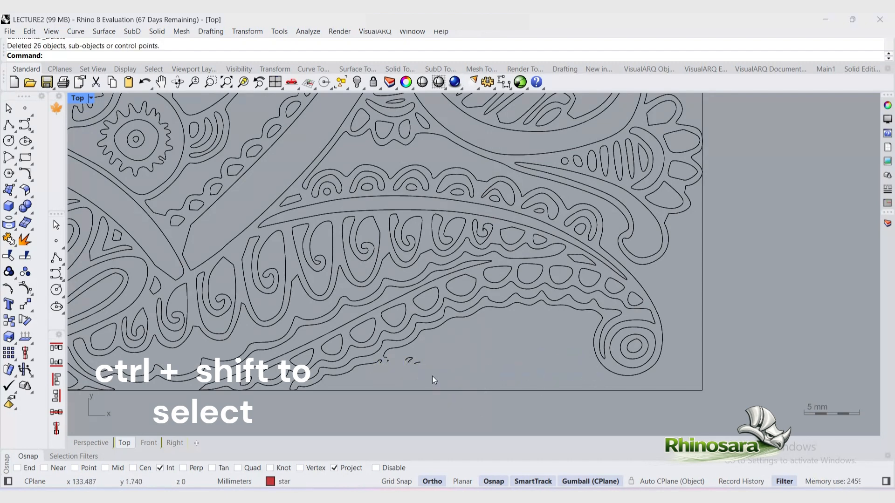
pyautogui.keyDown('ctrl'); pyautogui.keyDown('shift'); pyautogui.moveTo(432, 377); pyautogui.dragTo(385, 358); pyautogui.keyUp('shift'); pyautogui.keyUp('ctrl')
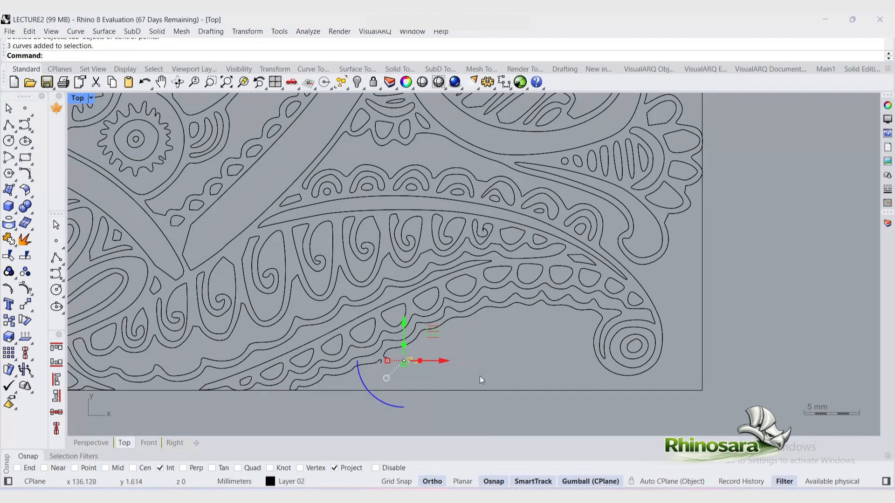
pyautogui.press('Delete')
# Step: Select all curves and close the open ones with CloseCrv
pyautogui.hotkey('ctrl', 'a')
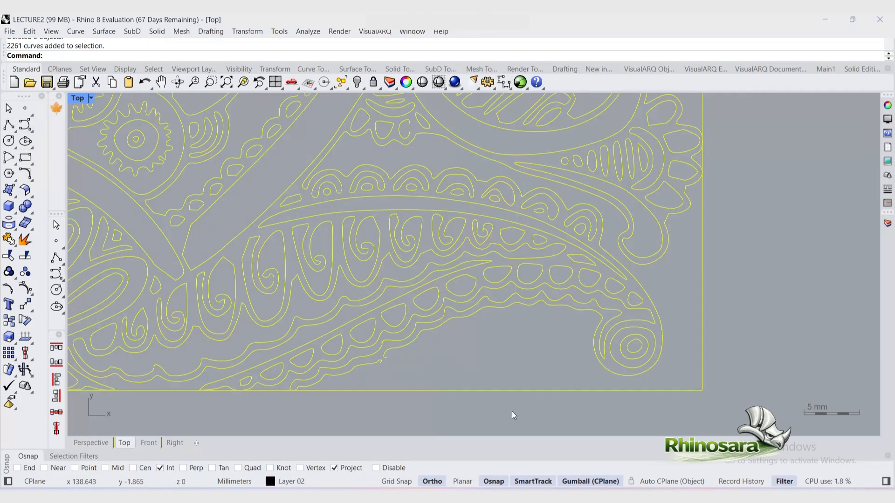
pyautogui.write('CloseCrv')
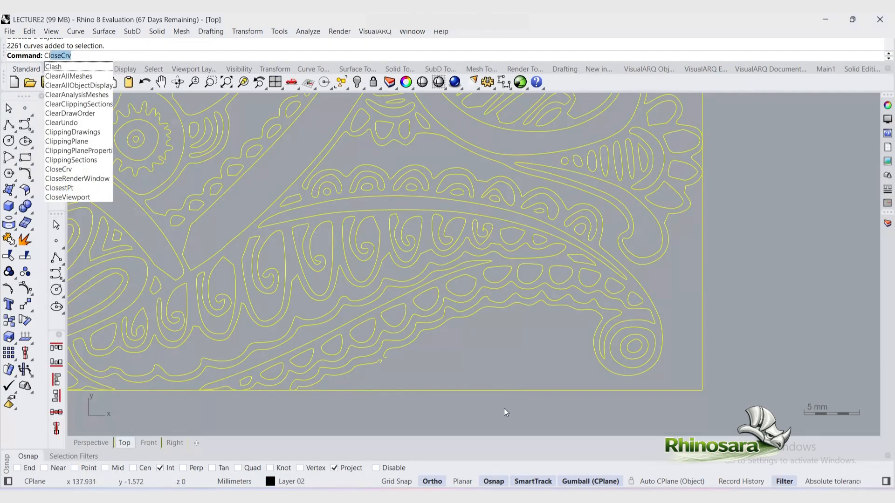
pyautogui.press('Return')
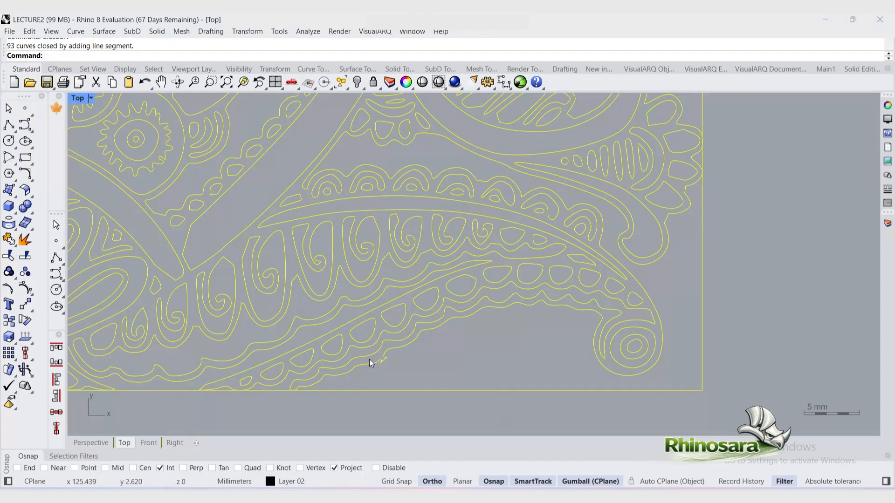
# Step: Undo the curve closing
pyautogui.scroll(-14, 647, 429)
pyautogui.scroll(16, 368, 143)
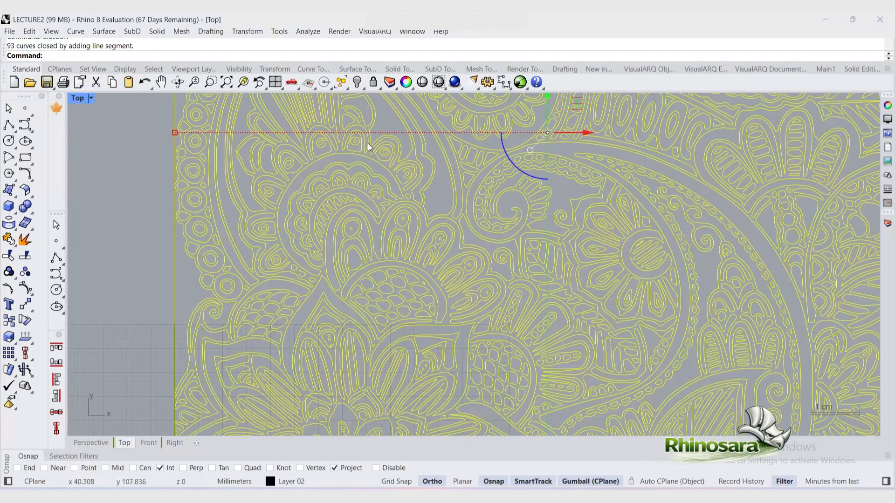
pyautogui.scroll(-2, 291, 234)
pyautogui.scroll(-6, 291, 233)
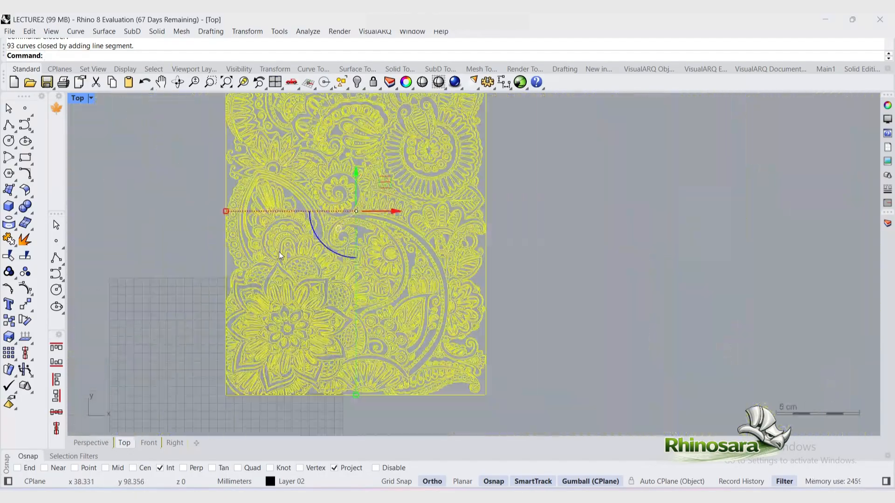
pyautogui.scroll(8, 229, 325)
pyautogui.scroll(-6, 194, 184)
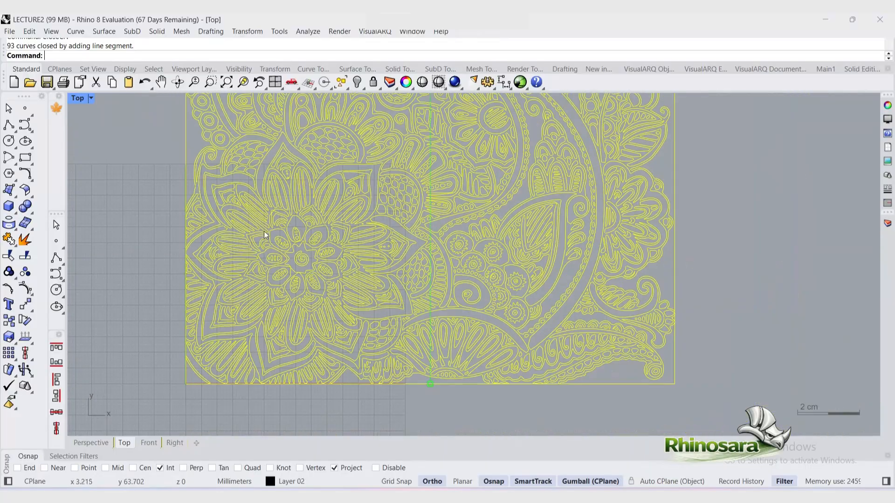
pyautogui.scroll(10, 594, 361)
pyautogui.hotkey('ctrl', 'z')
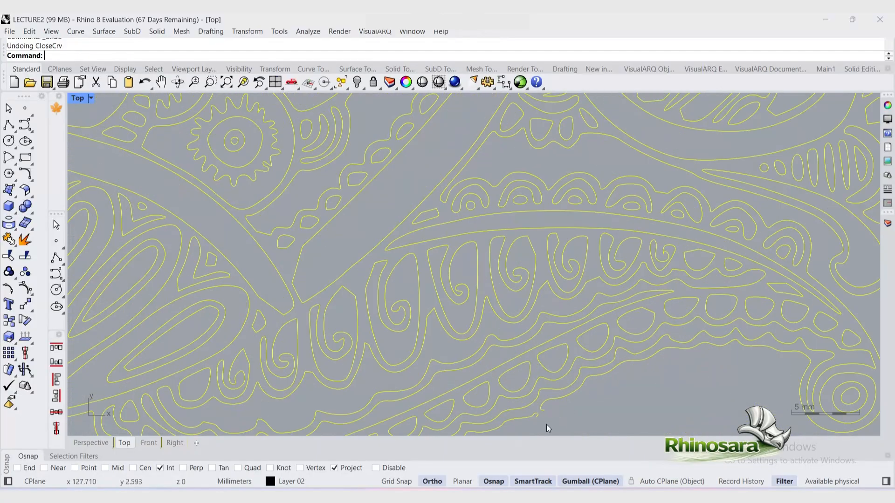
# Step: Close the selected open curves again with CloseCrv
pyautogui.scroll(-6, 520, 395)
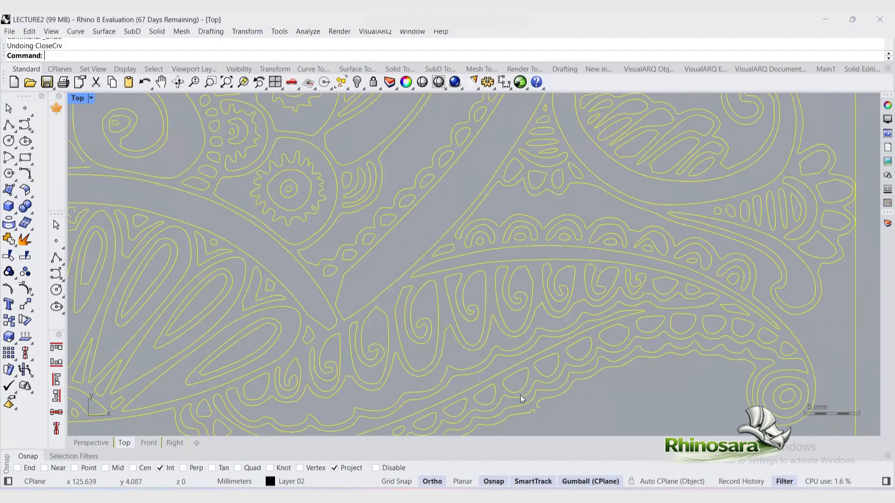
pyautogui.scroll(8, 233, 406)
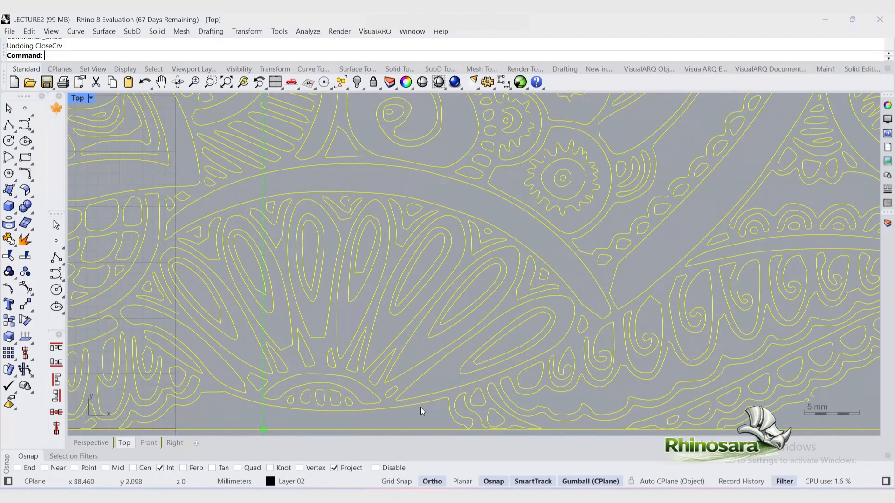
pyautogui.scroll(-2, 507, 407)
pyautogui.scroll(-2, 516, 411)
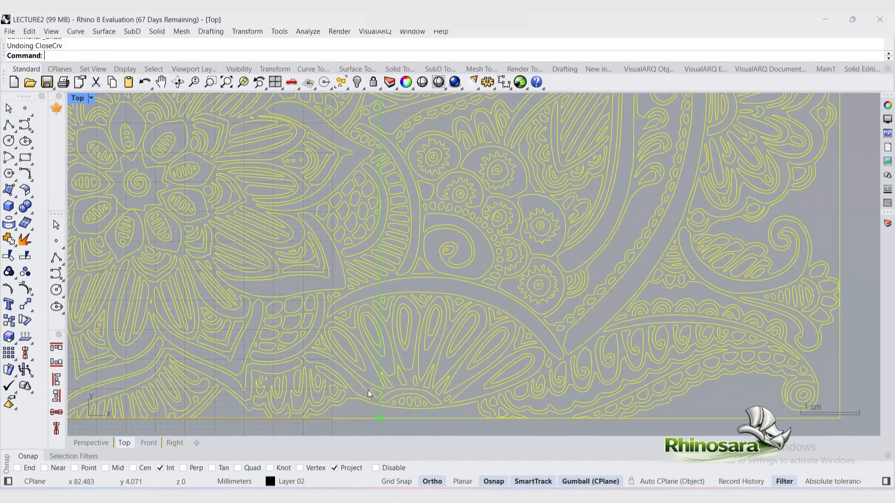
pyautogui.scroll(-4, 399, 382)
pyautogui.scroll(6, 359, 328)
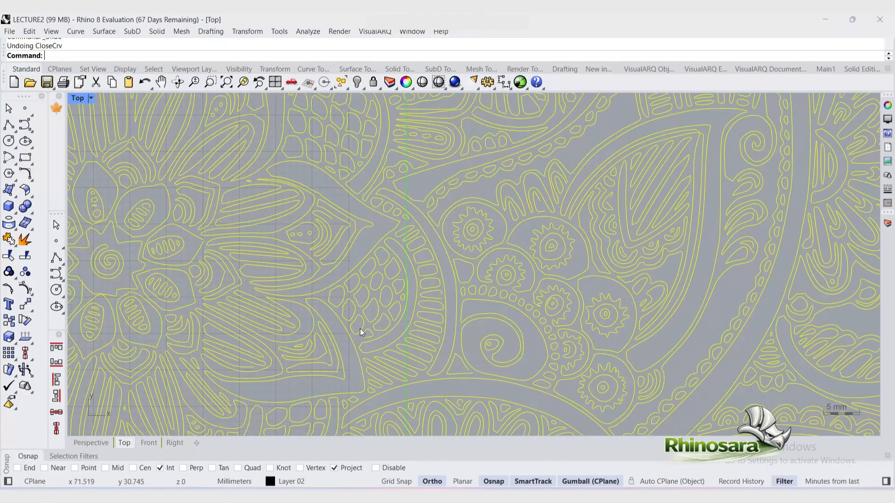
pyautogui.scroll(2, 442, 250)
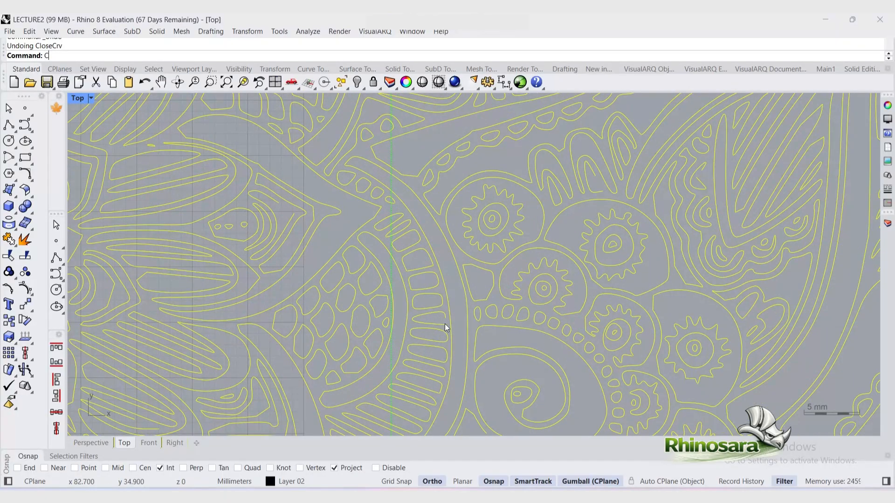
pyautogui.write('loseCrv')
pyautogui.press('Return')
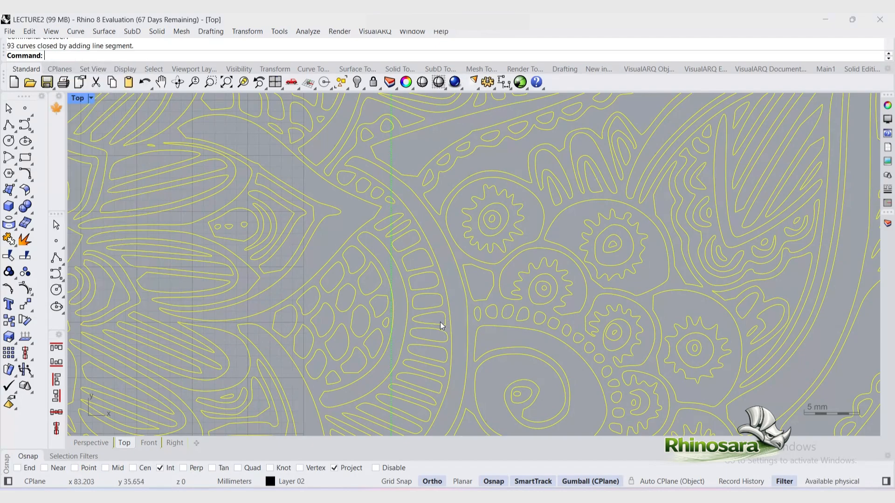
# Step: Review the finished vectorized curves in the Top and Perspective views
pyautogui.scroll(-5, 442, 327)
pyautogui.hotkey('ctrl', 'a')
pyautogui.scroll(-2, 337, 323)
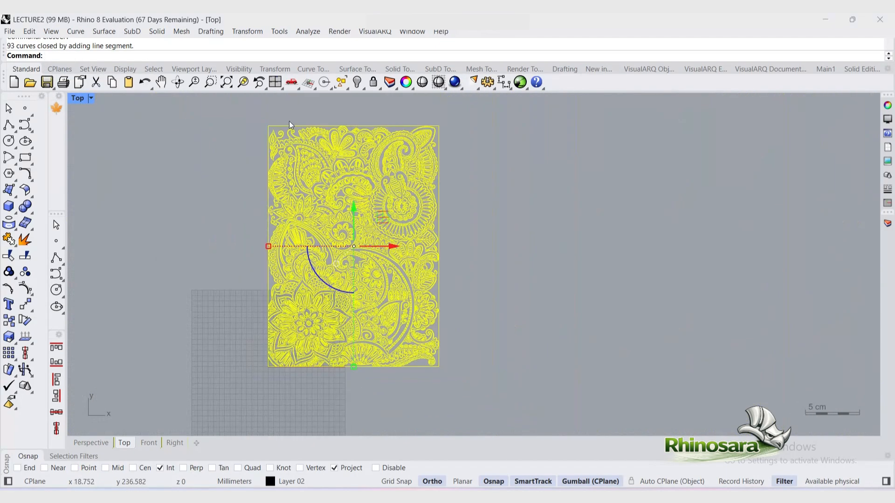
pyautogui.scroll(5, 288, 122)
pyautogui.press('Escape')
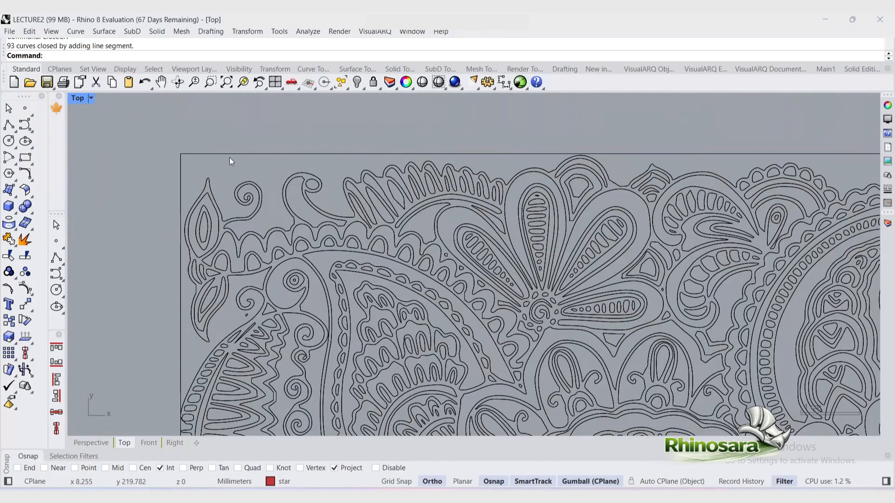
pyautogui.scroll(-5, 229, 158)
pyautogui.doubleClick(77, 99)
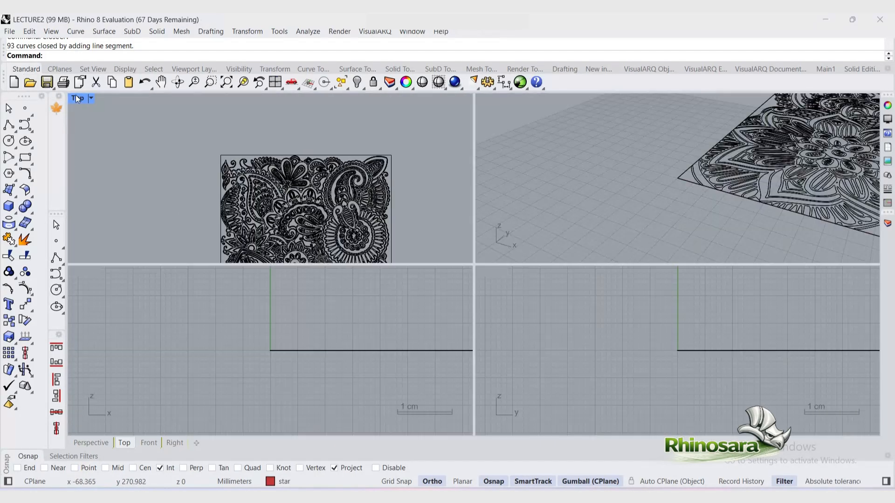
pyautogui.doubleClick(508, 98)
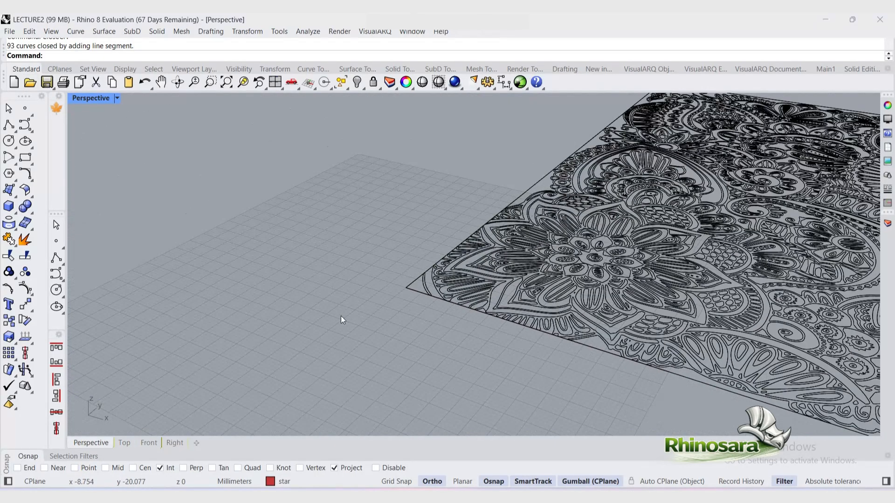
pyautogui.scroll(-5, 259, 313)
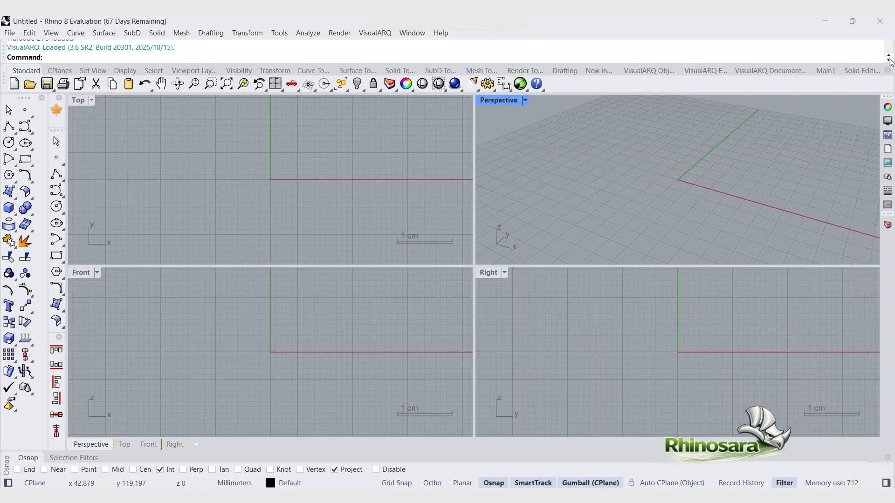
# Step: Show the VisualARQ 3 toolbar set and open the VisualARQ Objects toolbar tab
pyautogui.click(887, 71)
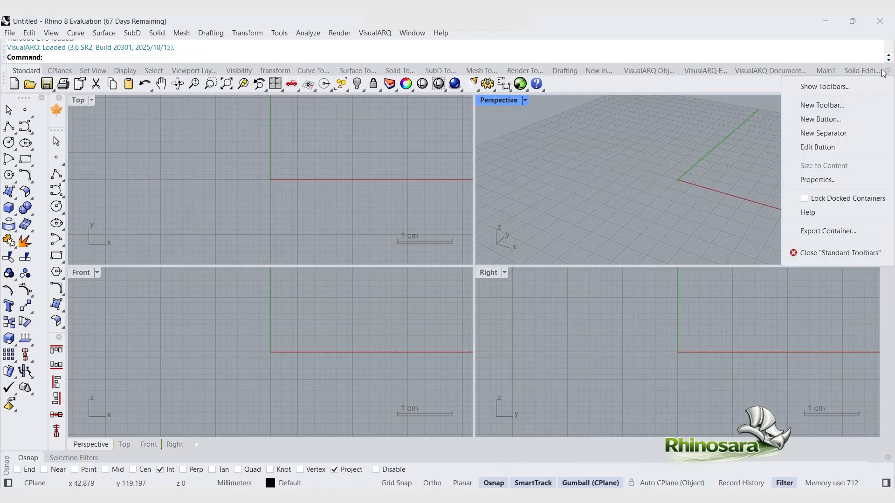
pyautogui.click(843, 86)
pyautogui.click(774, 101)
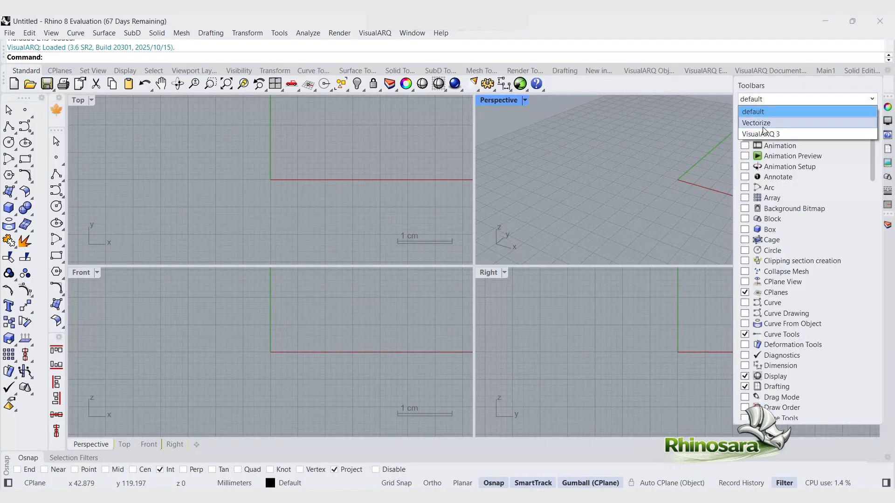
pyautogui.click(763, 134)
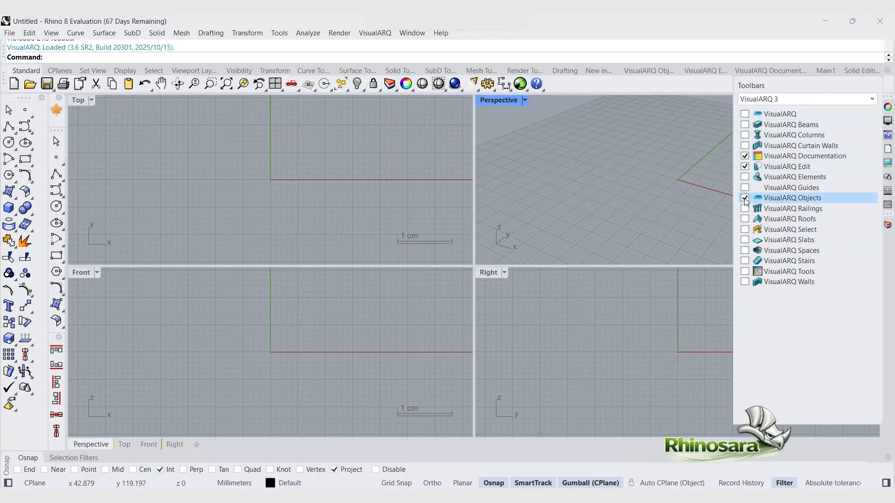
pyautogui.click(653, 75)
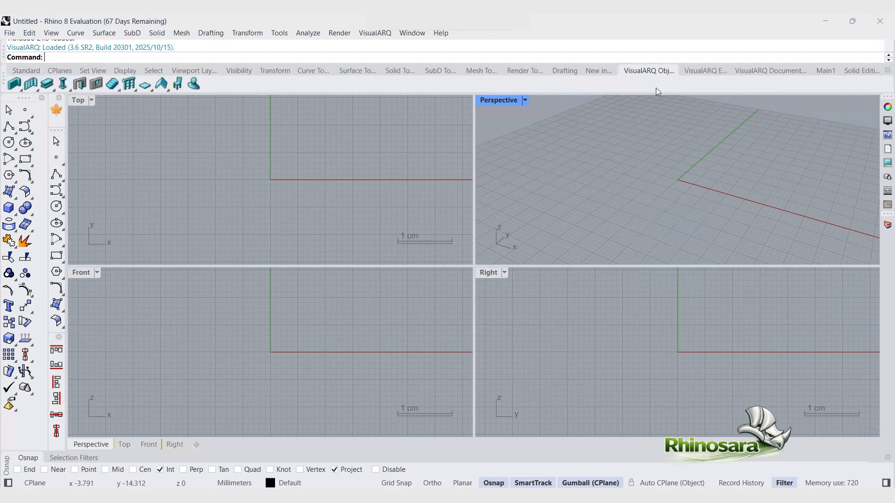
# Step: Start the Wall command and place the first wall from the origin along the Y axis in the Top view
pyautogui.click(18, 80)
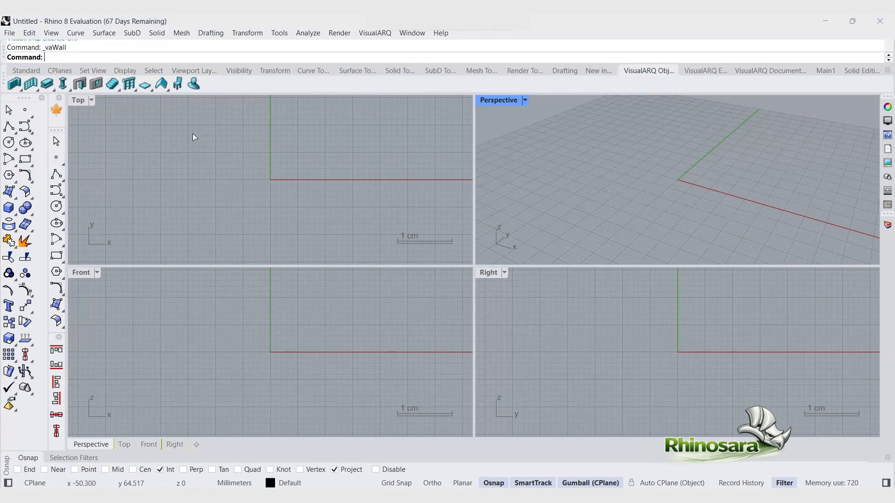
pyautogui.click(270, 180)
pyautogui.scroll(-2, 279, 231)
pyautogui.scroll(-6, 277, 233)
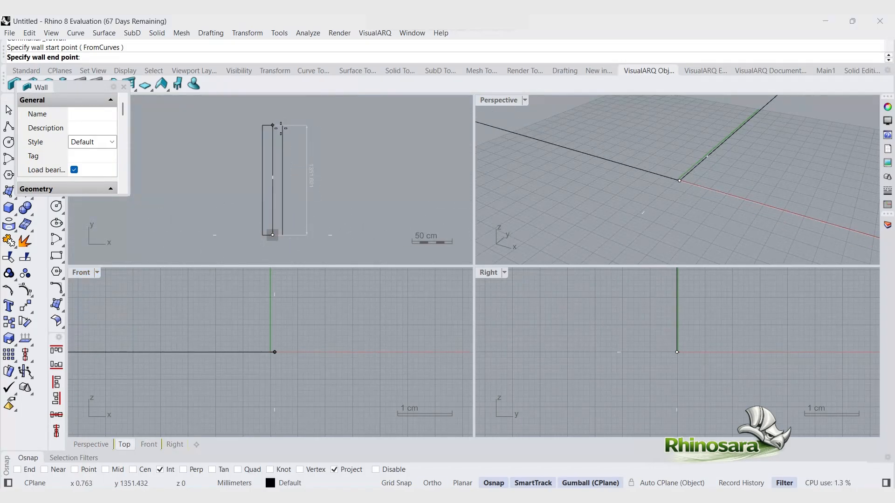
pyautogui.click(272, 127)
pyautogui.scroll(-4, 631, 173)
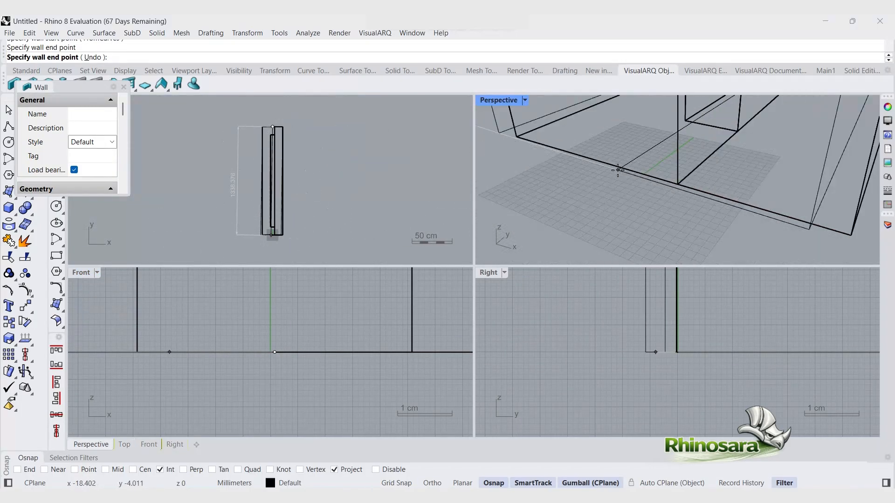
# Step: Continue the wall chain with five more segments in the maximized Perspective view using Ortho
pyautogui.doubleClick(498, 100)
pyautogui.scroll(-6, 490, 123)
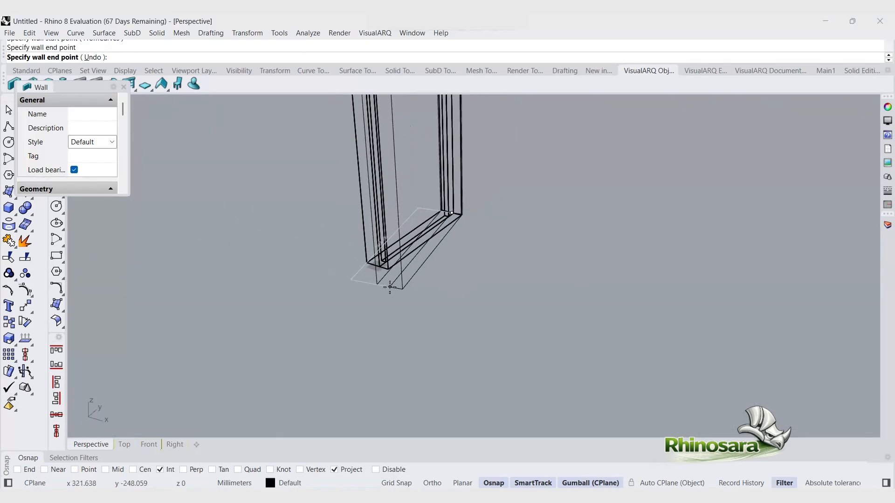
pyautogui.press('F8')
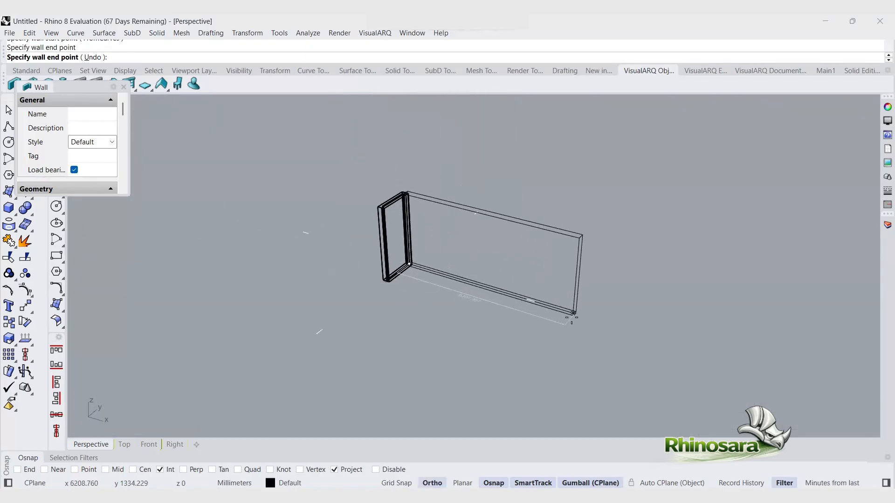
pyautogui.click(581, 313)
pyautogui.click(502, 413)
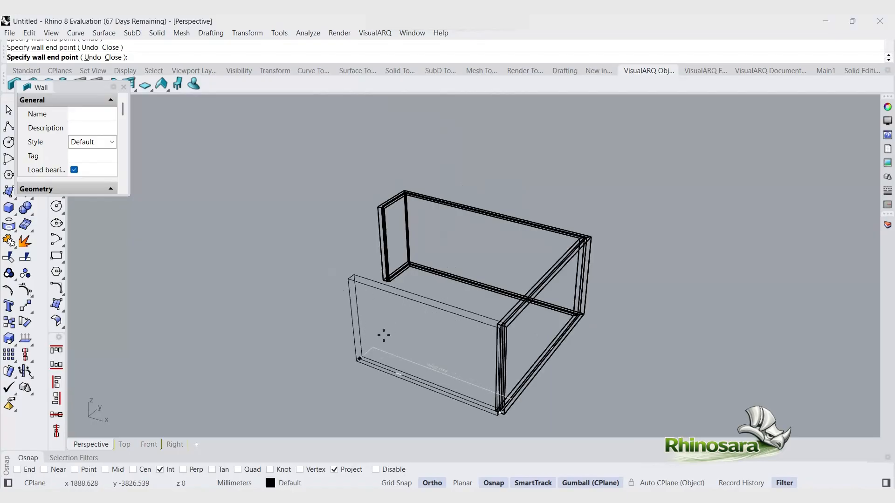
pyautogui.click(328, 347)
pyautogui.click(347, 287)
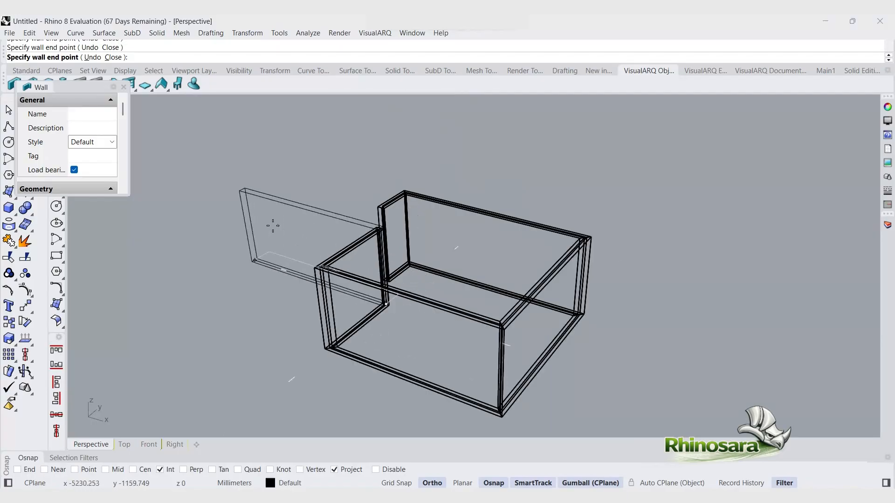
pyautogui.click(224, 252)
pyautogui.press('F8')
# Step: Switch the Perspective view to a white shaded display mode and end the wall command
pyautogui.click(123, 87)
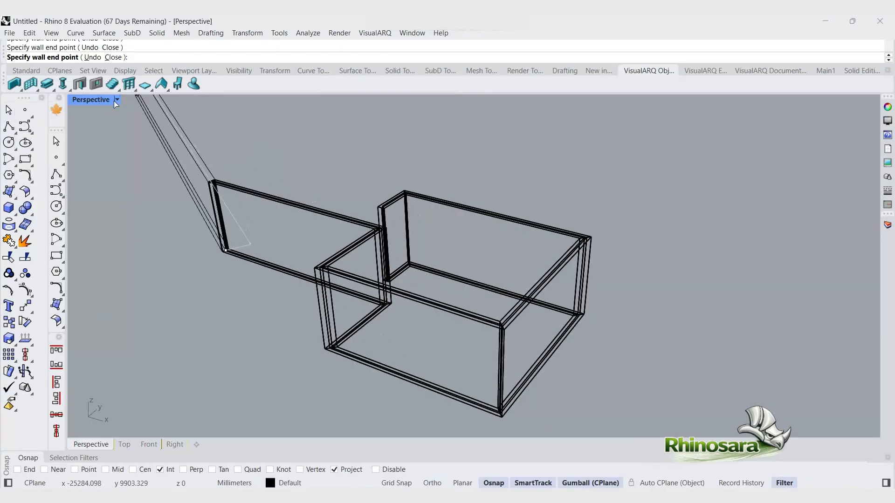
pyautogui.click(116, 99)
pyautogui.click(170, 145)
pyautogui.rightClick(522, 336)
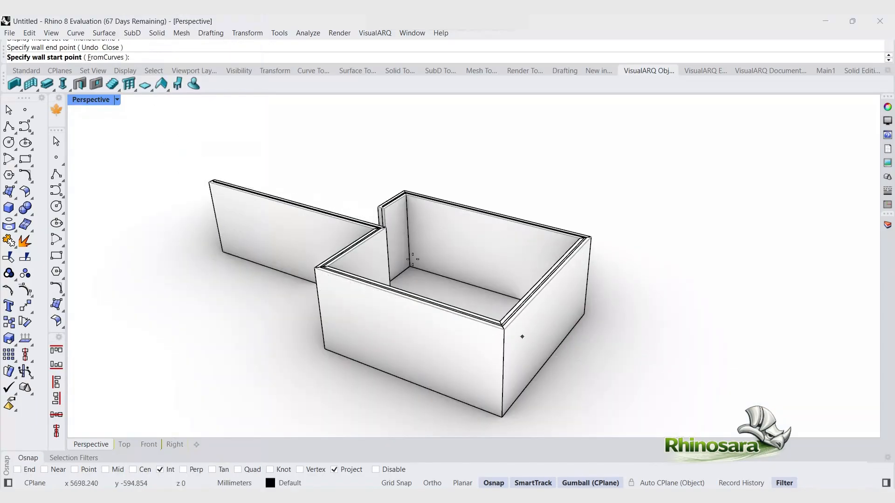
pyautogui.scroll(8, 421, 331)
pyautogui.scroll(-6, 421, 332)
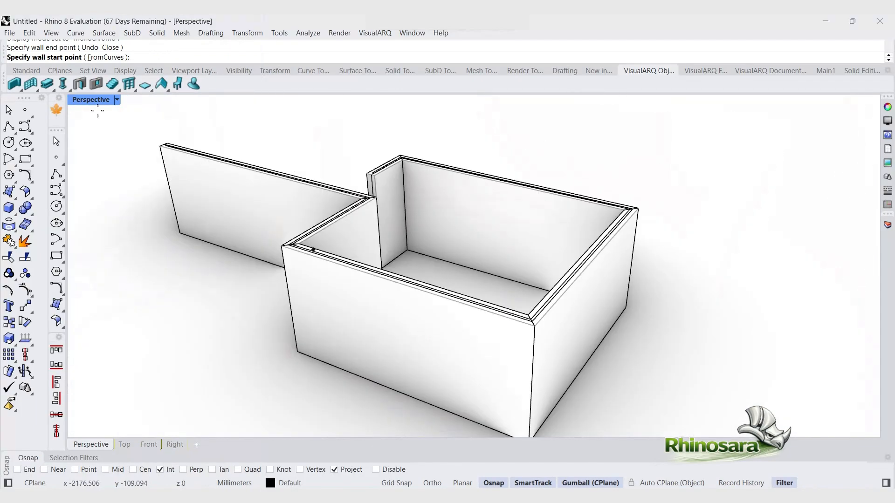
# Step: Open the wall styles manager and start a new wall style named wall2 in the wizard
pyautogui.rightClick(14, 84)
pyautogui.click(318, 140)
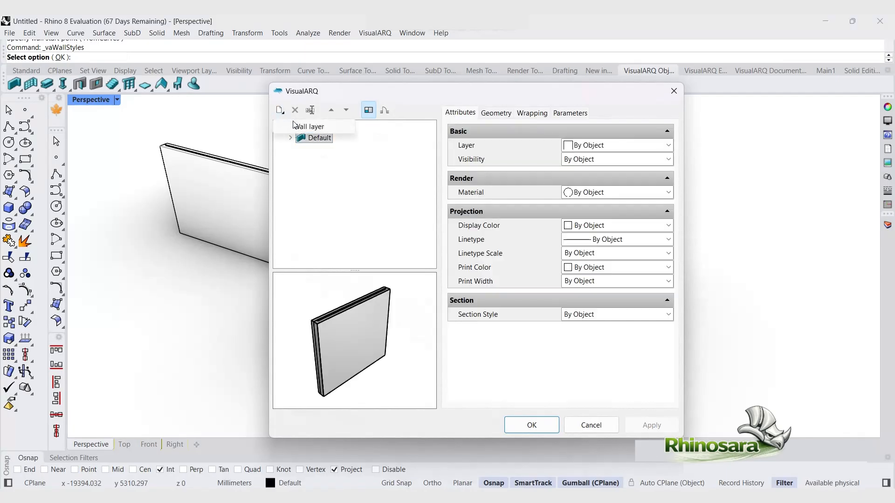
pyautogui.click(314, 128)
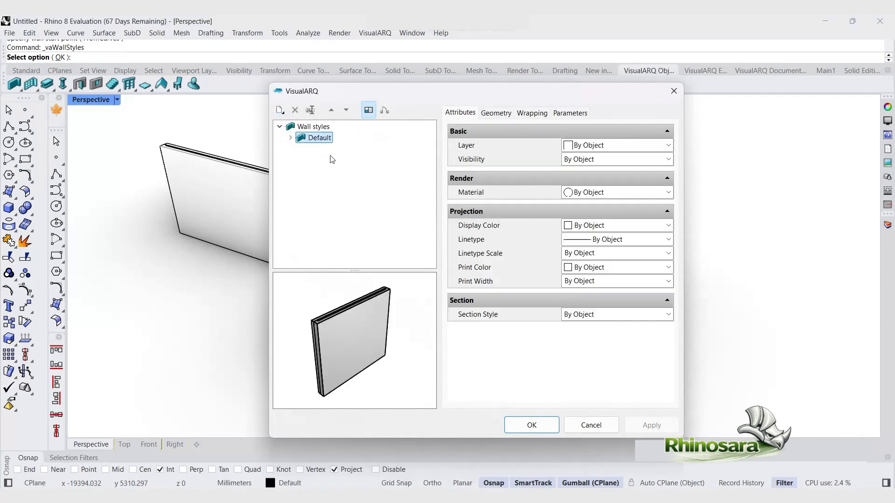
pyautogui.click(280, 110)
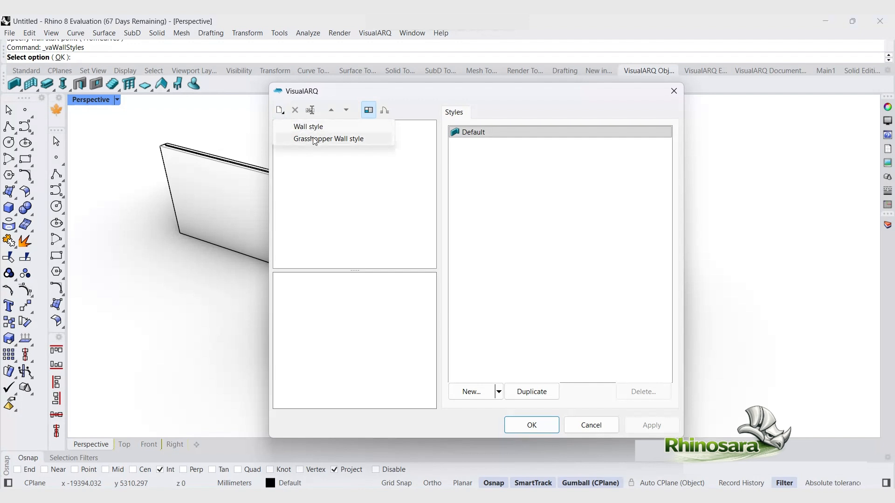
pyautogui.click(318, 166)
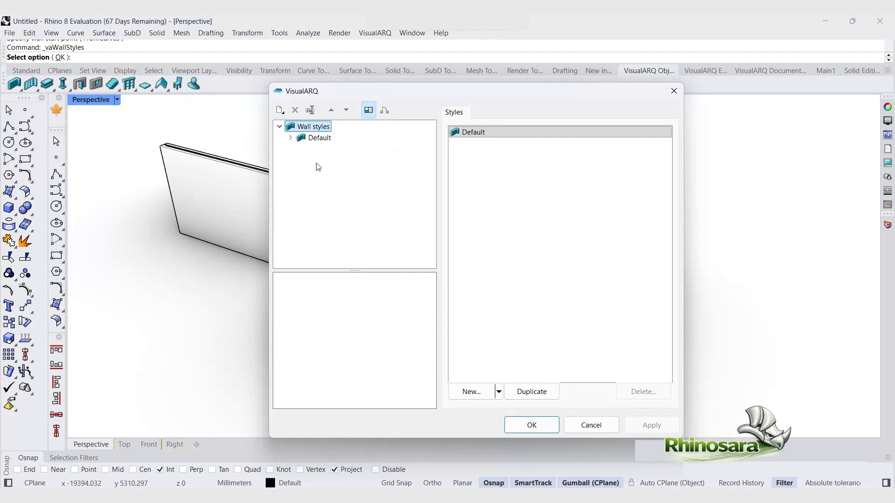
pyautogui.click(280, 110)
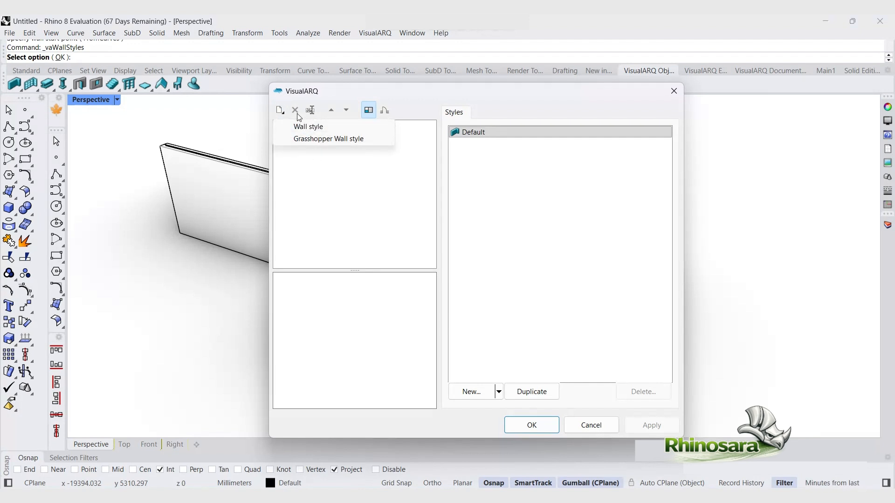
pyautogui.click(296, 123)
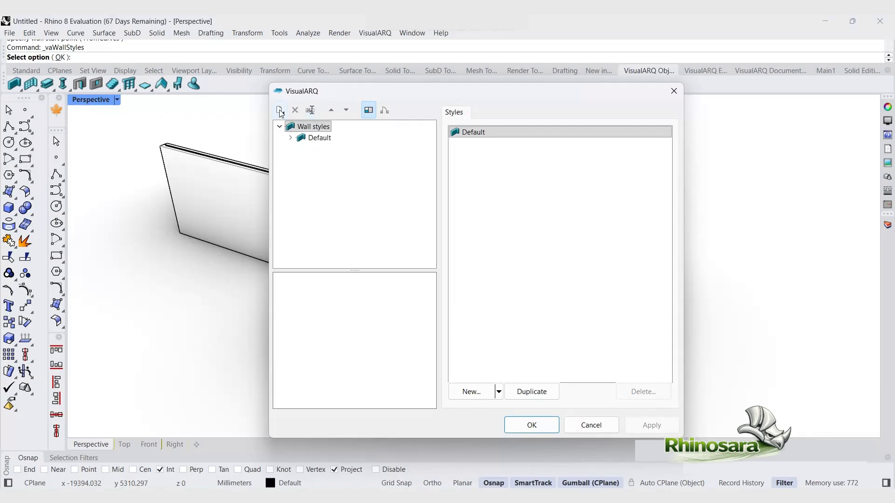
pyautogui.click(280, 110)
pyautogui.click(299, 124)
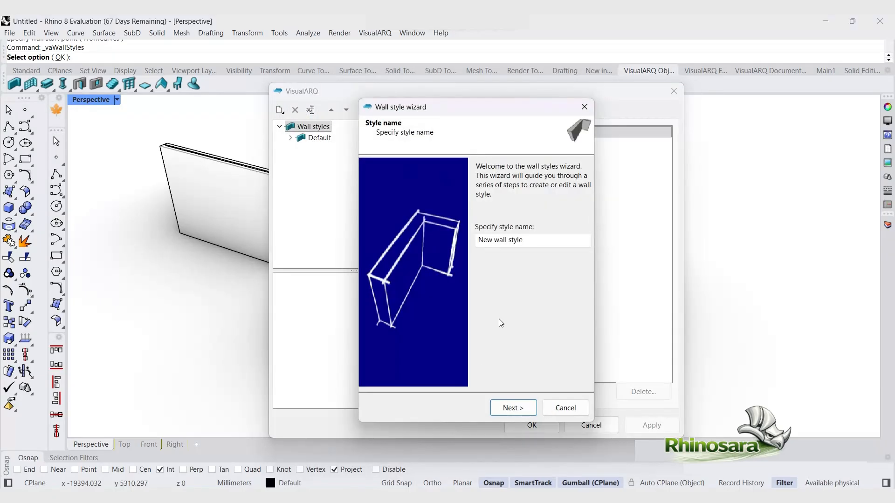
pyautogui.moveTo(529, 246); pyautogui.dragTo(472, 245)
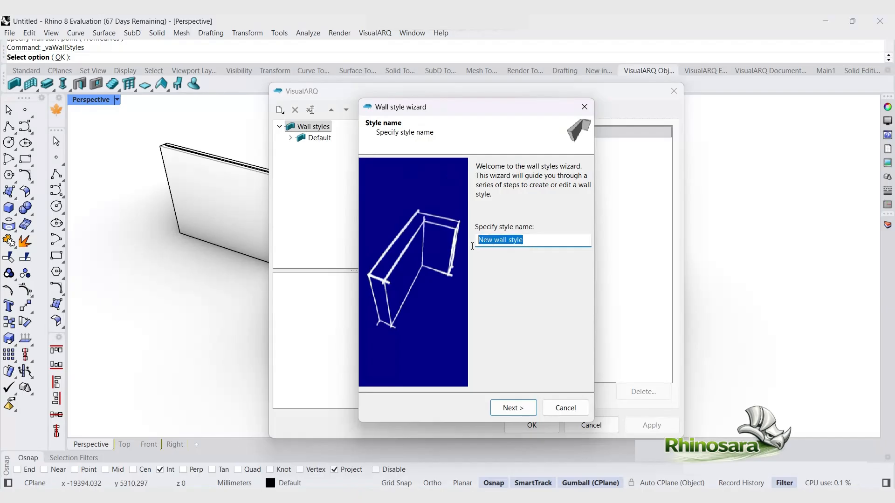
pyautogui.write('wall')
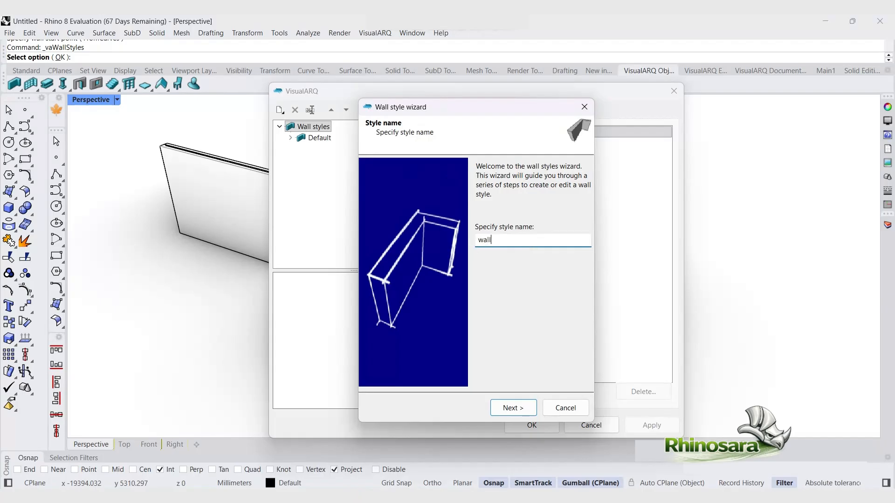
pyautogui.write('2')
pyautogui.click(511, 408)
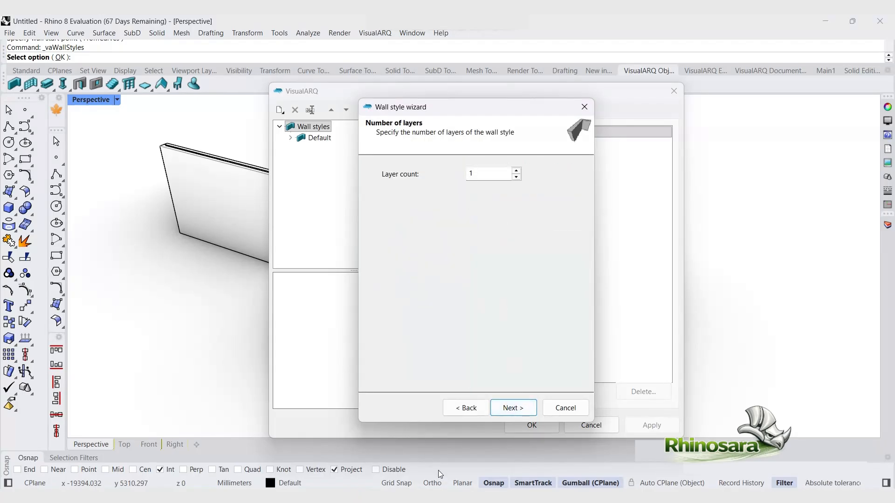
# Step: Set the wall style's layer count to 4 and accept the default offsets and thicknesses for each layer
pyautogui.moveTo(484, 173); pyautogui.dragTo(461, 169)
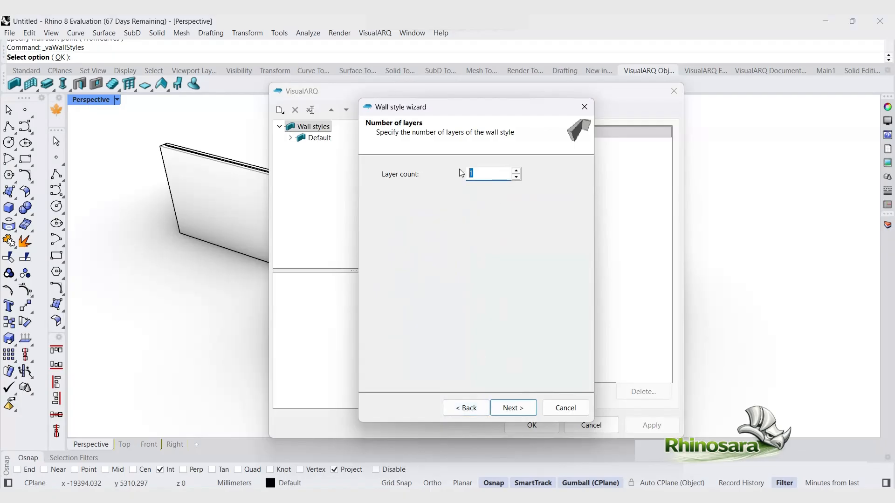
pyautogui.click(511, 408)
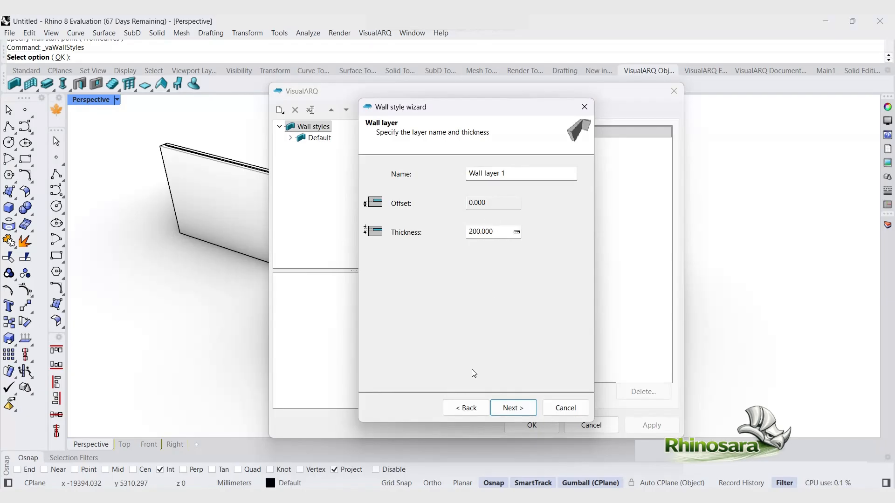
pyautogui.click(513, 408)
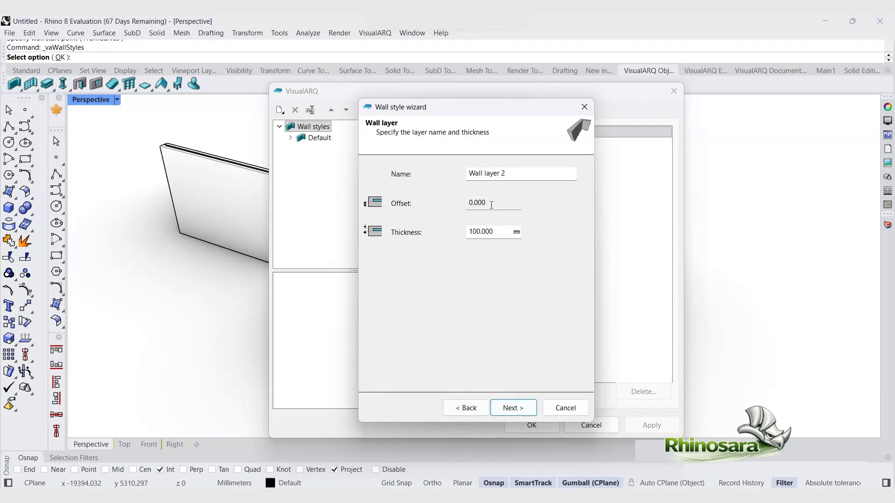
pyautogui.moveTo(491, 205); pyautogui.dragTo(461, 200)
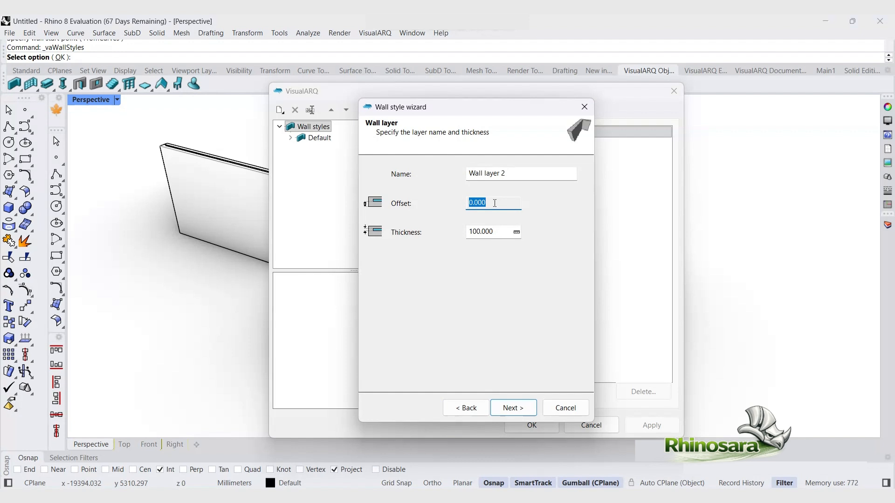
pyautogui.click(495, 204)
pyautogui.moveTo(488, 204); pyautogui.dragTo(476, 199)
pyautogui.click(494, 230)
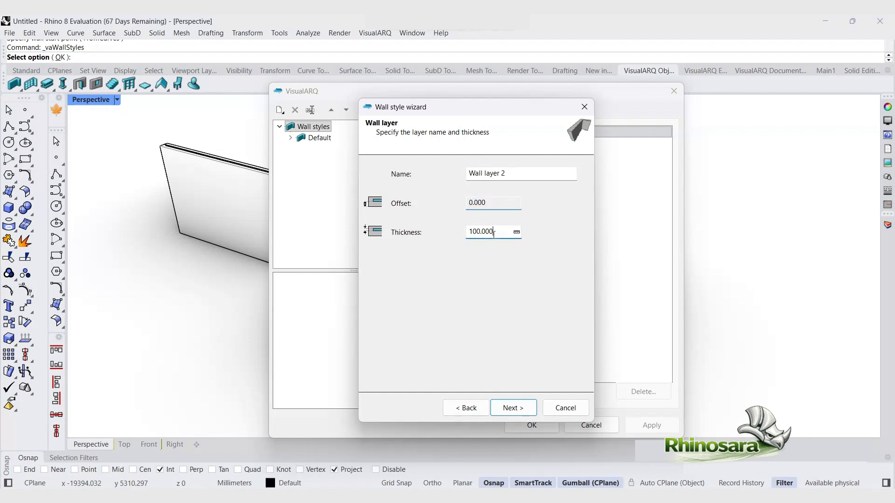
pyautogui.click(494, 409)
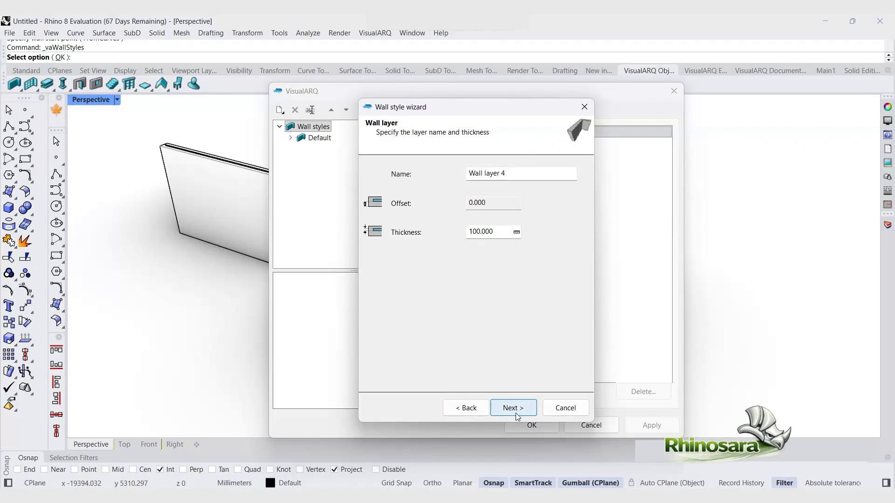
pyautogui.click(516, 414)
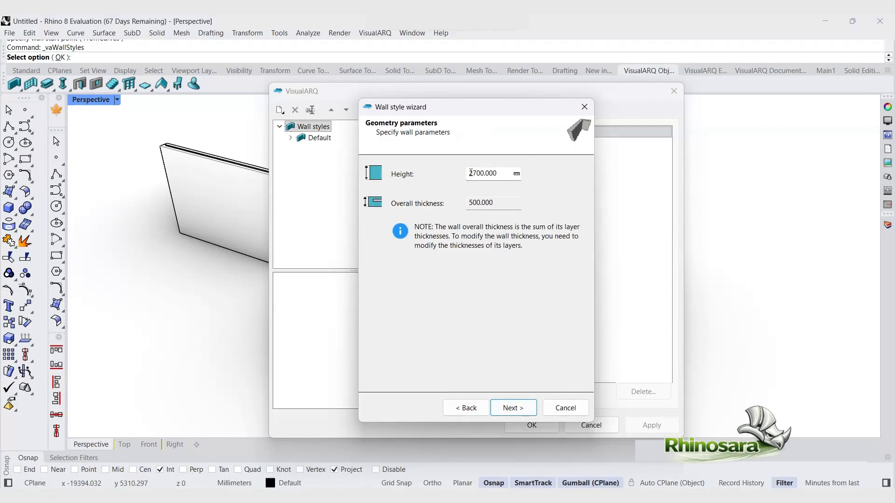
# Step: Finish the wall style wizard with the default height and confirm the wall styles dialog
pyautogui.doubleClick(470, 173)
pyautogui.click(525, 408)
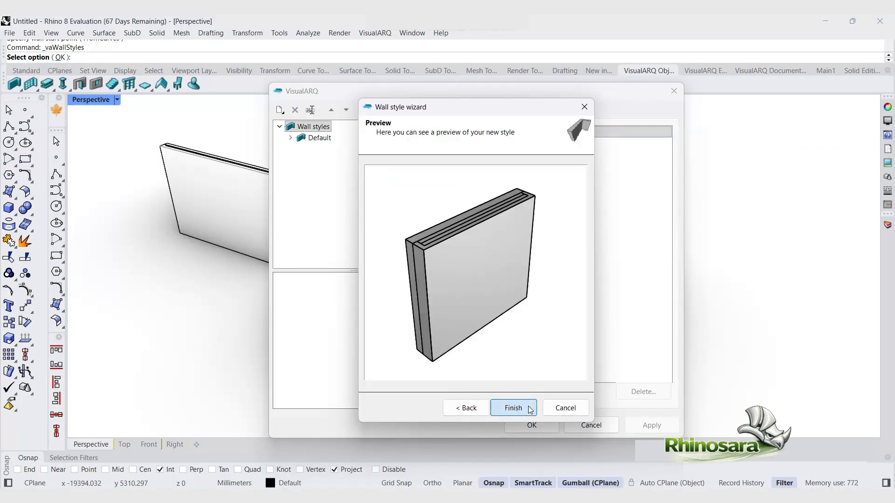
pyautogui.click(513, 407)
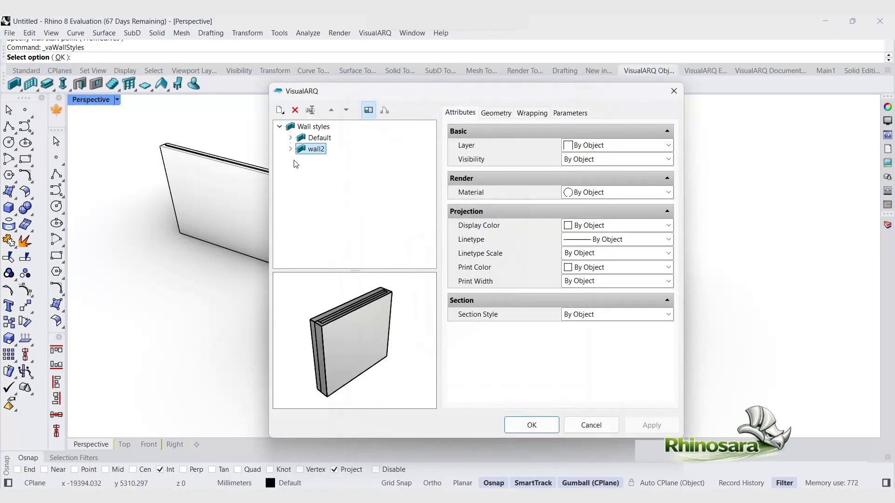
pyautogui.click(532, 425)
# Step: Draw a closed rectangular enclosure of walls using the wall2 style, ending back at its starting corner
pyautogui.scroll(-5, 469, 343)
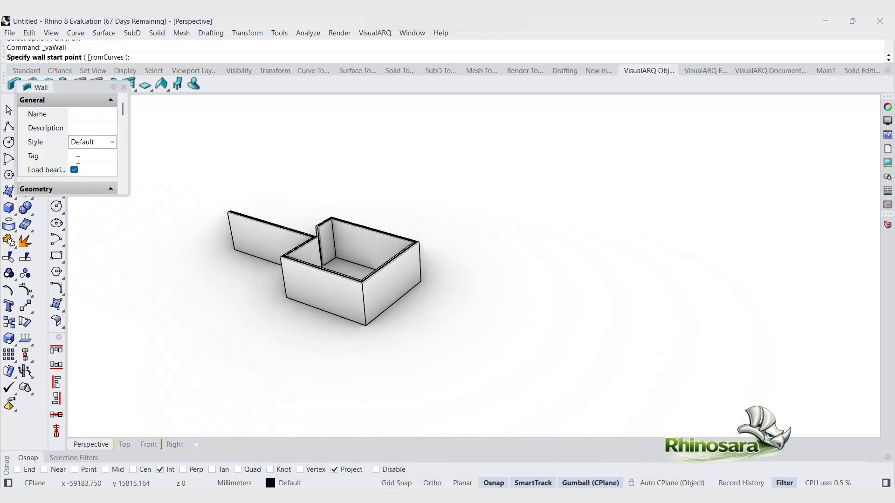
pyautogui.click(112, 143)
pyautogui.click(106, 167)
pyautogui.click(438, 336)
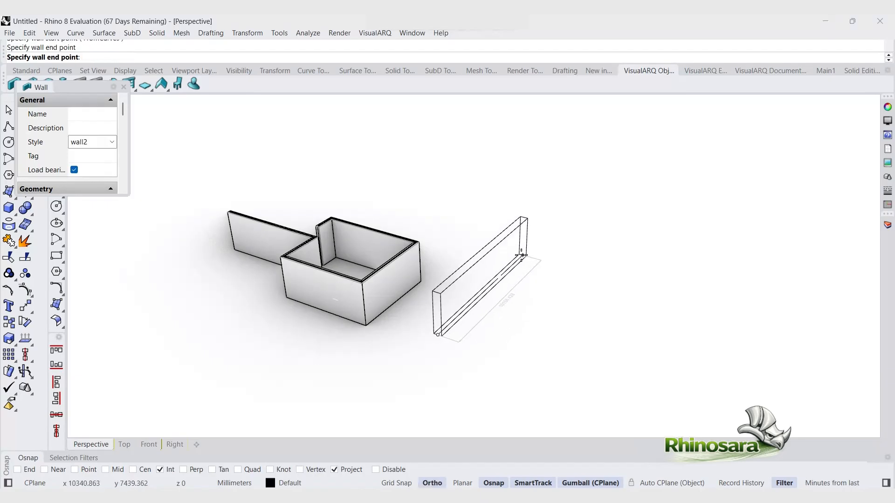
pyautogui.click(523, 255)
pyautogui.press('F8')
pyautogui.click(666, 305)
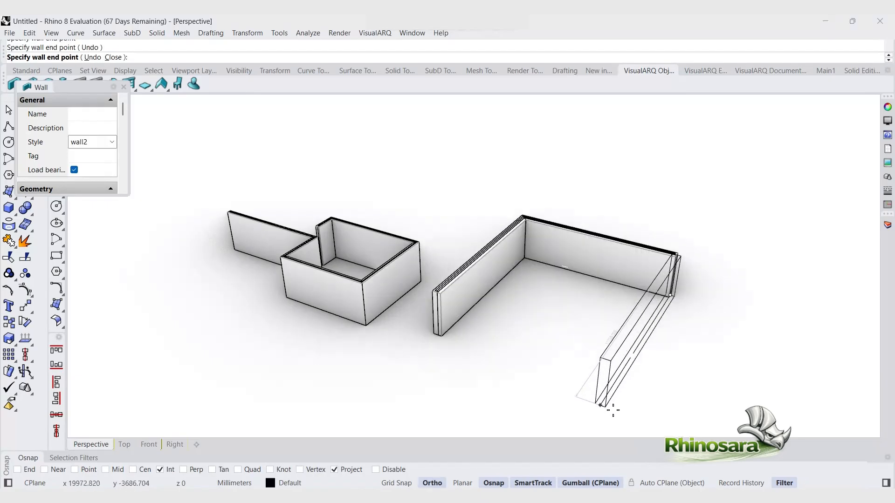
pyautogui.click(600, 382)
pyautogui.press('F8')
pyautogui.click(439, 347)
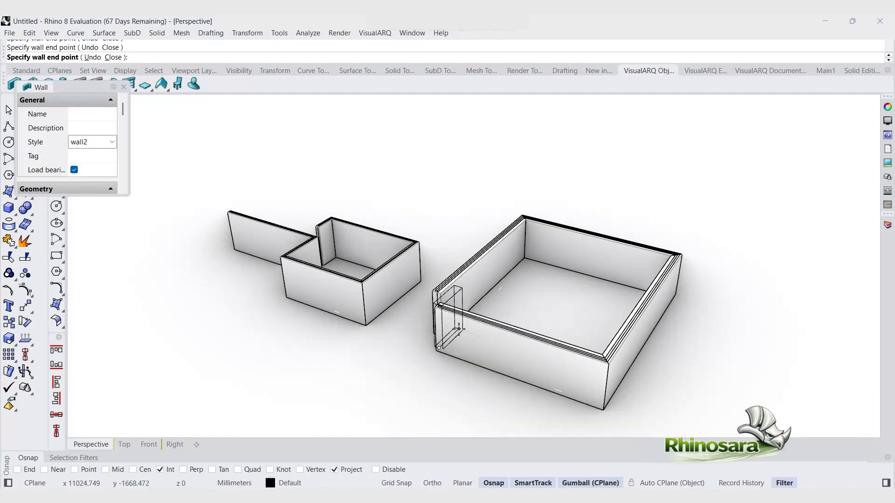
pyautogui.scroll(8, 434, 308)
pyautogui.press('Escape')
# Step: Lengthen the enclosure's front wall so it extends beyond its left corner
pyautogui.click(467, 310)
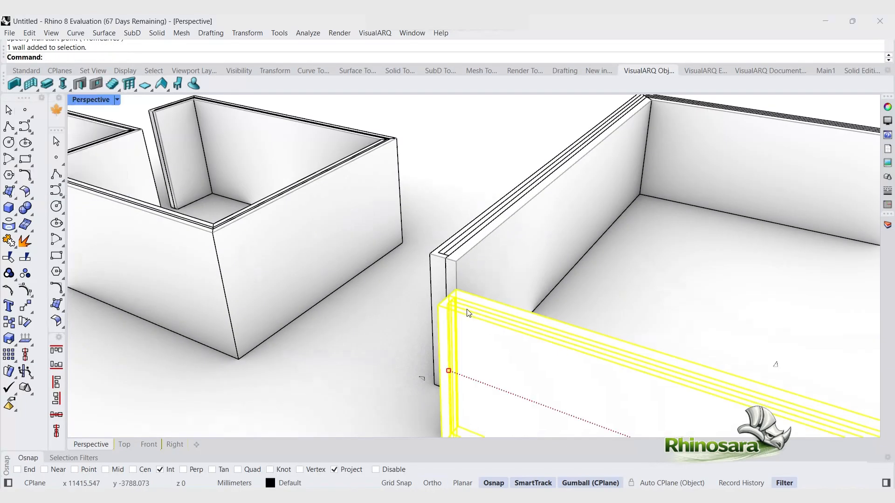
pyautogui.moveTo(420, 379); pyautogui.dragTo(405, 369)
pyautogui.scroll(-6, 406, 369)
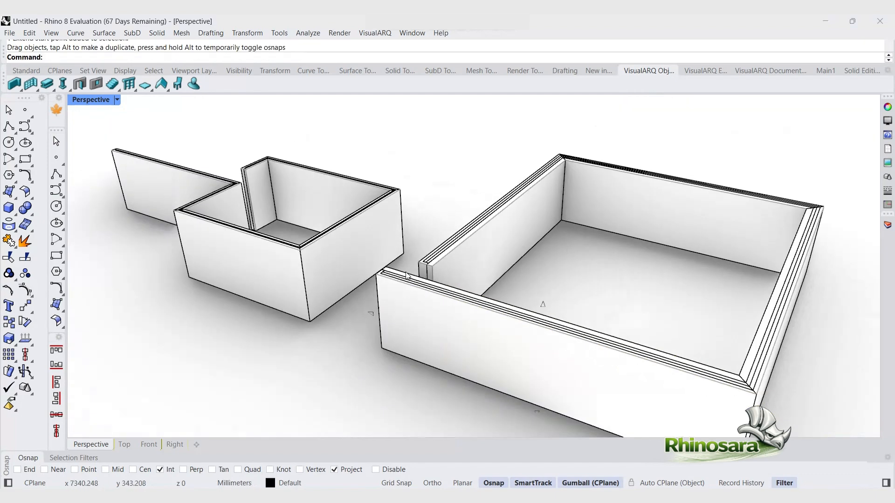
pyautogui.scroll(8, 415, 282)
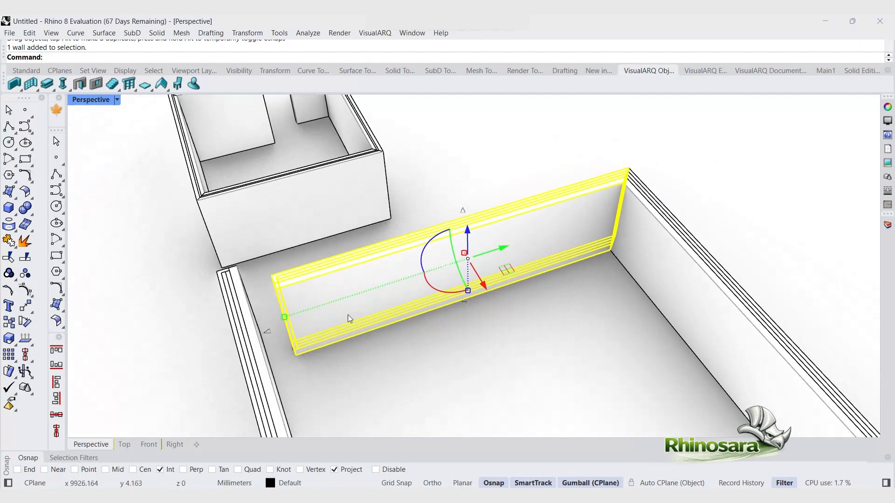
pyautogui.moveTo(268, 332); pyautogui.dragTo(286, 348)
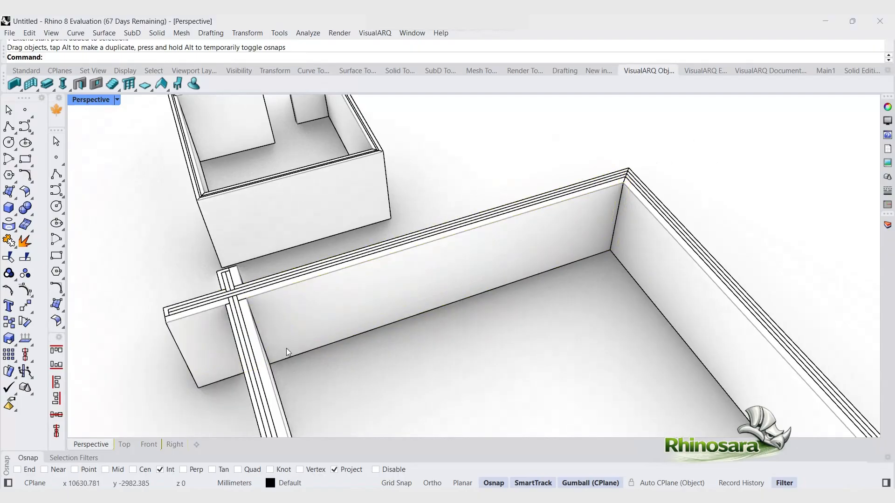
pyautogui.moveTo(286, 348); pyautogui.dragTo(323, 303, button='right')
pyautogui.scroll(-5, 322, 304)
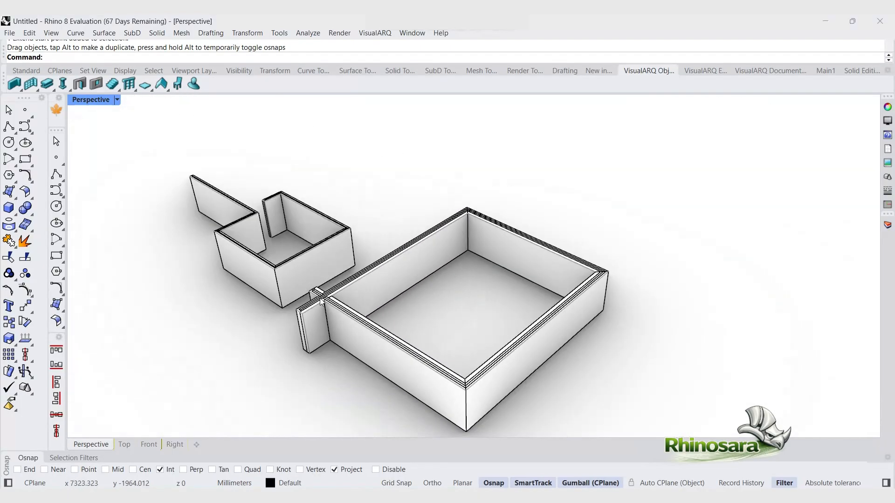
# Step: Draw an L-shaped curtain wall starting from the end of the first wall group
pyautogui.click(31, 84)
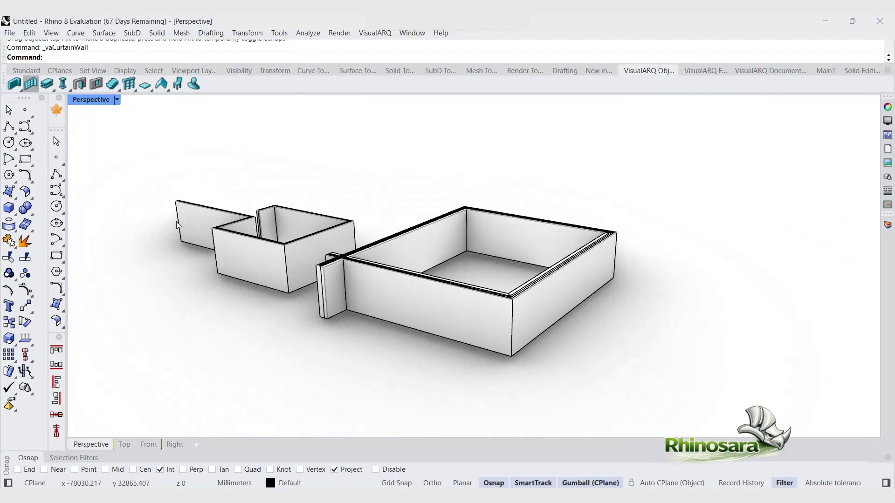
pyautogui.moveTo(289, 242); pyautogui.dragTo(159, 355, button='right')
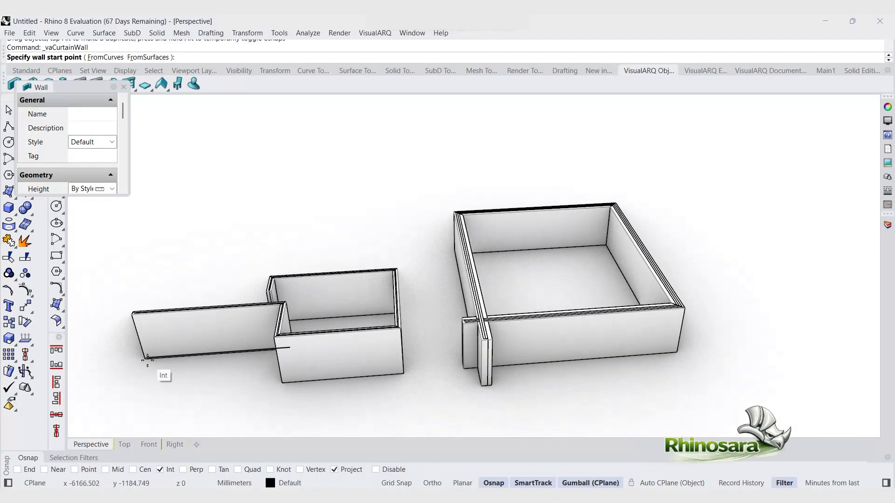
pyautogui.click(149, 357)
pyautogui.press('F8')
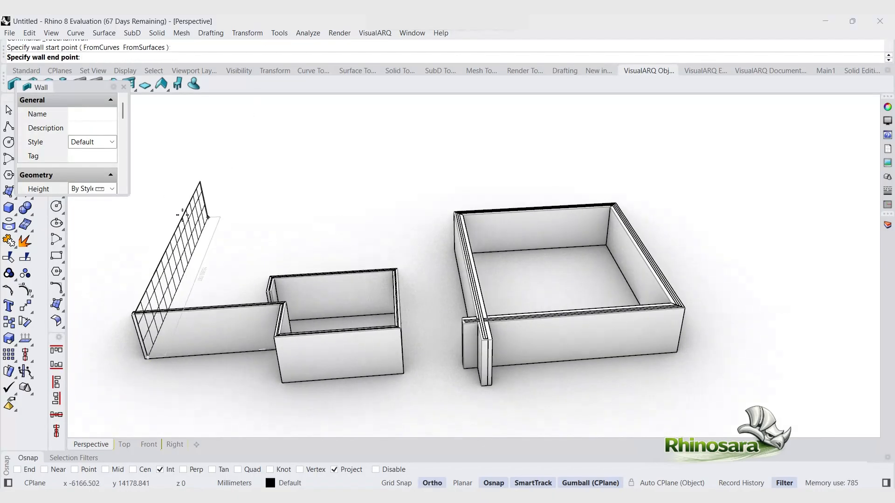
pyautogui.click(368, 212)
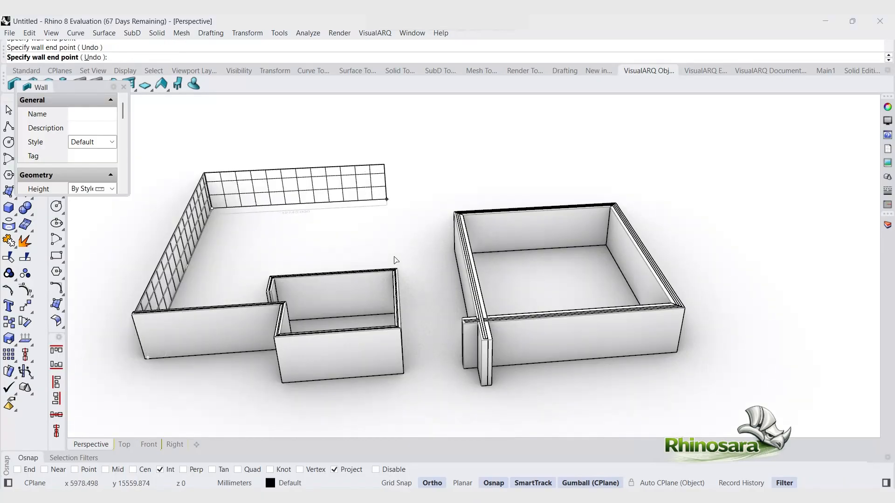
pyautogui.click(373, 243)
pyautogui.press('F8')
pyautogui.press('Return')
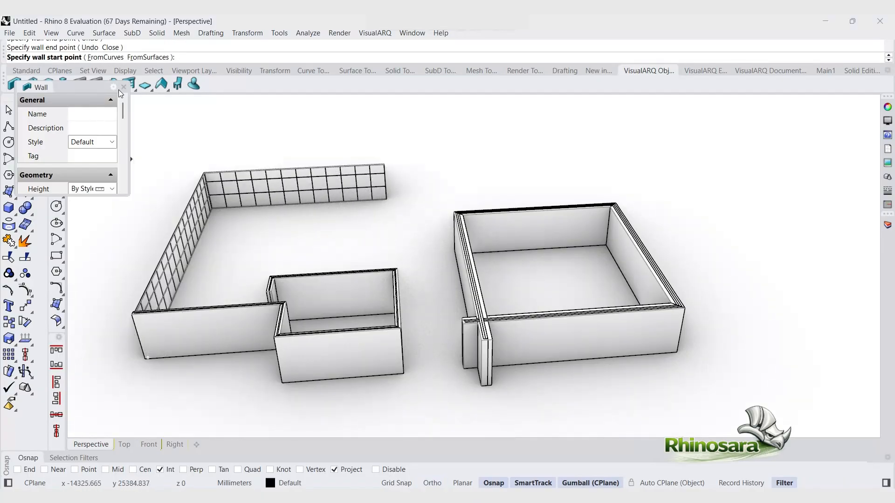
# Step: Open the curtain wall styles manager and create a new curtain wall style
pyautogui.click(112, 142)
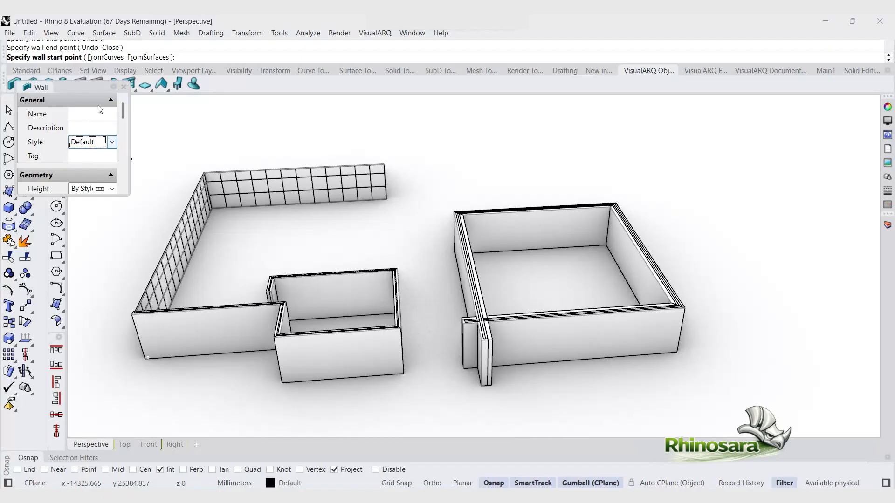
pyautogui.click(124, 88)
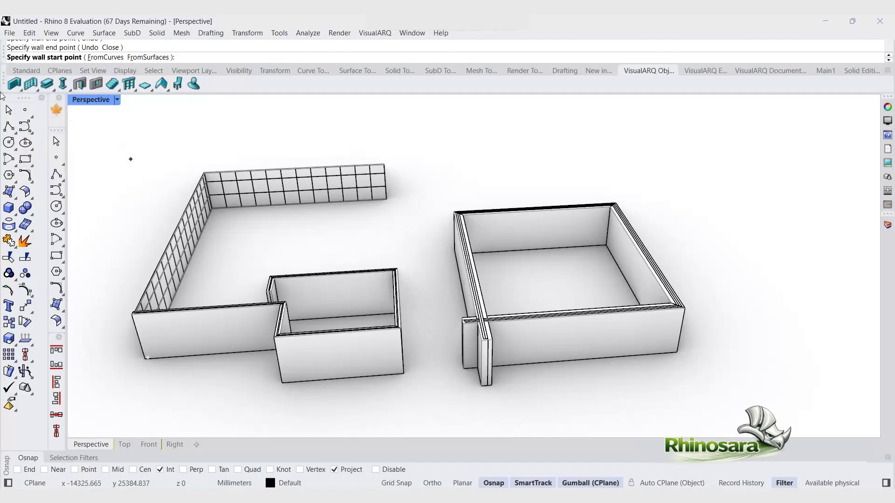
pyautogui.rightClick(34, 88)
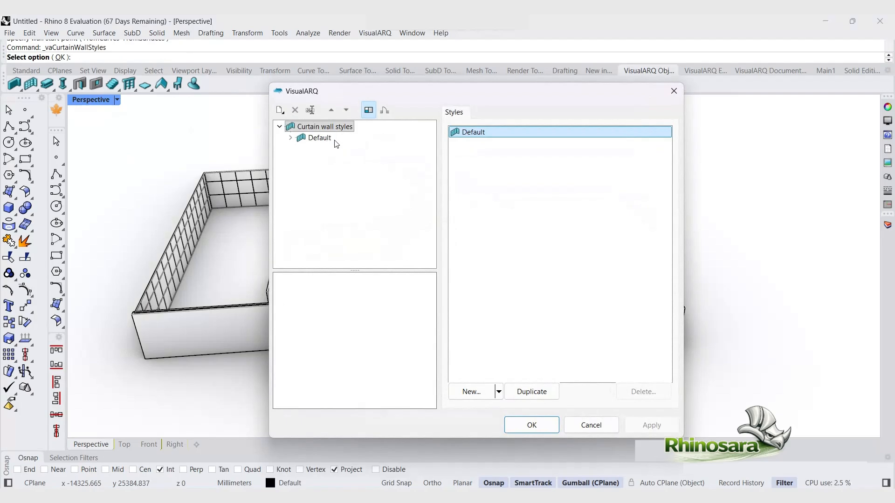
pyautogui.click(280, 110)
pyautogui.click(326, 131)
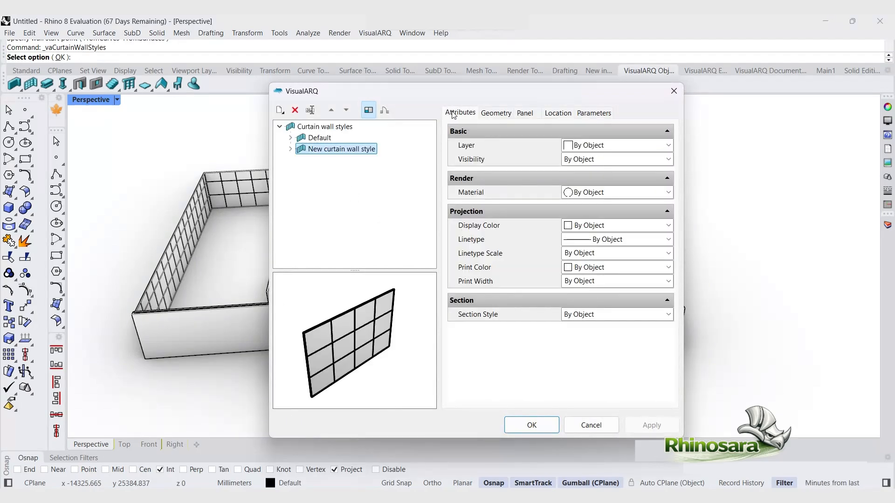
# Step: Review the new curtain wall style's settings and set its panel type to Curved panel
pyautogui.click(485, 116)
pyautogui.click(530, 117)
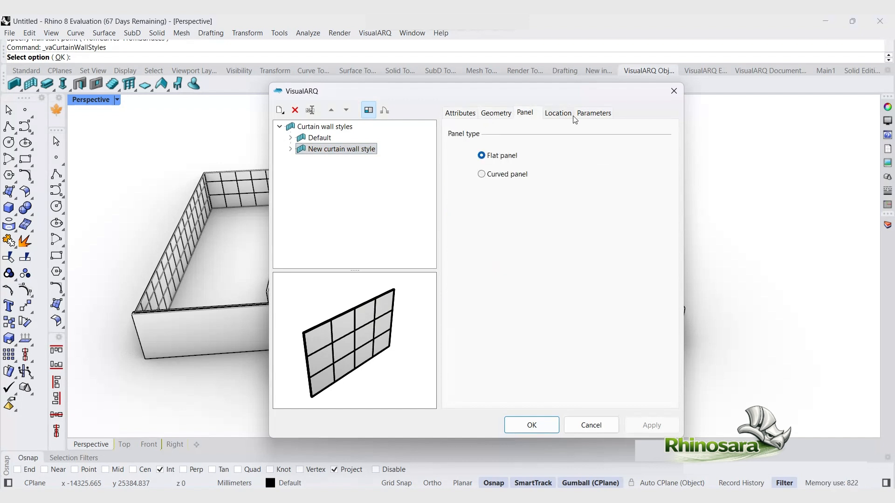
pyautogui.click(572, 117)
pyautogui.click(609, 117)
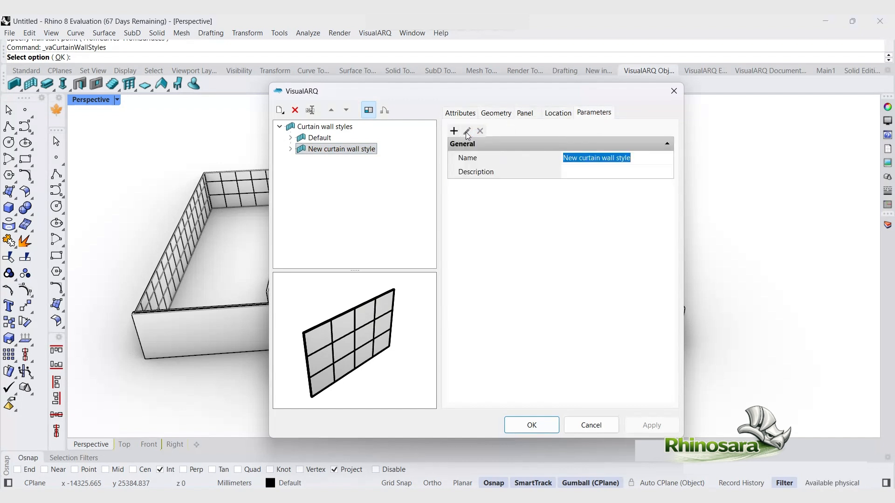
pyautogui.click(523, 113)
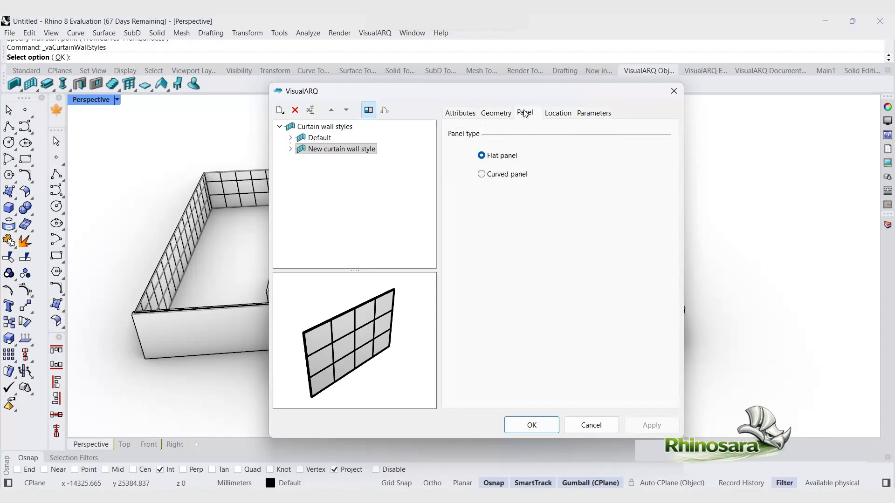
pyautogui.click(482, 174)
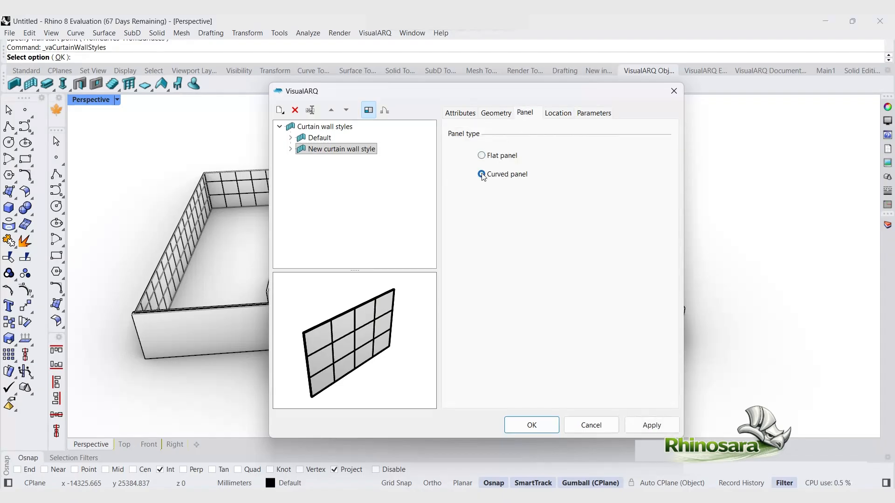
pyautogui.scroll(5, 329, 360)
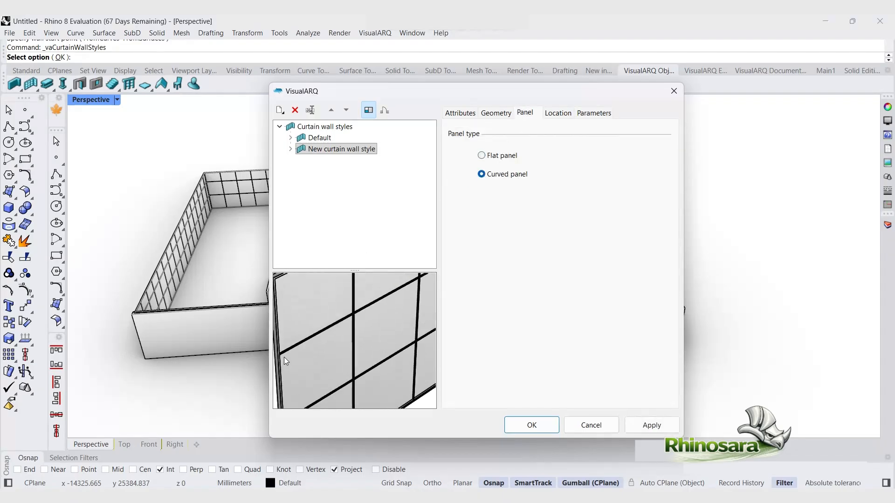
pyautogui.scroll(5, 308, 340)
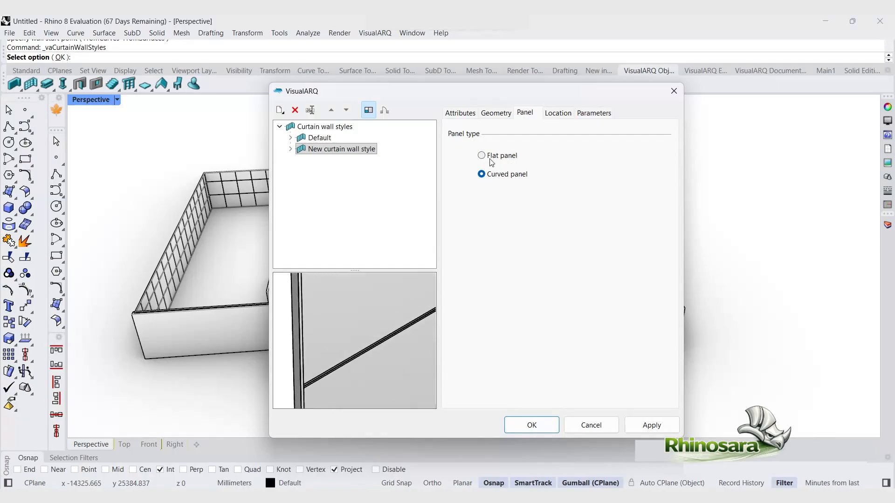
pyautogui.click(482, 175)
# Step: Review the style's attributes and parameters and confirm the curtain wall styles dialog
pyautogui.click(484, 114)
pyautogui.click(466, 116)
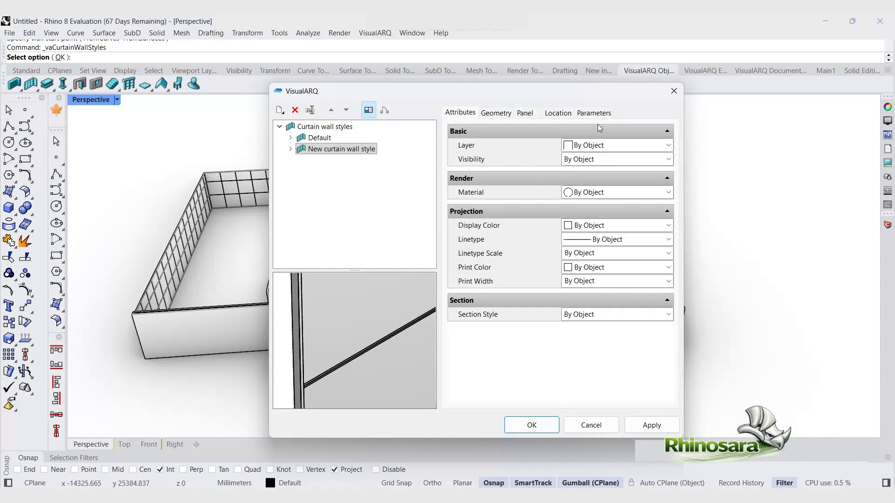
pyautogui.click(578, 115)
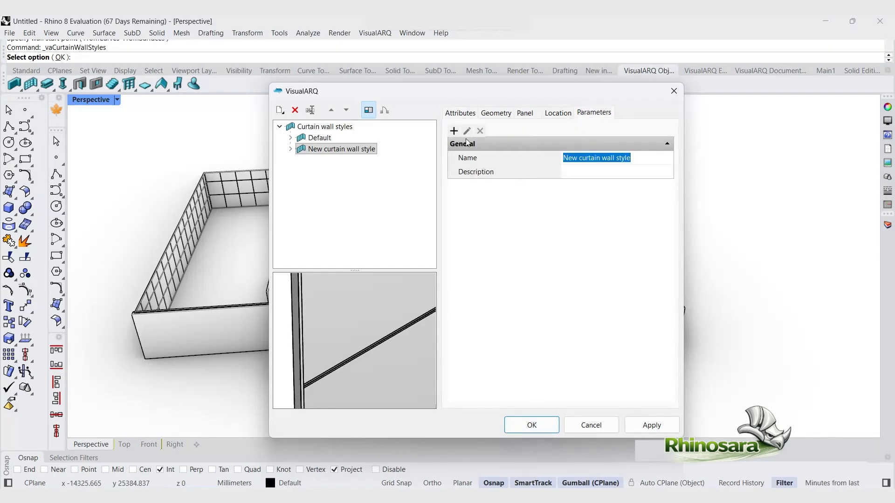
pyautogui.click(667, 144)
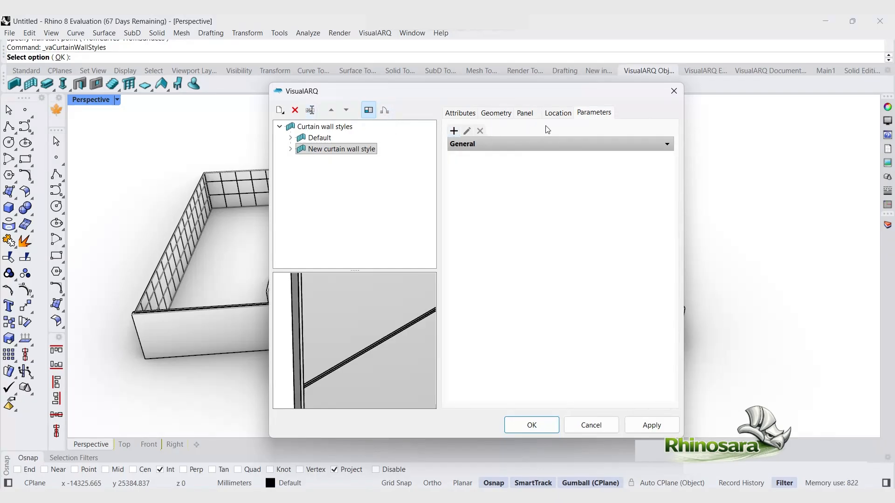
pyautogui.click(534, 424)
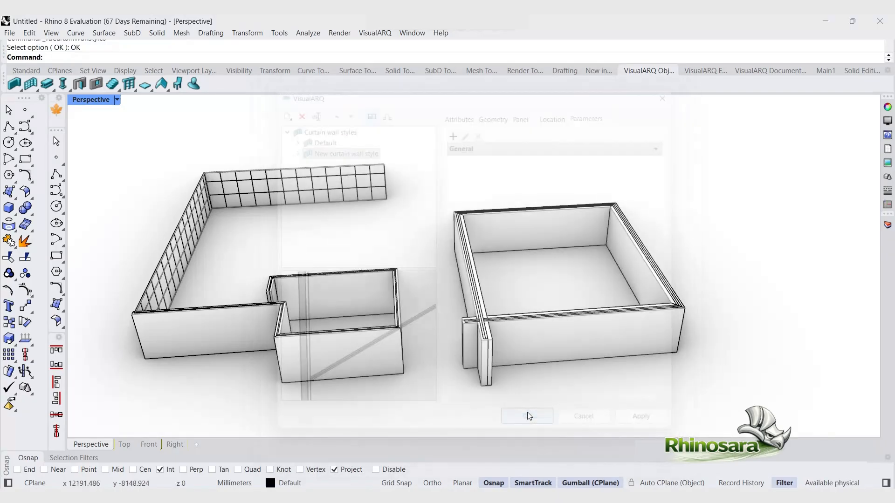
# Step: Insert a default door into the front wall of the larger enclosure
pyautogui.scroll(-3, 373, 243)
pyautogui.scroll(3, 364, 242)
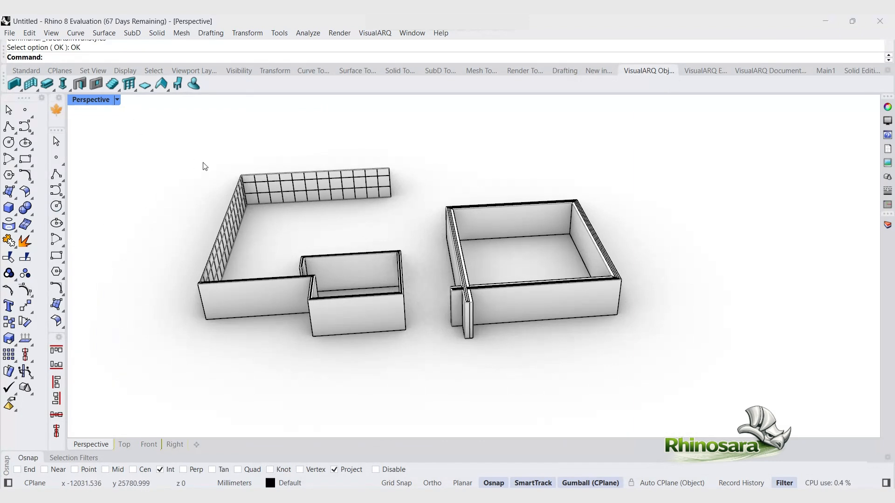
pyautogui.click(78, 86)
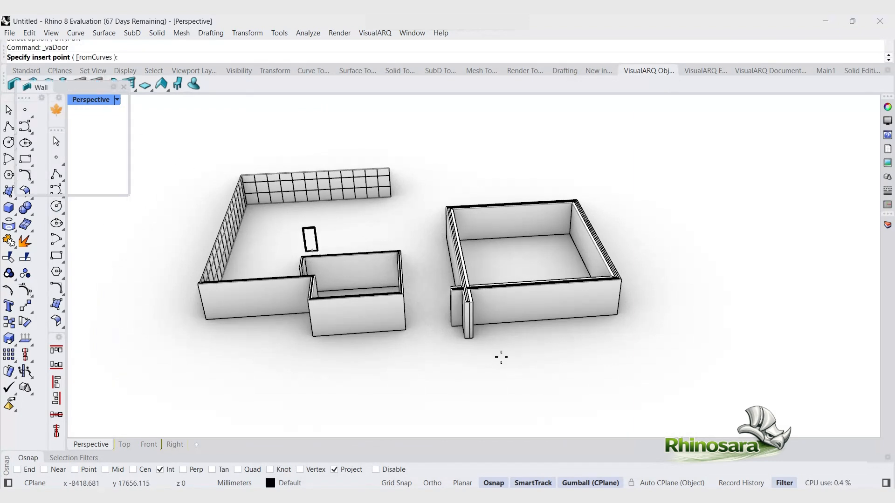
pyautogui.click(548, 324)
pyautogui.click(557, 345)
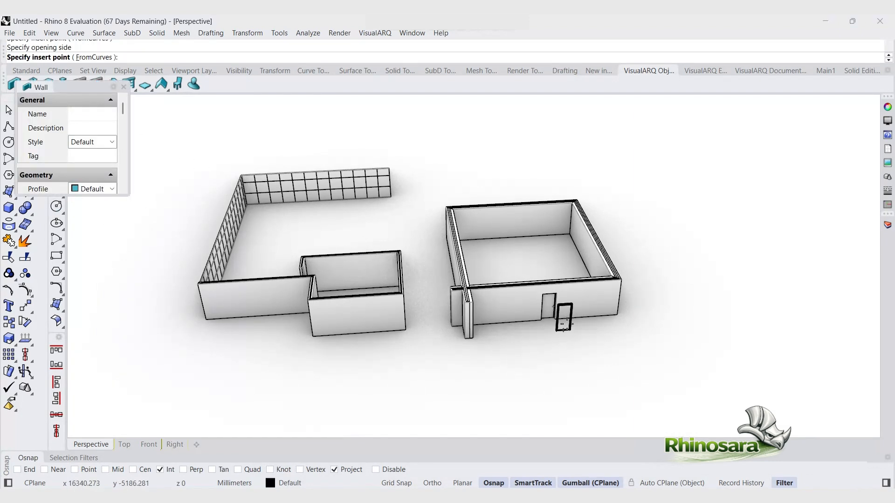
# Step: Insert a second door beside the first one and end the door command
pyautogui.scroll(7, 568, 324)
pyautogui.click(586, 295)
pyautogui.scroll(-5, 593, 337)
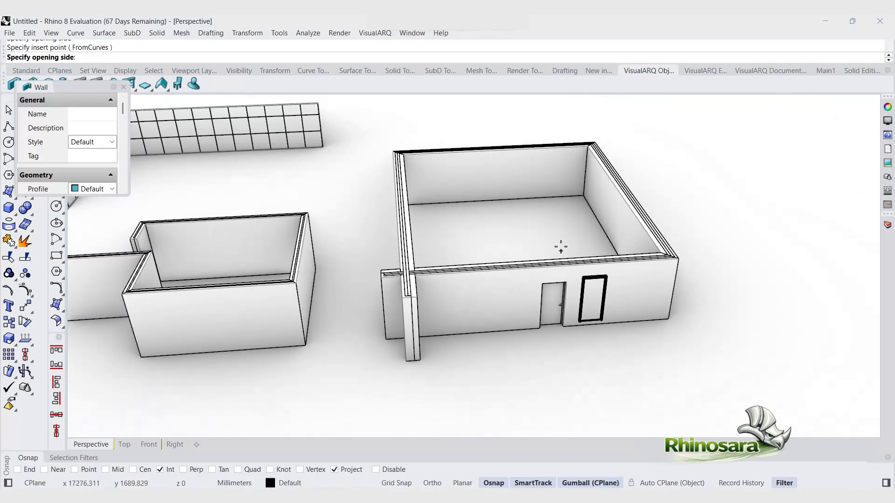
pyautogui.click(554, 228)
pyautogui.moveTo(599, 283); pyautogui.dragTo(787, 301, button='right')
pyautogui.scroll(7, 567, 140)
pyautogui.moveTo(559, 122); pyautogui.dragTo(625, 164, button='right')
pyautogui.press('Escape')
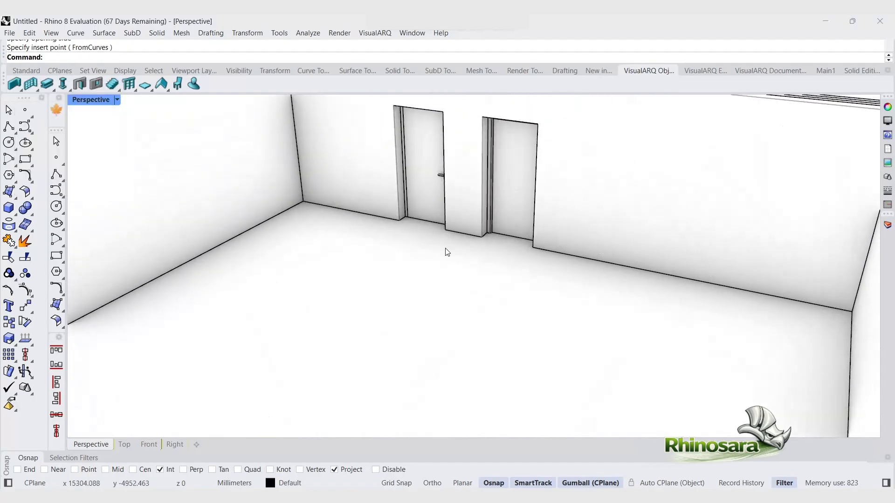
# Step: Insert a default window into the same wall to the right of the doors
pyautogui.click(96, 84)
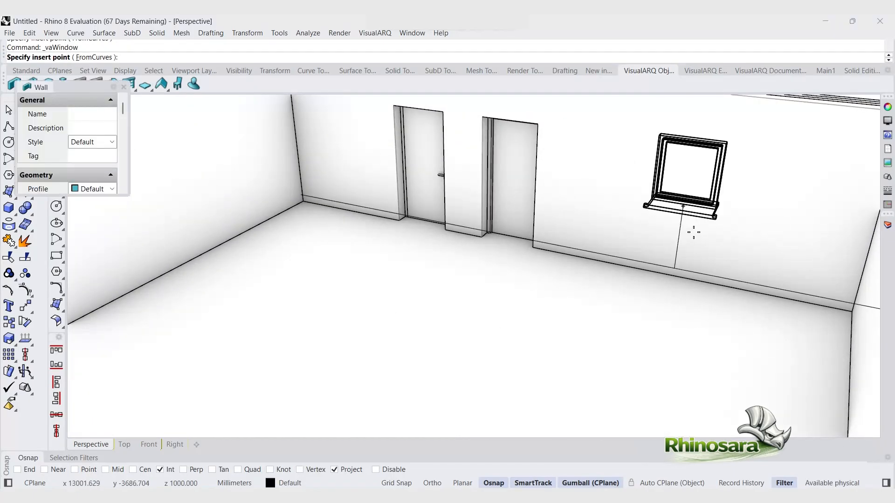
pyautogui.click(658, 260)
pyautogui.click(634, 292)
pyautogui.scroll(-5, 640, 321)
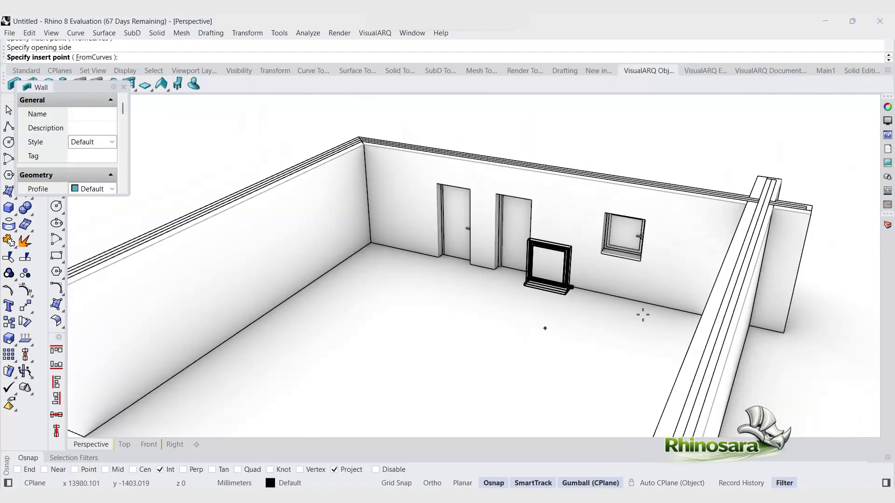
pyautogui.moveTo(662, 292); pyautogui.dragTo(530, 235, button='right')
pyautogui.scroll(-7, 529, 234)
pyautogui.scroll(8, 670, 308)
pyautogui.moveTo(651, 247); pyautogui.dragTo(465, 327, button='right')
pyautogui.scroll(-6, 466, 335)
pyautogui.press('Escape')
pyautogui.scroll(-8, 463, 359)
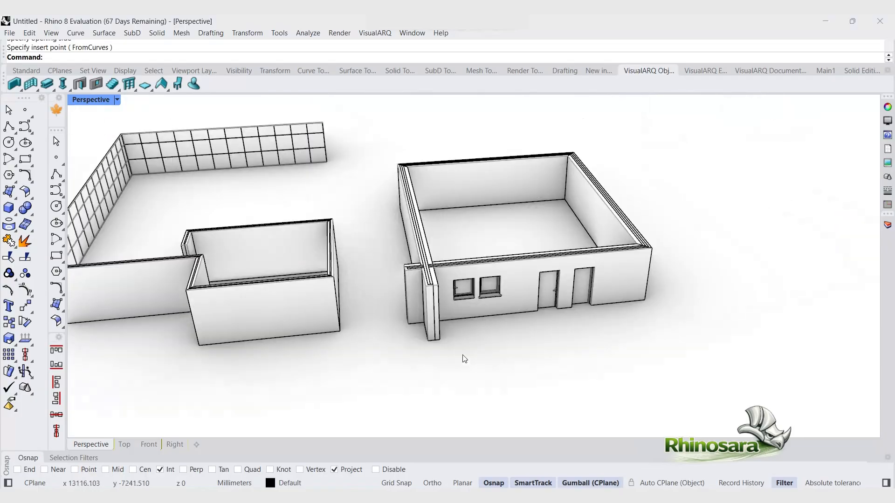
pyautogui.scroll(4, 373, 317)
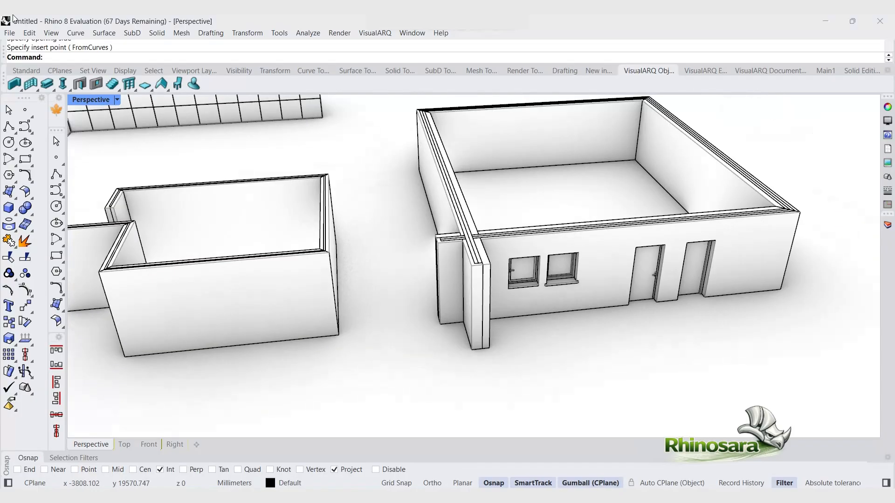
pyautogui.click(113, 85)
pyautogui.click(409, 359)
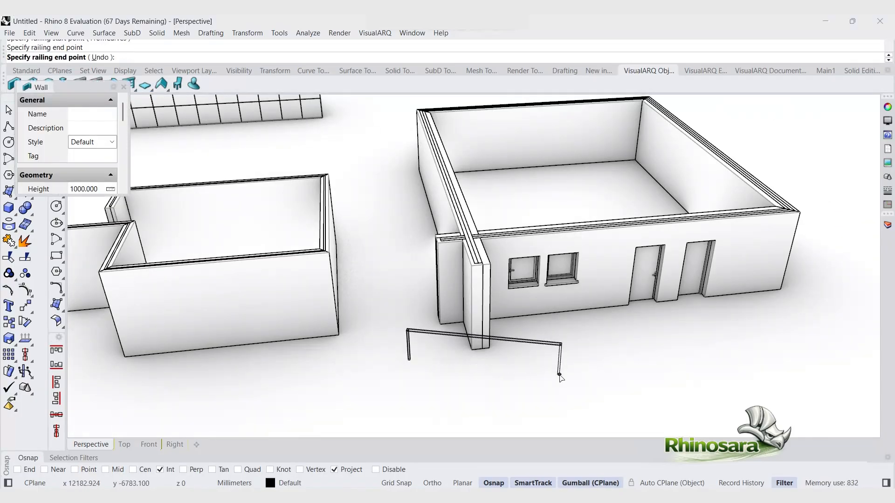
pyautogui.press('Escape')
# Step: Draw a straight railing in front of the larger enclosure
pyautogui.scroll(-2, 308, 337)
pyautogui.rightClick(292, 346)
pyautogui.click(374, 402)
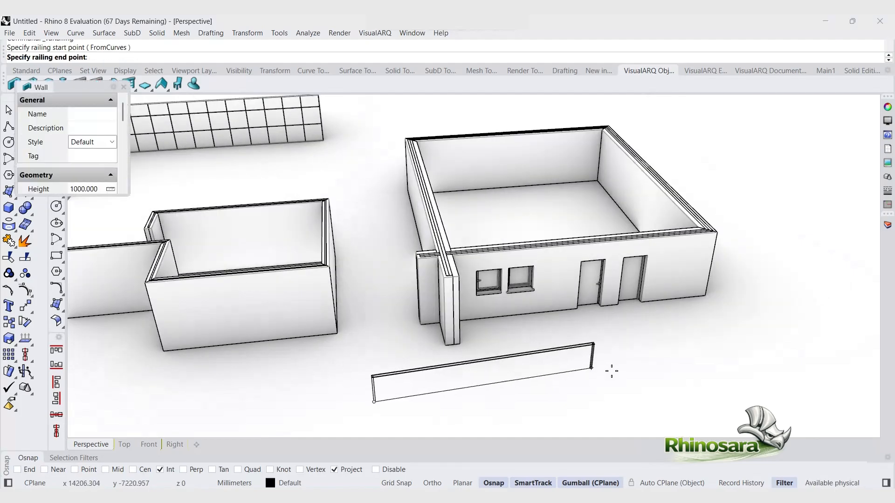
pyautogui.click(613, 373)
pyautogui.press('Return')
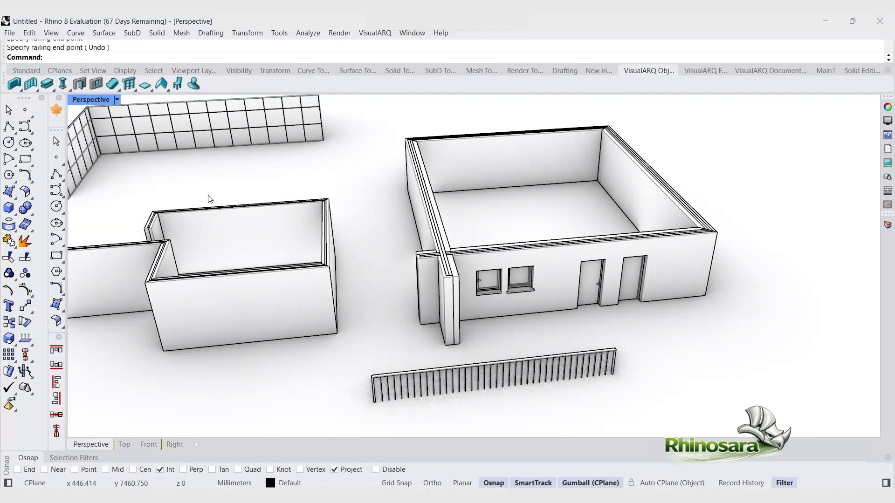
# Step: Draw a wavy control-point curve through six points to the right of the buildings
pyautogui.click(25, 127)
pyautogui.scroll(-8, 463, 355)
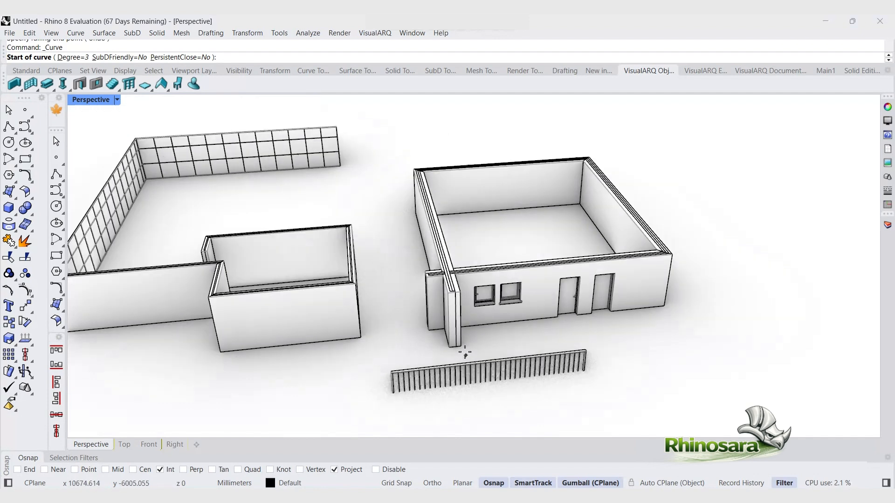
pyautogui.click(571, 411)
pyautogui.click(619, 280)
pyautogui.click(665, 343)
pyautogui.click(665, 404)
pyautogui.click(753, 372)
pyautogui.click(790, 262)
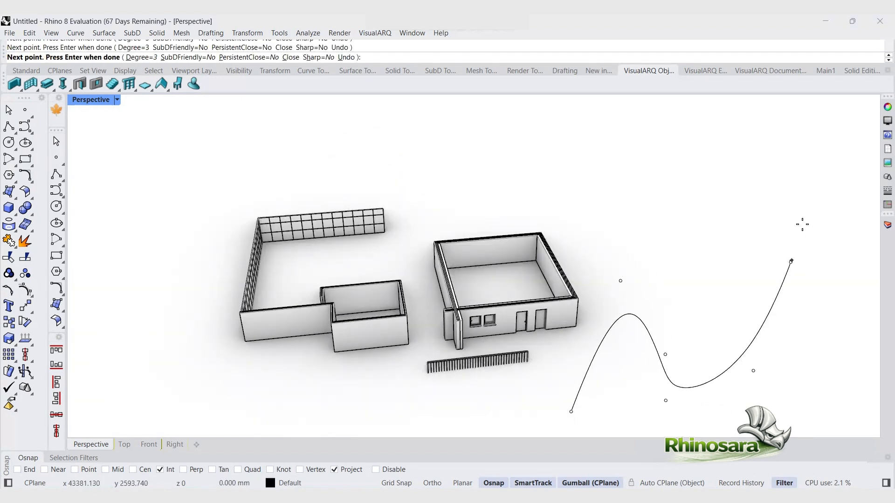
pyautogui.rightClick(801, 225)
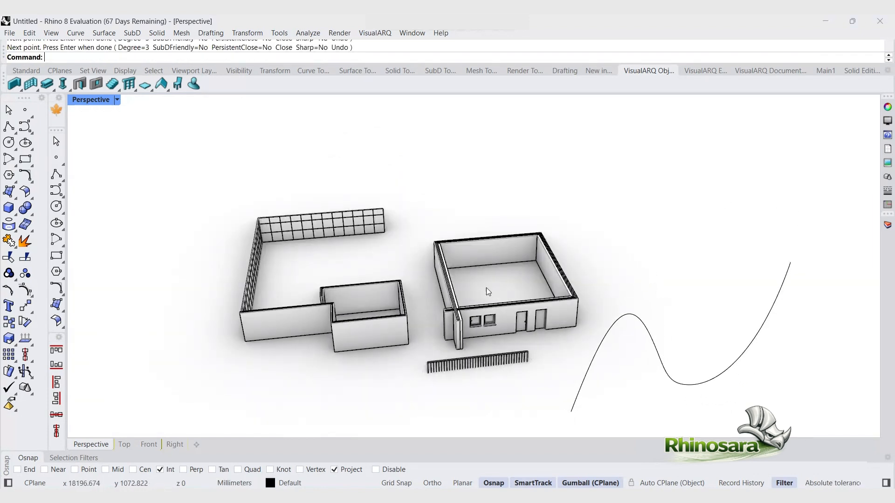
# Step: Create a railing from the wavy curve using the railing From Curves option
pyautogui.click(130, 85)
pyautogui.press('Escape')
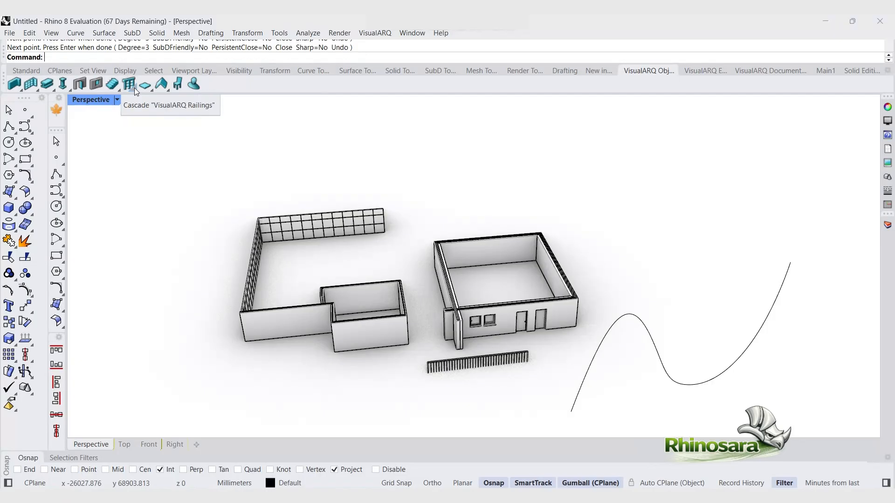
pyautogui.rightClick(135, 88)
pyautogui.click(147, 123)
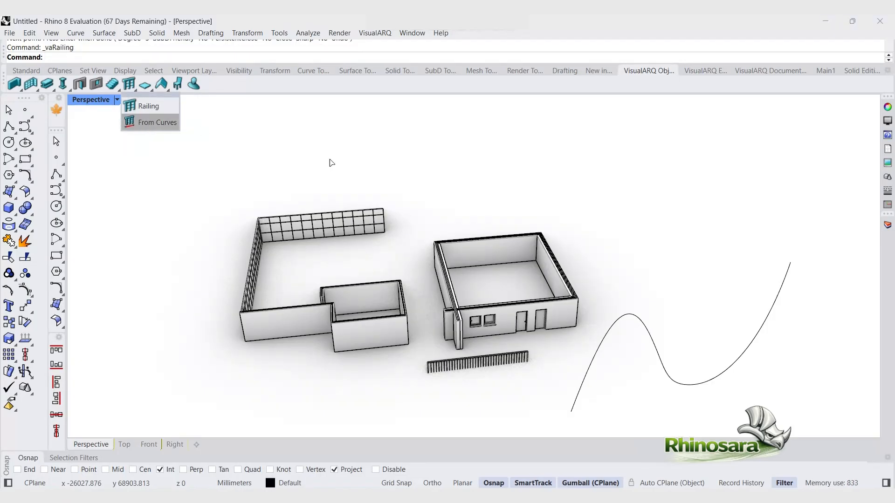
pyautogui.click(748, 349)
pyautogui.press('Return')
pyautogui.moveTo(745, 354); pyautogui.dragTo(713, 334, button='right')
pyautogui.press('Escape')
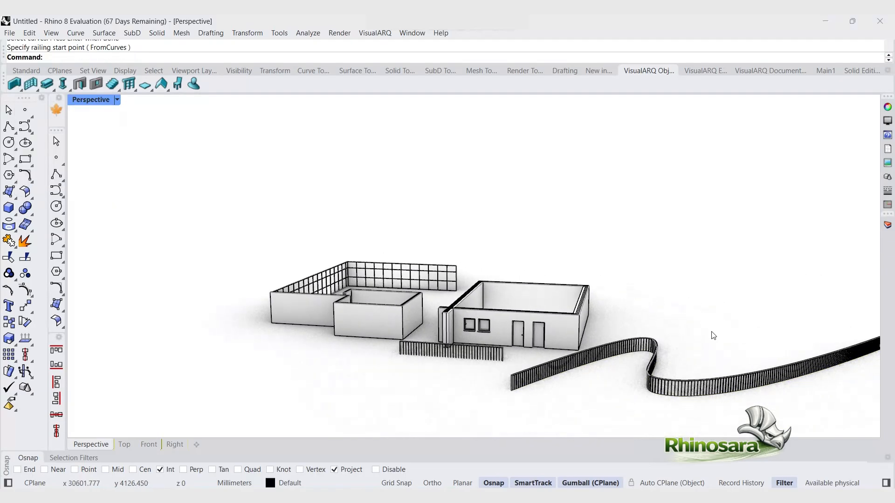
# Step: Open the railing styles and create a new railing style
pyautogui.click(110, 83)
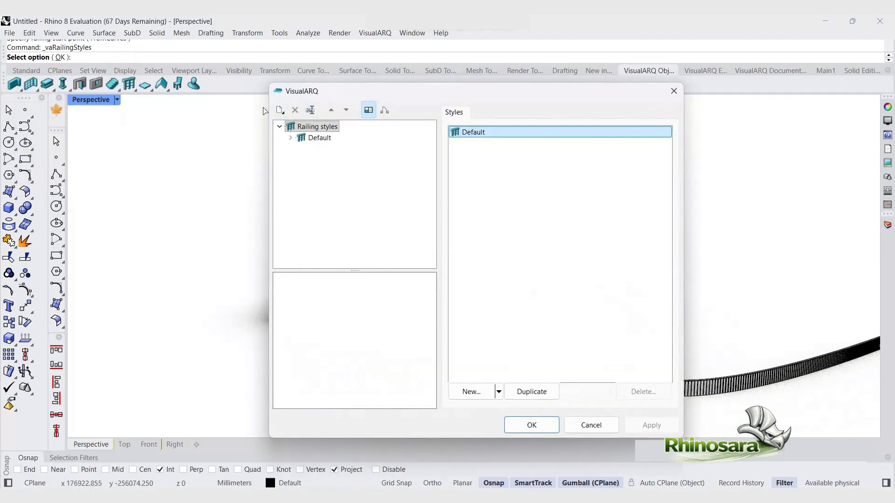
pyautogui.click(281, 110)
pyautogui.click(313, 128)
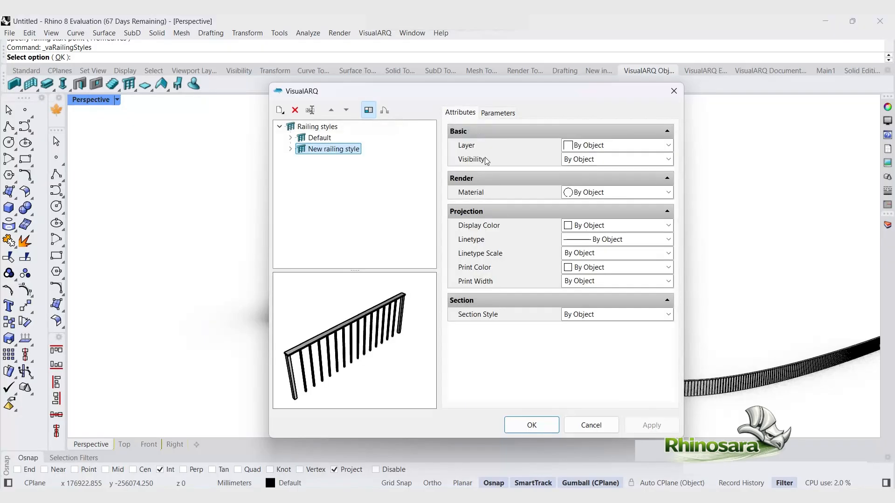
# Step: Review the new railing style's parameters, attributes and Section Style options
pyautogui.click(499, 113)
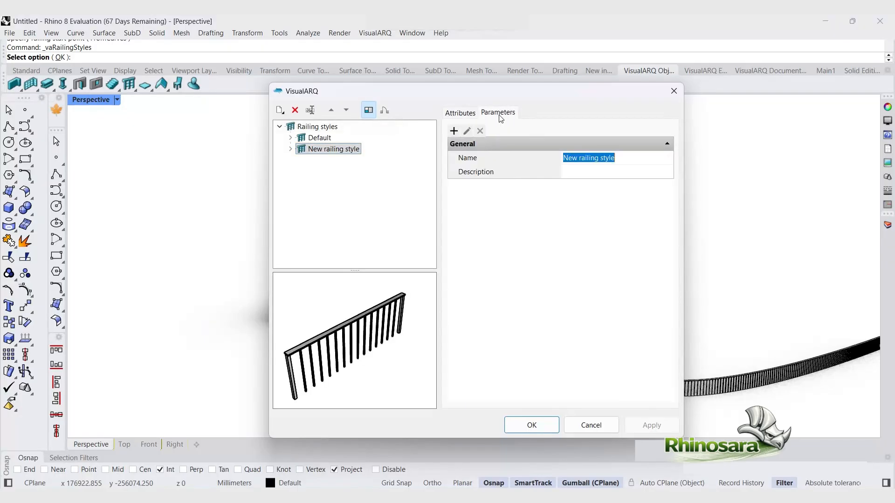
pyautogui.click(459, 115)
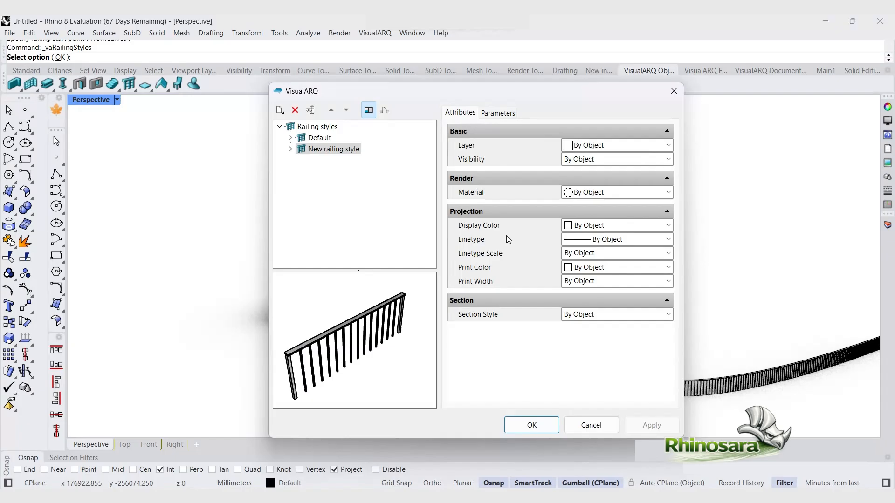
pyautogui.click(584, 317)
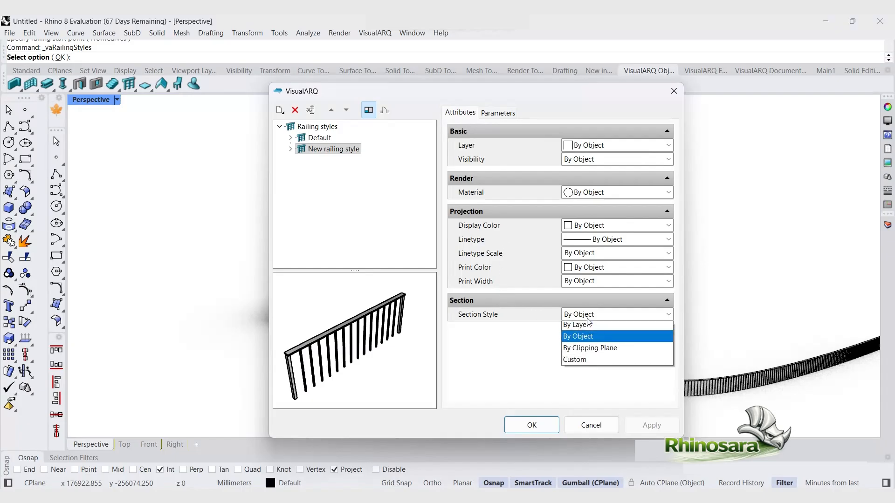
pyautogui.click(583, 306)
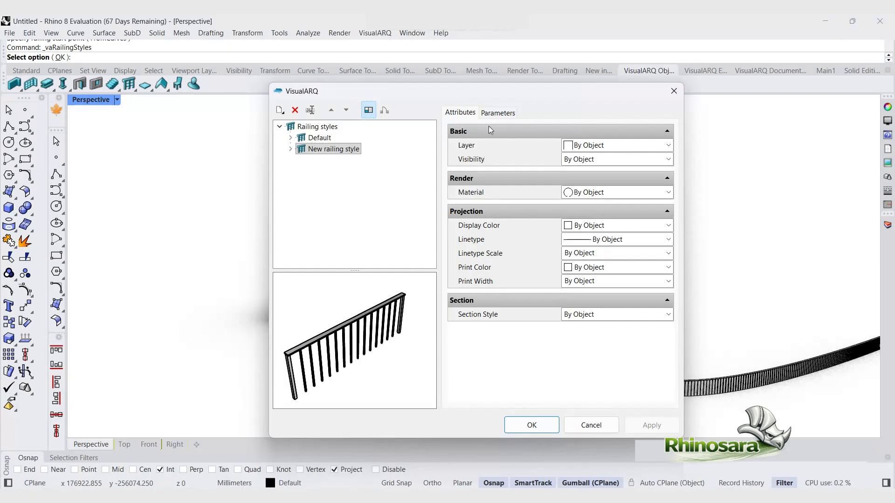
# Step: Switch the railing style preview between the 3D and plan views
pyautogui.click(369, 111)
pyautogui.click(369, 111)
pyautogui.click(386, 111)
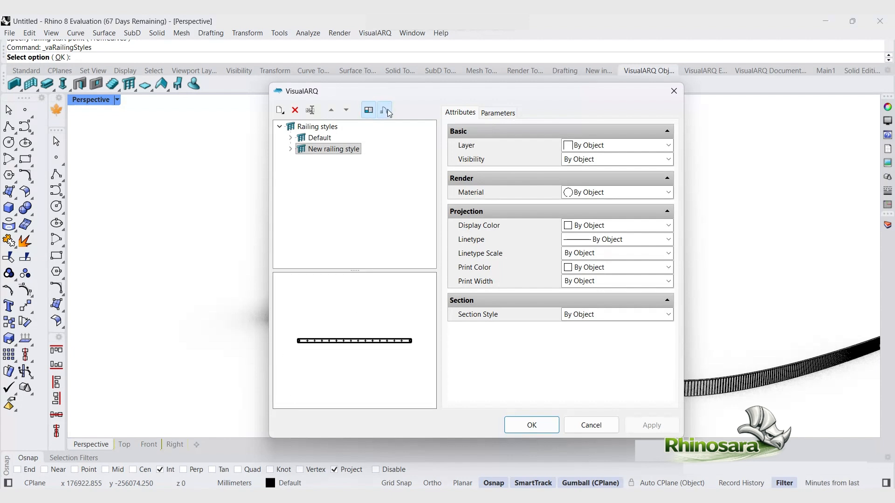
pyautogui.click(372, 111)
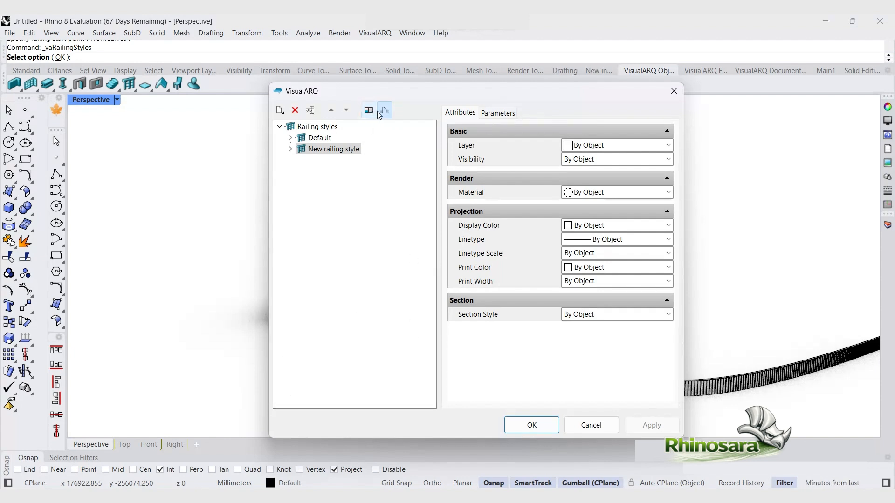
pyautogui.click(371, 108)
pyautogui.click(385, 112)
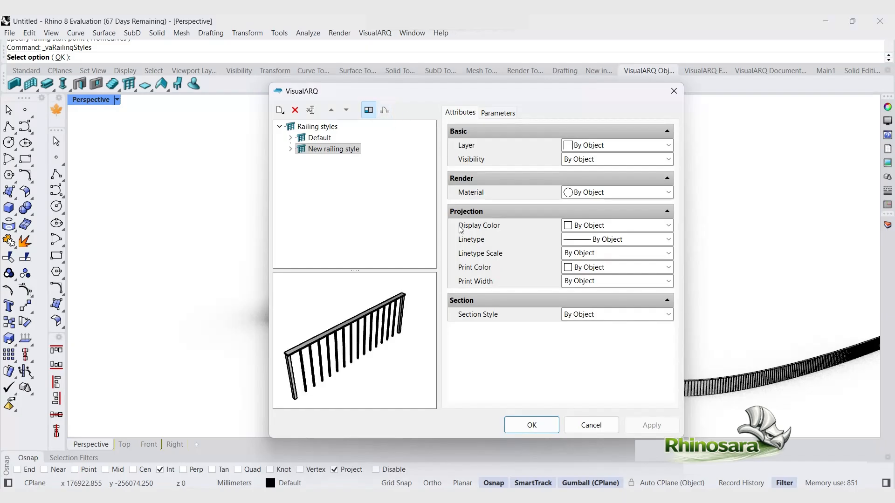
# Step: Try adding a custom parameter to the new railing style, then close the parameter dialog
pyautogui.click(511, 113)
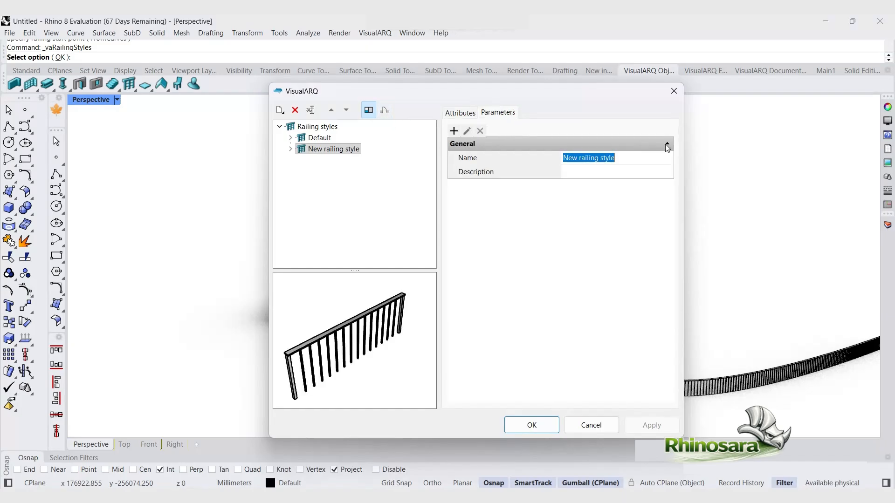
pyautogui.doubleClick(666, 144)
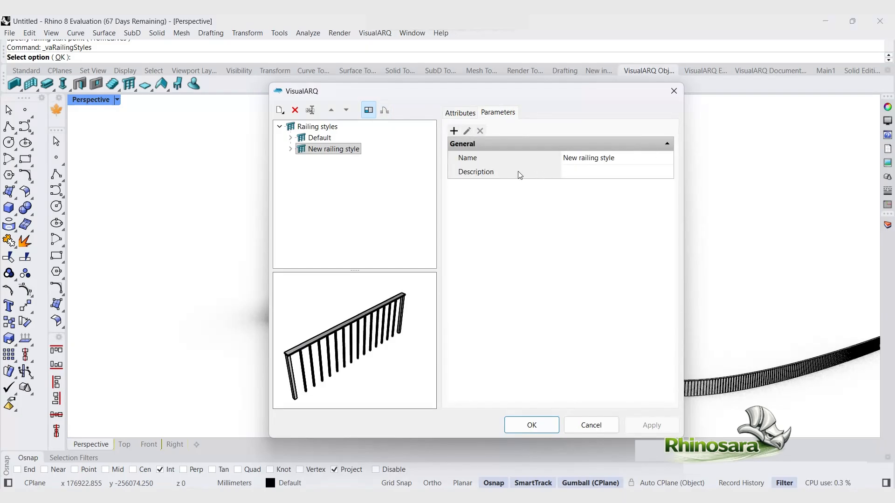
pyautogui.click(454, 131)
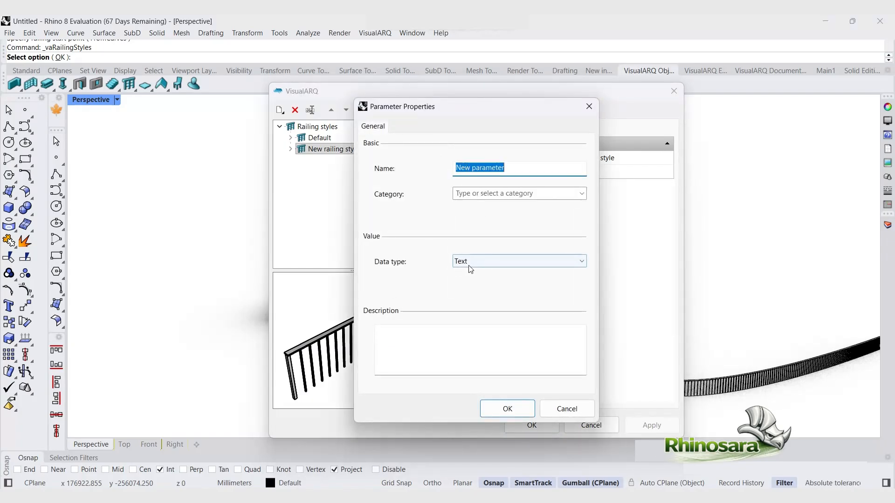
pyautogui.click(589, 106)
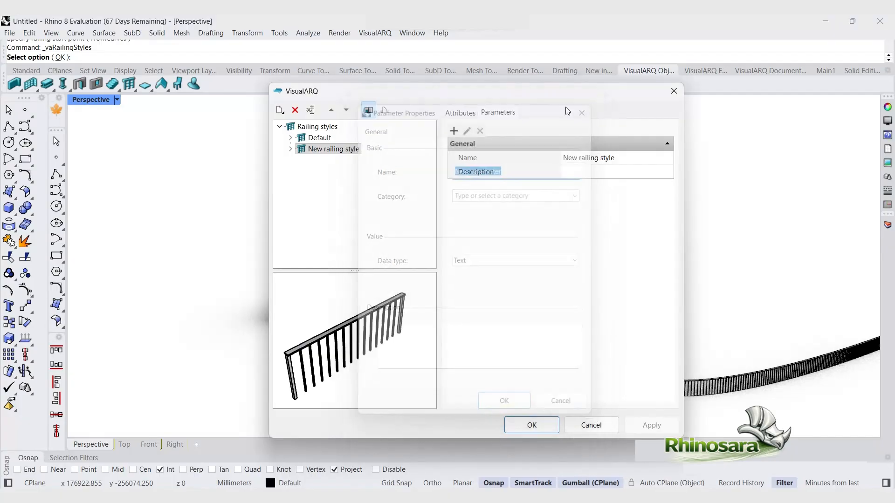
# Step: Check the Section Style options and confirm the railing styles dialog
pyautogui.click(460, 114)
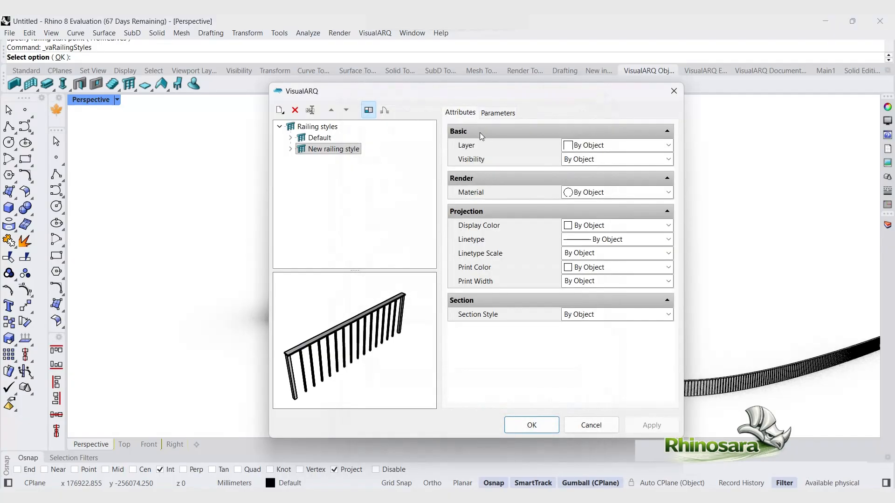
pyautogui.click(669, 315)
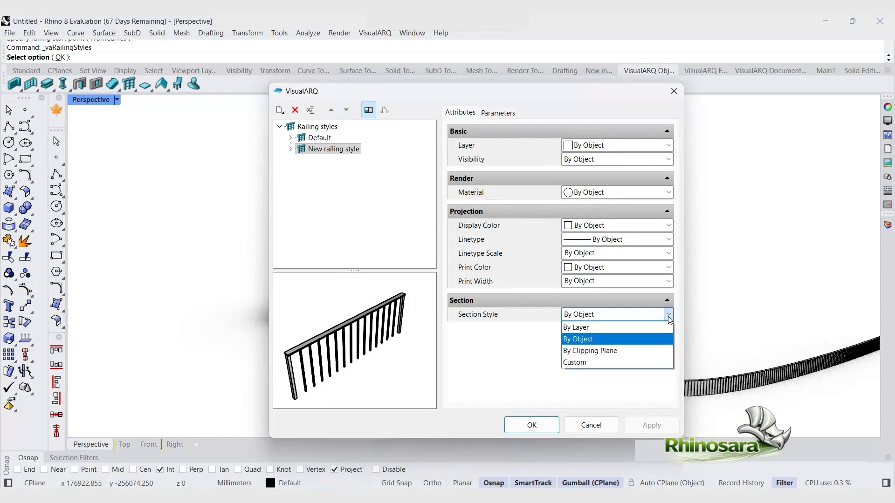
pyautogui.click(668, 317)
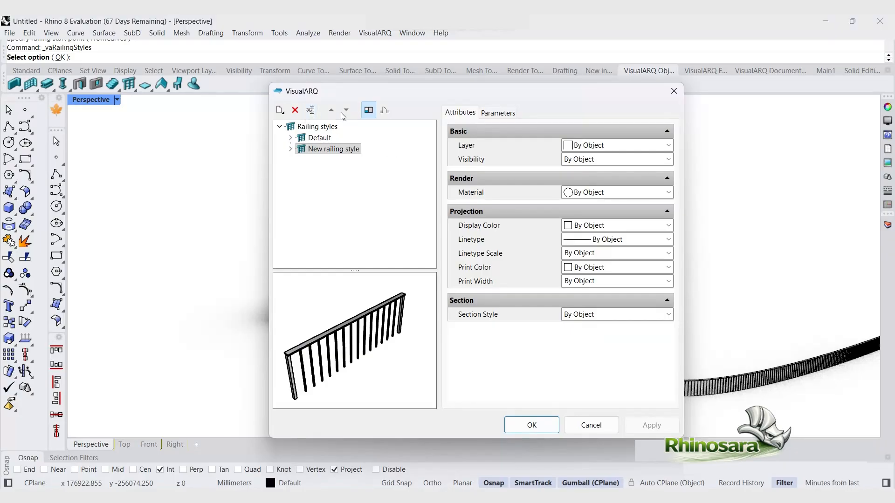
pyautogui.click(530, 425)
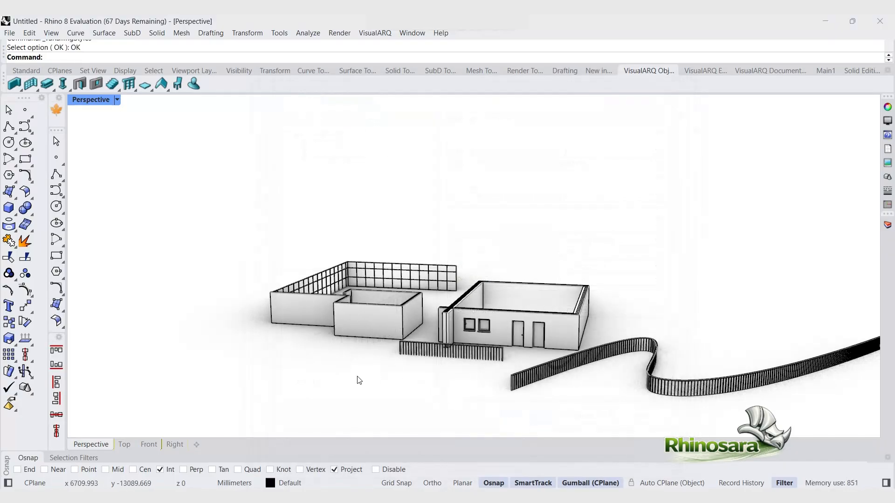
# Step: Insert a straight stair in front of the buildings
pyautogui.click(114, 85)
pyautogui.click(205, 365)
pyautogui.click(251, 395)
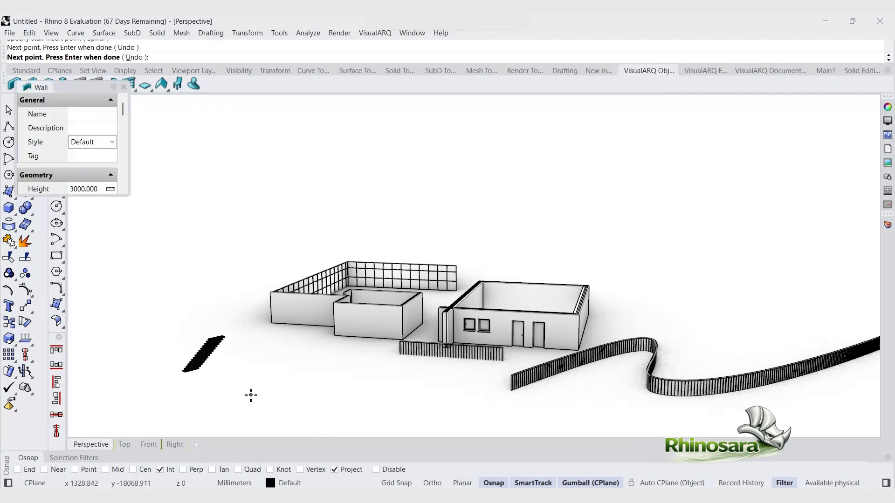
pyautogui.scroll(-4, 180, 406)
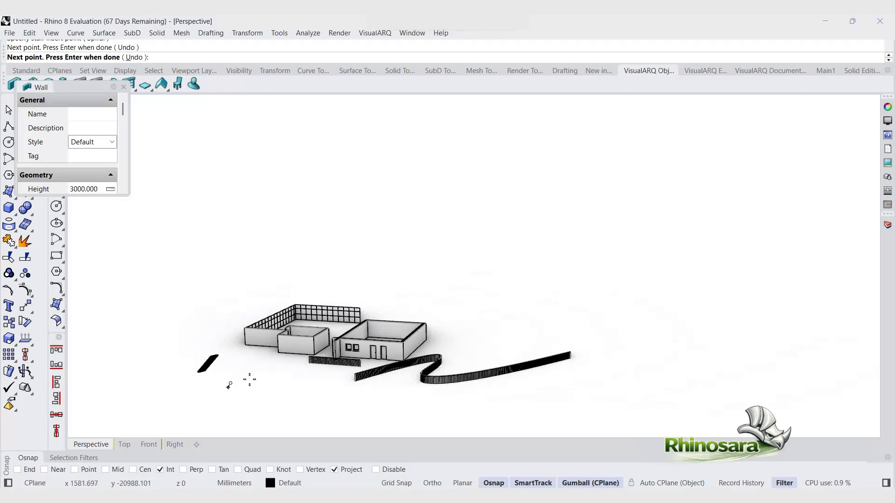
pyautogui.scroll(4, 275, 399)
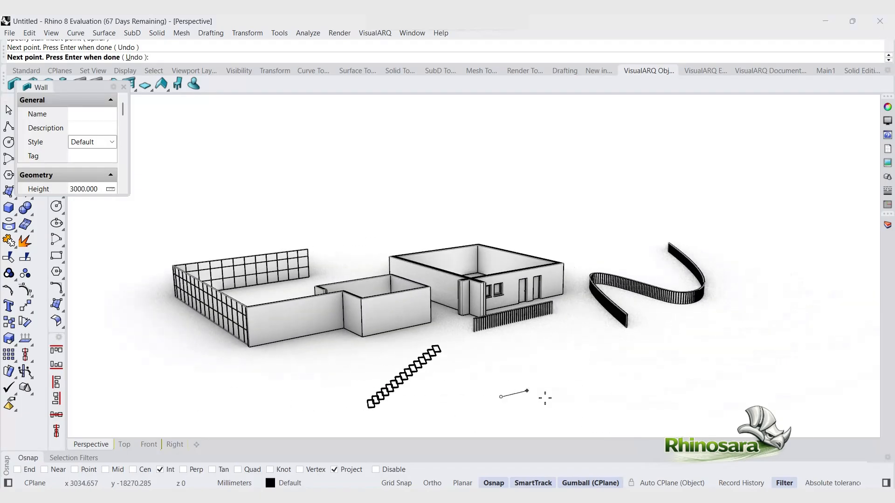
pyautogui.scroll(-4, 461, 368)
pyautogui.scroll(3, 460, 384)
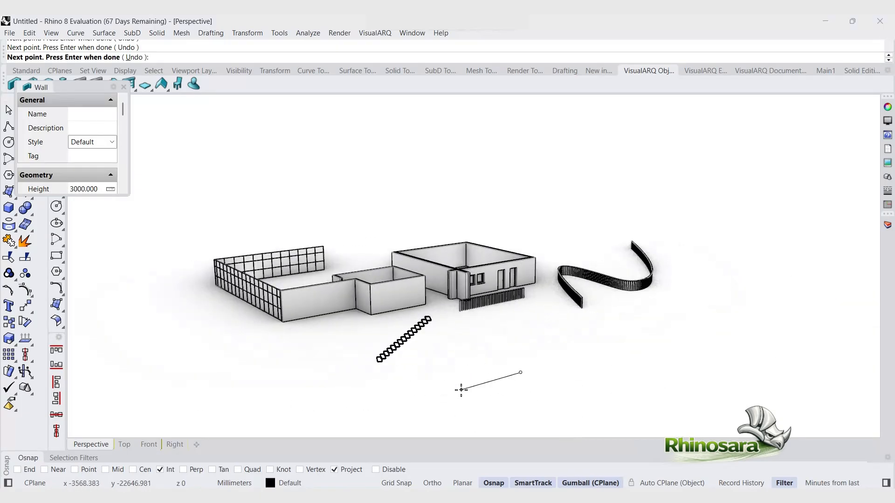
pyautogui.click(460, 389)
pyautogui.press('Escape')
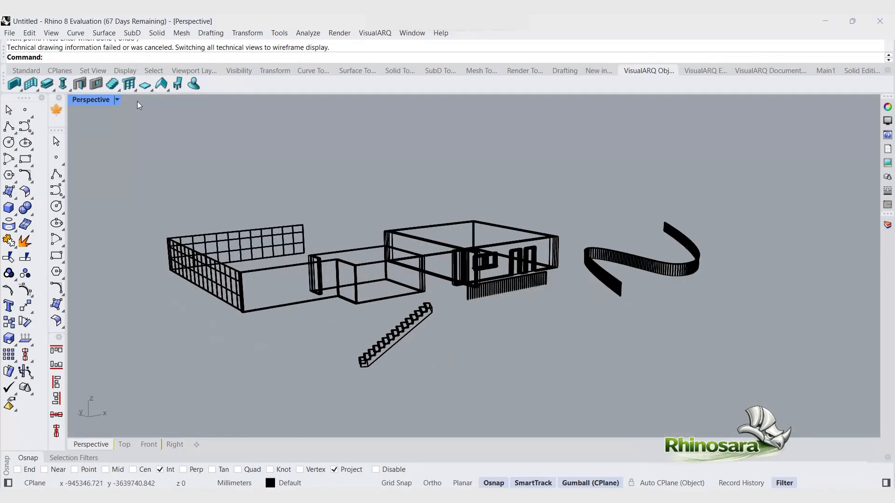
# Step: Set the Perspective viewport display mode to Monochrome
pyautogui.click(118, 100)
pyautogui.click(163, 149)
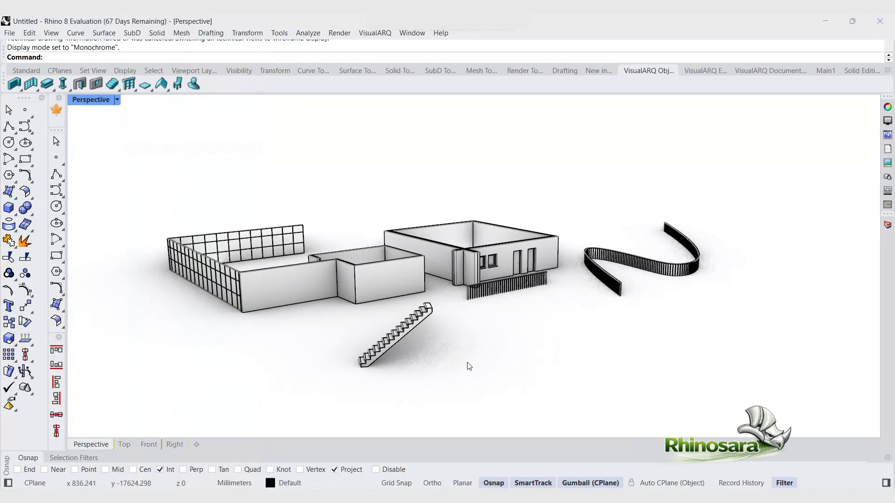
# Step: Insert a spiral stair beside the straight stair, setting its centre and end direction
pyautogui.click(113, 85)
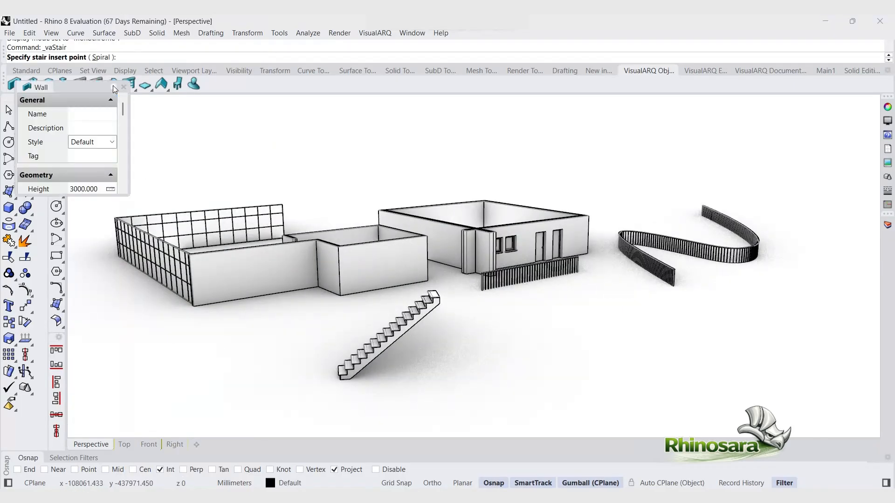
pyautogui.press('Escape')
pyautogui.click(116, 88)
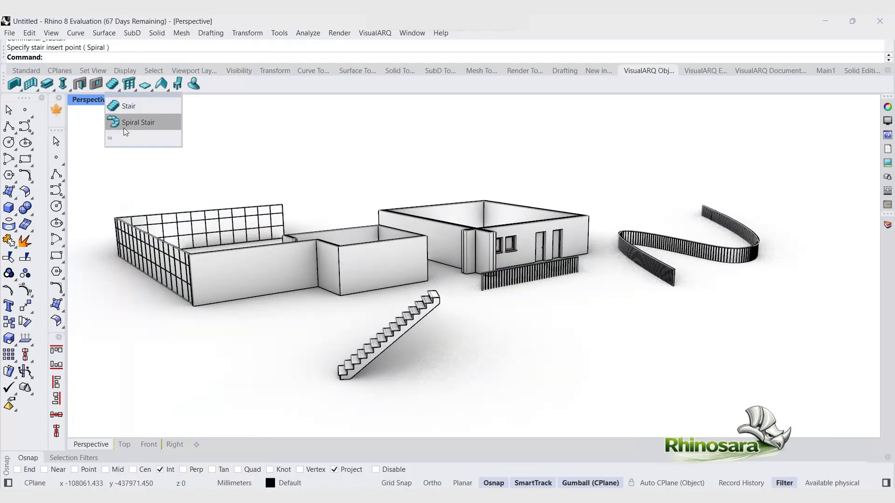
pyautogui.click(124, 128)
pyautogui.click(511, 374)
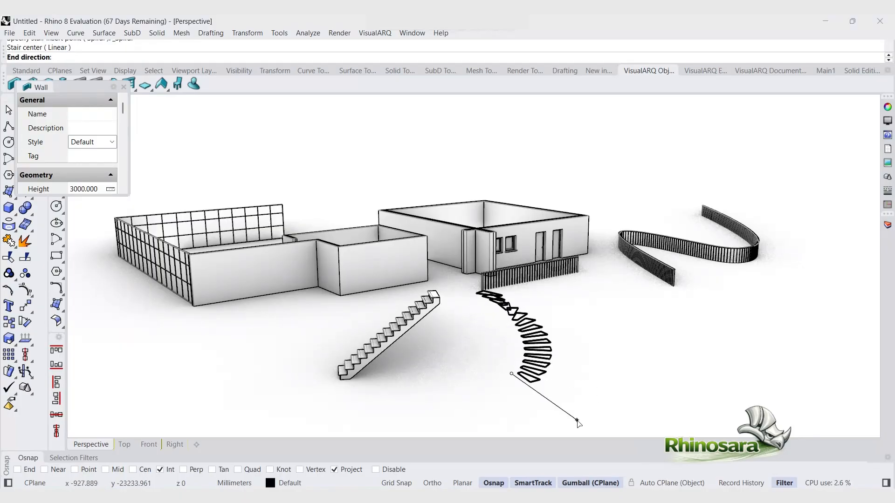
pyautogui.click(577, 420)
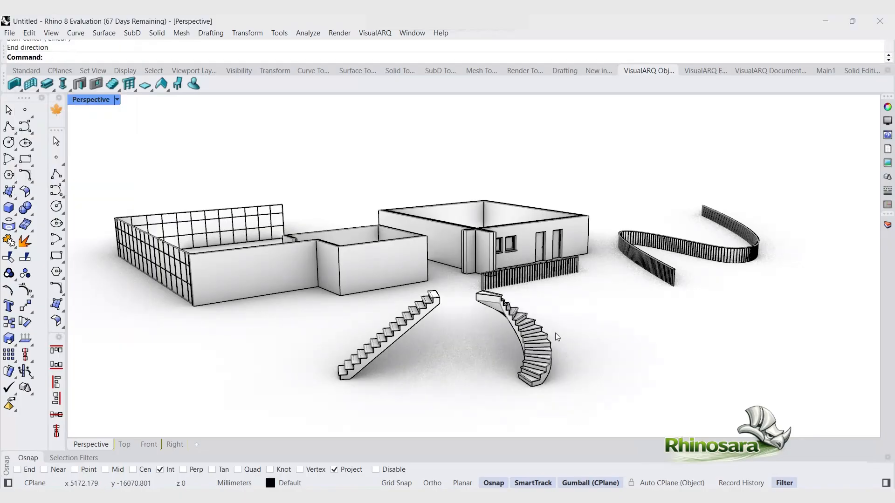
# Step: Draw a slab across the top of the main building between two of its opposite wall corners
pyautogui.click(146, 85)
pyautogui.moveTo(515, 221); pyautogui.dragTo(504, 243, button='right')
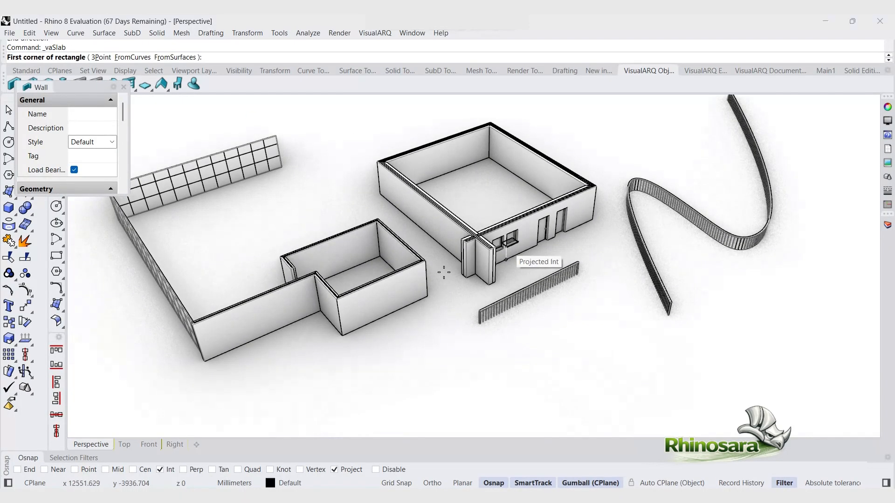
pyautogui.scroll(-2, 425, 283)
pyautogui.scroll(7, 473, 173)
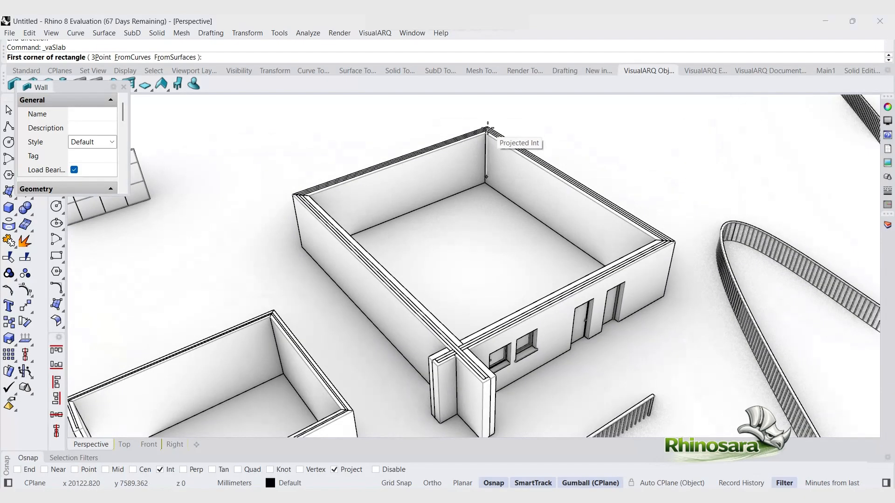
pyautogui.click(488, 123)
pyautogui.press('Escape')
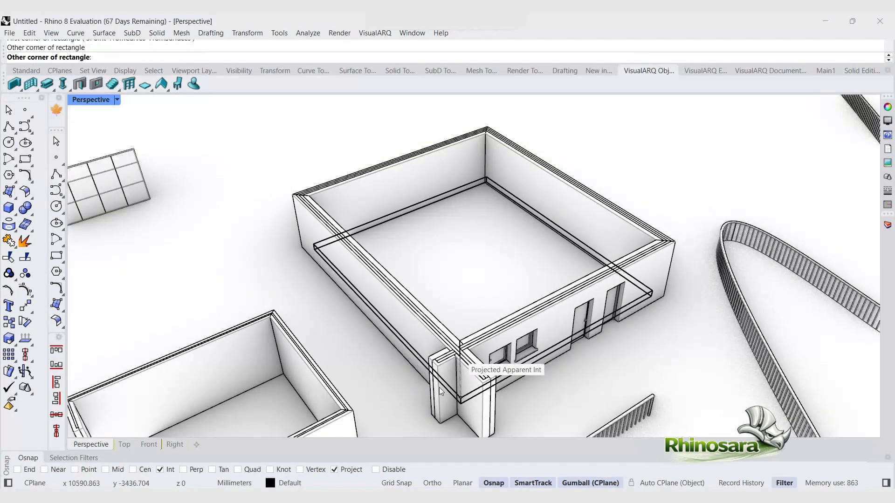
pyautogui.press('Return')
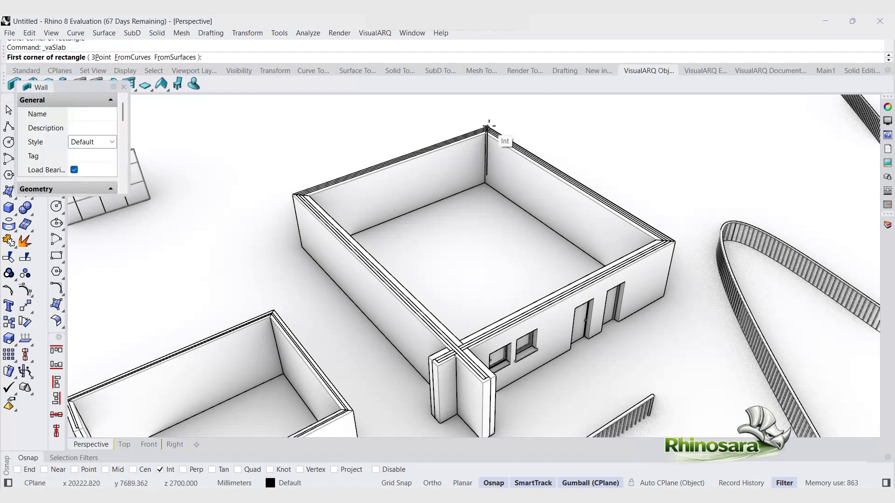
pyautogui.click(488, 125)
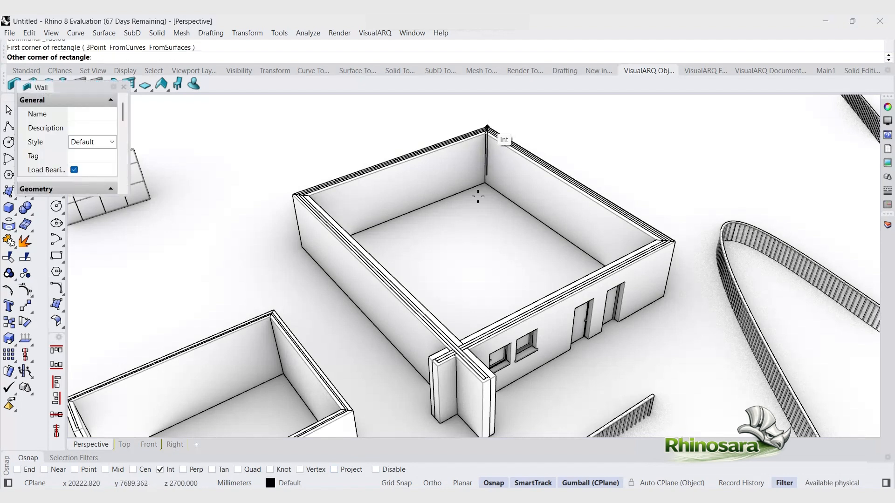
pyautogui.click(459, 347)
pyautogui.moveTo(486, 319); pyautogui.dragTo(465, 291, button='right')
pyautogui.press('Escape')
pyautogui.click(438, 329)
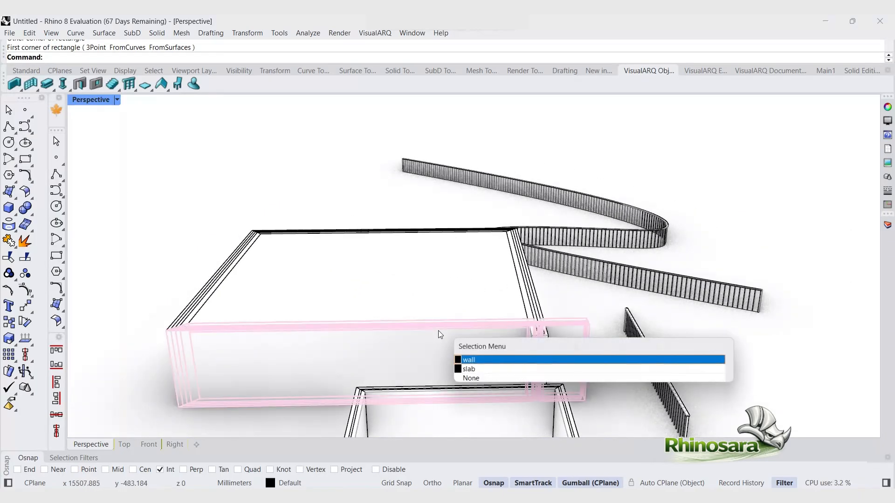
pyautogui.click(470, 362)
pyautogui.moveTo(410, 345); pyautogui.dragTo(392, 352)
pyautogui.hotkey('ctrl', 'z')
pyautogui.click(414, 354)
pyautogui.scroll(3, 387, 335)
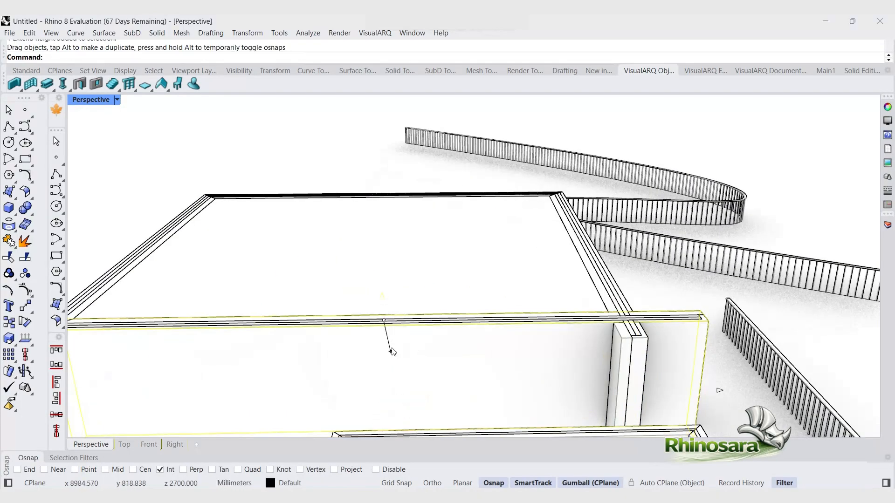
pyautogui.press('Escape')
# Step: Inspect the new slab on the main building from several angles
pyautogui.scroll(5, 440, 292)
pyautogui.scroll(-3, 440, 317)
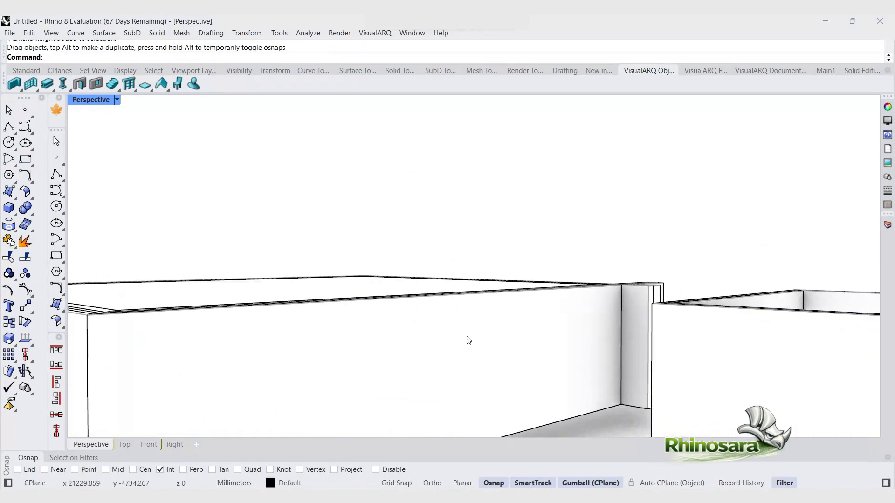
pyautogui.click(465, 339)
pyautogui.moveTo(479, 265); pyautogui.dragTo(572, 347)
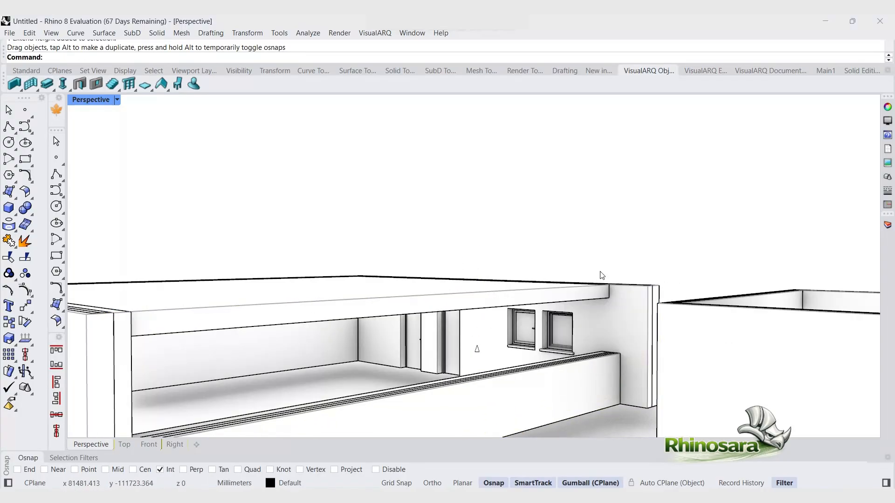
pyautogui.scroll(-5, 601, 274)
pyautogui.moveTo(577, 281); pyautogui.dragTo(300, 268, button='right')
pyautogui.scroll(5, 300, 275)
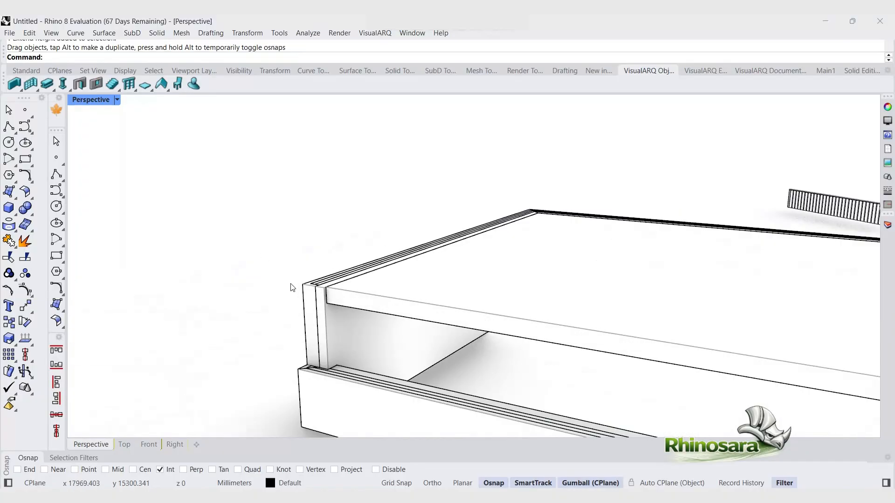
pyautogui.scroll(-3, 293, 302)
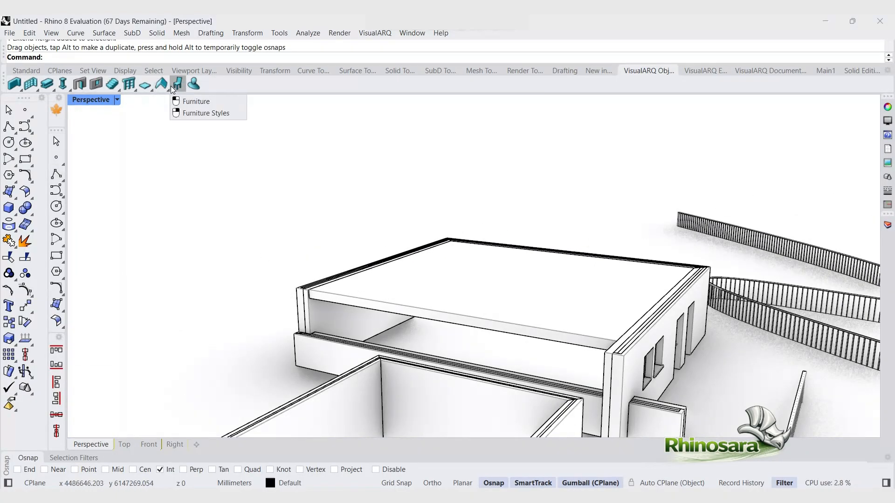
# Step: Place a default column in front of the main building, setting its insert point and direction
pyautogui.click(64, 85)
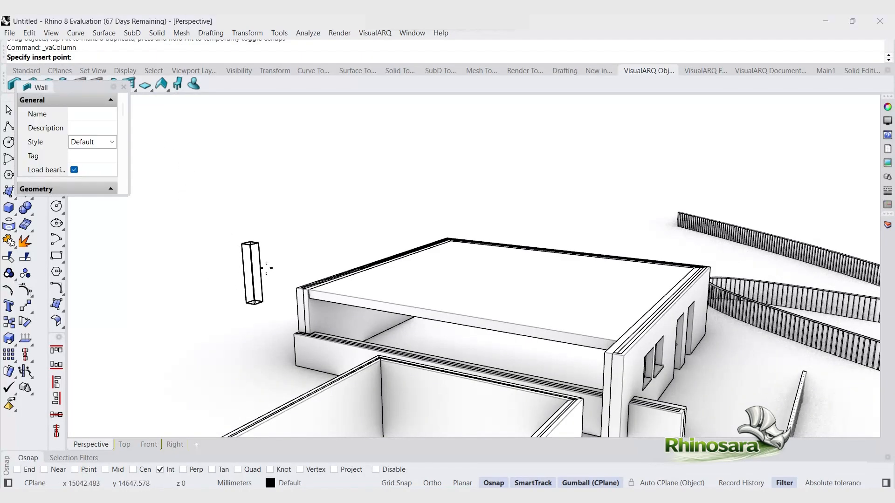
pyautogui.scroll(-5, 266, 268)
pyautogui.scroll(3, 457, 335)
pyautogui.click(456, 342)
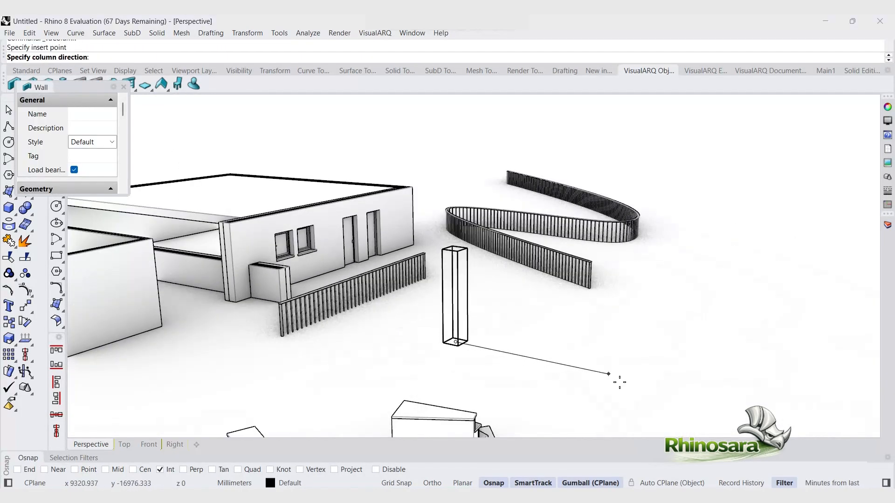
pyautogui.click(419, 360)
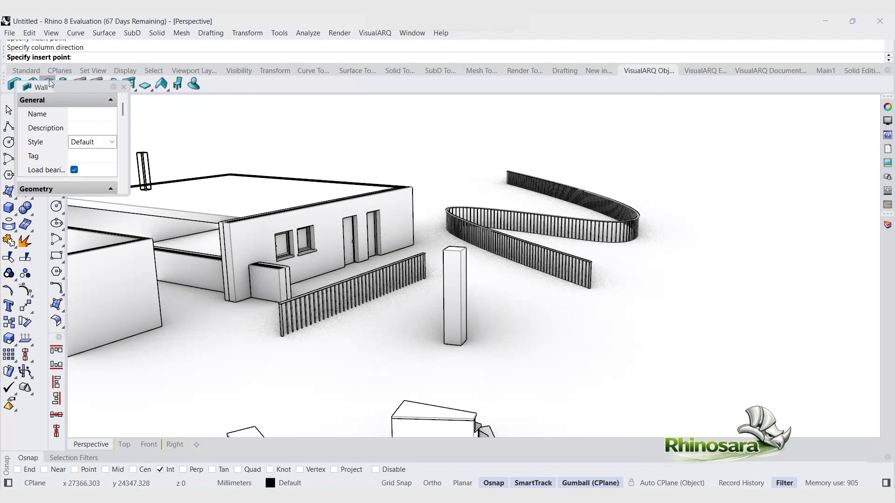
# Step: Open the column styles and start a new column style named c2
pyautogui.rightClick(64, 85)
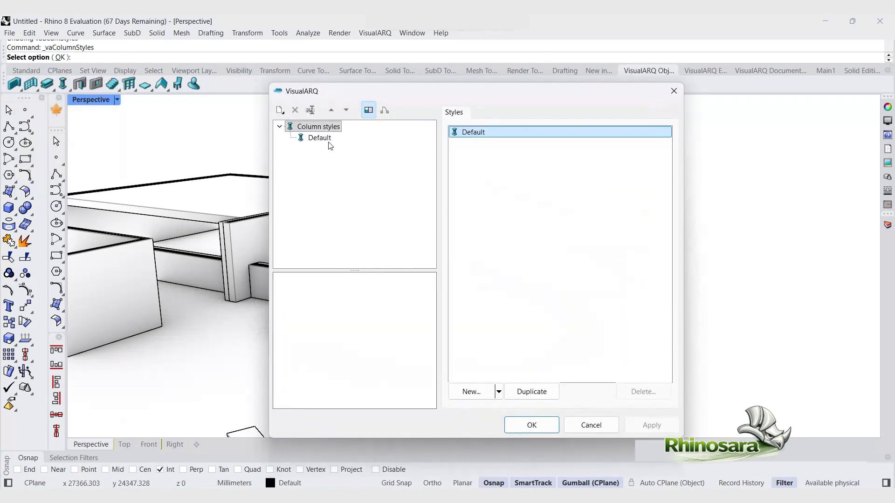
pyautogui.click(328, 143)
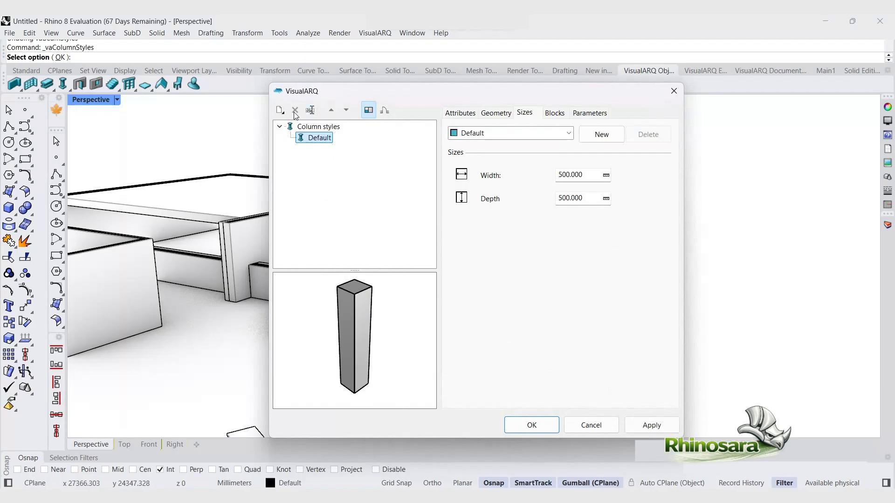
pyautogui.click(306, 126)
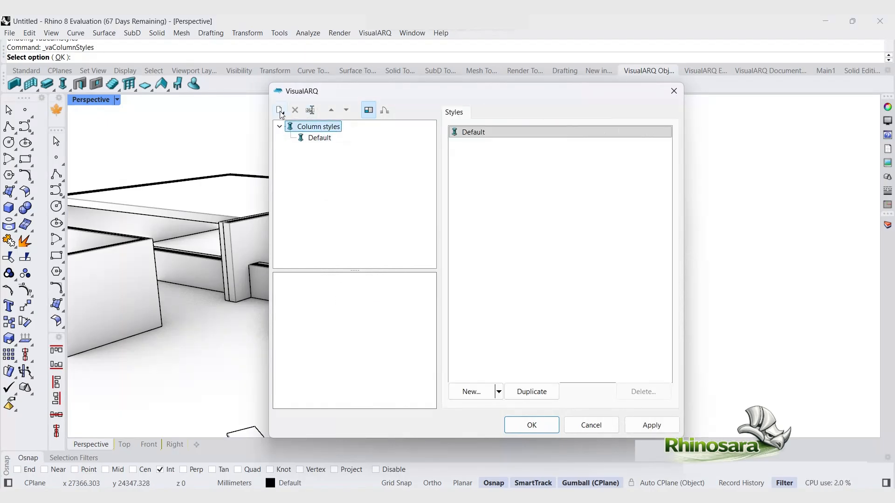
pyautogui.click(279, 111)
pyautogui.click(312, 125)
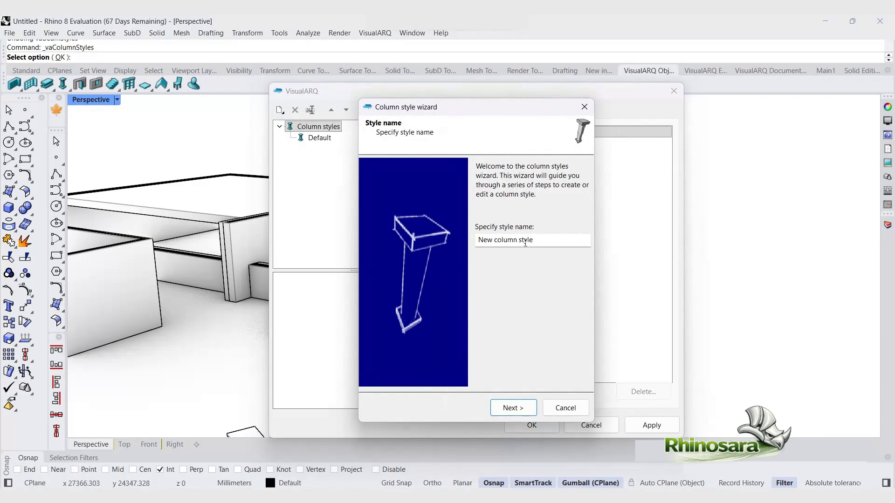
pyautogui.tripleClick(551, 245)
pyautogui.write('c2')
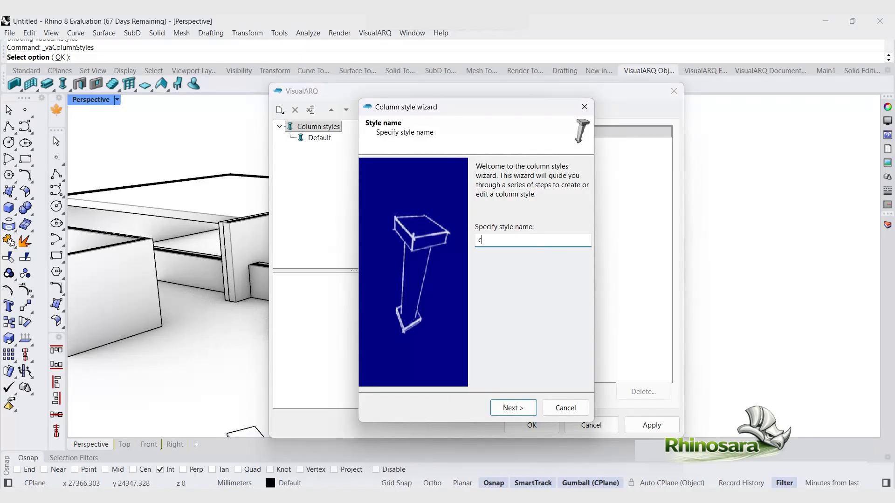
pyautogui.click(510, 408)
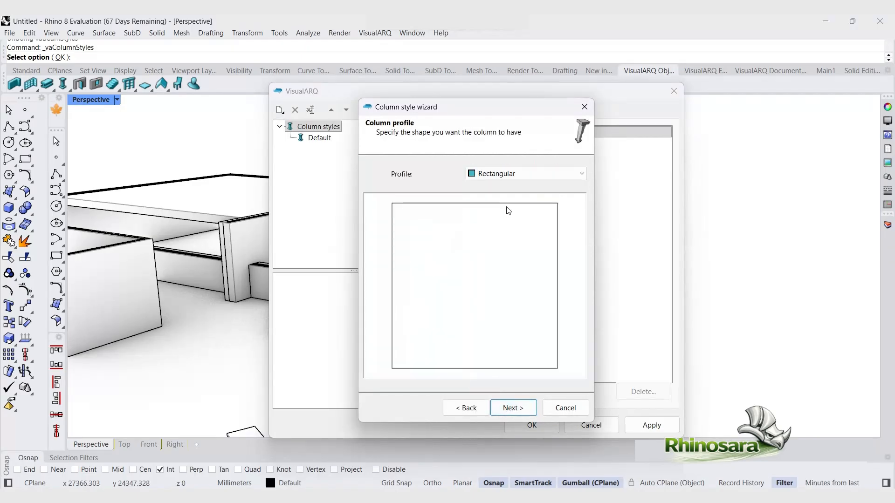
# Step: Set the c2 column profile to Circular Hollow and step through the size and coating pages
pyautogui.click(544, 175)
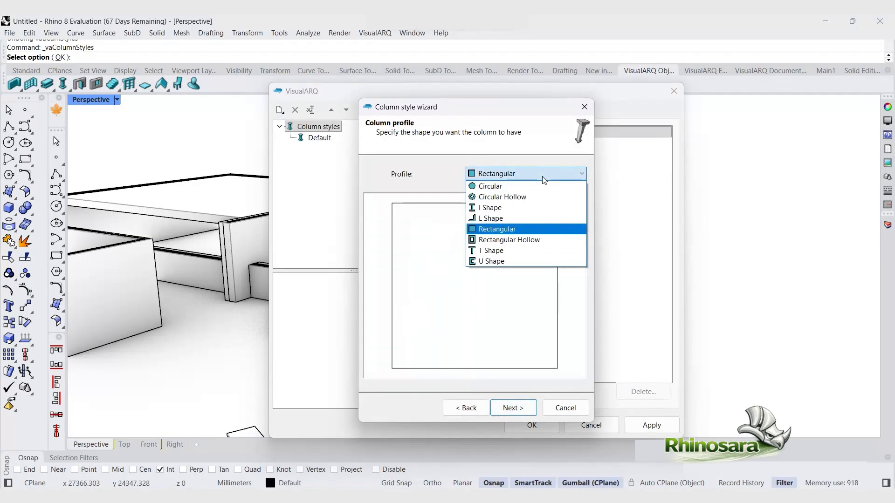
pyautogui.click(501, 197)
pyautogui.click(510, 408)
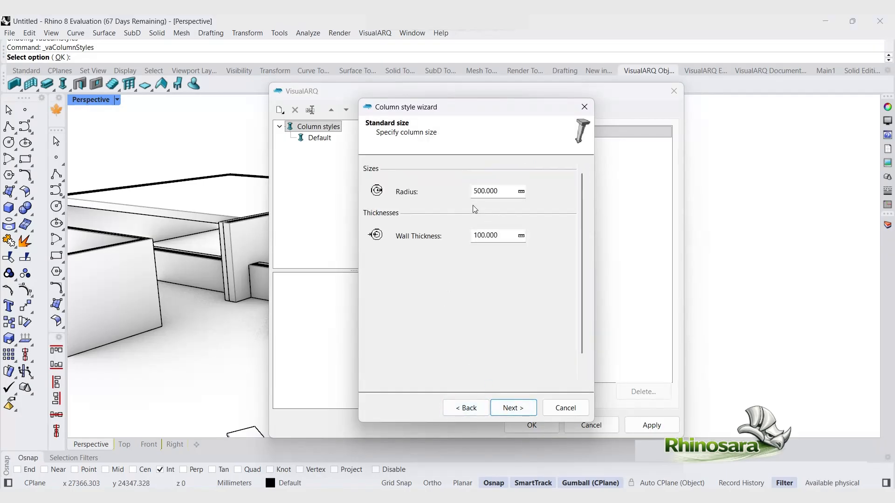
pyautogui.click(522, 411)
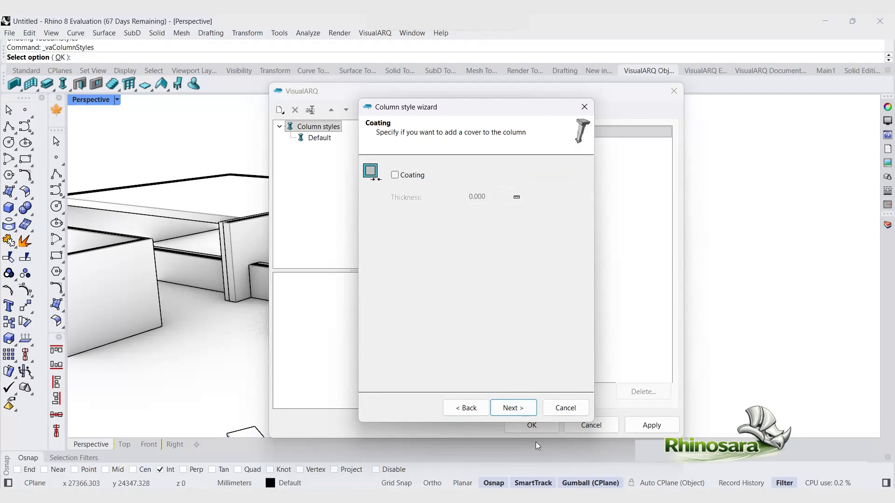
pyautogui.click(514, 410)
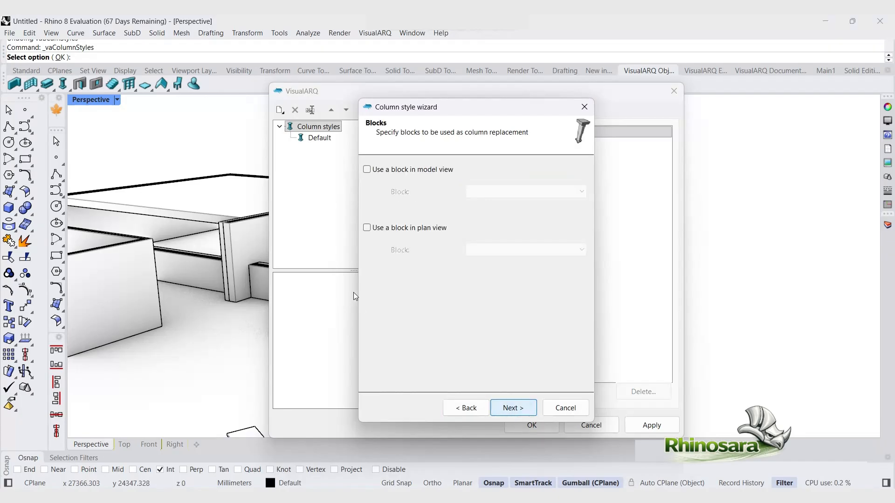
# Step: Try the block replacement options for c2, finish the wizard and confirm the column styles dialog
pyautogui.click(367, 170)
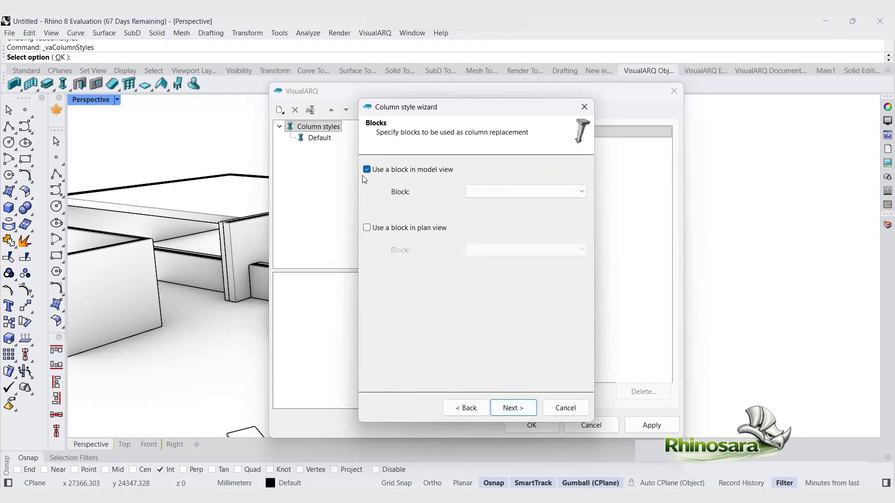
pyautogui.click(555, 192)
pyautogui.click(555, 192)
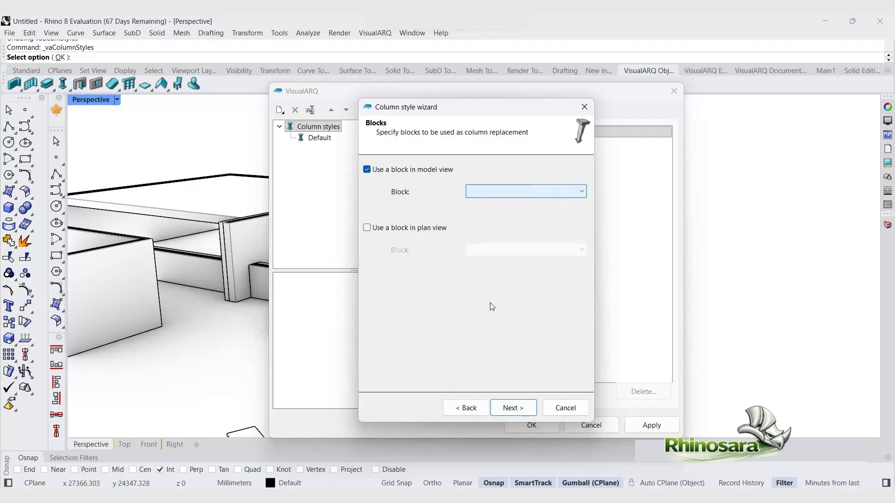
pyautogui.click(367, 228)
pyautogui.click(512, 408)
pyautogui.click(513, 408)
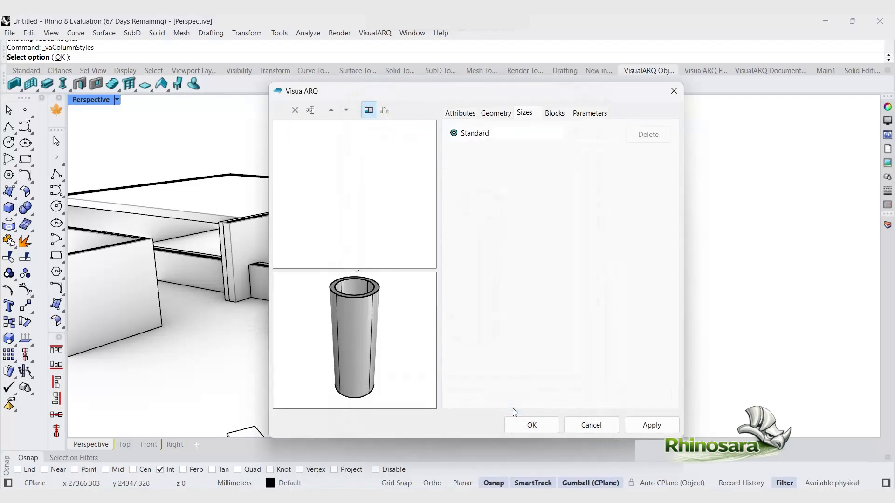
pyautogui.click(521, 424)
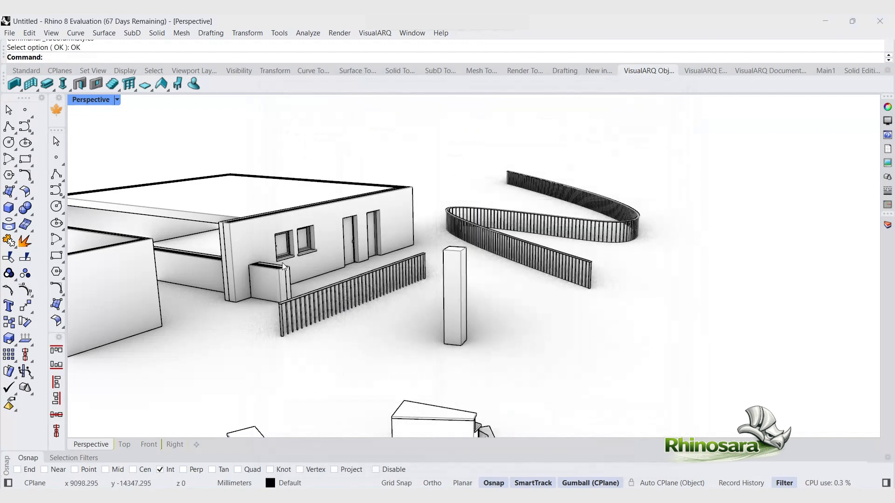
# Step: Place a column with the c2 style to the right of the first column, setting its insert point and direction
pyautogui.click(62, 83)
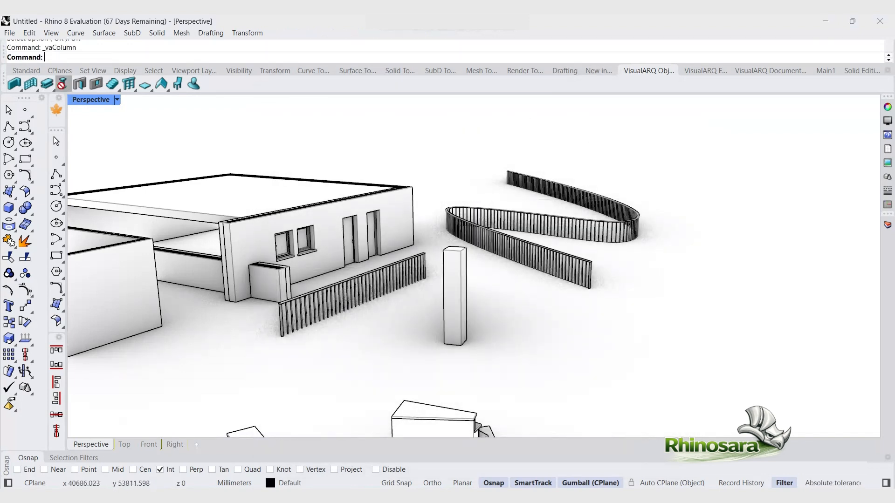
pyautogui.click(112, 142)
pyautogui.click(96, 159)
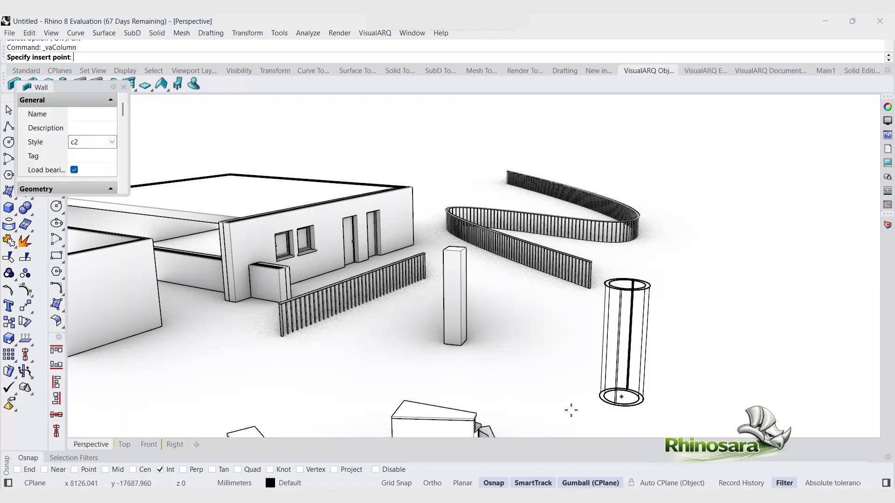
pyautogui.click(603, 373)
pyautogui.click(758, 355)
pyautogui.rightClick(564, 358)
pyautogui.click(572, 365)
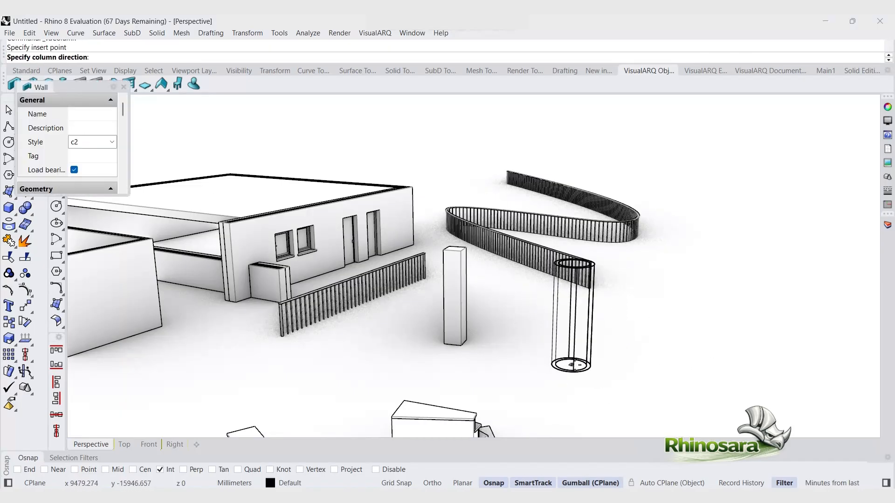
pyautogui.click(577, 365)
pyautogui.rightClick(608, 366)
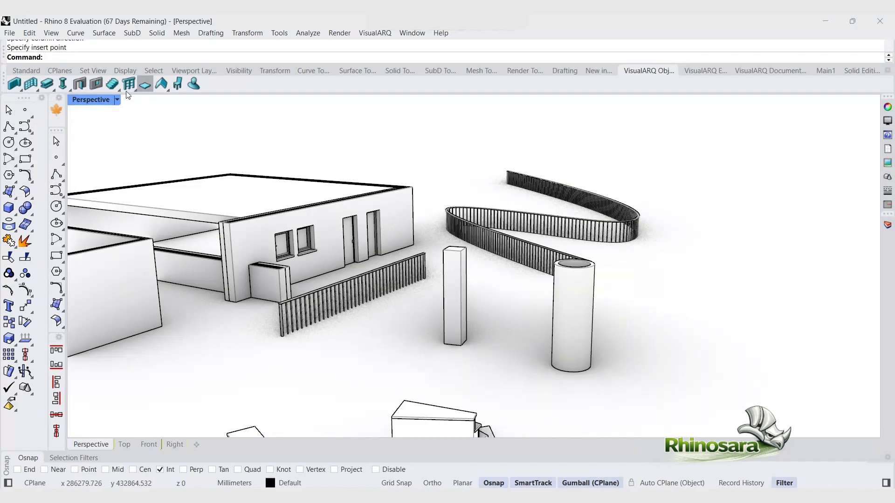
# Step: Open the window styles and start a new window style named w2
pyautogui.click(99, 84)
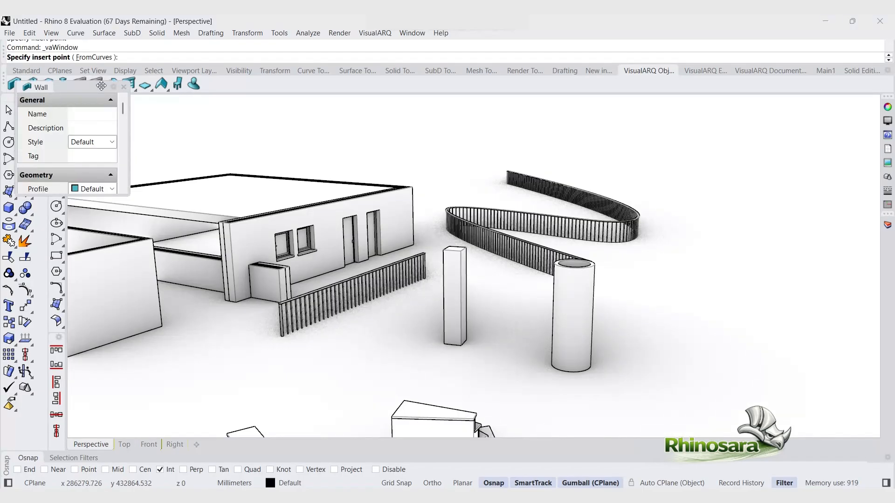
pyautogui.click(123, 88)
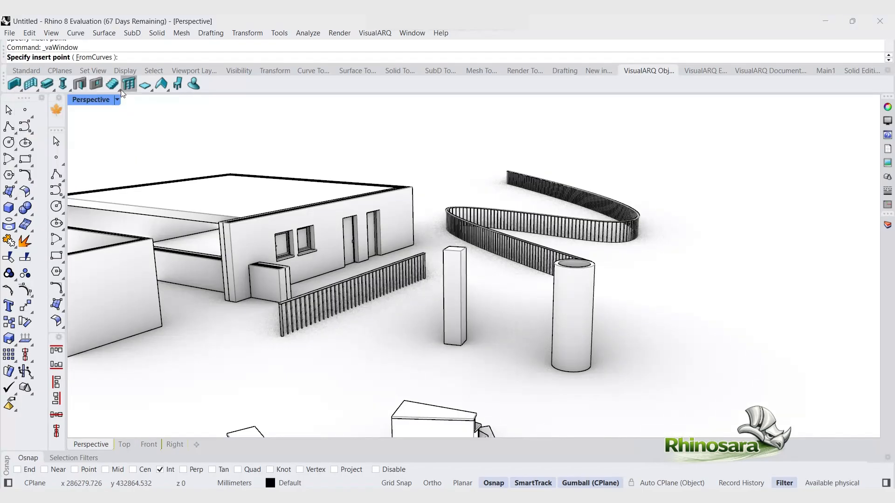
pyautogui.rightClick(95, 85)
pyautogui.click(280, 110)
pyautogui.click(336, 126)
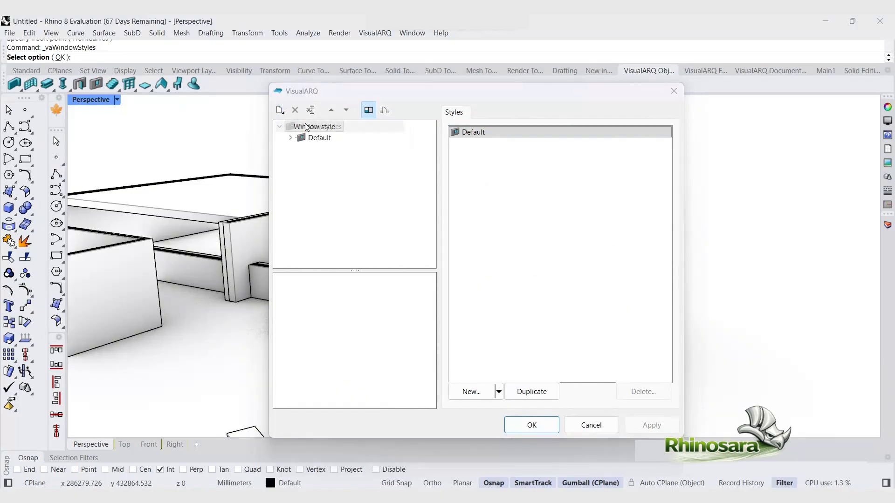
pyautogui.moveTo(520, 242); pyautogui.dragTo(449, 235)
pyautogui.write('w1')
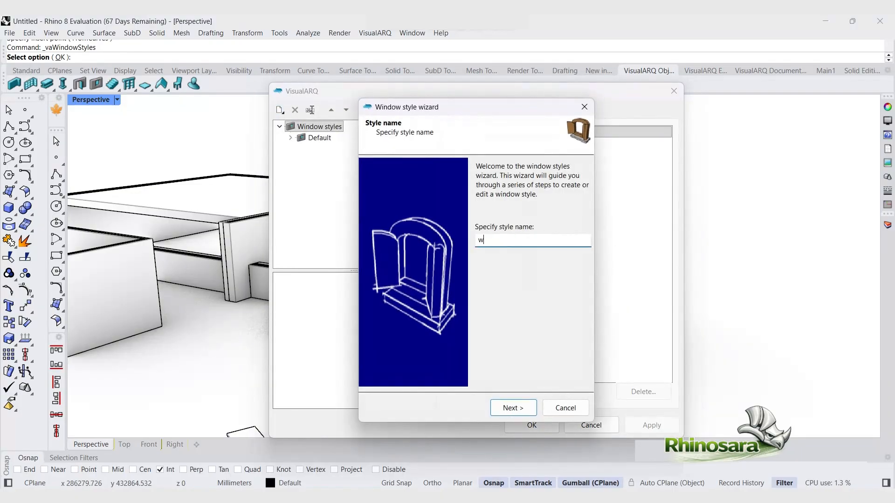
pyautogui.click(501, 407)
# Step: Set the w2 opening type to Hung and its structural opening profile to Gothic
pyautogui.click(503, 189)
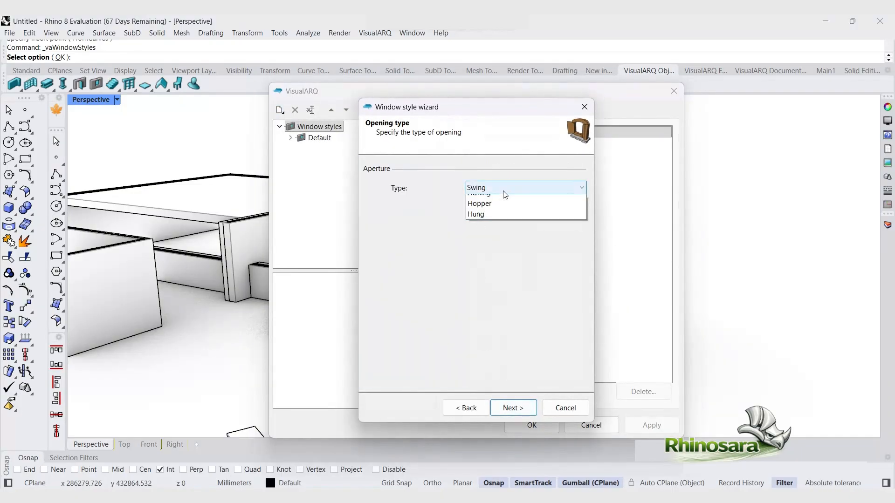
pyautogui.click(495, 244)
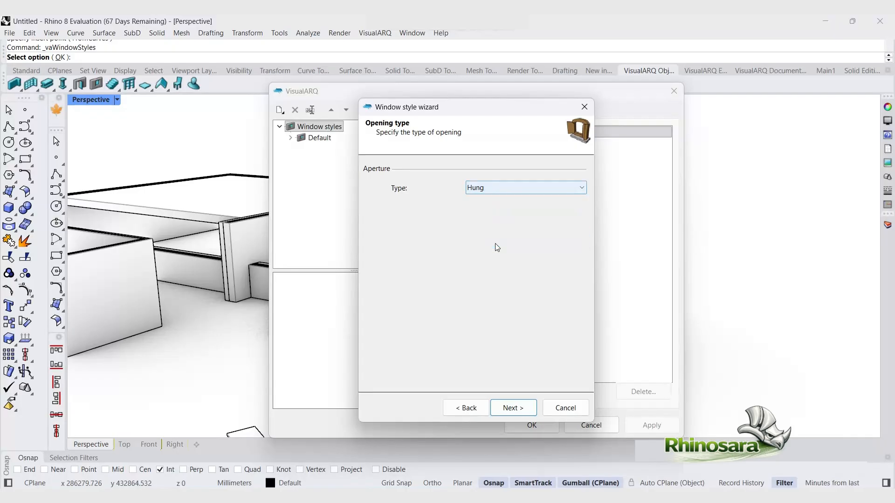
pyautogui.click(509, 410)
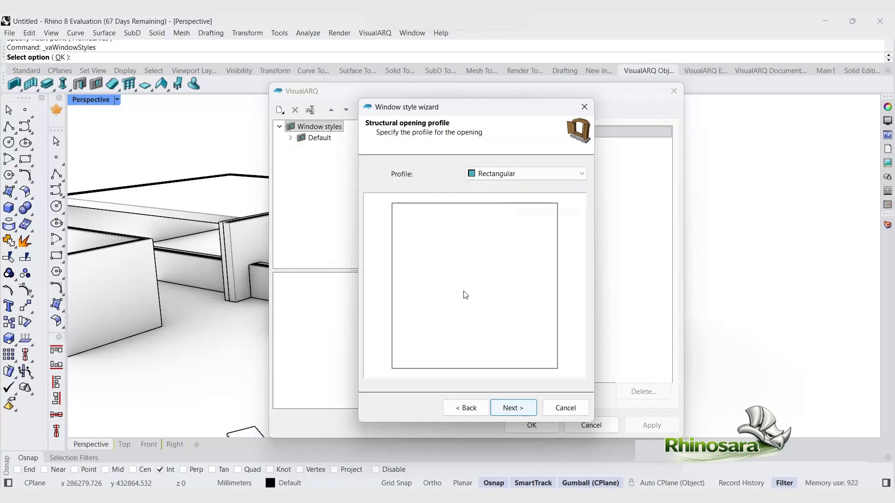
pyautogui.click(500, 178)
pyautogui.click(489, 206)
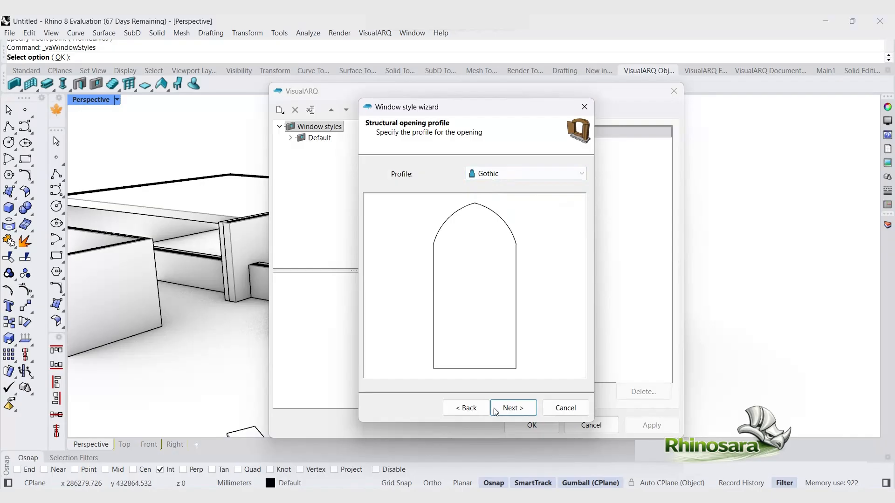
pyautogui.click(520, 411)
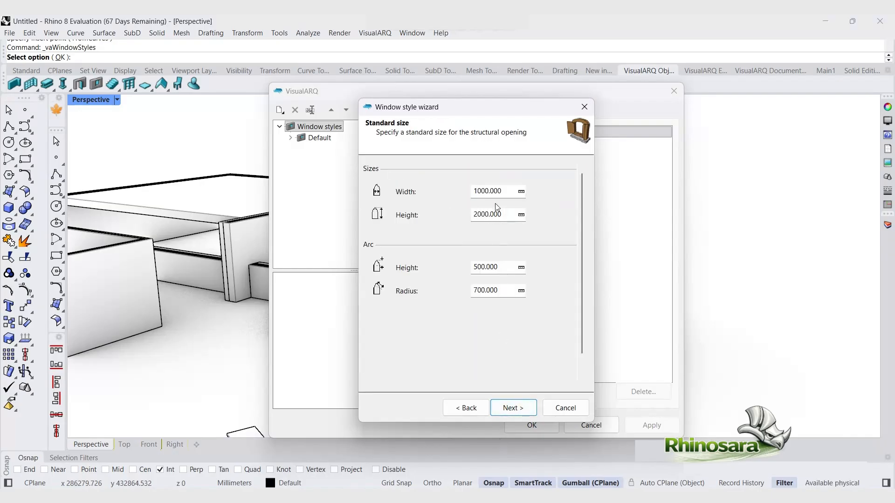
# Step: Step through the size, frame, stop, leaves, sill and blocks pages and finish the w2 wizard
pyautogui.click(512, 408)
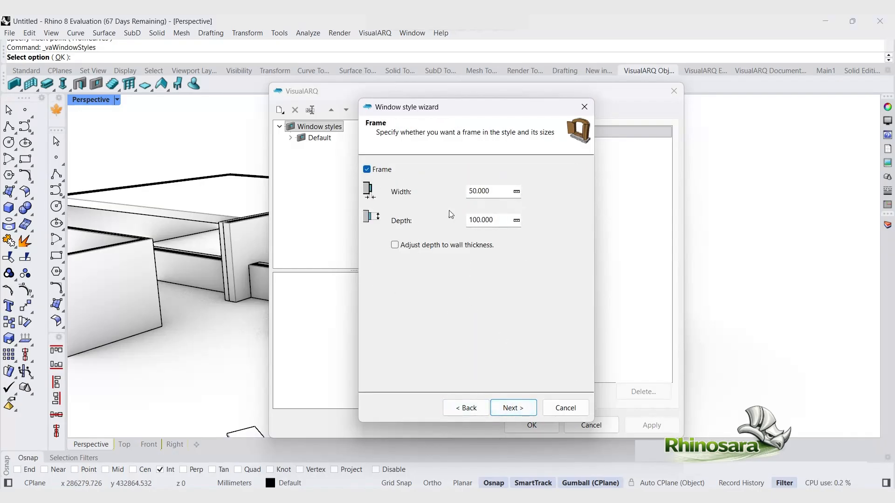
pyautogui.click(515, 407)
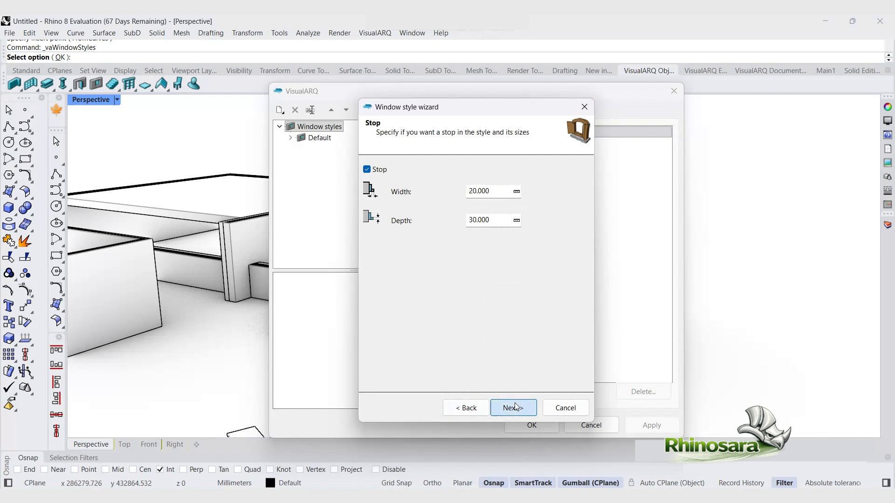
pyautogui.click(513, 408)
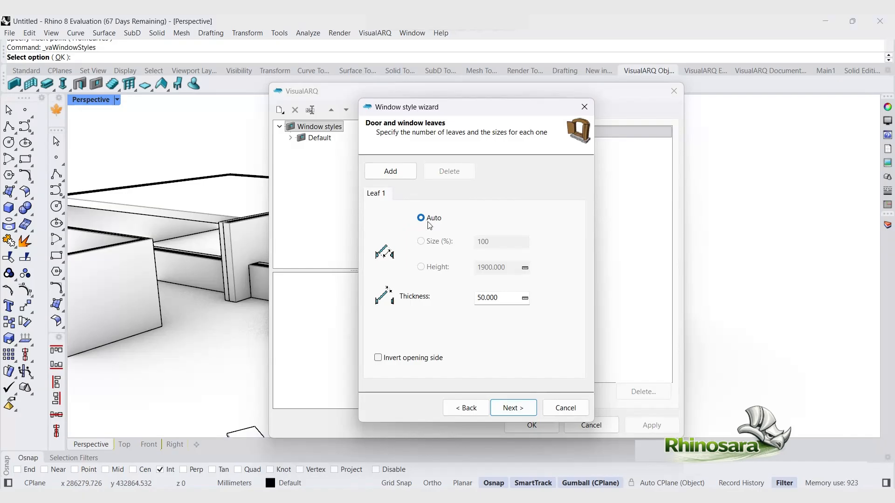
pyautogui.click(500, 408)
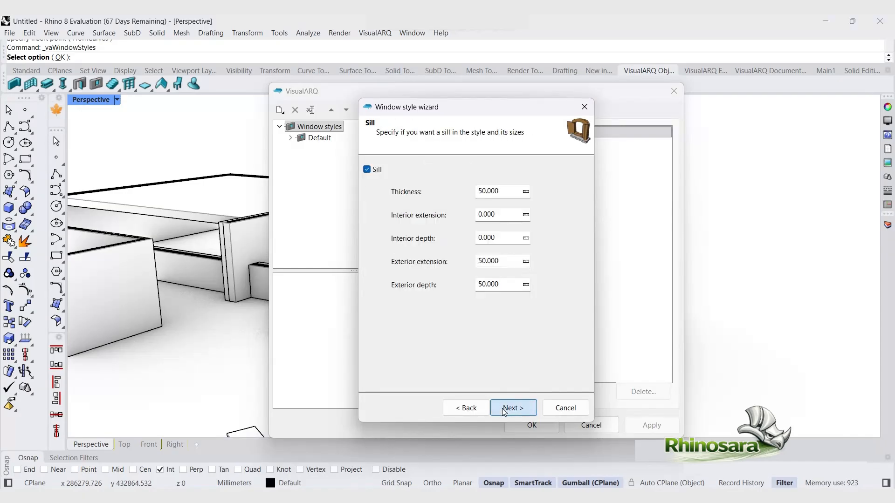
pyautogui.click(509, 408)
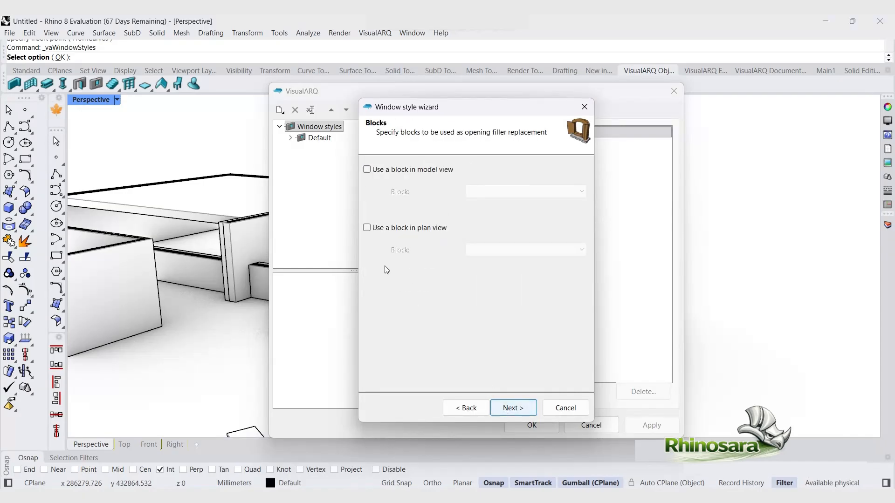
pyautogui.click(514, 408)
pyautogui.click(513, 408)
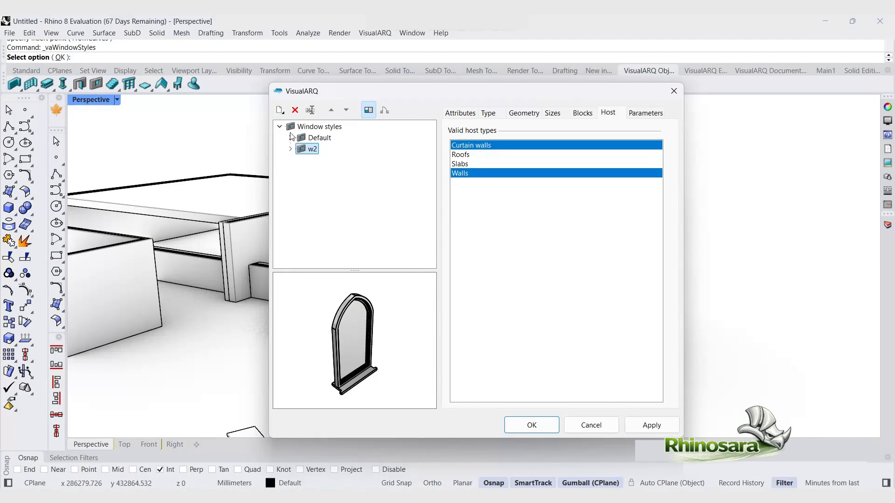
# Step: Expand the w2 style and inspect its leaf components in the styles tree
pyautogui.click(314, 130)
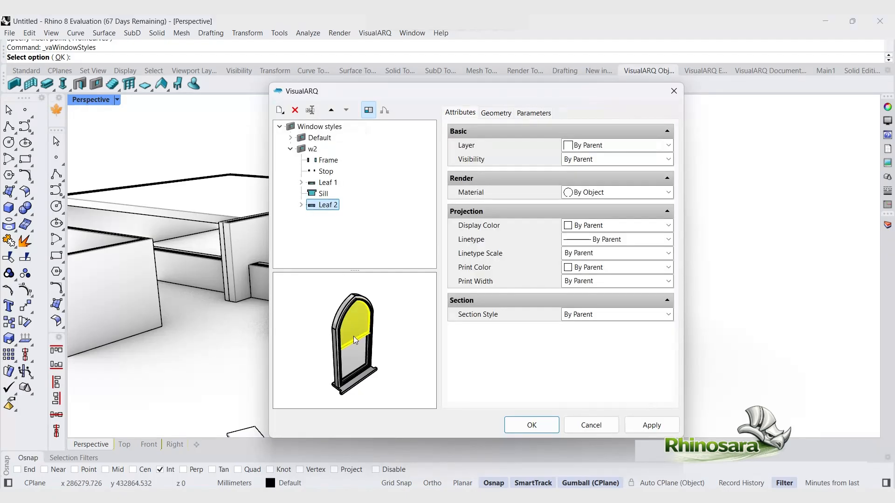
pyautogui.click(323, 184)
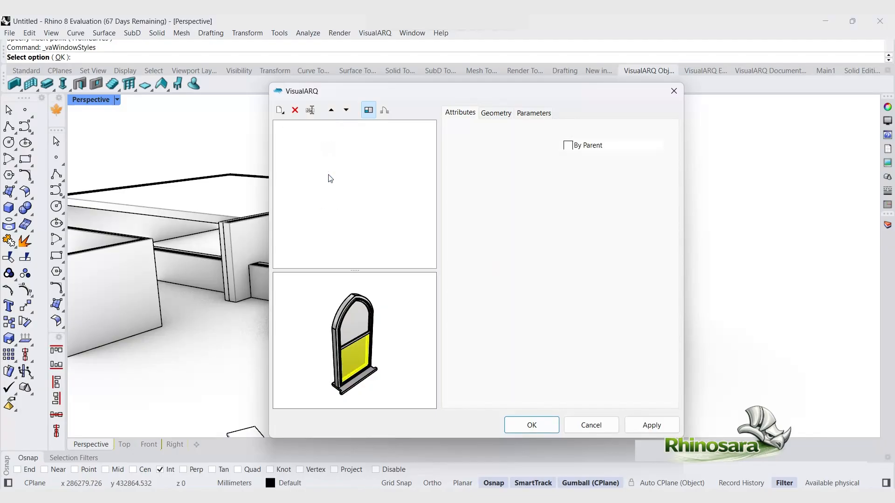
pyautogui.click(325, 171)
pyautogui.click(310, 127)
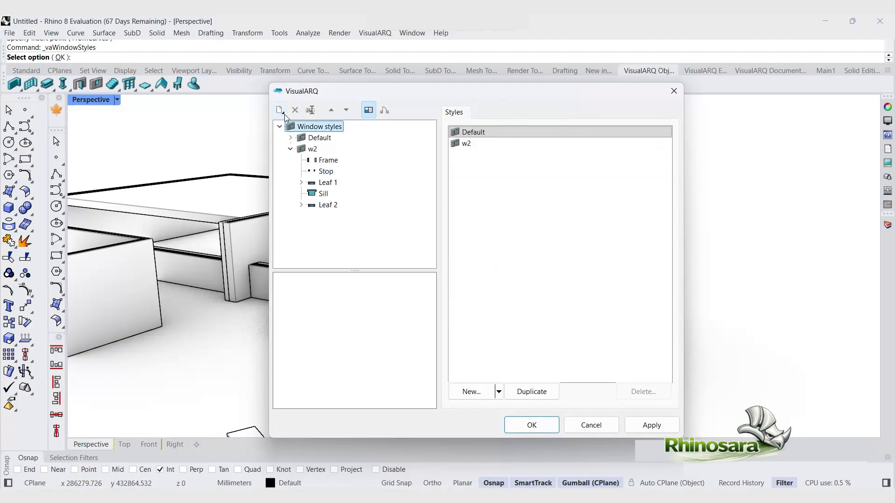
# Step: Start another new window style named w3
pyautogui.click(311, 126)
pyautogui.moveTo(553, 241); pyautogui.dragTo(459, 233)
pyautogui.write('w3')
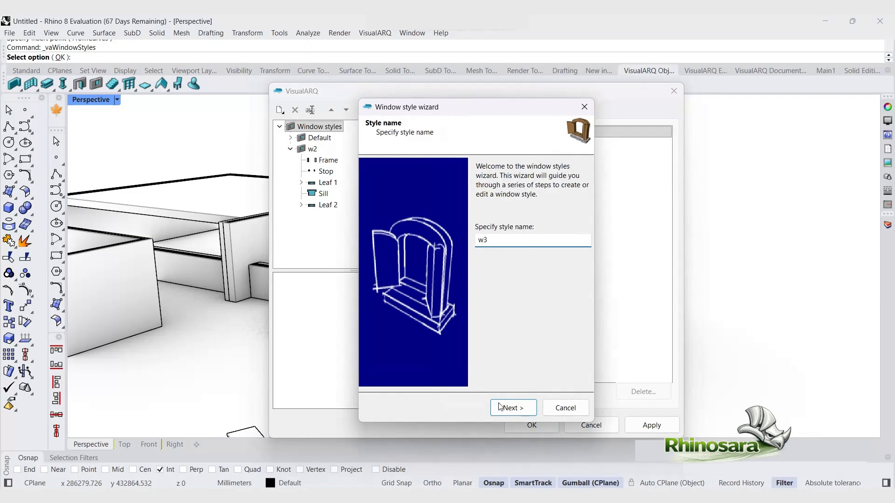
pyautogui.click(513, 408)
# Step: Set the w3 opening type to Sliding
pyautogui.click(495, 191)
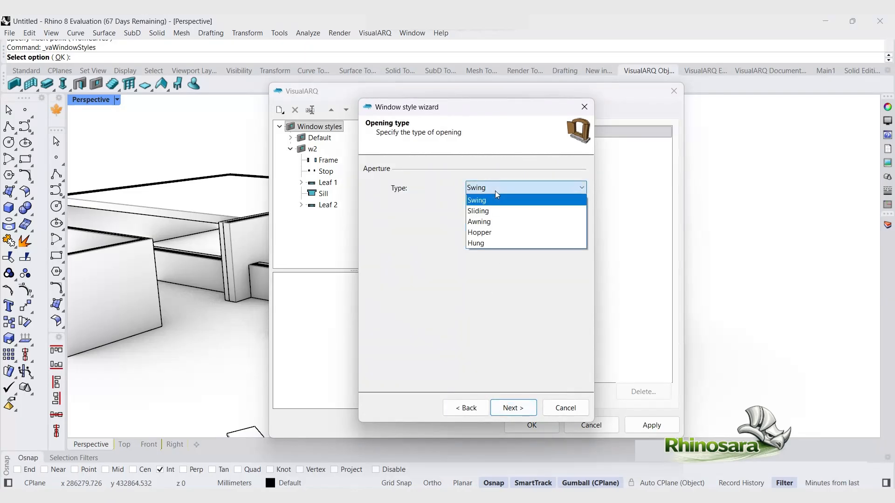
pyautogui.click(488, 214)
pyautogui.click(521, 412)
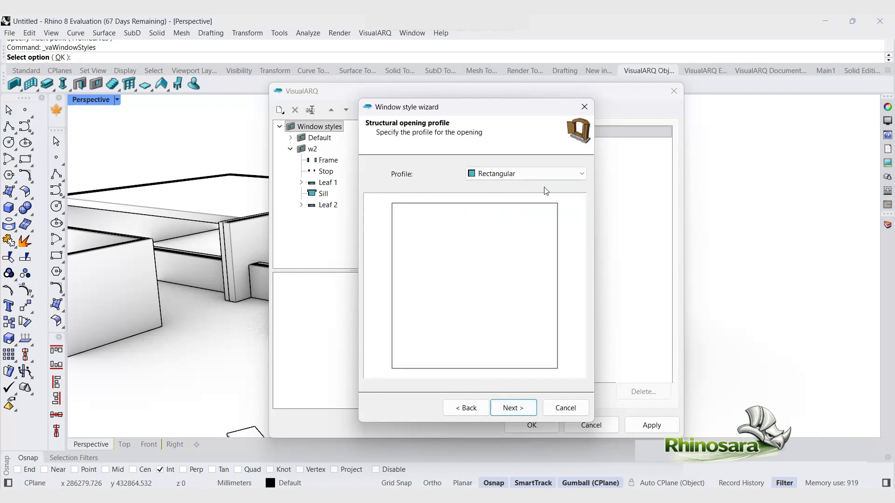
pyautogui.click(550, 178)
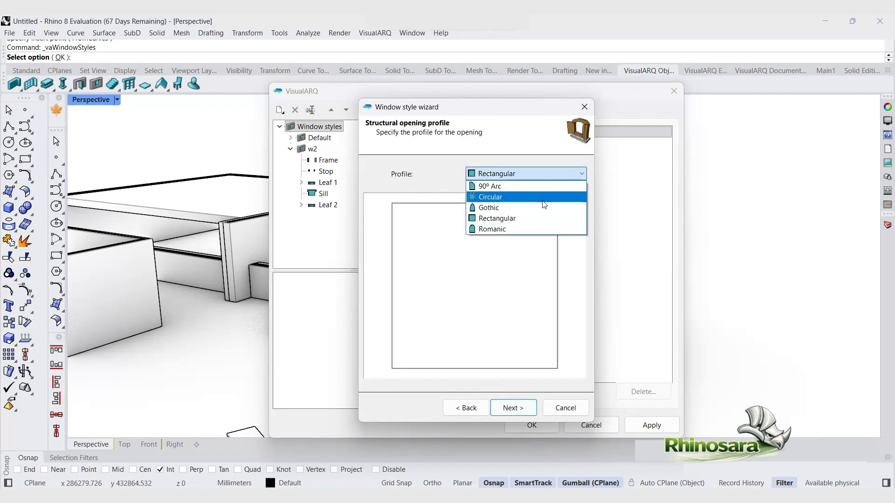
pyautogui.click(540, 231)
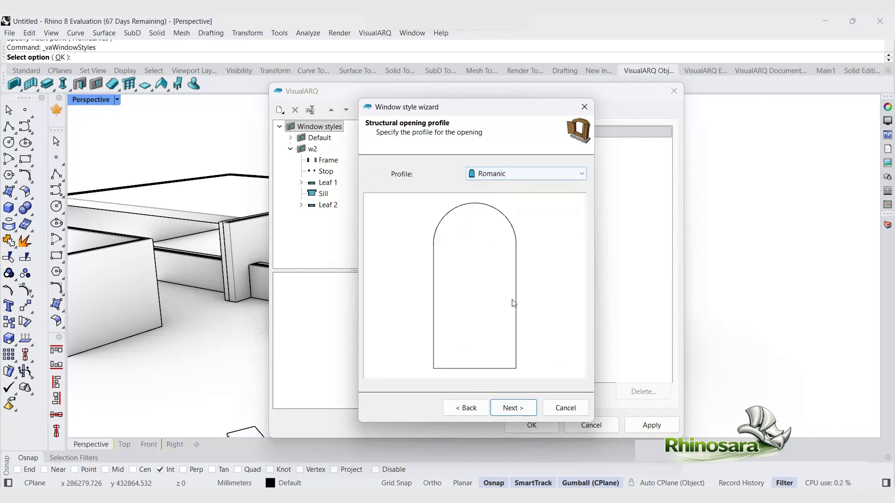
pyautogui.click(513, 408)
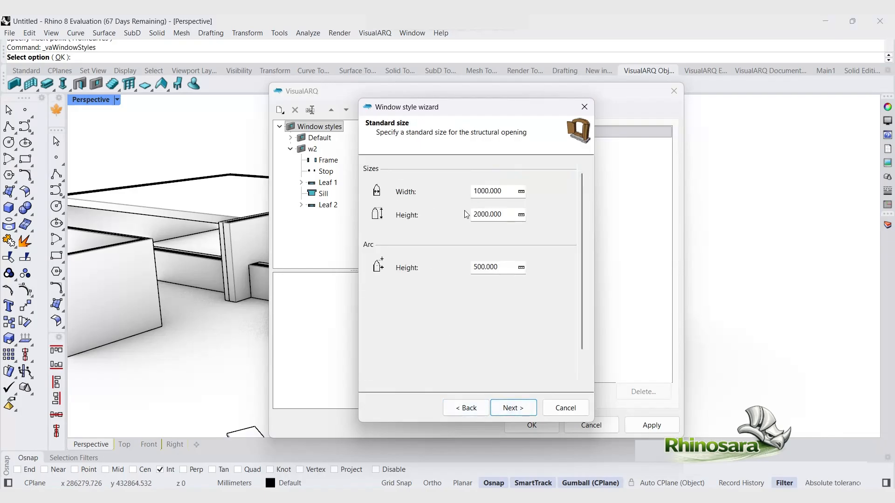
pyautogui.click(466, 409)
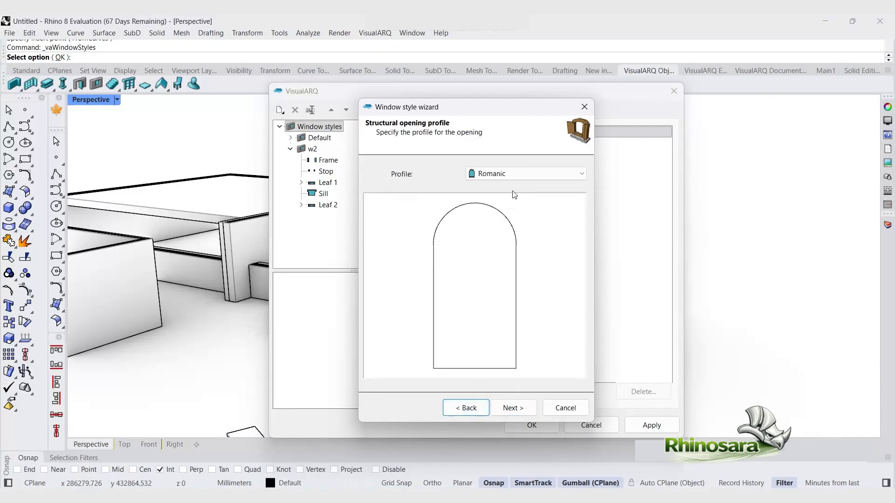
# Step: Set the w3 structural opening profile to Rectangular and continue past the standard size page
pyautogui.click(515, 174)
pyautogui.click(493, 216)
pyautogui.click(512, 408)
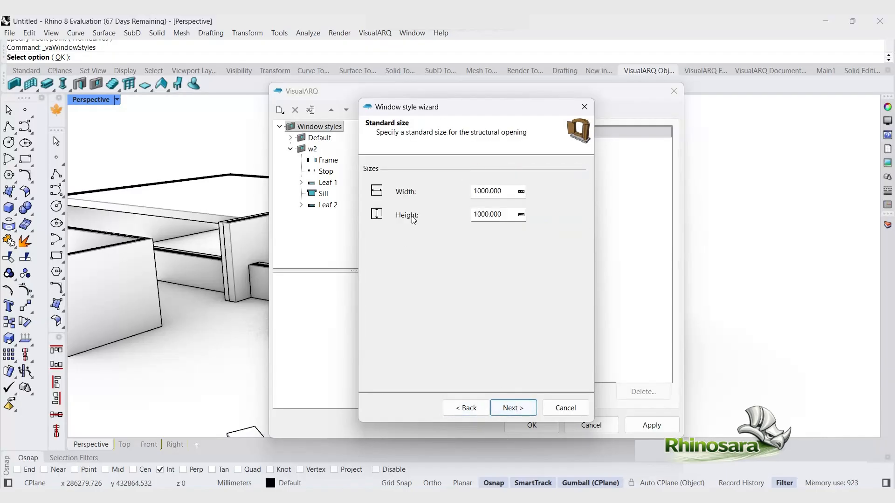
pyautogui.click(513, 408)
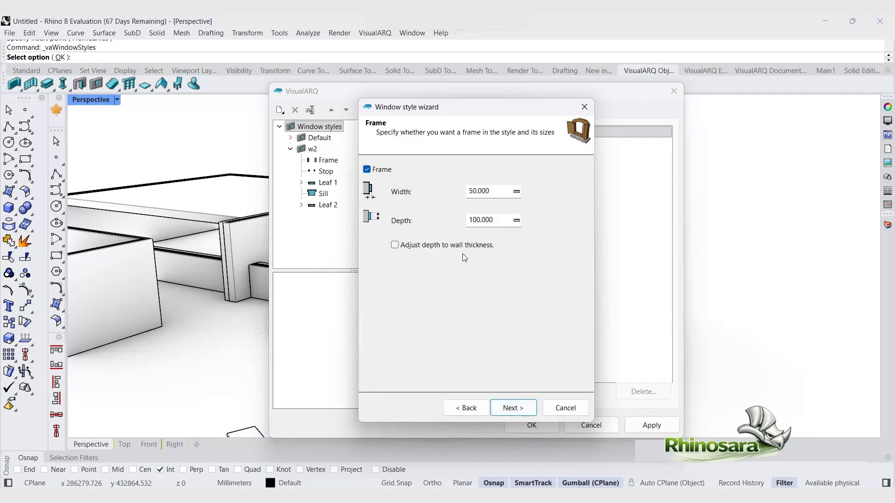
# Step: Try adjusting the frame depth to wall thickness, then continue past the frame and stop pages
pyautogui.click(395, 245)
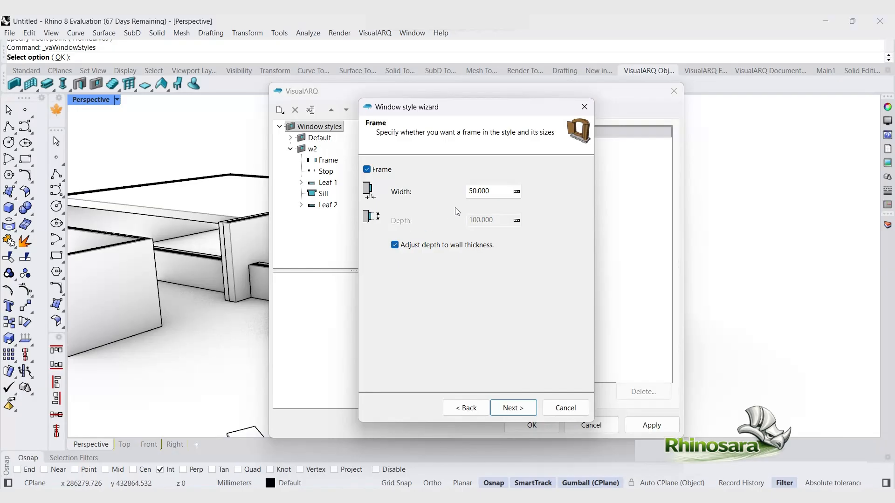
pyautogui.click(395, 245)
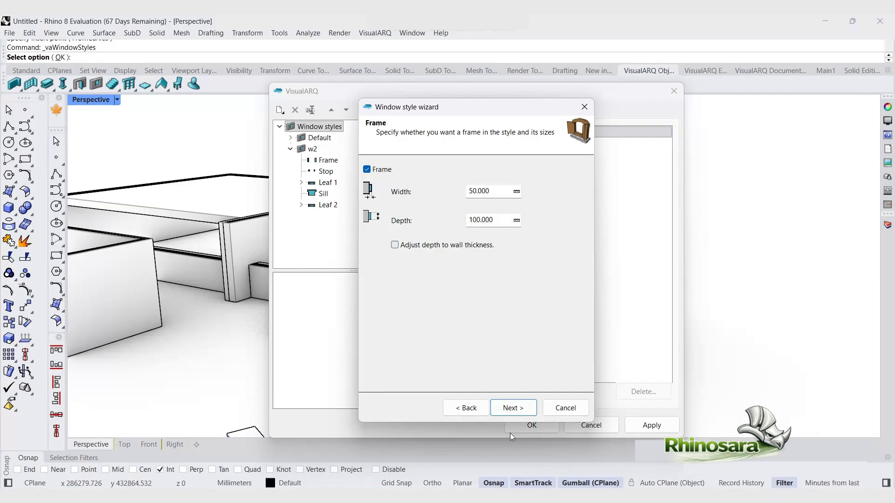
pyautogui.click(512, 408)
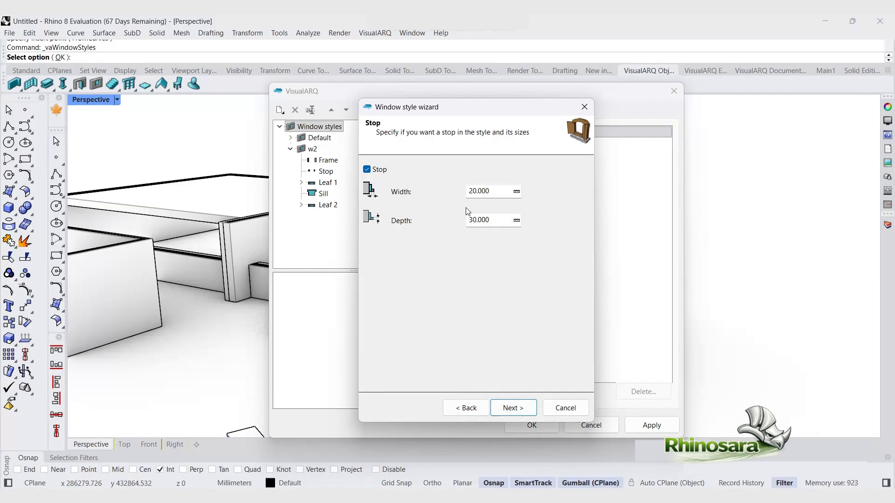
pyautogui.click(521, 406)
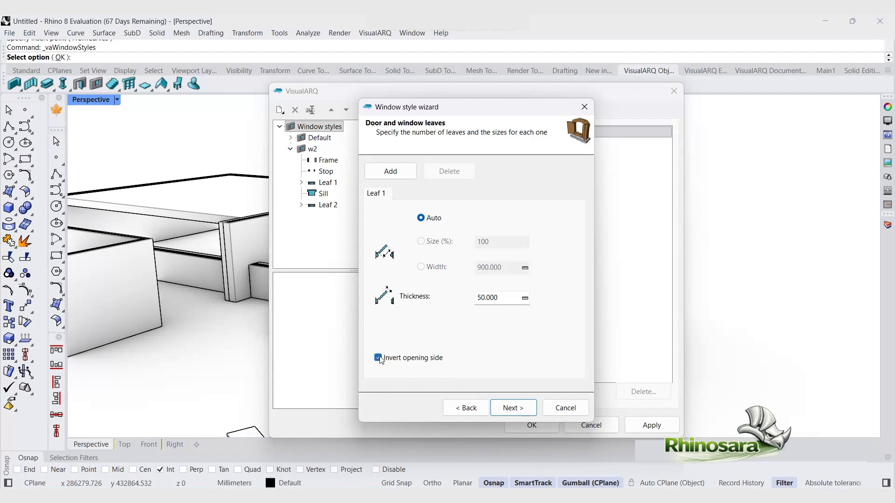
# Step: Continue past the leaves, sill and blocks pages to finish creating the w3 window style
pyautogui.click(519, 405)
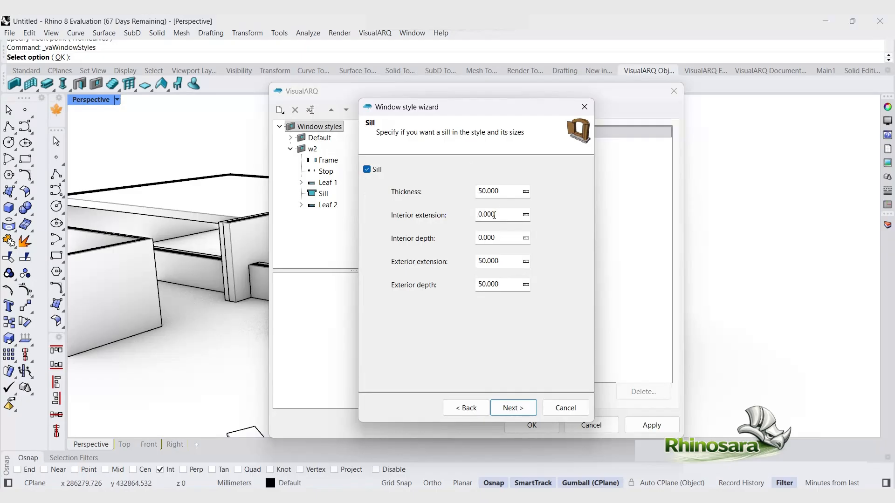
pyautogui.click(532, 414)
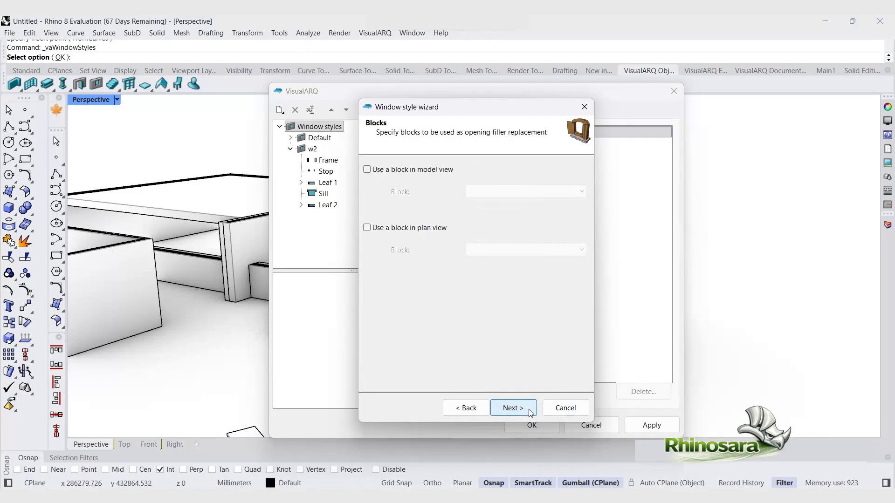
pyautogui.click(528, 409)
pyautogui.click(529, 409)
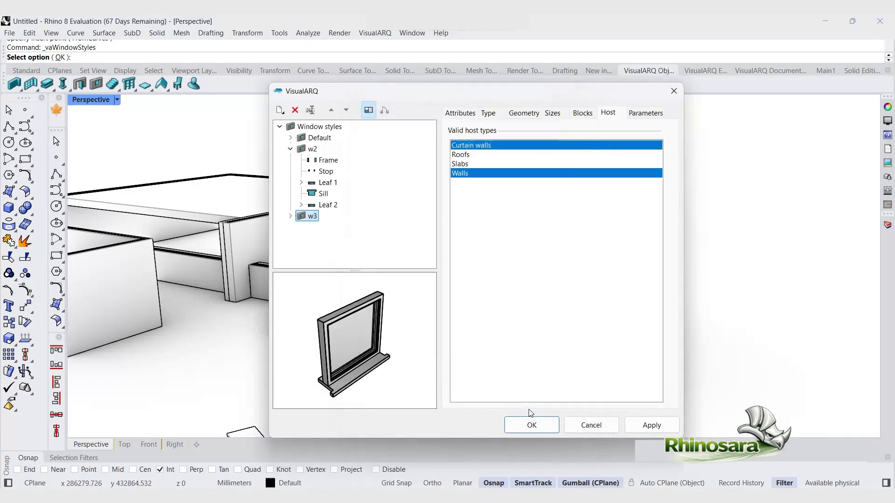
# Step: Add a second handle component to leaf 1 of the w3 style
pyautogui.click(340, 334)
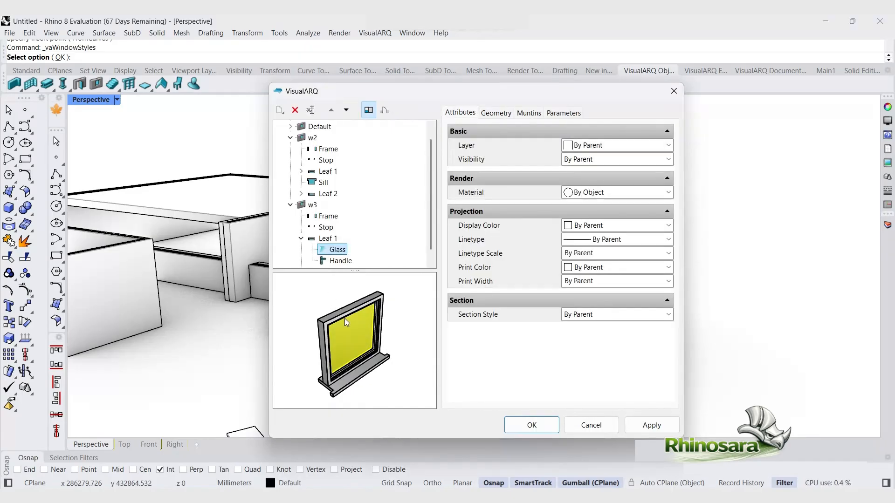
pyautogui.click(350, 368)
pyautogui.click(352, 381)
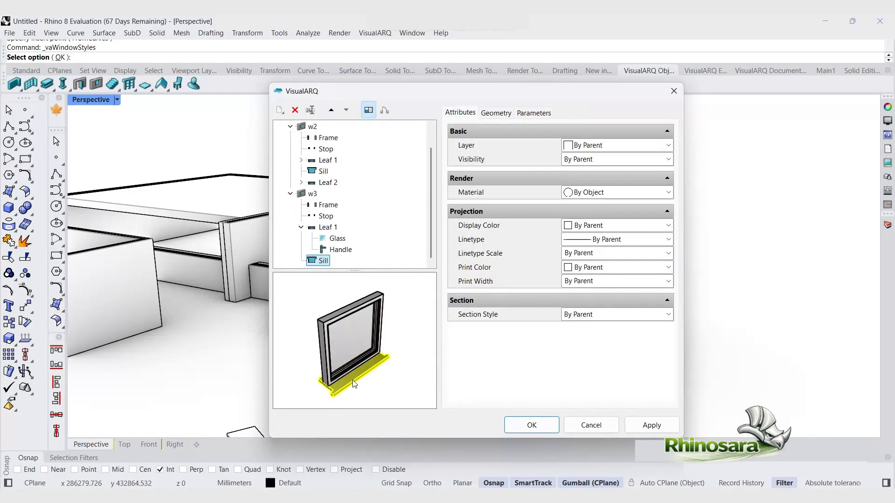
pyautogui.click(333, 239)
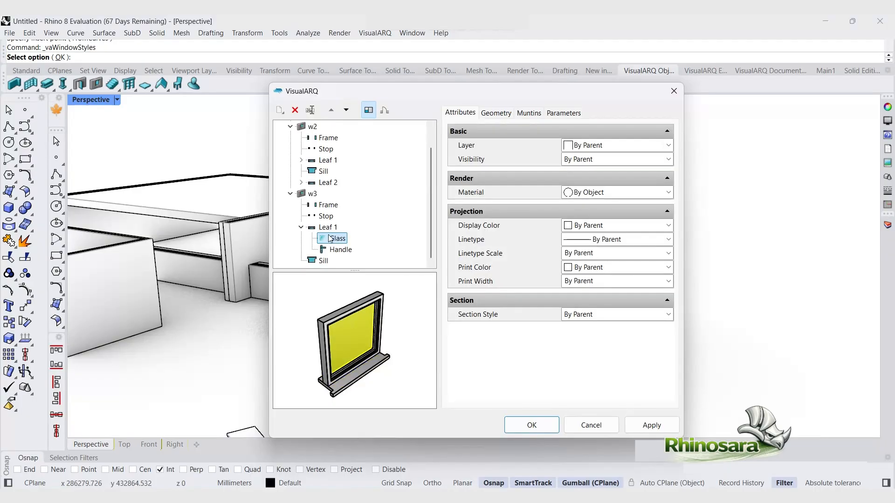
pyautogui.click(328, 228)
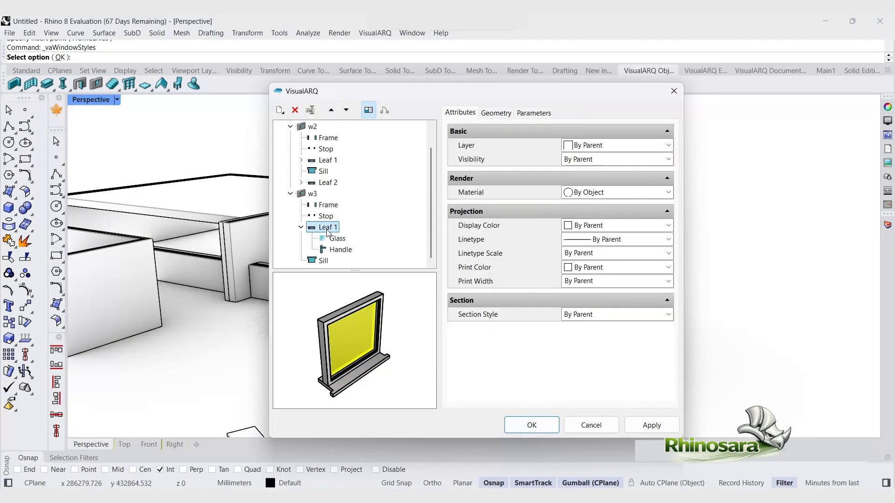
pyautogui.click(280, 110)
pyautogui.click(301, 125)
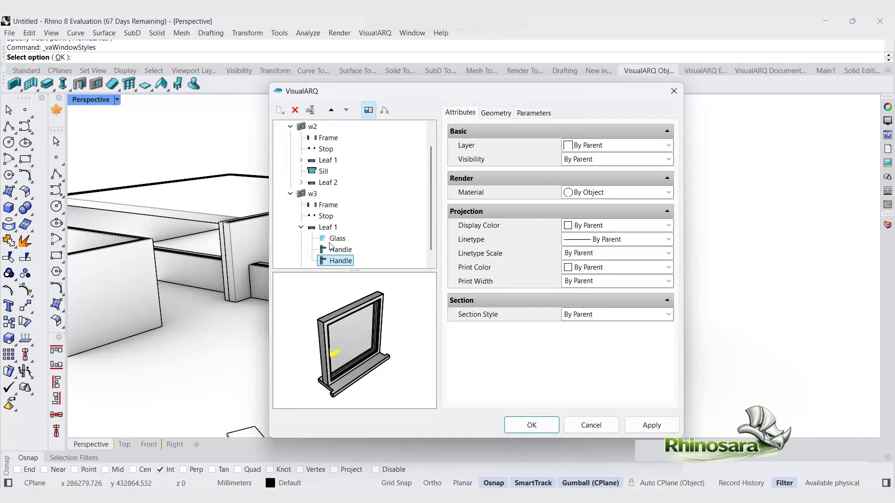
# Step: Add a second leaf to the w3 window style
pyautogui.click(326, 227)
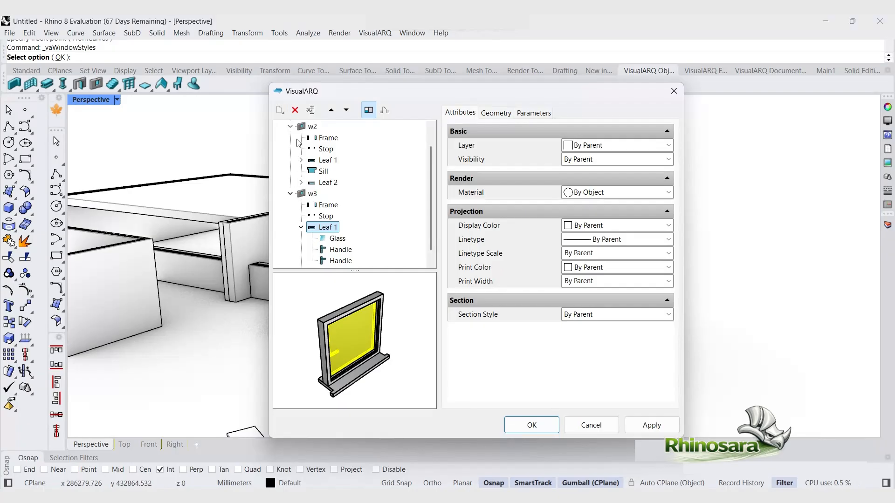
pyautogui.click(313, 193)
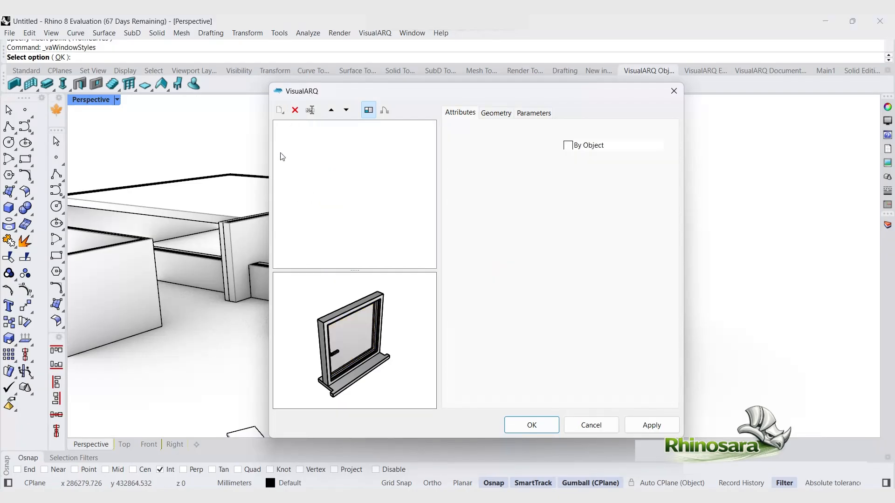
pyautogui.click(280, 112)
pyautogui.click(301, 127)
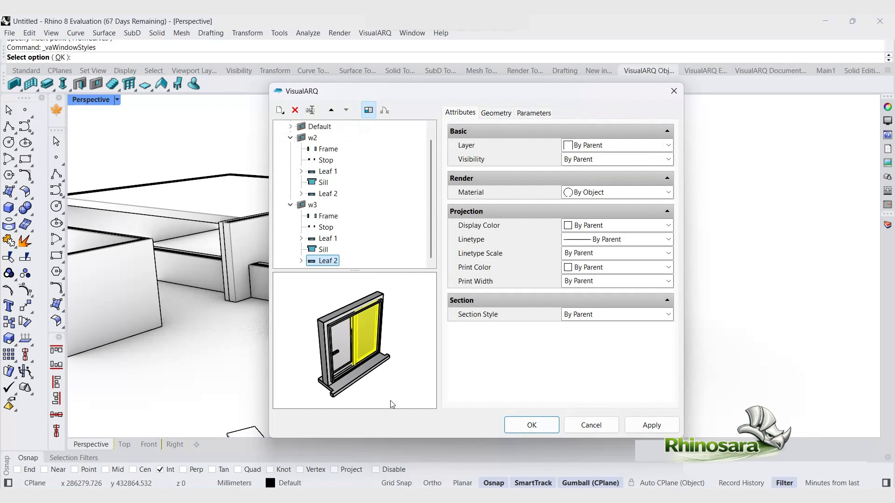
# Step: Add an extra handle to leaf 2 of w3, then delete that handle
pyautogui.click(370, 333)
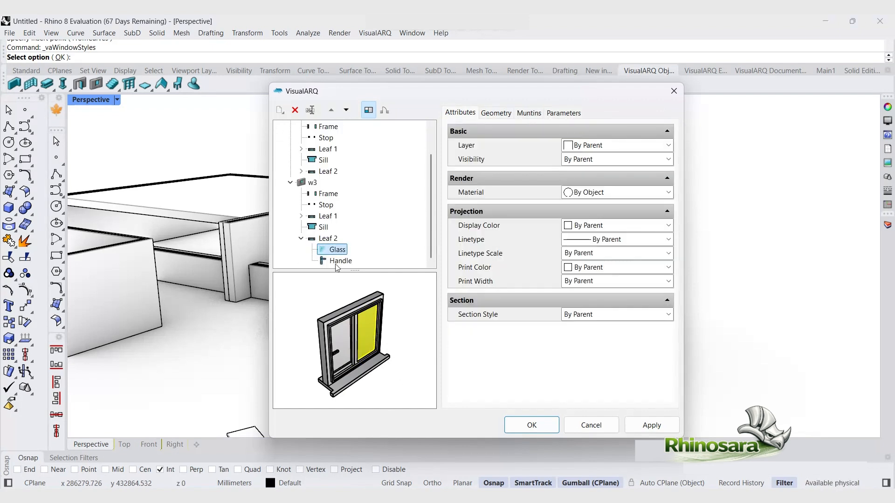
pyautogui.click(327, 238)
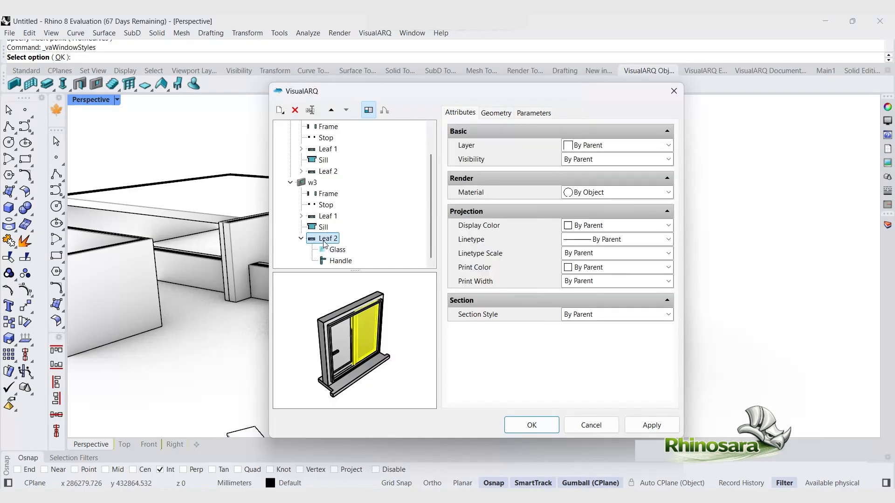
pyautogui.click(280, 111)
pyautogui.click(298, 127)
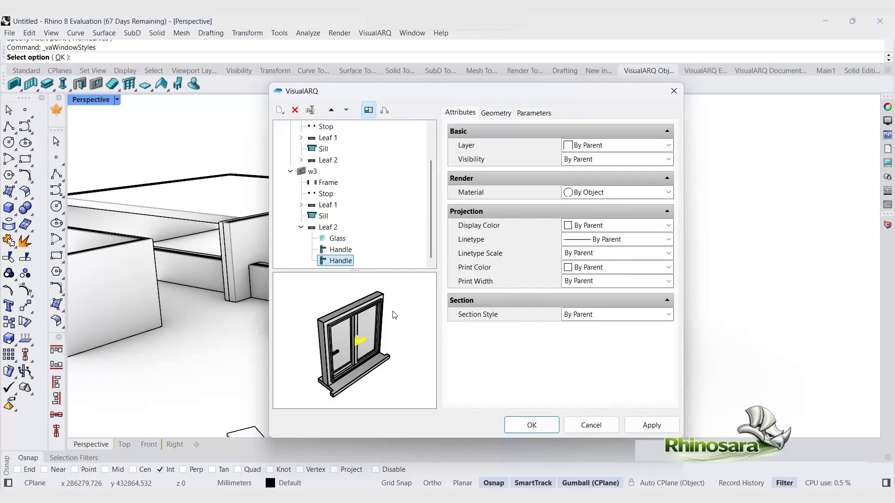
pyautogui.click(333, 260)
pyautogui.rightClick(340, 259)
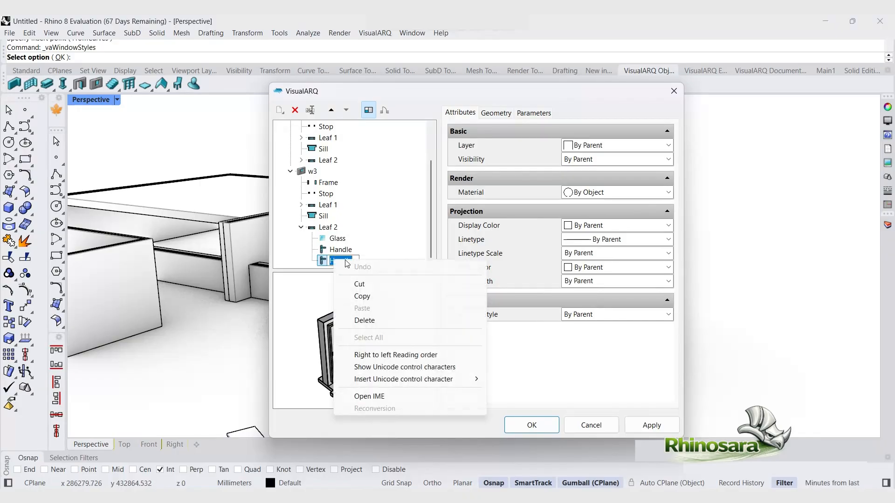
pyautogui.click(386, 254)
pyautogui.rightClick(352, 262)
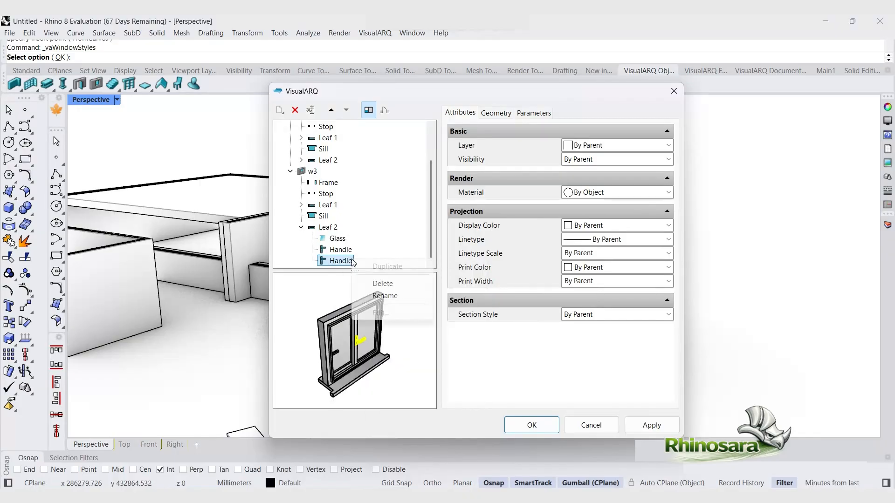
pyautogui.click(388, 282)
pyautogui.click(461, 305)
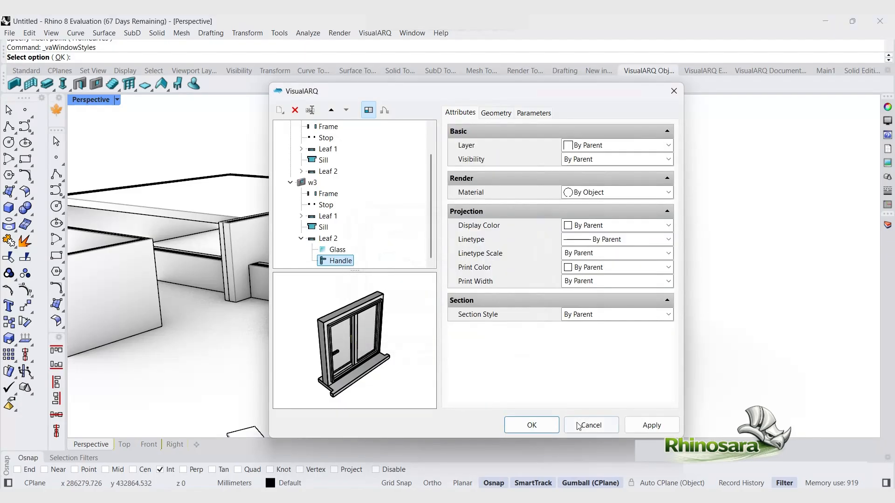
# Step: Accept the window style changes and close the style manager
pyautogui.click(532, 425)
pyautogui.moveTo(534, 313); pyautogui.dragTo(487, 326, button='right')
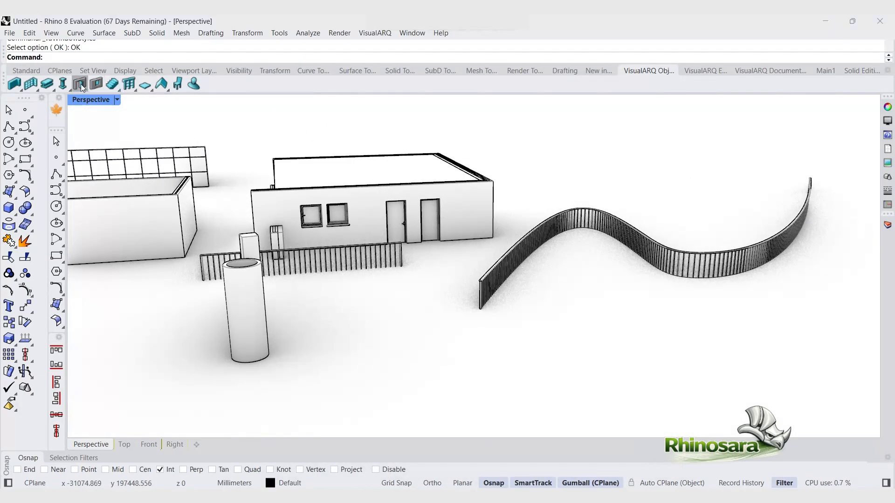
# Step: Insert a window of style w3 into the house's front wall and set its opening side
pyautogui.click(97, 84)
pyautogui.click(111, 142)
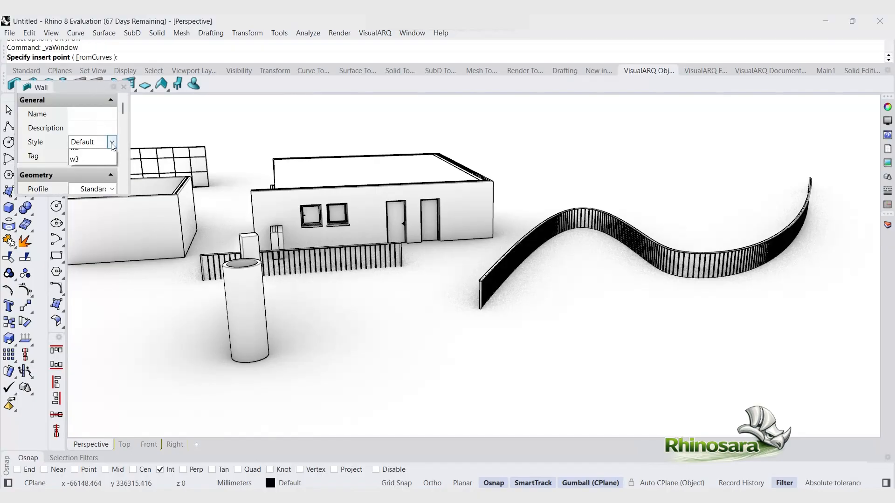
pyautogui.click(84, 182)
pyautogui.scroll(3, 366, 226)
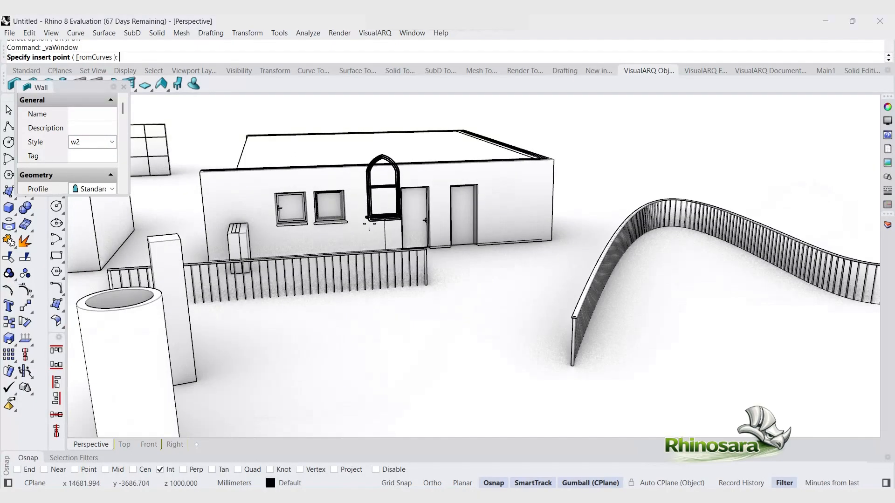
pyautogui.click(98, 143)
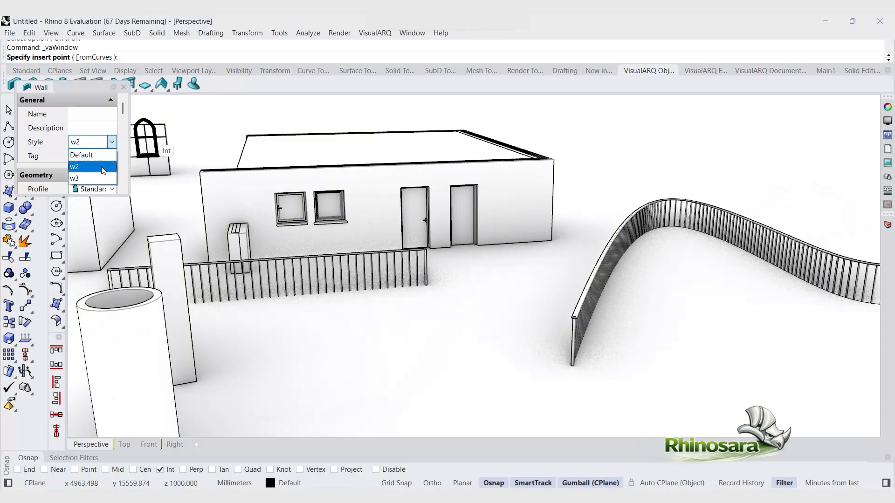
pyautogui.click(84, 179)
pyautogui.click(366, 237)
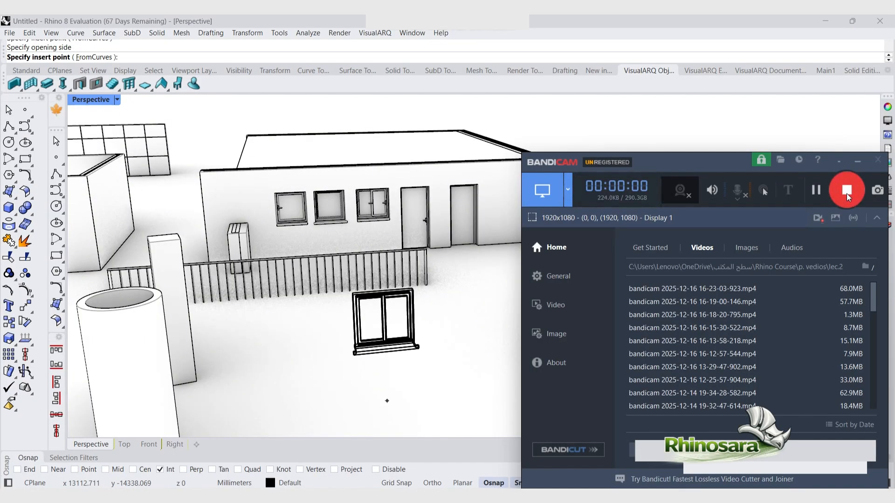
pyautogui.click(448, 240)
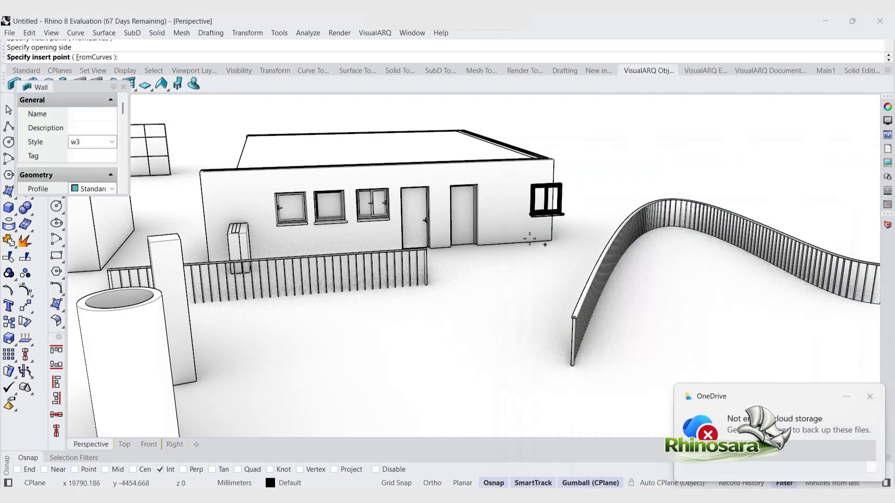
# Step: Try to place another w3 window near the wall's right end, cancelling each attempt
pyautogui.click(503, 248)
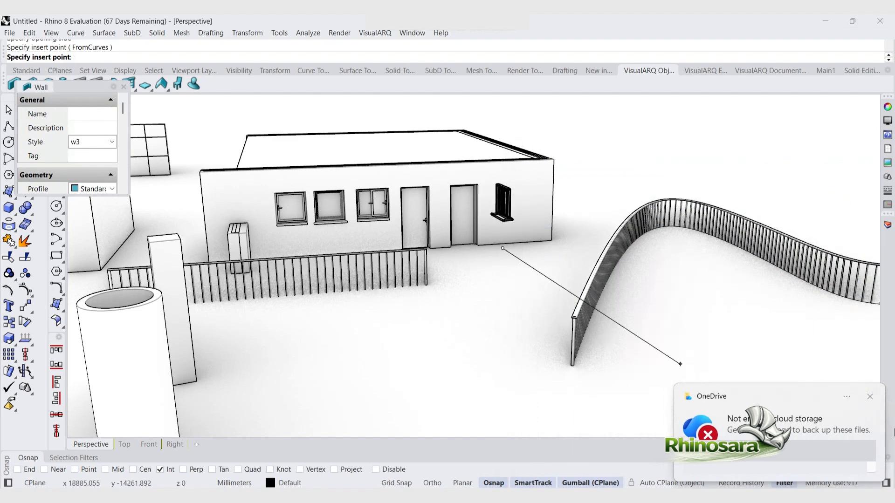
pyautogui.press('Escape')
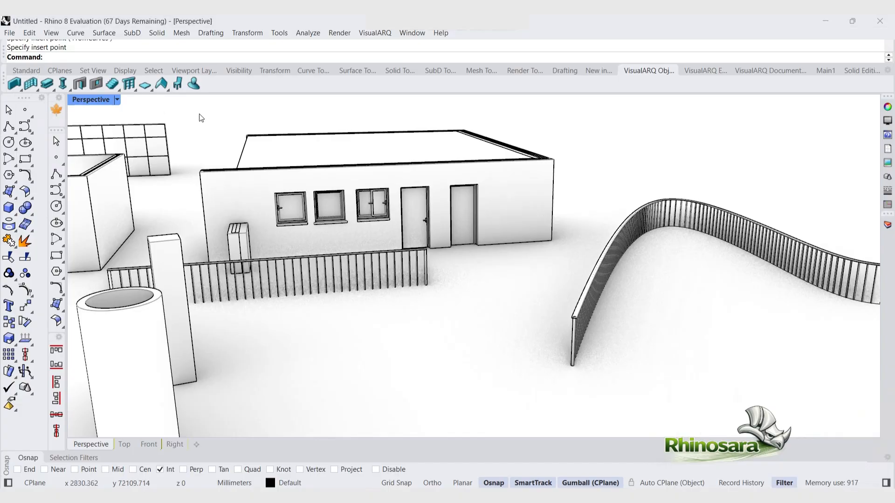
pyautogui.press('Return')
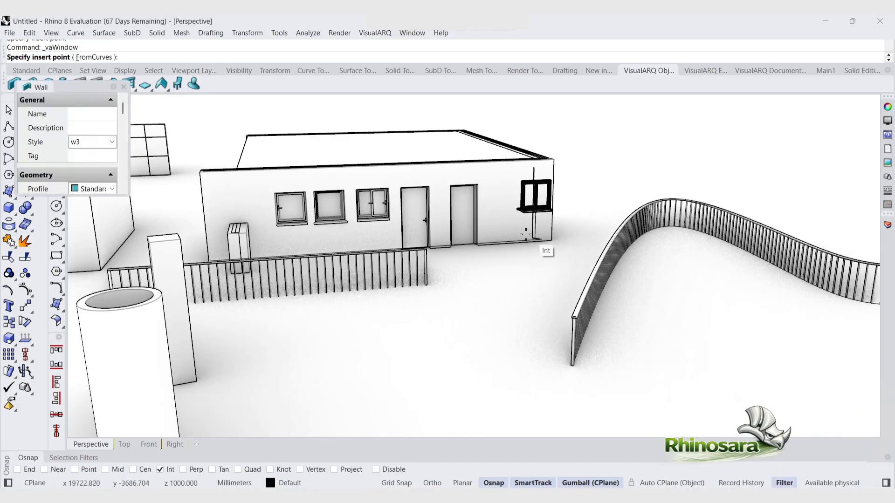
pyautogui.click(518, 247)
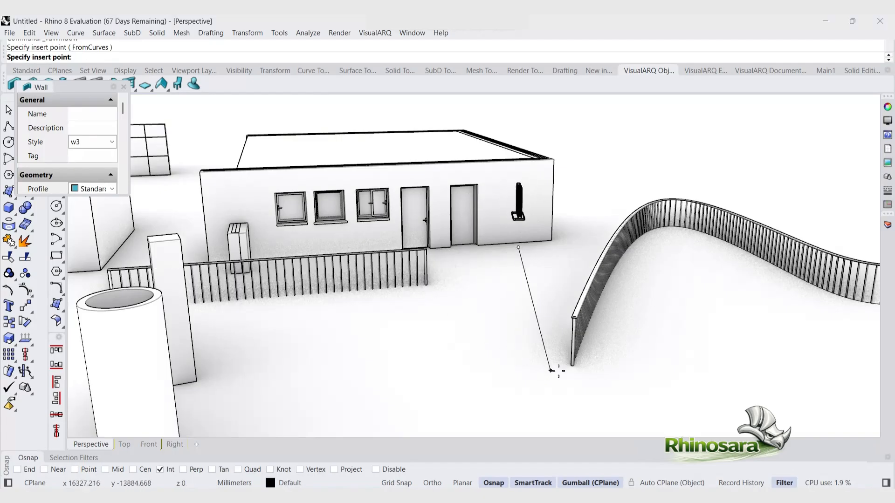
pyautogui.press('Escape')
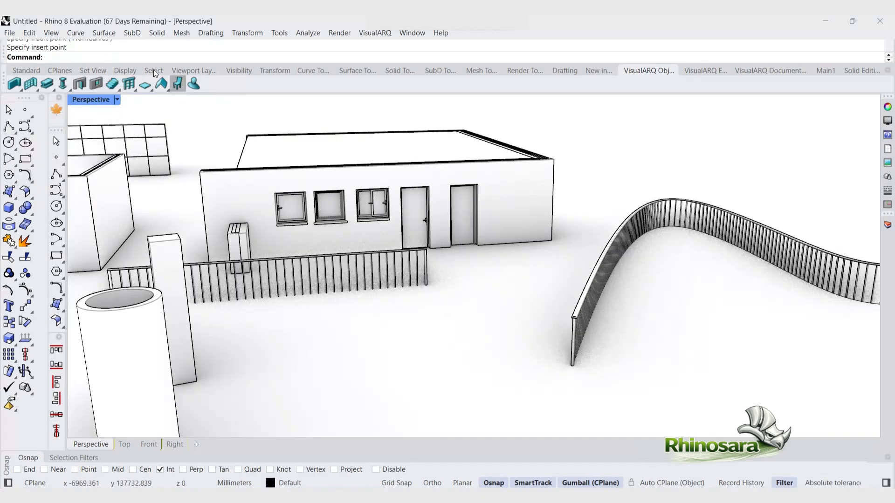
pyautogui.click(178, 85)
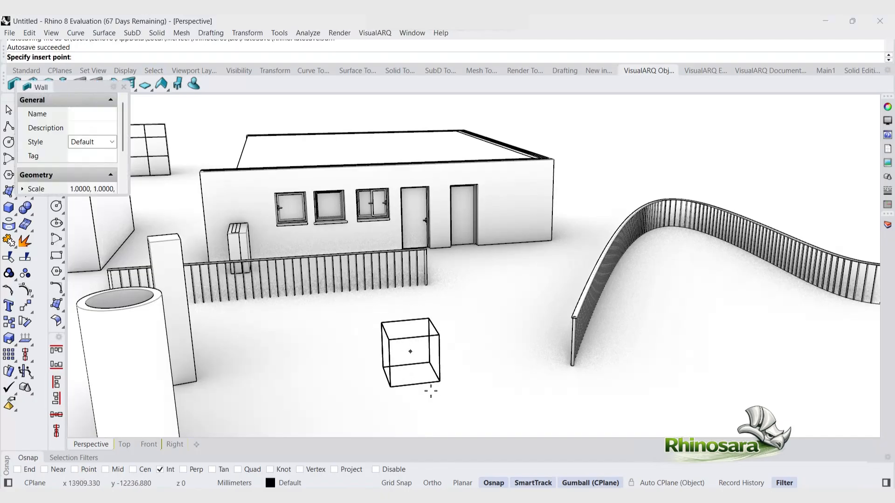
pyautogui.click(443, 371)
pyautogui.press('Escape')
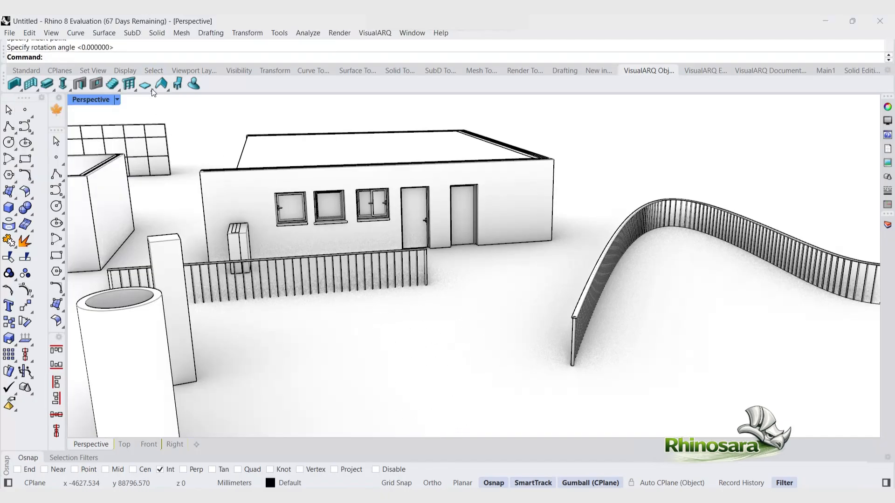
# Step: Place a generic element box on the ground in front of the house at the default rotation
pyautogui.click(191, 89)
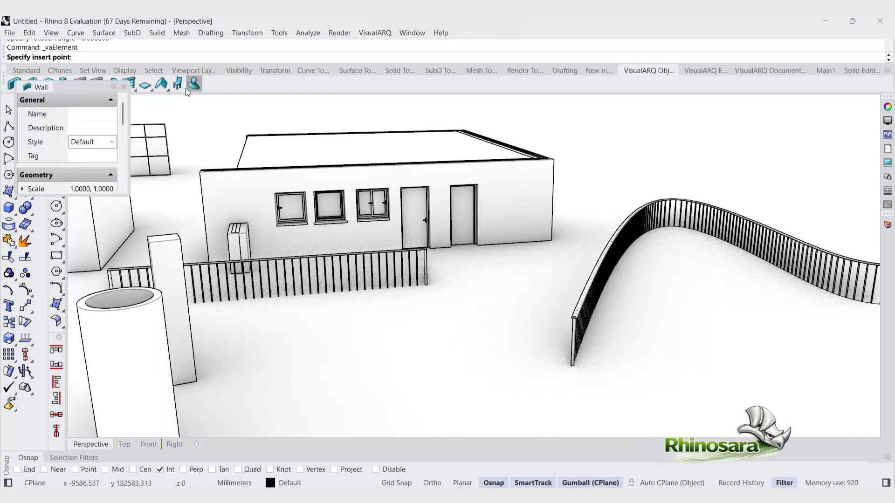
pyautogui.click(382, 343)
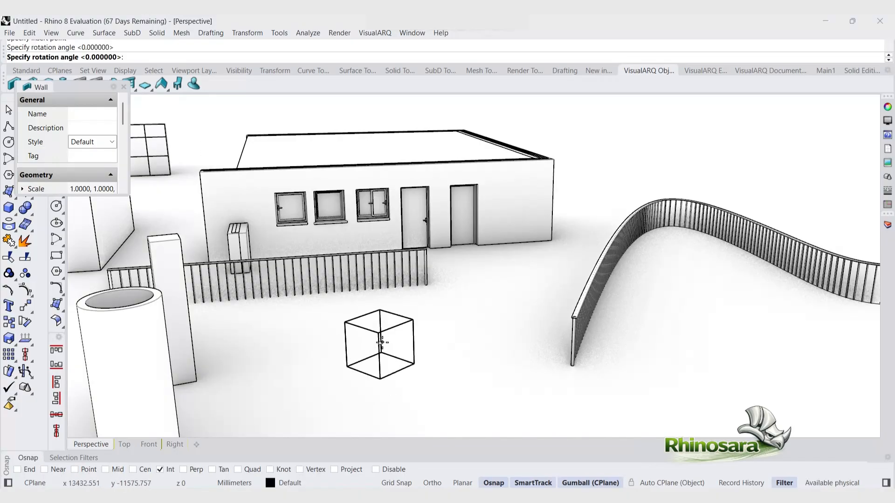
pyautogui.press('Return')
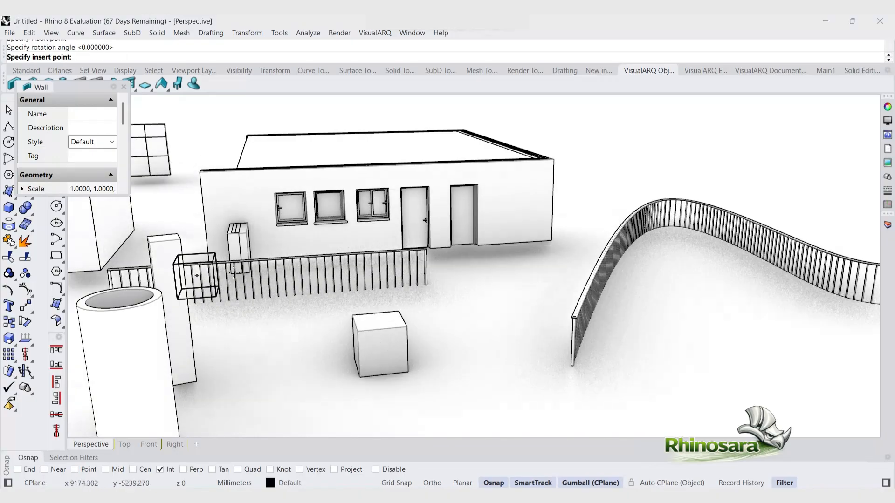
# Step: Place a furniture object beside the first box at the default rotation
pyautogui.click(177, 89)
pyautogui.click(454, 349)
pyautogui.press('Return')
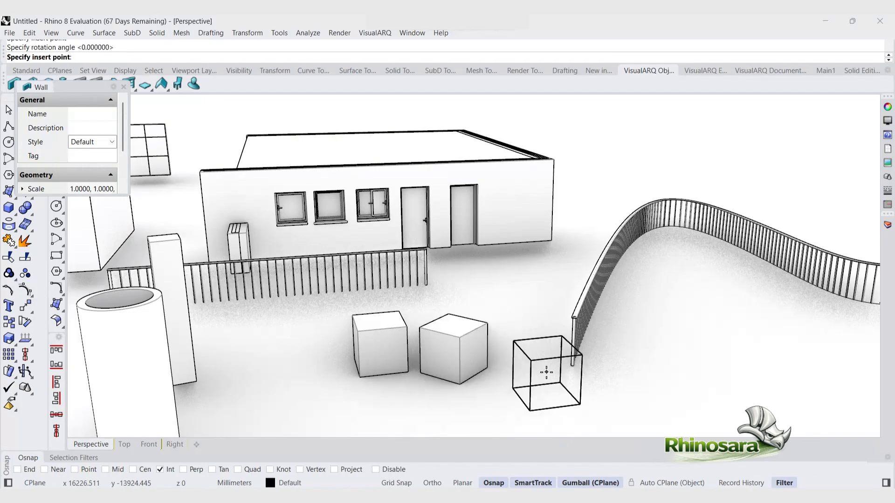
pyautogui.press('Escape')
pyautogui.click(178, 84)
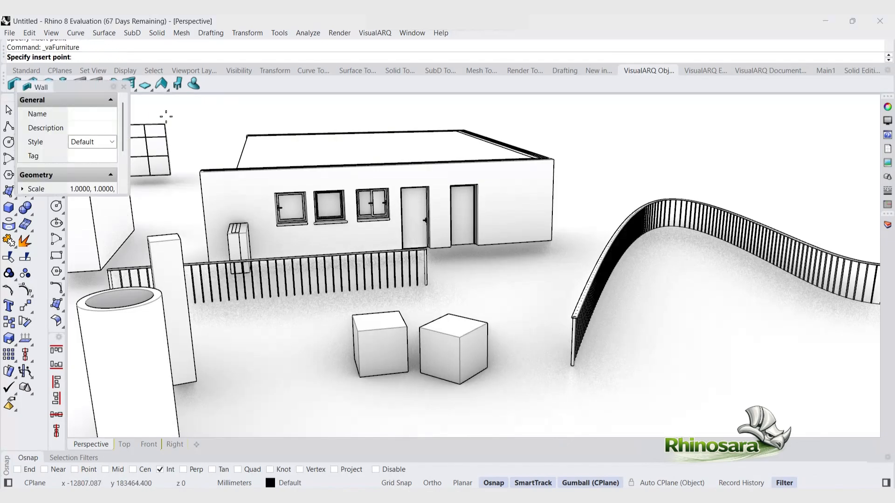
pyautogui.rightClick(179, 86)
pyautogui.click(280, 112)
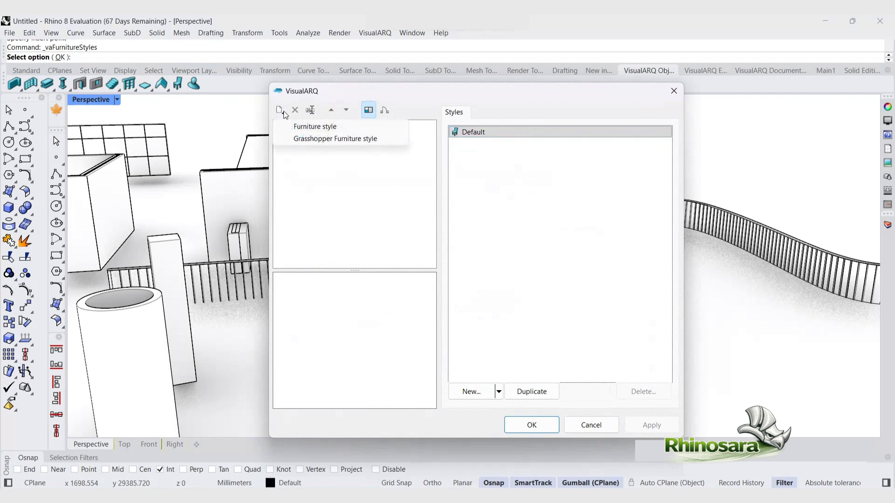
pyautogui.click(319, 122)
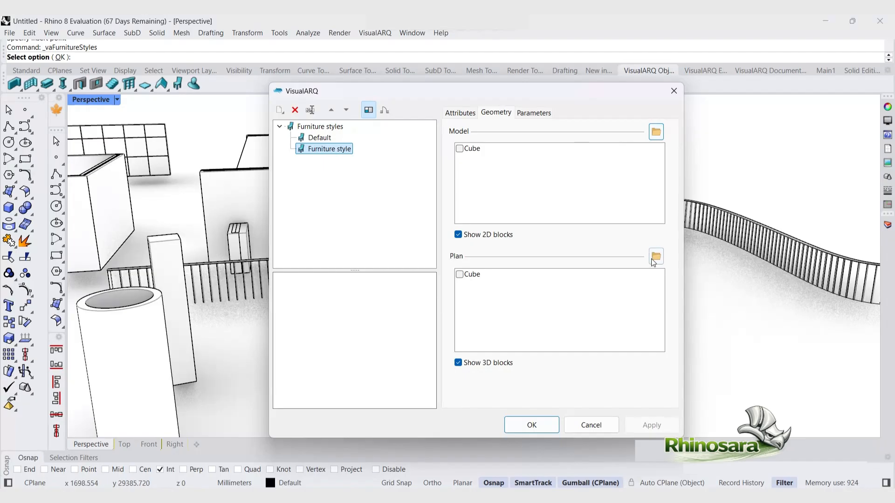
pyautogui.click(670, 94)
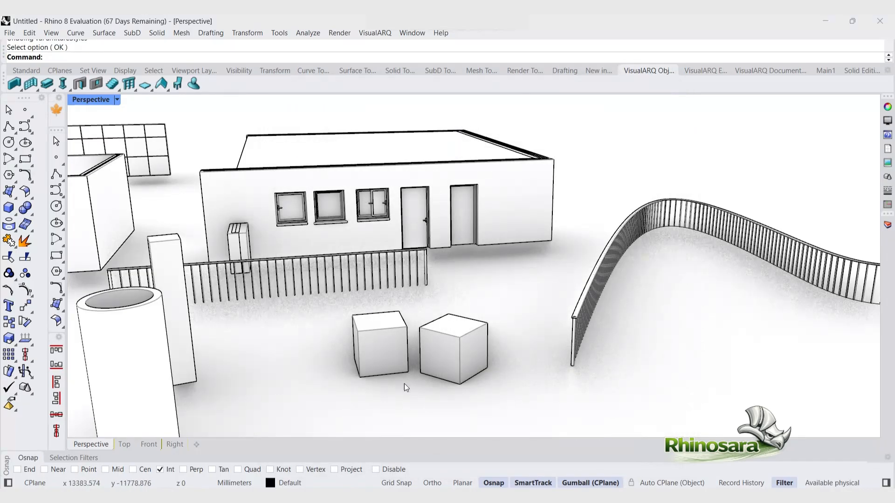
# Step: Fillet the two curtain walls at their corner with the VisualARQ Fillet command, then undo the fillet
pyautogui.scroll(-6, 501, 409)
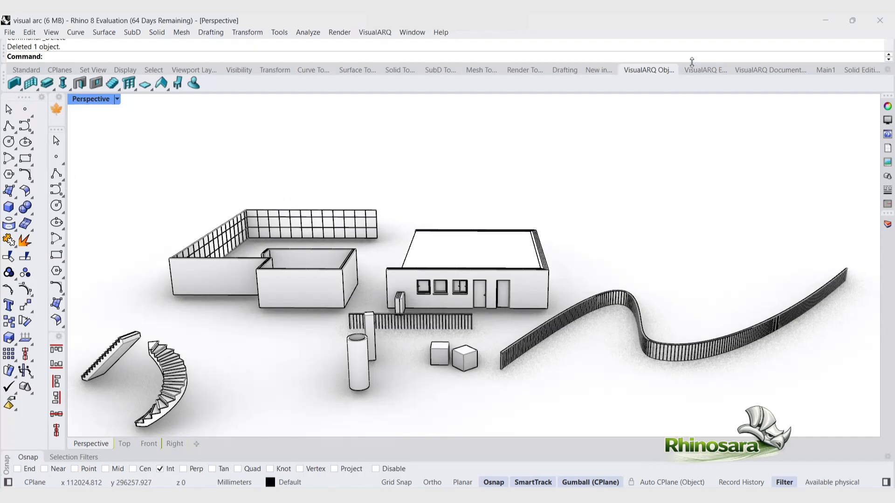
pyautogui.click(705, 70)
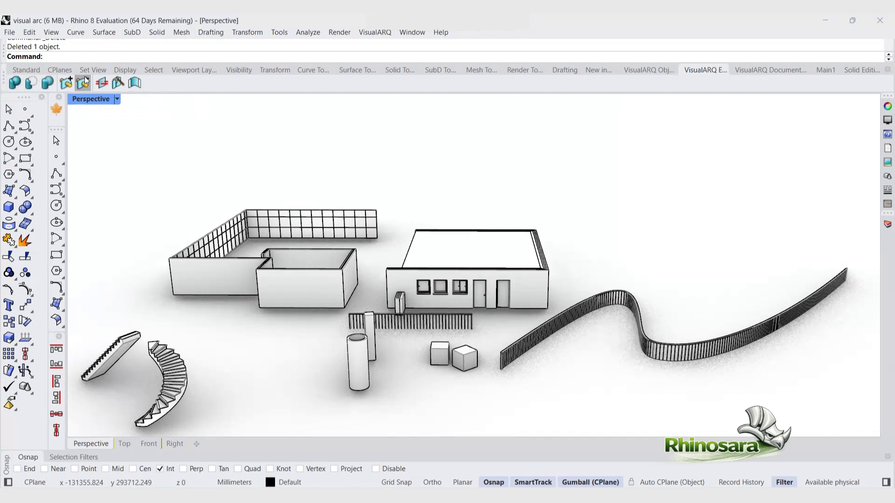
pyautogui.click(130, 84)
pyautogui.moveTo(174, 200); pyautogui.dragTo(226, 308, button='right')
pyautogui.scroll(-8, 227, 309)
pyautogui.scroll(7, 187, 212)
pyautogui.scroll(4, 228, 227)
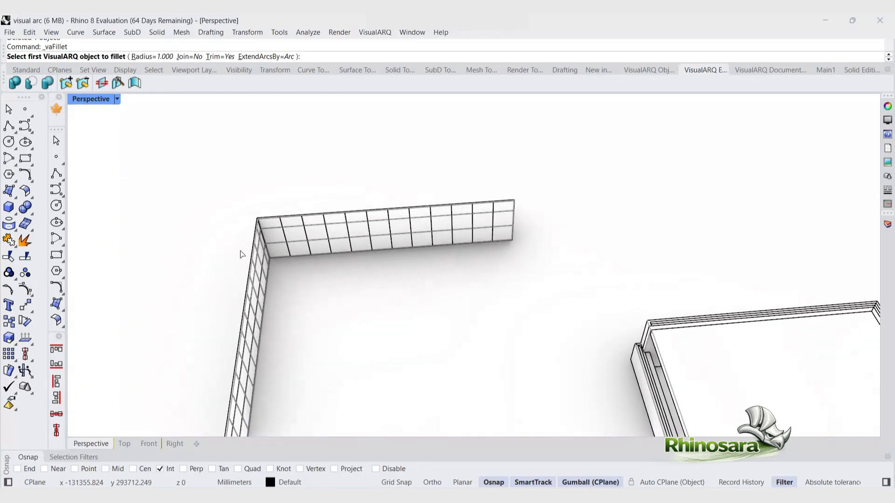
pyautogui.click(304, 247)
pyautogui.click(262, 282)
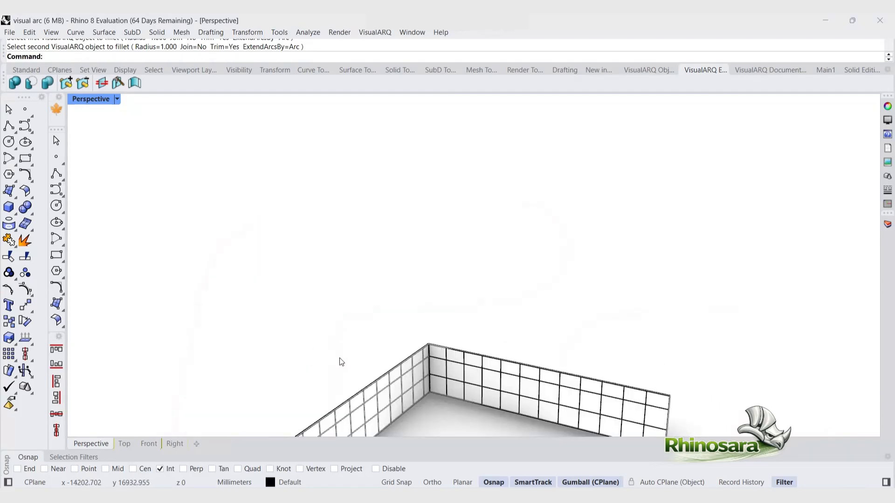
pyautogui.scroll(5, 441, 404)
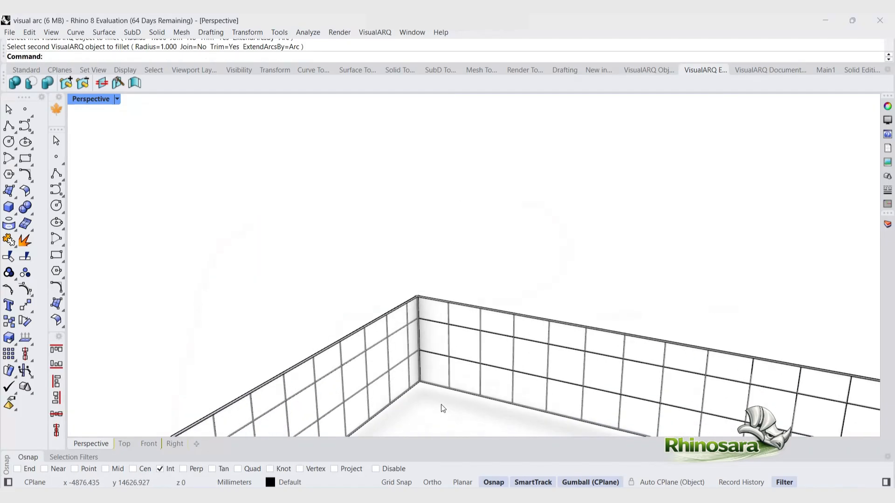
pyautogui.scroll(5, 425, 294)
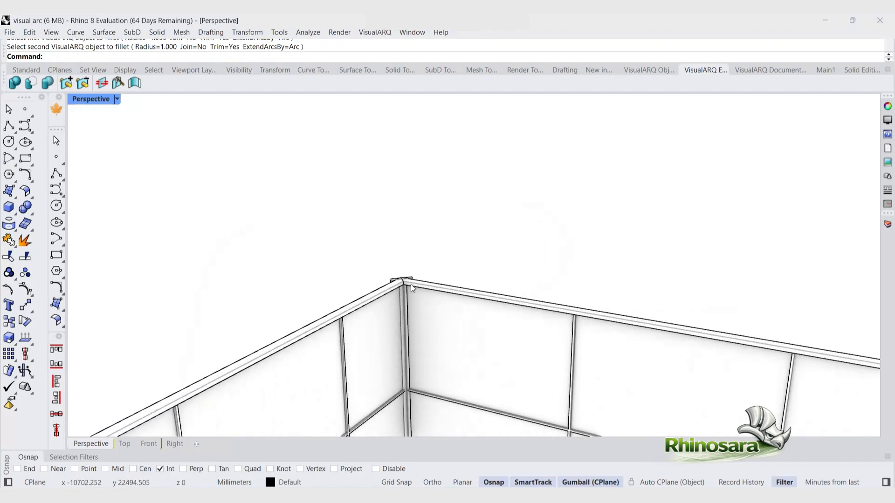
pyautogui.hotkey('ctrl', 'z')
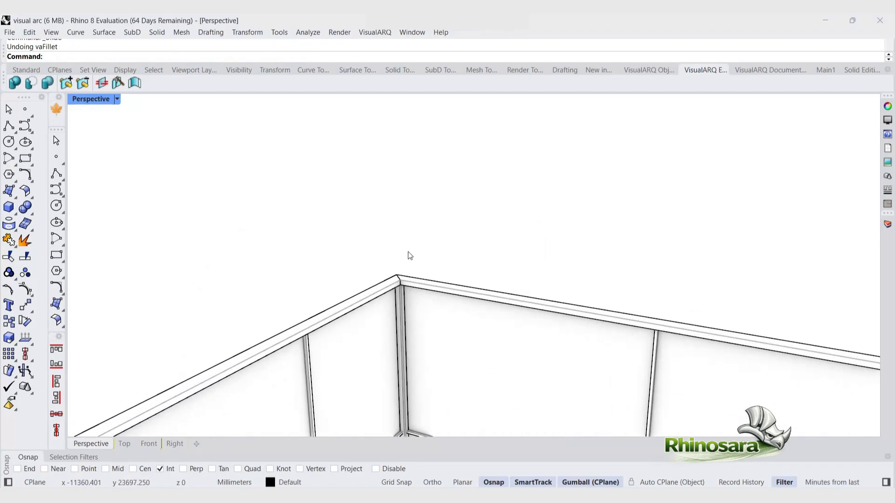
# Step: Fillet the curtain wall corner again with a 1000 mm radius, then undo it
pyautogui.press('Return')
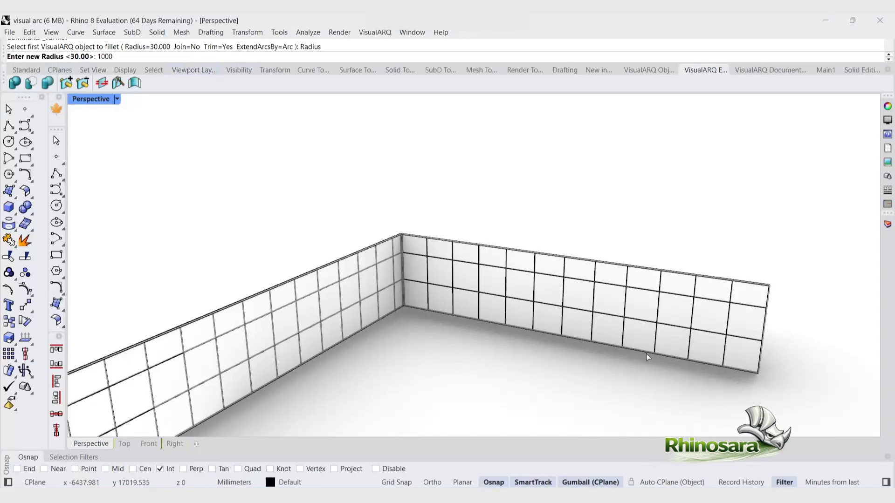
pyautogui.press('Return')
pyautogui.click(382, 282)
pyautogui.click(426, 269)
pyautogui.scroll(6, 396, 276)
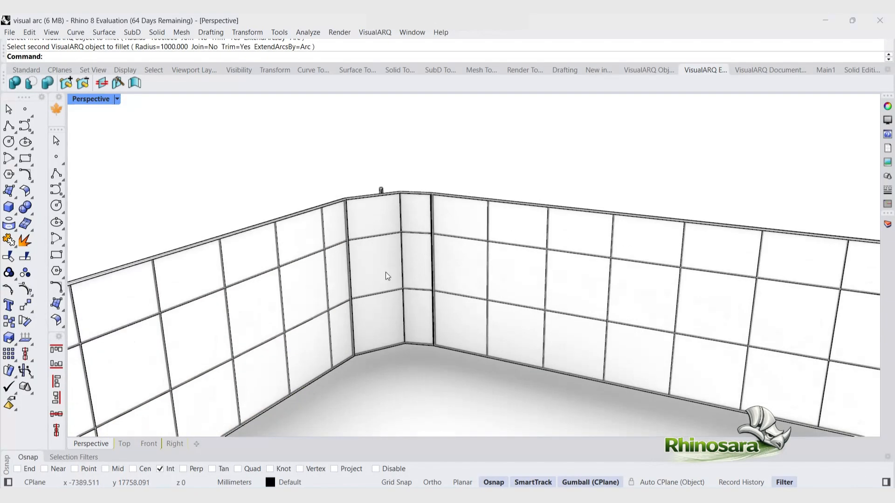
pyautogui.moveTo(386, 275); pyautogui.dragTo(449, 201, button='right')
pyautogui.click(275, 215)
pyautogui.click(269, 173)
pyautogui.hotkey('ctrl', 'z')
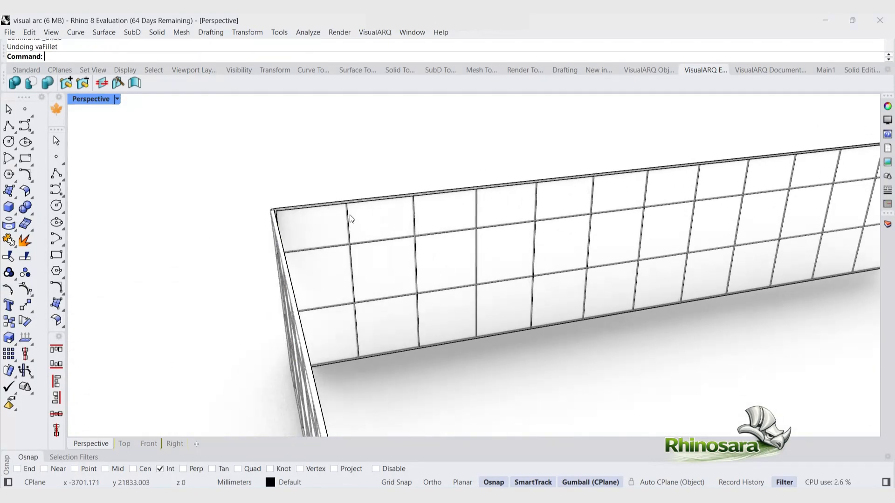
# Step: Fillet the two curtain walls at their corner with a radius of 3000 mm
pyautogui.rightClick(351, 218)
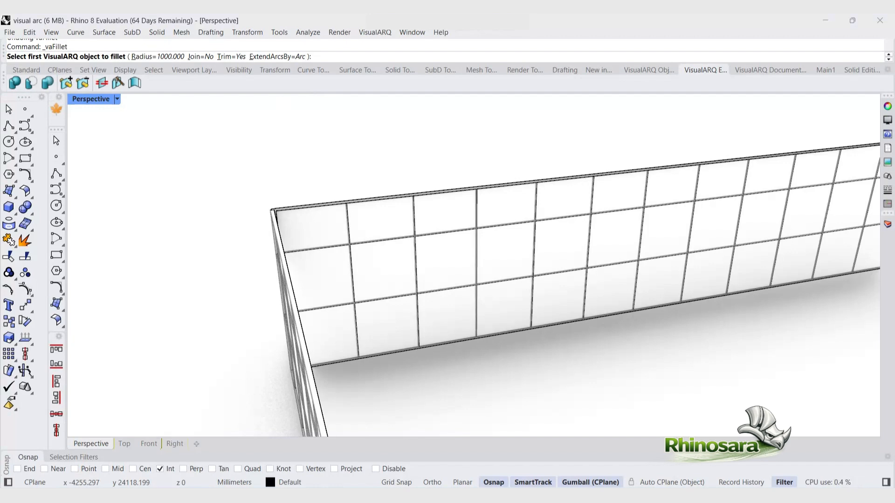
pyautogui.click(177, 56)
pyautogui.write('3000')
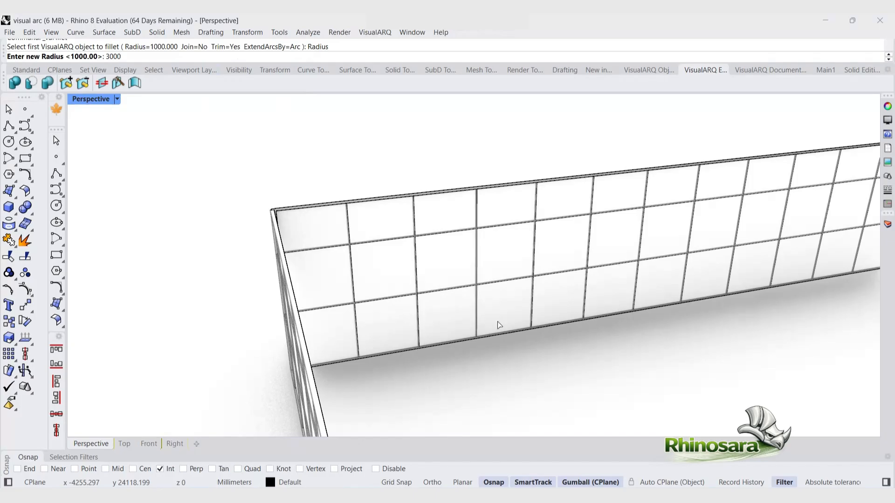
pyautogui.press('Return')
pyautogui.click(473, 250)
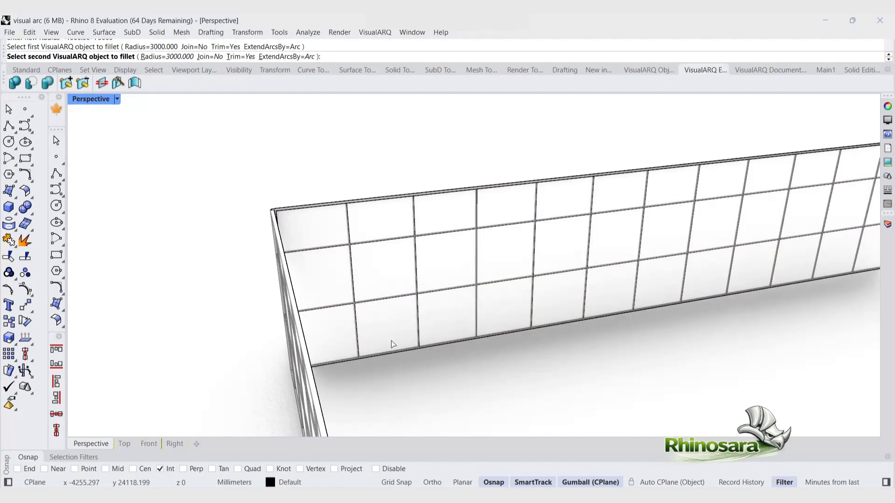
pyautogui.click(295, 384)
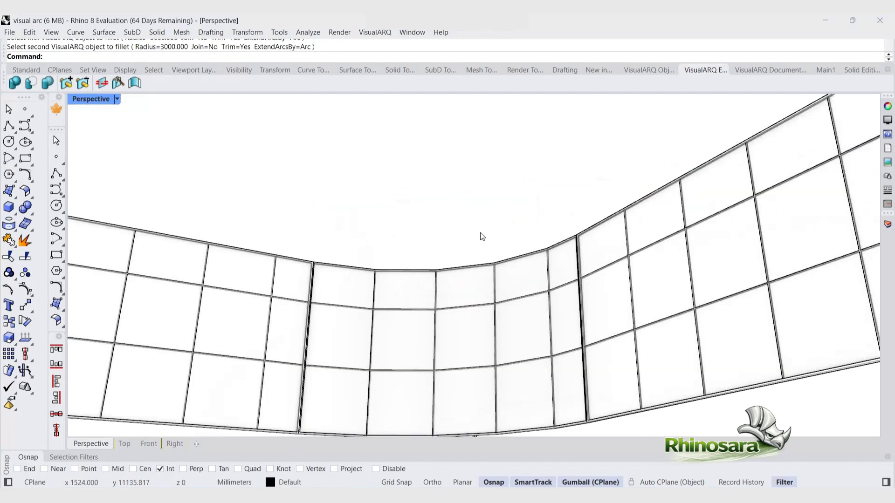
pyautogui.scroll(-3, 480, 236)
pyautogui.moveTo(481, 237); pyautogui.dragTo(499, 282, button='right')
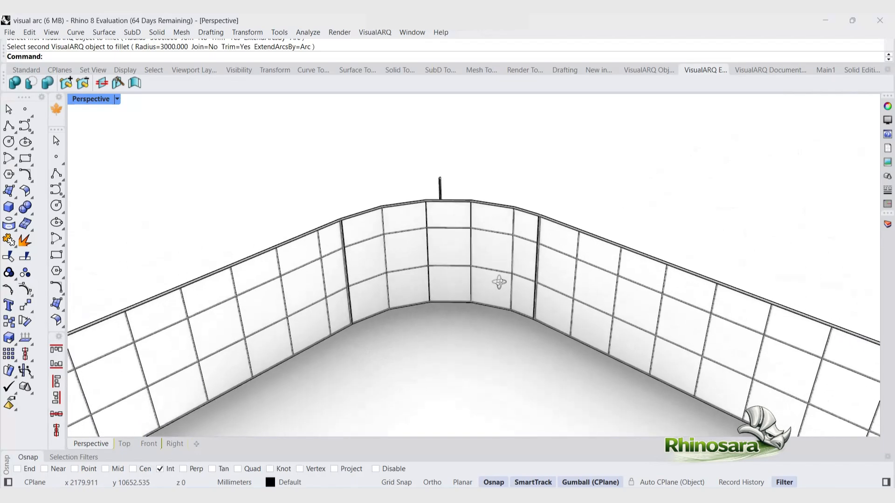
# Step: Select and delete the leftover curtain wall piece at the filleted corner
pyautogui.scroll(-3, 498, 285)
pyautogui.scroll(3, 496, 287)
pyautogui.click(410, 186)
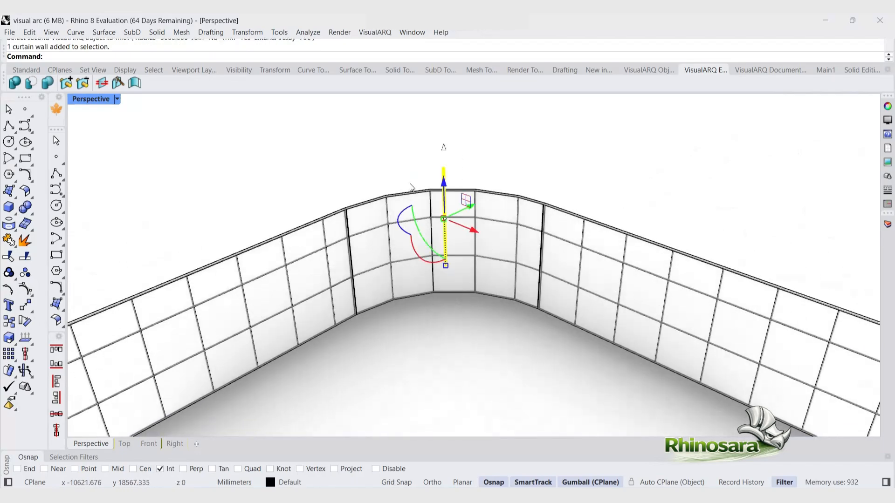
pyautogui.press('Delete')
# Step: Fillet the two walls at the small room's back corner with a radius of 2000 mm
pyautogui.scroll(-3, 419, 241)
pyautogui.scroll(3, 415, 242)
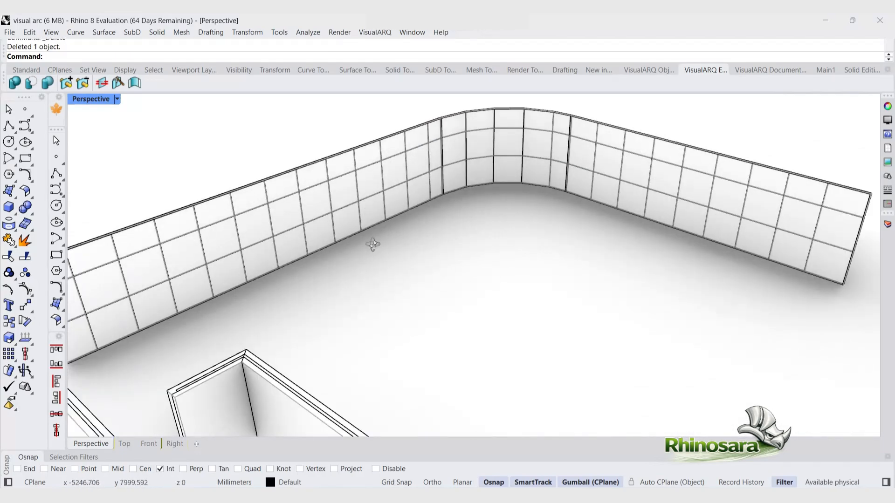
pyautogui.moveTo(373, 244); pyautogui.dragTo(404, 228, button='right')
pyautogui.scroll(-5, 405, 228)
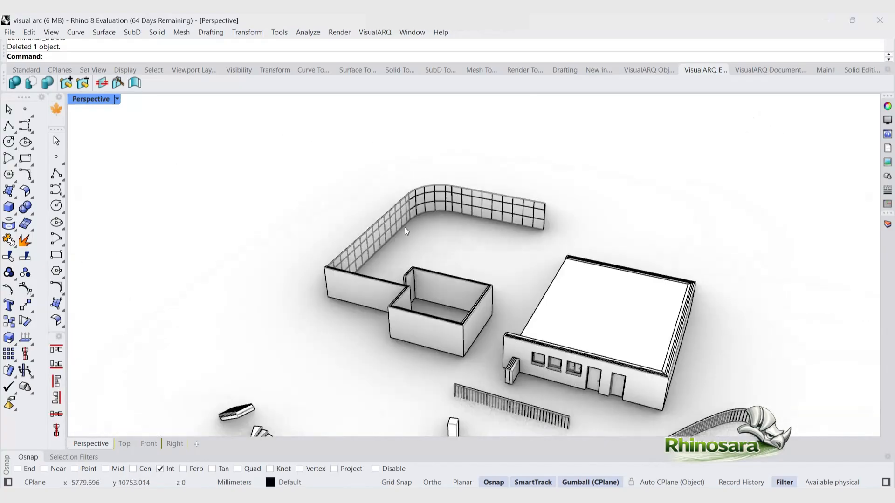
pyautogui.scroll(5, 419, 271)
pyautogui.moveTo(430, 294); pyautogui.dragTo(493, 305, button='right')
pyautogui.scroll(-5, 503, 308)
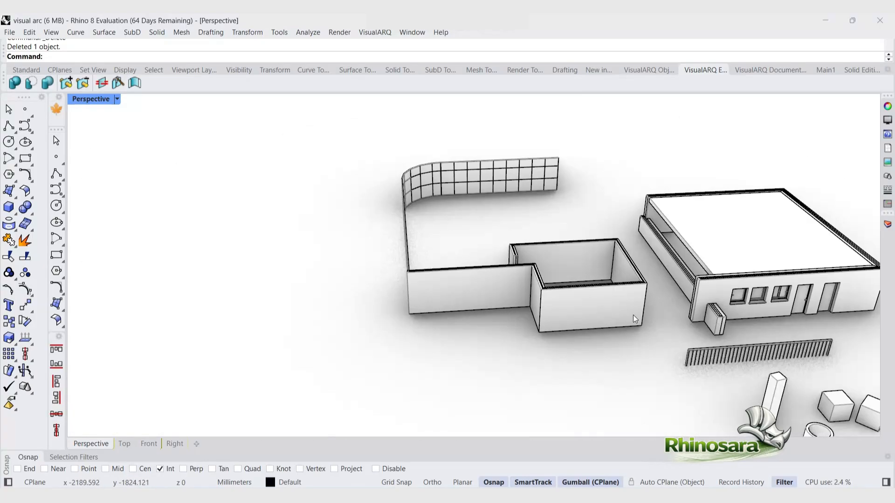
pyautogui.scroll(8, 647, 310)
pyautogui.rightClick(647, 309)
pyautogui.click(176, 61)
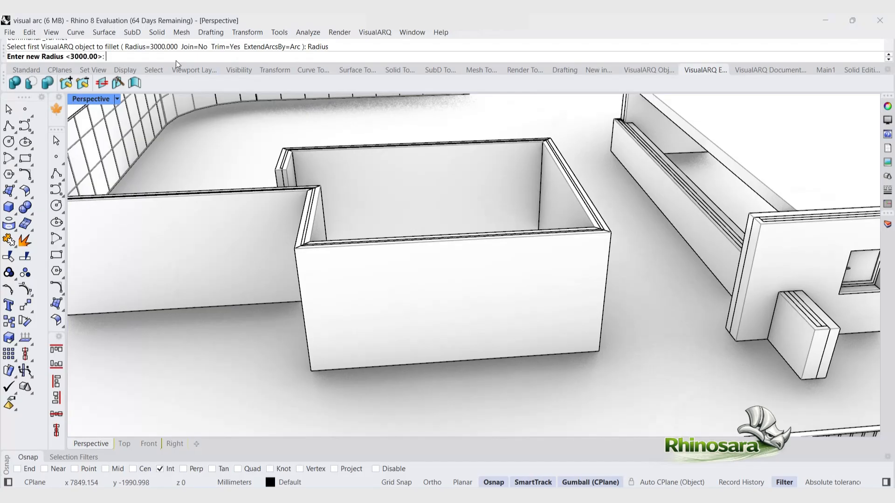
pyautogui.write('2000')
pyautogui.press('Return')
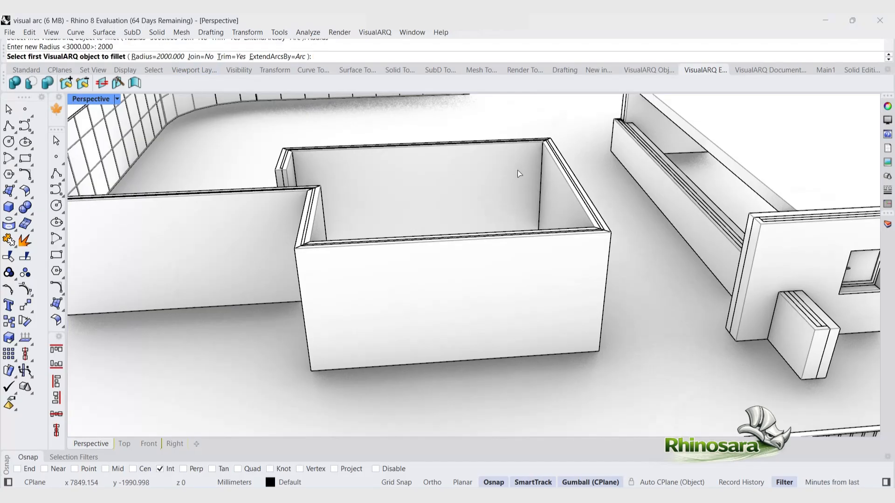
pyautogui.click(519, 169)
pyautogui.click(561, 203)
# Step: Fillet the walls at the small room's front-left inner corner with Join enabled and a 1500 mm radius
pyautogui.moveTo(497, 254); pyautogui.dragTo(453, 233, button='right')
pyautogui.scroll(7, 522, 203)
pyautogui.click(535, 206)
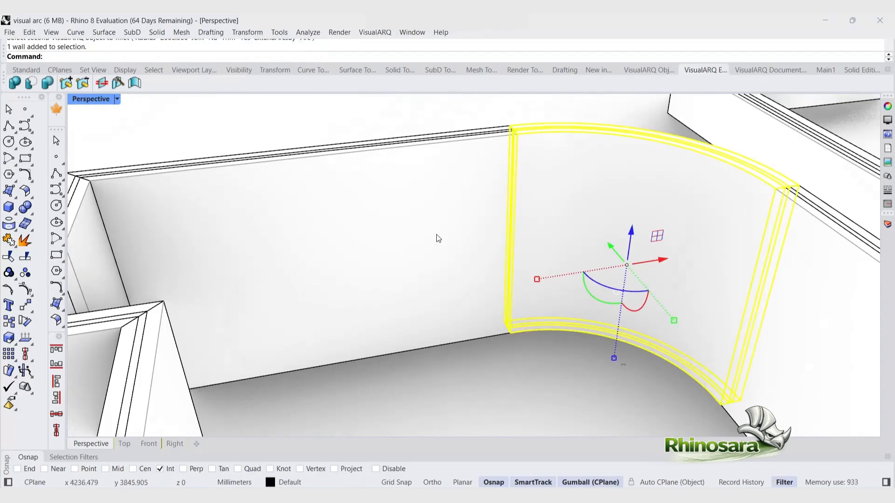
pyautogui.click(432, 122)
pyautogui.rightClick(336, 139)
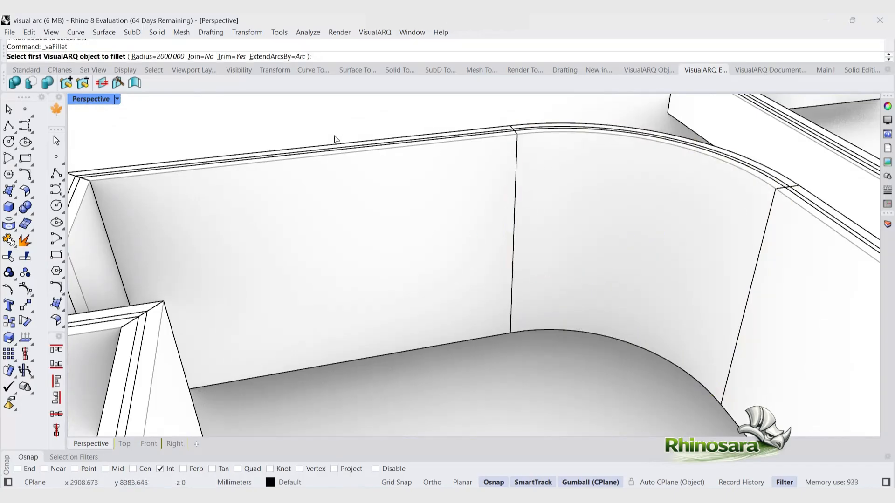
pyautogui.click(194, 57)
pyautogui.scroll(-8, 287, 171)
pyautogui.scroll(6, 287, 169)
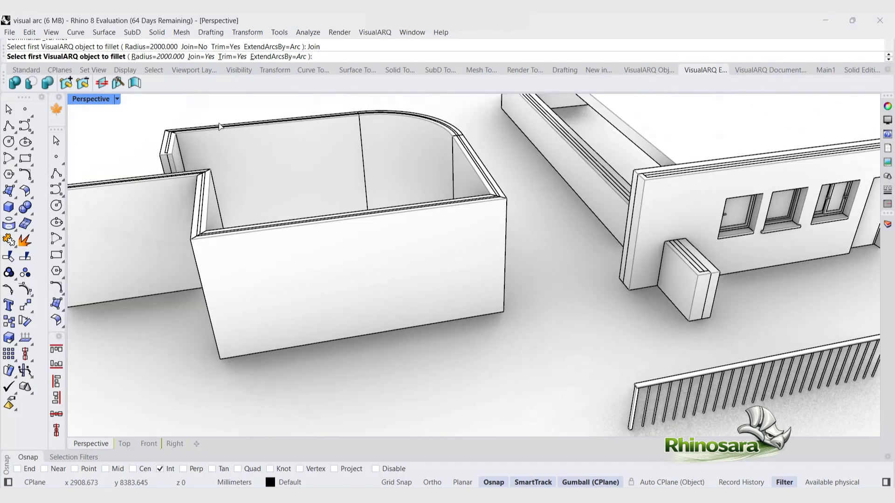
pyautogui.click(163, 60)
pyautogui.write('1')
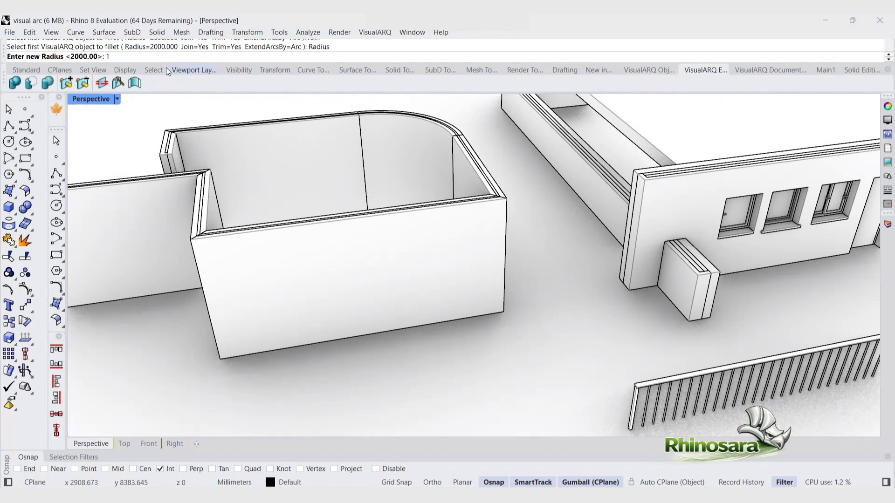
pyautogui.write('500')
pyautogui.press('Return')
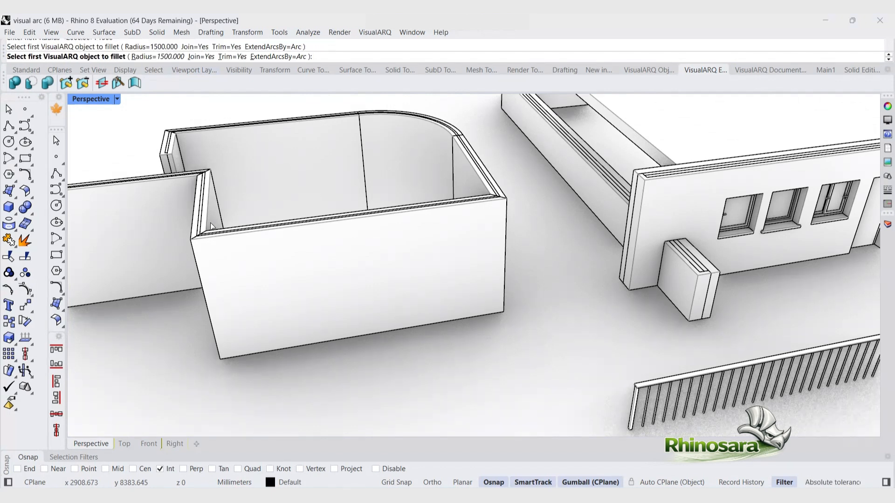
pyautogui.click(211, 226)
pyautogui.click(249, 244)
pyautogui.moveTo(239, 274); pyautogui.dragTo(233, 241, button='right')
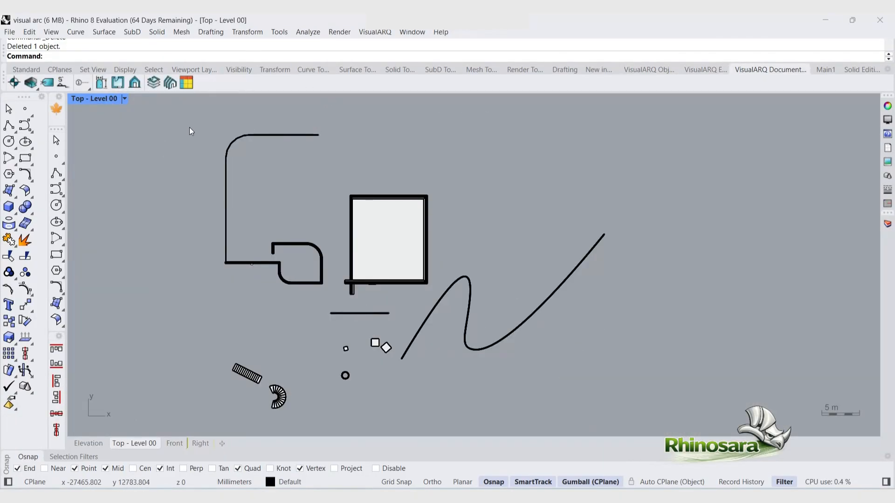
# Step: Set Building 01's extents as a rectangle drawn around the small room
pyautogui.click(151, 85)
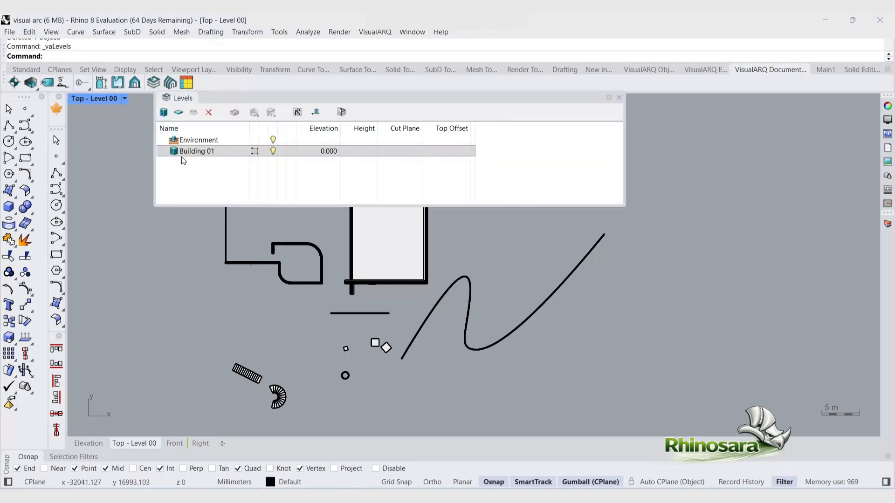
pyautogui.click(209, 152)
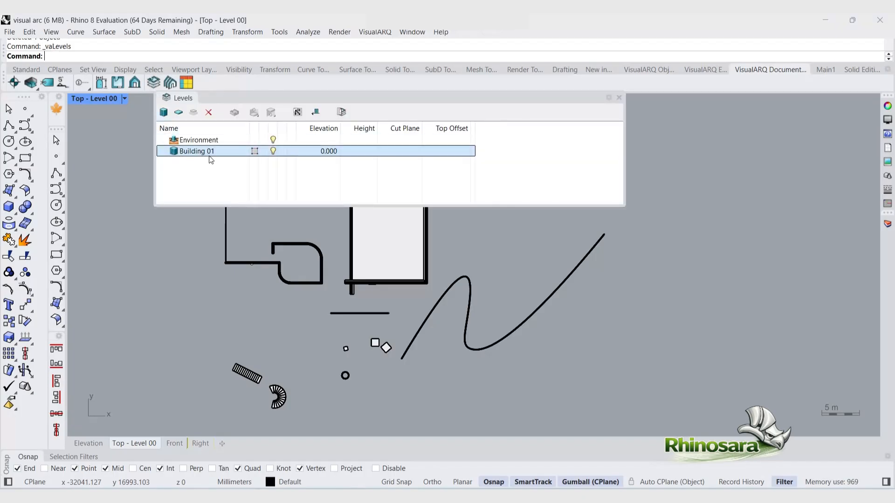
pyautogui.click(254, 152)
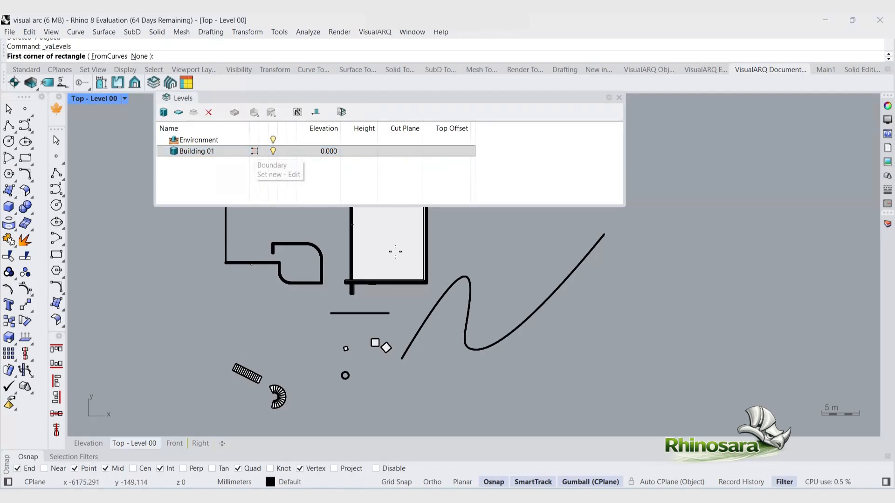
pyautogui.click(434, 294)
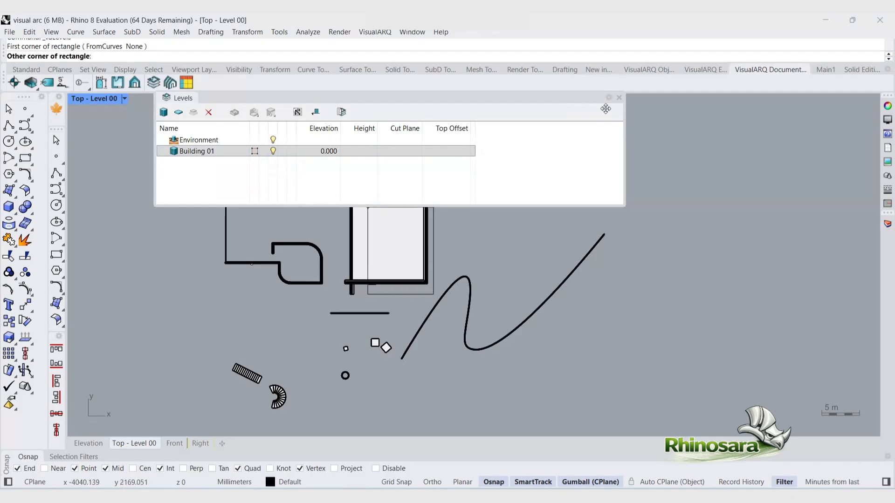
pyautogui.click(619, 98)
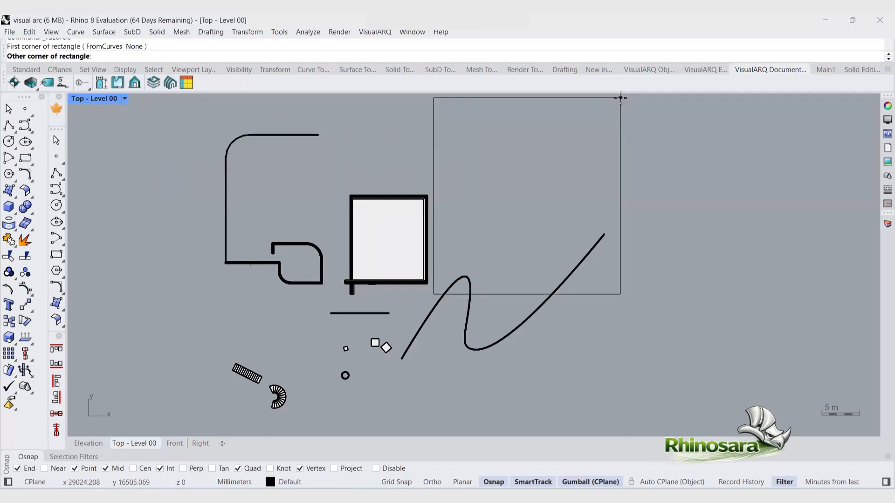
pyautogui.click(342, 189)
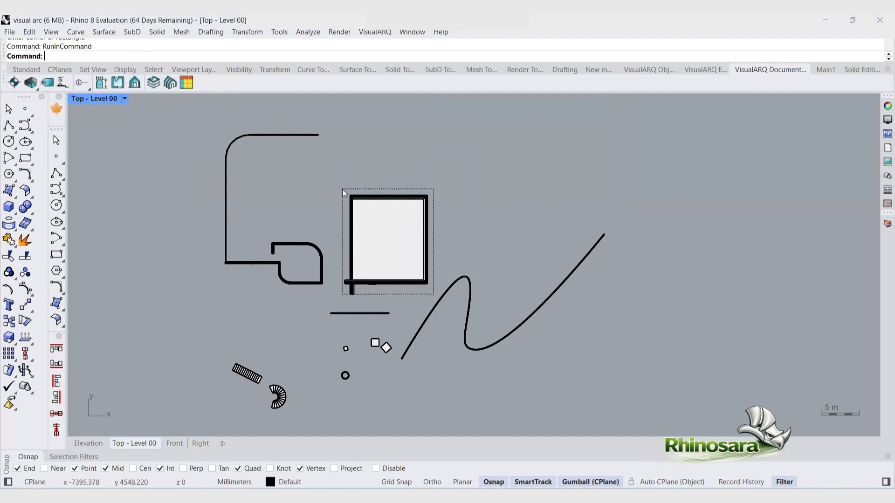
# Step: Add a new level named Level 00 to Building 01
pyautogui.click(169, 84)
pyautogui.click(154, 84)
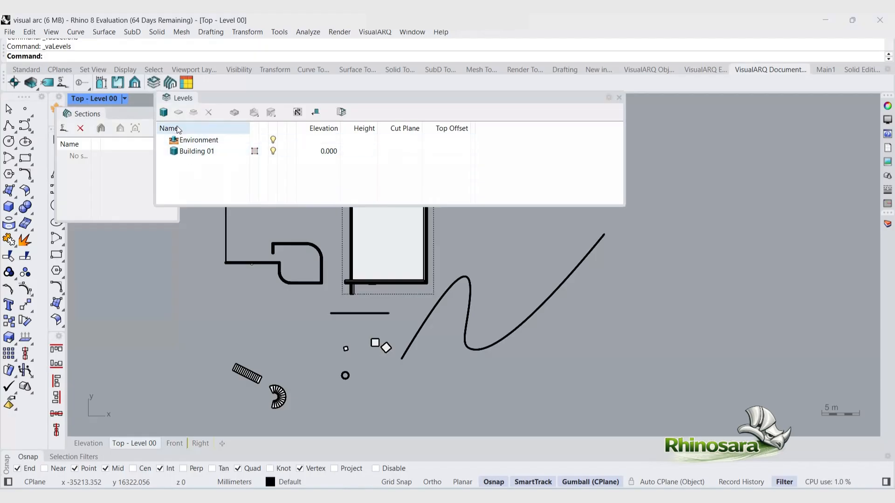
pyautogui.click(197, 152)
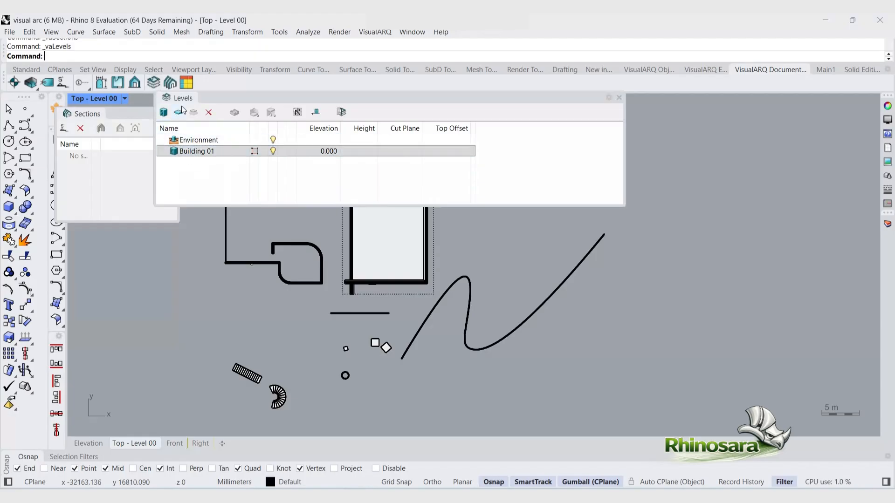
pyautogui.click(179, 112)
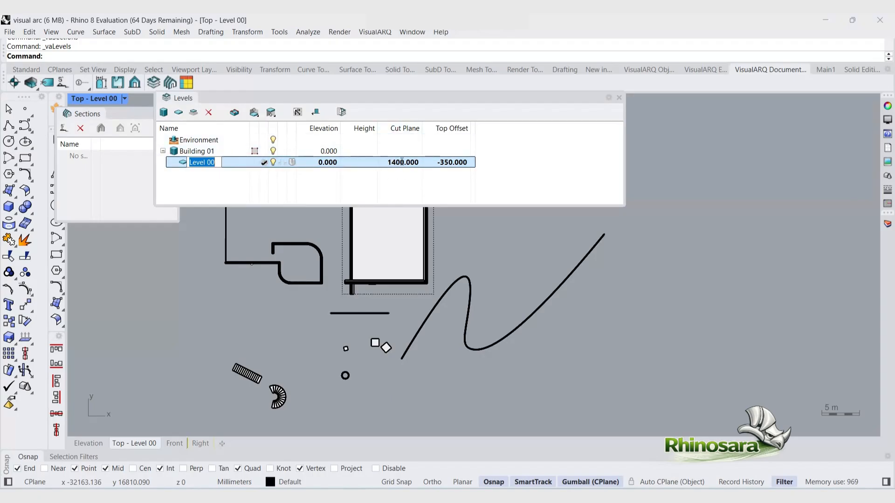
pyautogui.click(232, 165)
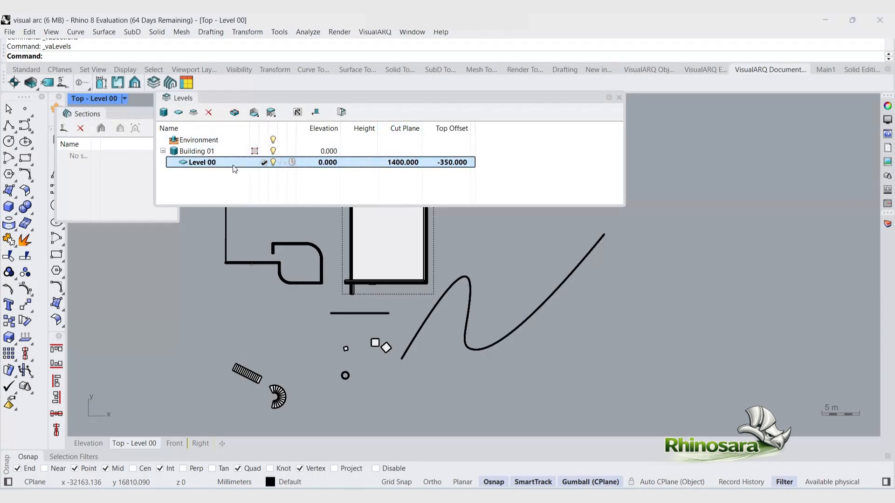
# Step: Toggle on the level cut plane and close the Levels and Sections panels
pyautogui.click(235, 113)
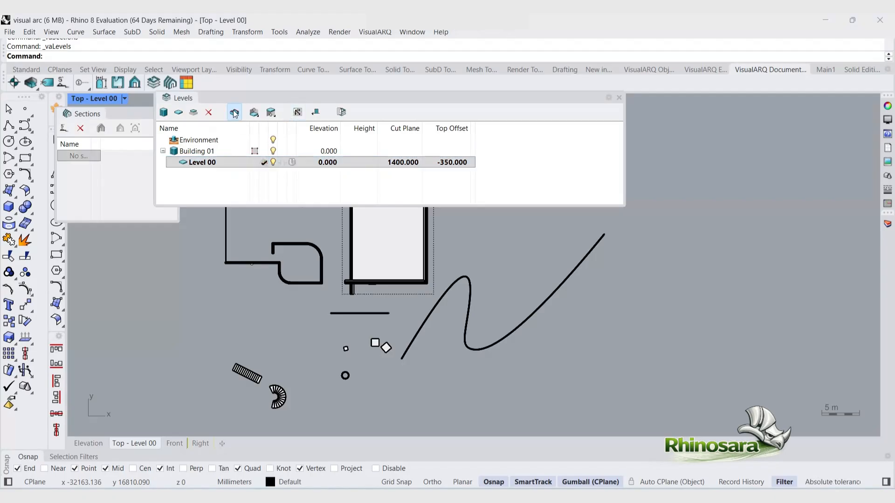
pyautogui.click(619, 98)
pyautogui.click(174, 113)
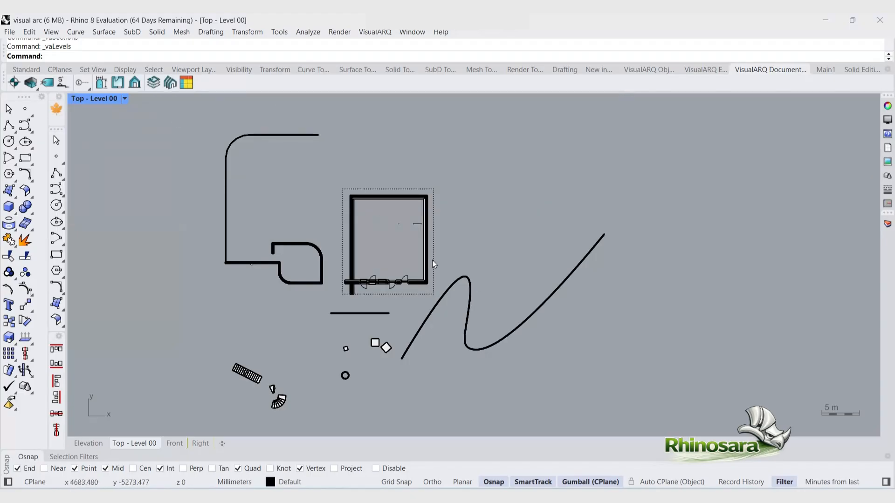
# Step: Delete the short stray line inside the small room
pyautogui.scroll(4, 427, 259)
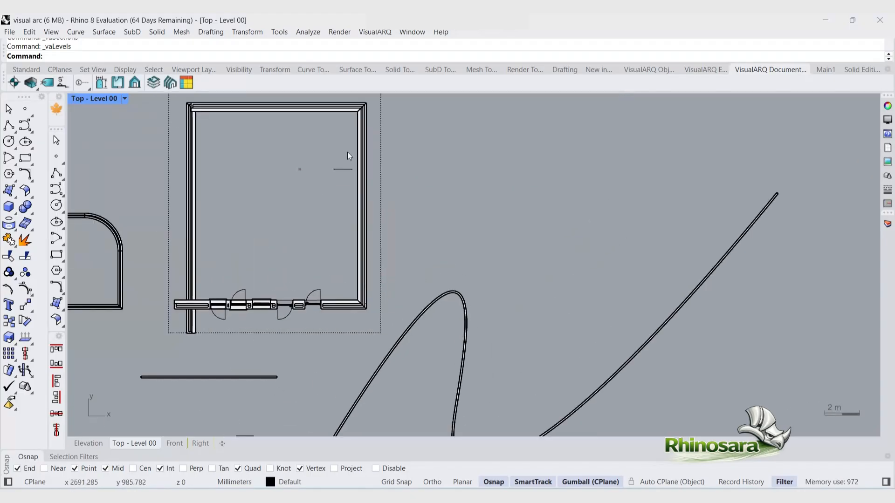
pyautogui.moveTo(348, 152); pyautogui.dragTo(327, 178)
pyautogui.press('Delete')
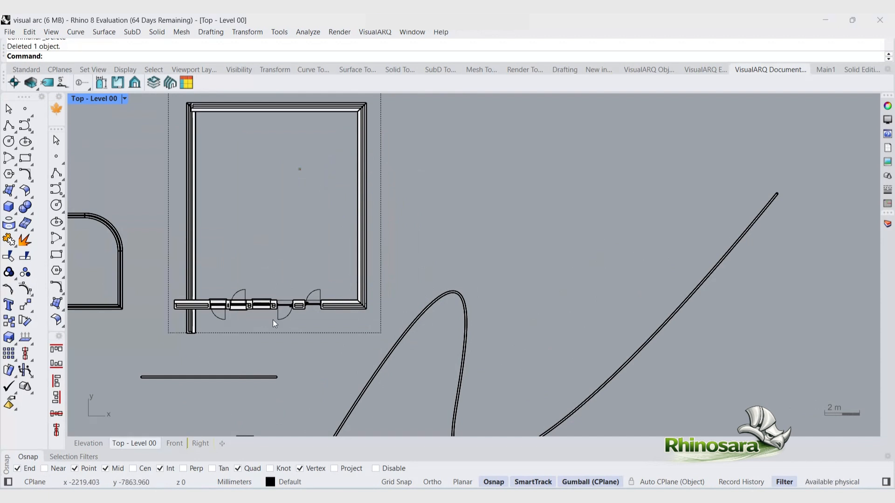
# Step: Create a horizontal section line across the small room with the Default style and reference text 1
pyautogui.scroll(-2, 351, 350)
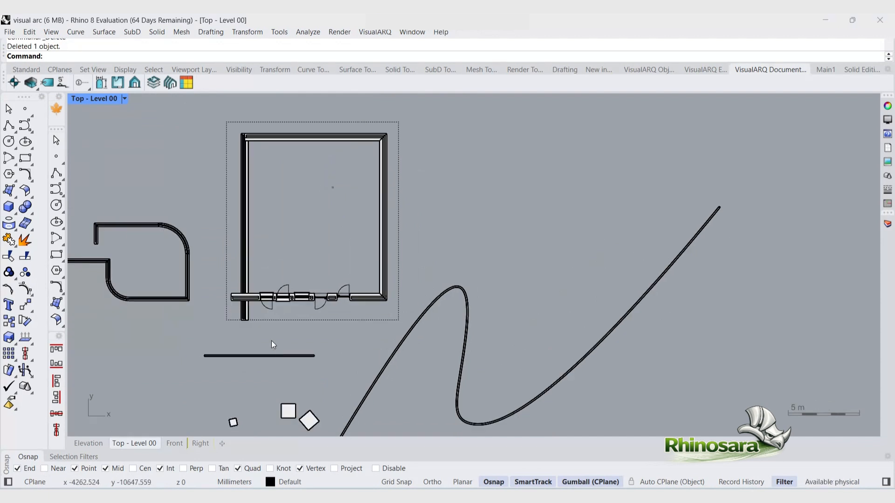
pyautogui.scroll(3, 200, 212)
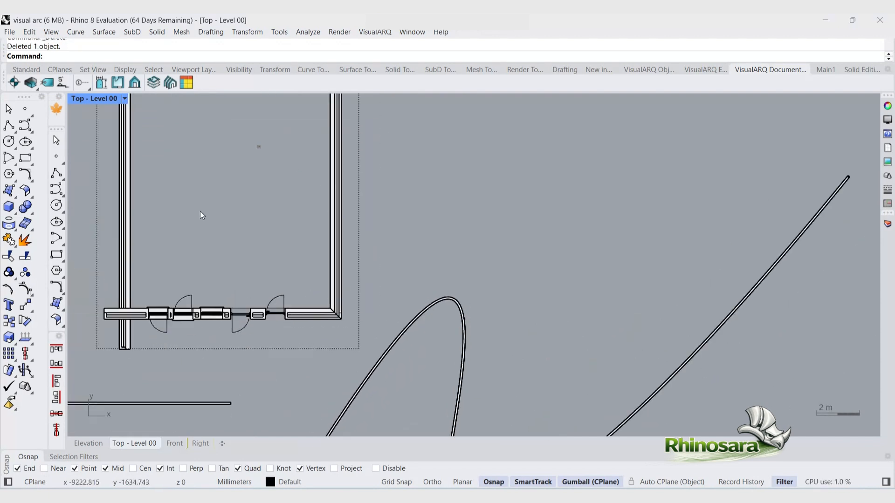
pyautogui.scroll(-4, 200, 212)
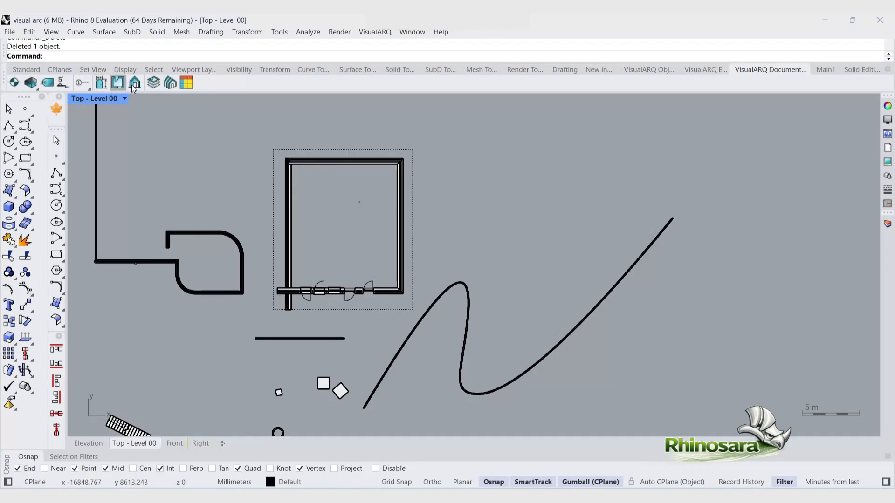
pyautogui.click(61, 84)
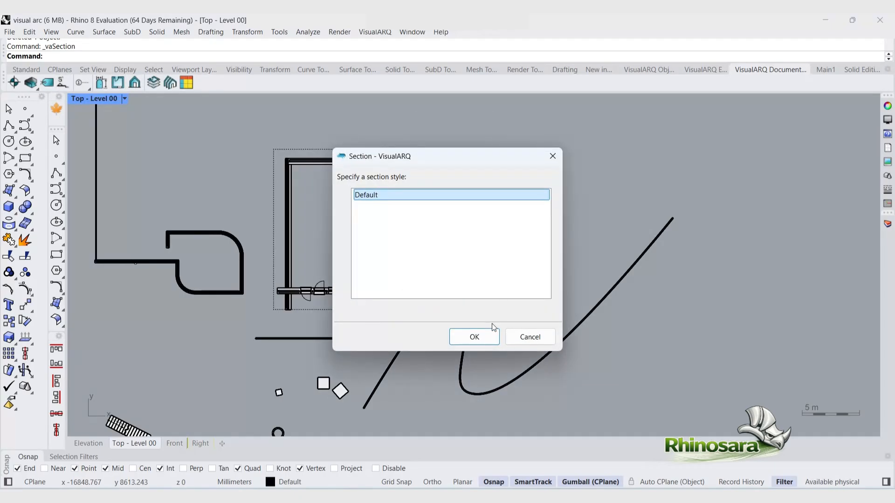
pyautogui.click(488, 340)
pyautogui.click(256, 221)
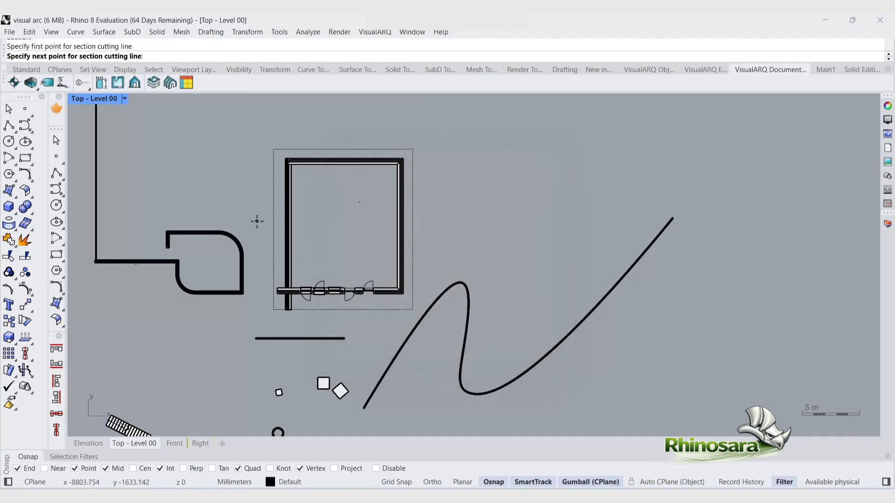
pyautogui.press('F8')
pyautogui.press('F8')
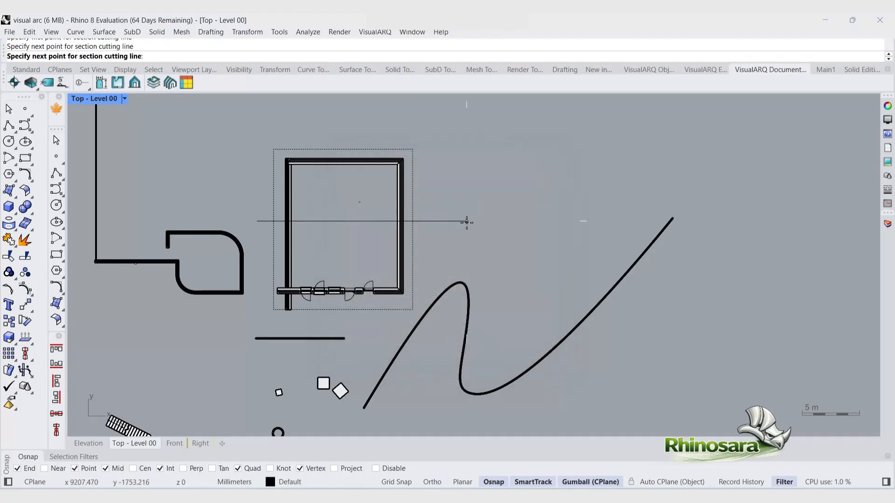
pyautogui.click(466, 223)
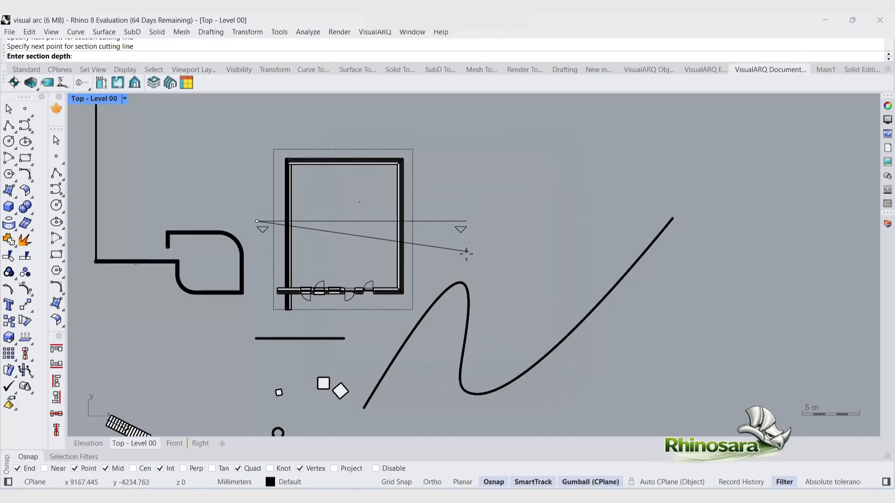
pyautogui.click(269, 273)
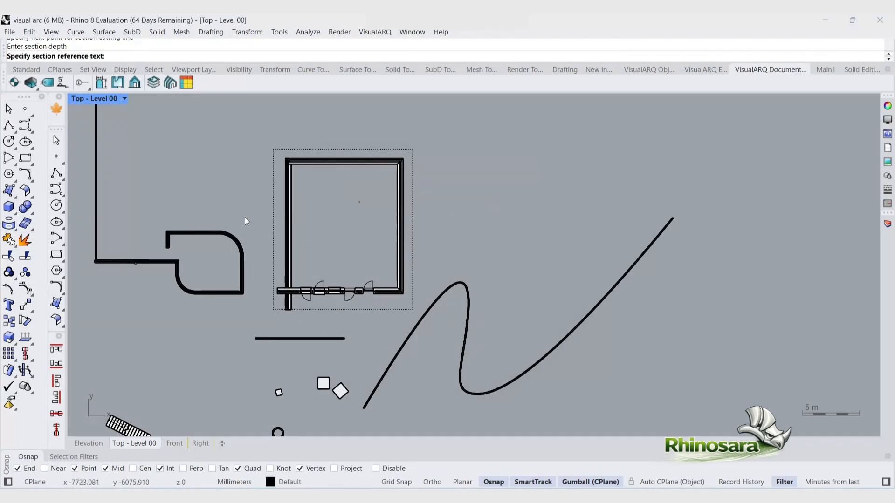
pyautogui.write('1')
pyautogui.press('Return')
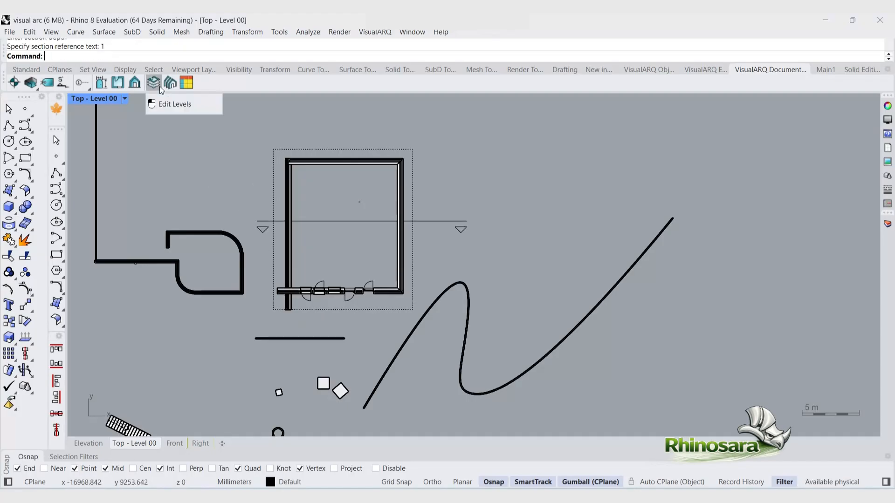
# Step: Open the sections manager and activate the cut of section 1
pyautogui.click(134, 84)
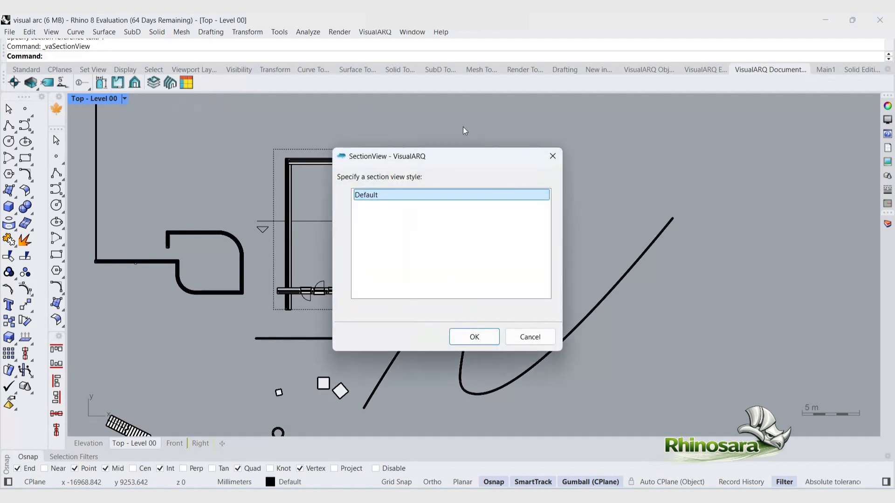
pyautogui.click(553, 156)
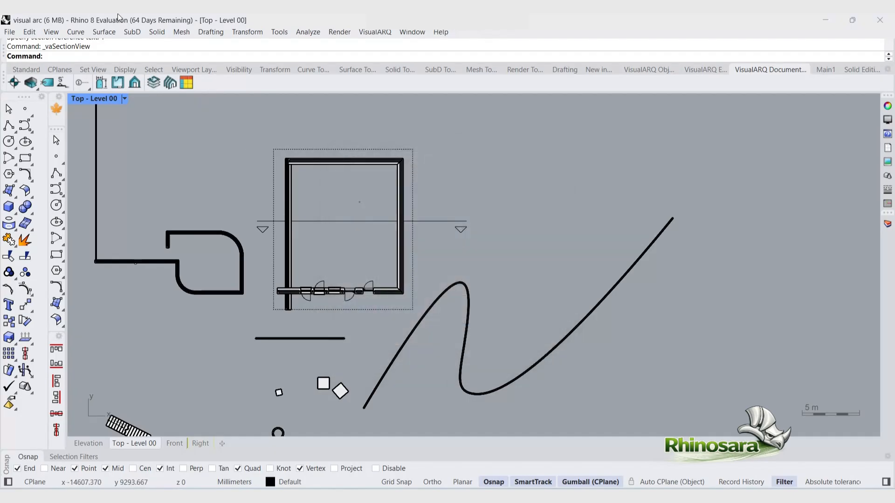
pyautogui.click(170, 84)
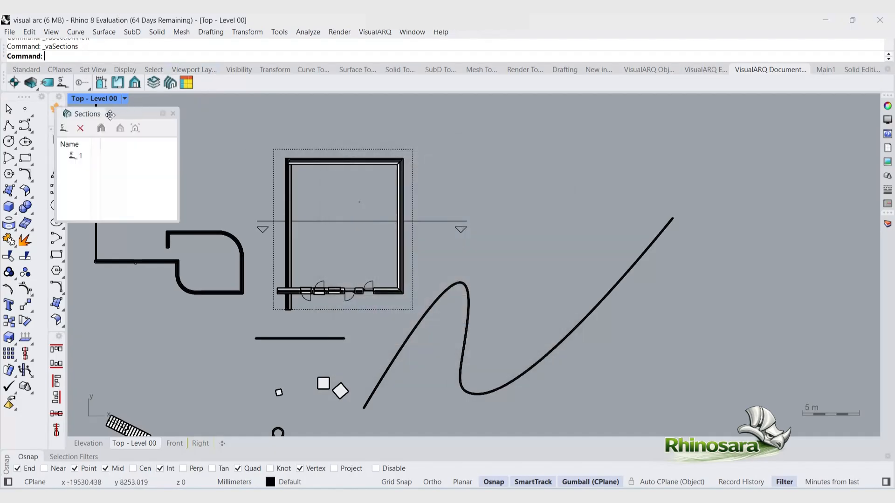
pyautogui.moveTo(115, 115); pyautogui.dragTo(137, 116)
pyautogui.click(95, 159)
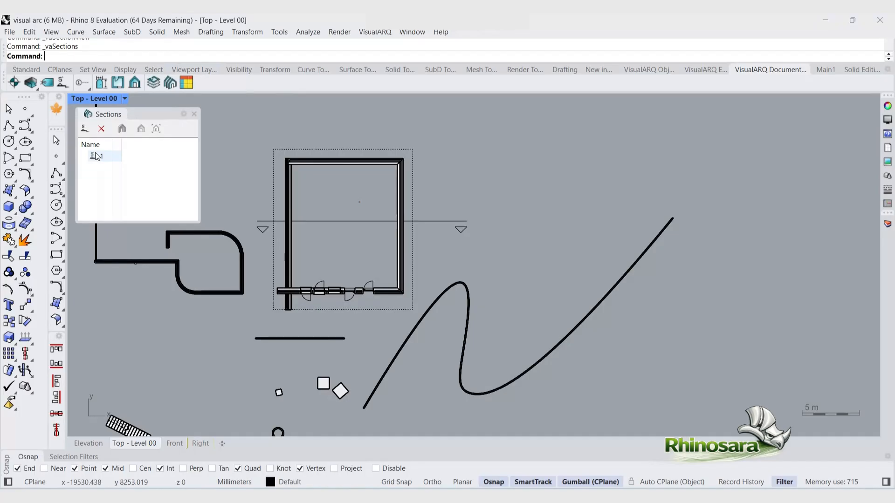
pyautogui.click(95, 157)
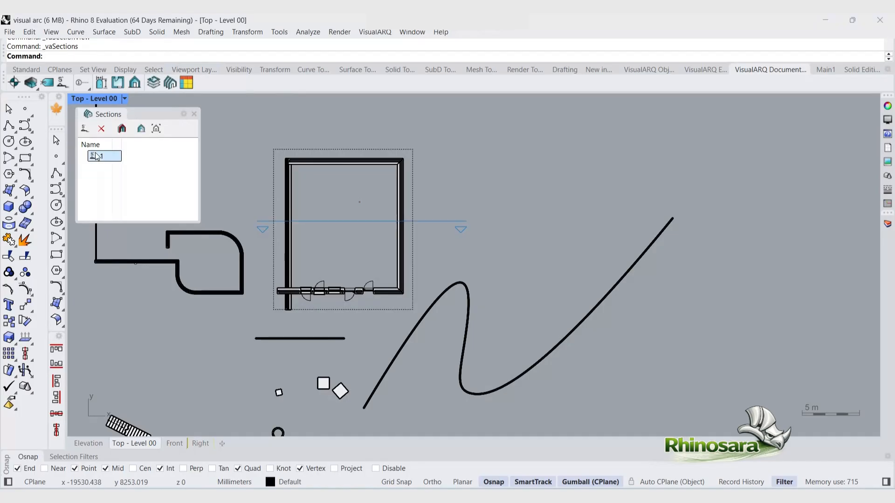
pyautogui.click(122, 131)
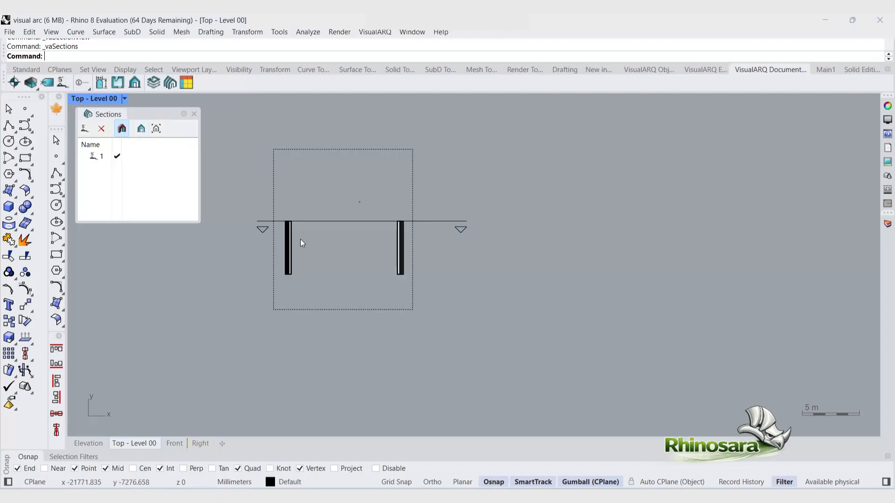
# Step: Open section 1's section view in the viewport and close the sections manager
pyautogui.click(143, 129)
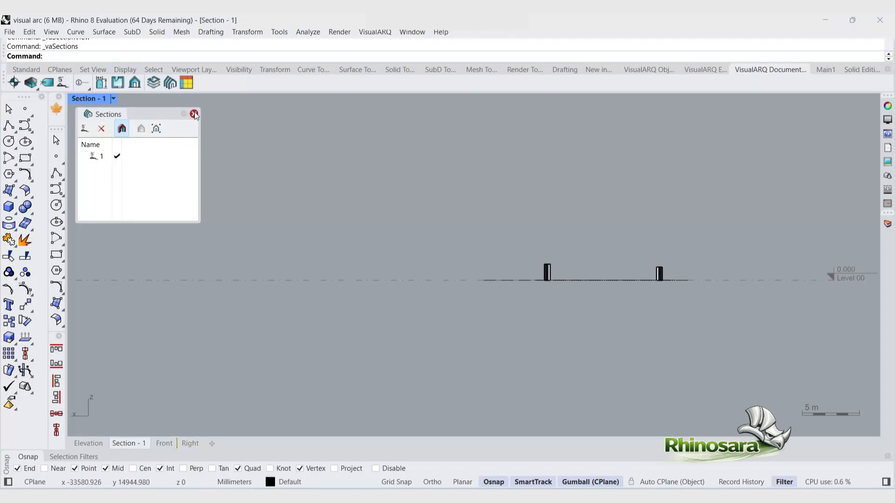
pyautogui.scroll(-4, 365, 358)
pyautogui.scroll(-2, 367, 358)
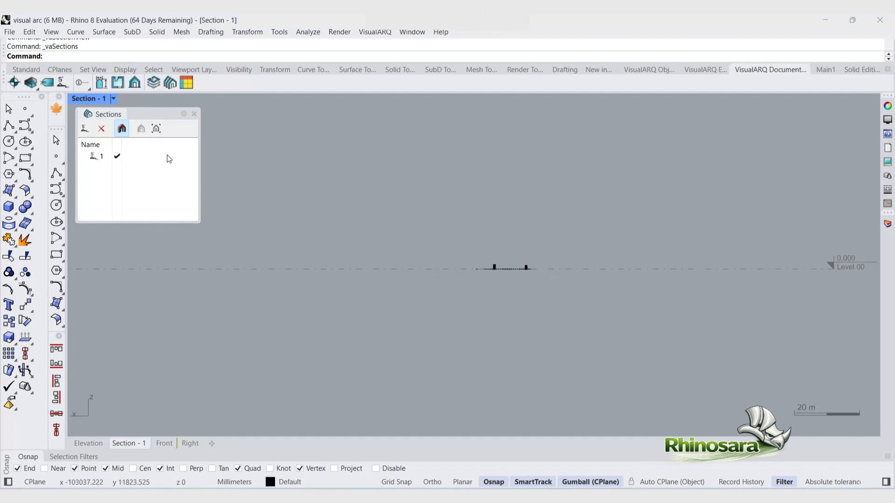
pyautogui.click(194, 114)
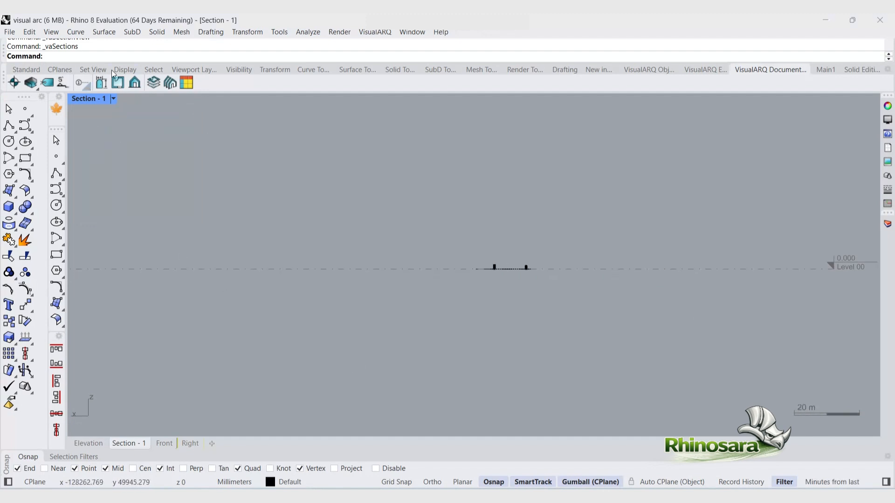
# Step: Reopen the sections manager and turn off section 1's cut
pyautogui.click(170, 83)
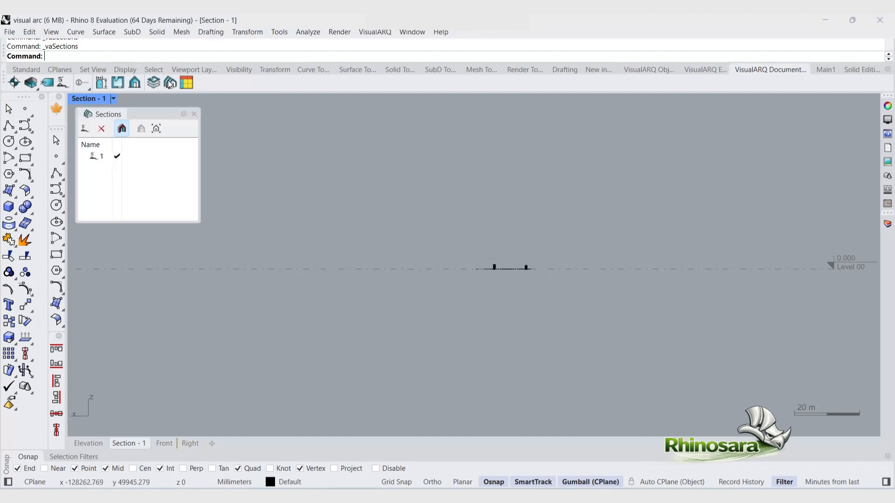
pyautogui.doubleClick(96, 158)
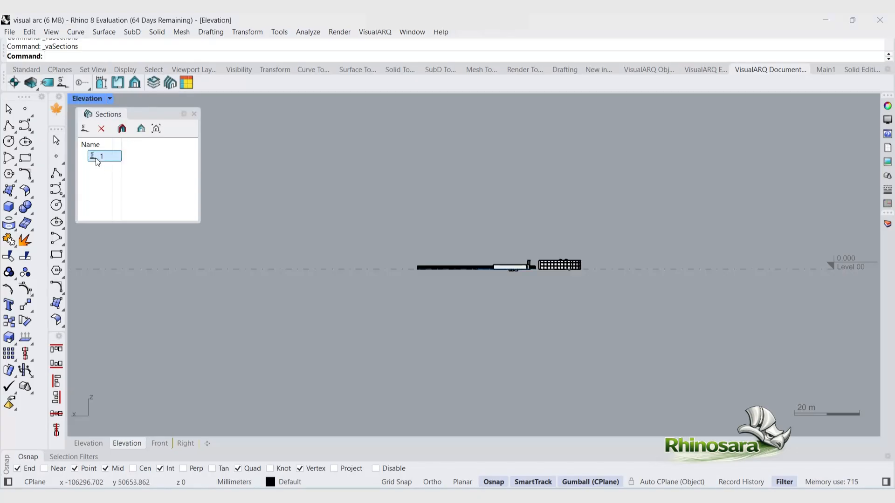
pyautogui.moveTo(604, 259); pyautogui.dragTo(515, 222)
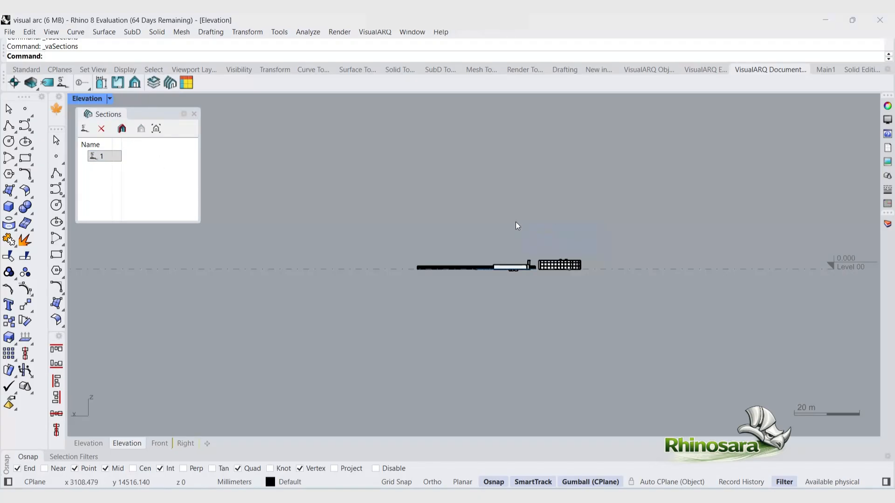
# Step: Close the sections manager and switch the restored viewport to a Top view in the four-viewport layout
pyautogui.scroll(4, 520, 236)
pyautogui.scroll(10, 520, 236)
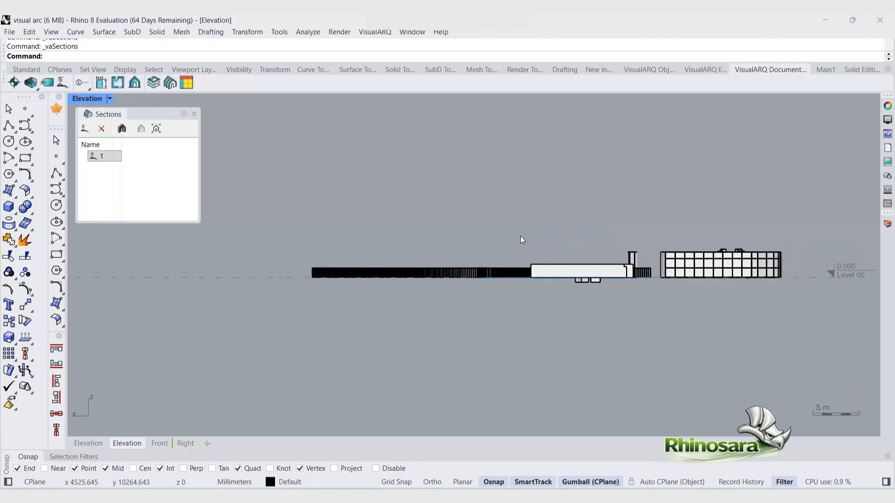
pyautogui.scroll(-2, 520, 235)
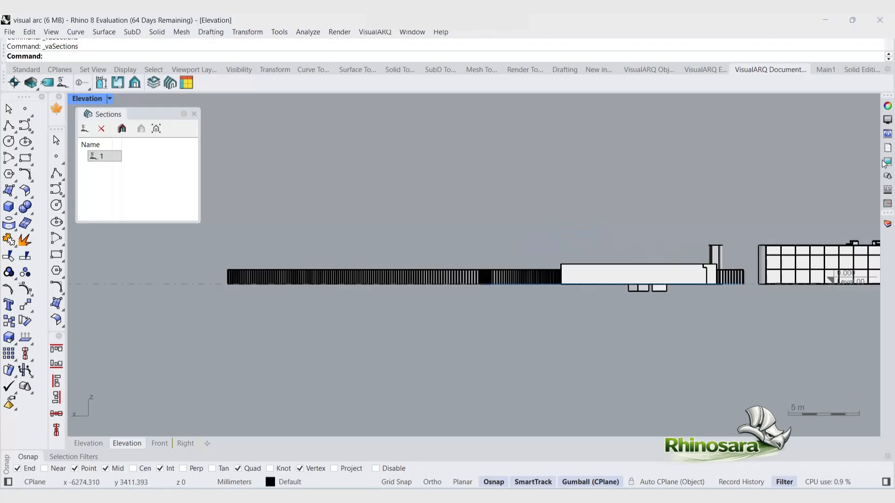
pyautogui.click(195, 116)
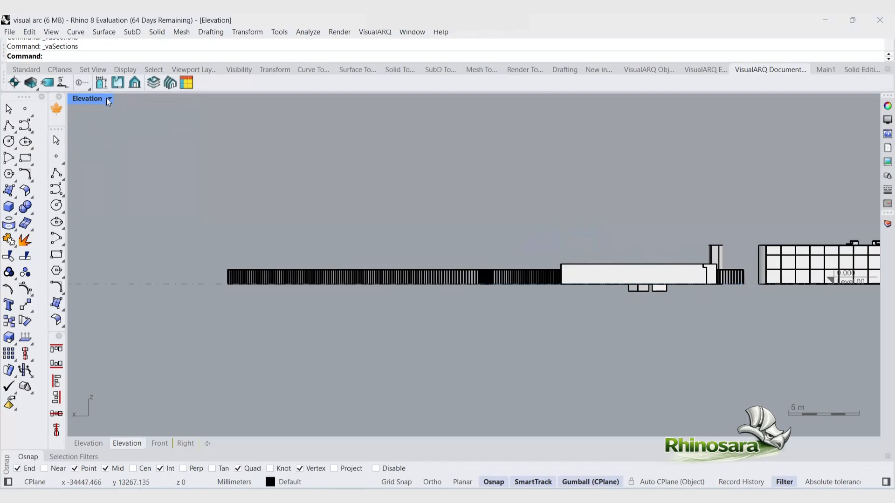
pyautogui.doubleClick(104, 96)
pyautogui.click(111, 100)
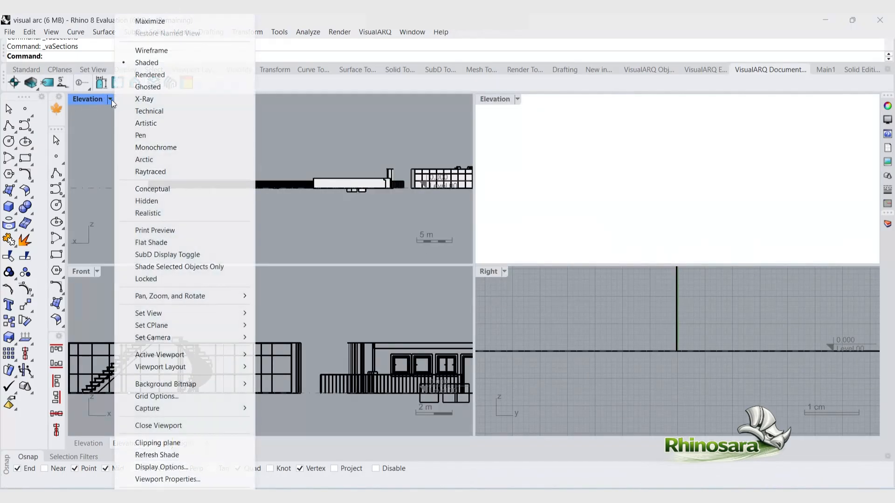
pyautogui.moveTo(233, 314)
pyautogui.click(321, 330)
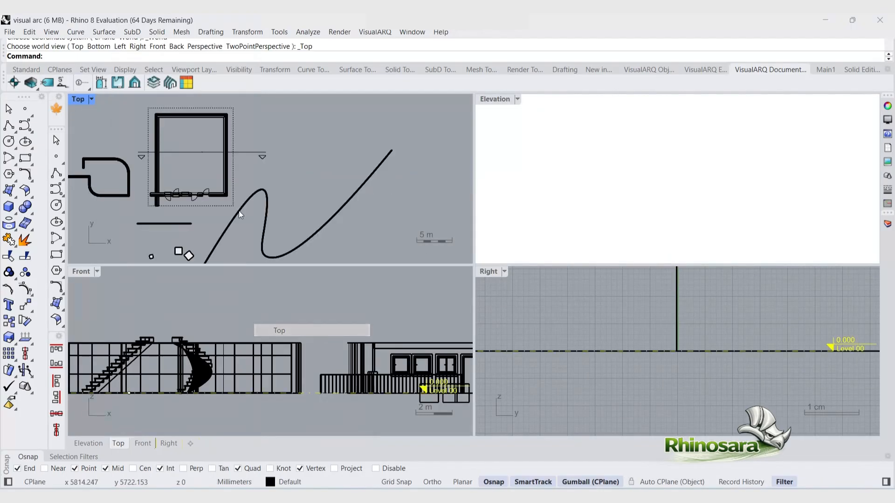
# Step: Select section 1 and drag its depth boundary down past the room's lower wall in the Top view
pyautogui.click(253, 153)
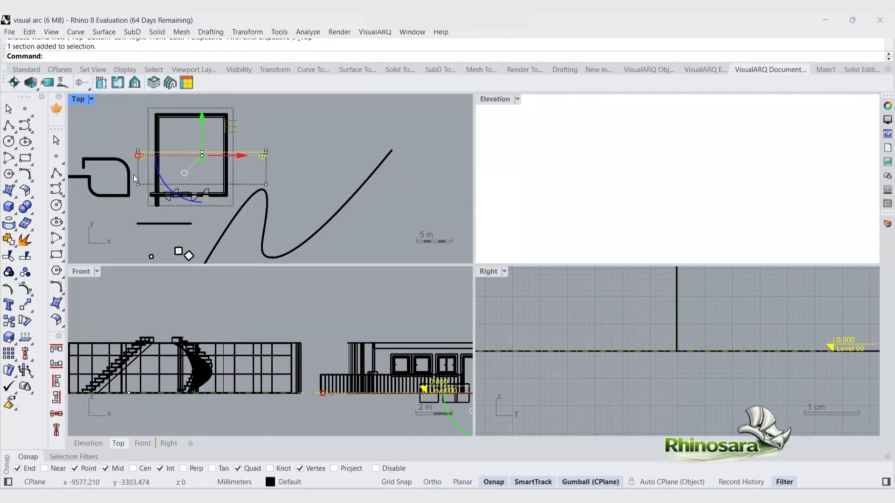
pyautogui.scroll(5, 131, 186)
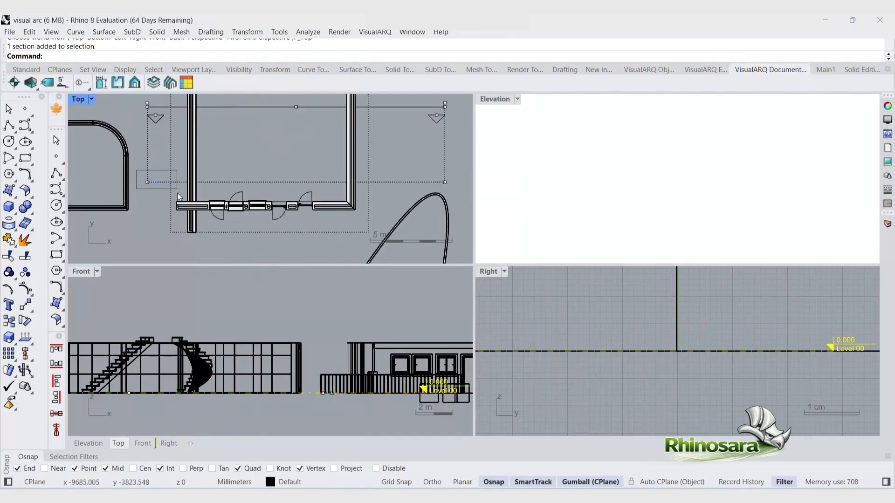
pyautogui.moveTo(177, 193); pyautogui.dragTo(177, 192)
pyautogui.keyDown('shift'); pyautogui.moveTo(414, 172); pyautogui.dragTo(458, 190); pyautogui.keyUp('shift')
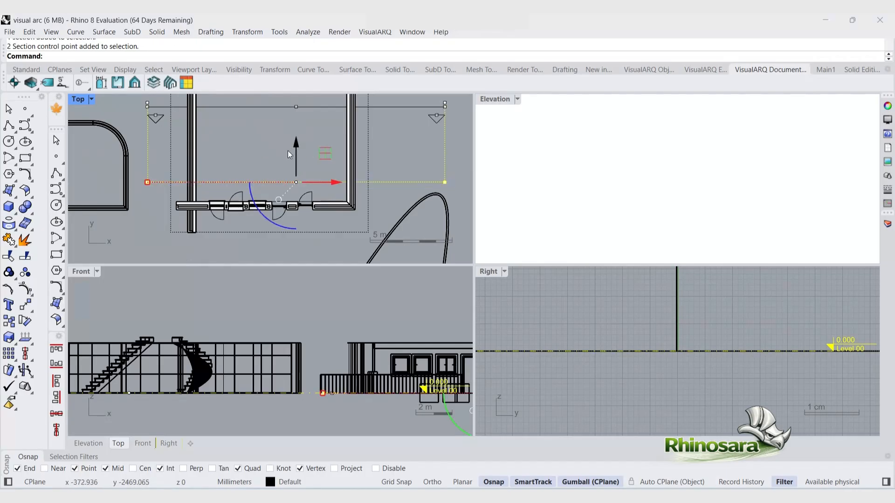
pyautogui.scroll(-4, 290, 154)
pyautogui.moveTo(292, 130); pyautogui.dragTo(289, 171)
pyautogui.scroll(-9, 213, 382)
pyautogui.scroll(7, 321, 383)
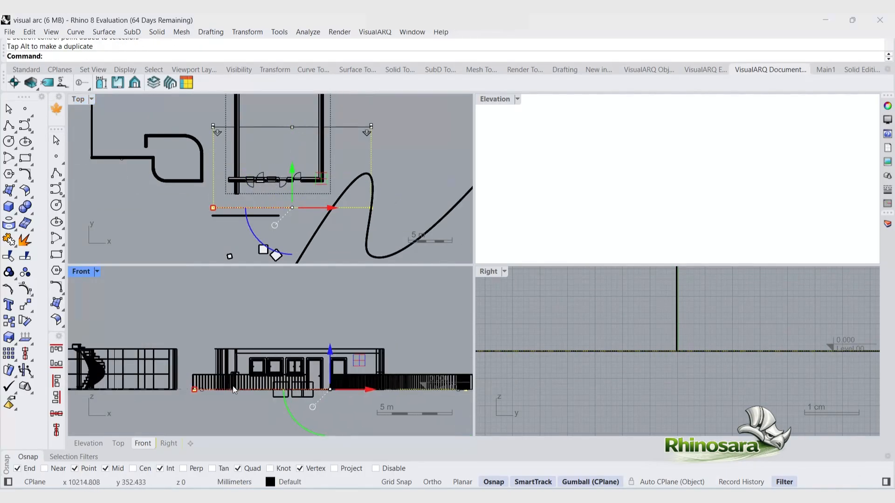
pyautogui.click(205, 412)
pyautogui.click(205, 412)
pyautogui.click(346, 127)
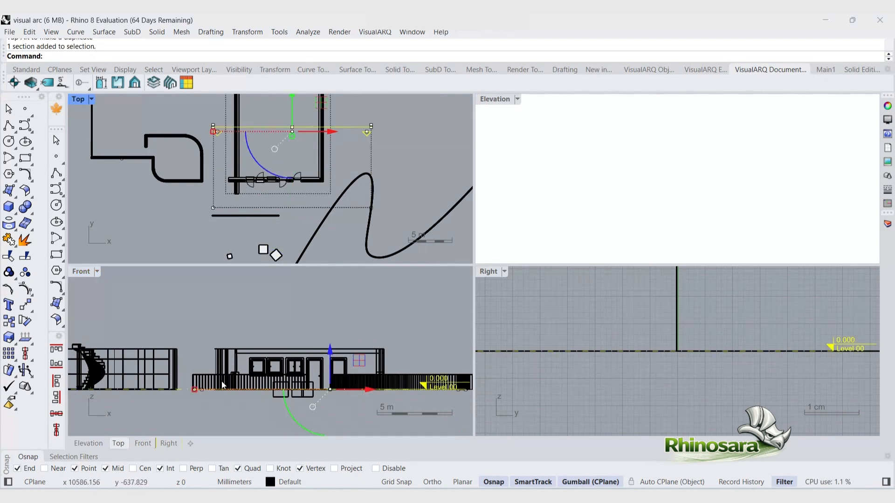
pyautogui.scroll(-5, 305, 375)
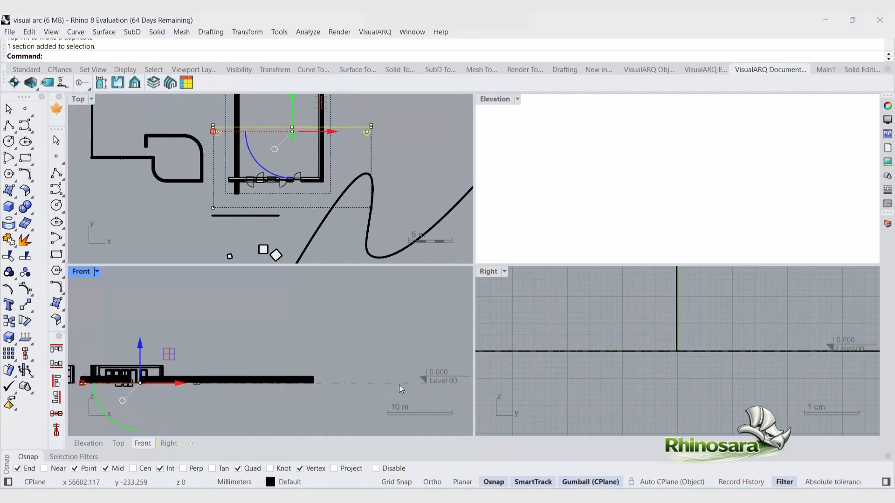
pyautogui.click(399, 385)
pyautogui.scroll(2, 300, 338)
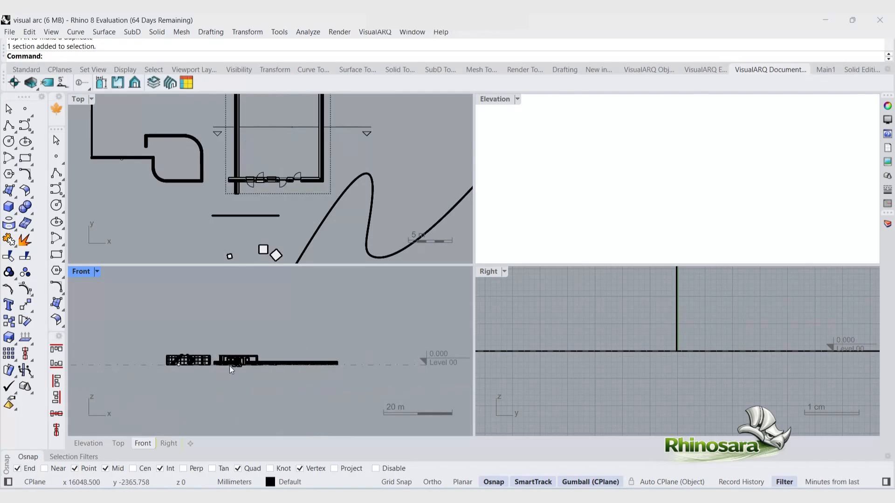
pyautogui.scroll(8, 201, 356)
# Step: Open the Levels manager to review the building's existing level, then close it
pyautogui.click(296, 180)
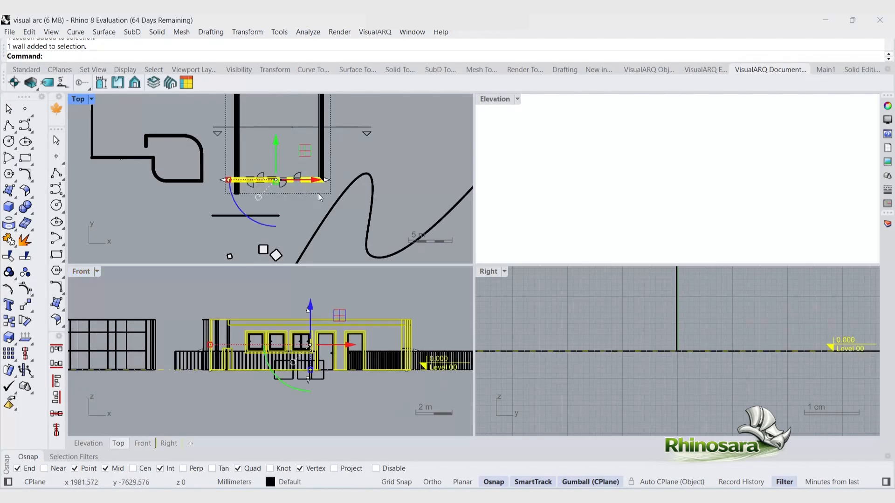
pyautogui.click(154, 84)
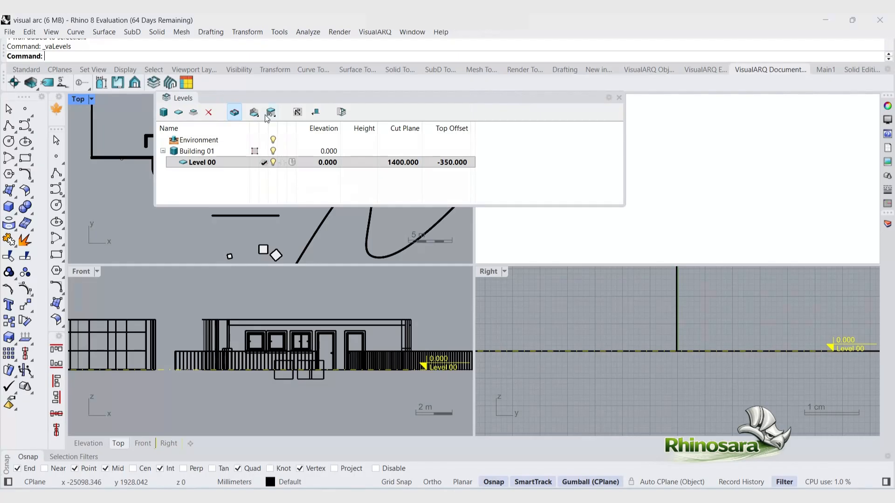
pyautogui.click(264, 163)
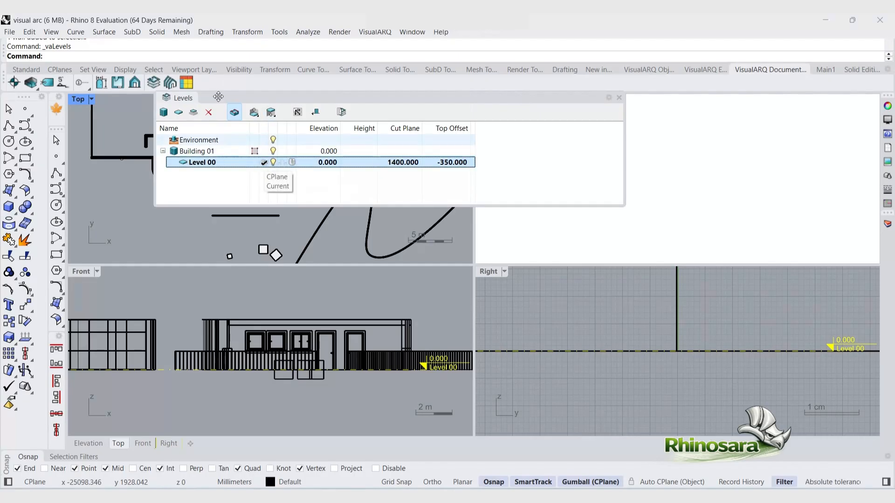
pyautogui.click(235, 113)
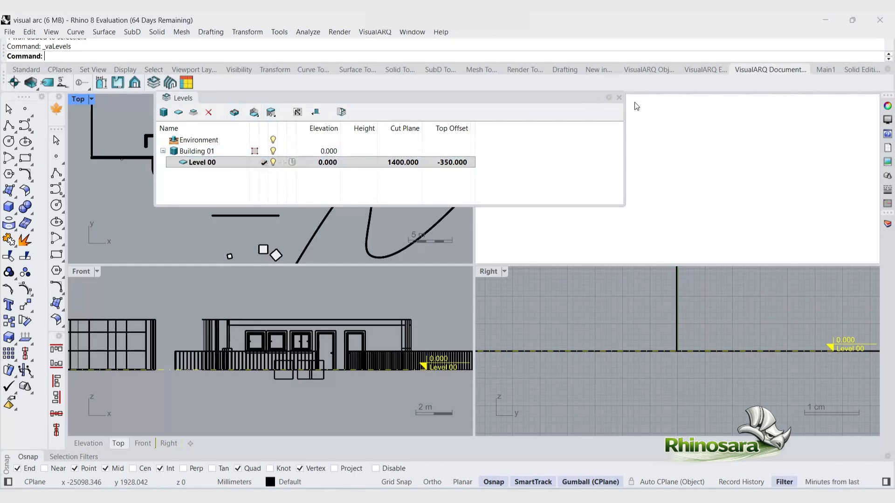
pyautogui.click(619, 98)
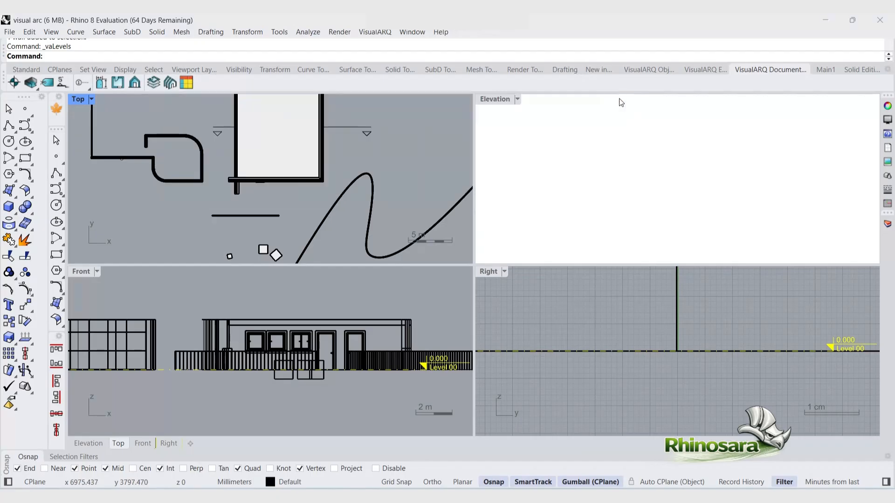
# Step: Select section 1, open its section view from the sections manager and close the manager
pyautogui.click(359, 131)
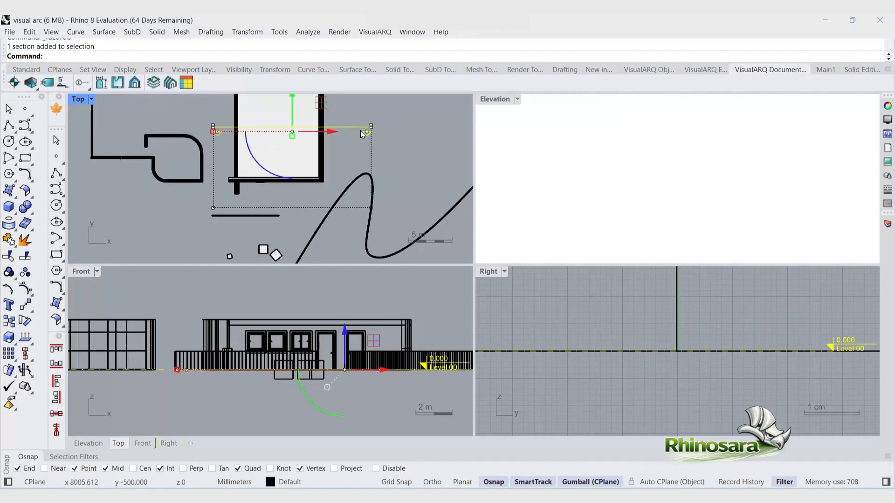
pyautogui.click(169, 82)
pyautogui.click(106, 157)
pyautogui.doubleClick(105, 156)
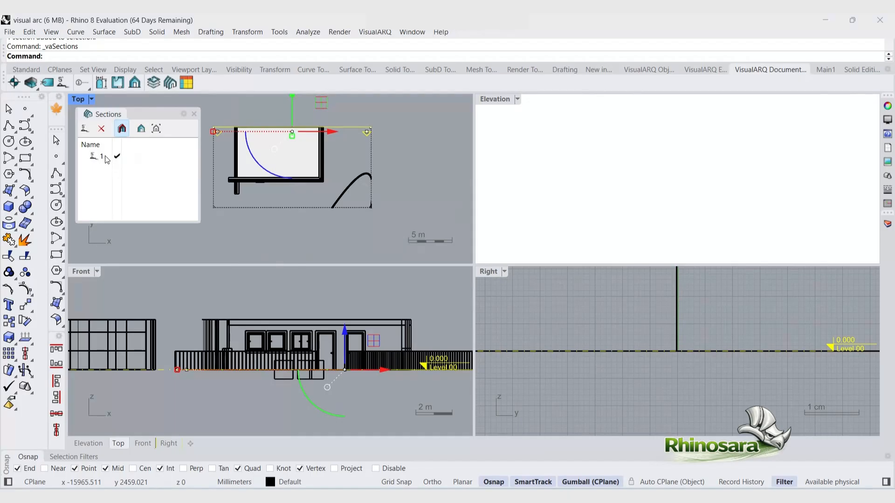
pyautogui.click(141, 130)
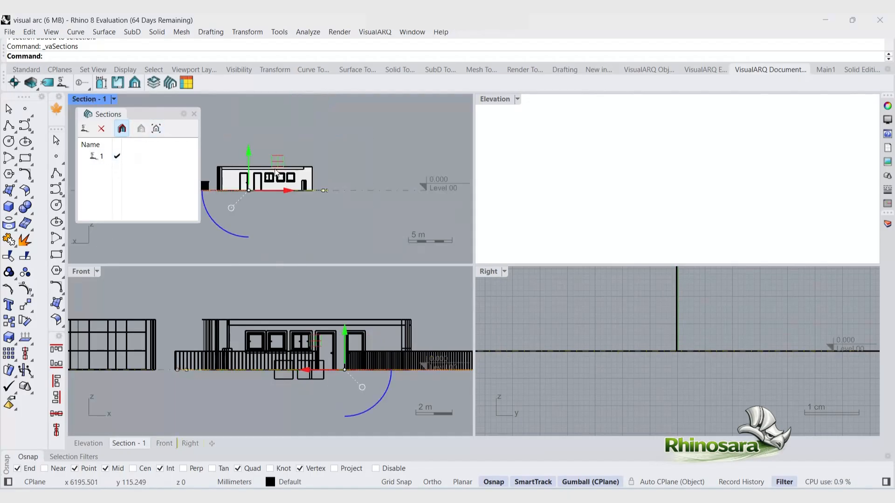
pyautogui.click(193, 114)
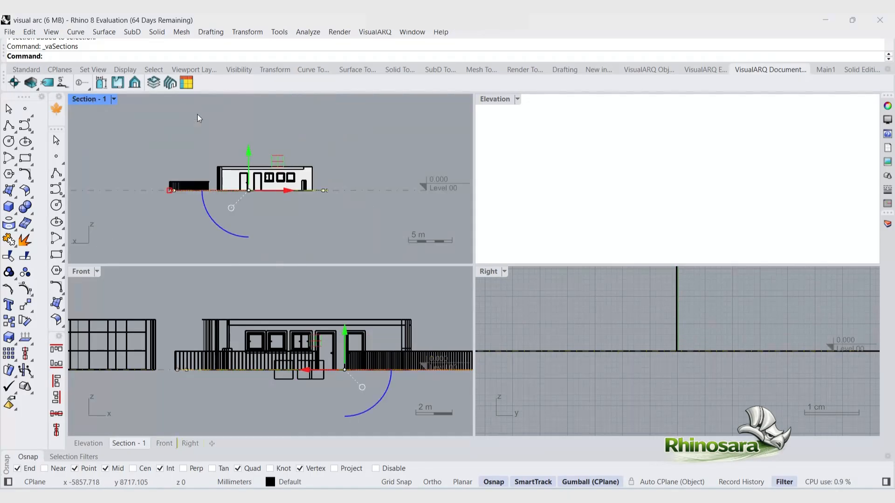
# Step: Maximize the Section - 1 viewport, zoom to extents and add a new level above Level 00 in the Levels manager
pyautogui.click(160, 247)
pyautogui.doubleClick(84, 98)
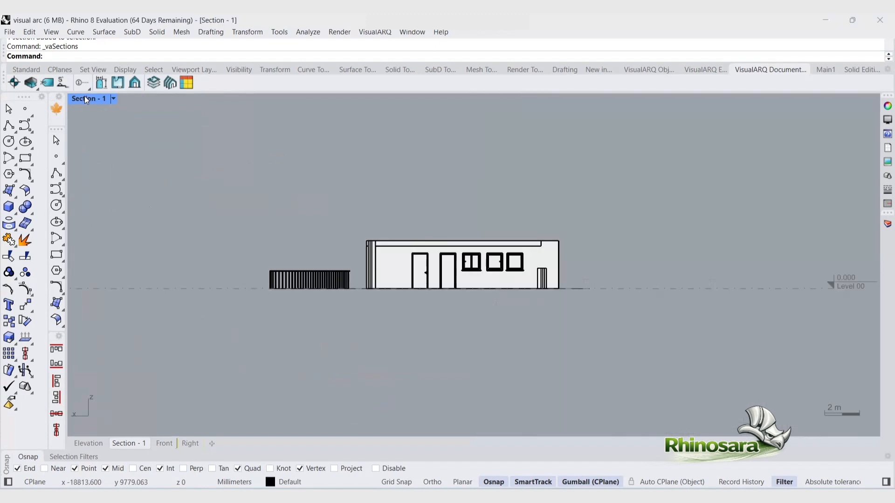
pyautogui.hotkey('ctrl', 'shift', 'e')
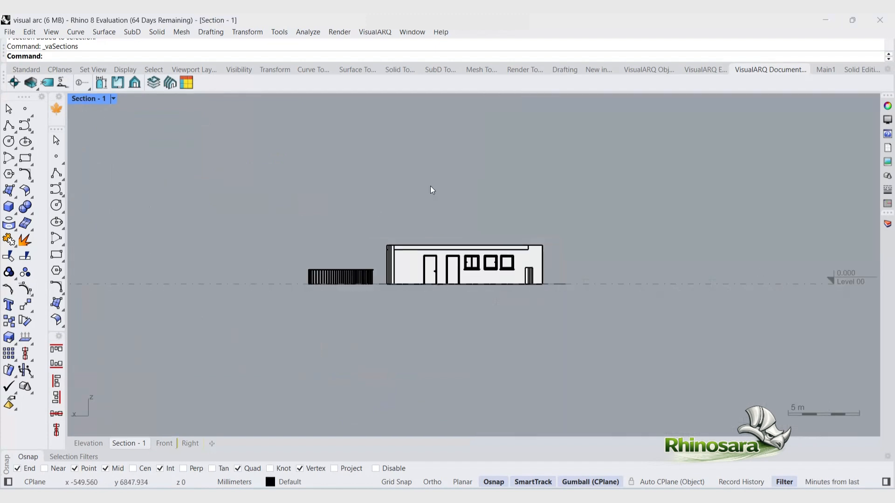
pyautogui.click(153, 84)
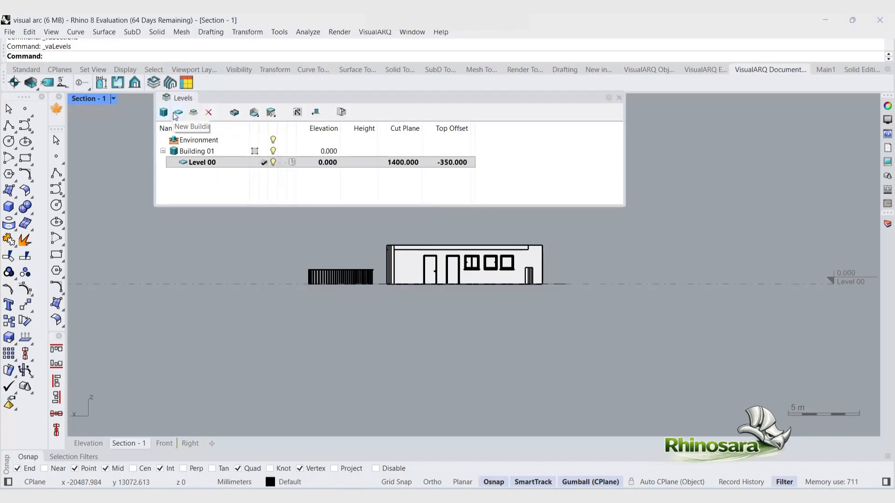
pyautogui.click(177, 114)
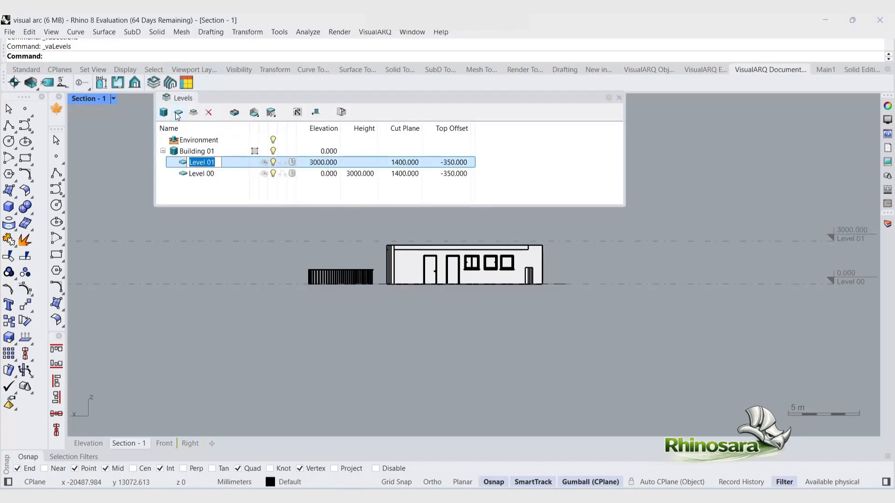
pyautogui.click(681, 245)
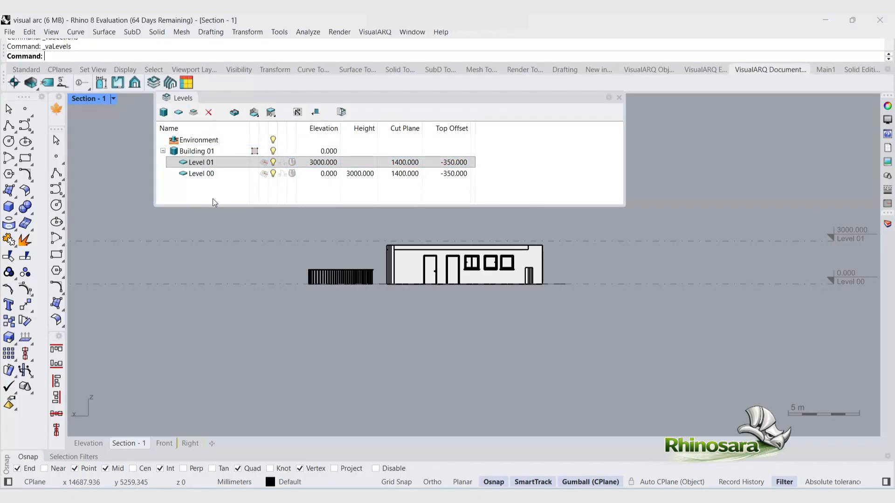
# Step: Add another level above Level 01 and check the cut plane values of the upper levels
pyautogui.click(178, 112)
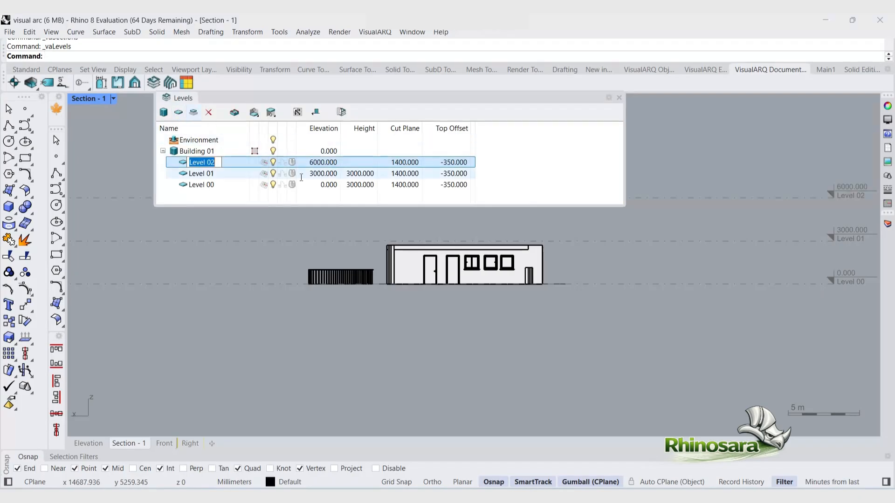
pyautogui.press('Return')
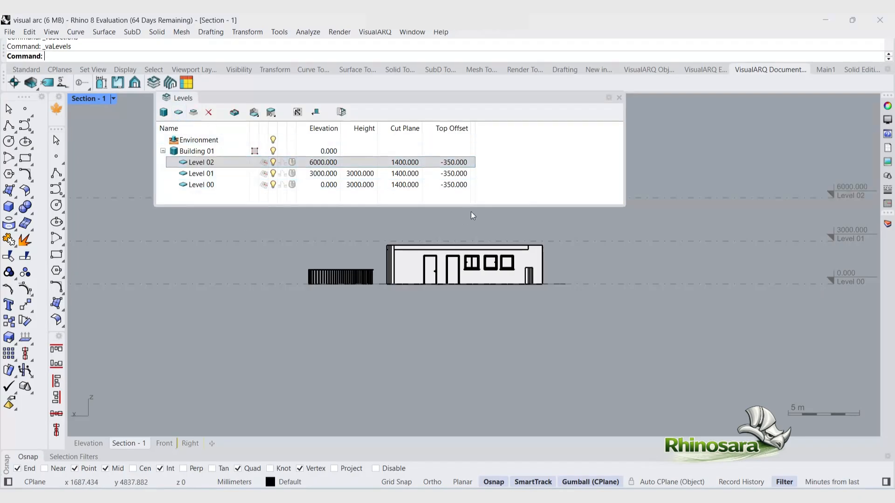
pyautogui.click(394, 162)
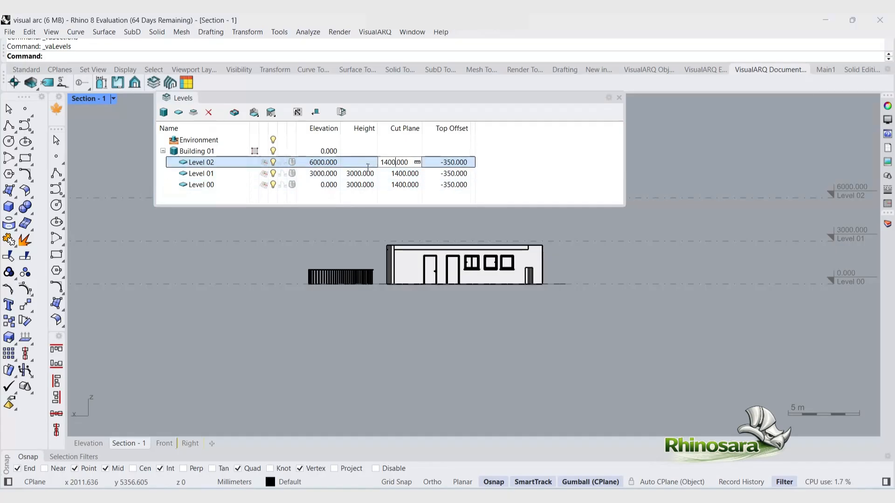
pyautogui.click(406, 174)
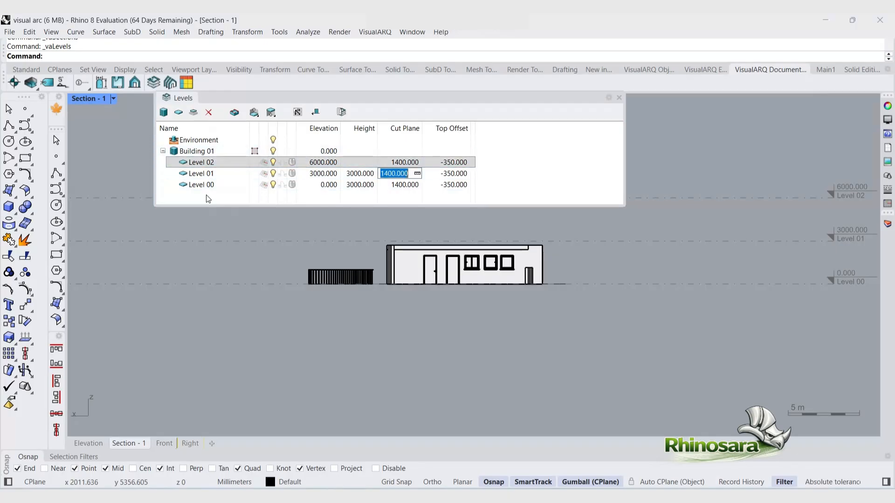
pyautogui.press('Return')
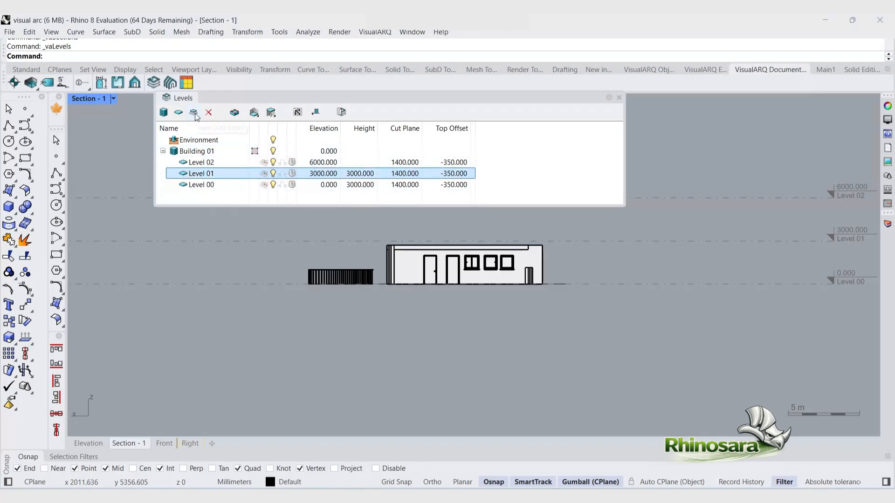
# Step: Add a sub-level under Level 01 and close the Levels manager
pyautogui.click(194, 112)
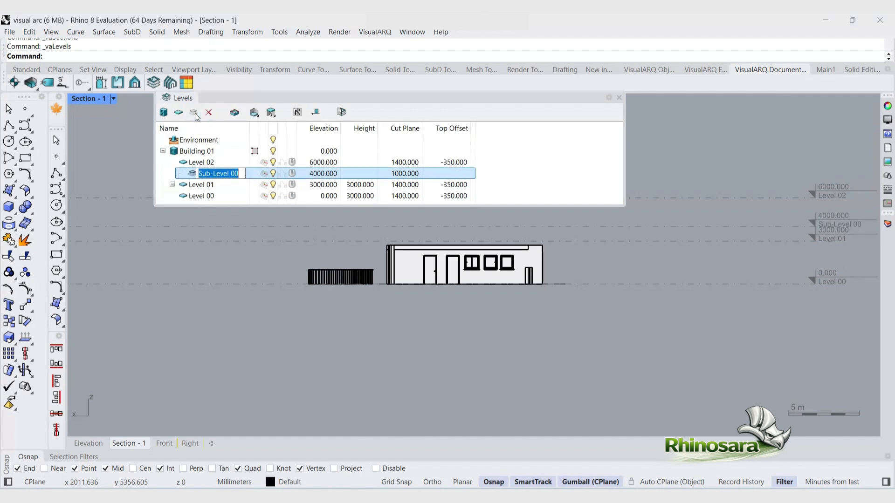
pyautogui.press('Return')
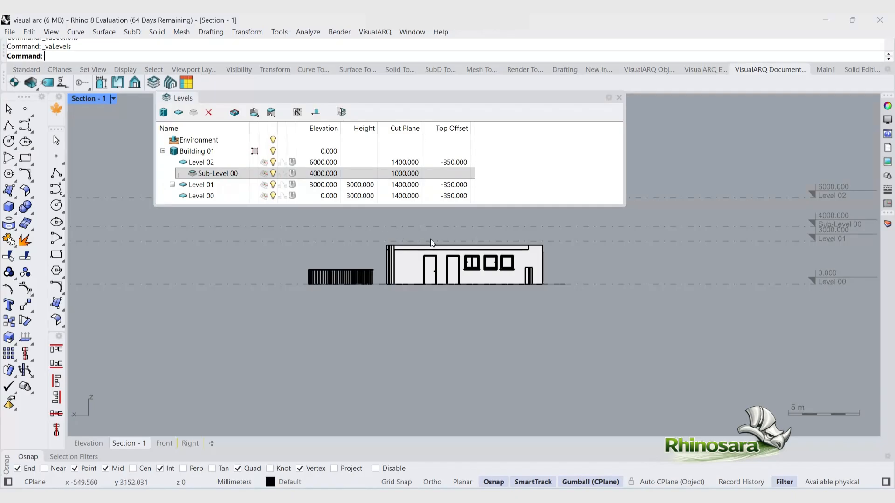
pyautogui.click(497, 178)
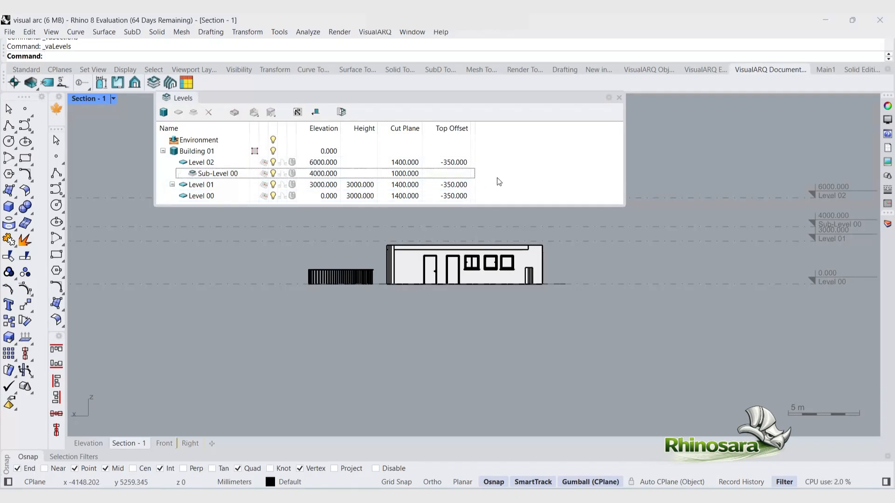
pyautogui.click(619, 97)
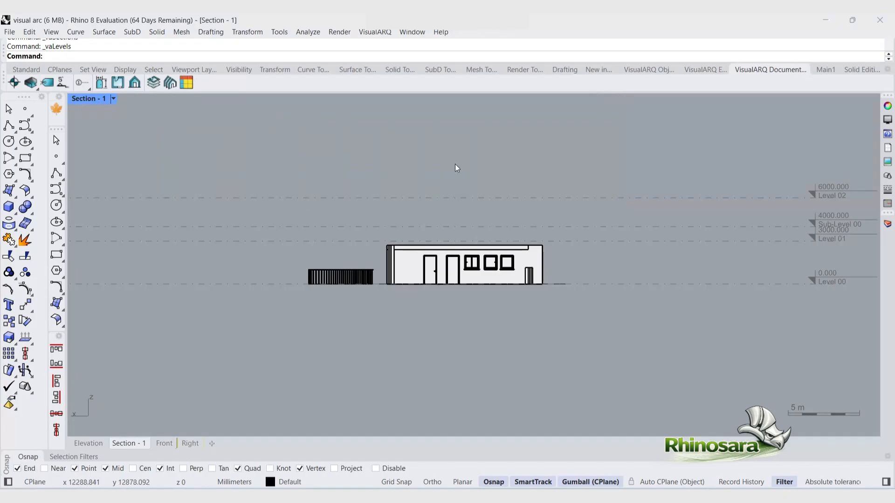
# Step: Restore the four-viewport layout and create an opening elevation of the second door in the Section - 1 view
pyautogui.doubleClick(86, 102)
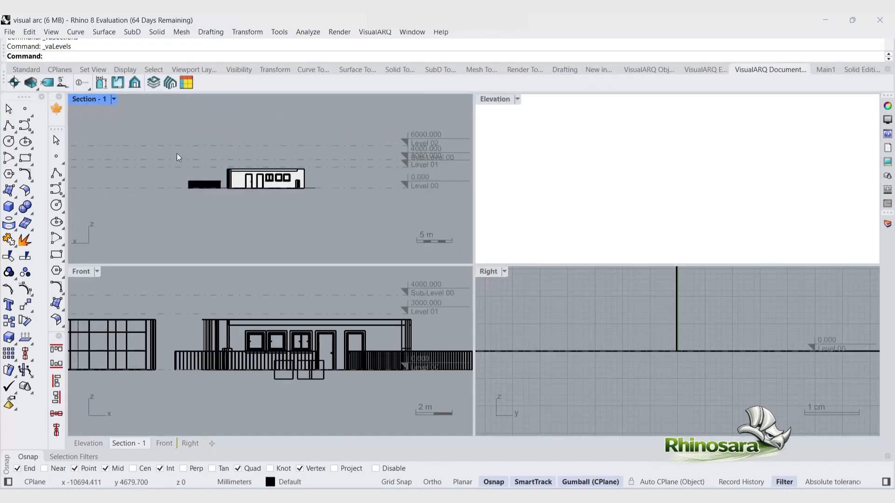
pyautogui.scroll(-8, 303, 412)
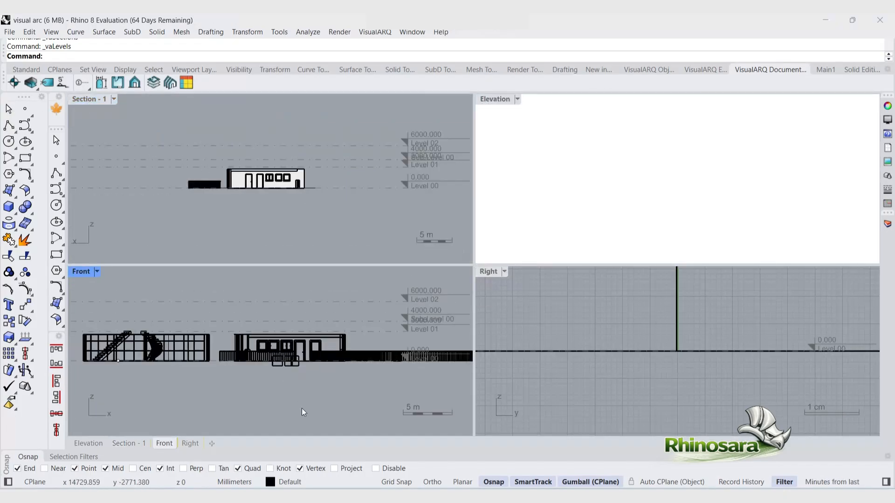
pyautogui.scroll(4, 205, 368)
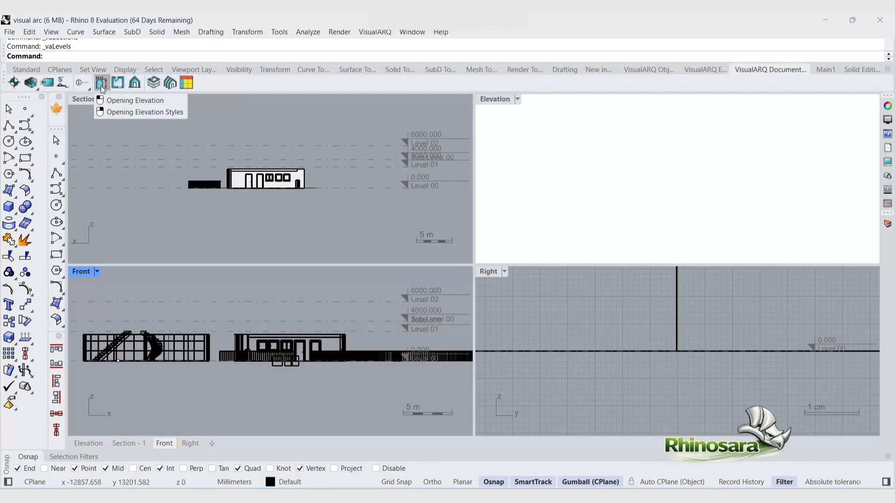
pyautogui.scroll(10, 271, 179)
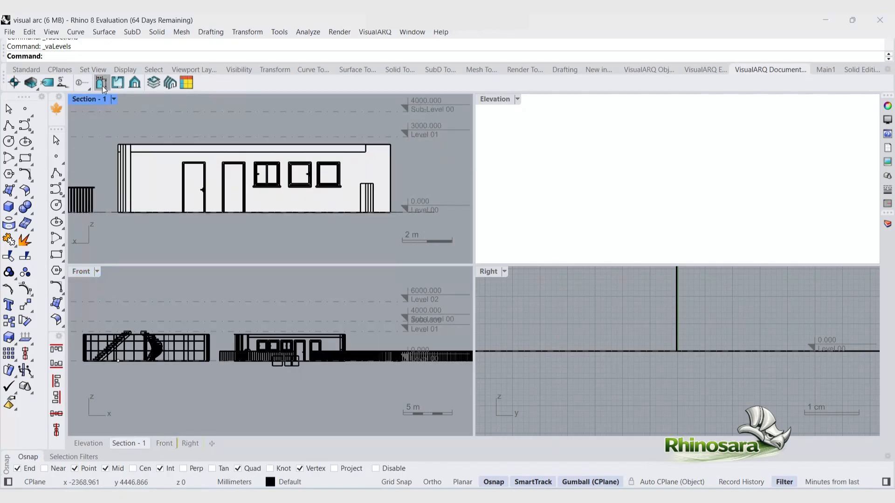
pyautogui.click(102, 86)
pyautogui.click(243, 191)
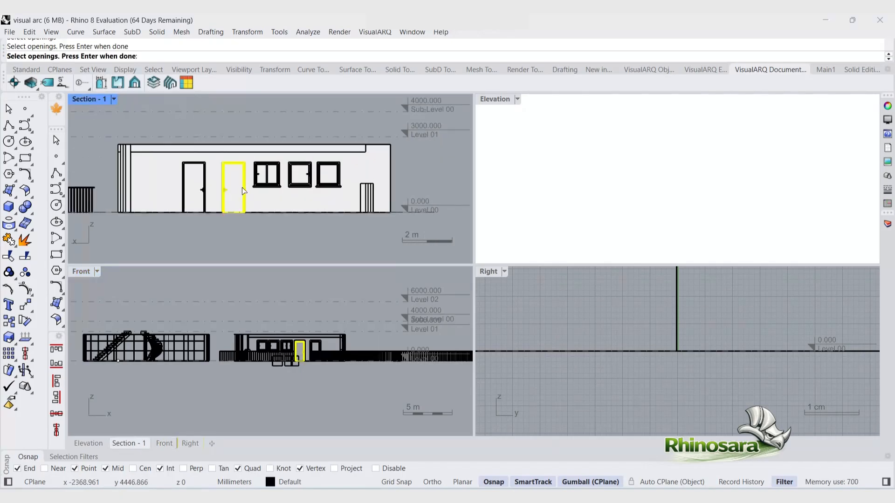
pyautogui.press('Return')
pyautogui.click(224, 190)
pyautogui.scroll(9, 193, 188)
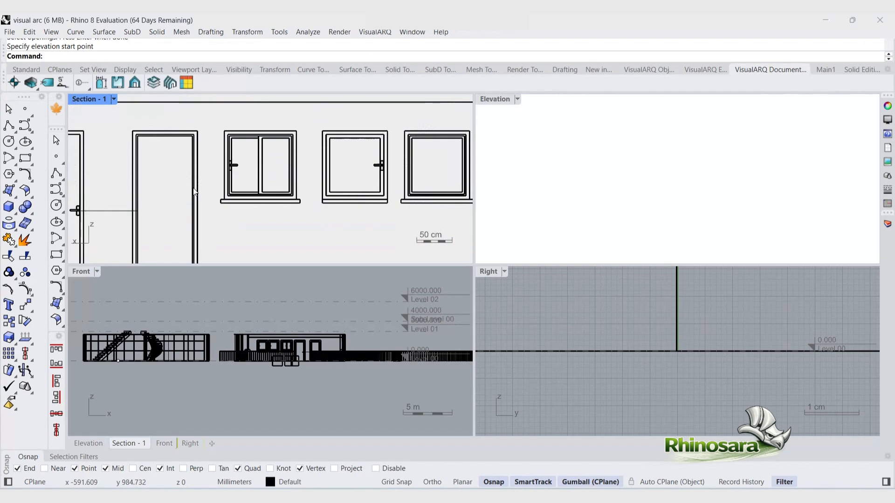
pyautogui.scroll(-1, 194, 191)
pyautogui.click(138, 205)
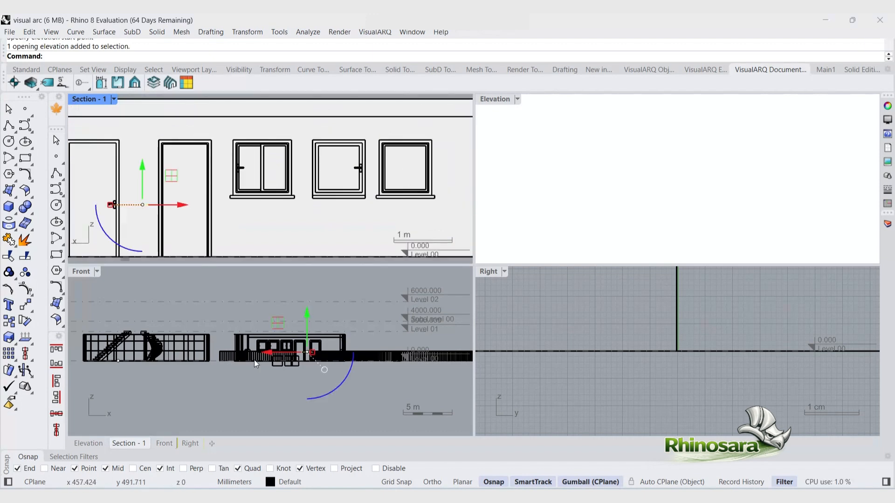
# Step: Switch the section viewport to Top view and move the door elevation below the building
pyautogui.click(114, 99)
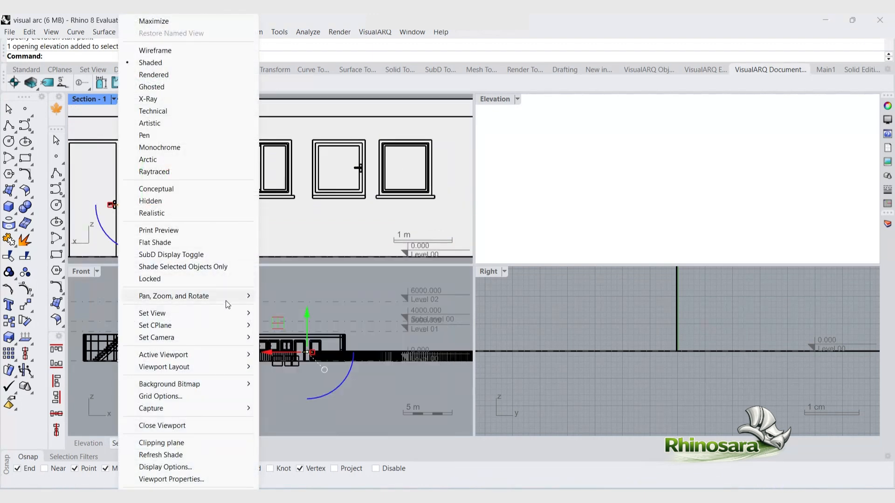
pyautogui.moveTo(233, 313)
pyautogui.click(299, 314)
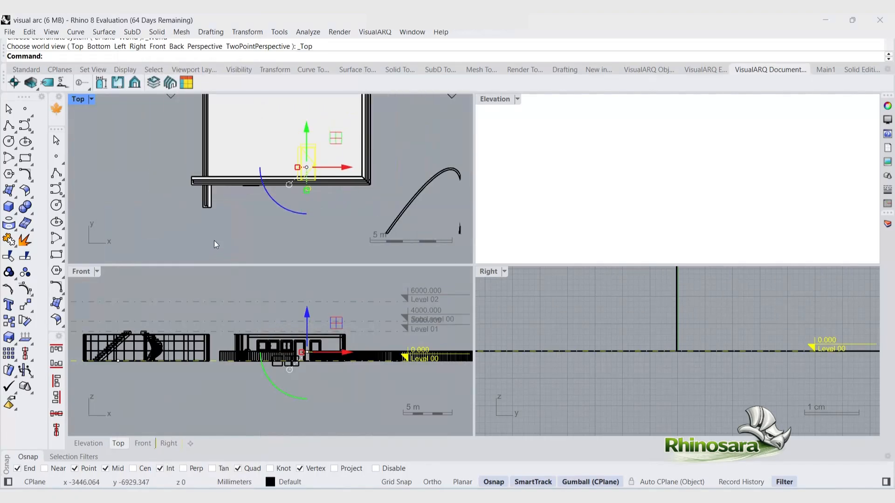
pyautogui.moveTo(336, 140); pyautogui.dragTo(316, 211)
pyautogui.click(306, 250)
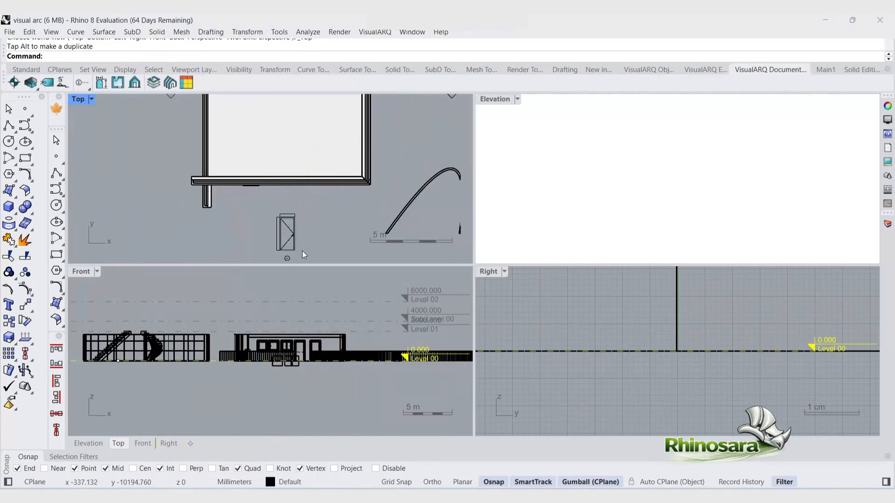
# Step: Maximize the Top viewport and zoom in on the selected door elevation D1 to examine it
pyautogui.doubleClick(79, 99)
pyautogui.scroll(-3, 357, 305)
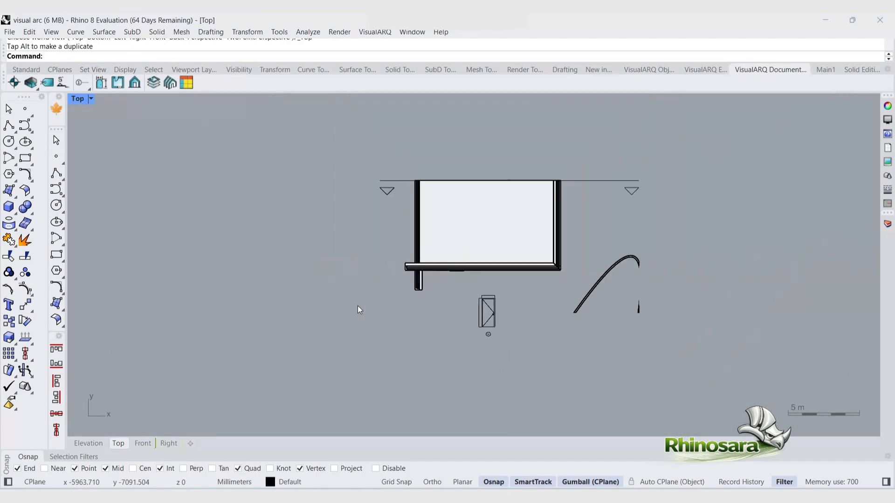
pyautogui.scroll(5, 525, 327)
pyautogui.scroll(-2, 526, 346)
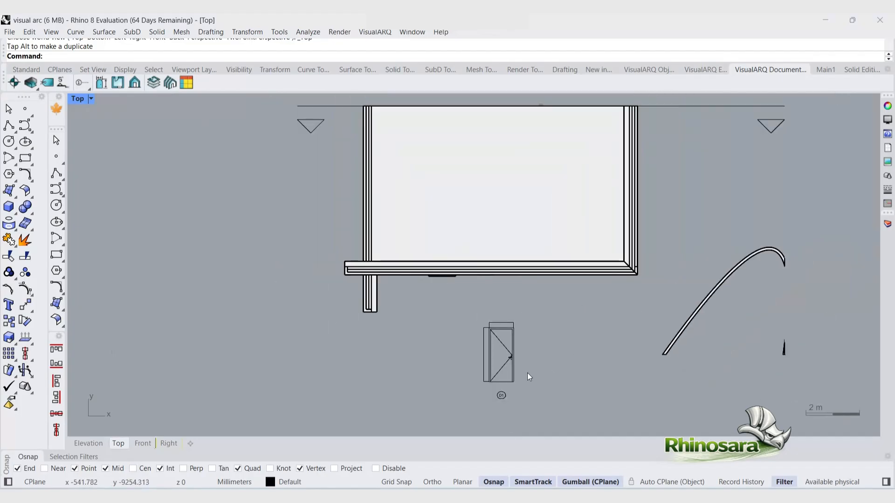
pyautogui.moveTo(529, 413); pyautogui.dragTo(463, 318)
pyautogui.click(26, 70)
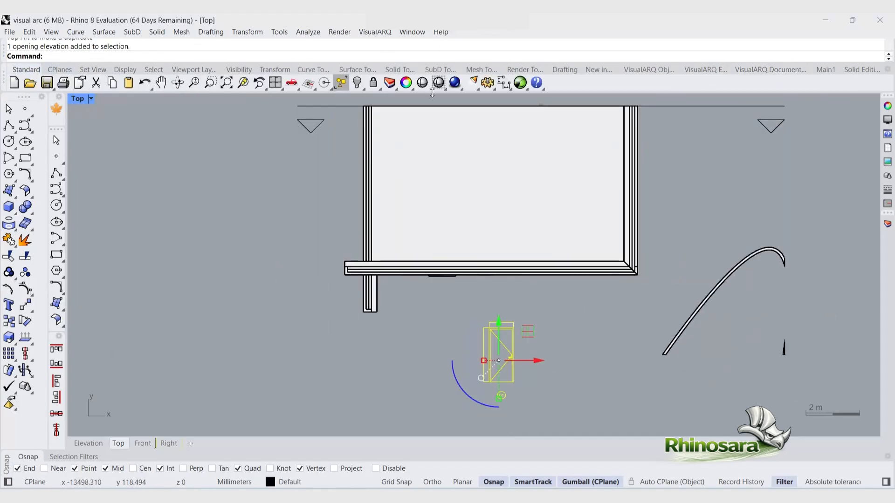
pyautogui.click(192, 85)
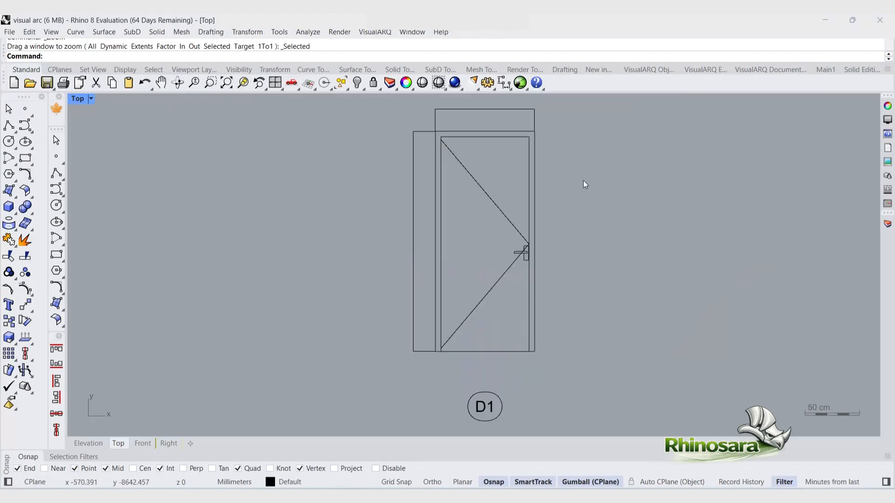
pyautogui.scroll(-4, 427, 387)
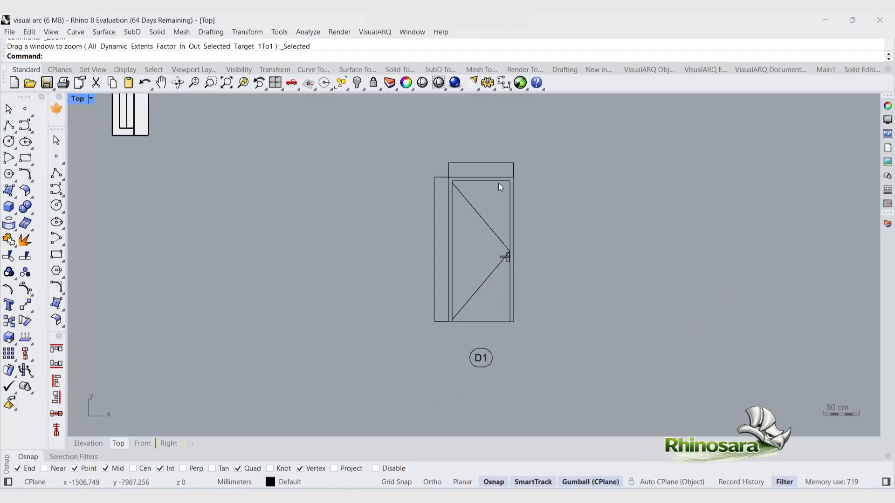
pyautogui.click(425, 346)
pyautogui.click(376, 303)
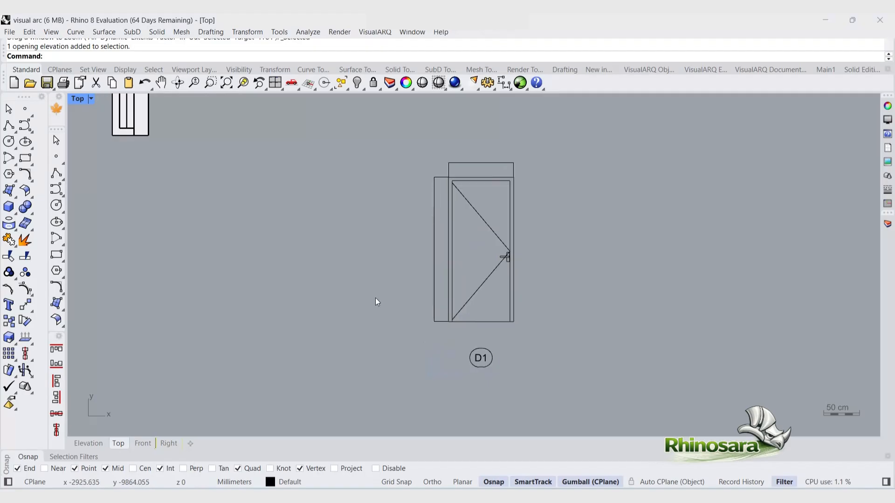